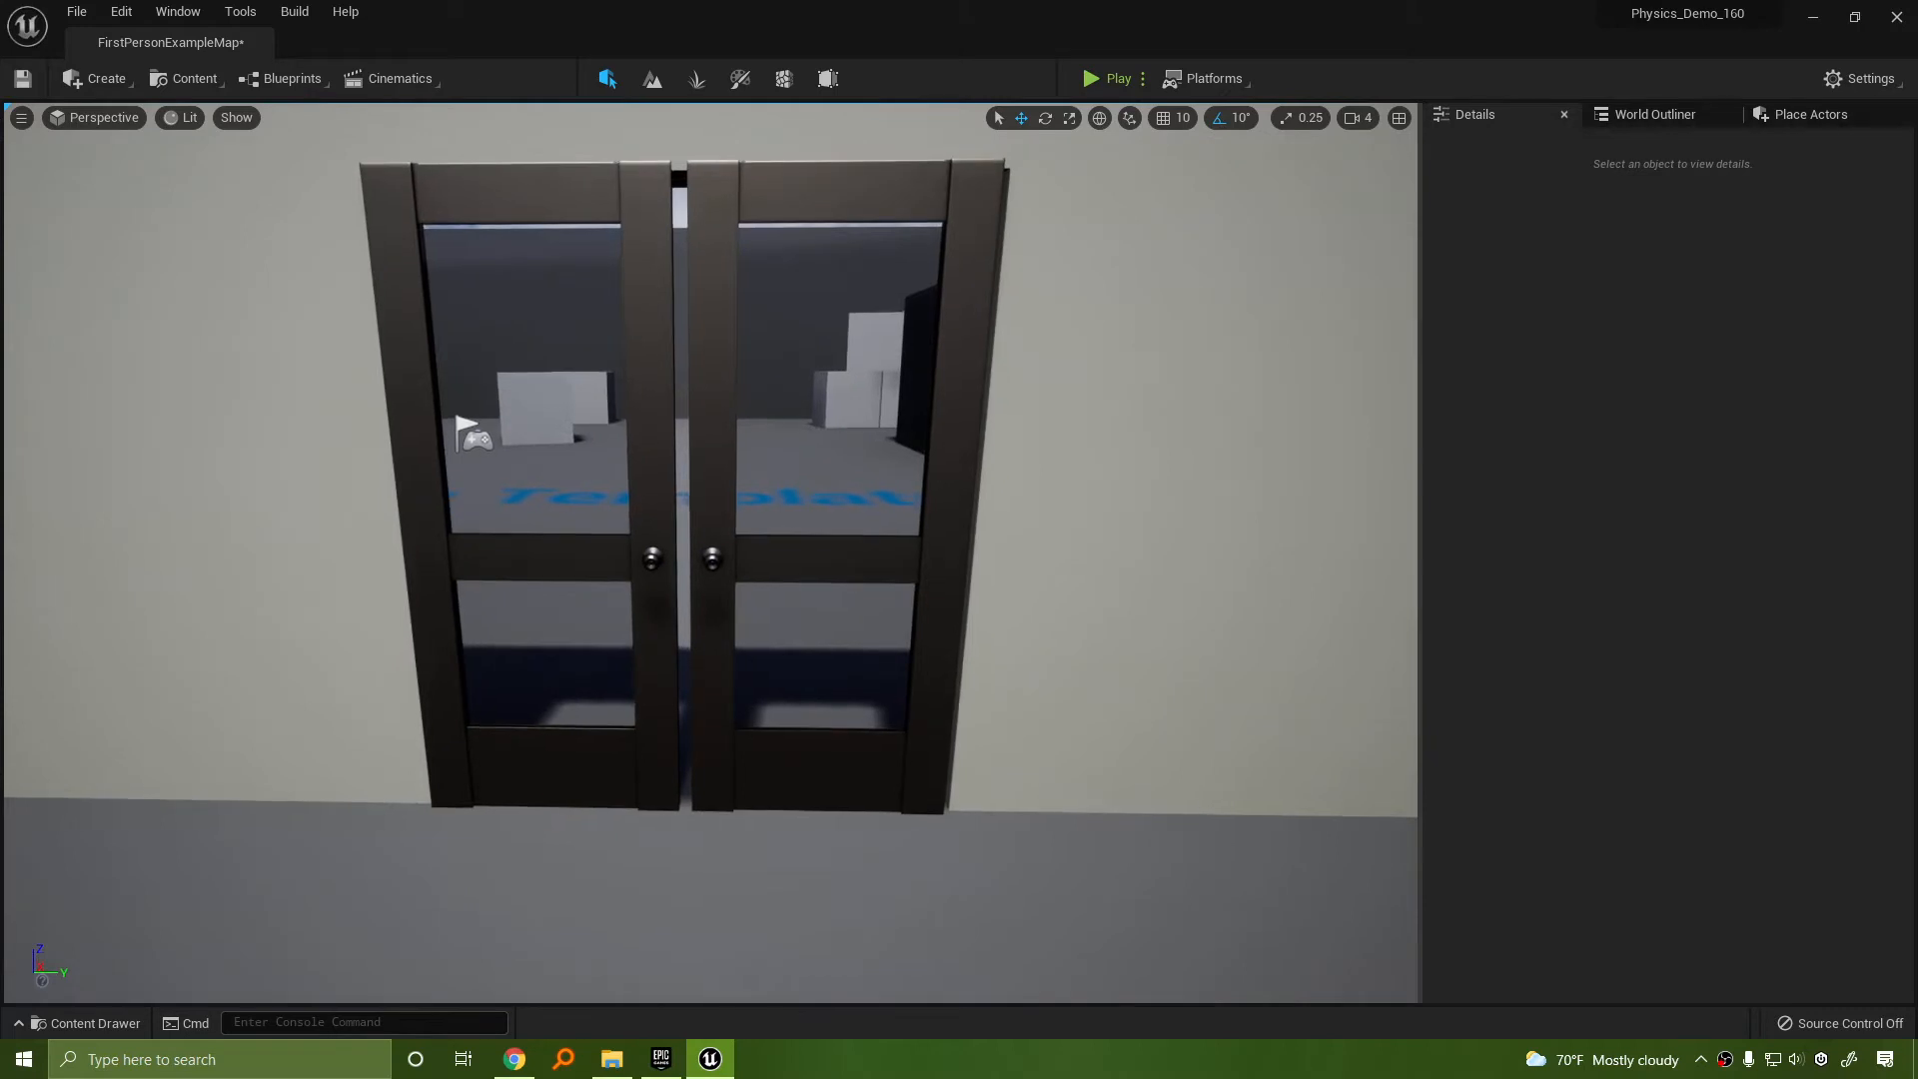
Slide the two door leaves along the Y axis so they meet in the middle of the doorway
click(654, 366)
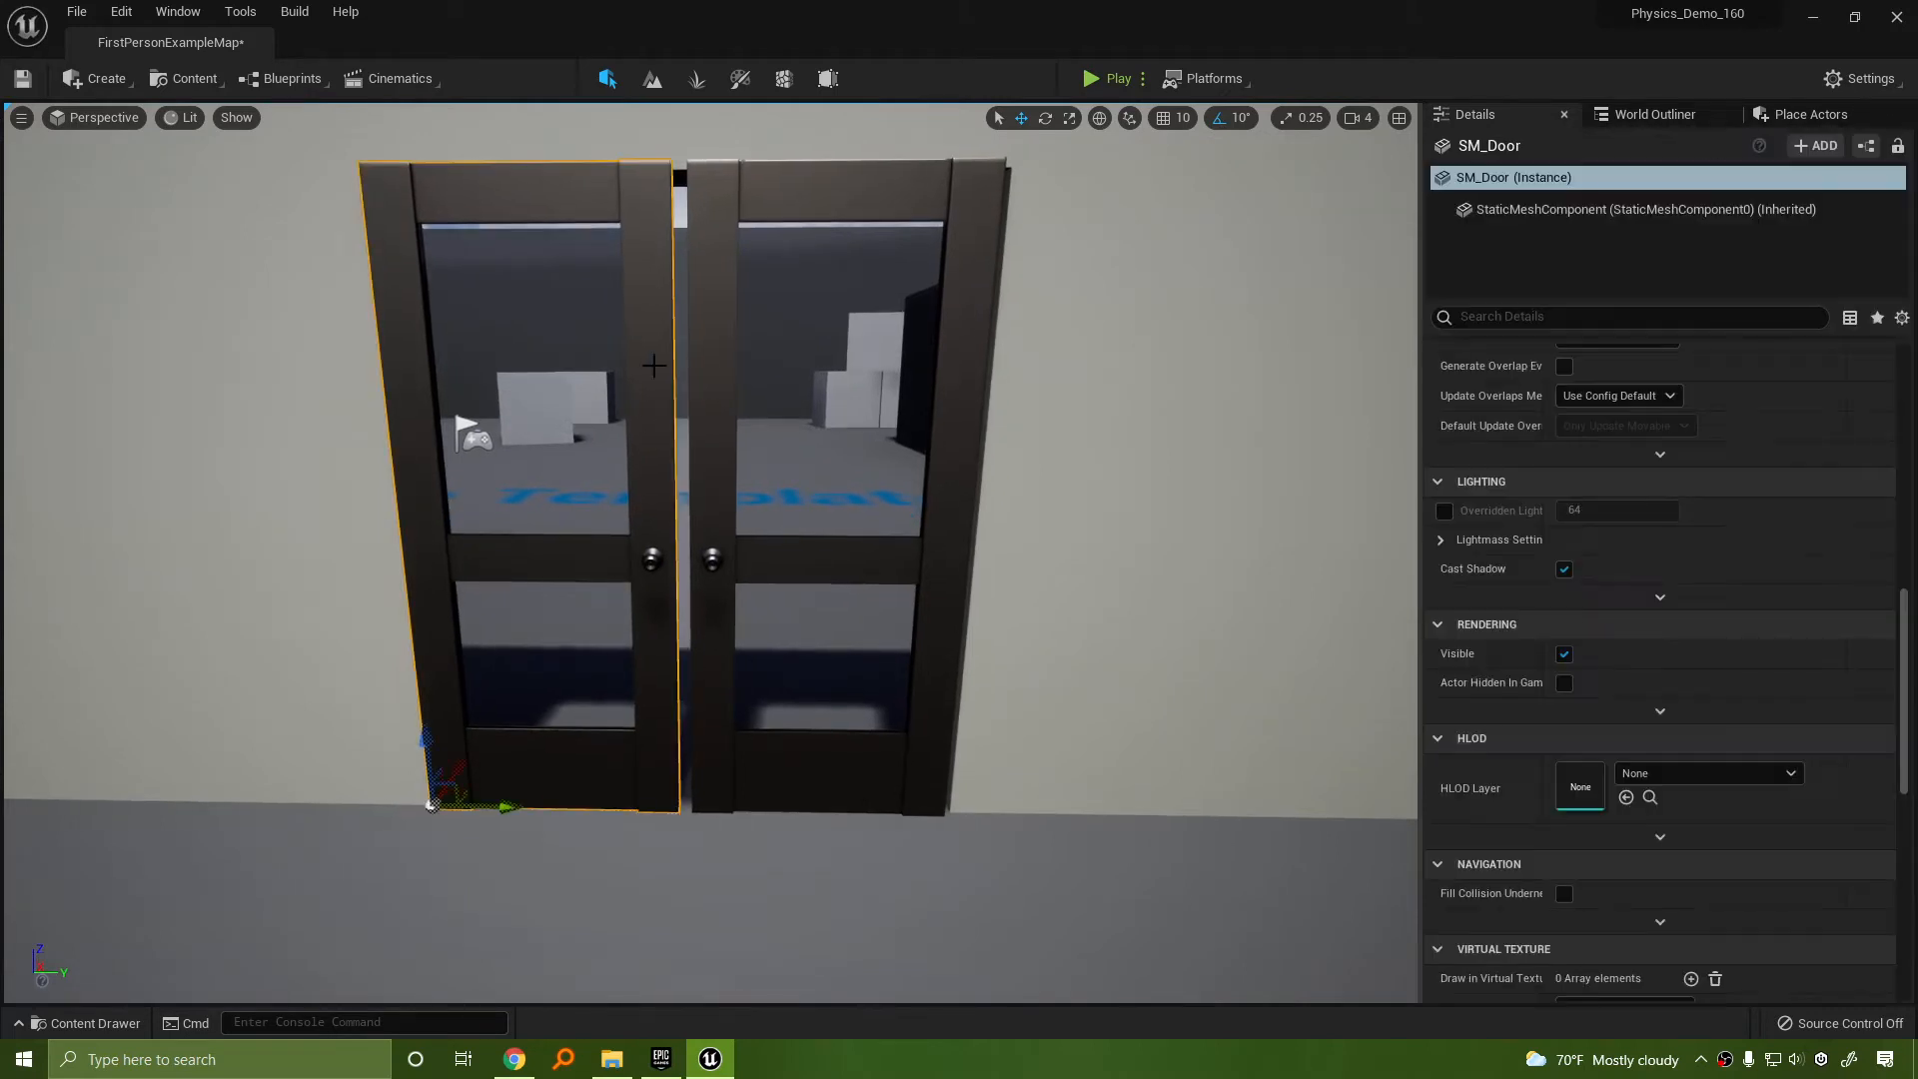
drag(503, 812, 513, 806)
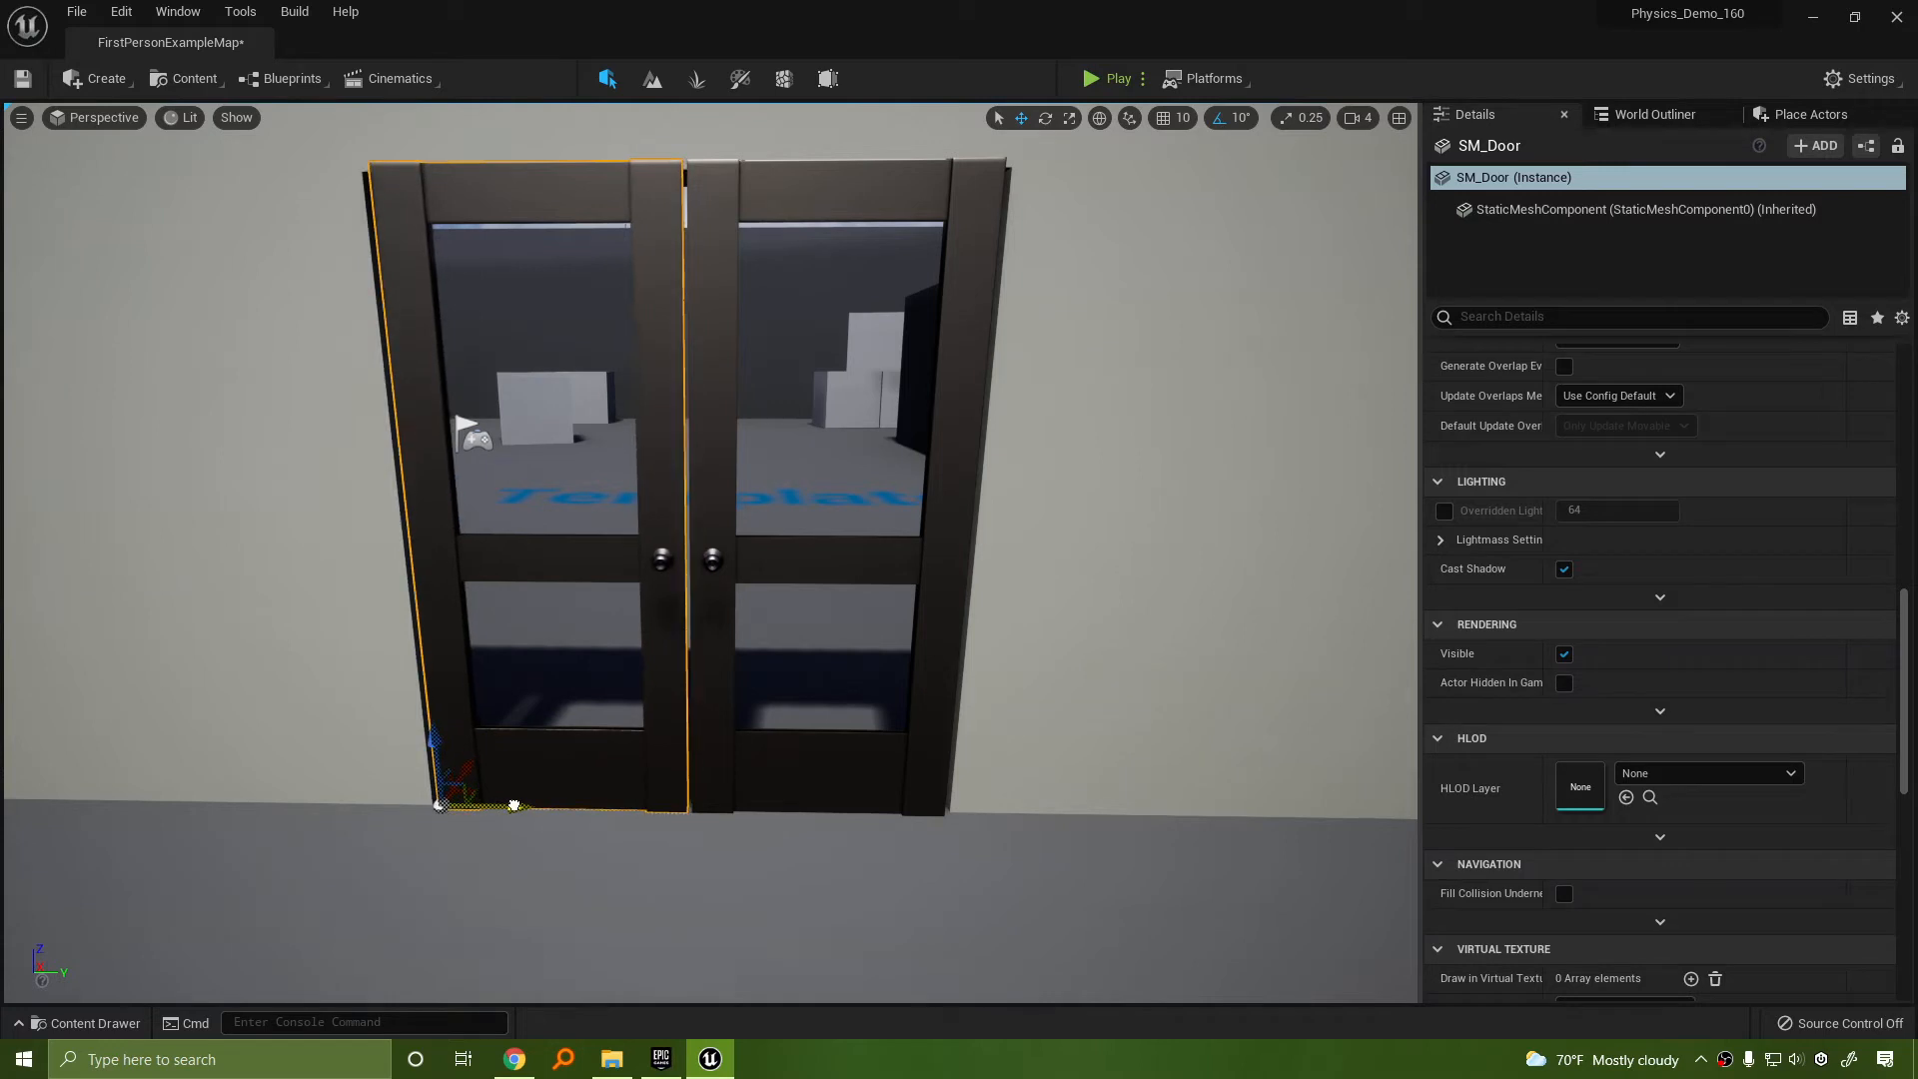
click(947, 549)
drag(1018, 814, 1016, 813)
Examine from the side and through the opening how the double doors sit within the wall's thickness
key(d)
right_drag(1035, 711, 780, 672)
key(w)
key(a)
key(d)
key(w)
click(805, 568)
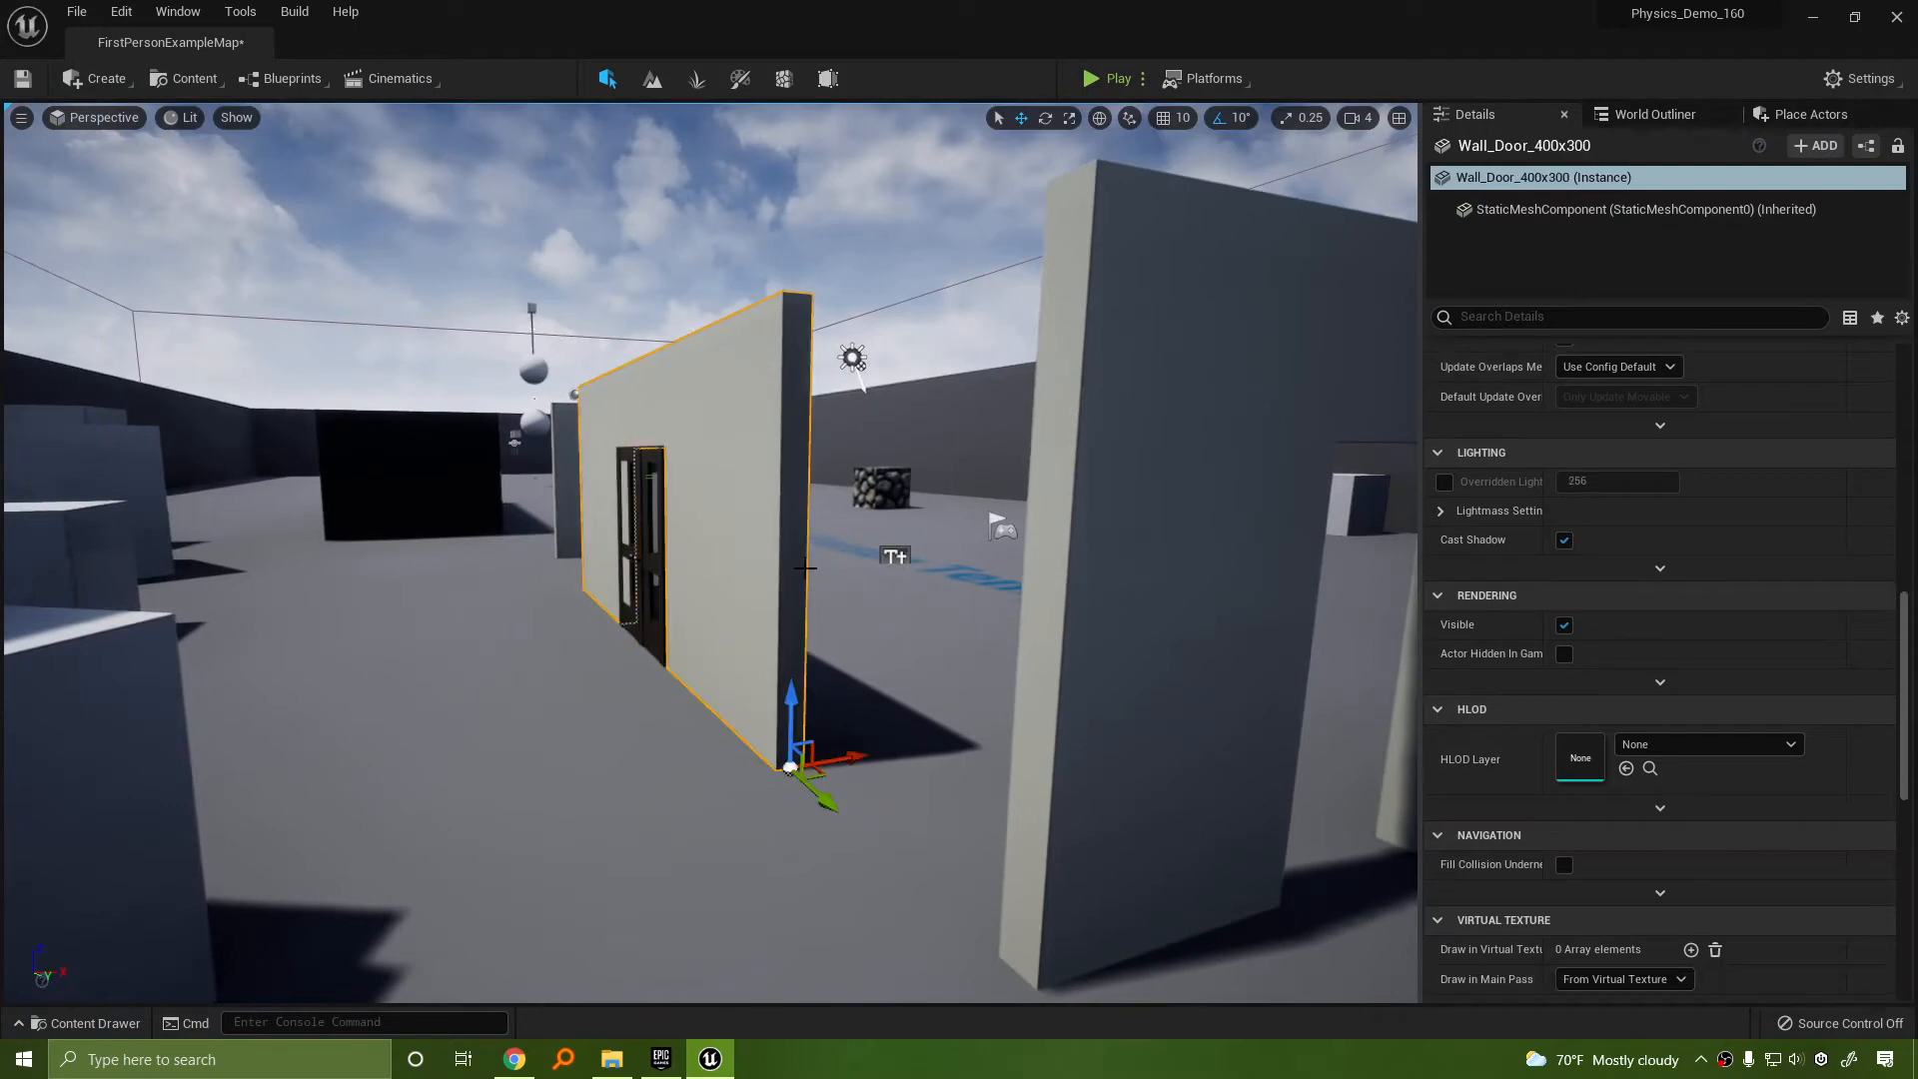
key(f)
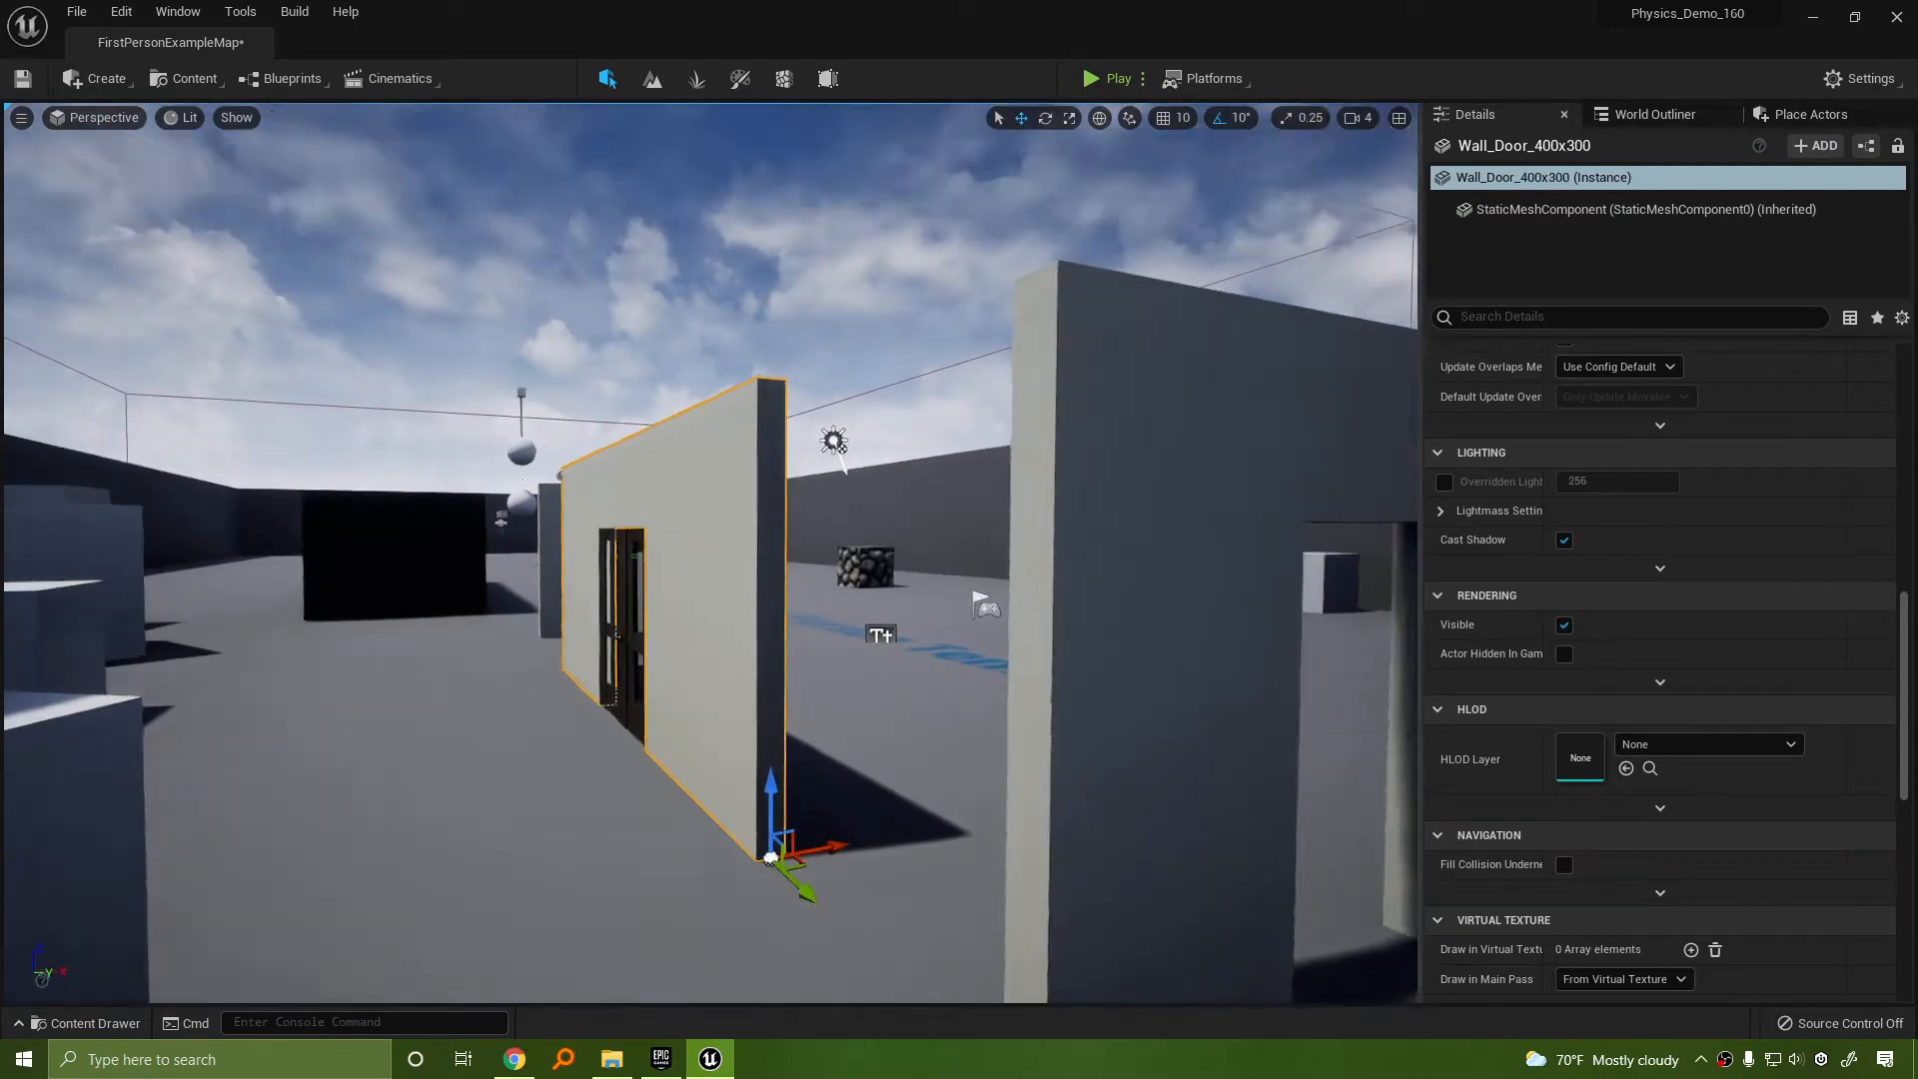
right_drag(1029, 305, 999, 399)
key(Escape)
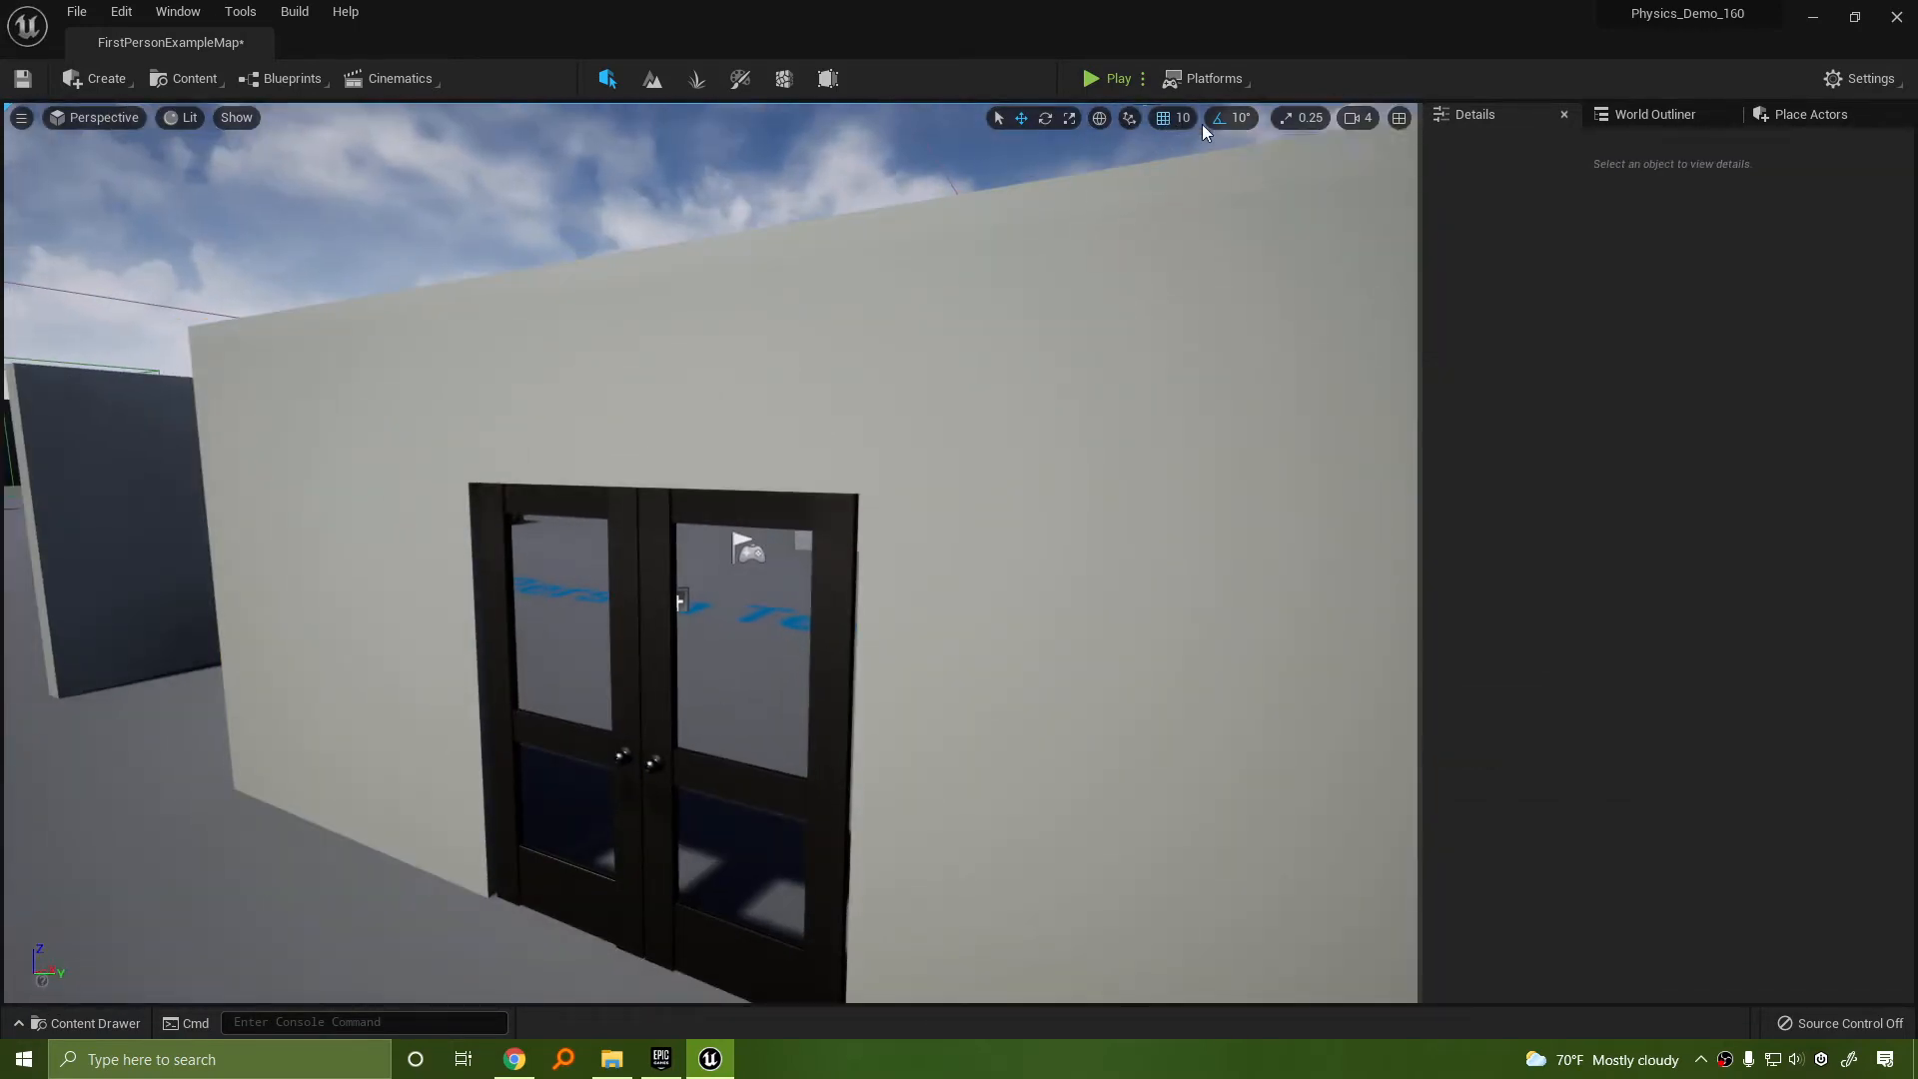
key(w)
right_drag(709, 549, 449, 625)
mouse_move(641, 380)
right_down()
mouse_move(519, 384)
mouse_move(660, 382)
mouse_move(641, 380)
right_up()
Move the Wall_Door_400x300 wall slightly along the X axis so both door leaves sit inside its opening, and deselect it
click(604, 378)
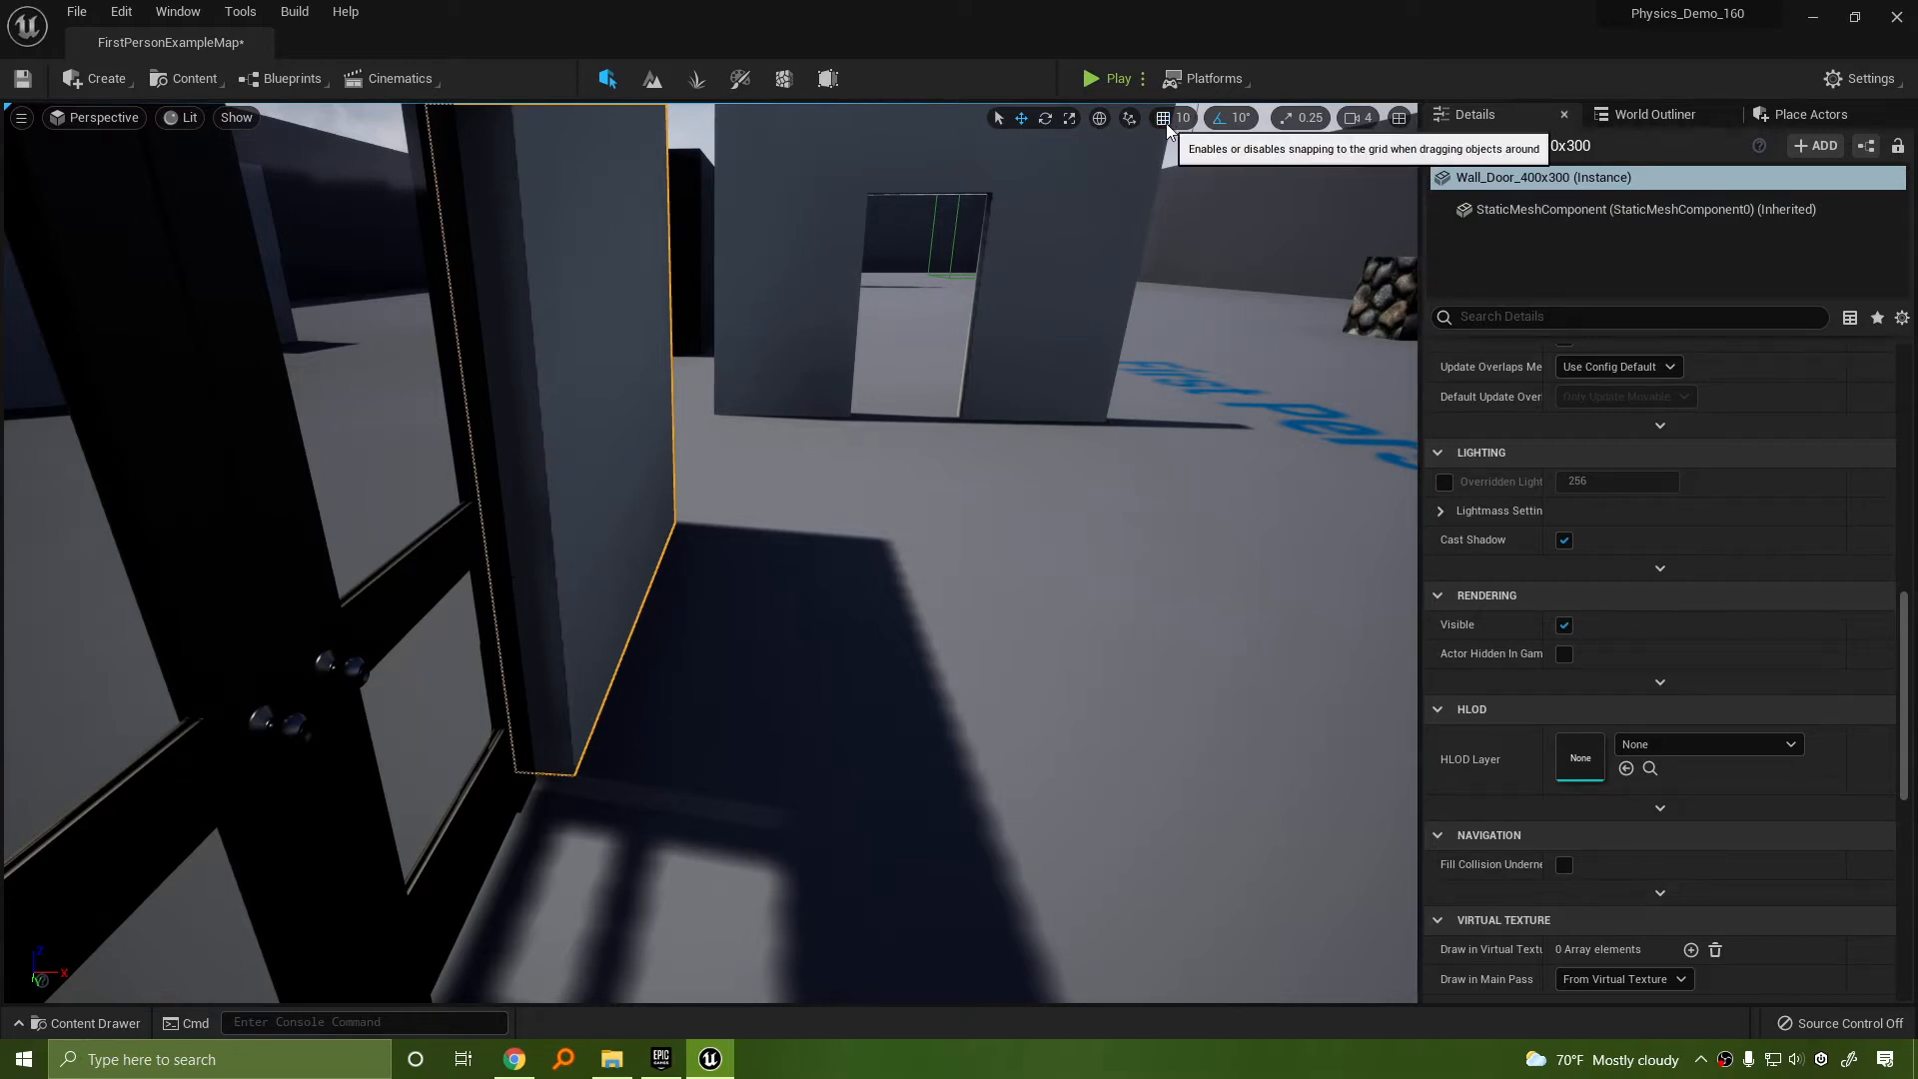
key(s)
right_drag(689, 623, 639, 654)
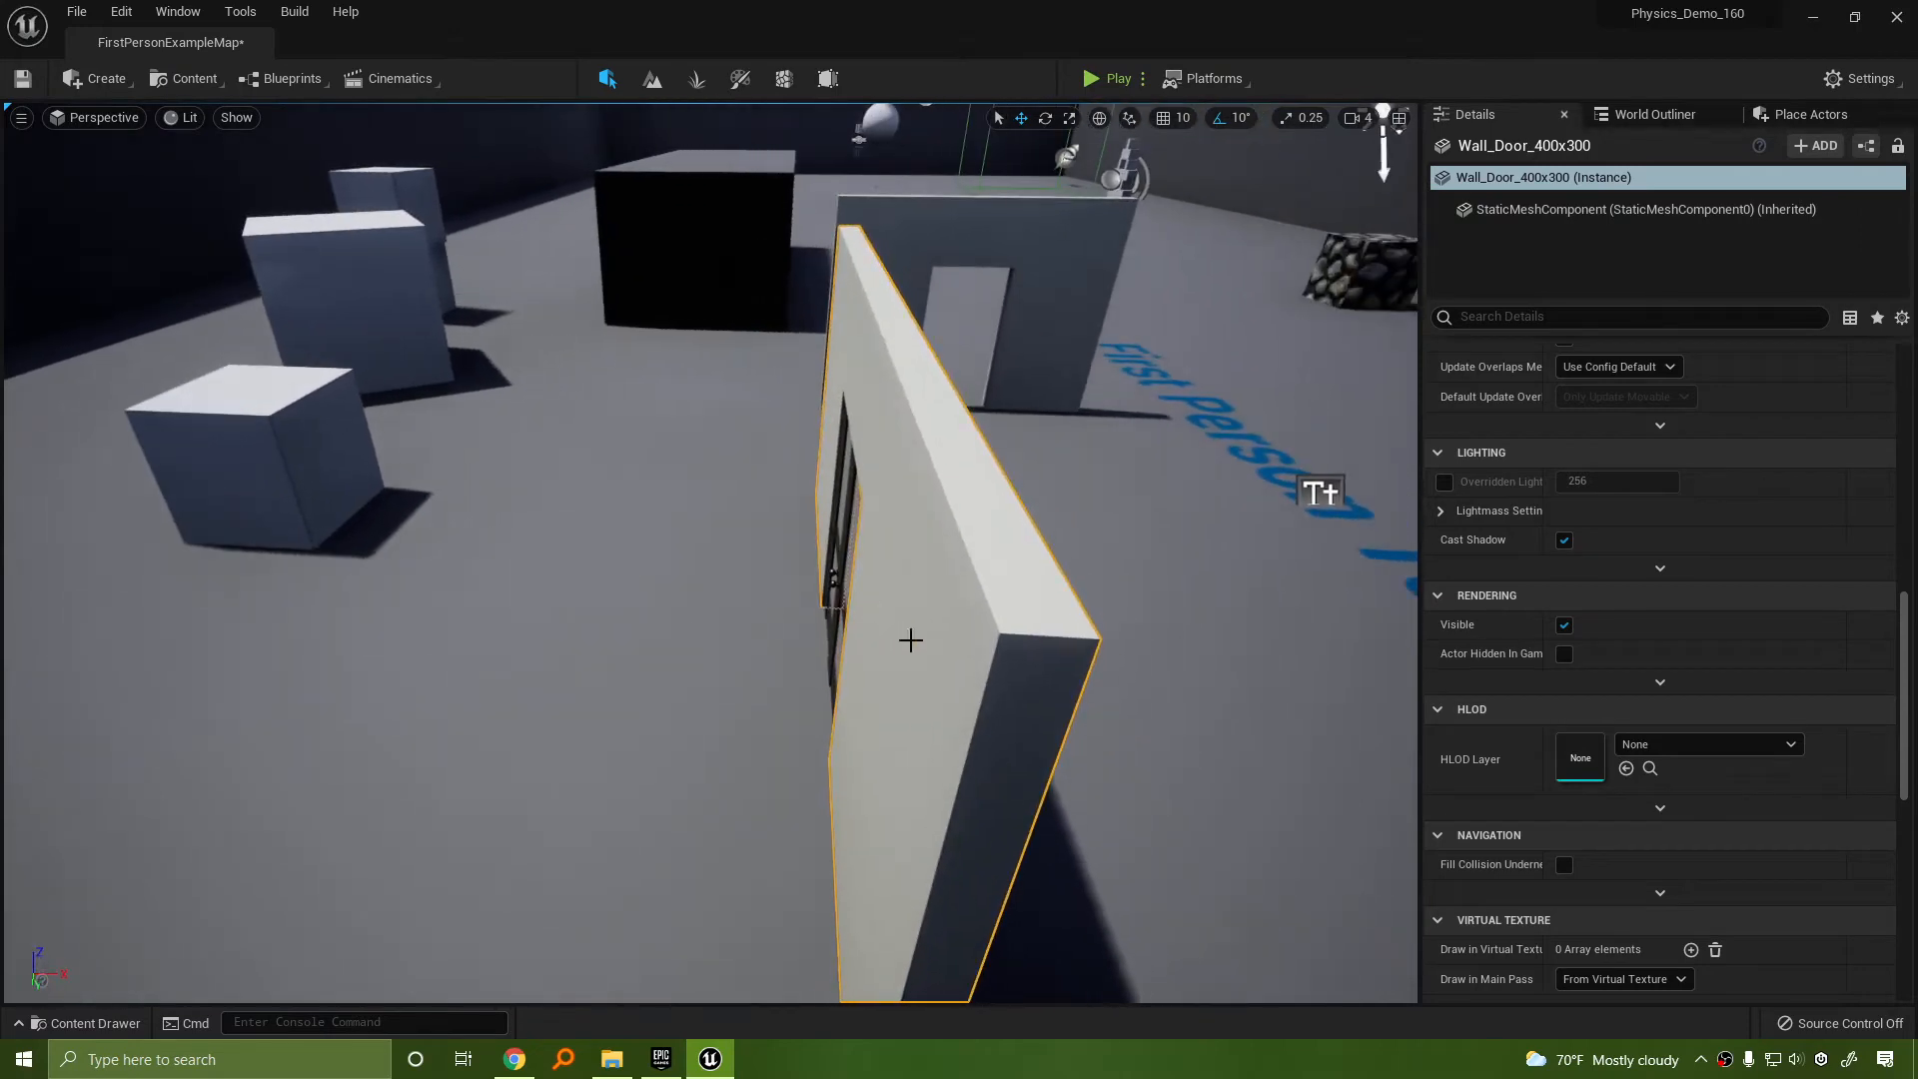
key(s)
right_drag(966, 647, 1020, 615)
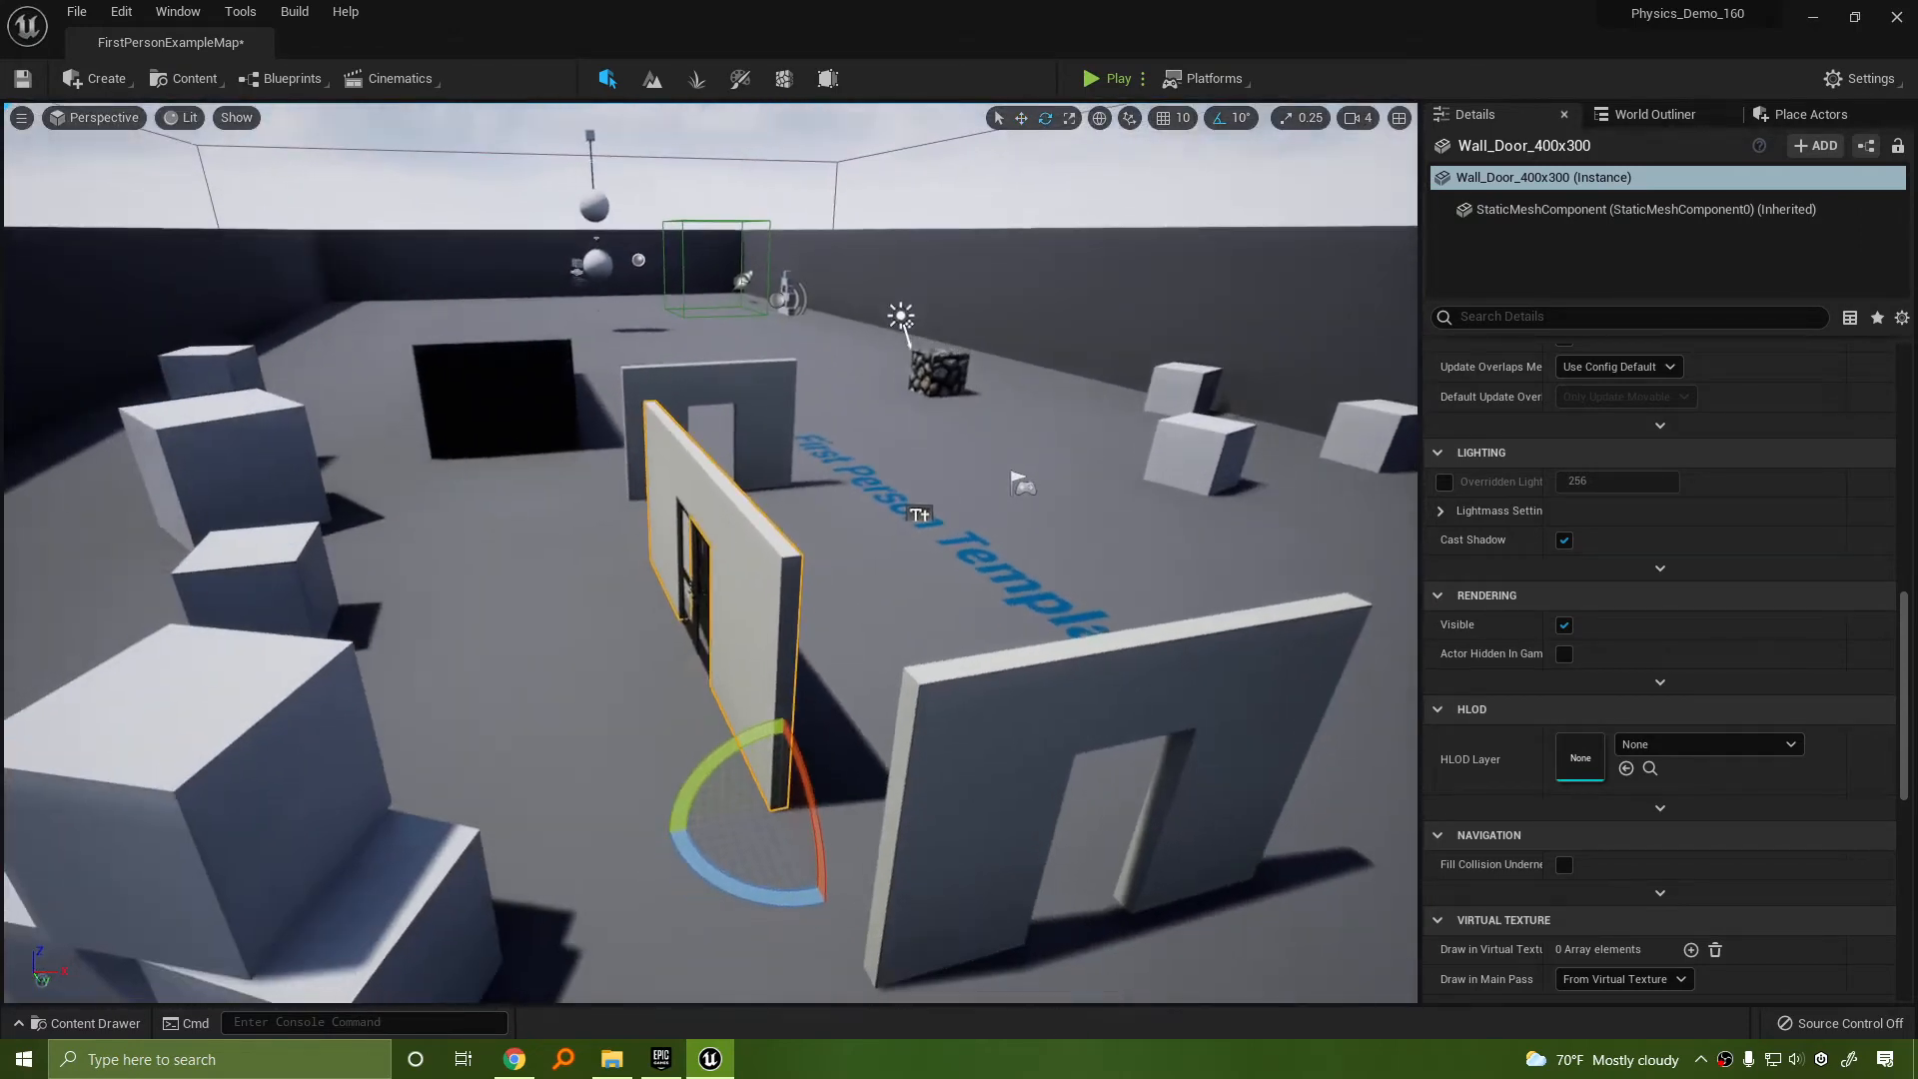
key(w)
drag(848, 797, 836, 799)
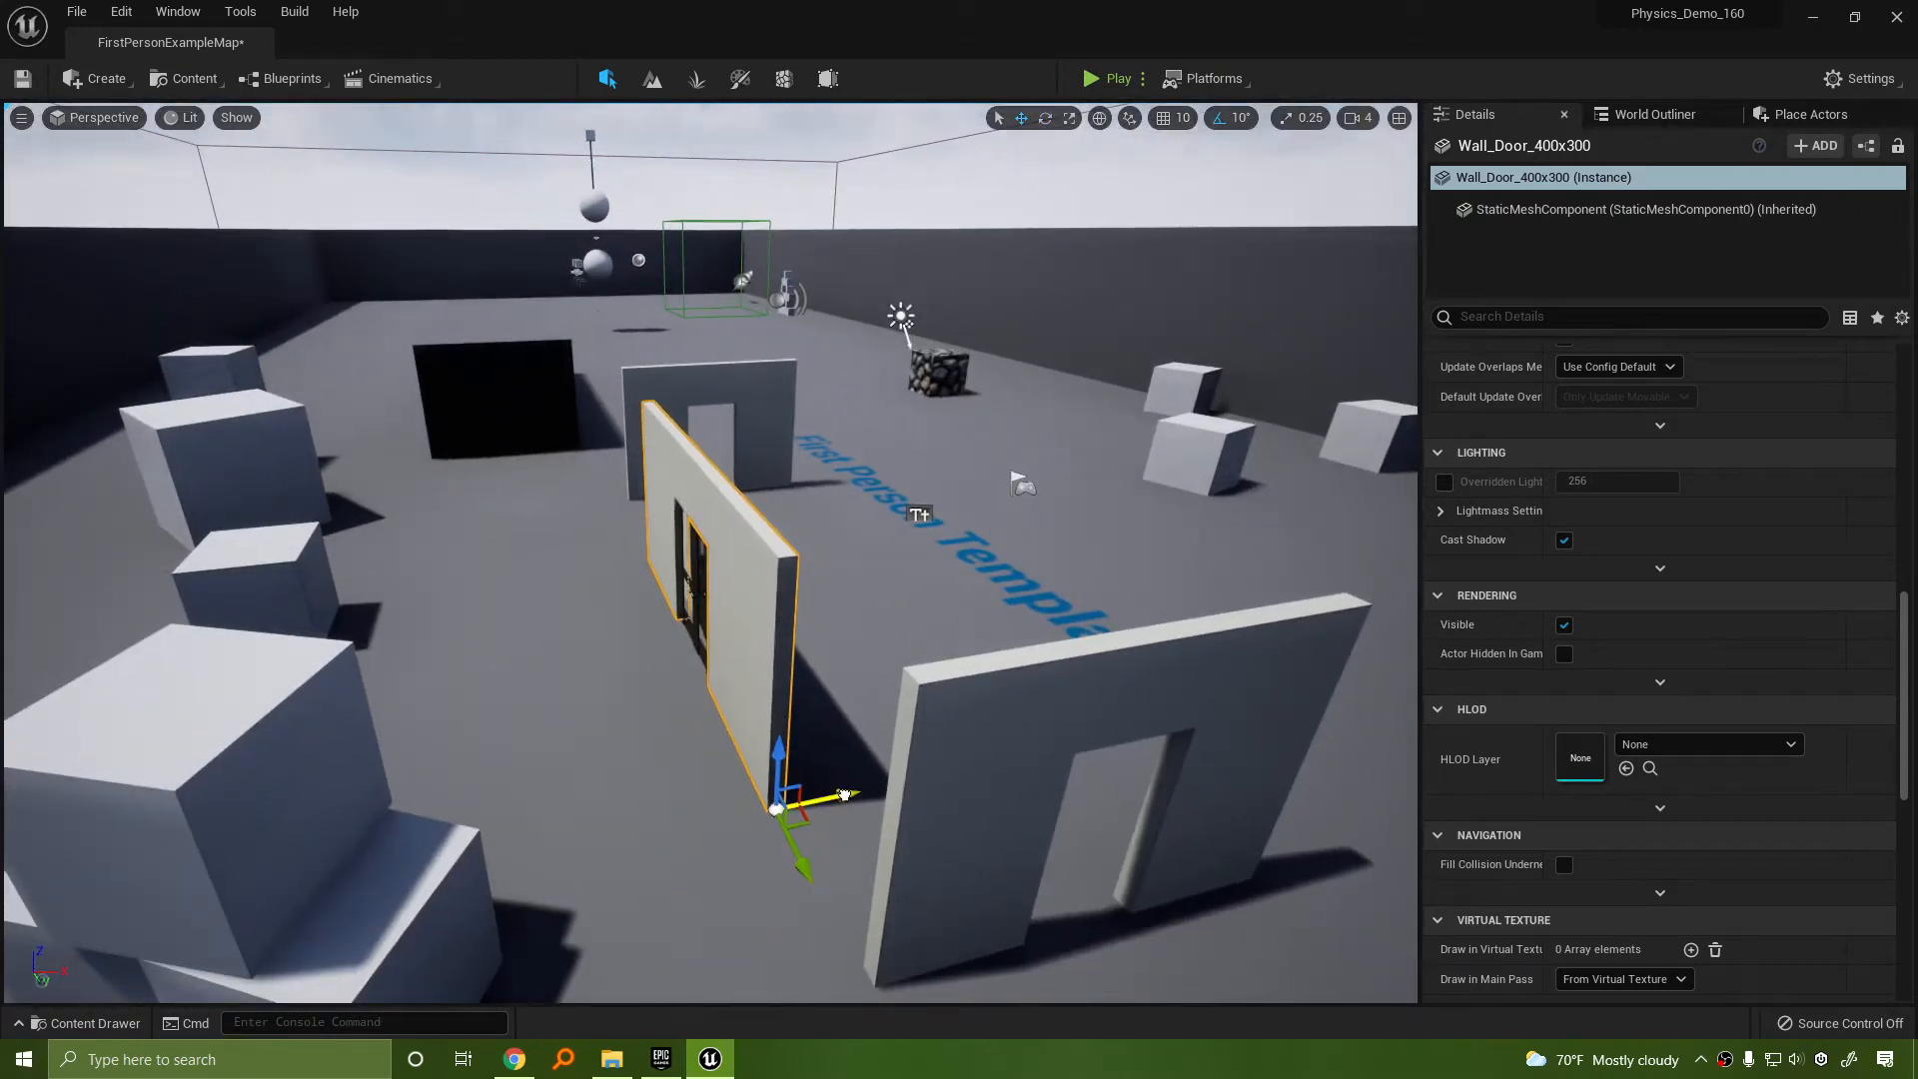
right_drag(881, 658, 884, 597)
key(w)
key(w)
key(s)
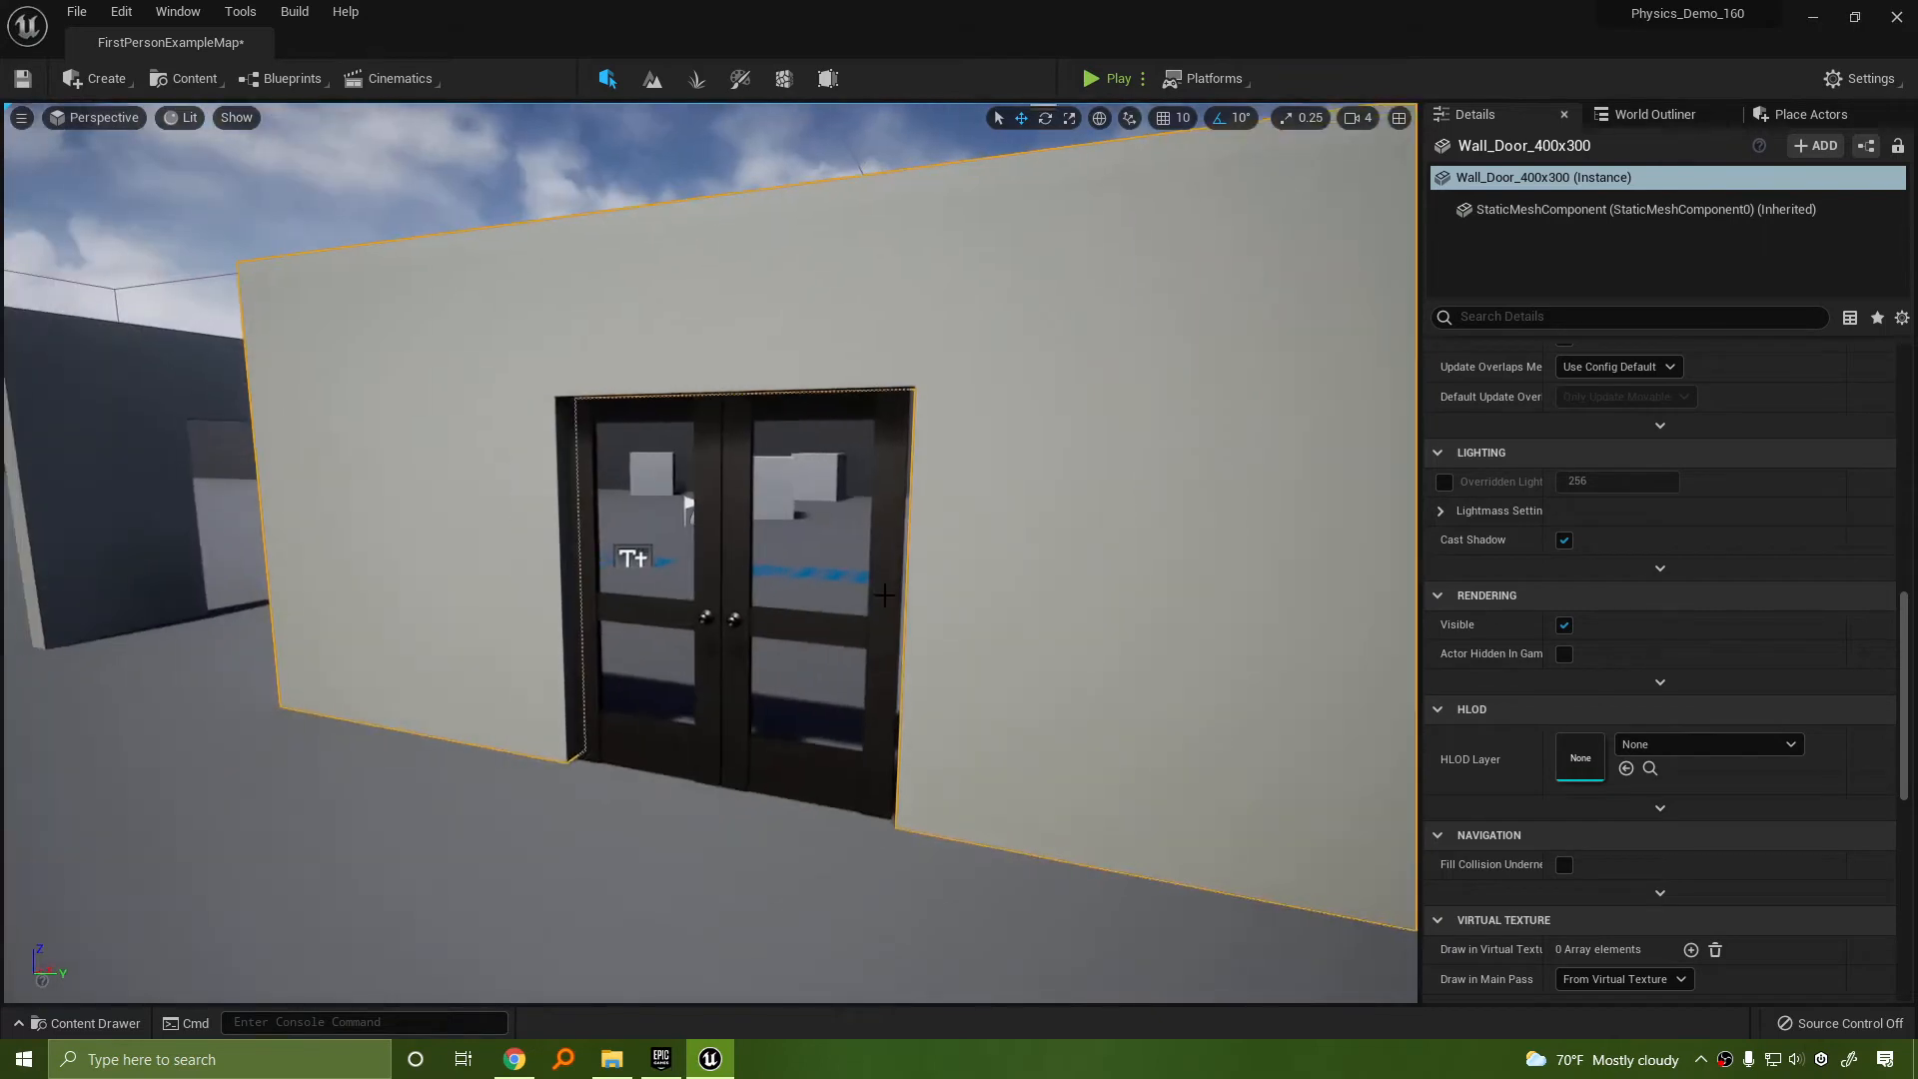
key(Escape)
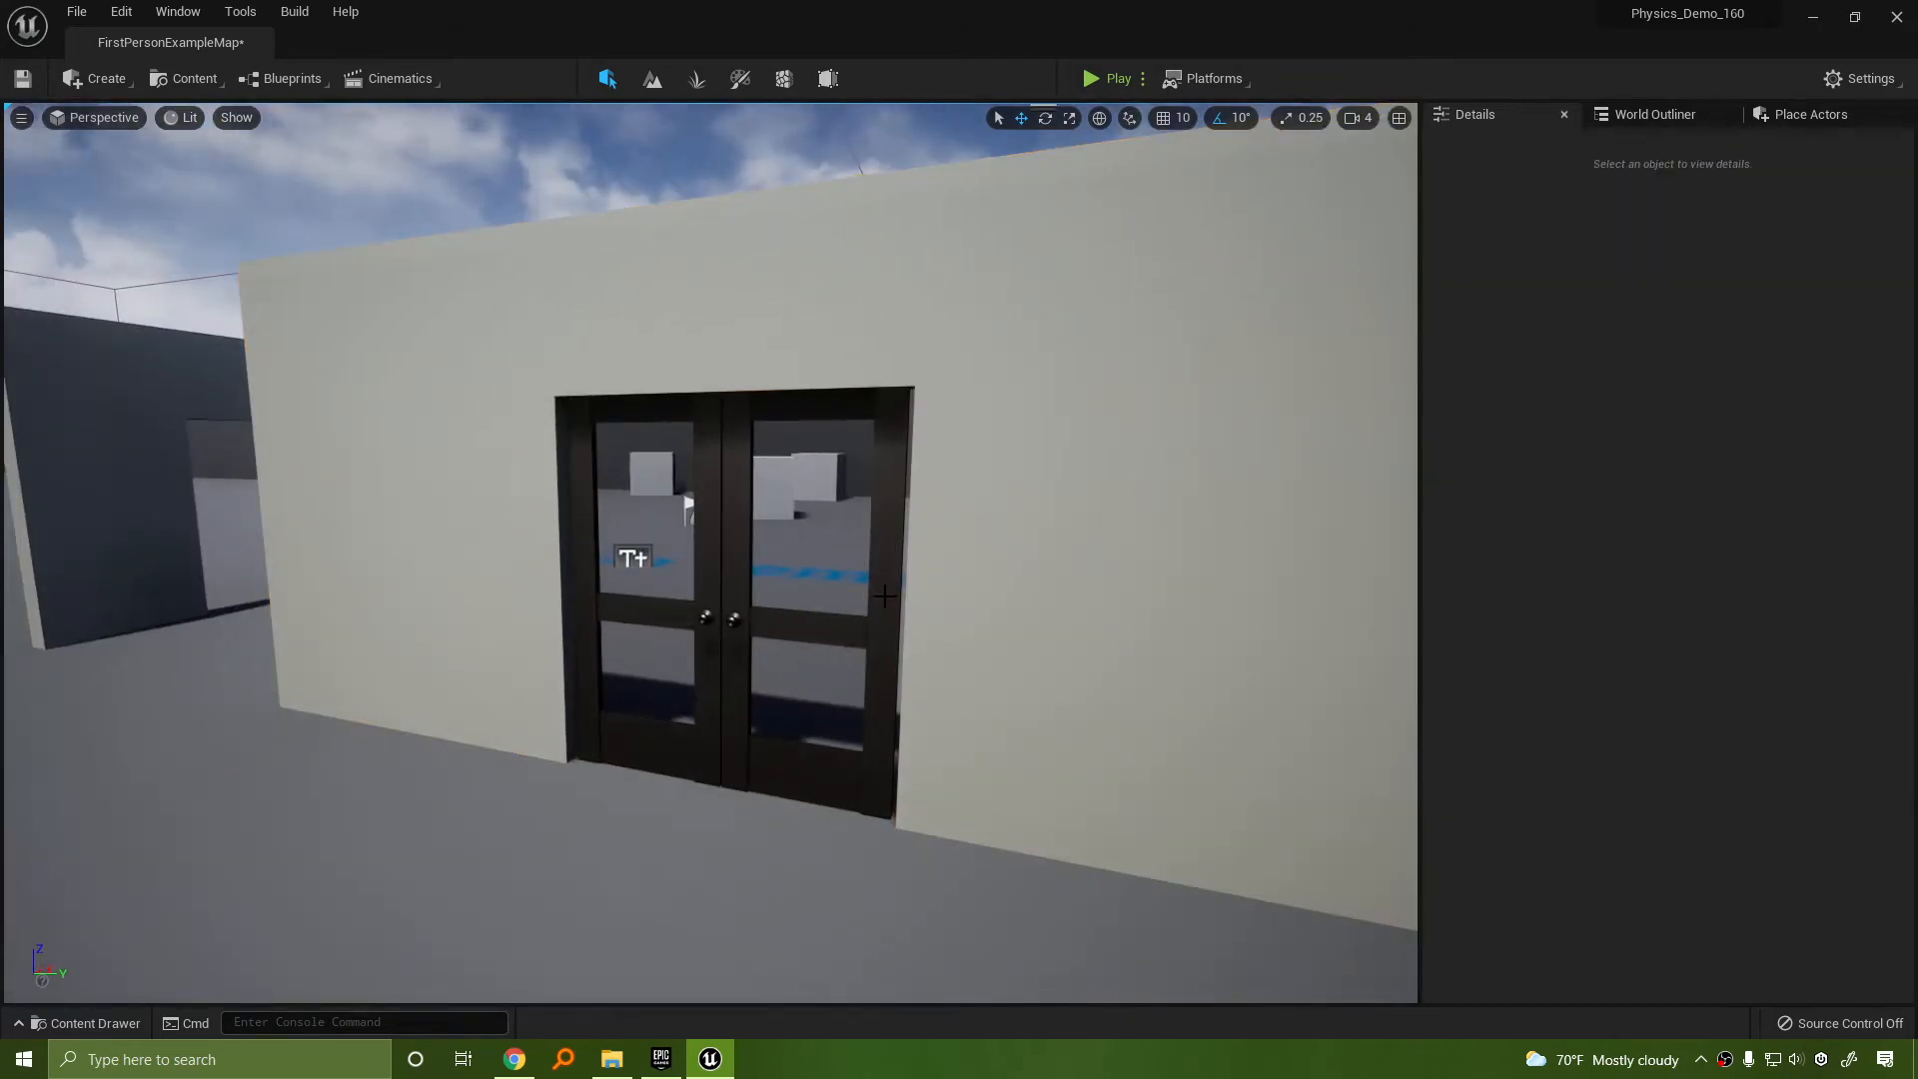
Play the level, walk up to the double doors to test whether they block the player, and stop playing
right_drag(1076, 553, 1095, 589)
key(w)
key(d)
key(s)
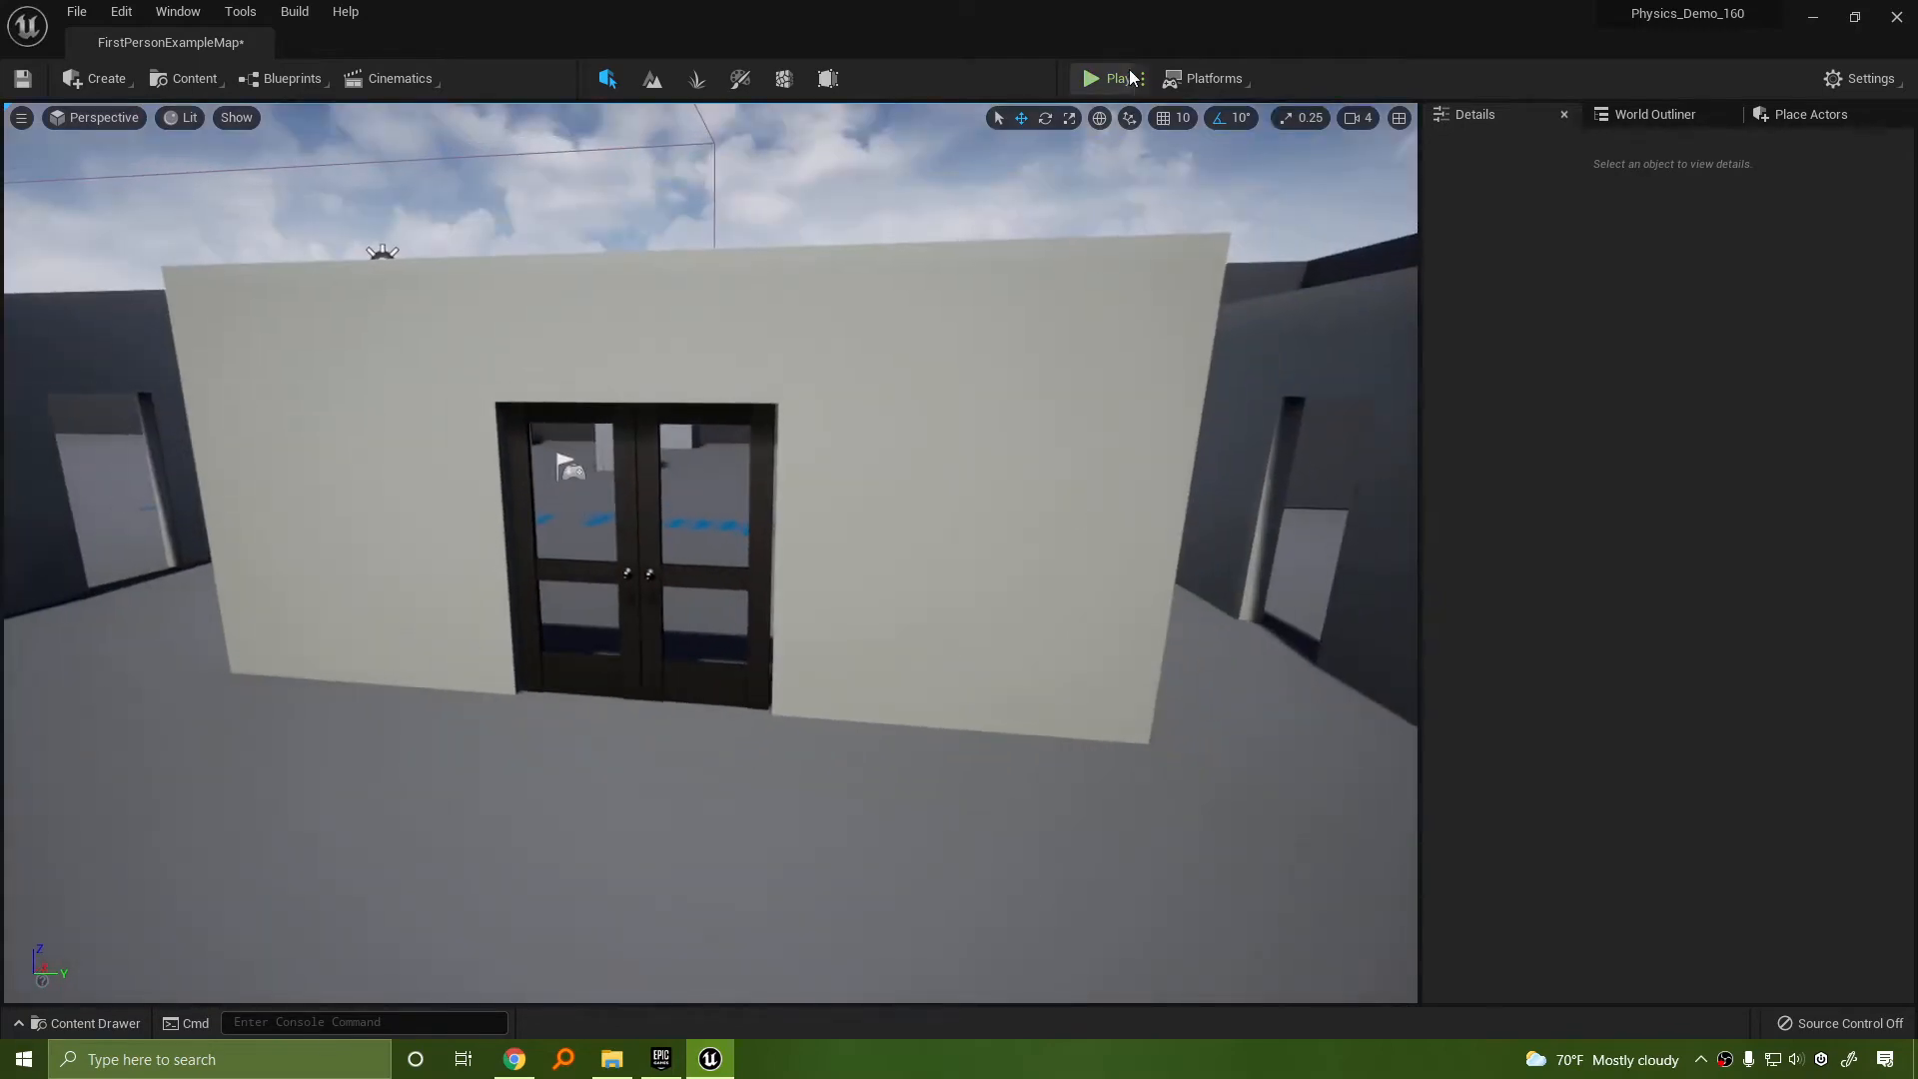
click(1114, 80)
key(w)
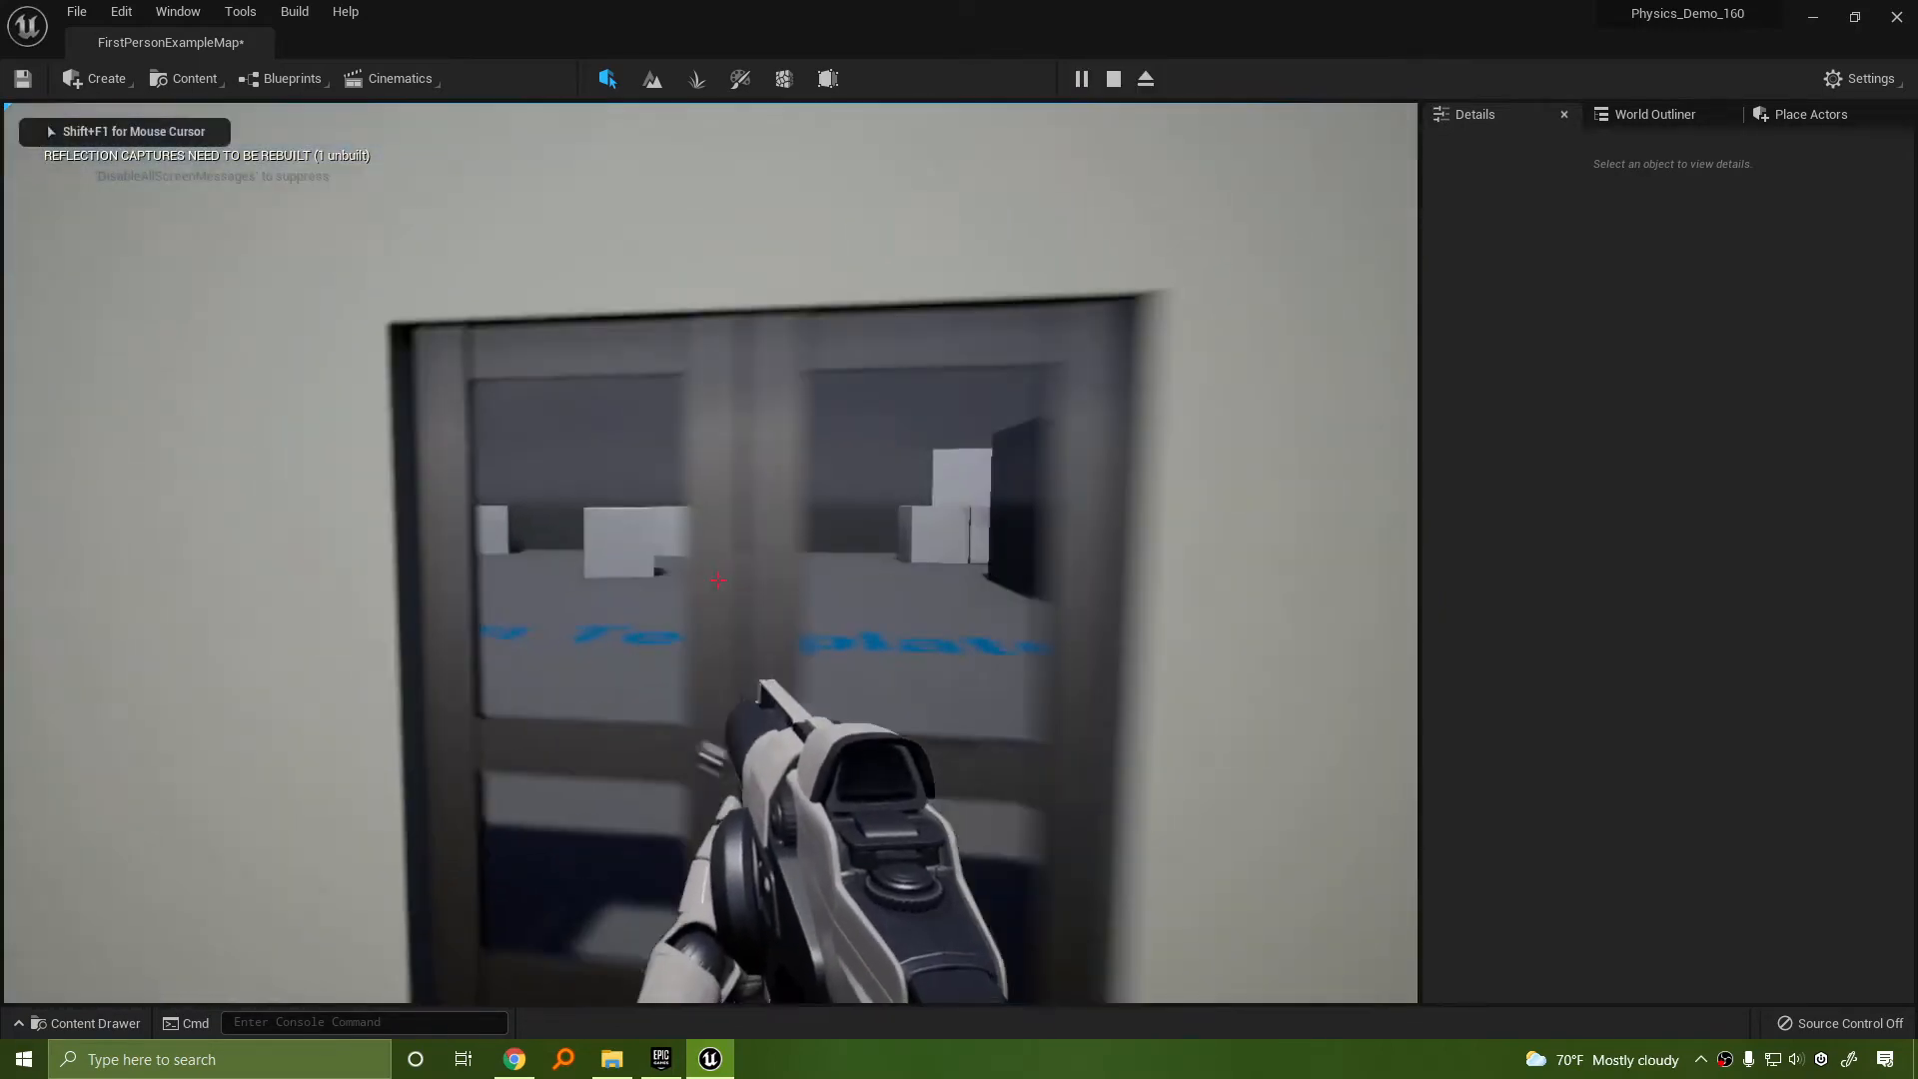
key(s)
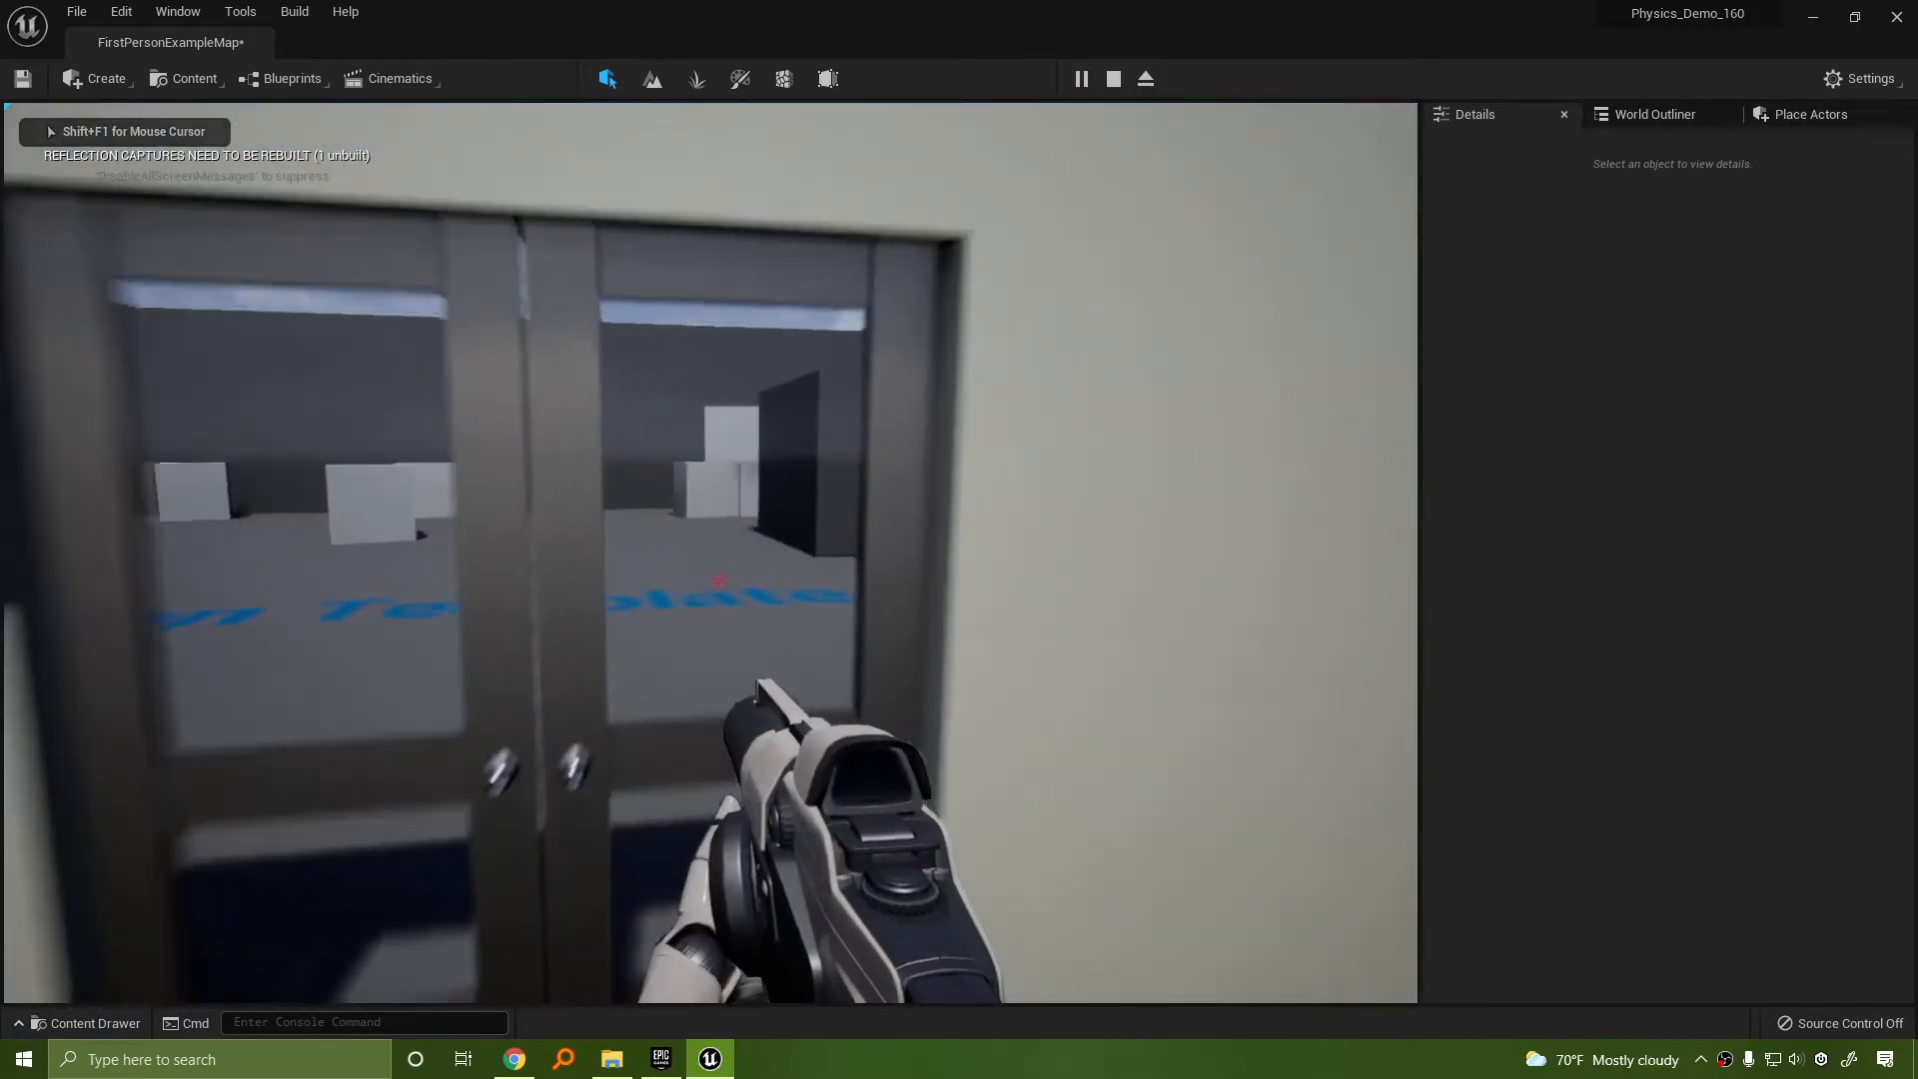
key(w)
key(s)
key(Escape)
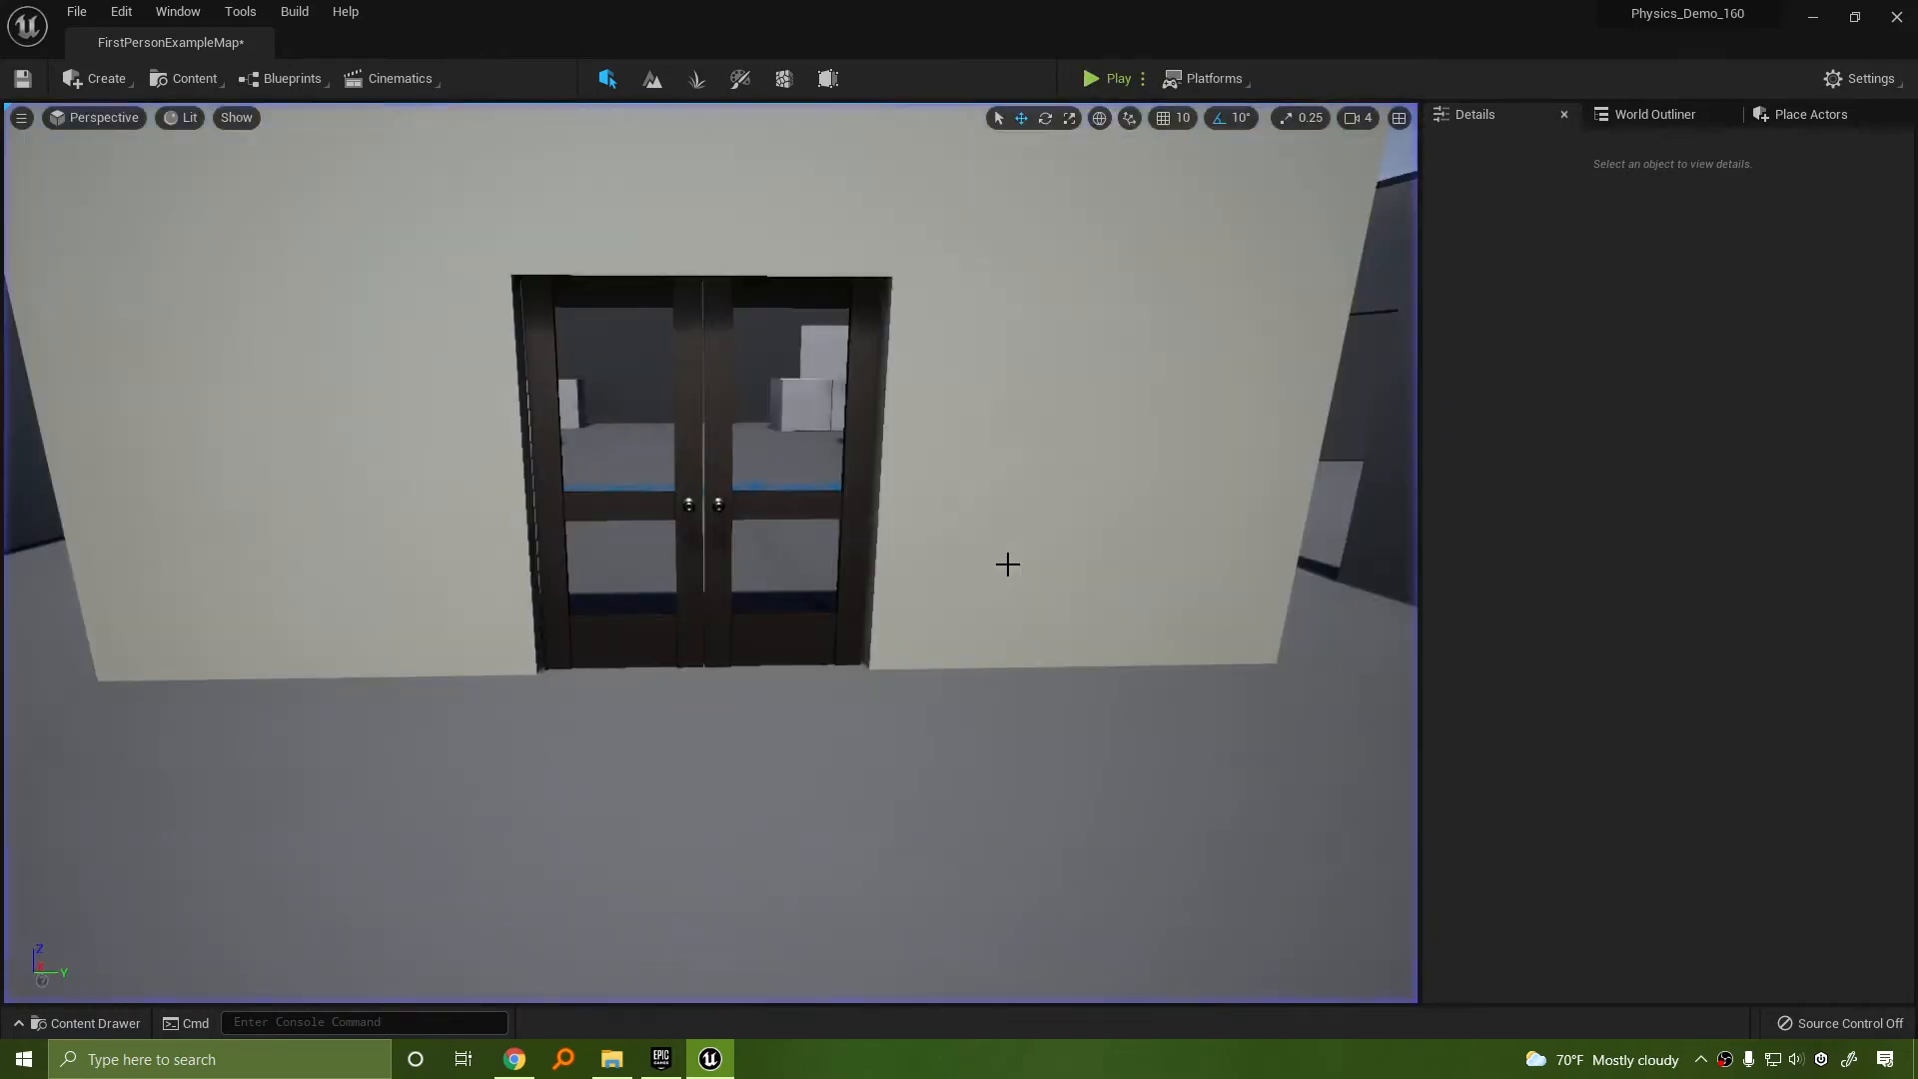
Open the SM_Door static mesh of the left door leaf in the mesh editor
click(684, 439)
click(724, 436)
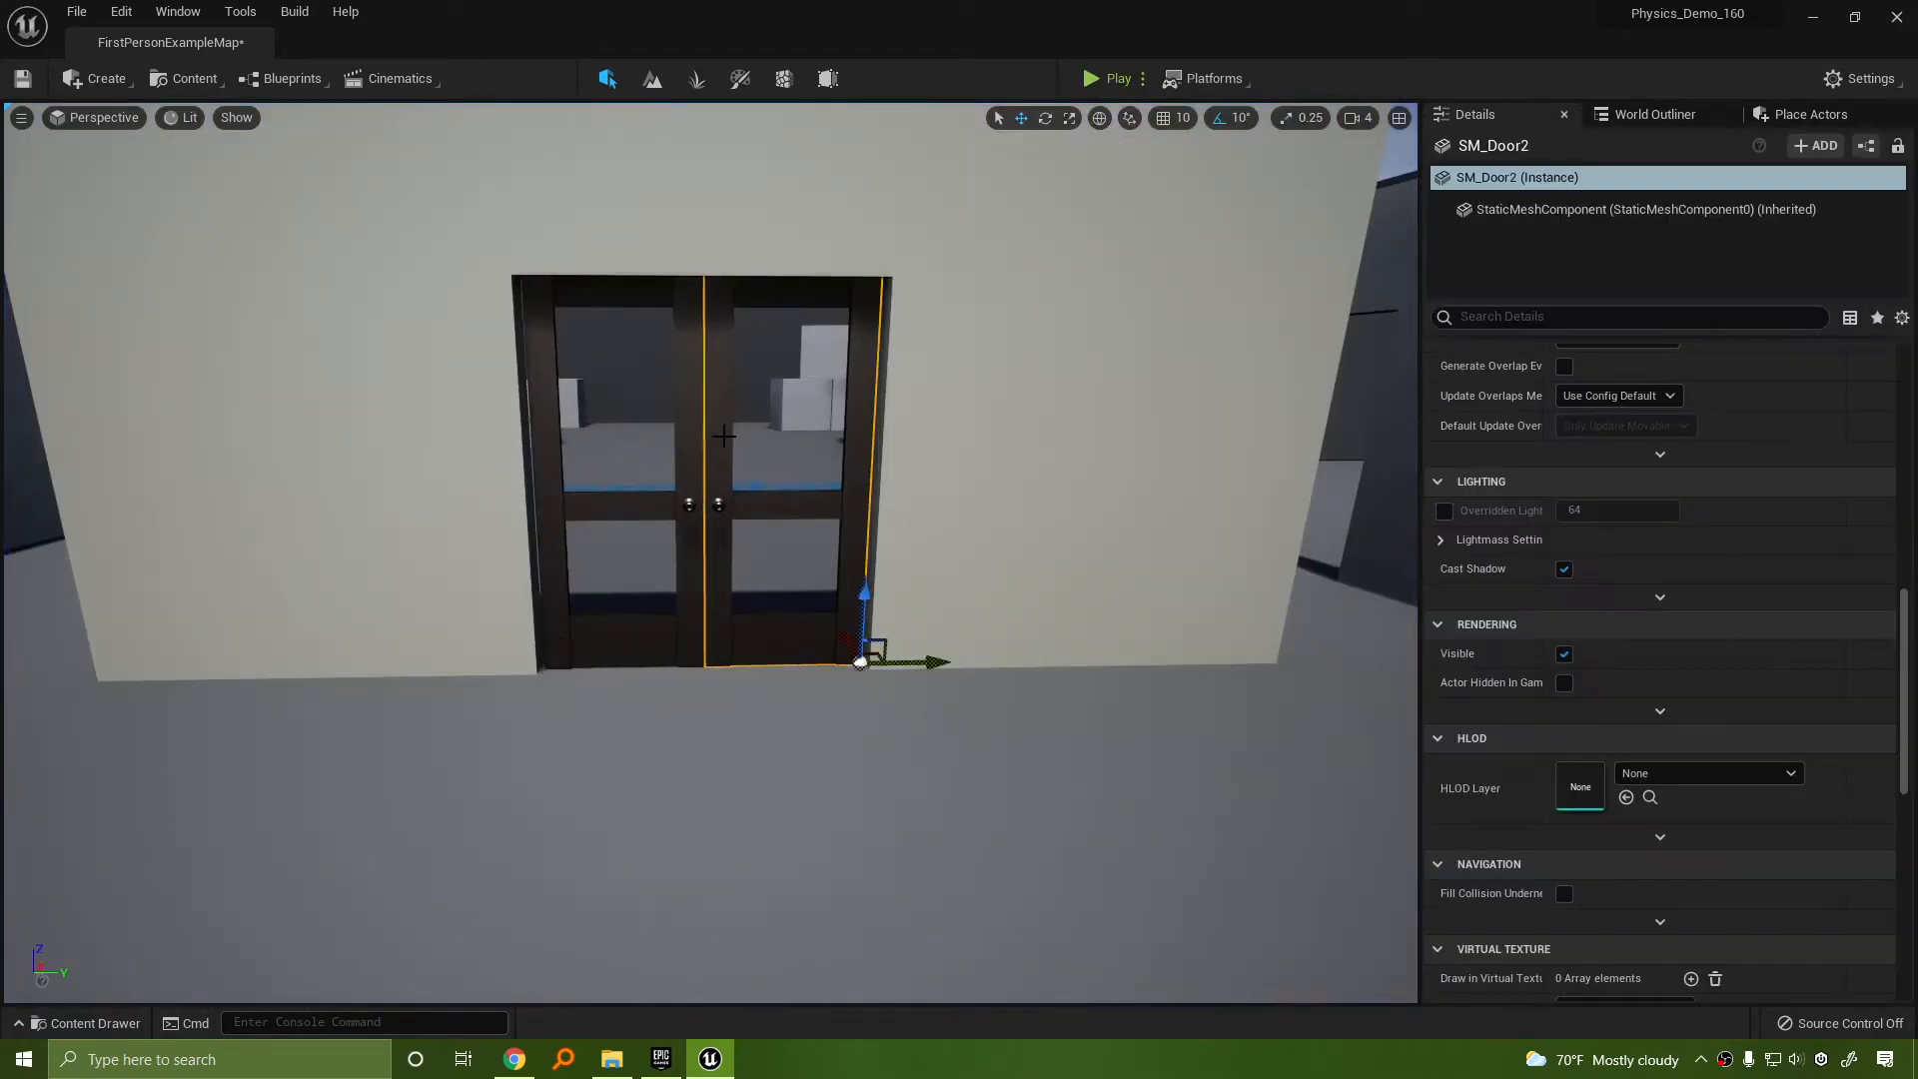
click(689, 420)
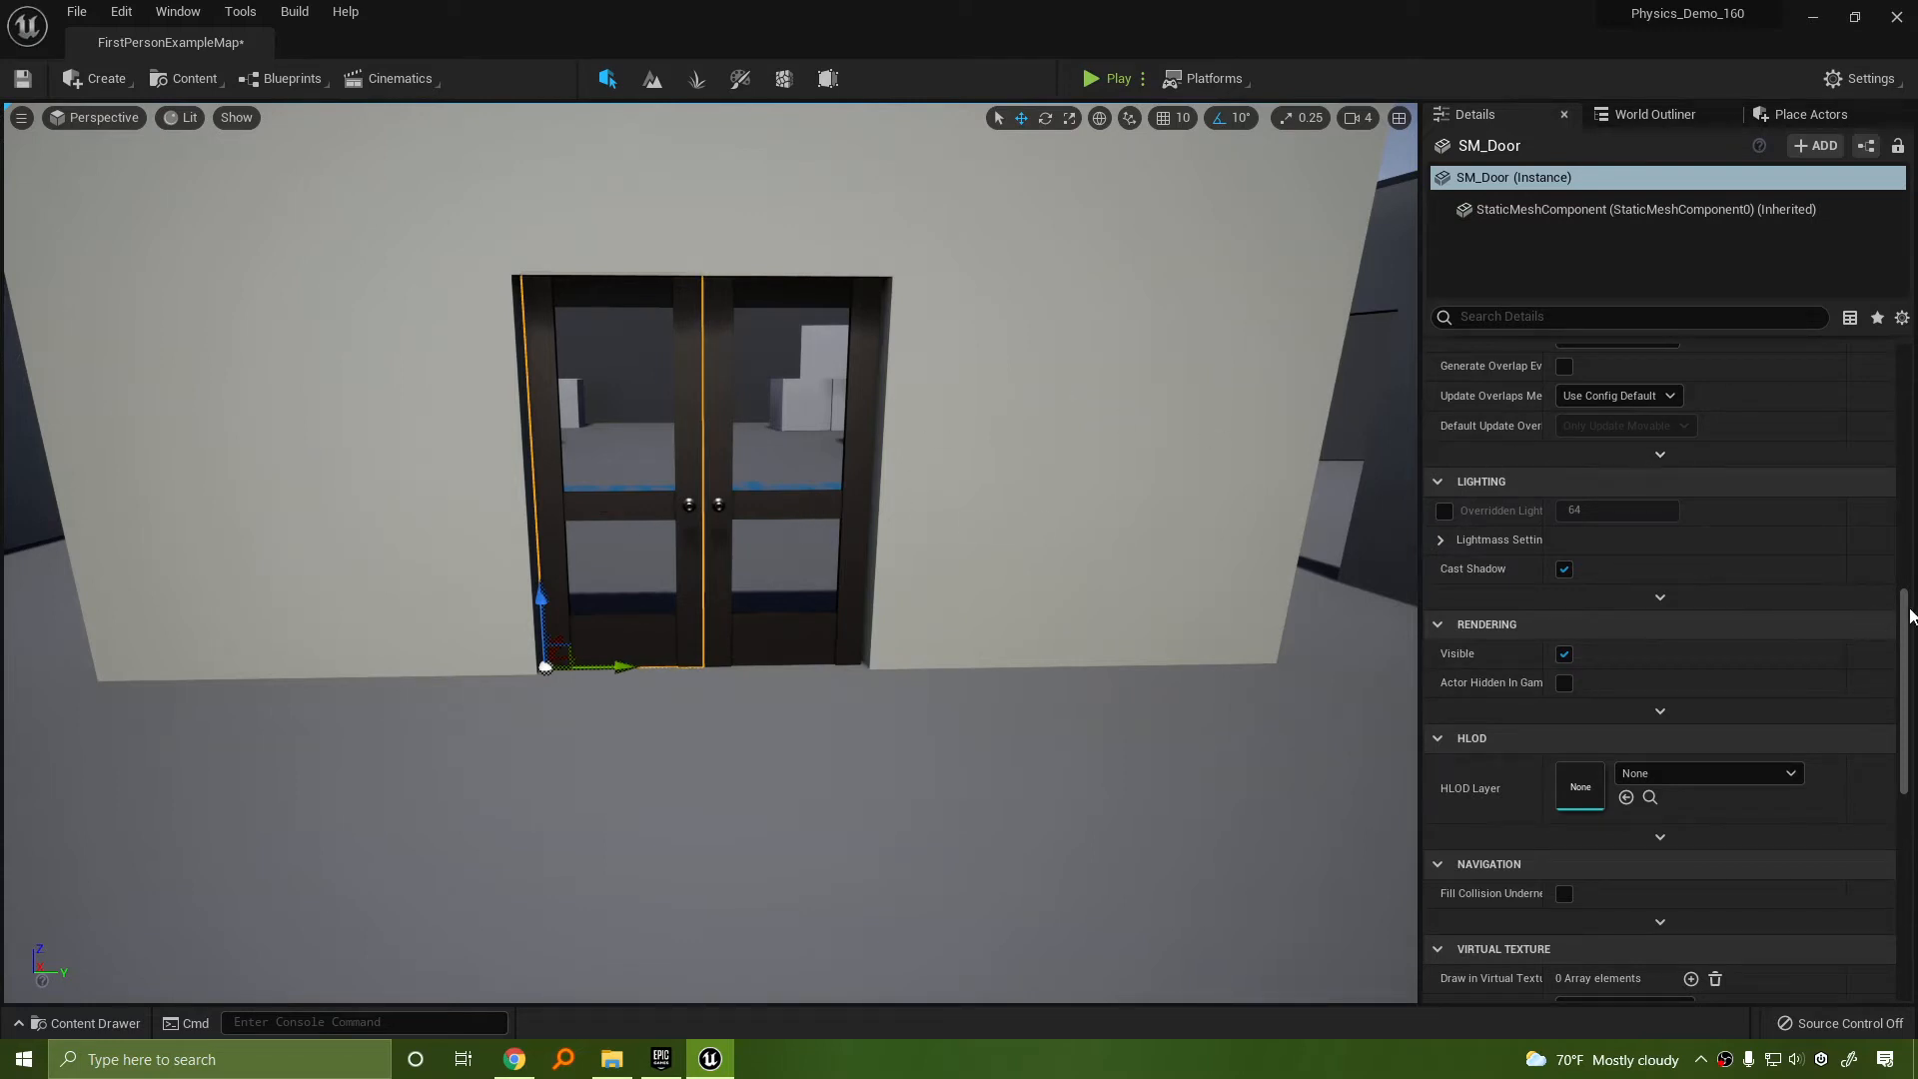
drag(1906, 617, 1907, 372)
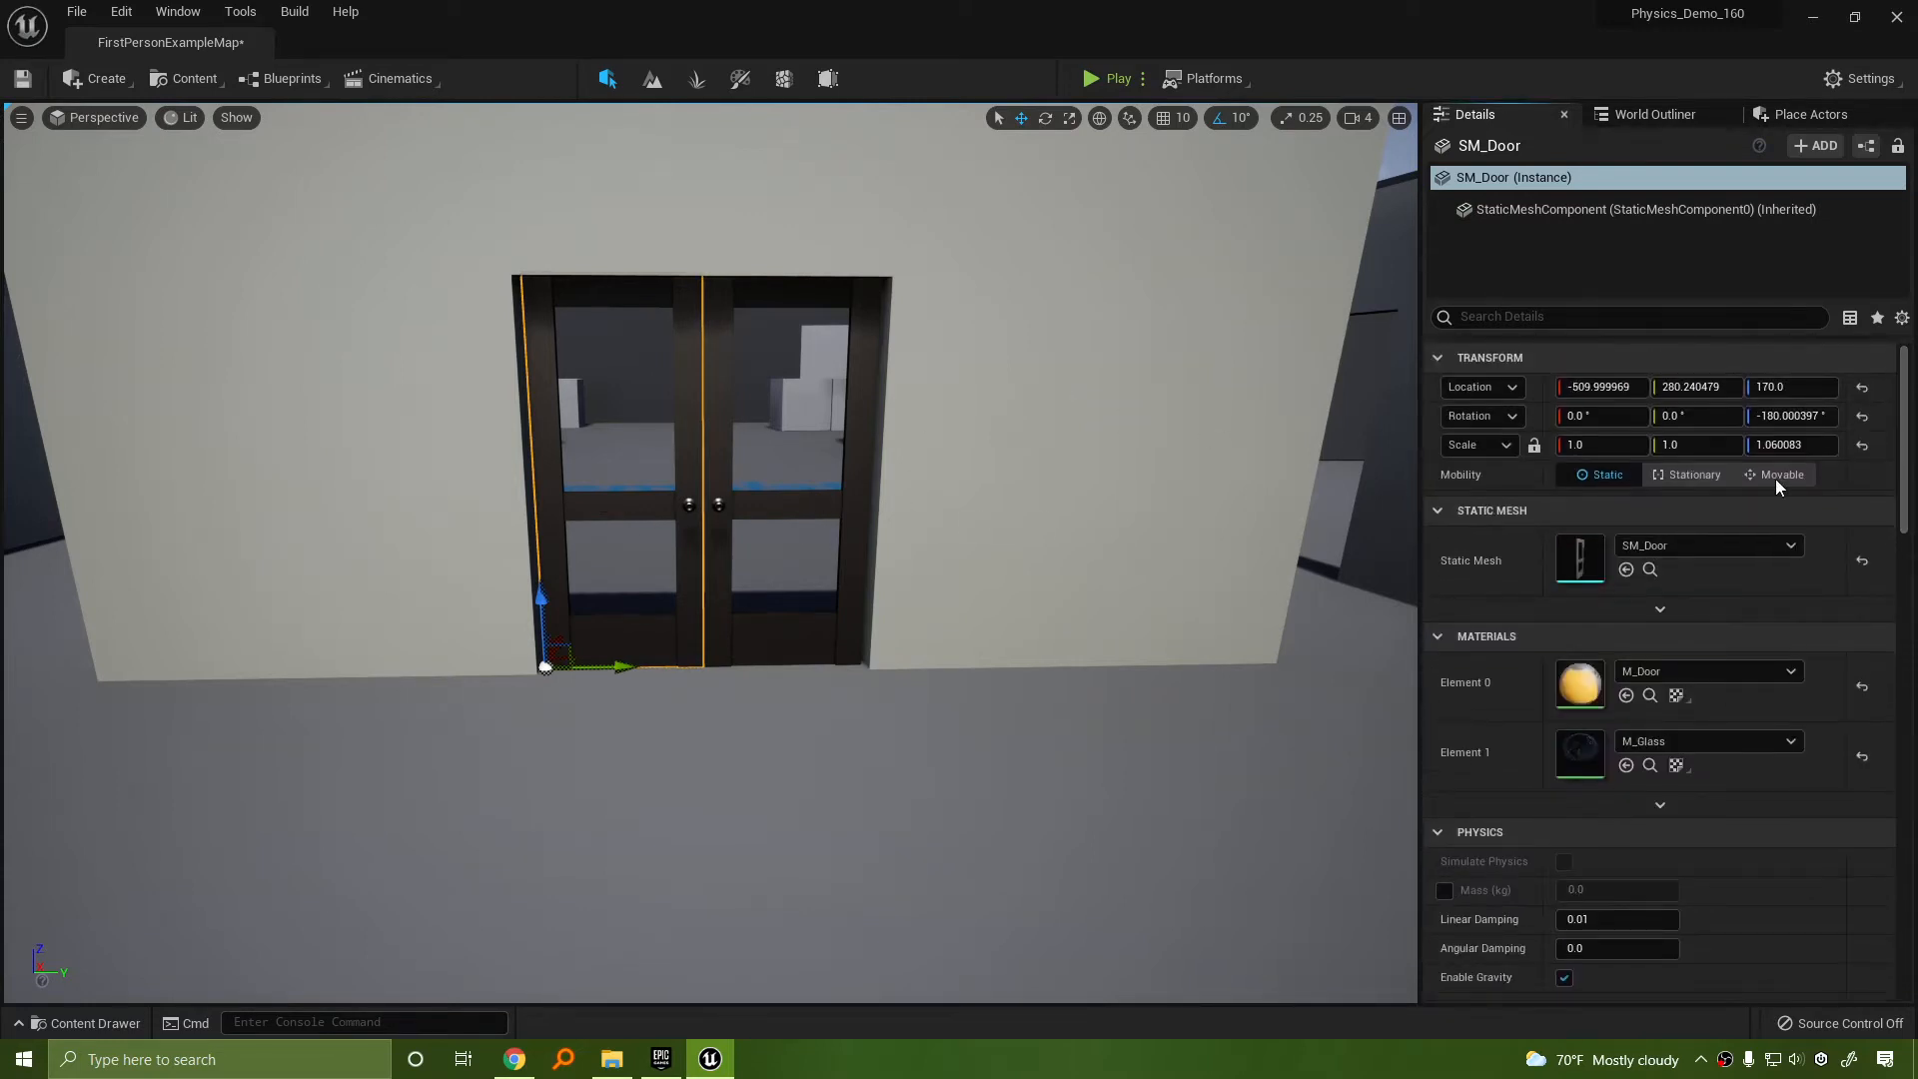
double_click(1588, 569)
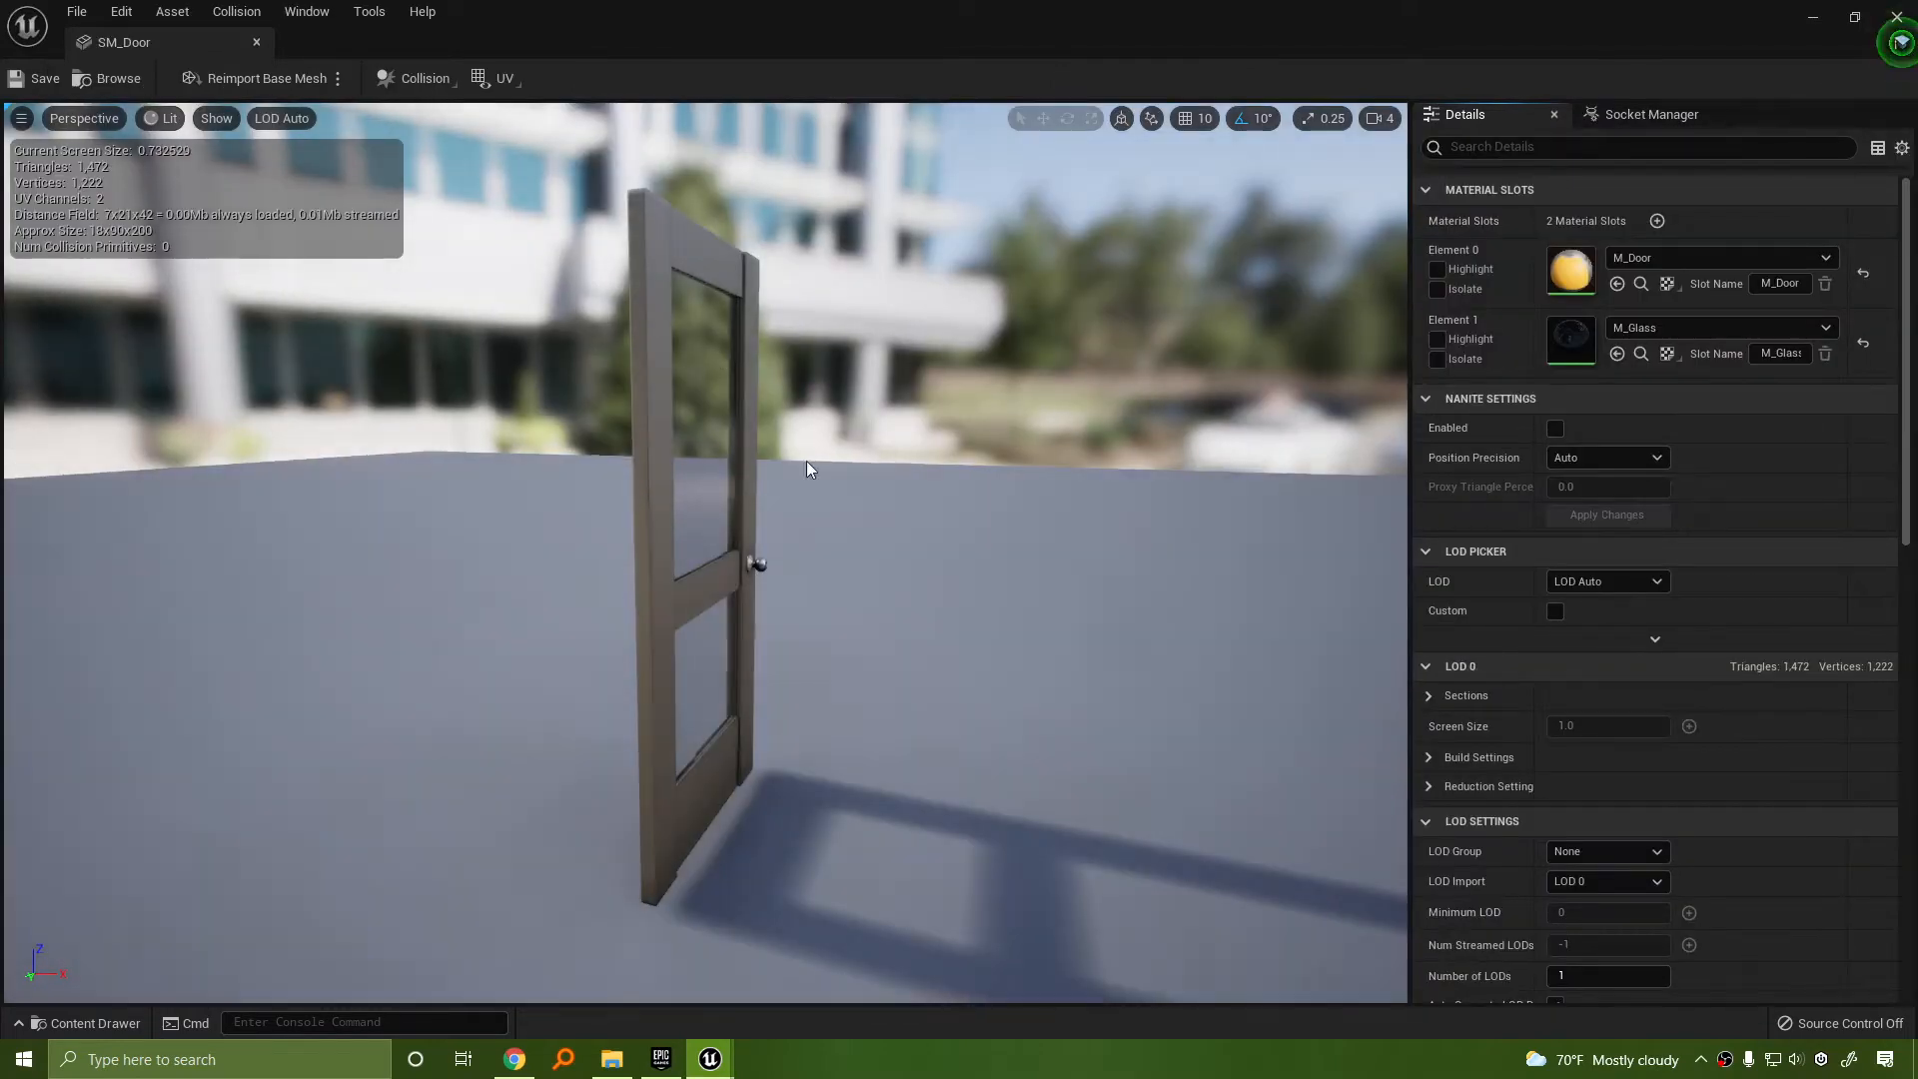
right_drag(706, 553, 616, 594)
key(s)
key(w)
key(w)
right_drag(502, 204, 447, 152)
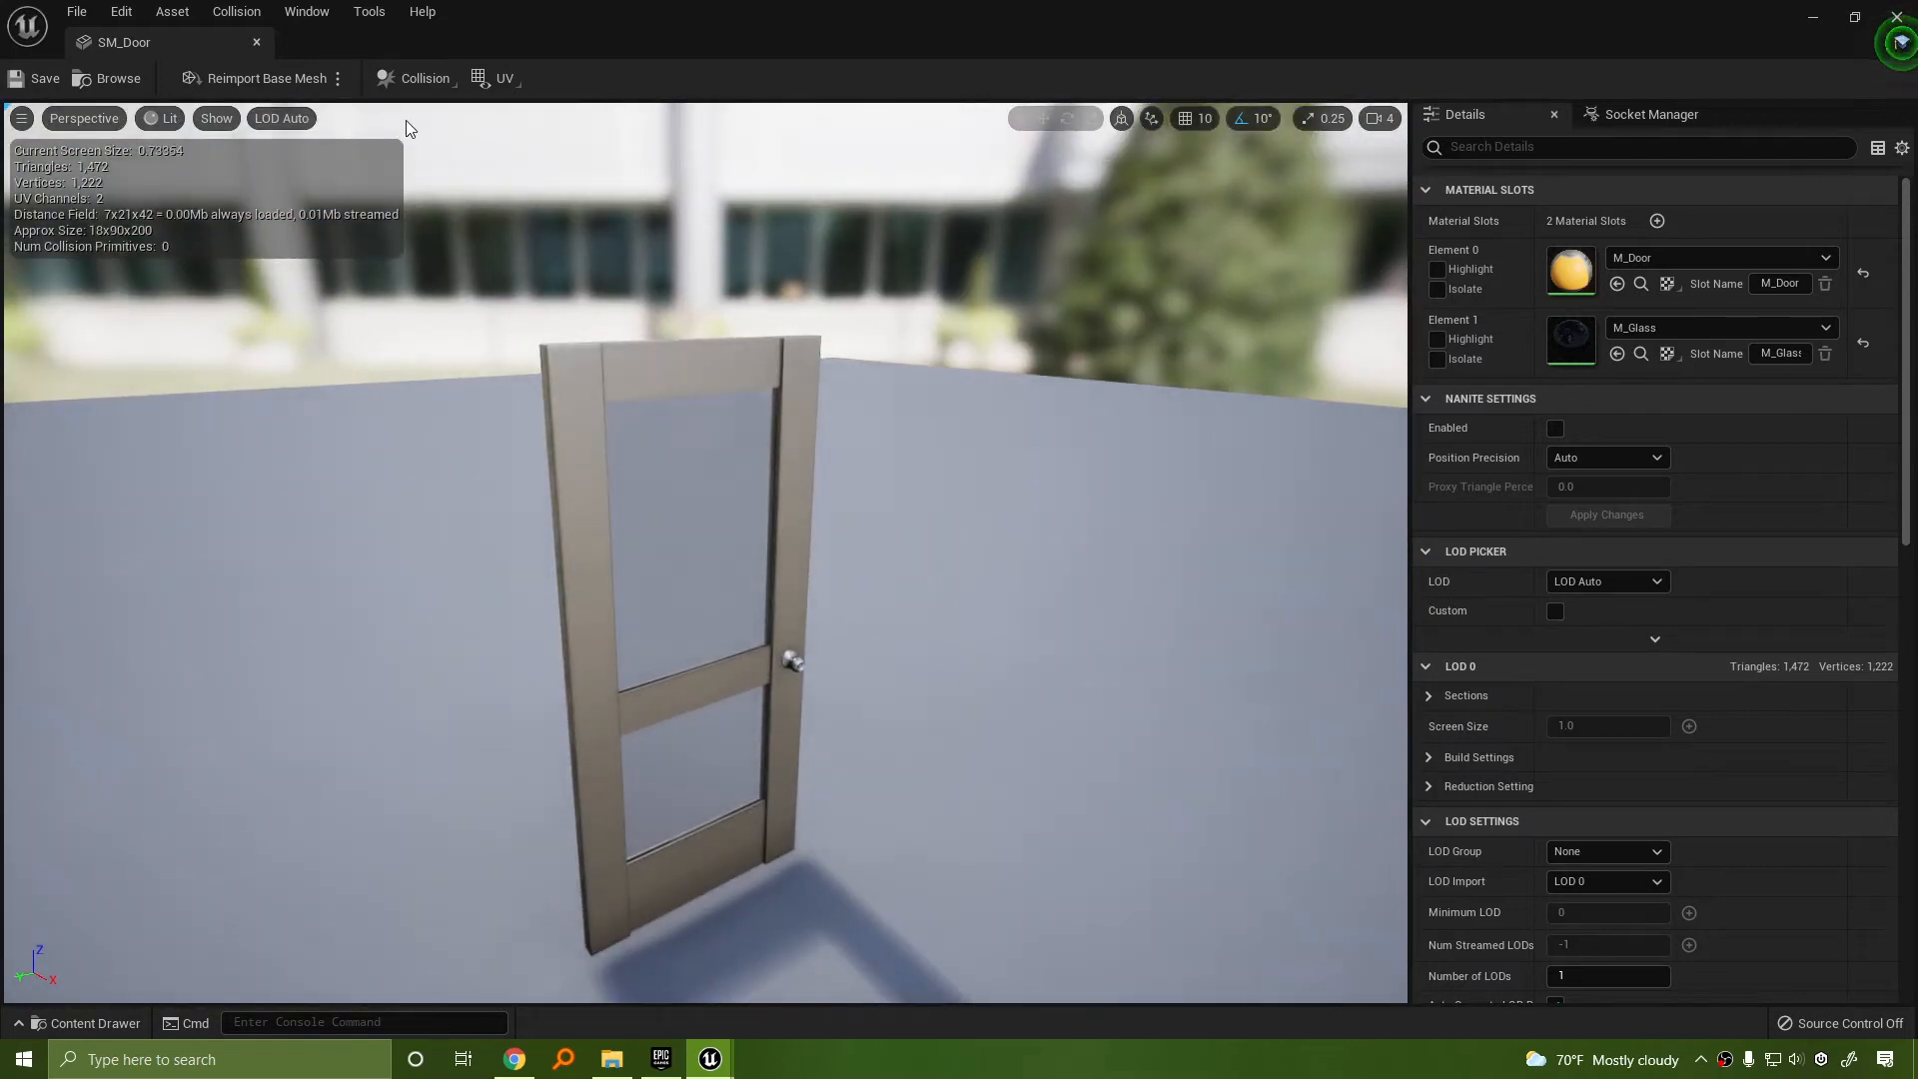
Turn on the simple collision display for the door mesh
click(226, 117)
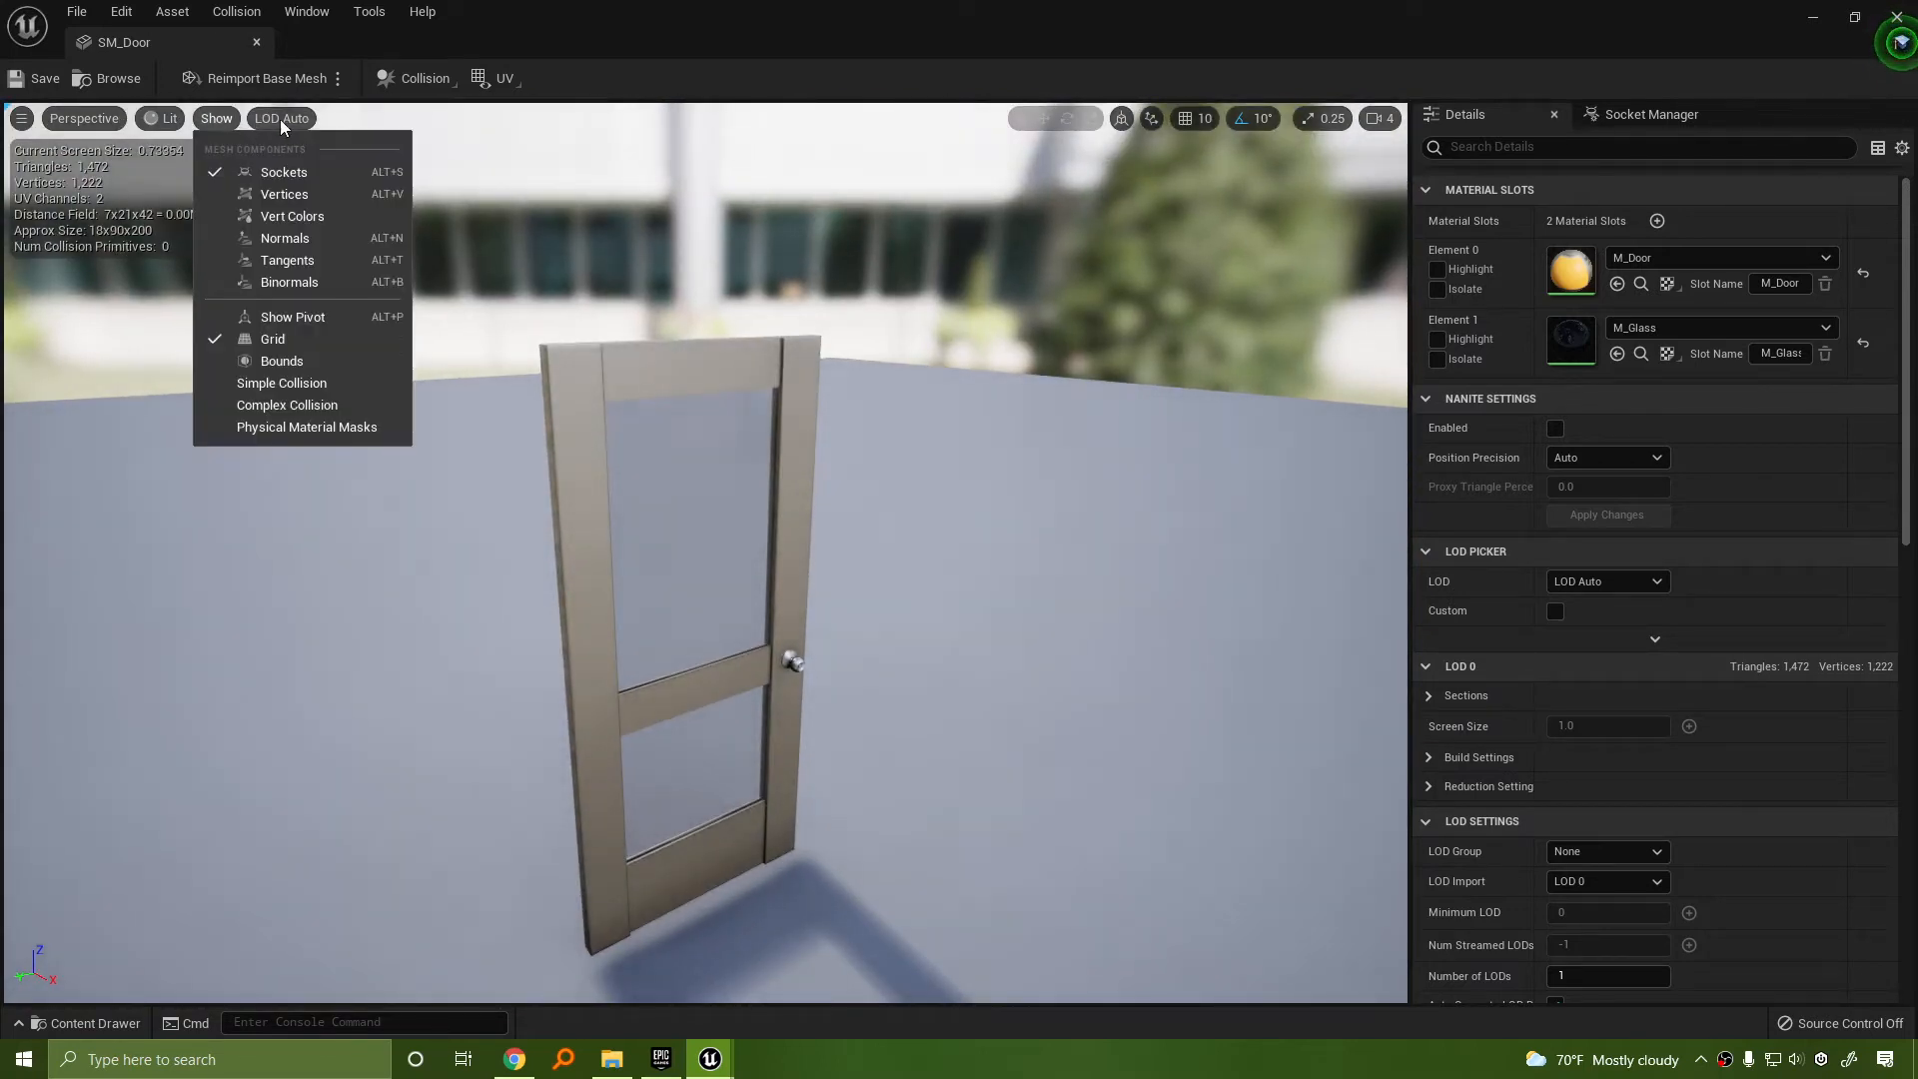
mouse_move(152, 118)
mouse_move(218, 119)
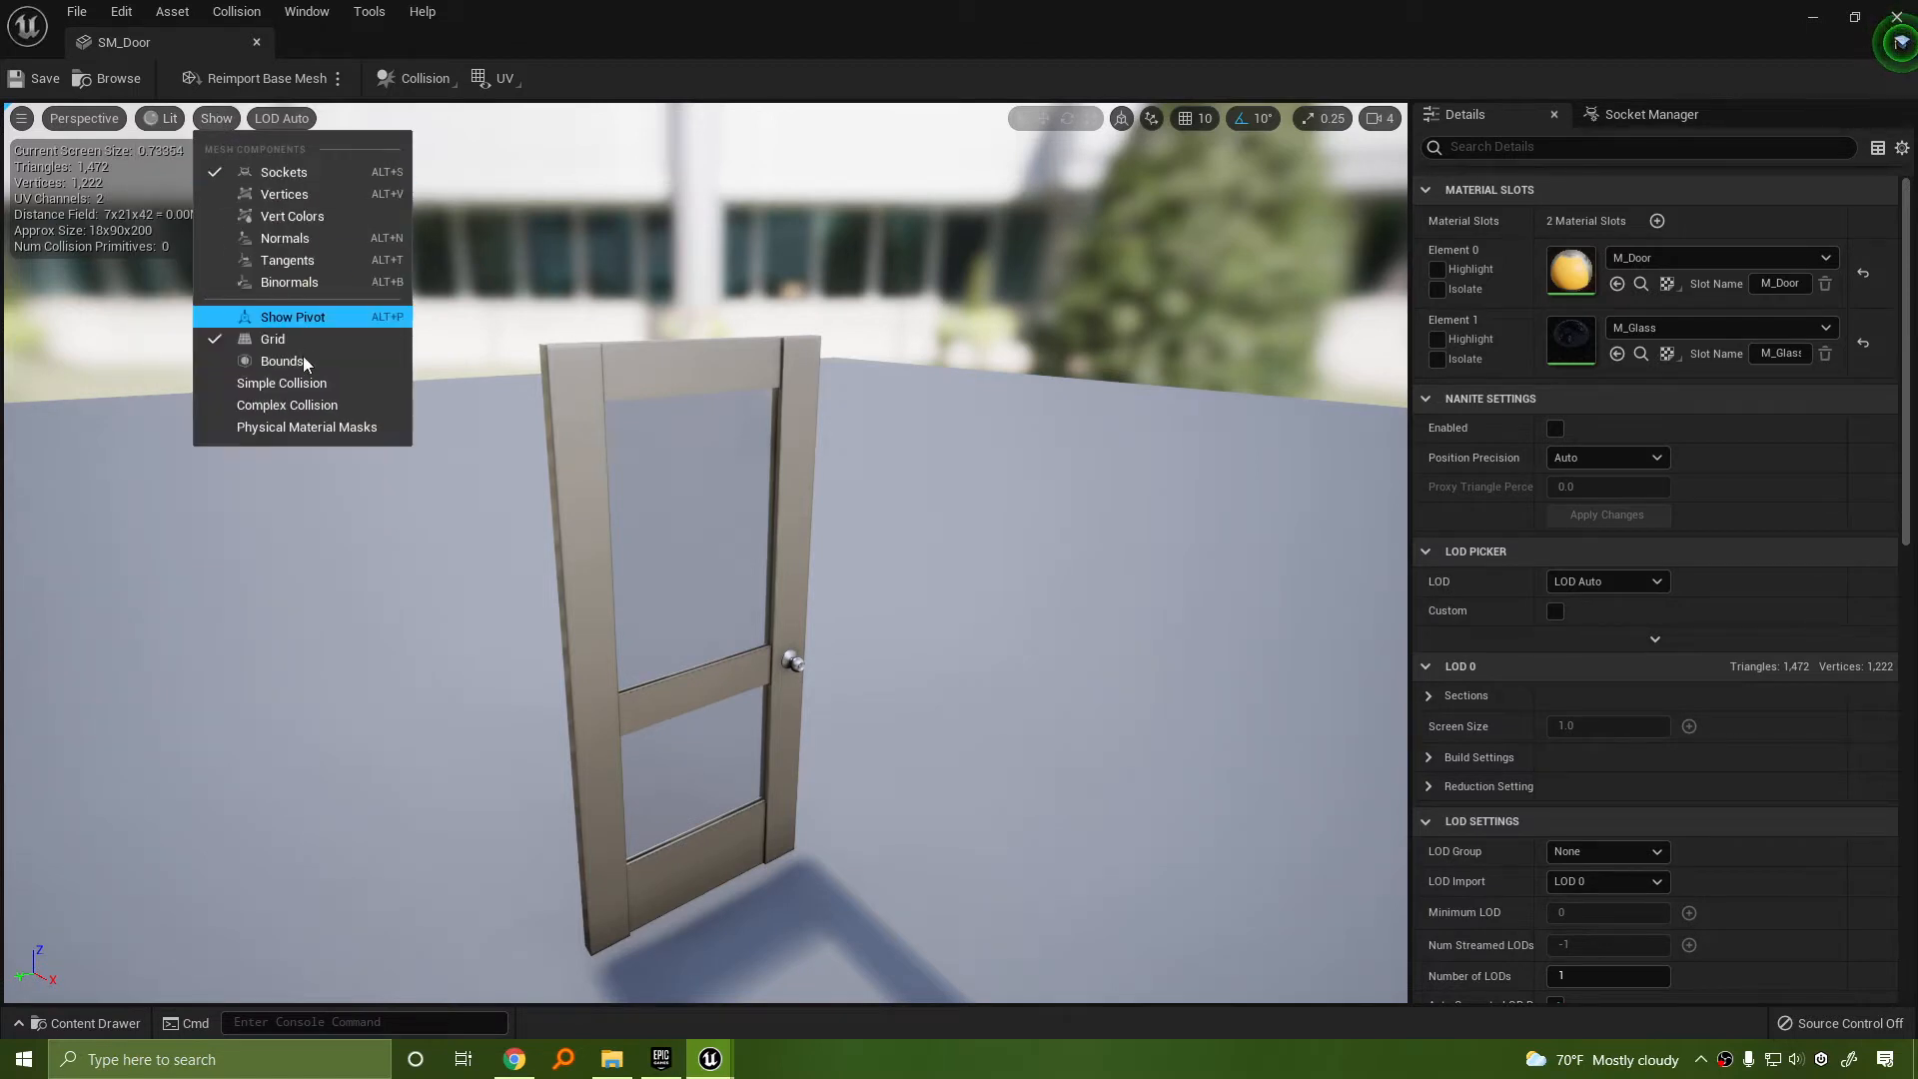
click(304, 385)
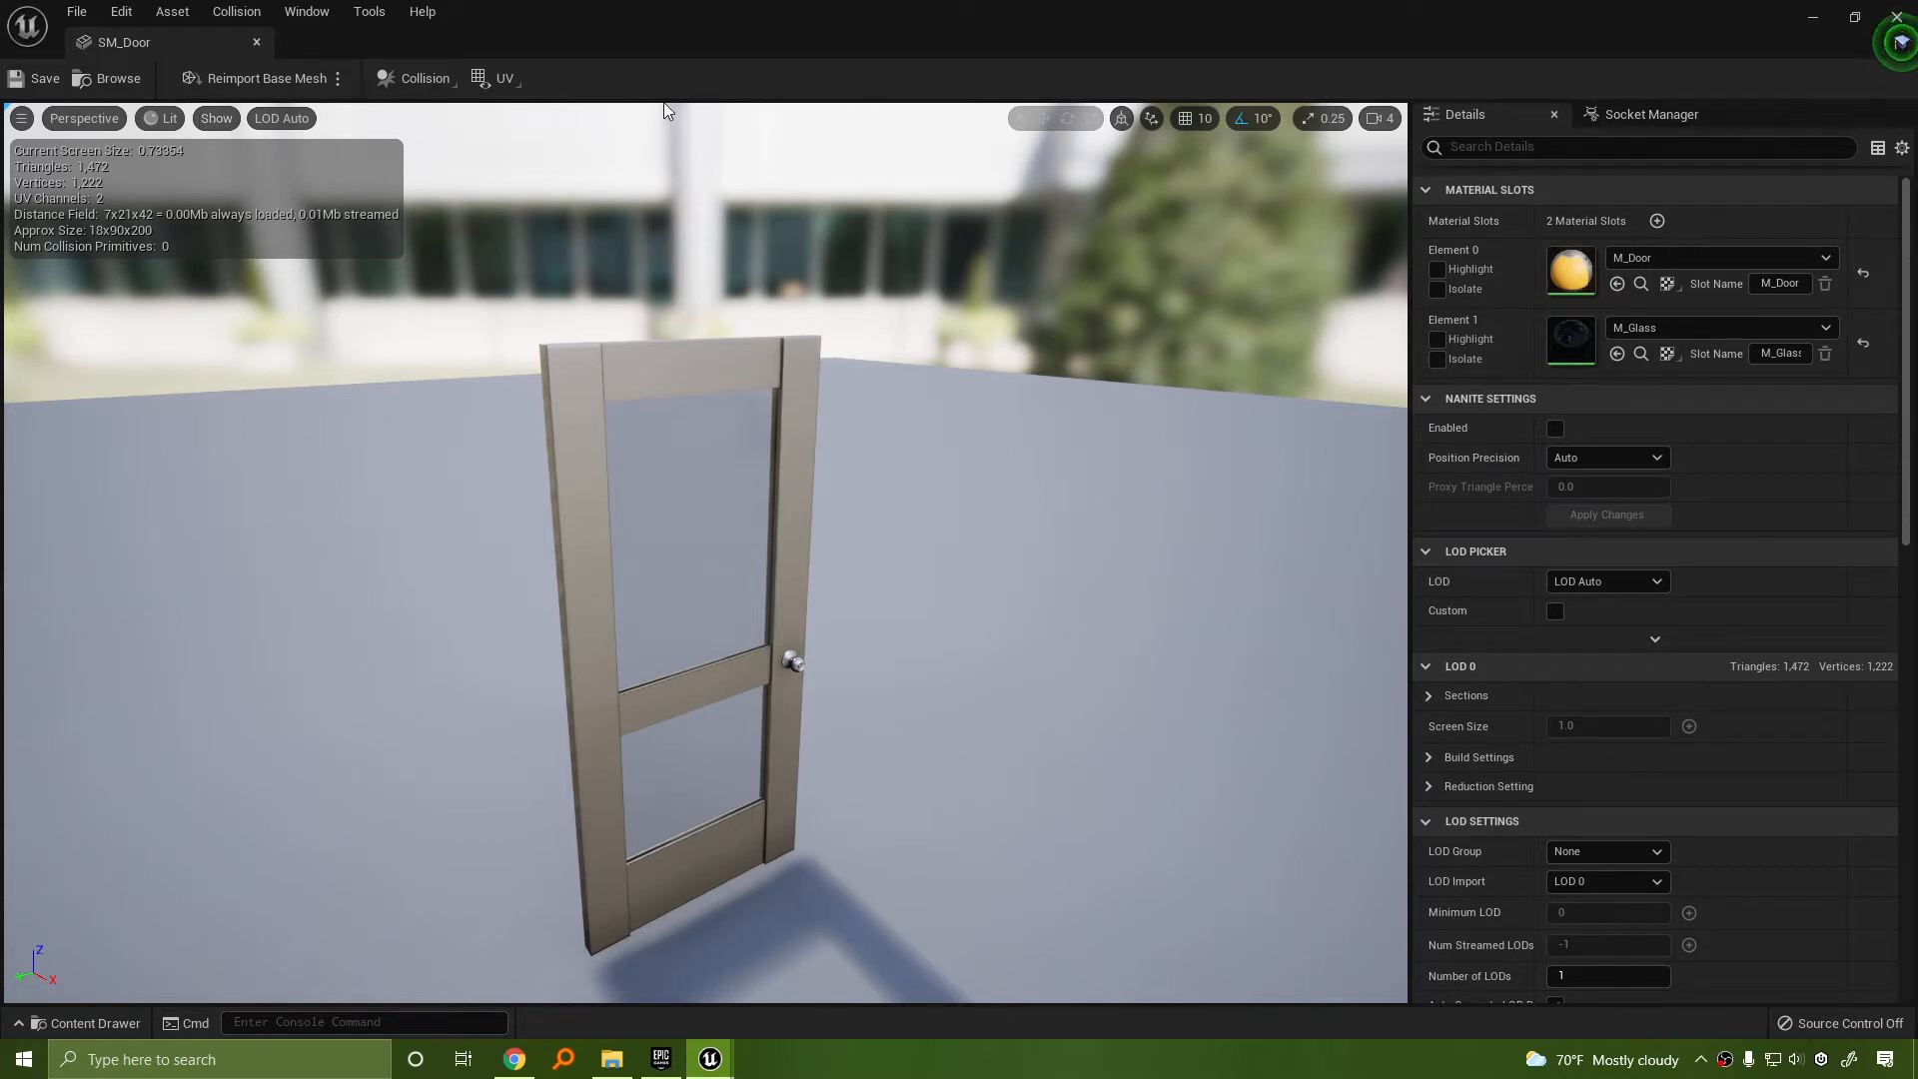
Compare the door mesh's complex and simple collision displays, leaving only simple collision shown
click(207, 121)
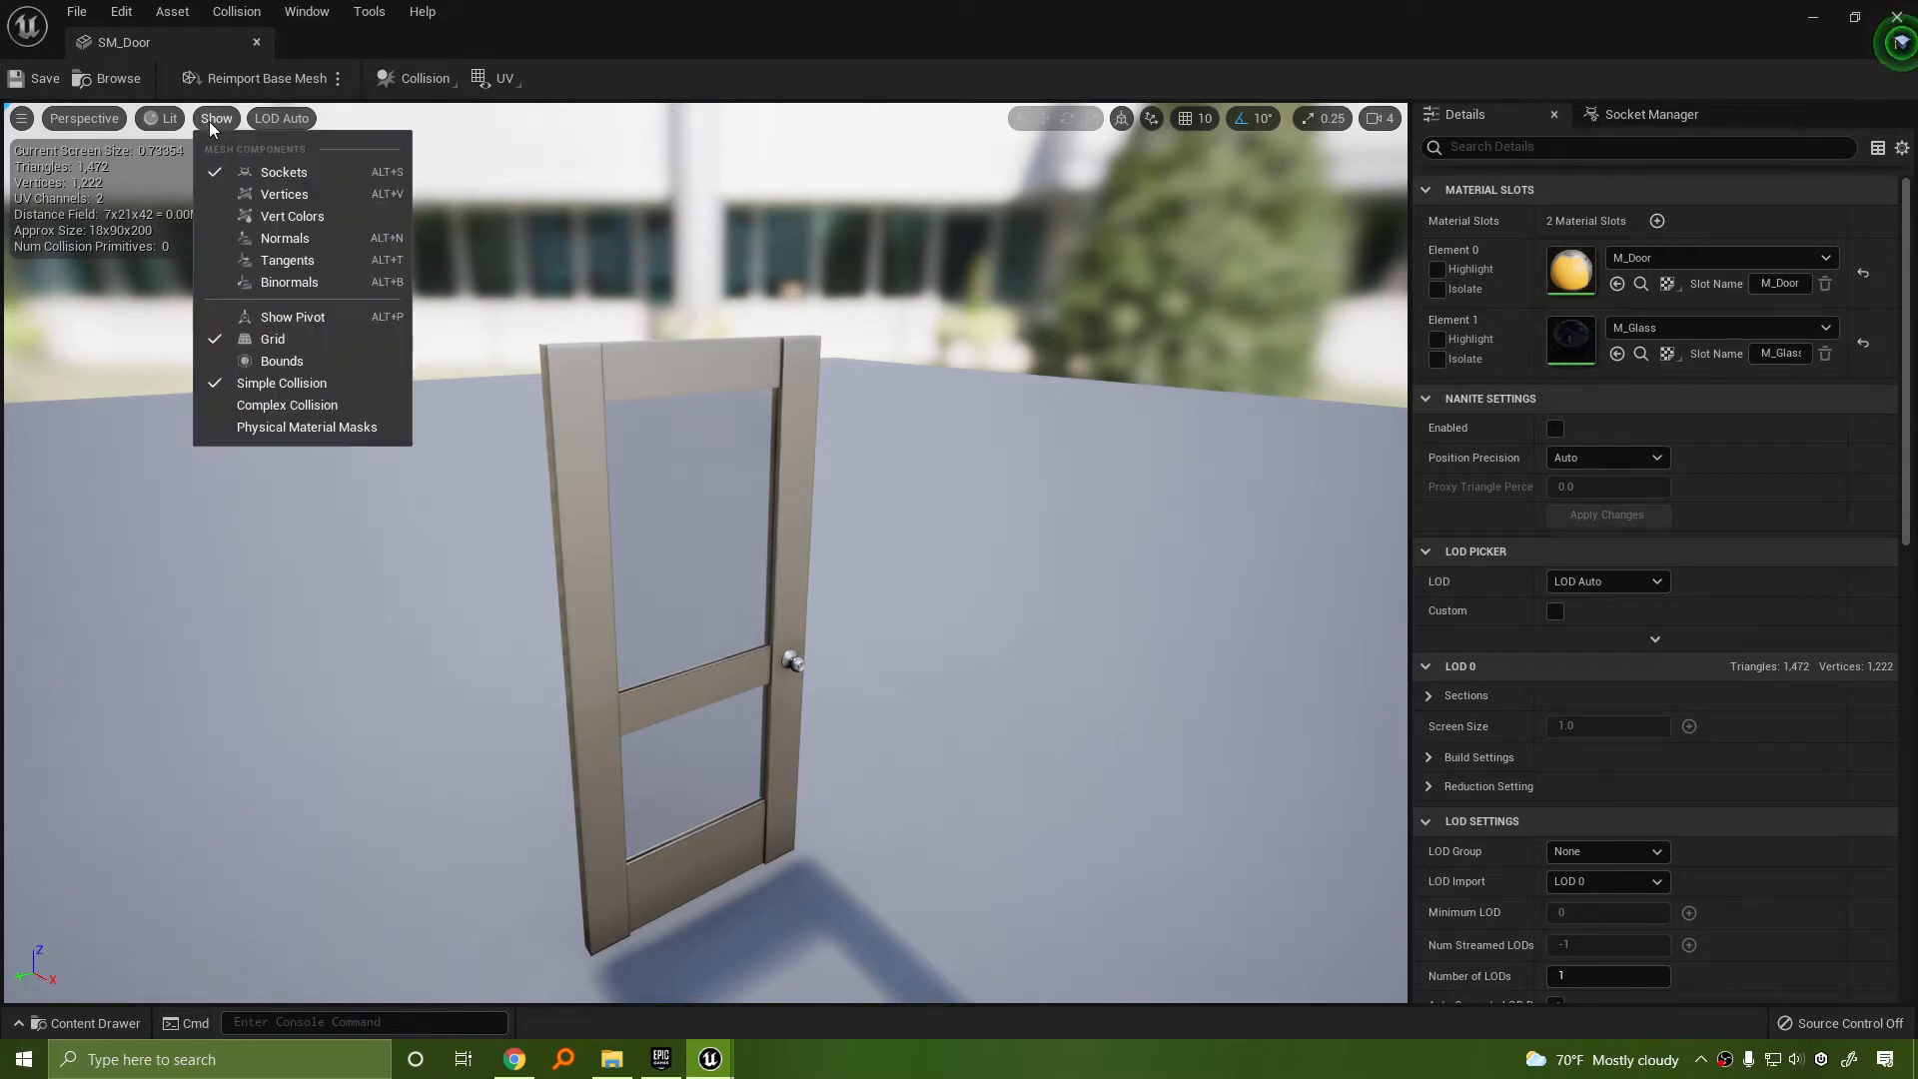
click(303, 408)
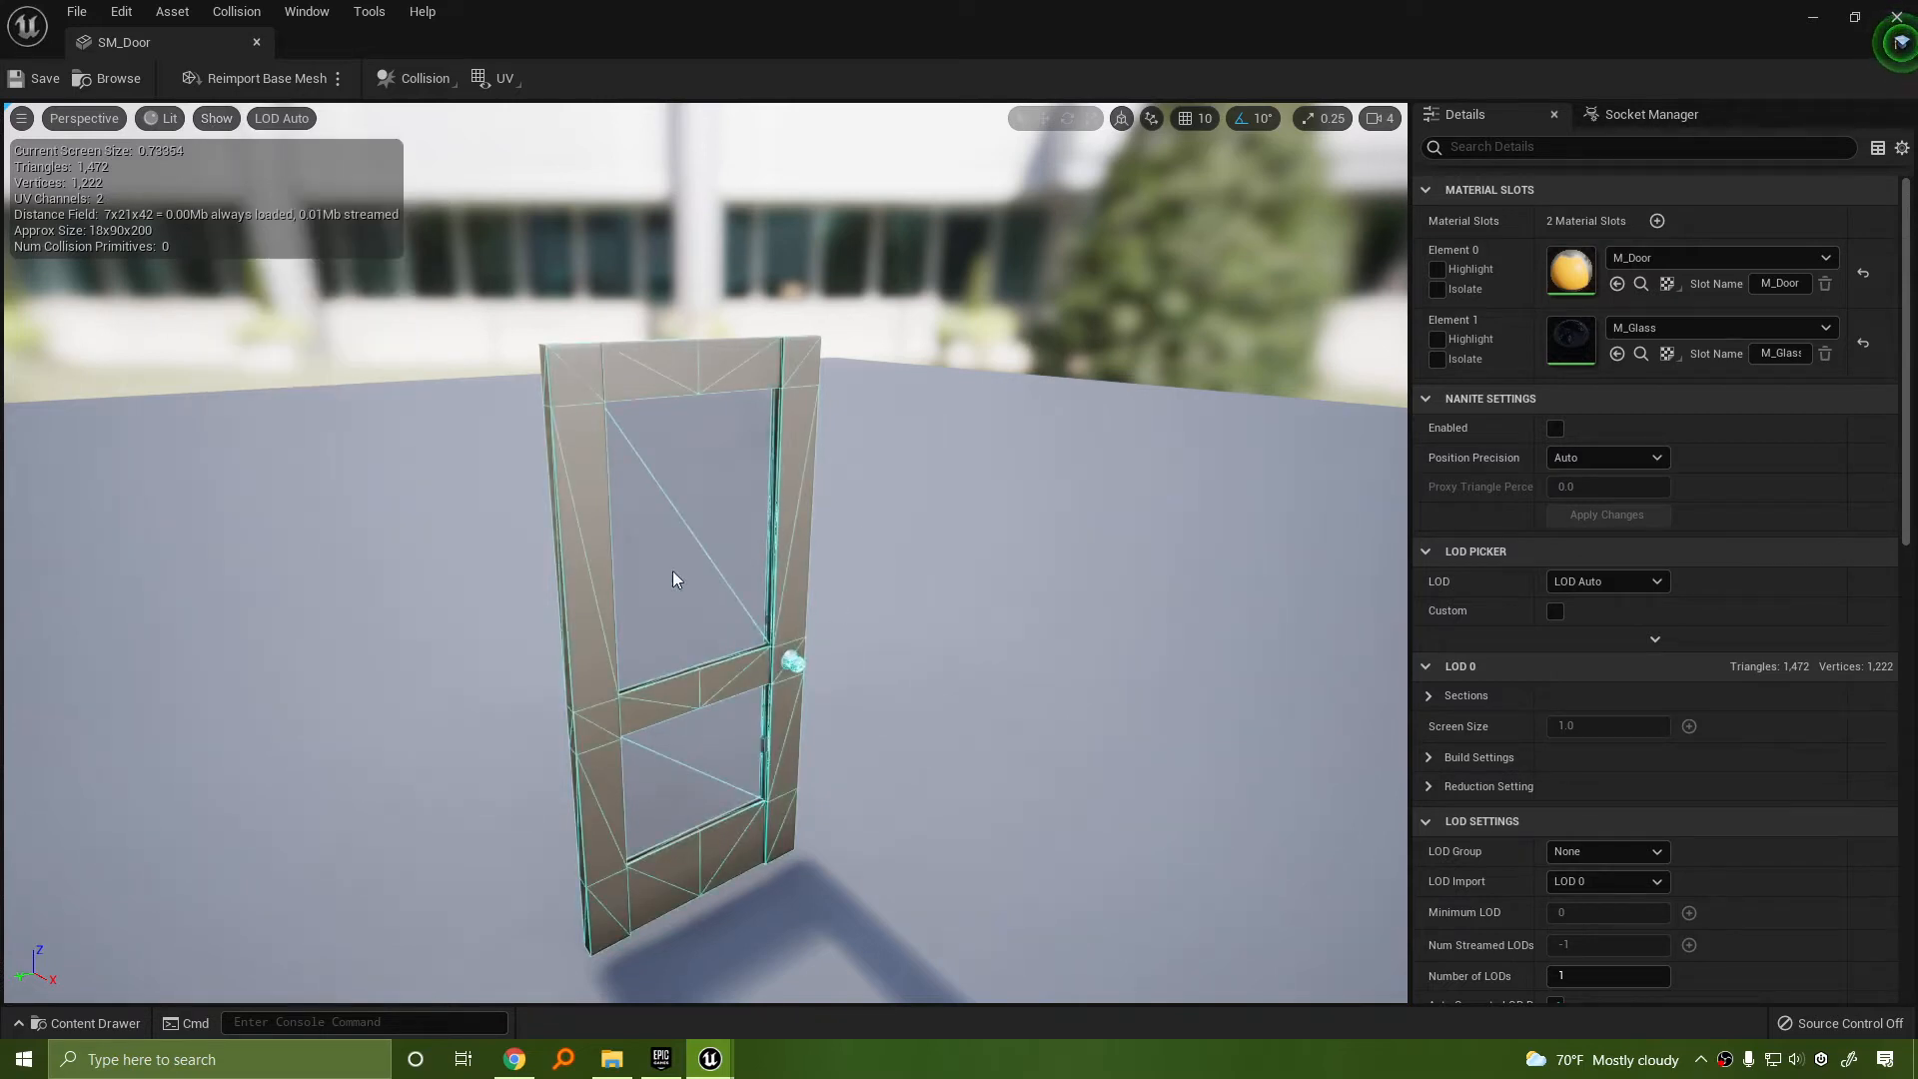
click(212, 121)
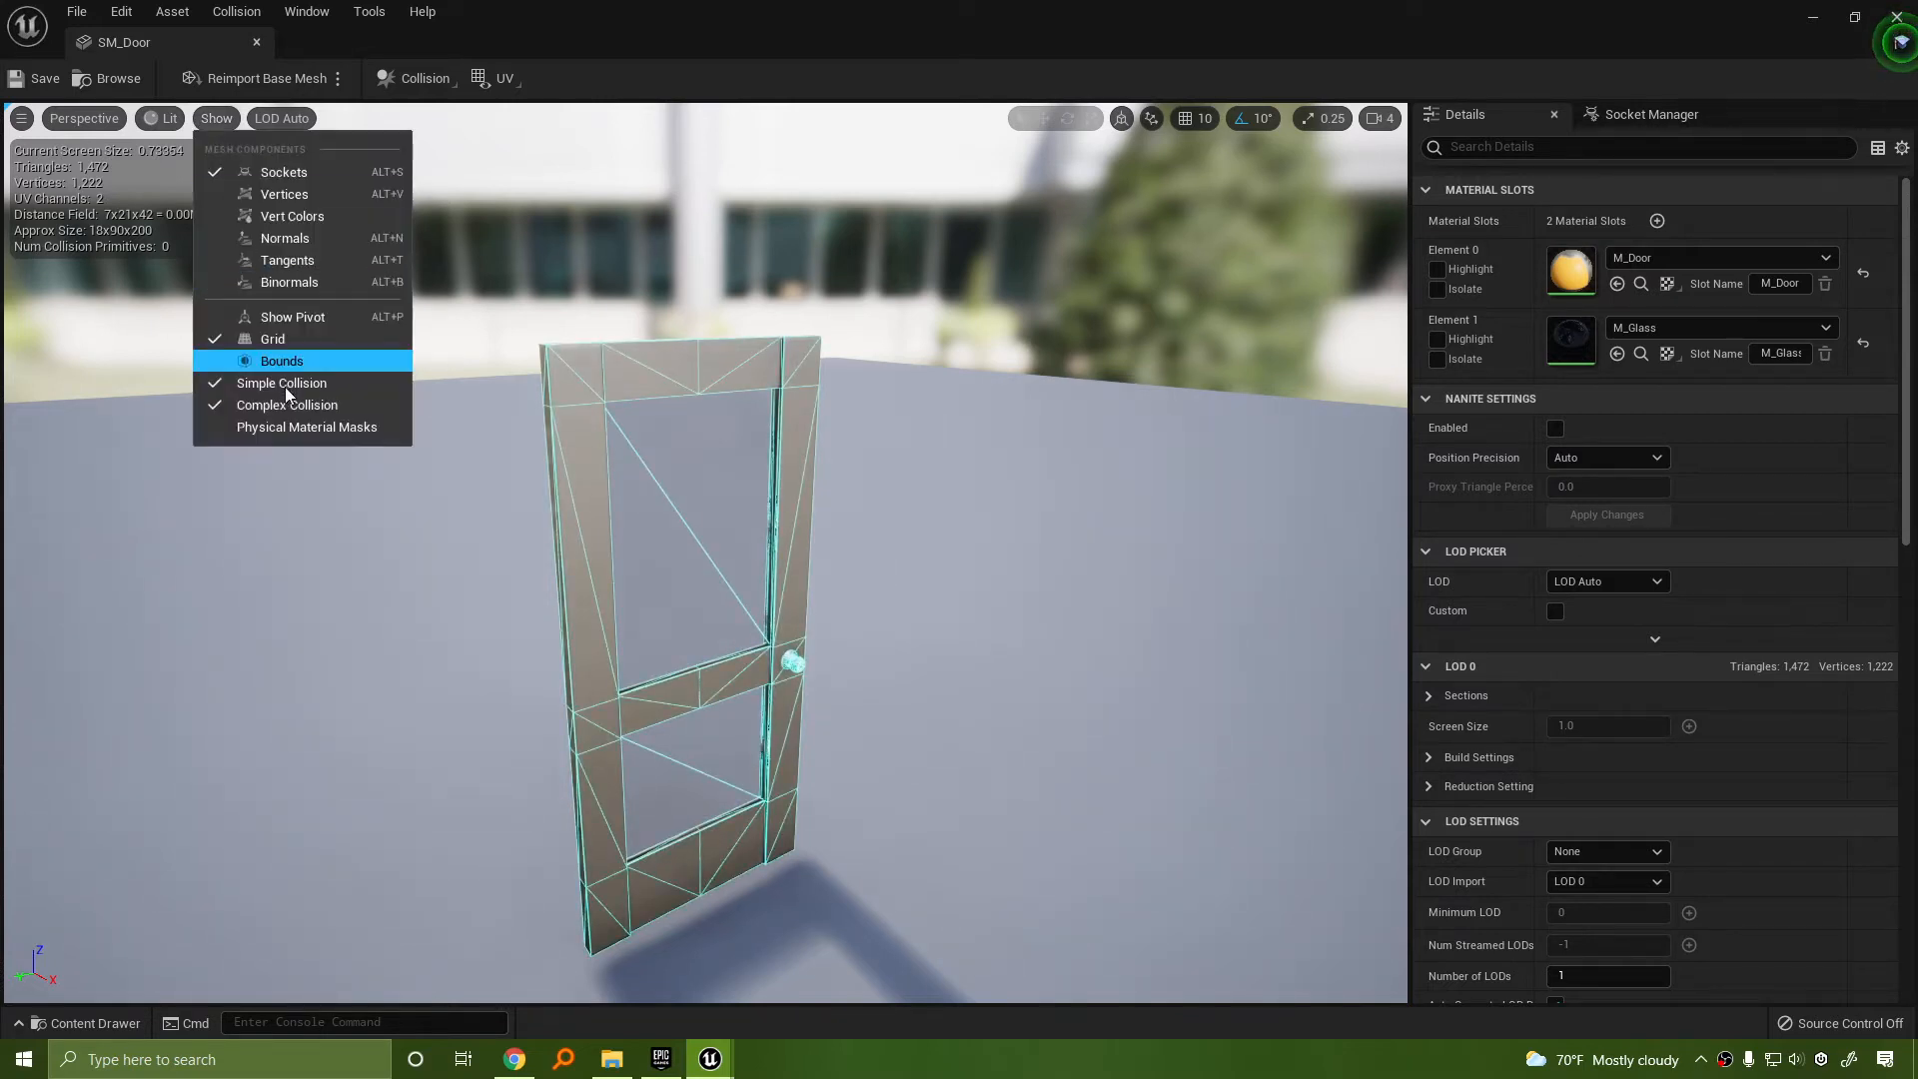
click(285, 390)
click(216, 121)
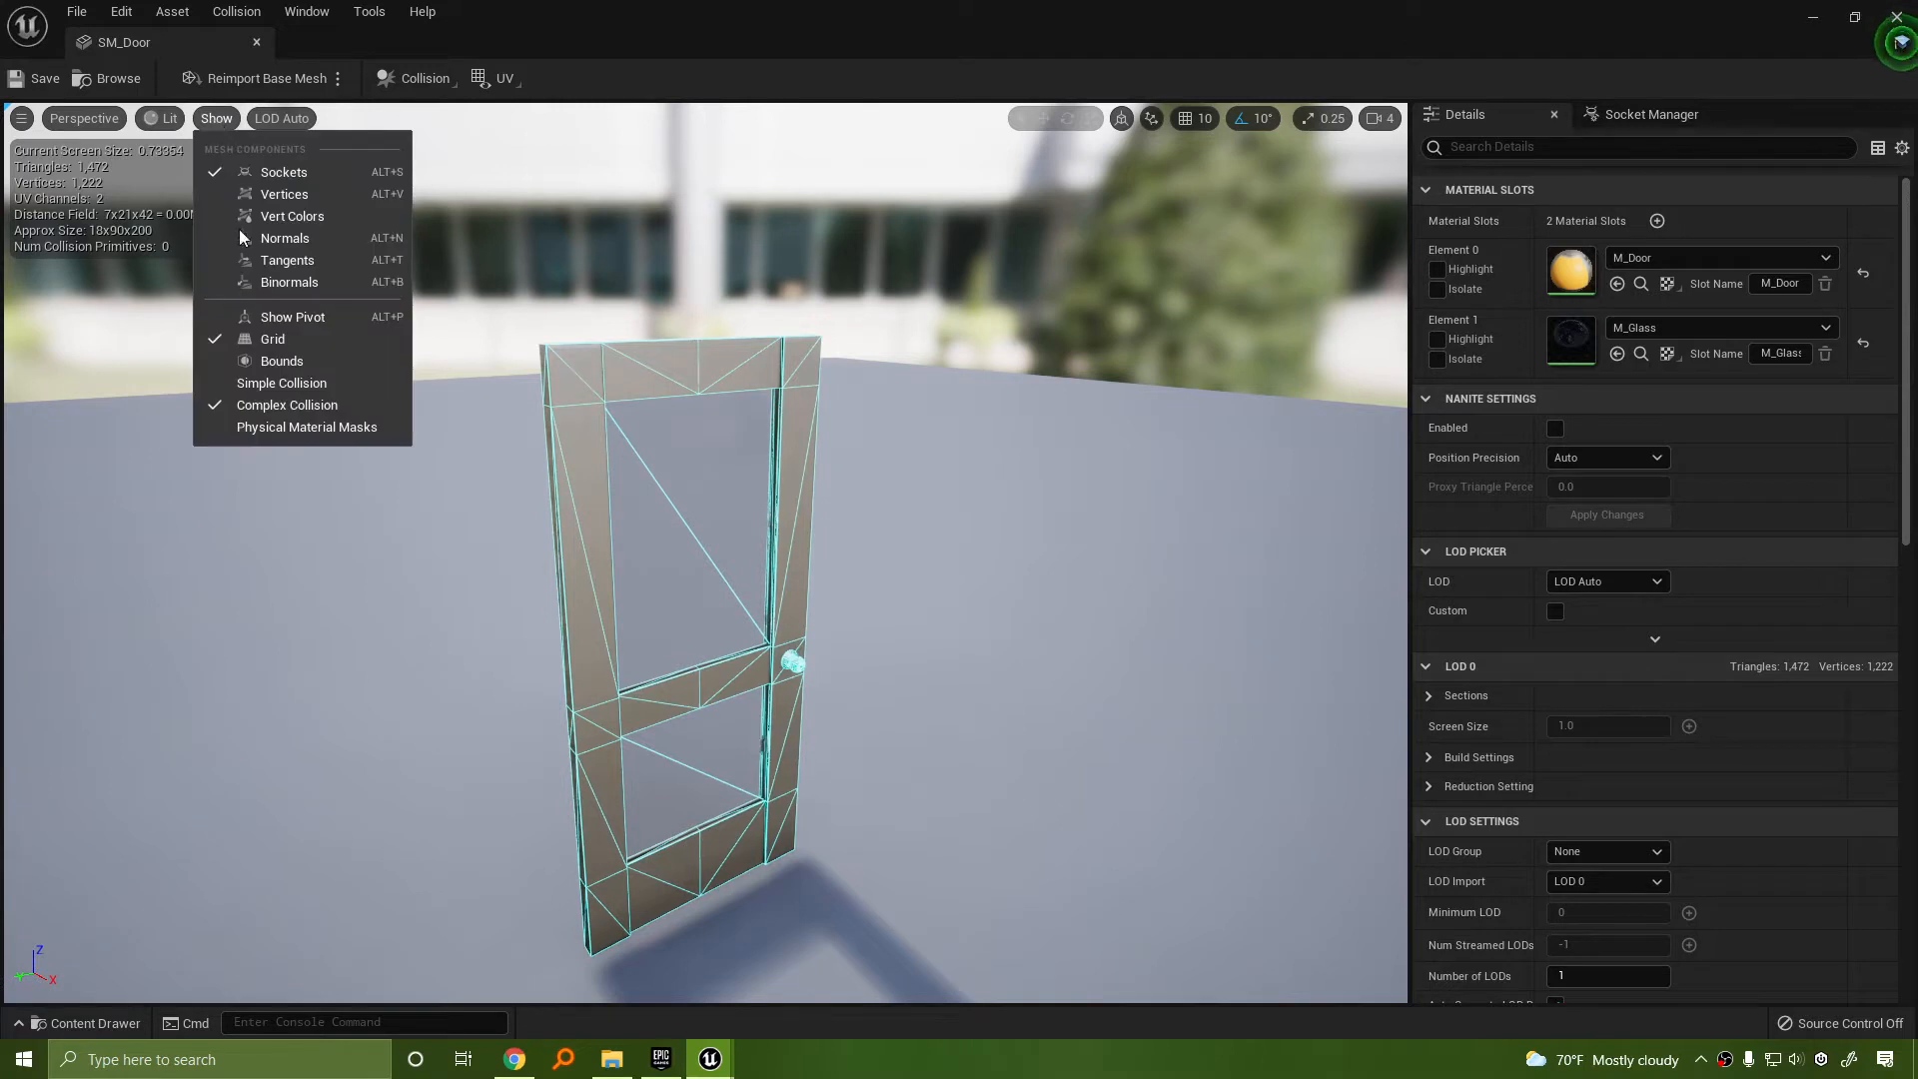
click(279, 382)
click(220, 121)
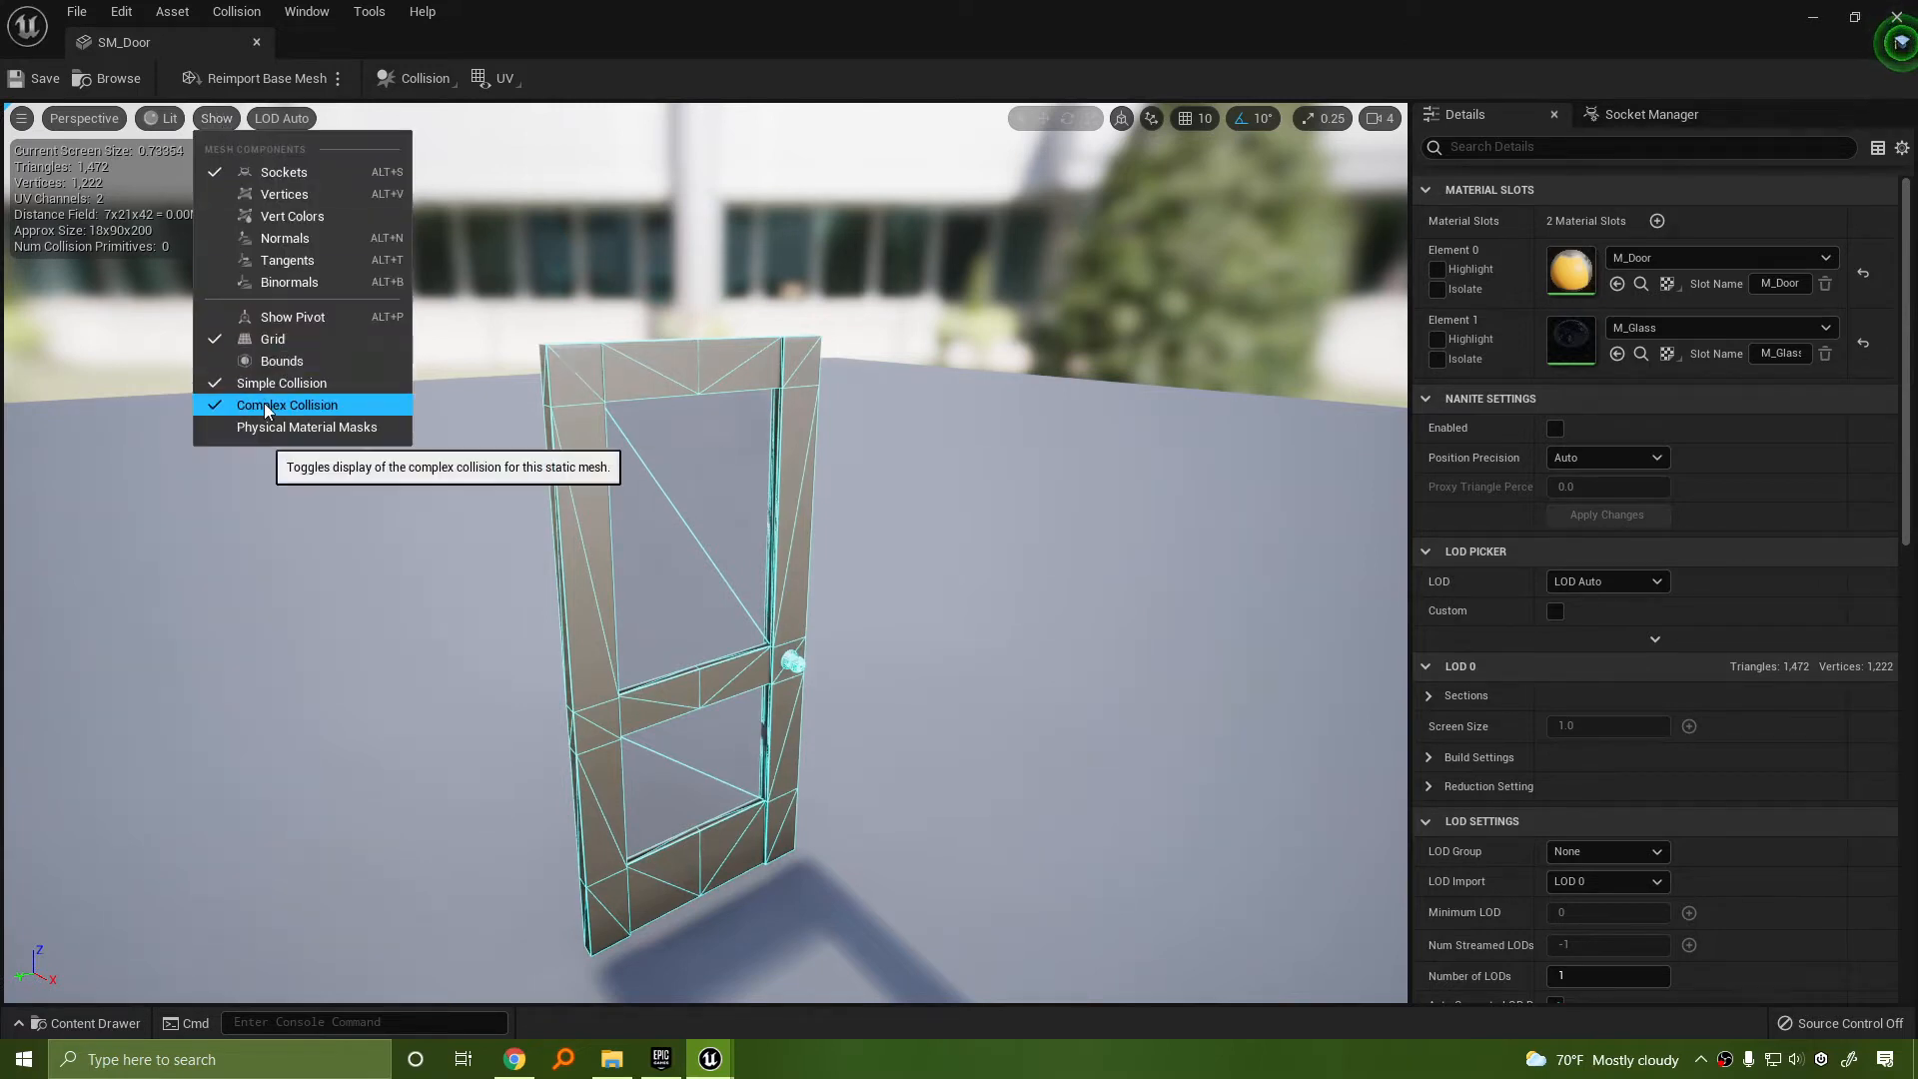
click(262, 404)
Add a box simplified collision to the door mesh
click(233, 12)
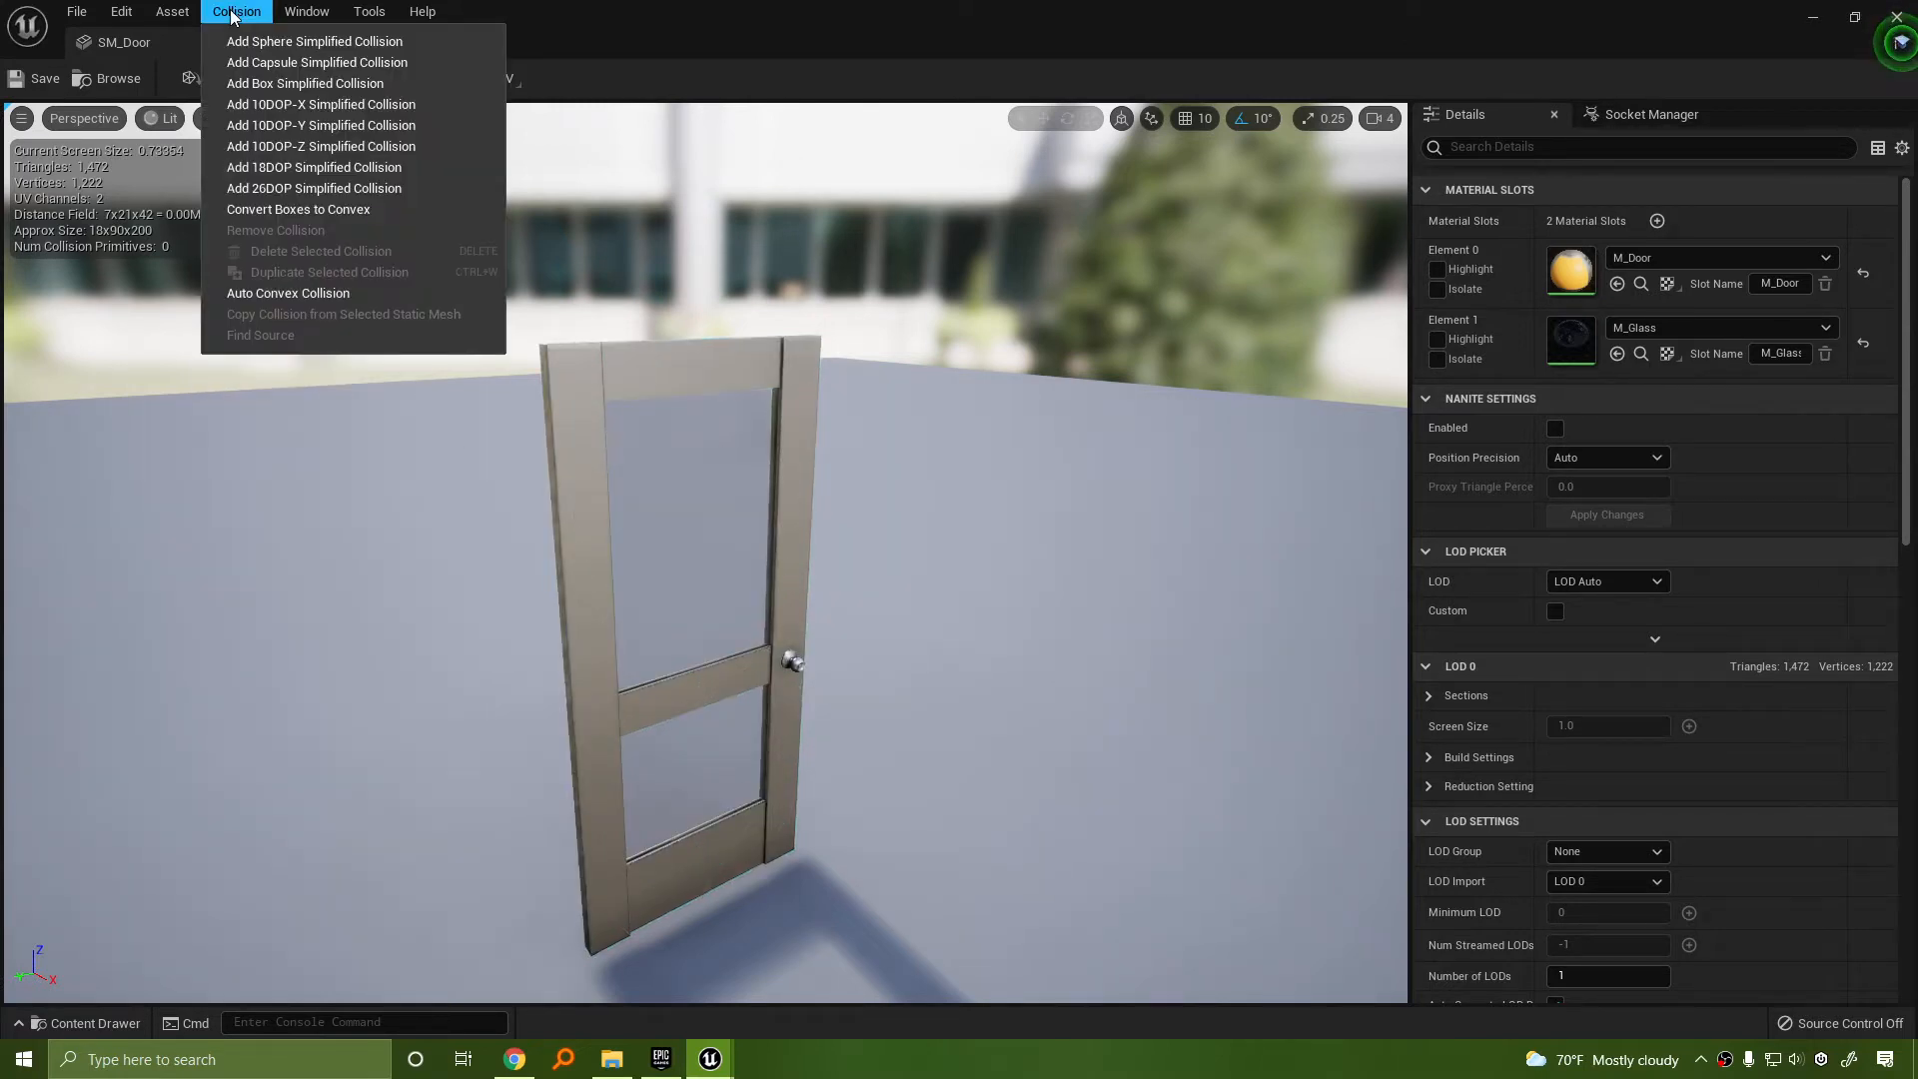
click(286, 88)
right_drag(1055, 560, 1199, 561)
key(s)
right_drag(723, 330, 724, 330)
Scale the box collision down along the X axis to match the thickness of the door panel
click(686, 318)
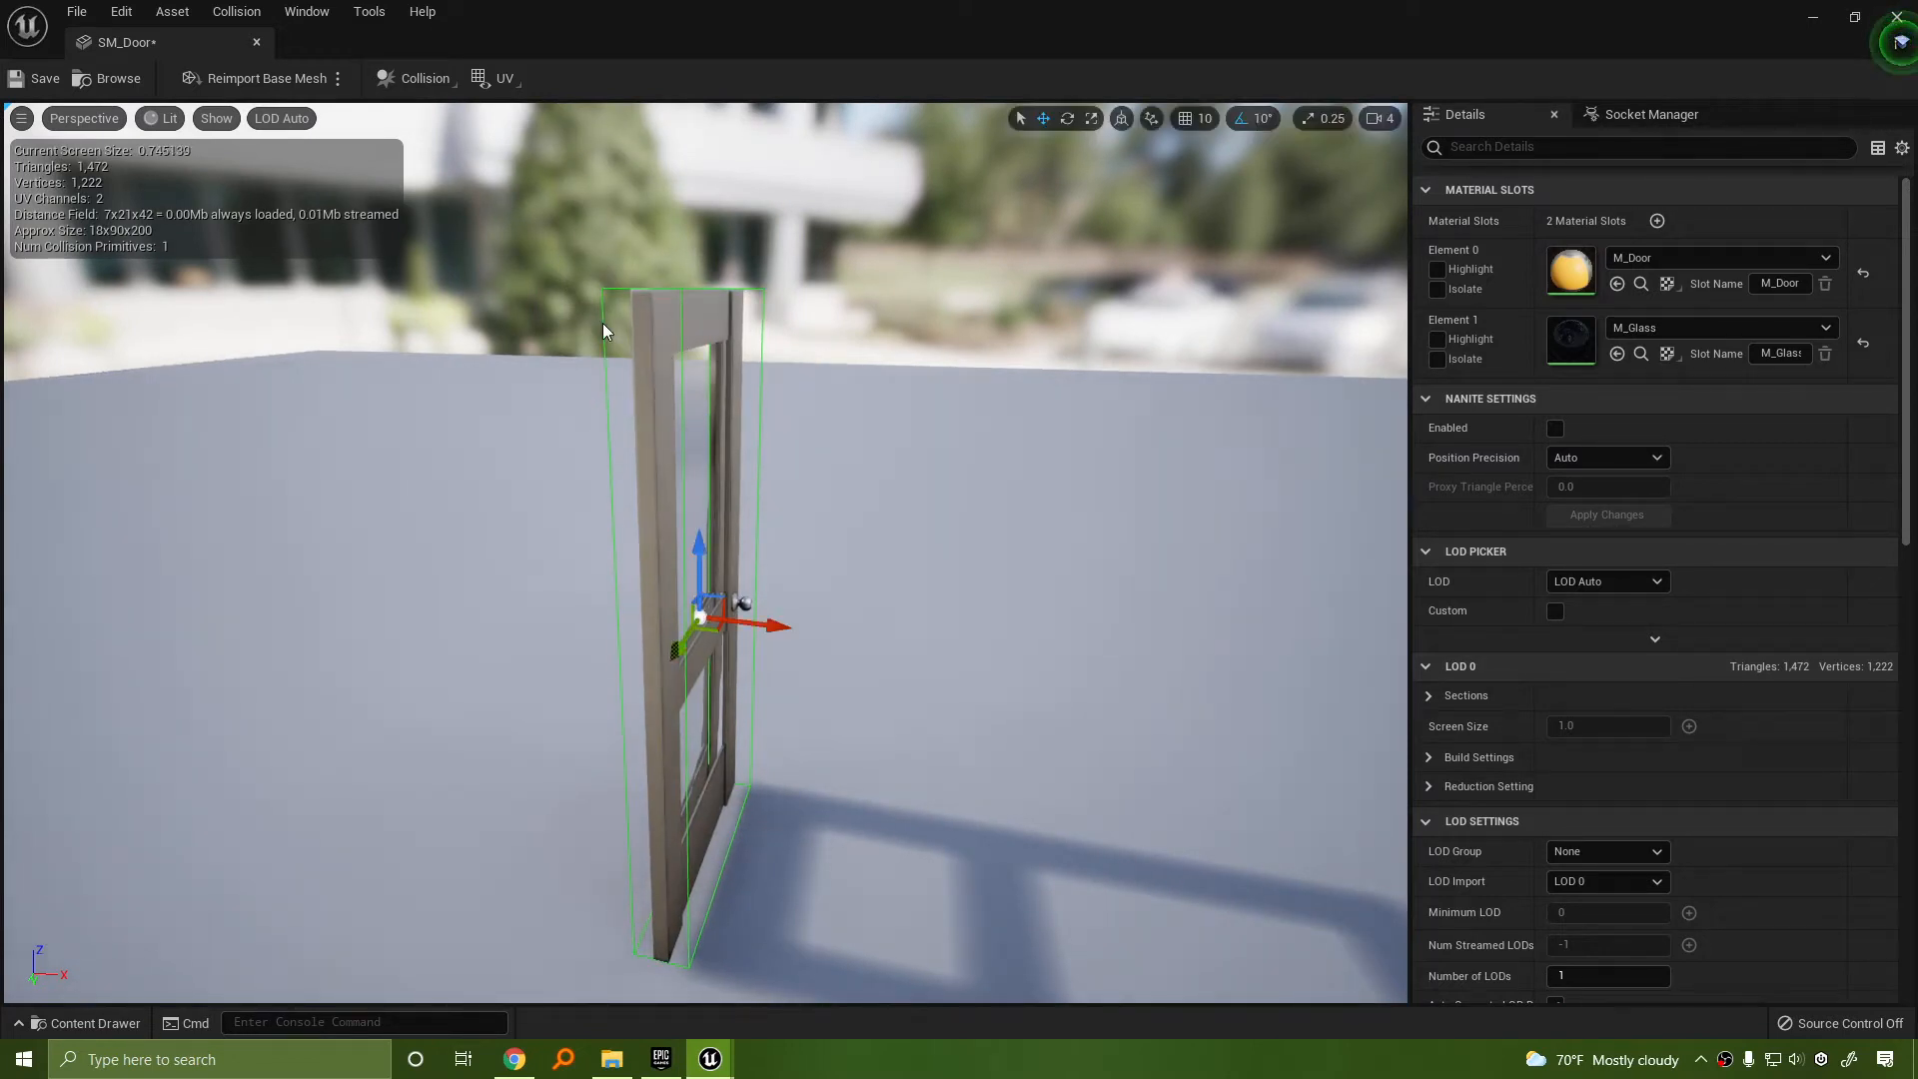
key(r)
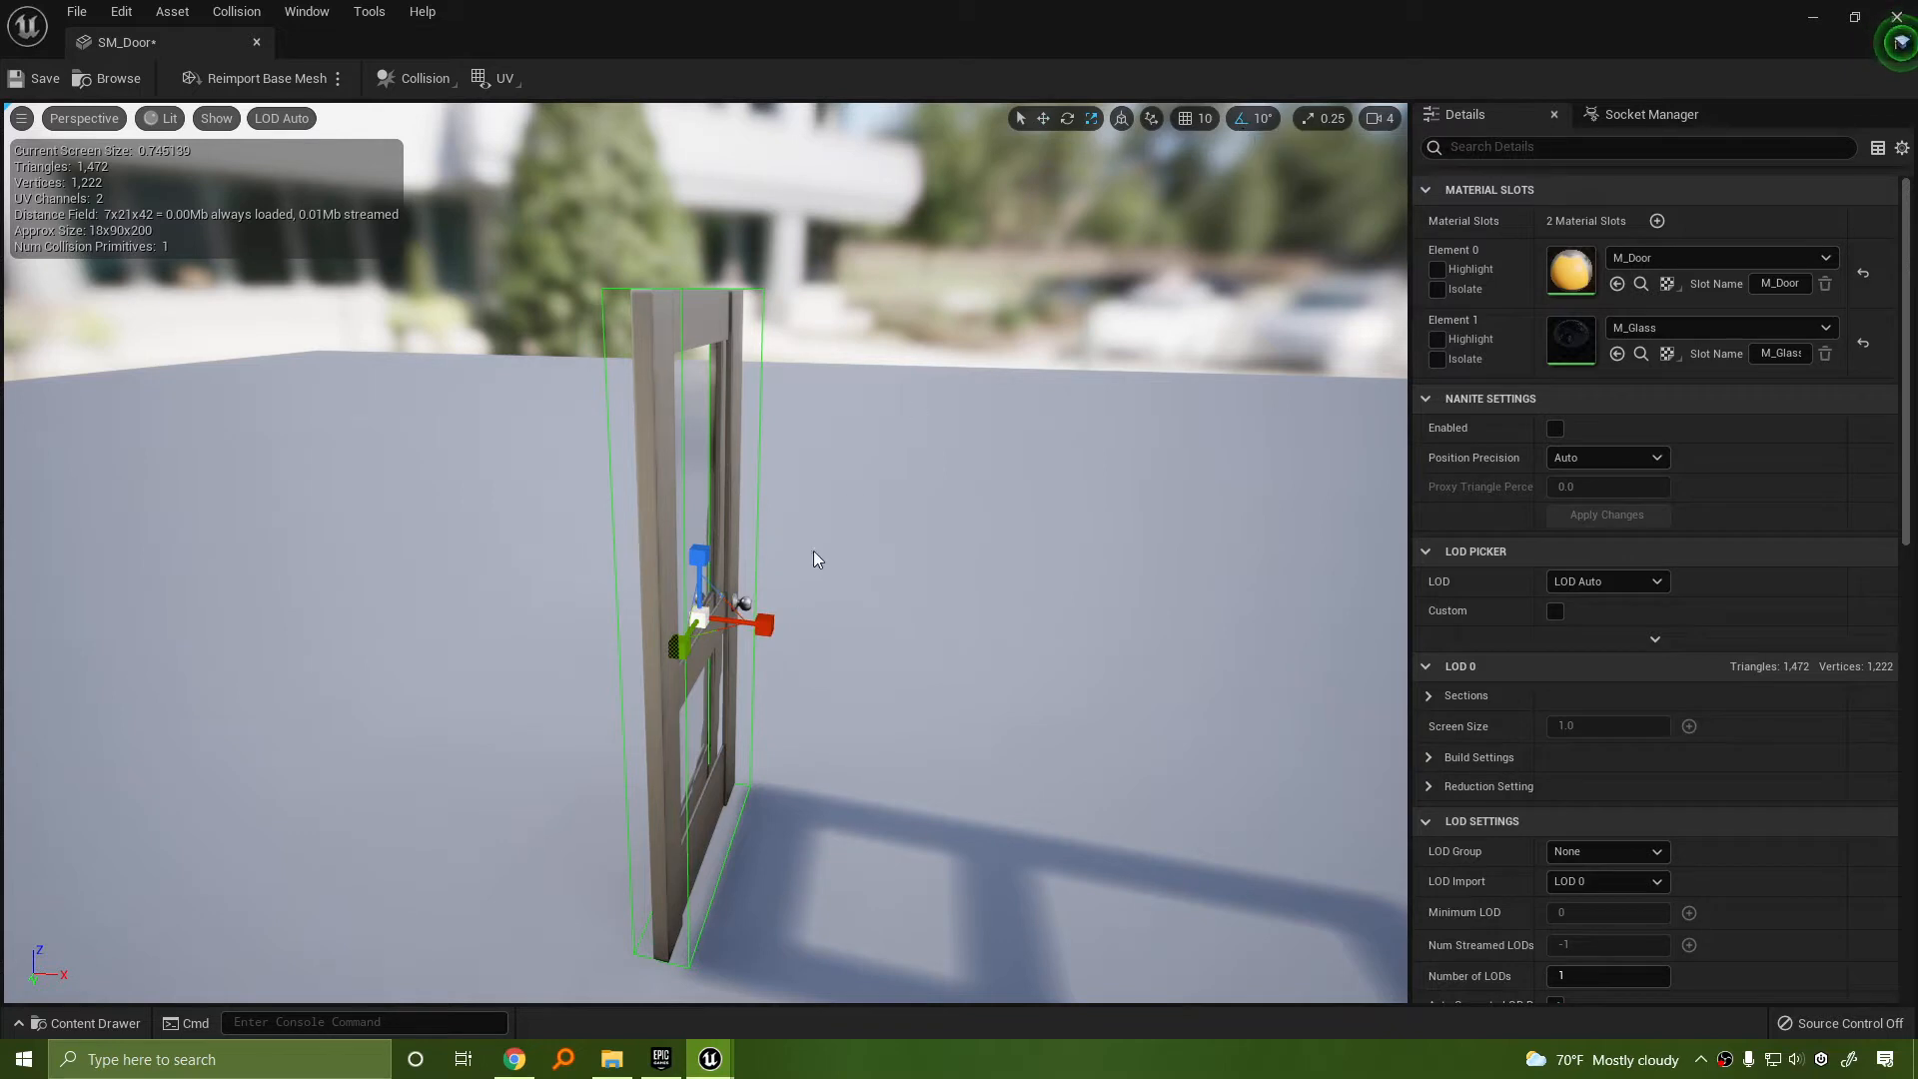
drag(764, 624, 759, 624)
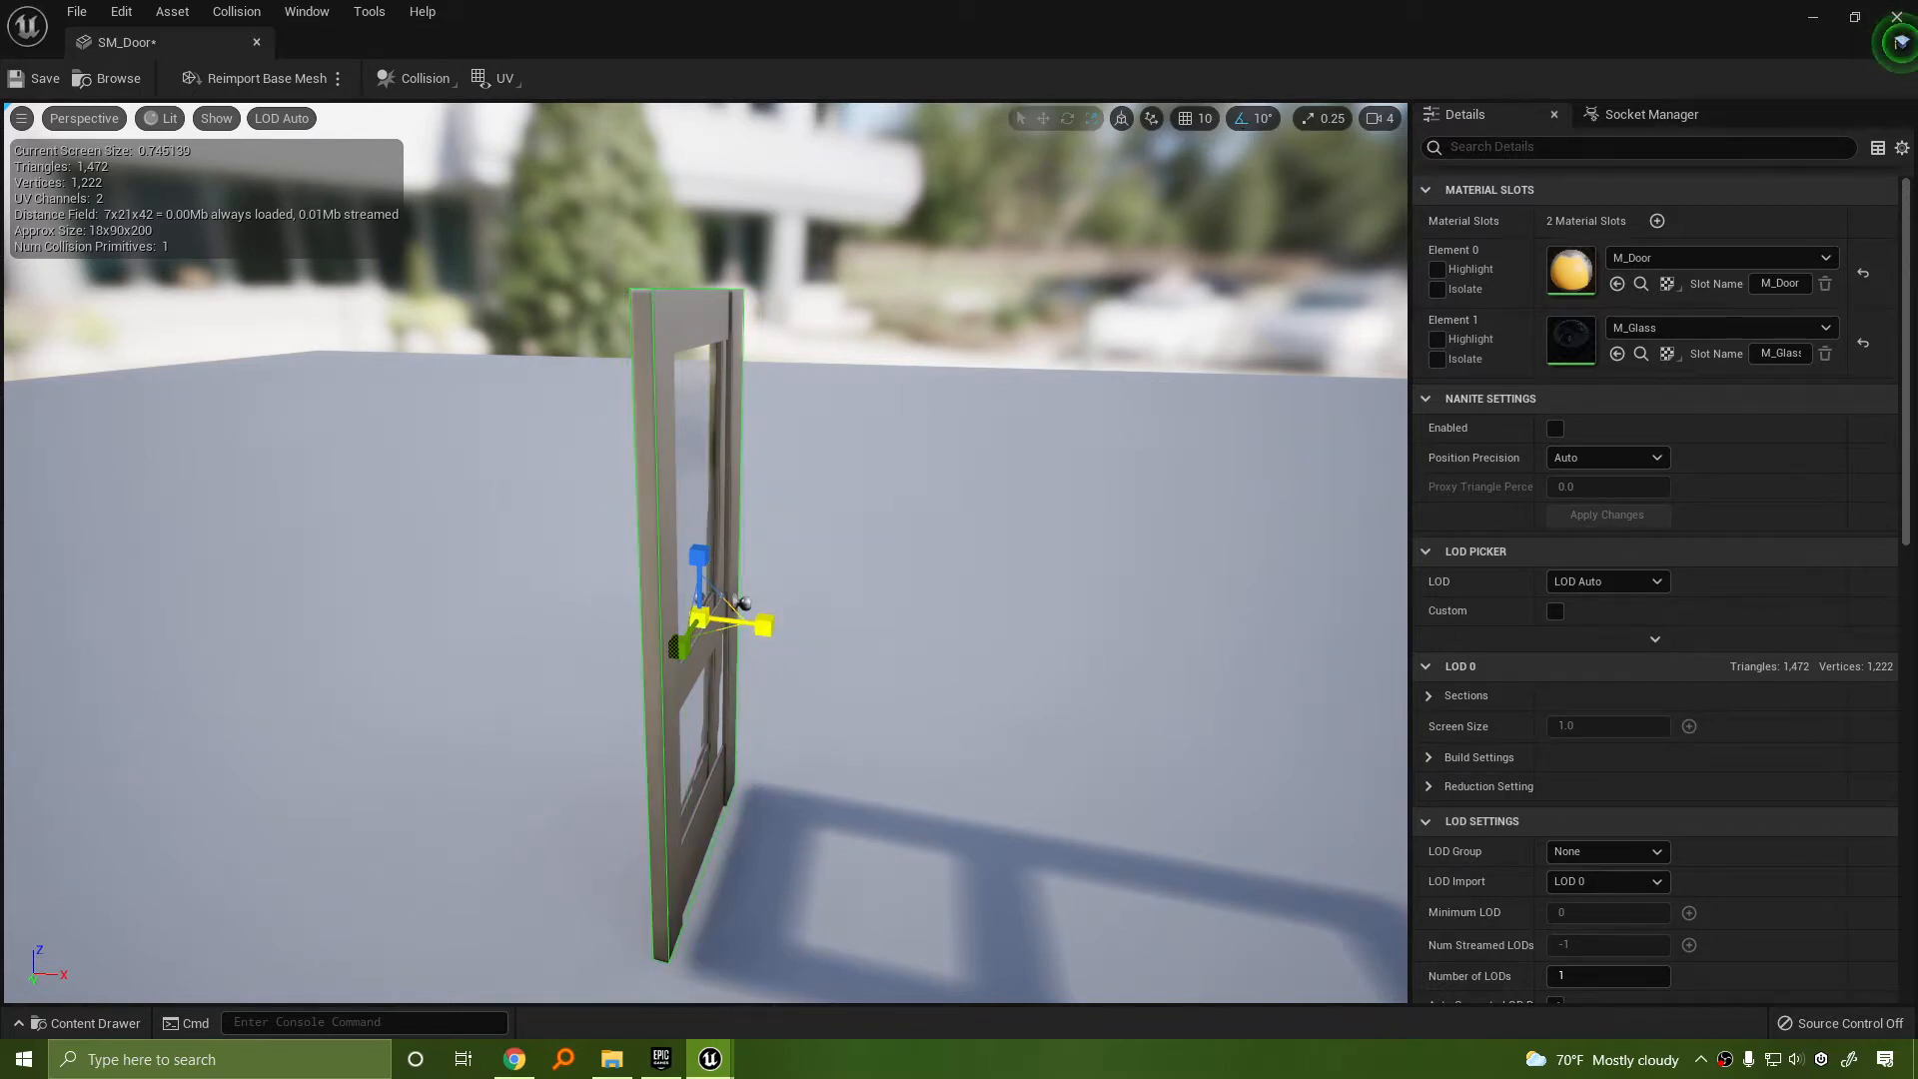
key(w)
Save the SM_Door mesh and close its editor
right_drag(954, 606, 560, 589)
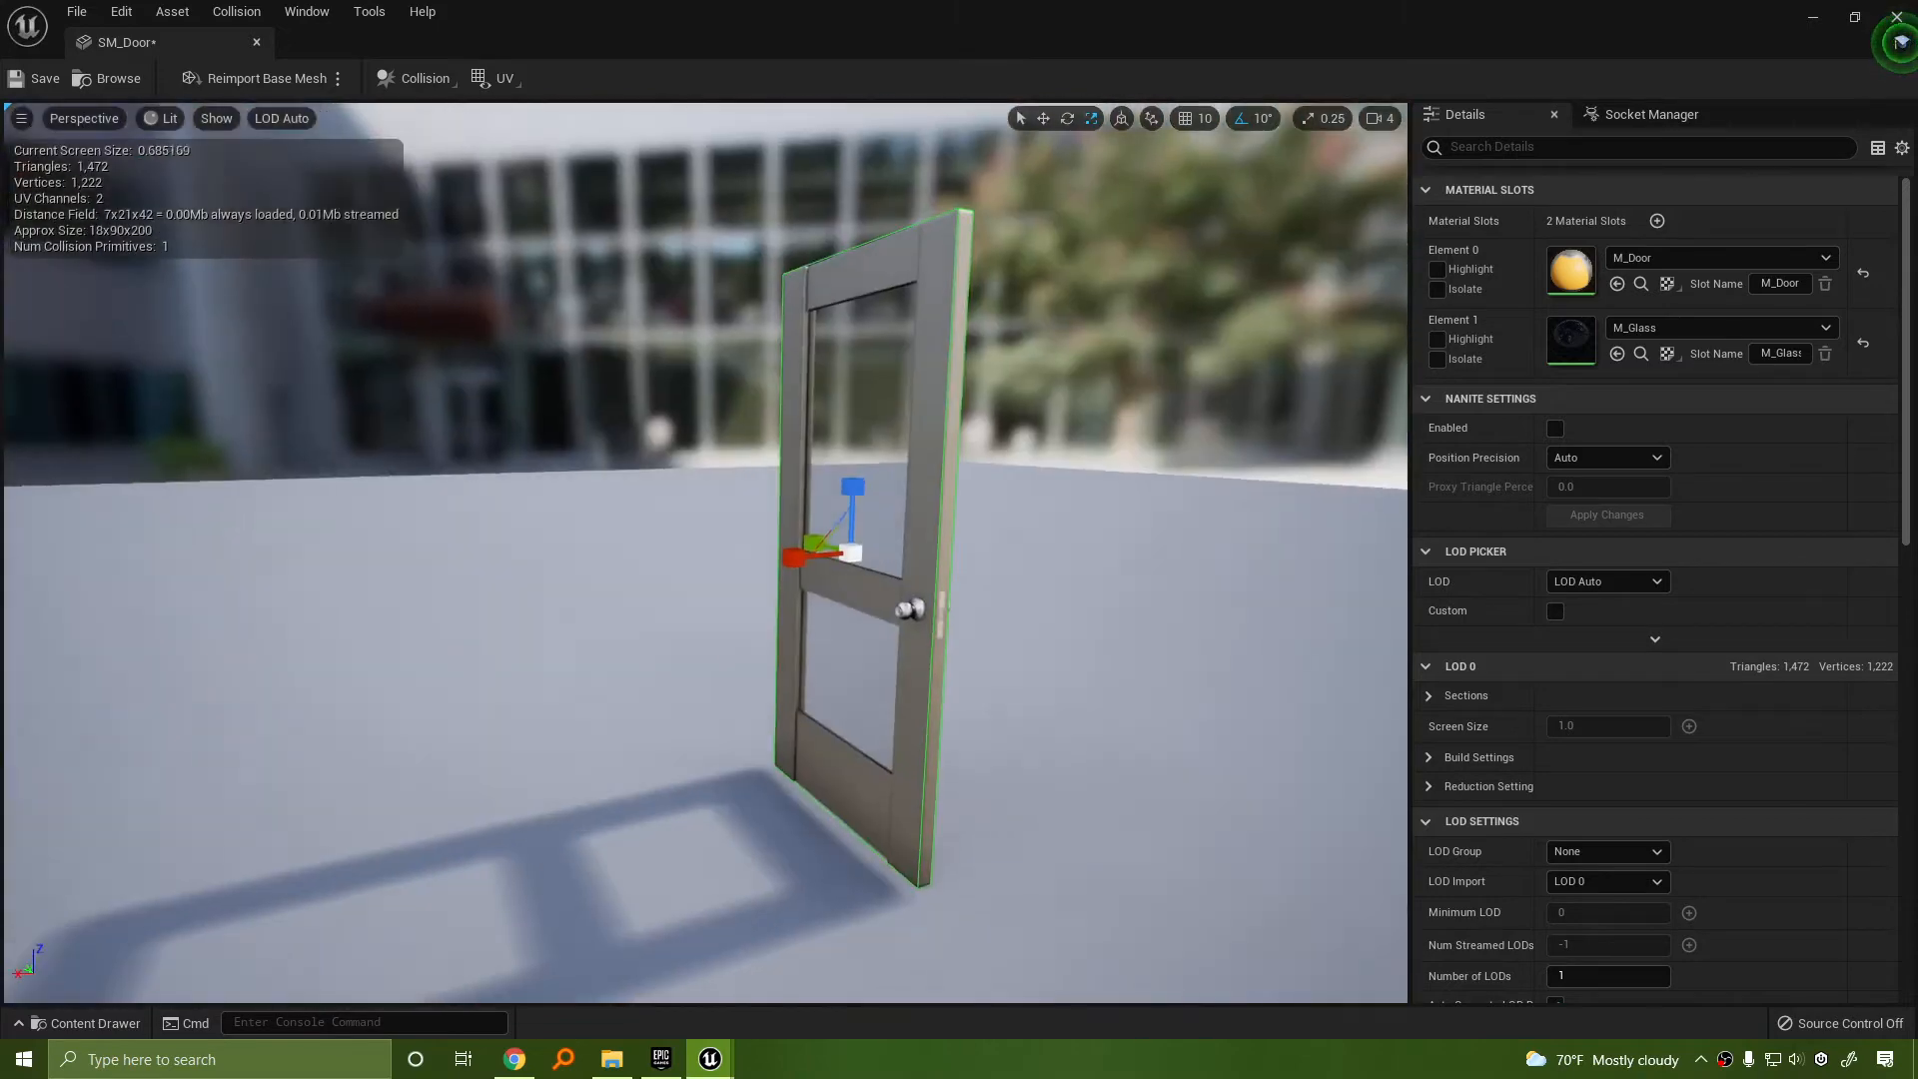
click(46, 78)
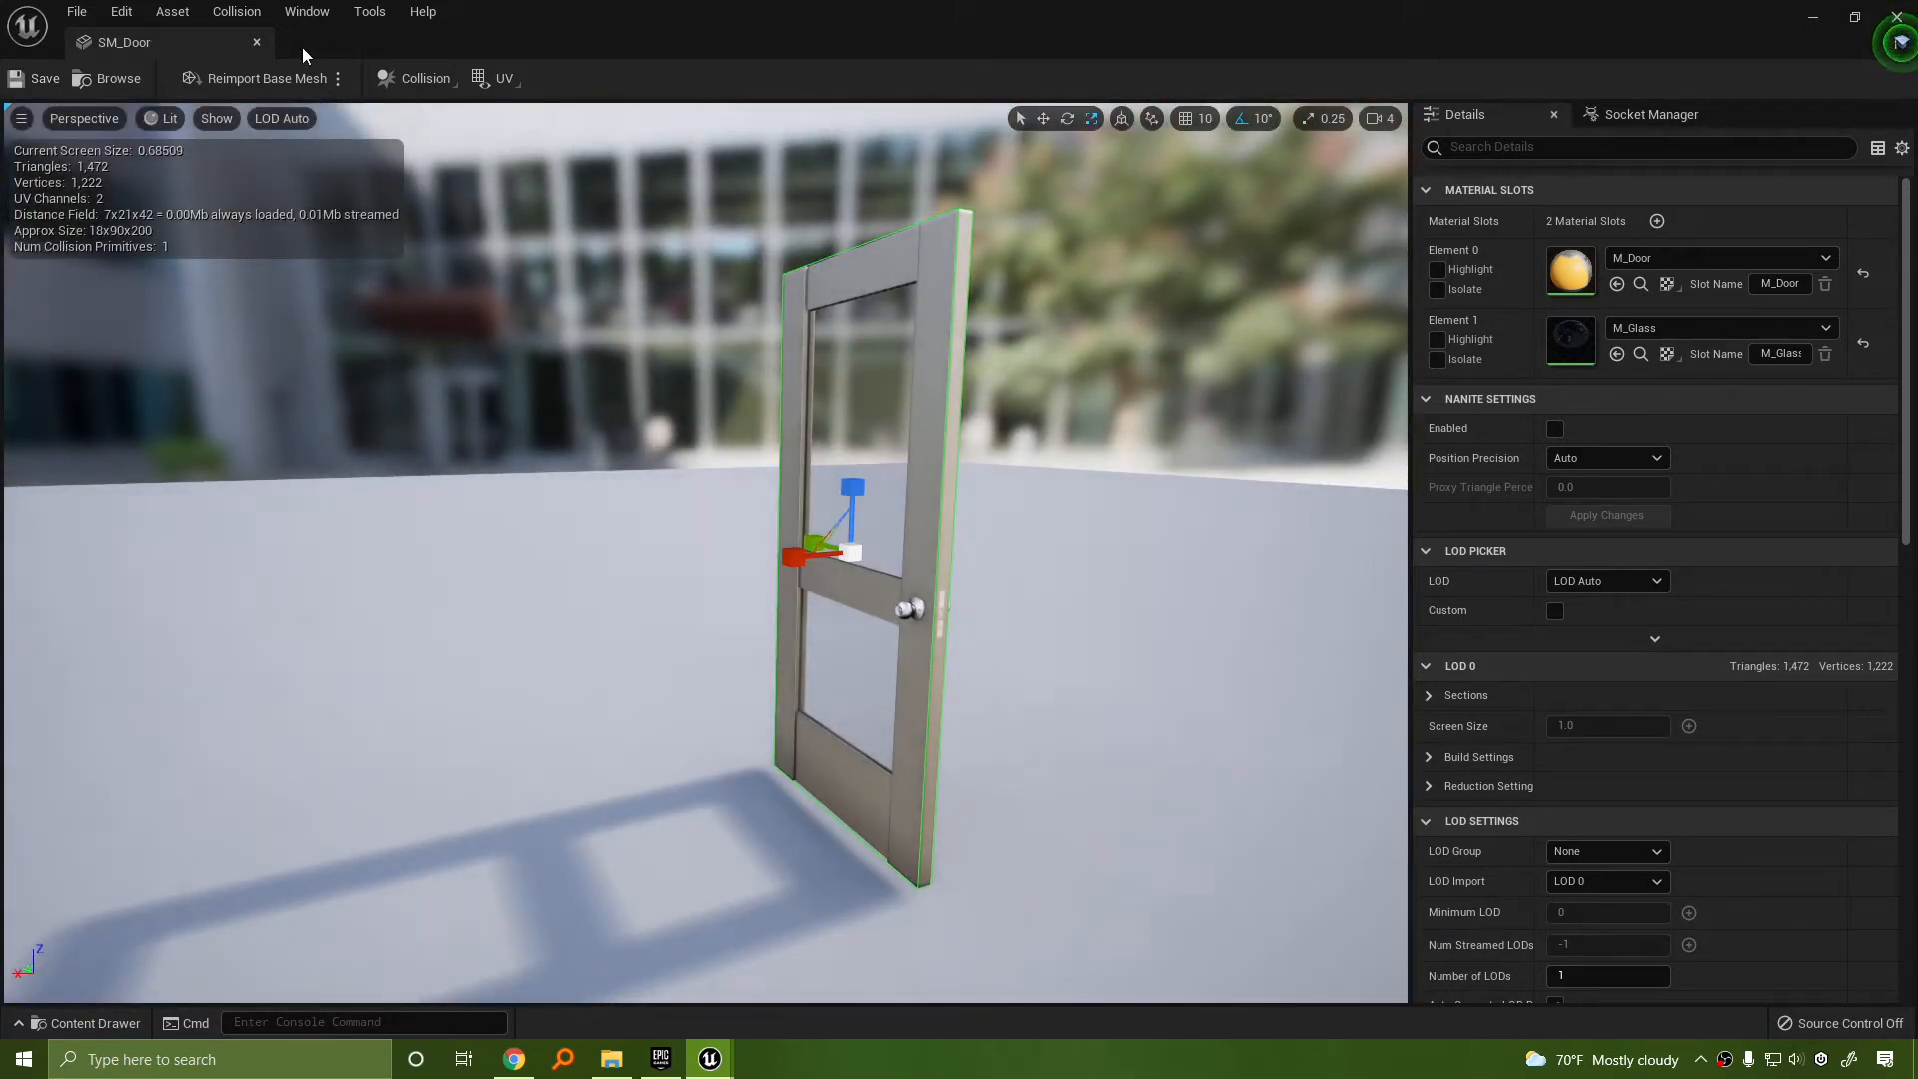
click(1898, 17)
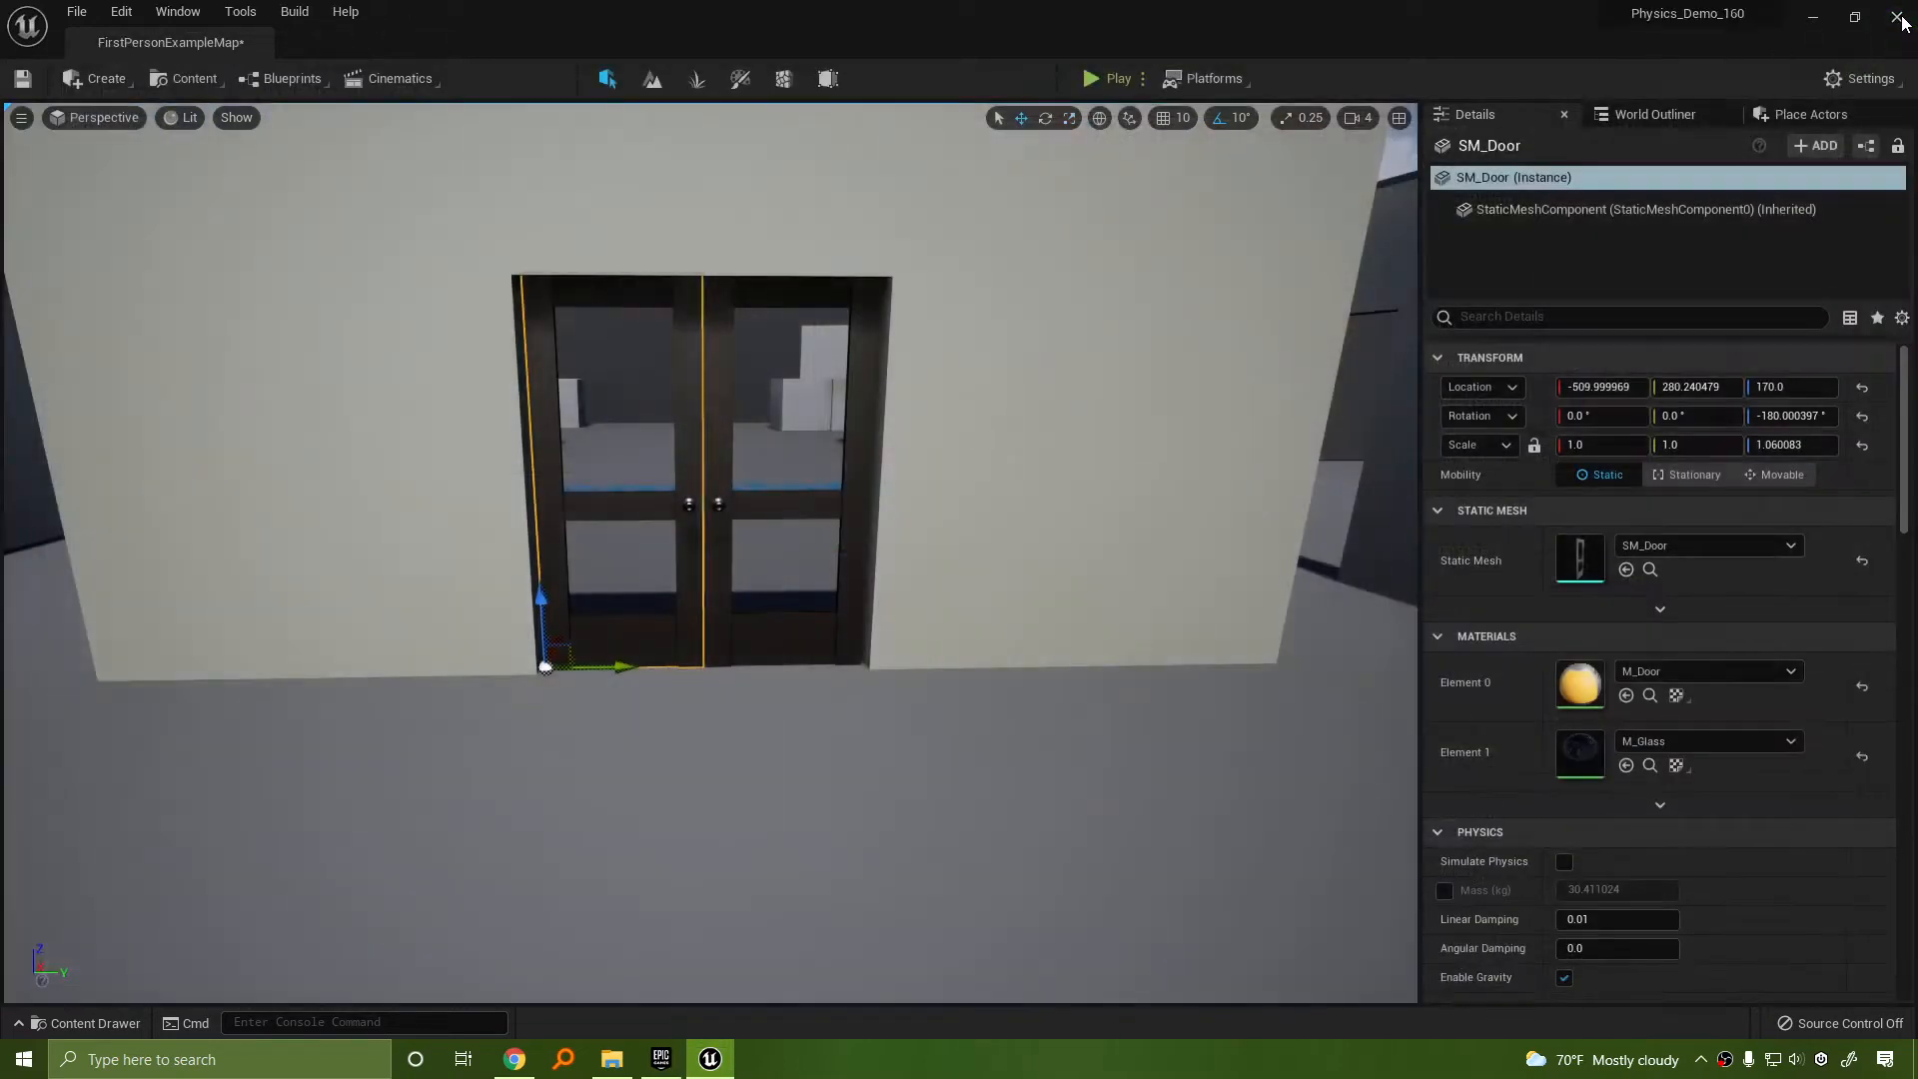
Play-test the level by walking up against the closed double doors to check that their collision blocks the player
click(1103, 78)
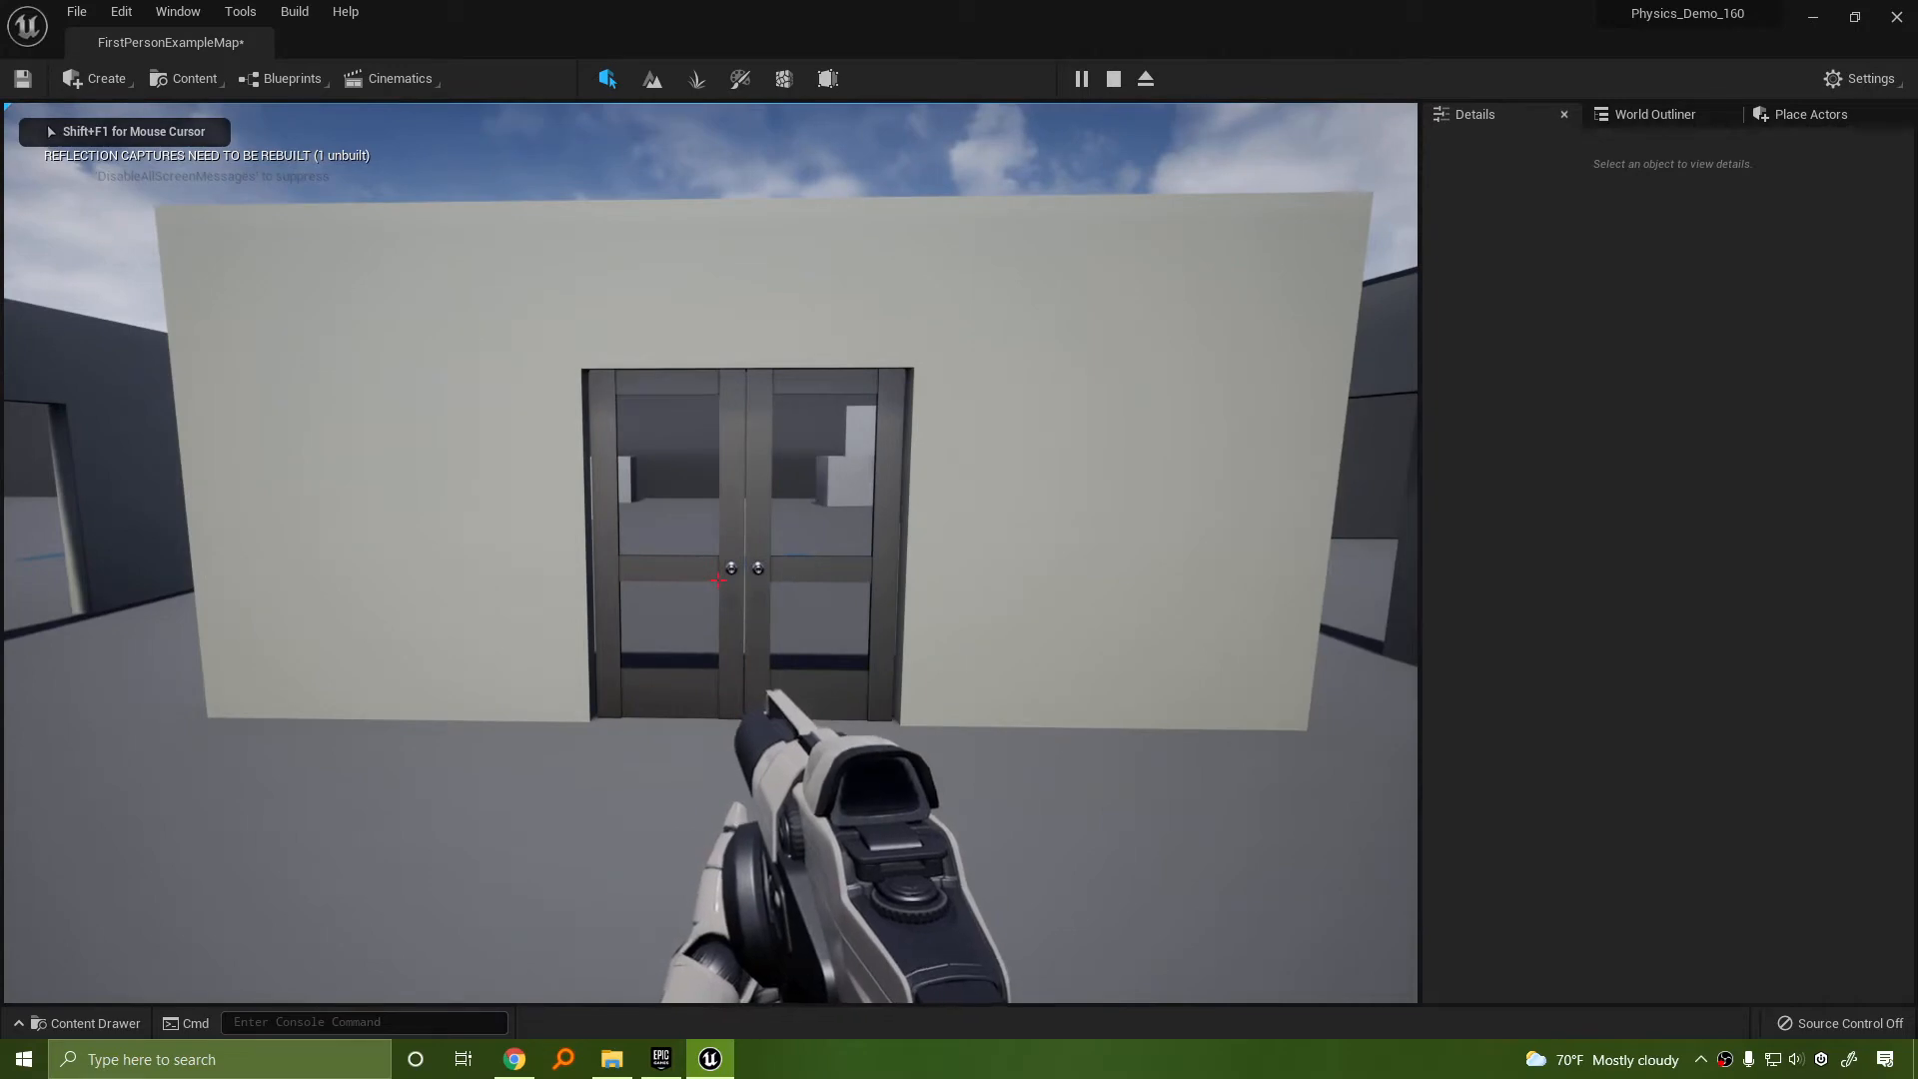
key(w)
key(s)
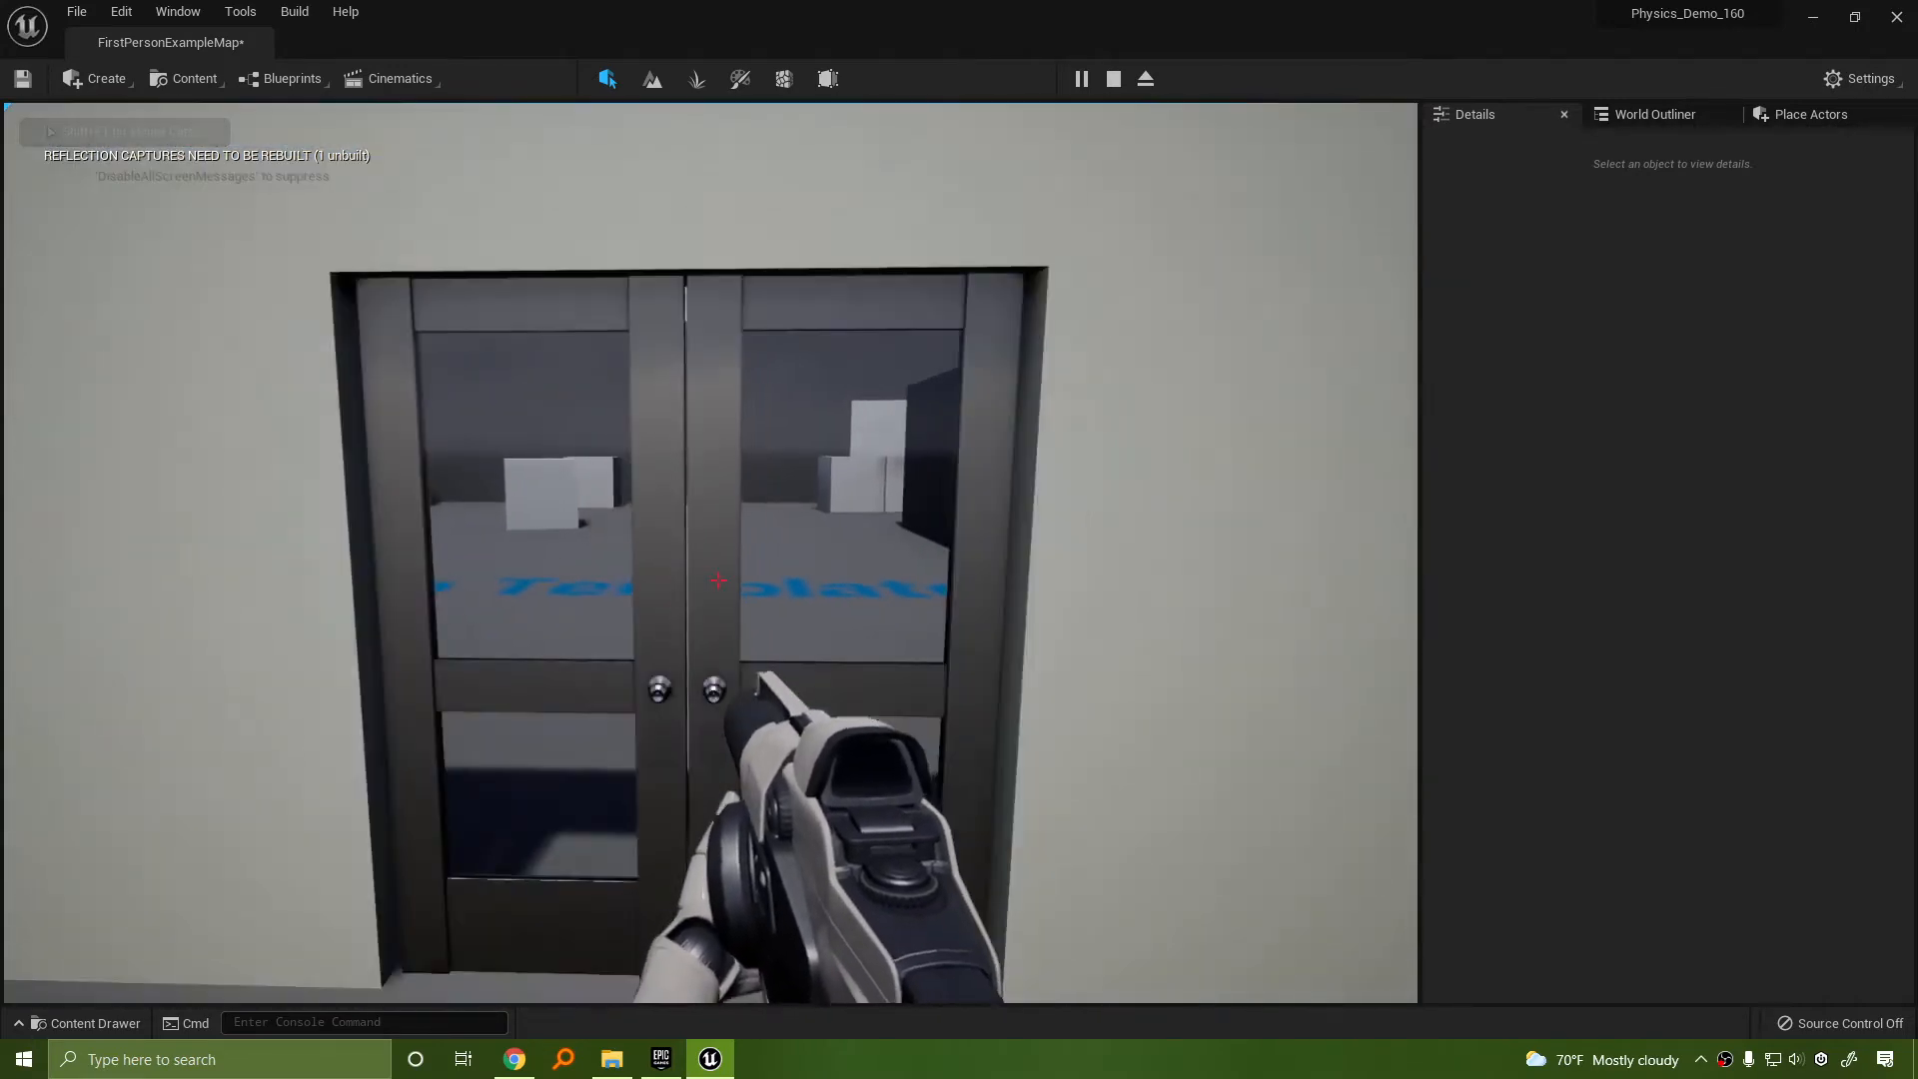
key(w)
key(s)
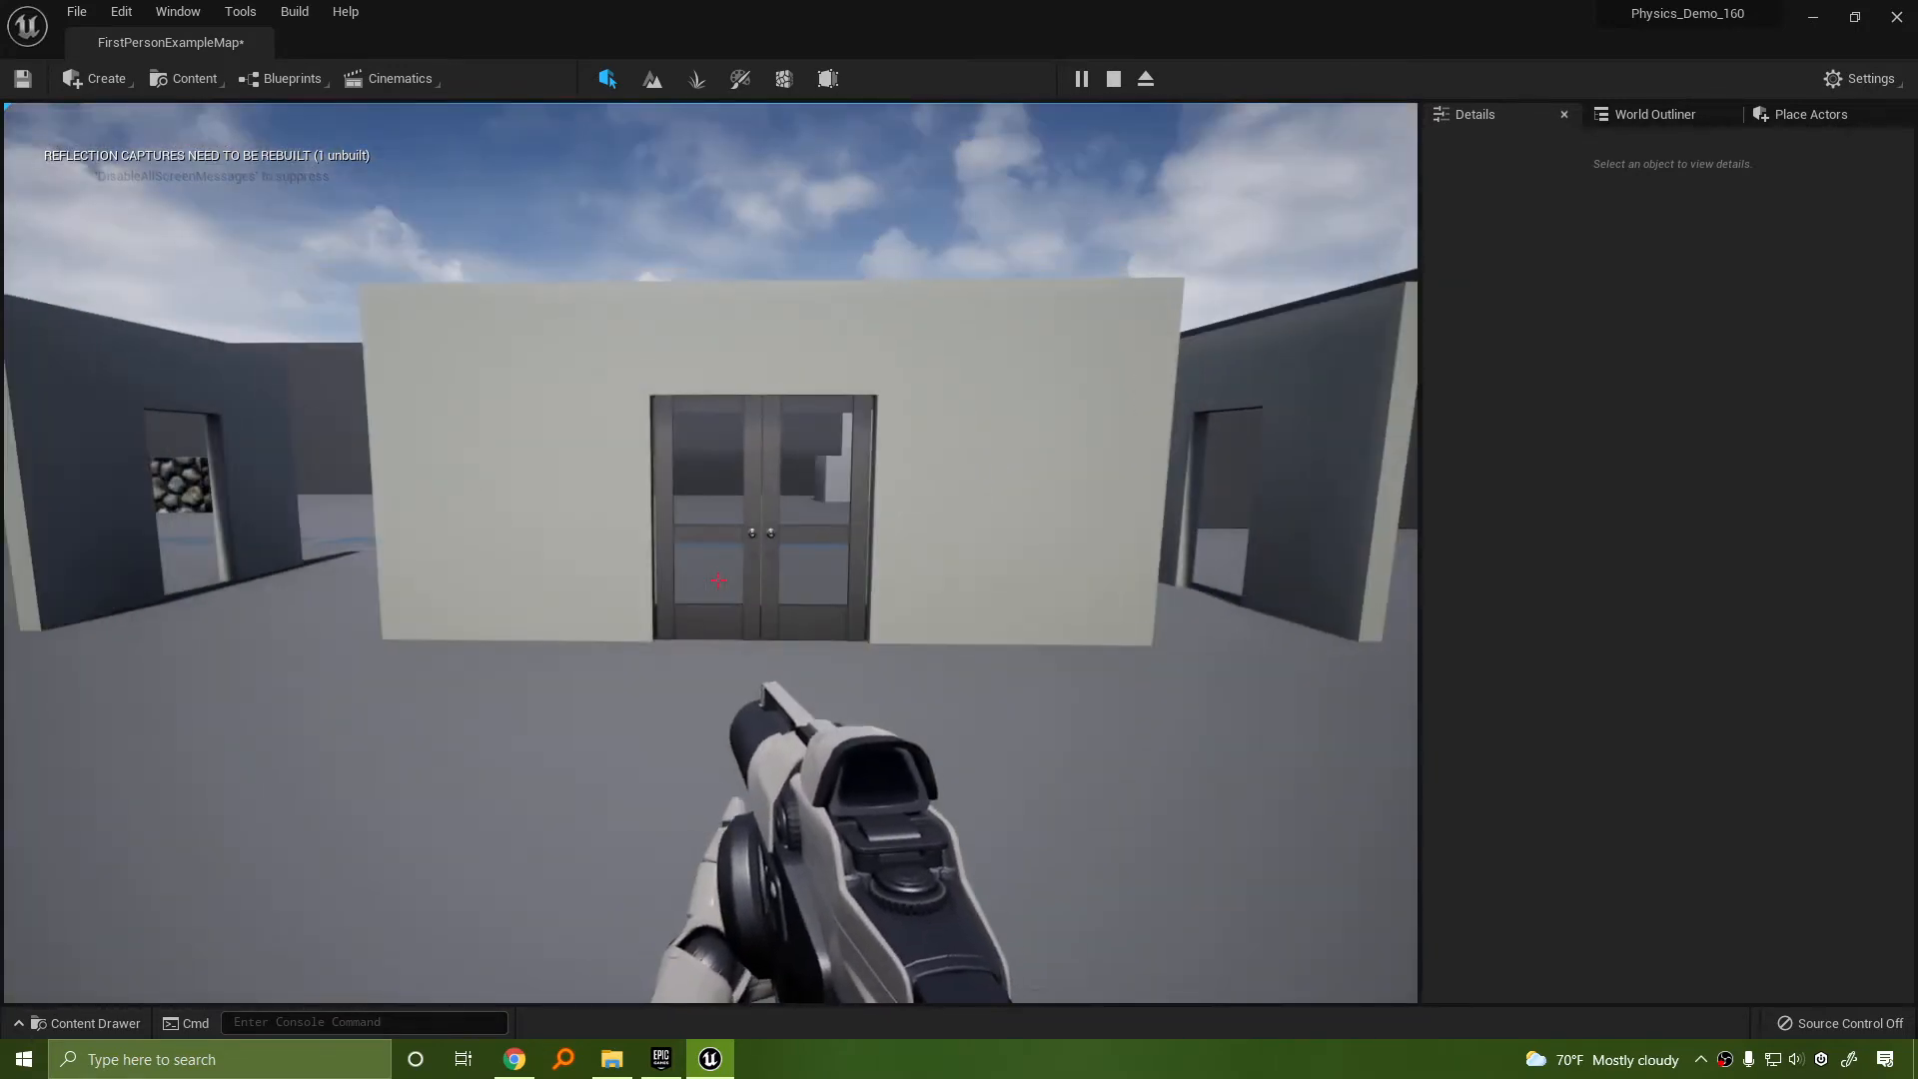
key(w)
key(Escape)
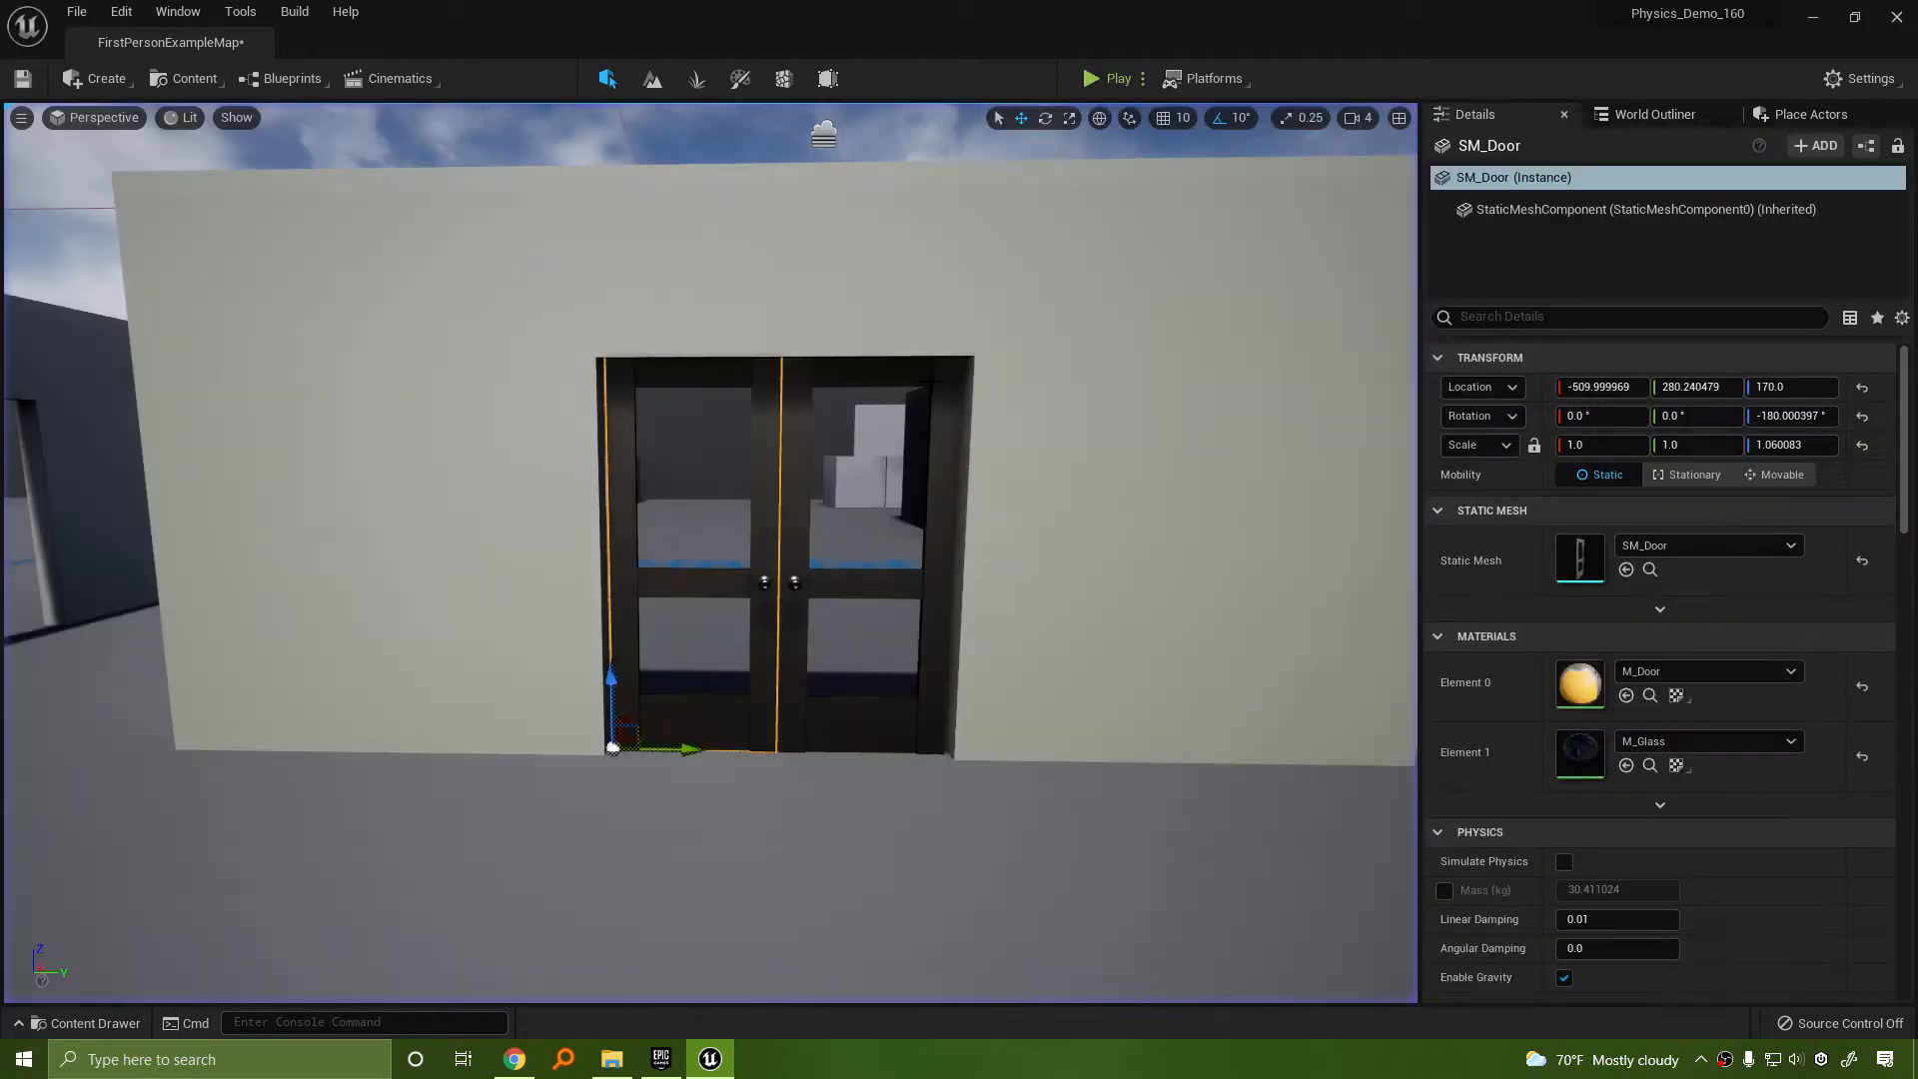
Enable Simulate Physics on both door leaves and play-test how they behave in the wall opening
ctrl+click(793, 461)
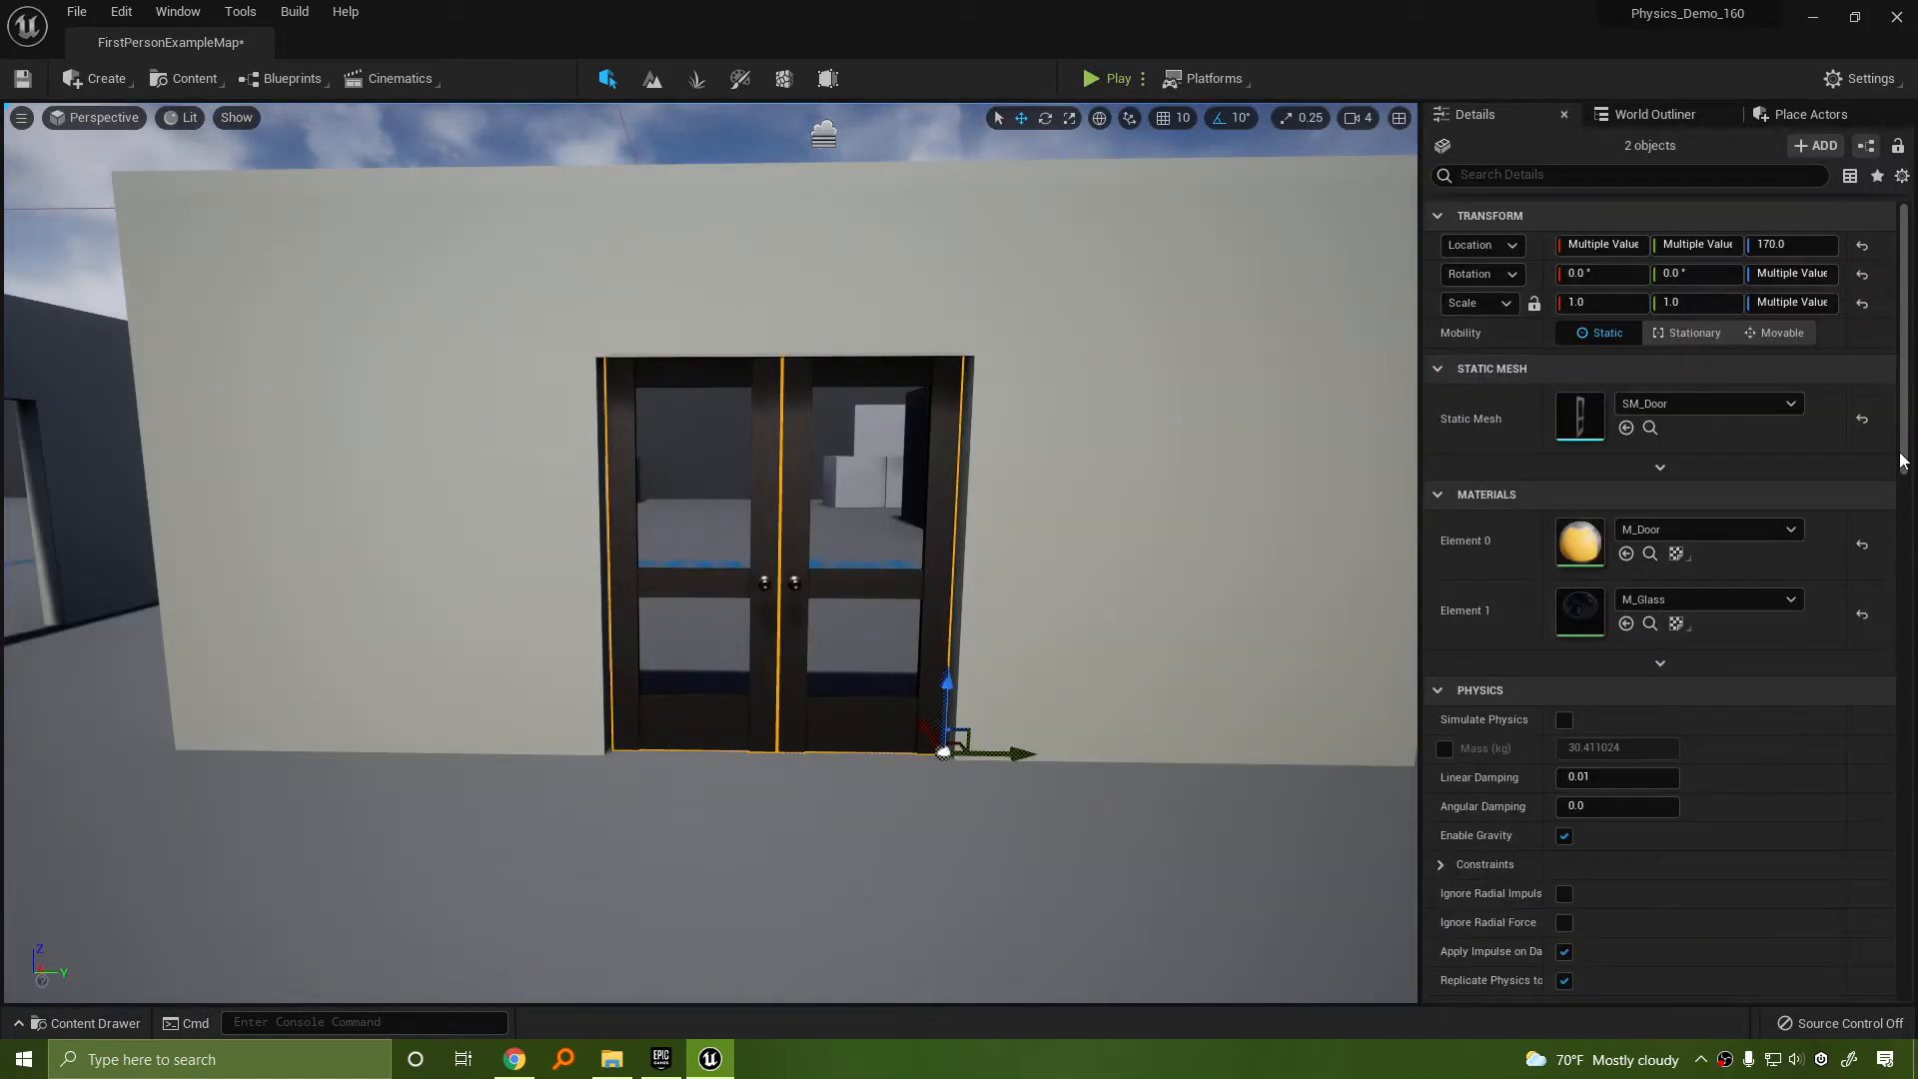
click(1566, 720)
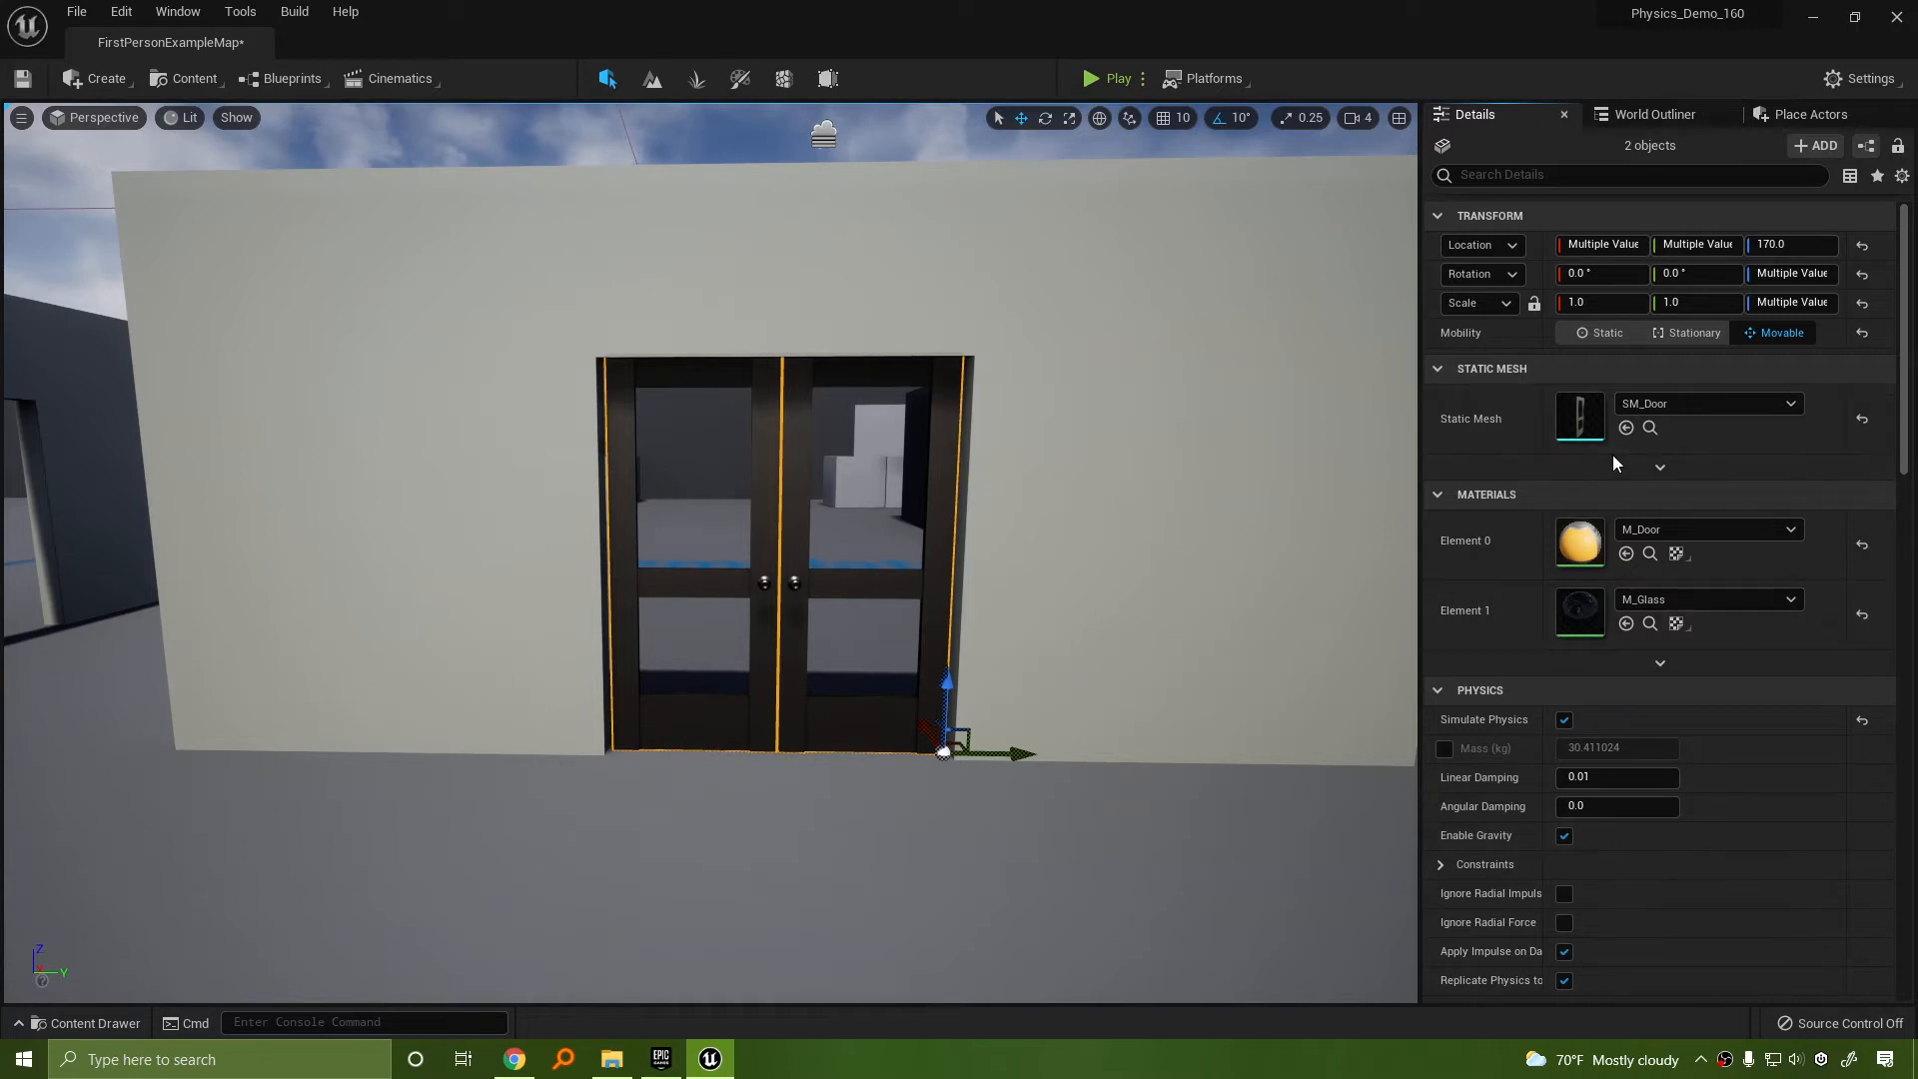
click(1117, 78)
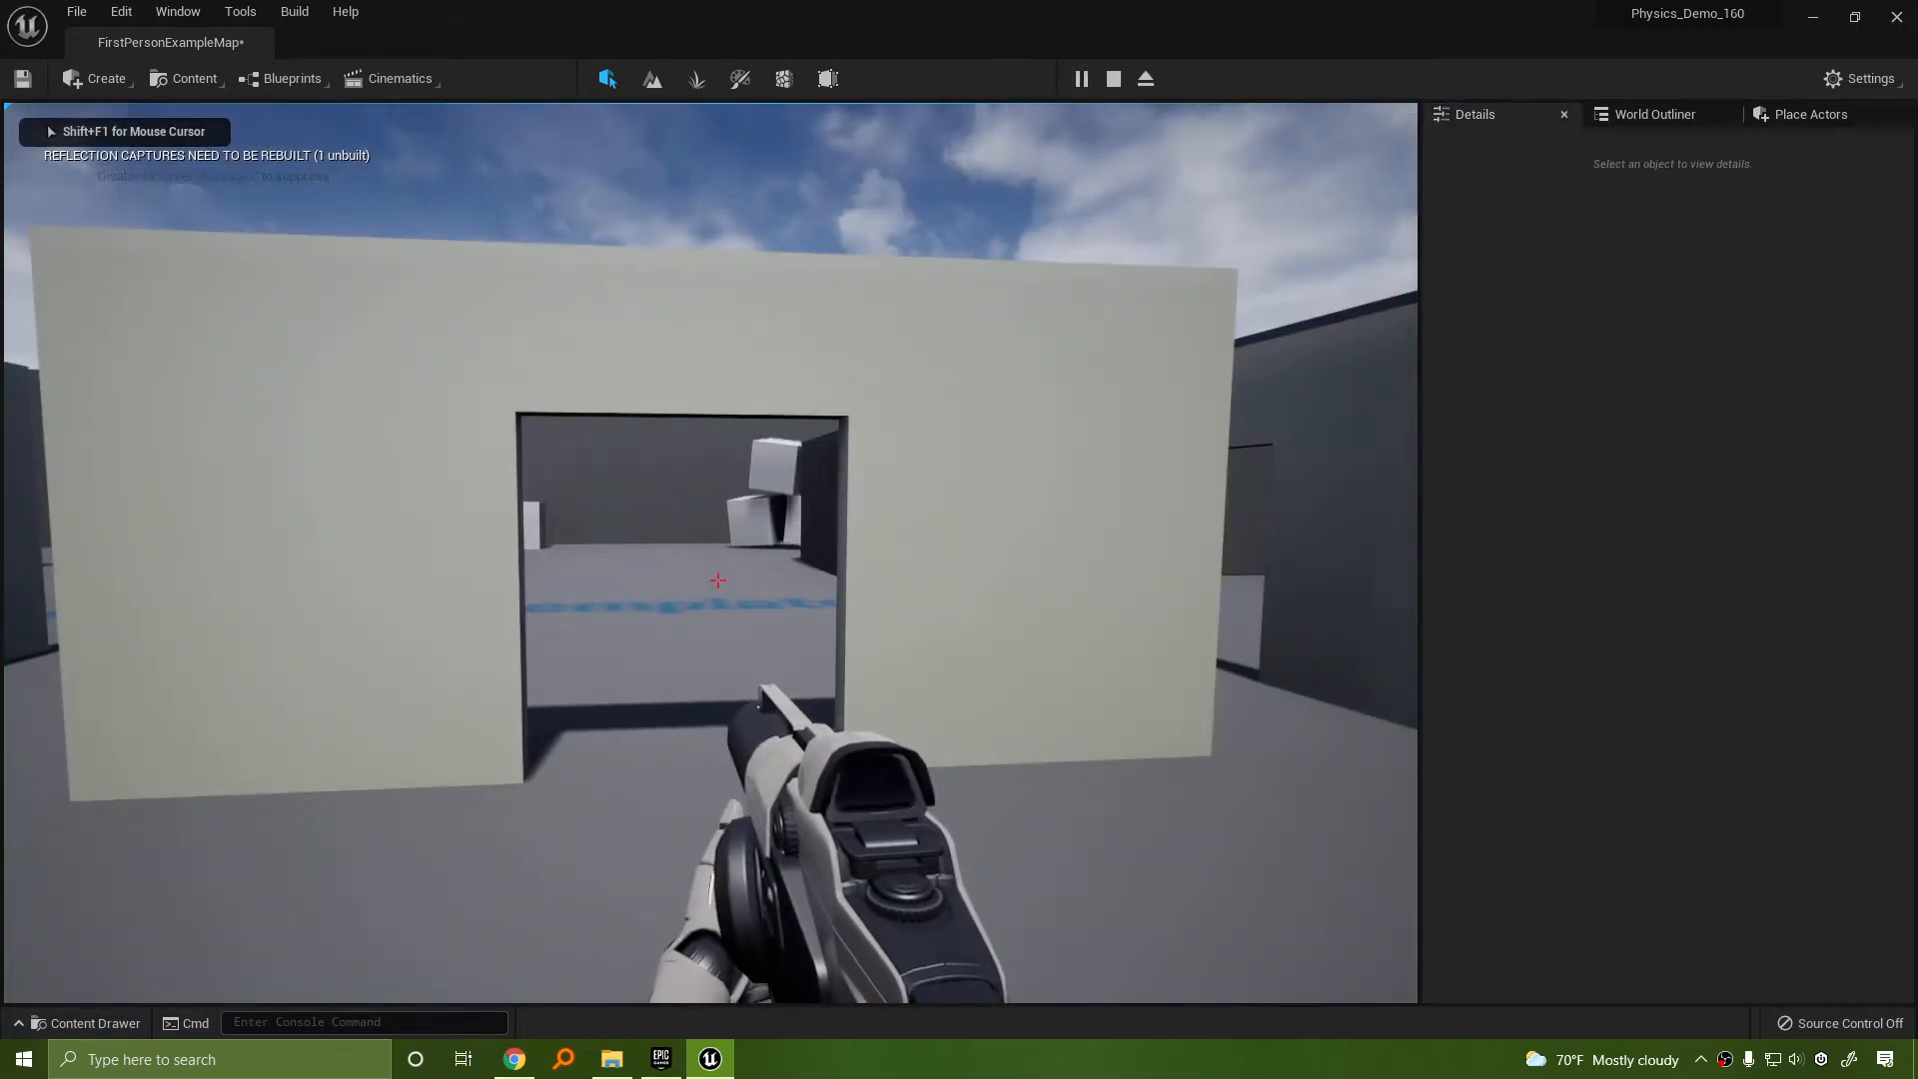
key(Escape)
right_drag(1177, 360, 1177, 359)
click(1109, 79)
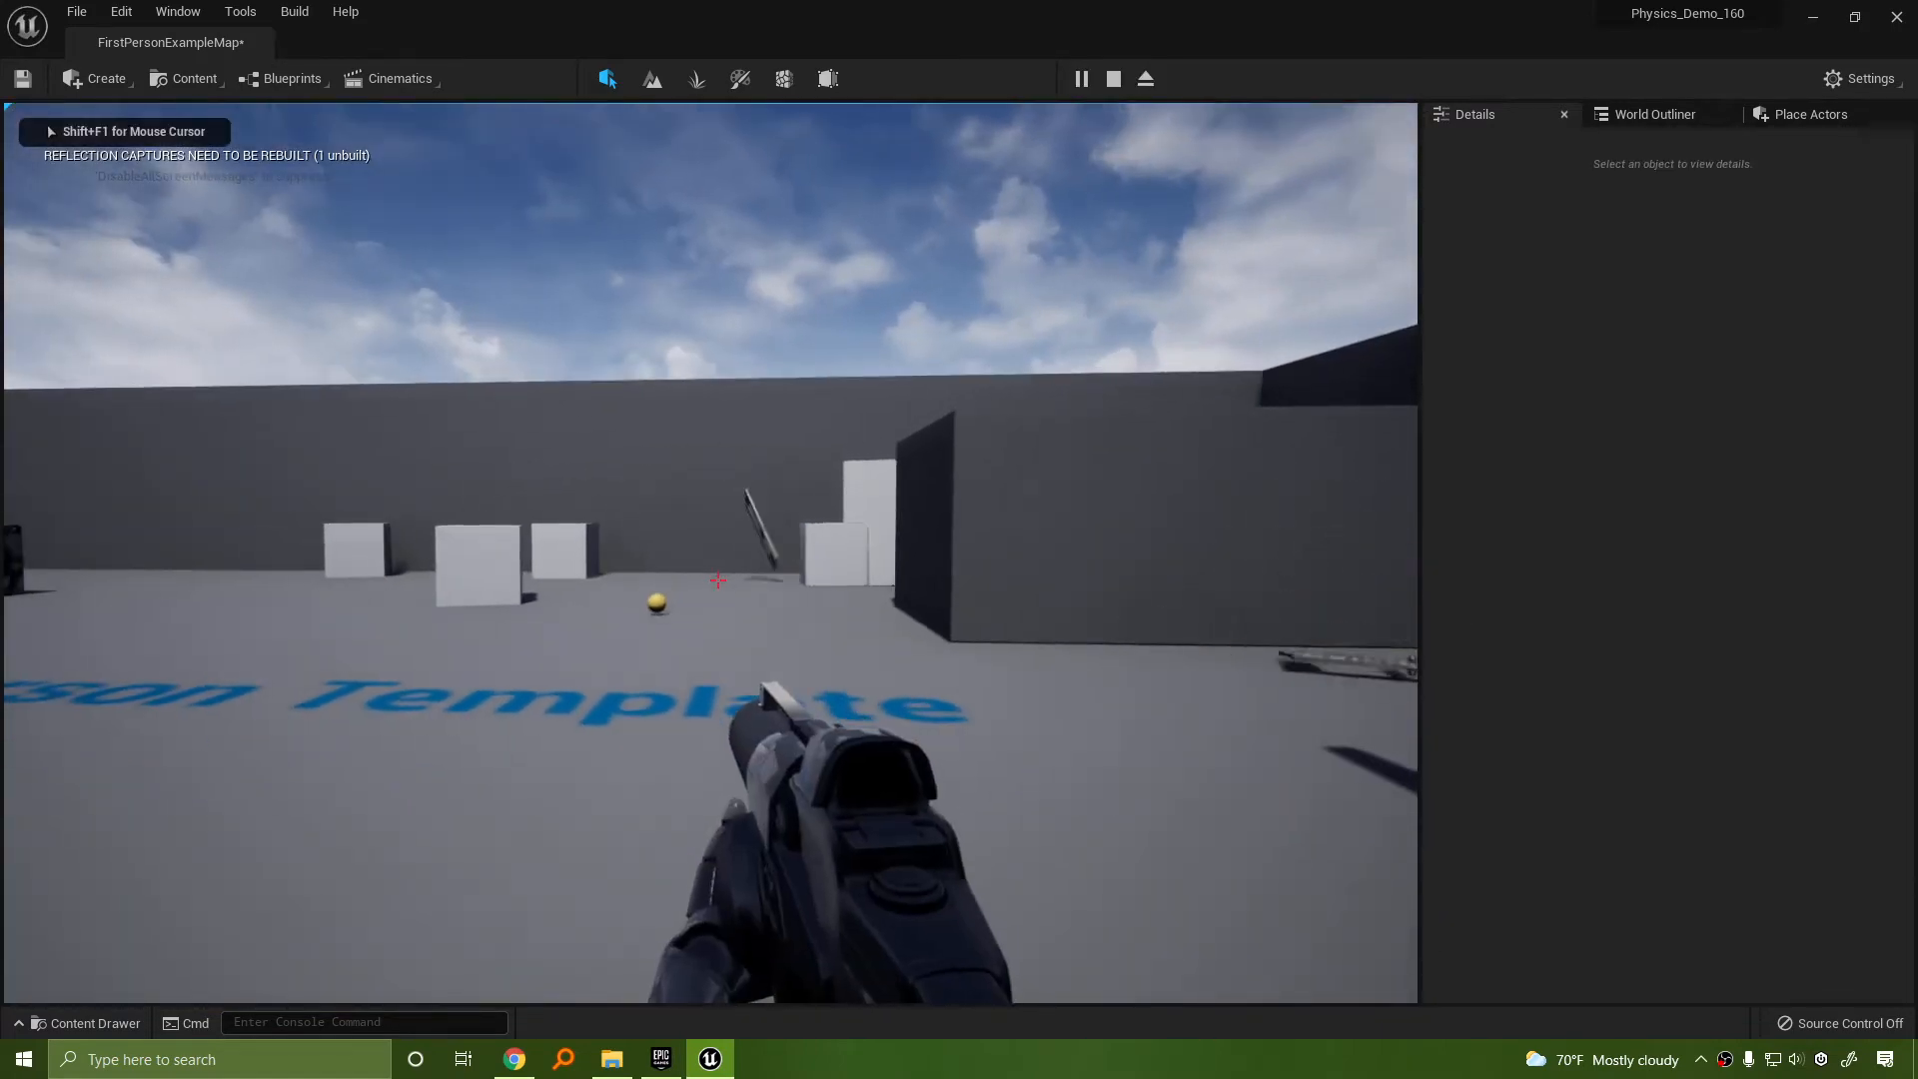
key(w)
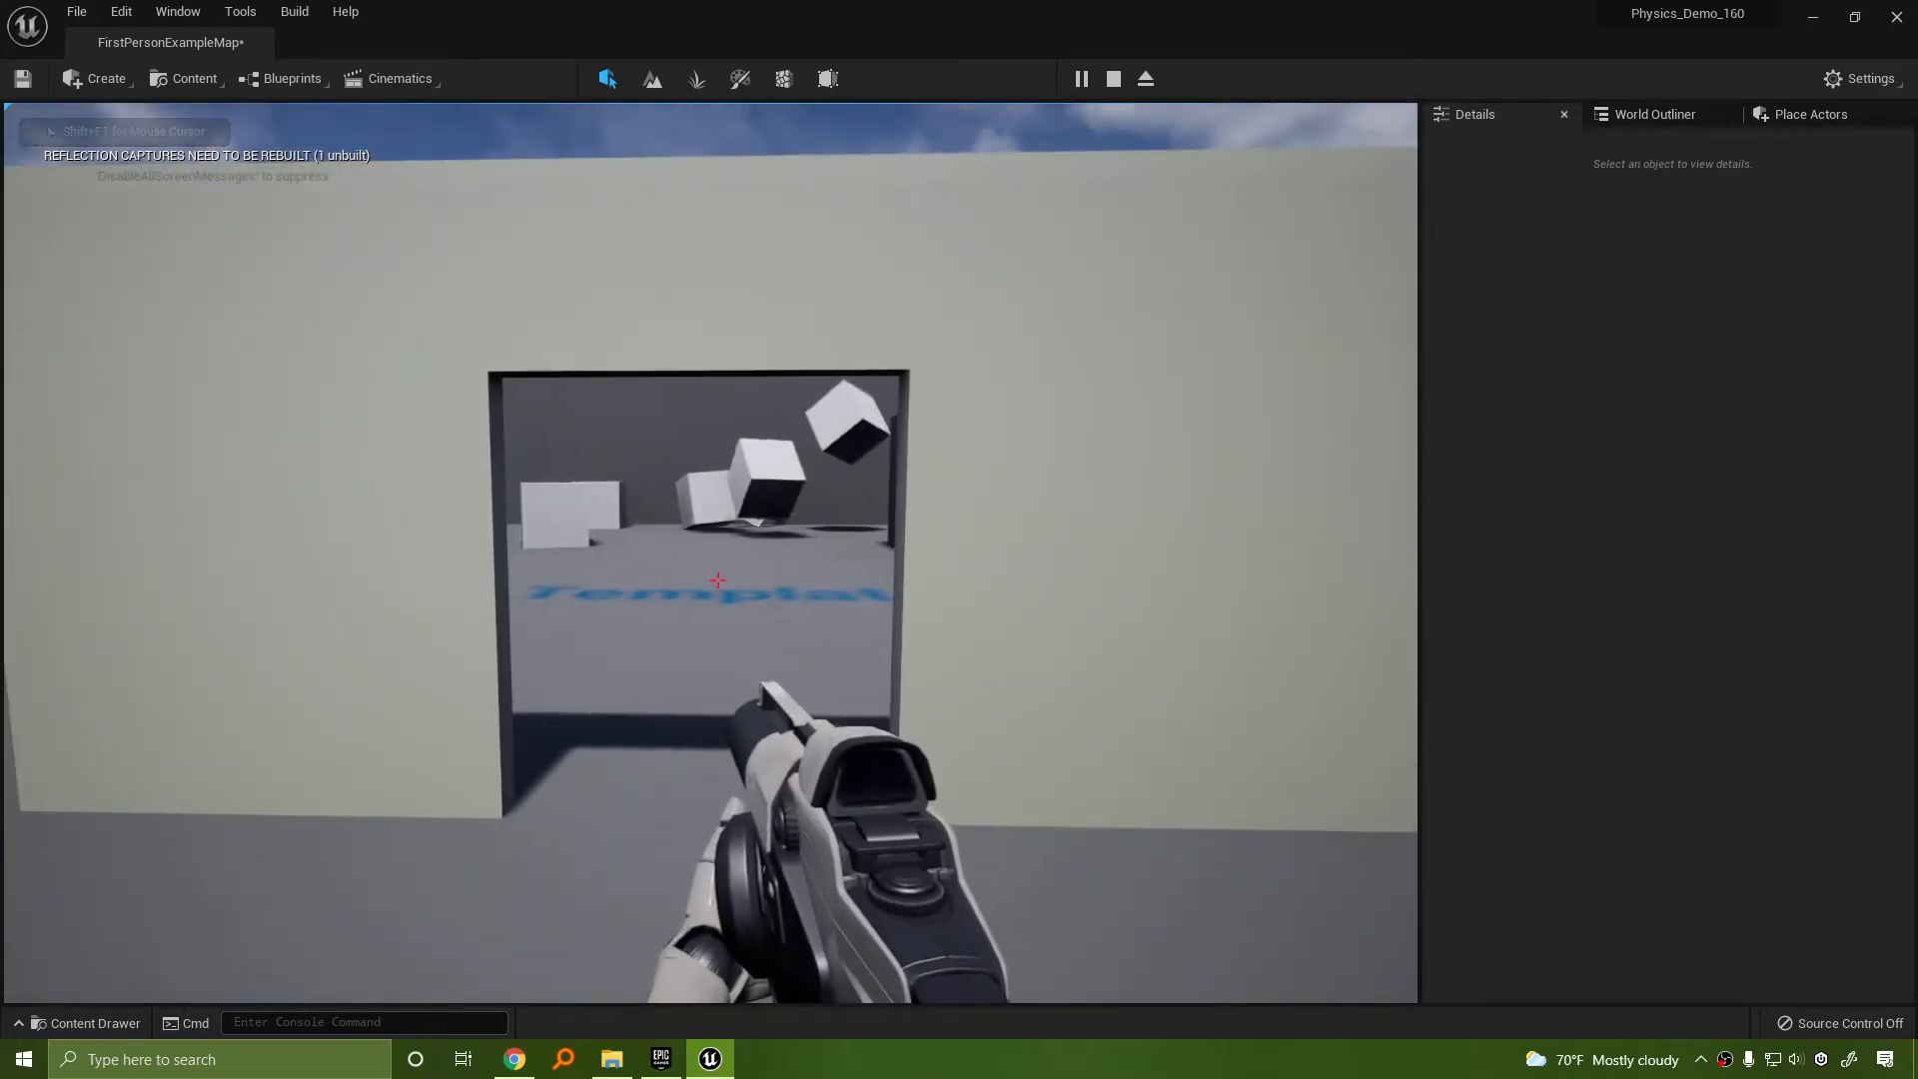
key(Escape)
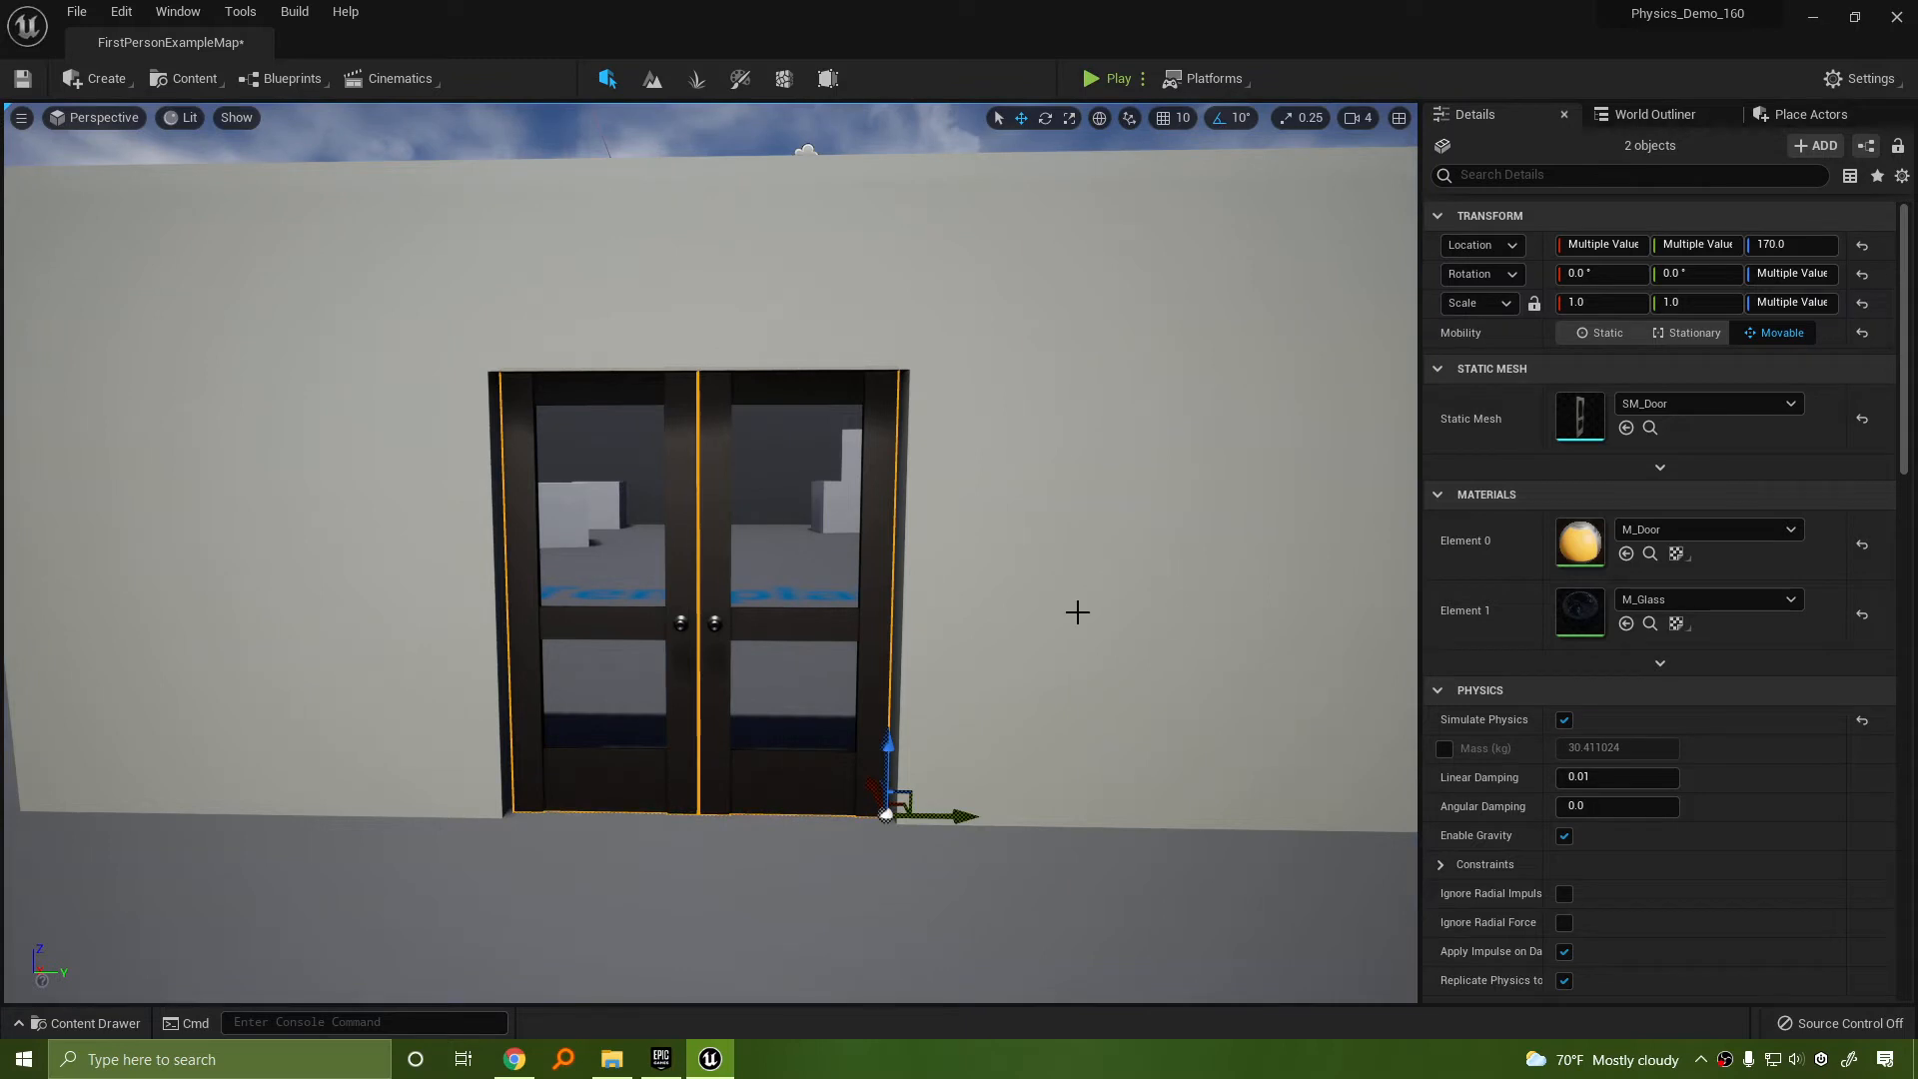
Place a Physics Constraint Actor at the outer base of the first door leaf and raise it to about mid-height
click(1809, 114)
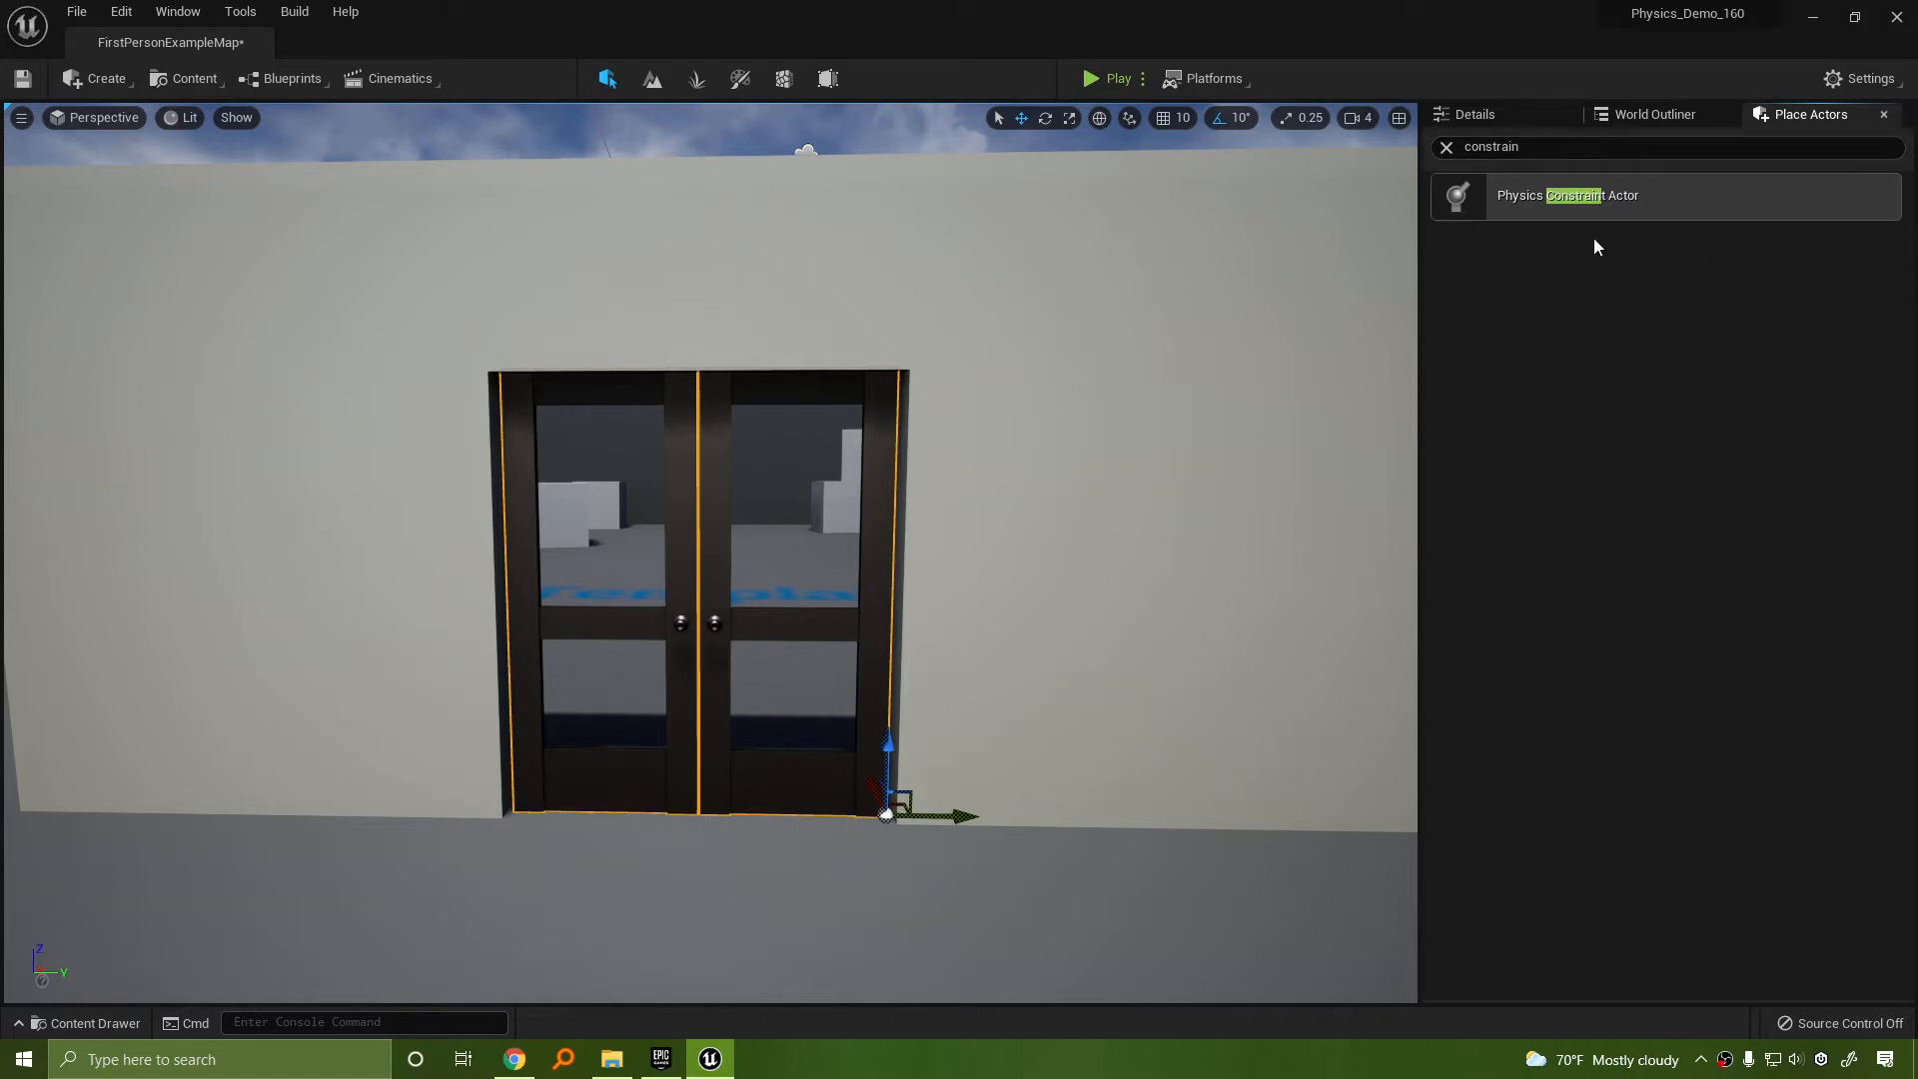
drag(1596, 192, 503, 840)
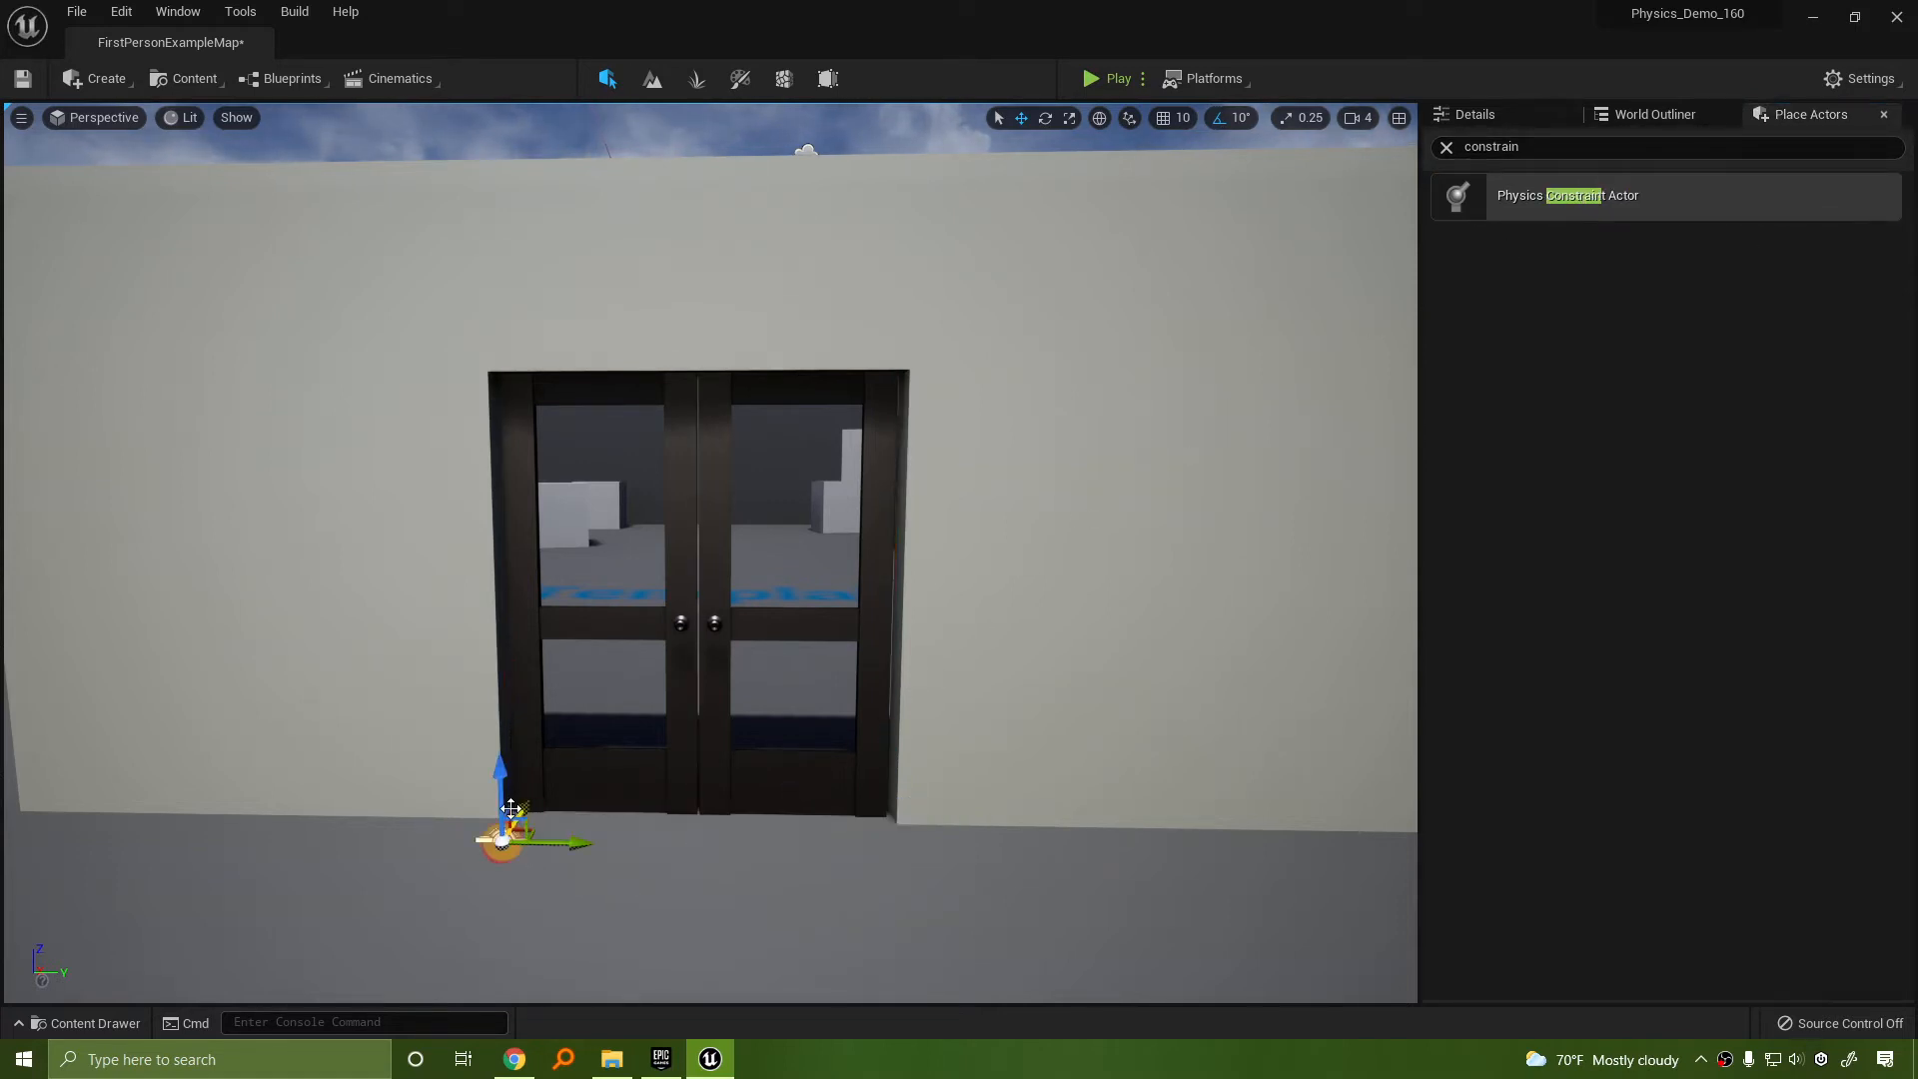
drag(503, 770, 510, 537)
Move the physics constraint along the X axis until it is in line with the door panel's thickness
right_drag(546, 632, 785, 734)
key(w)
key(s)
key(w)
key(w)
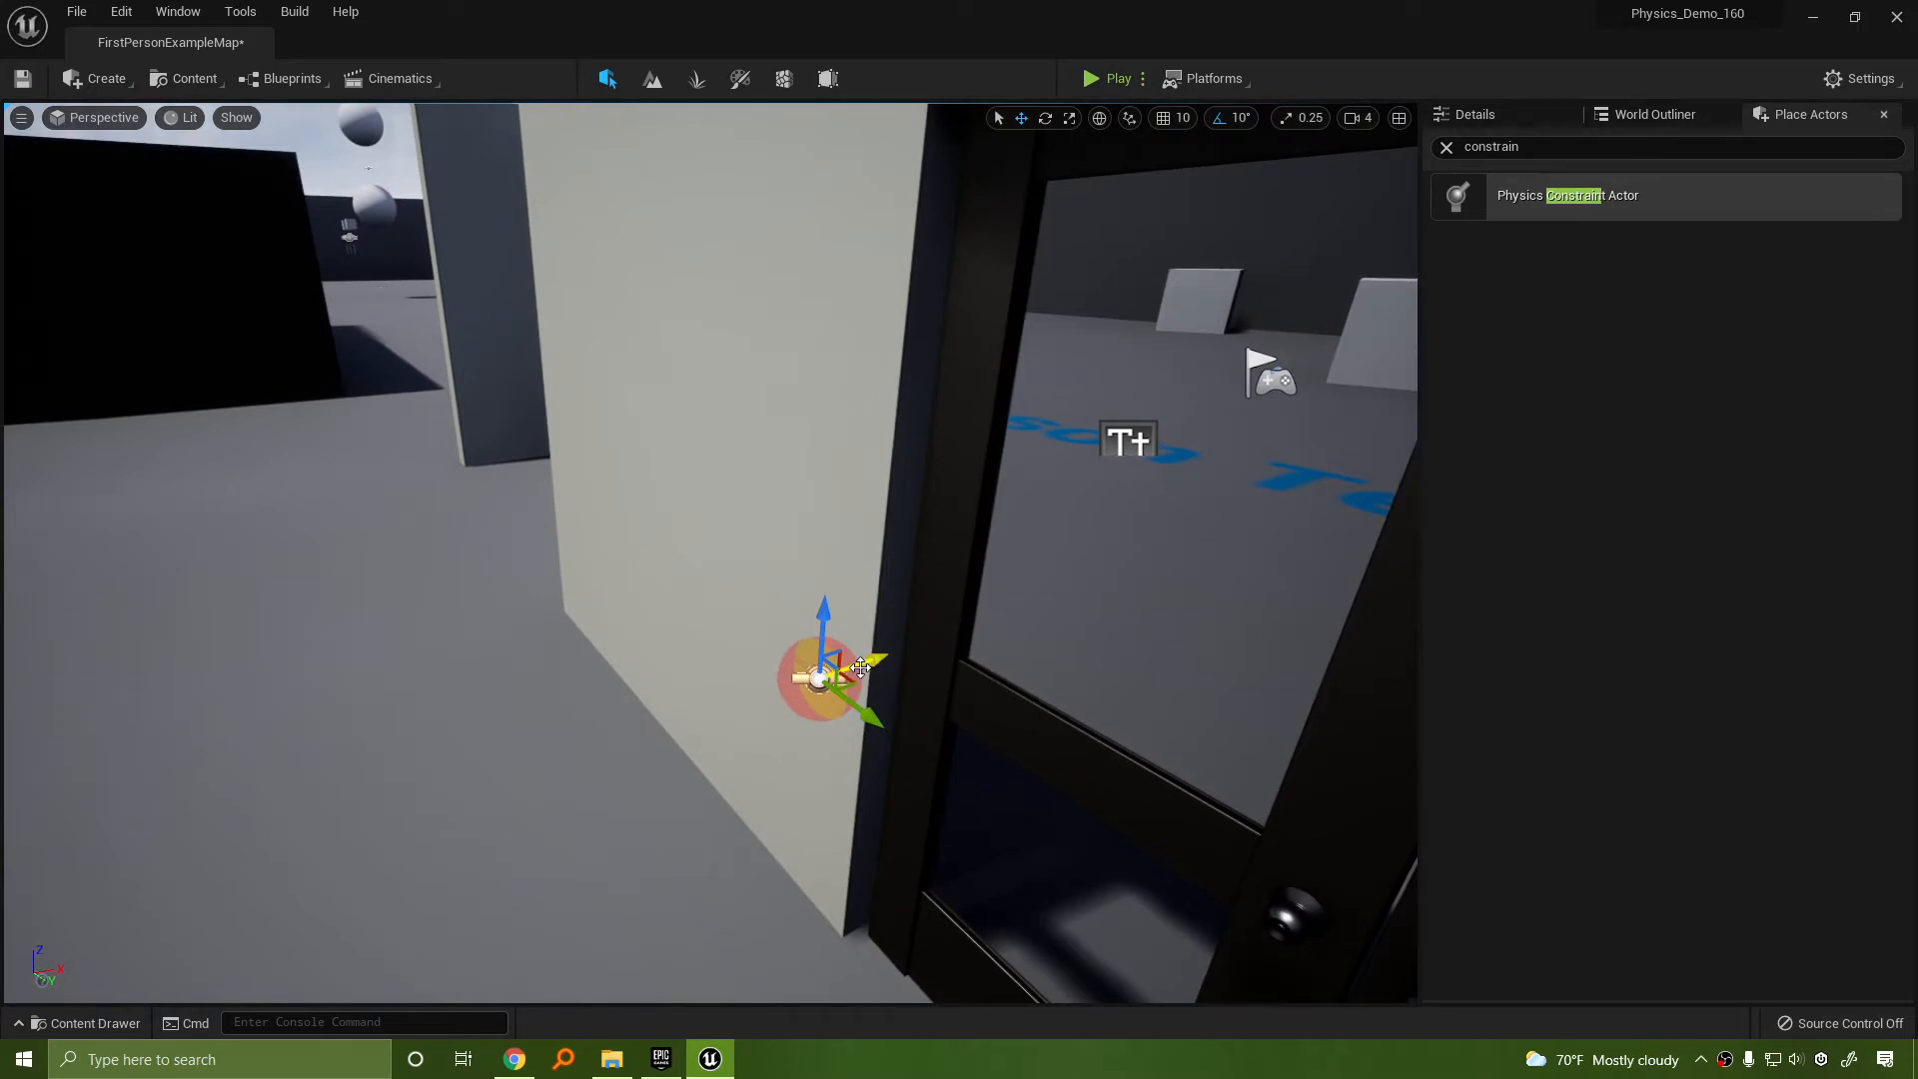
drag(862, 668, 971, 634)
right_drag(971, 633, 962, 621)
drag(963, 624, 1042, 594)
right_drag(1042, 593, 899, 595)
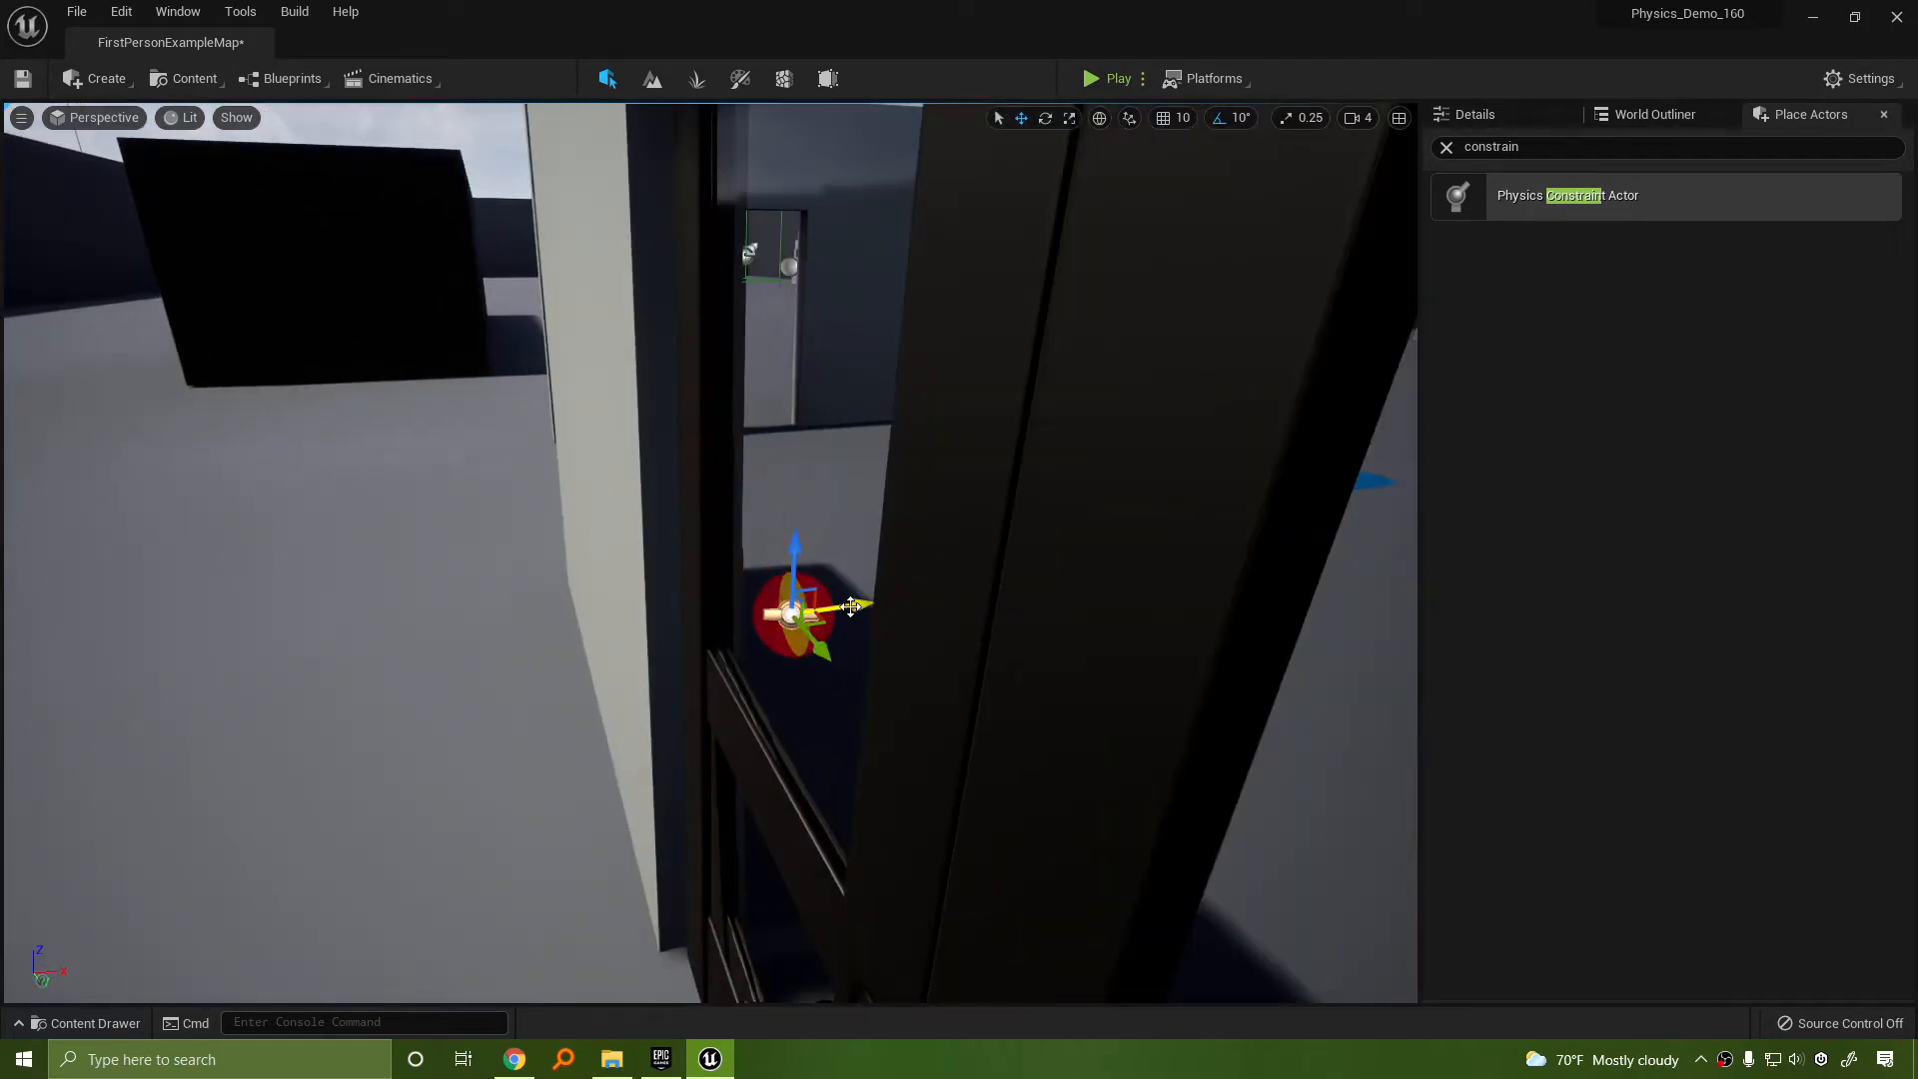
drag(851, 607, 777, 625)
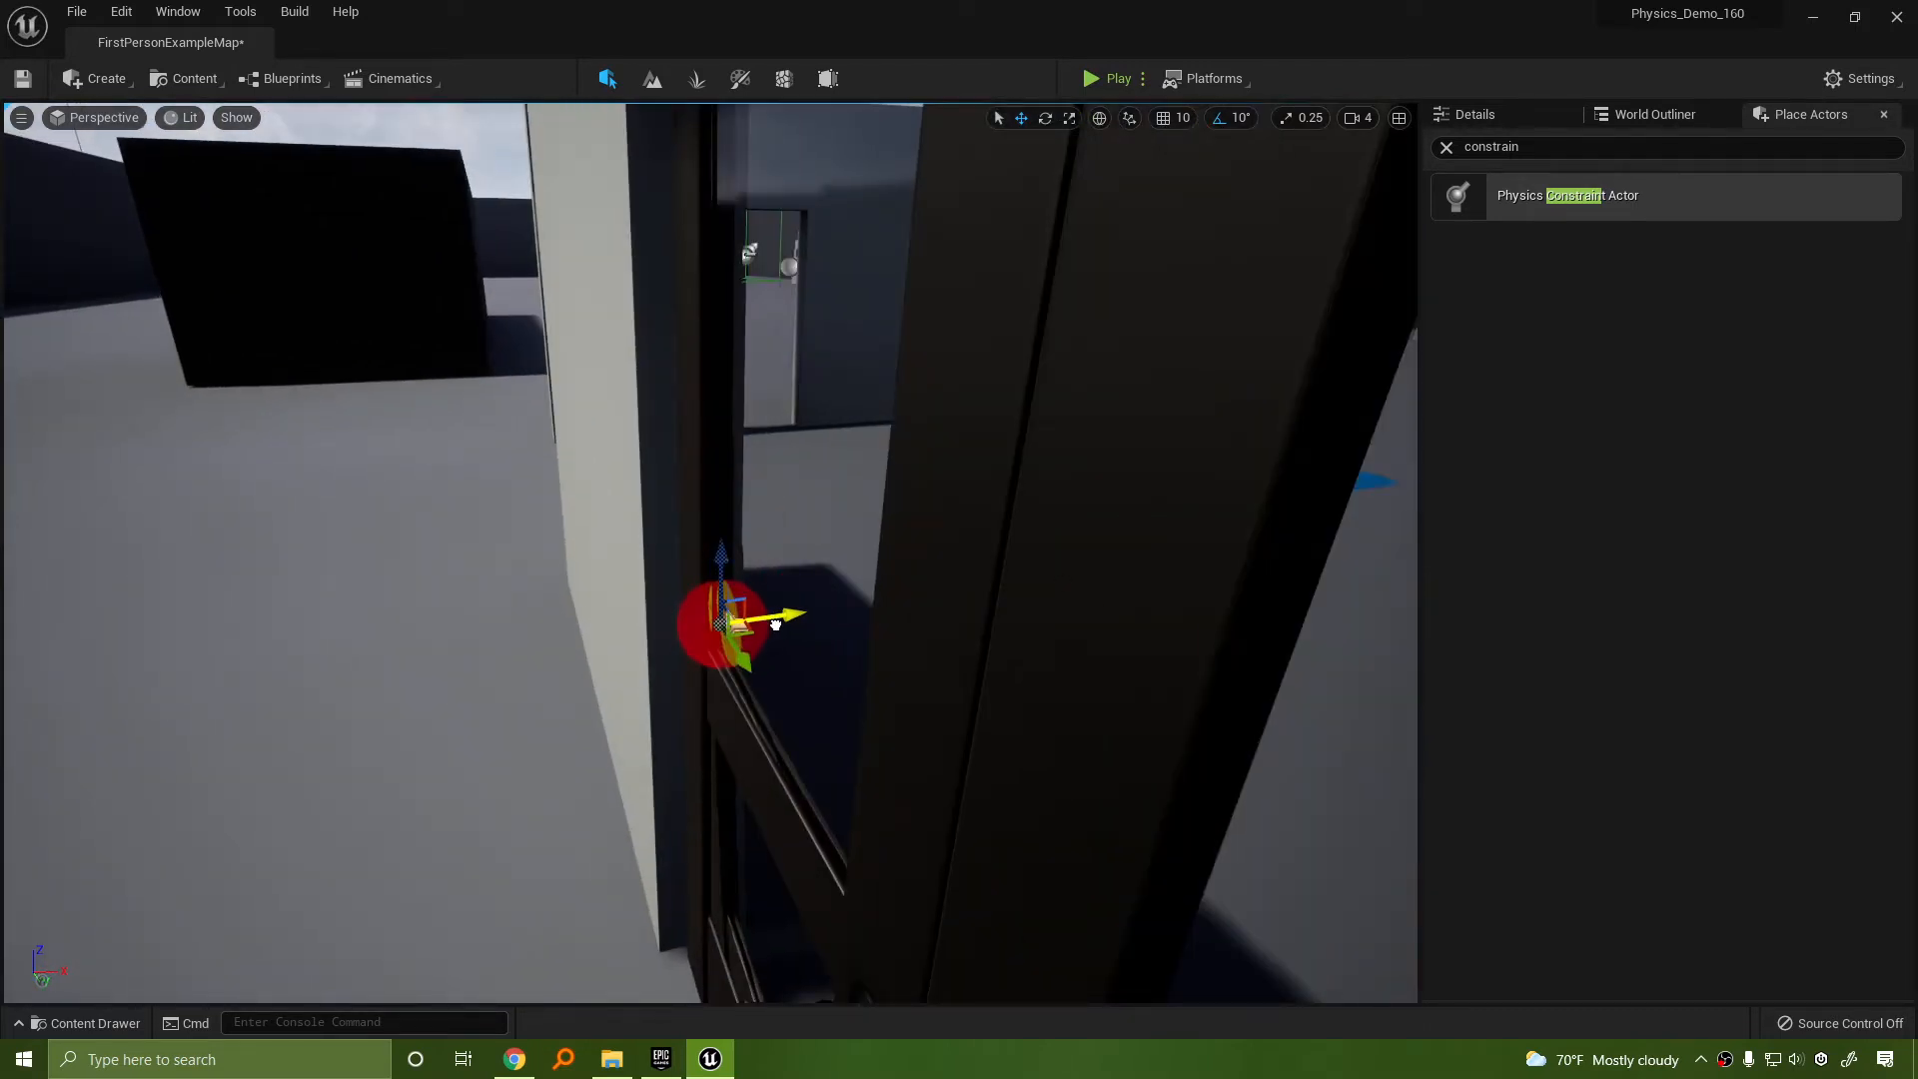
Shift the physics constraint along Y onto the door leaf's hinge edge and raise it slightly along Z
key(a)
right_drag(939, 637, 947, 638)
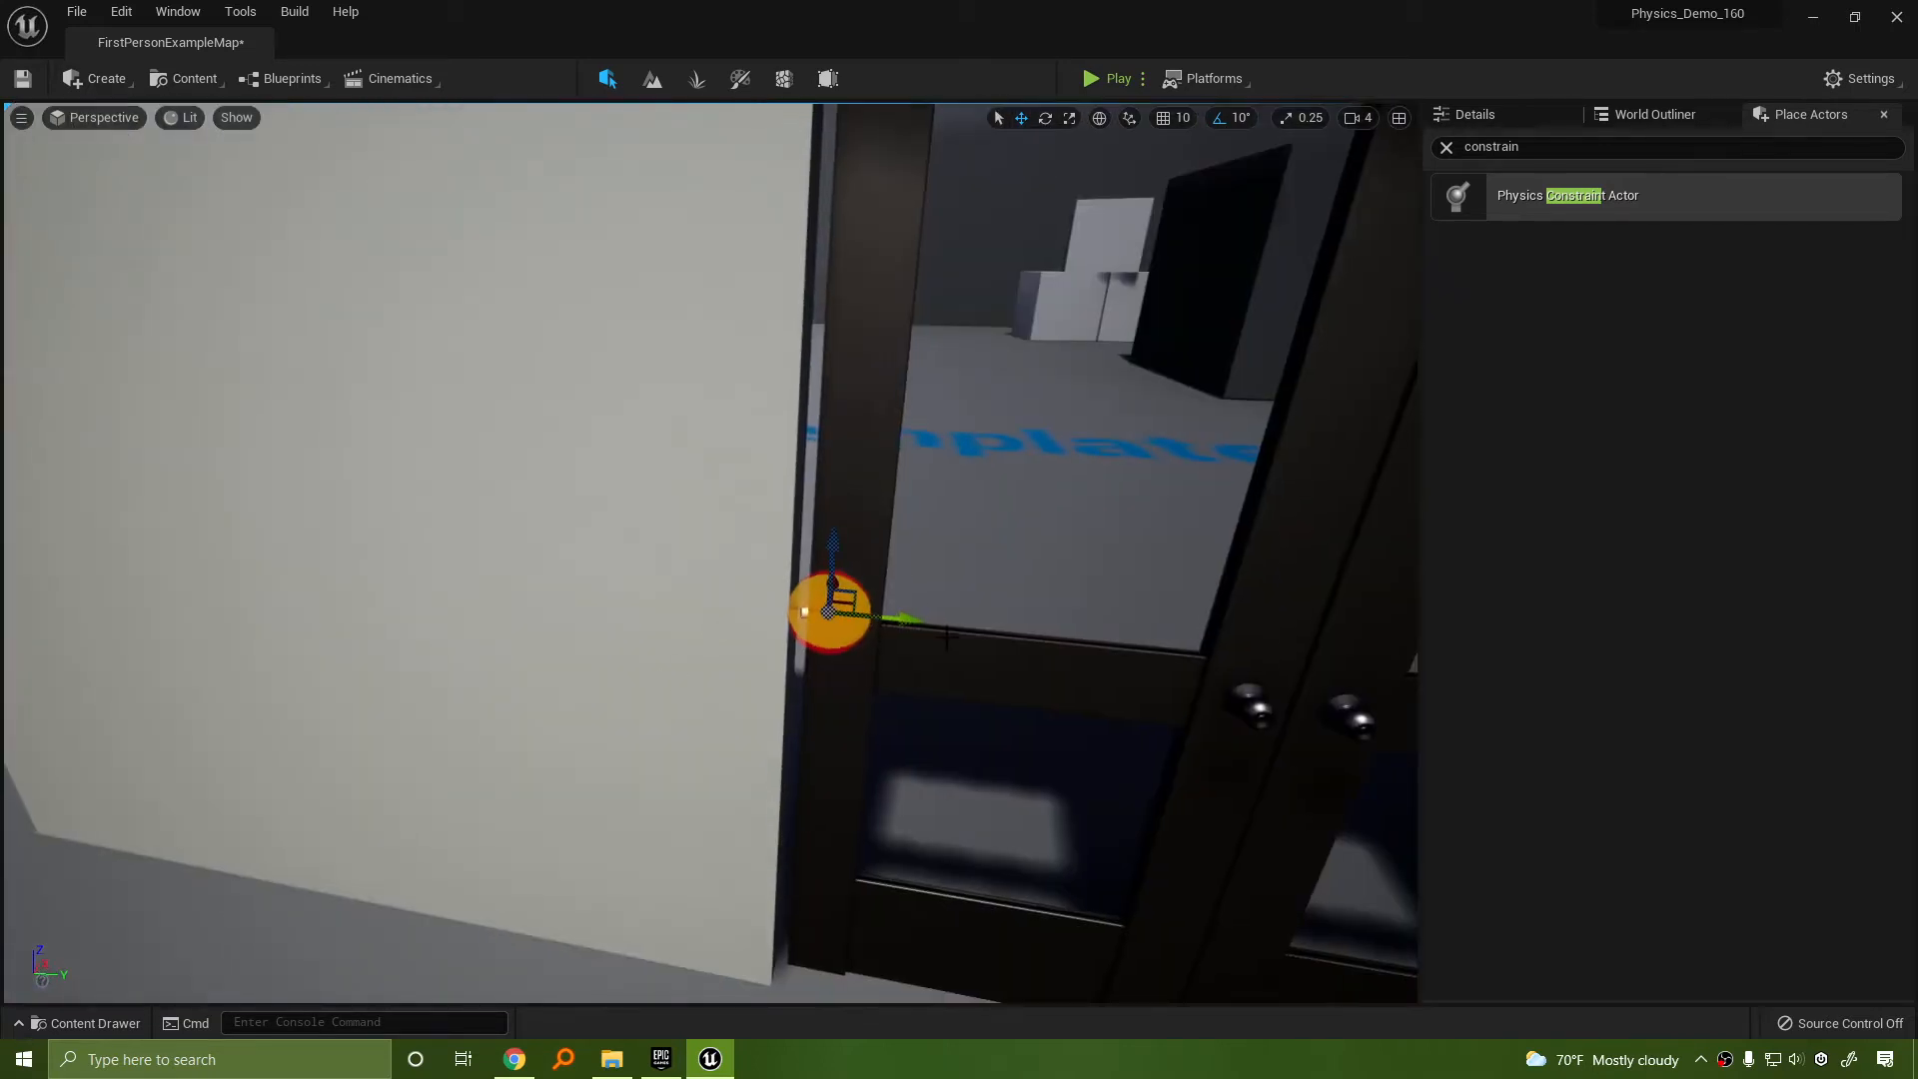
drag(905, 620, 878, 626)
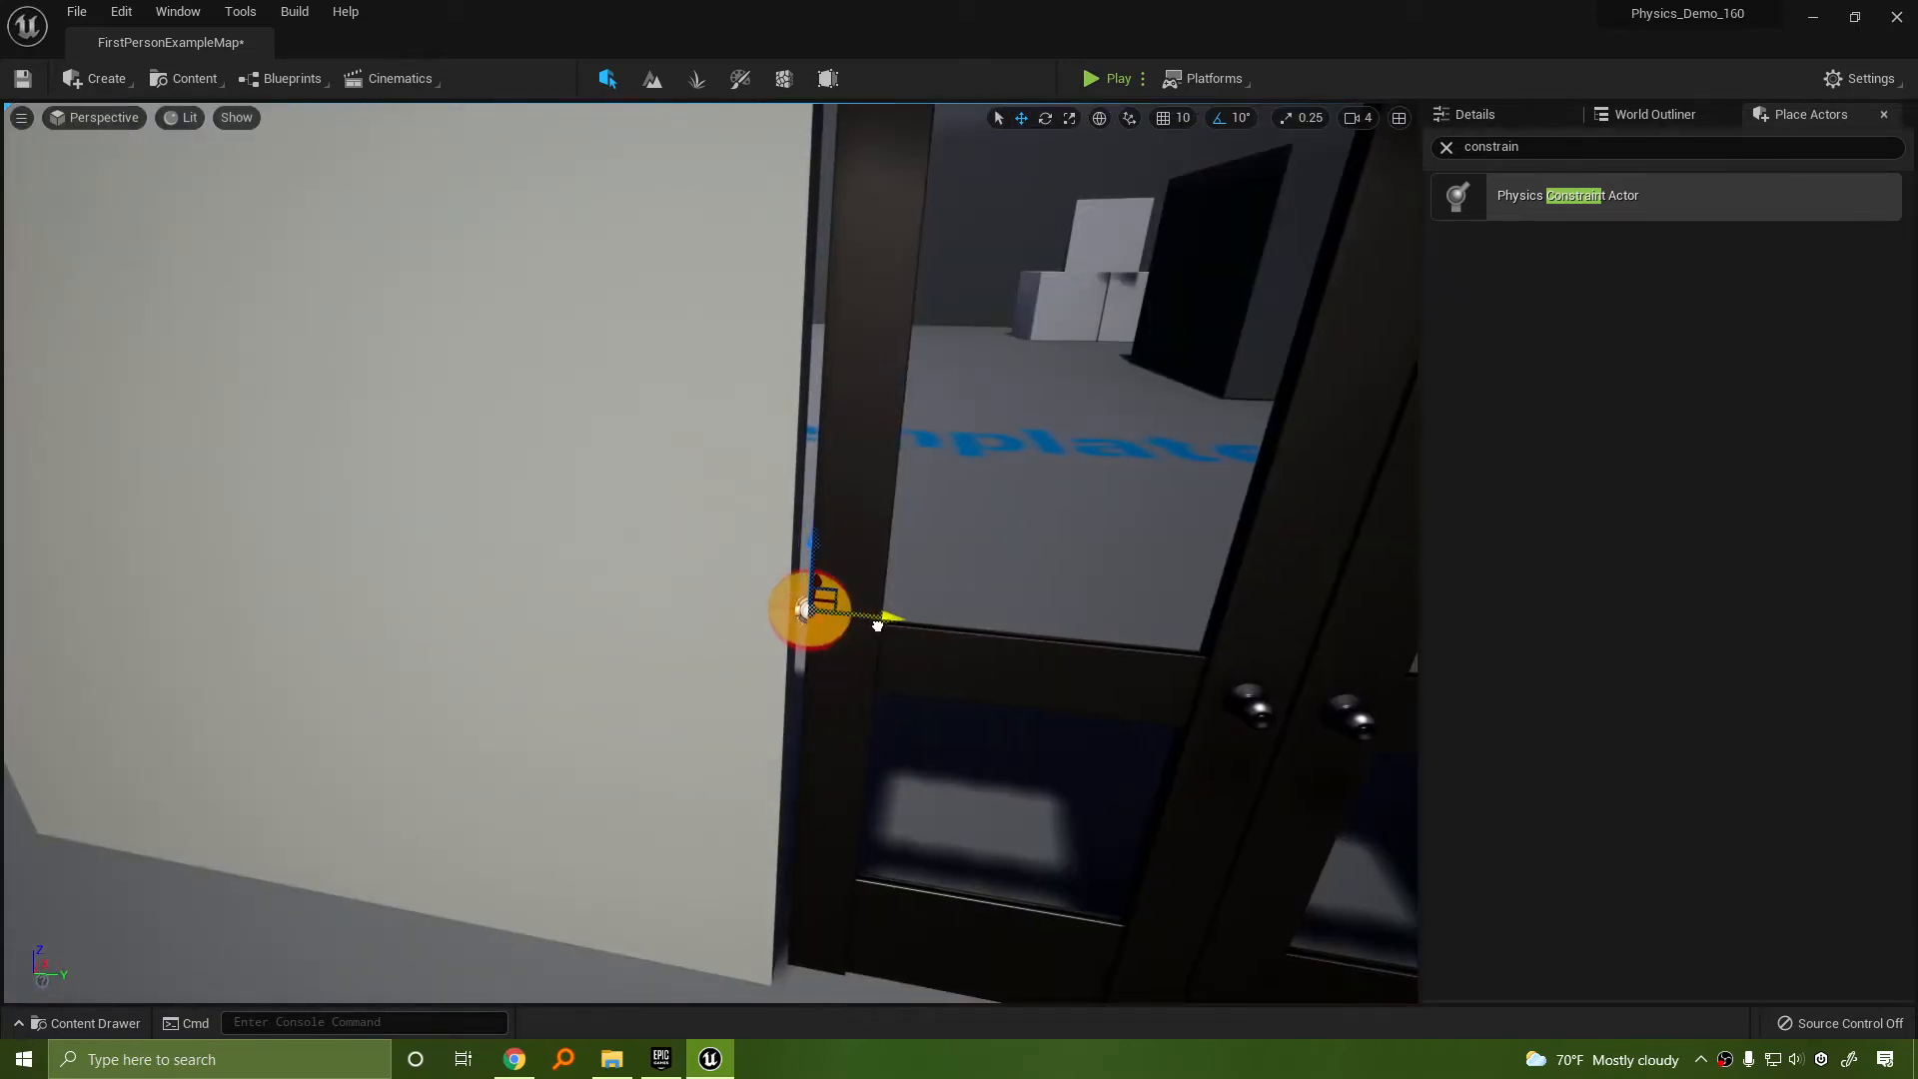
key(s)
right_drag(814, 757, 814, 758)
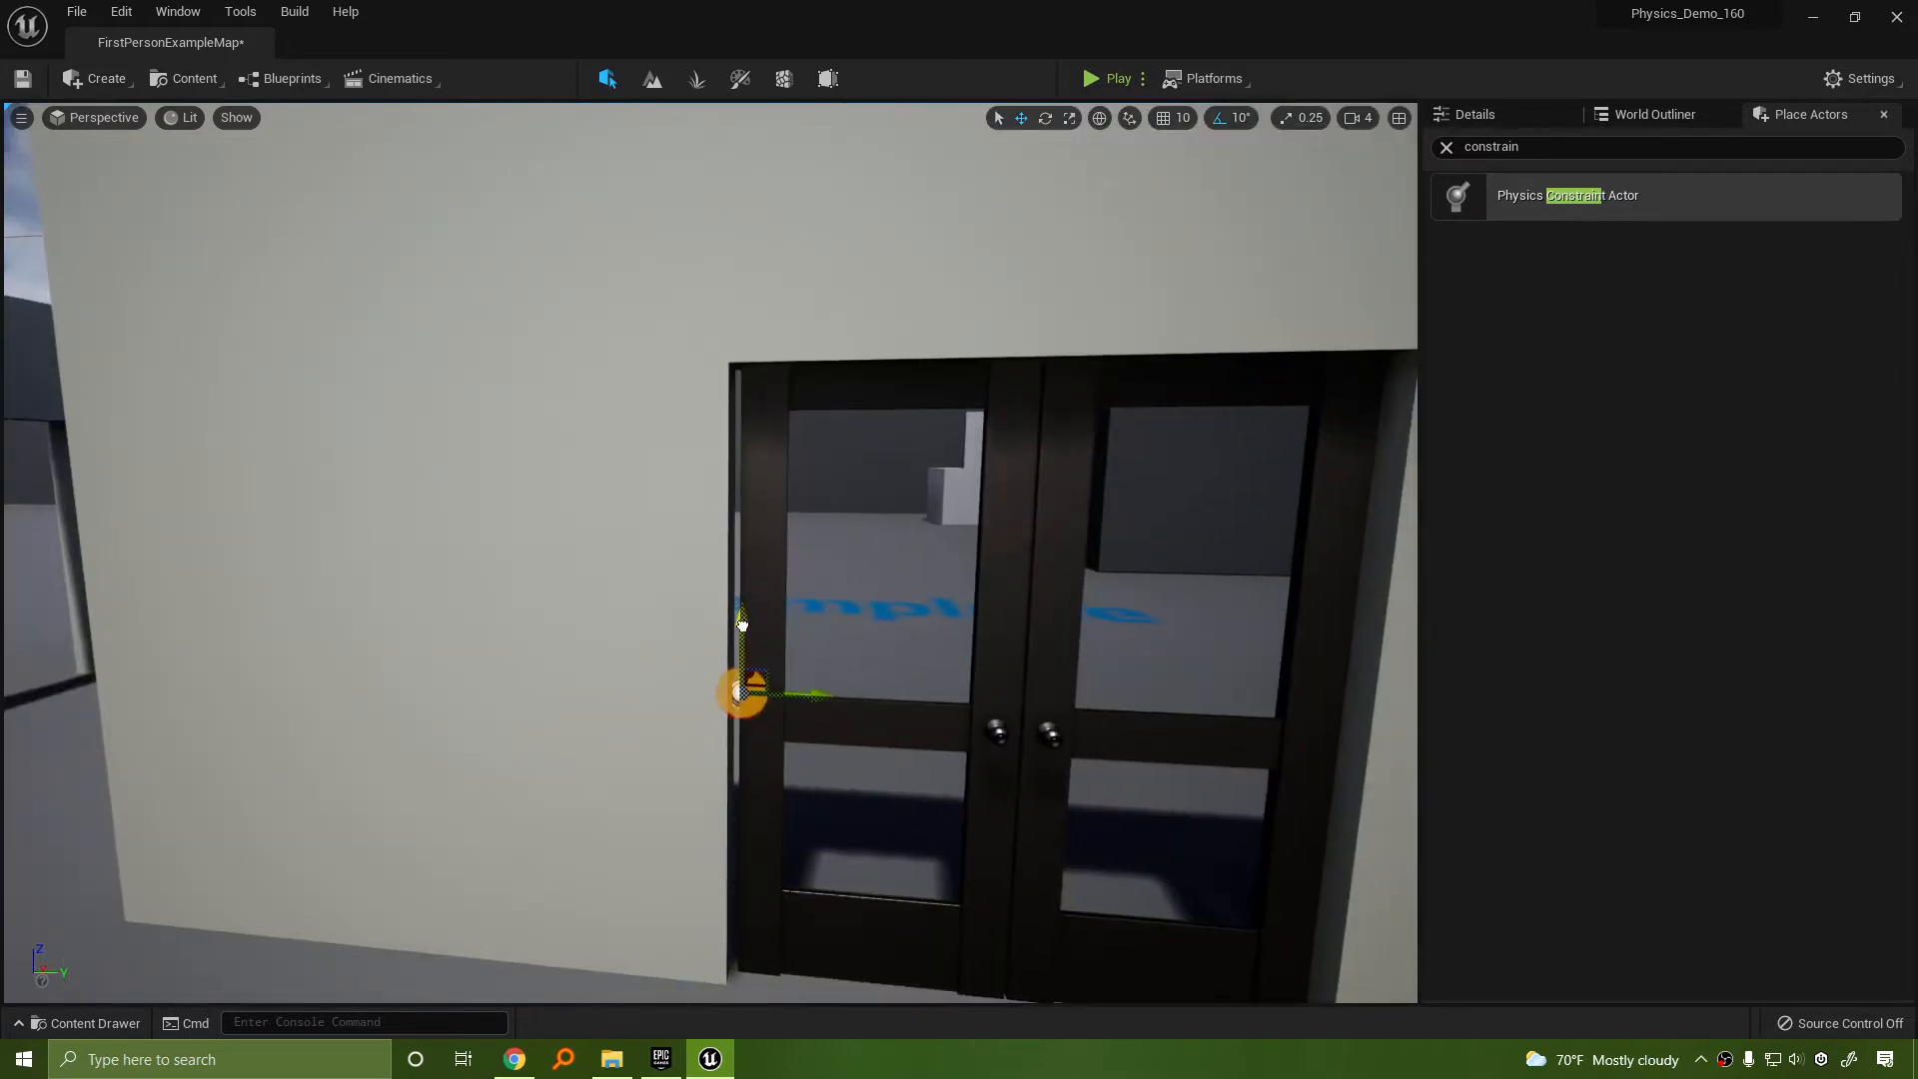
drag(743, 625, 746, 589)
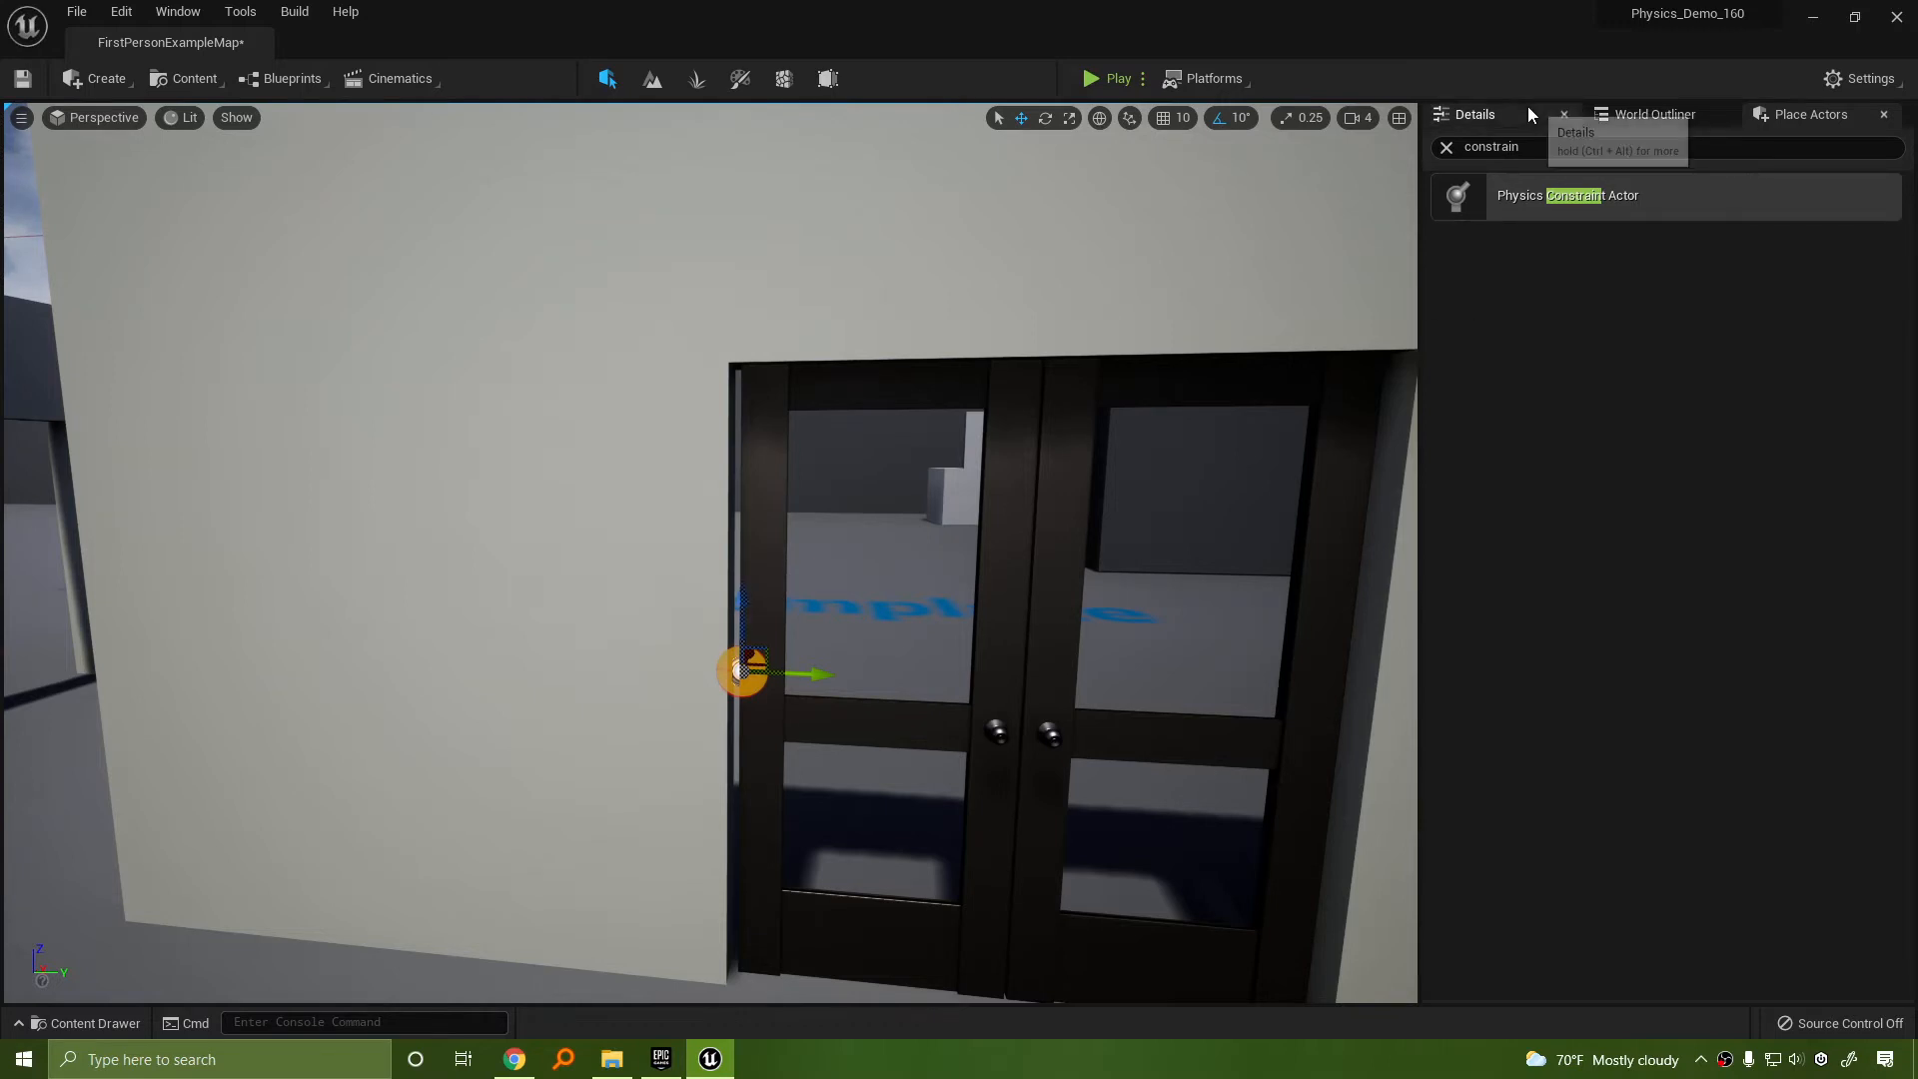
Pick the Wall_Door_400x300 wall in the level as the physics constraint's Constraint Actor 1
click(1488, 112)
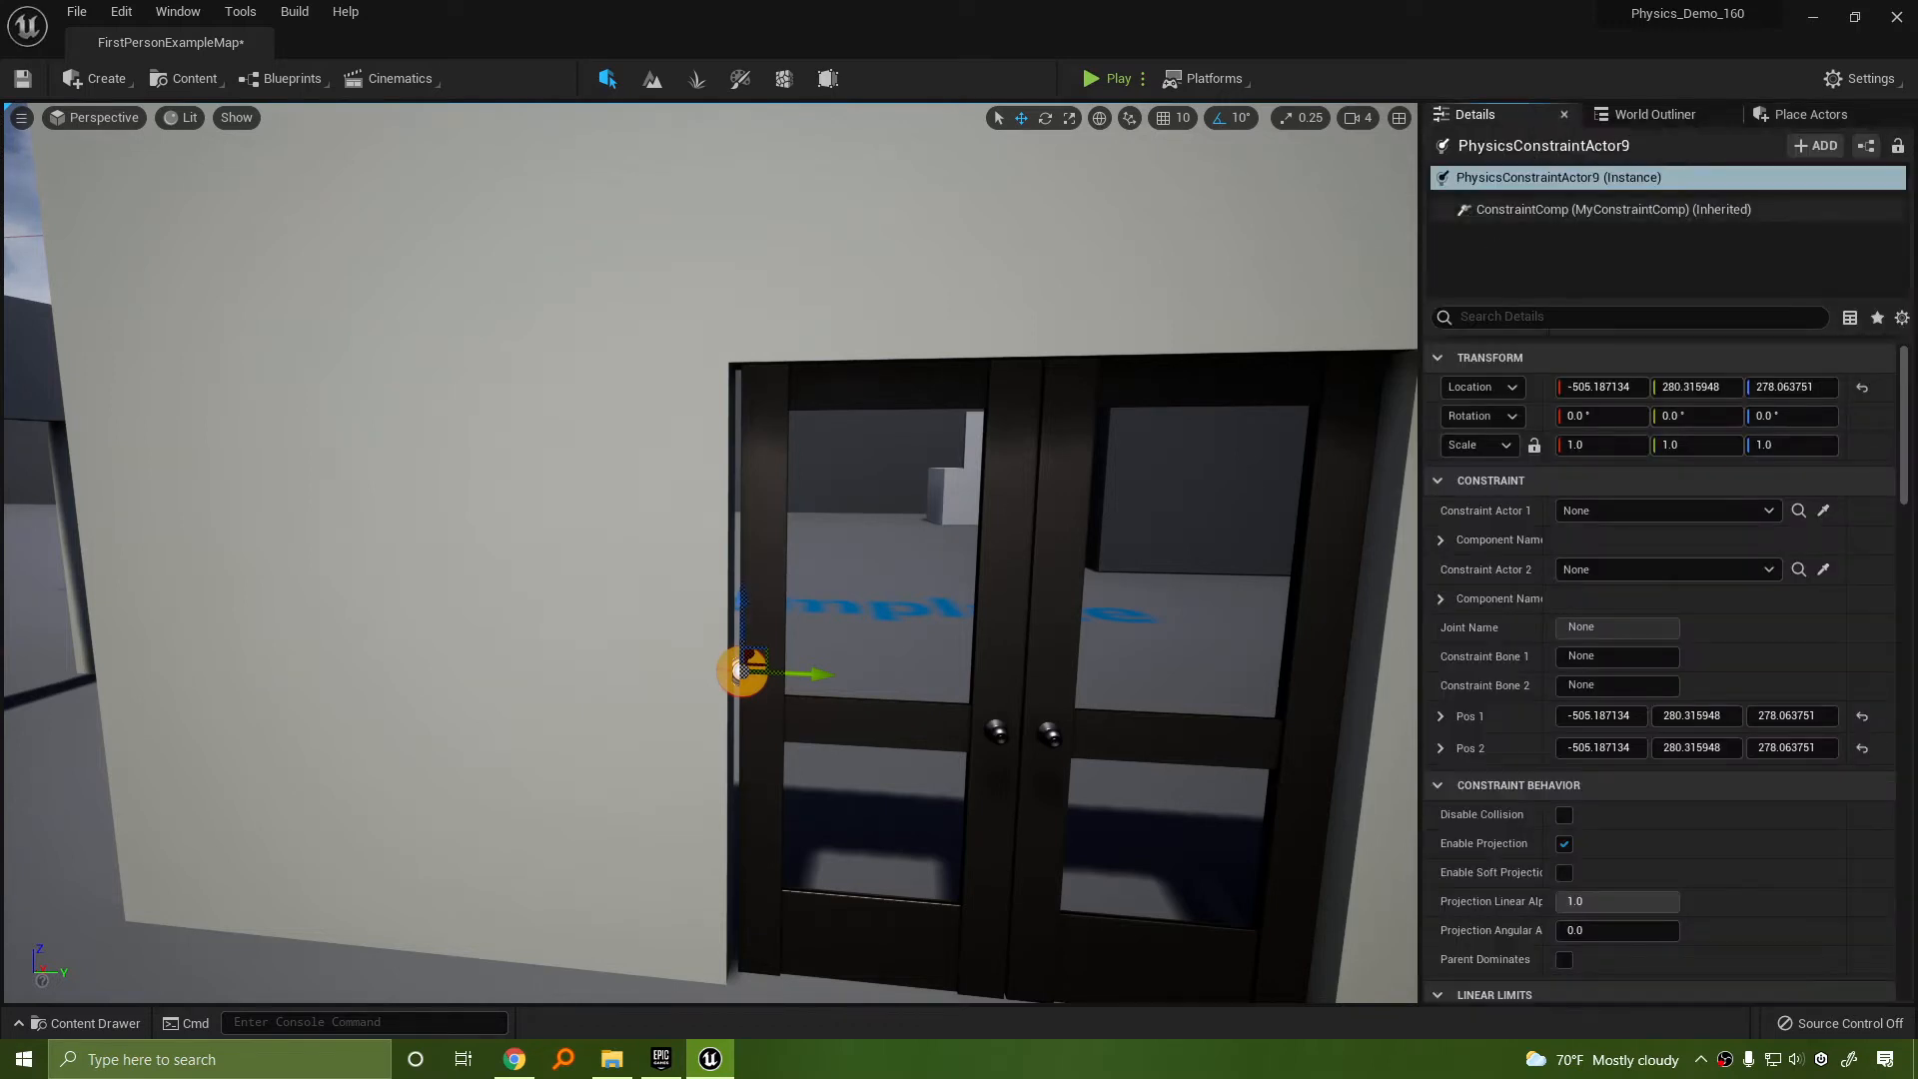
click(1824, 511)
click(460, 513)
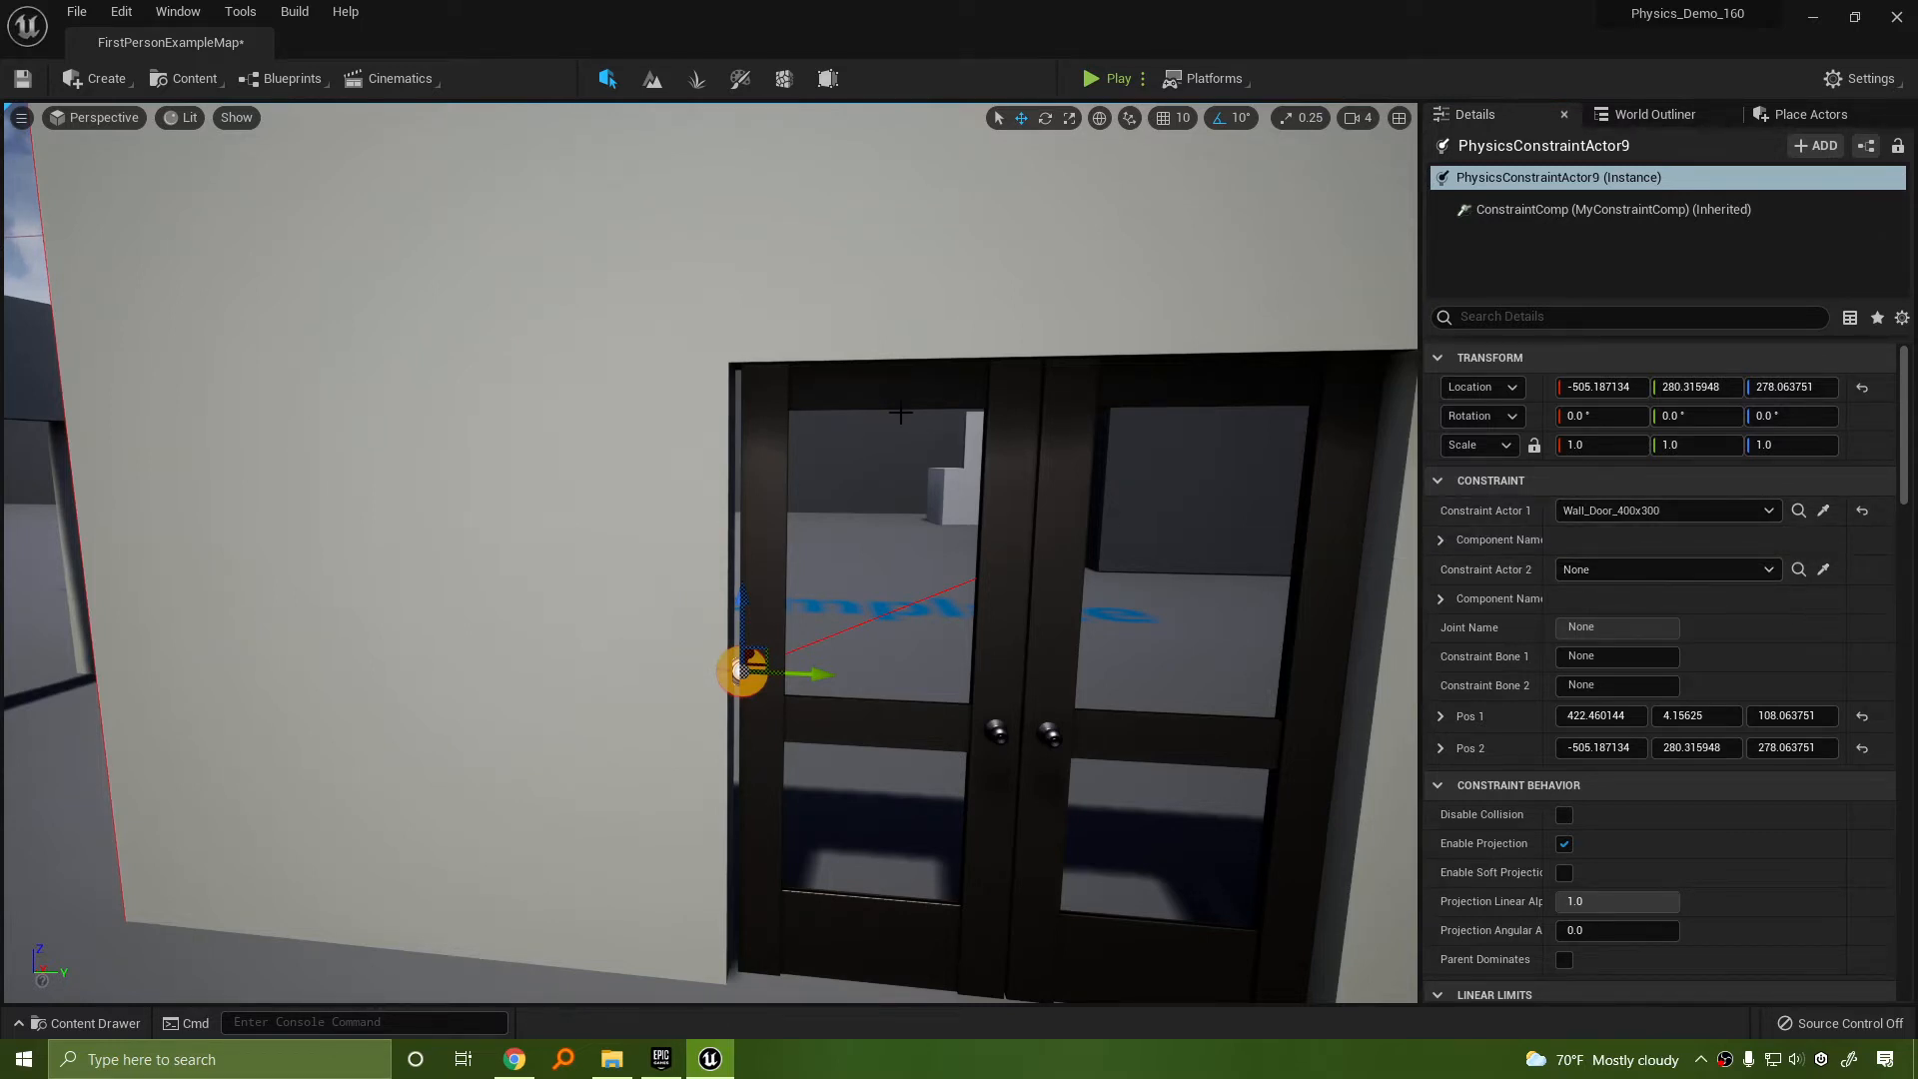
Try editing the constraint's Pos 1 X value, and reset Constraint Actor 1 to None
right_drag(711, 554, 922, 561)
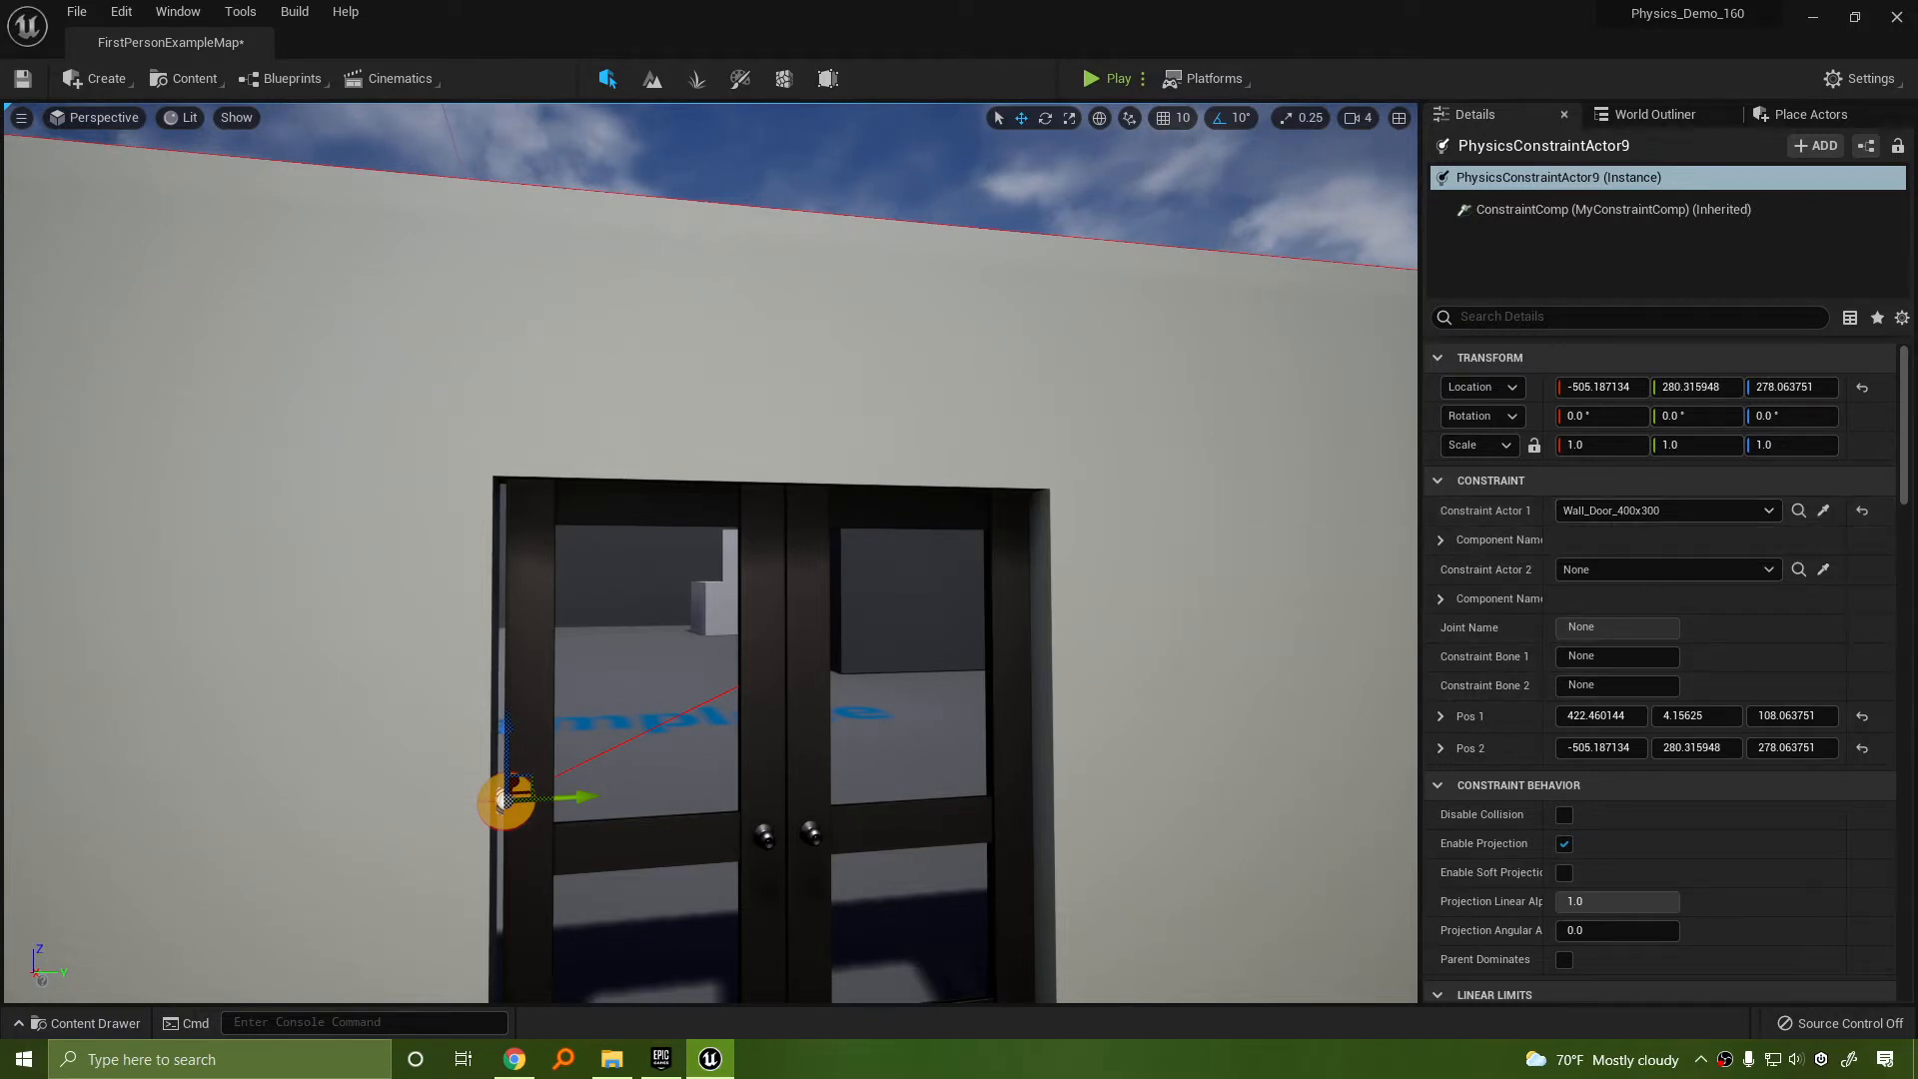
mouse_move(1090, 639)
right_down()
mouse_move(999, 675)
mouse_move(1044, 609)
mouse_move(1059, 640)
right_up()
key(s)
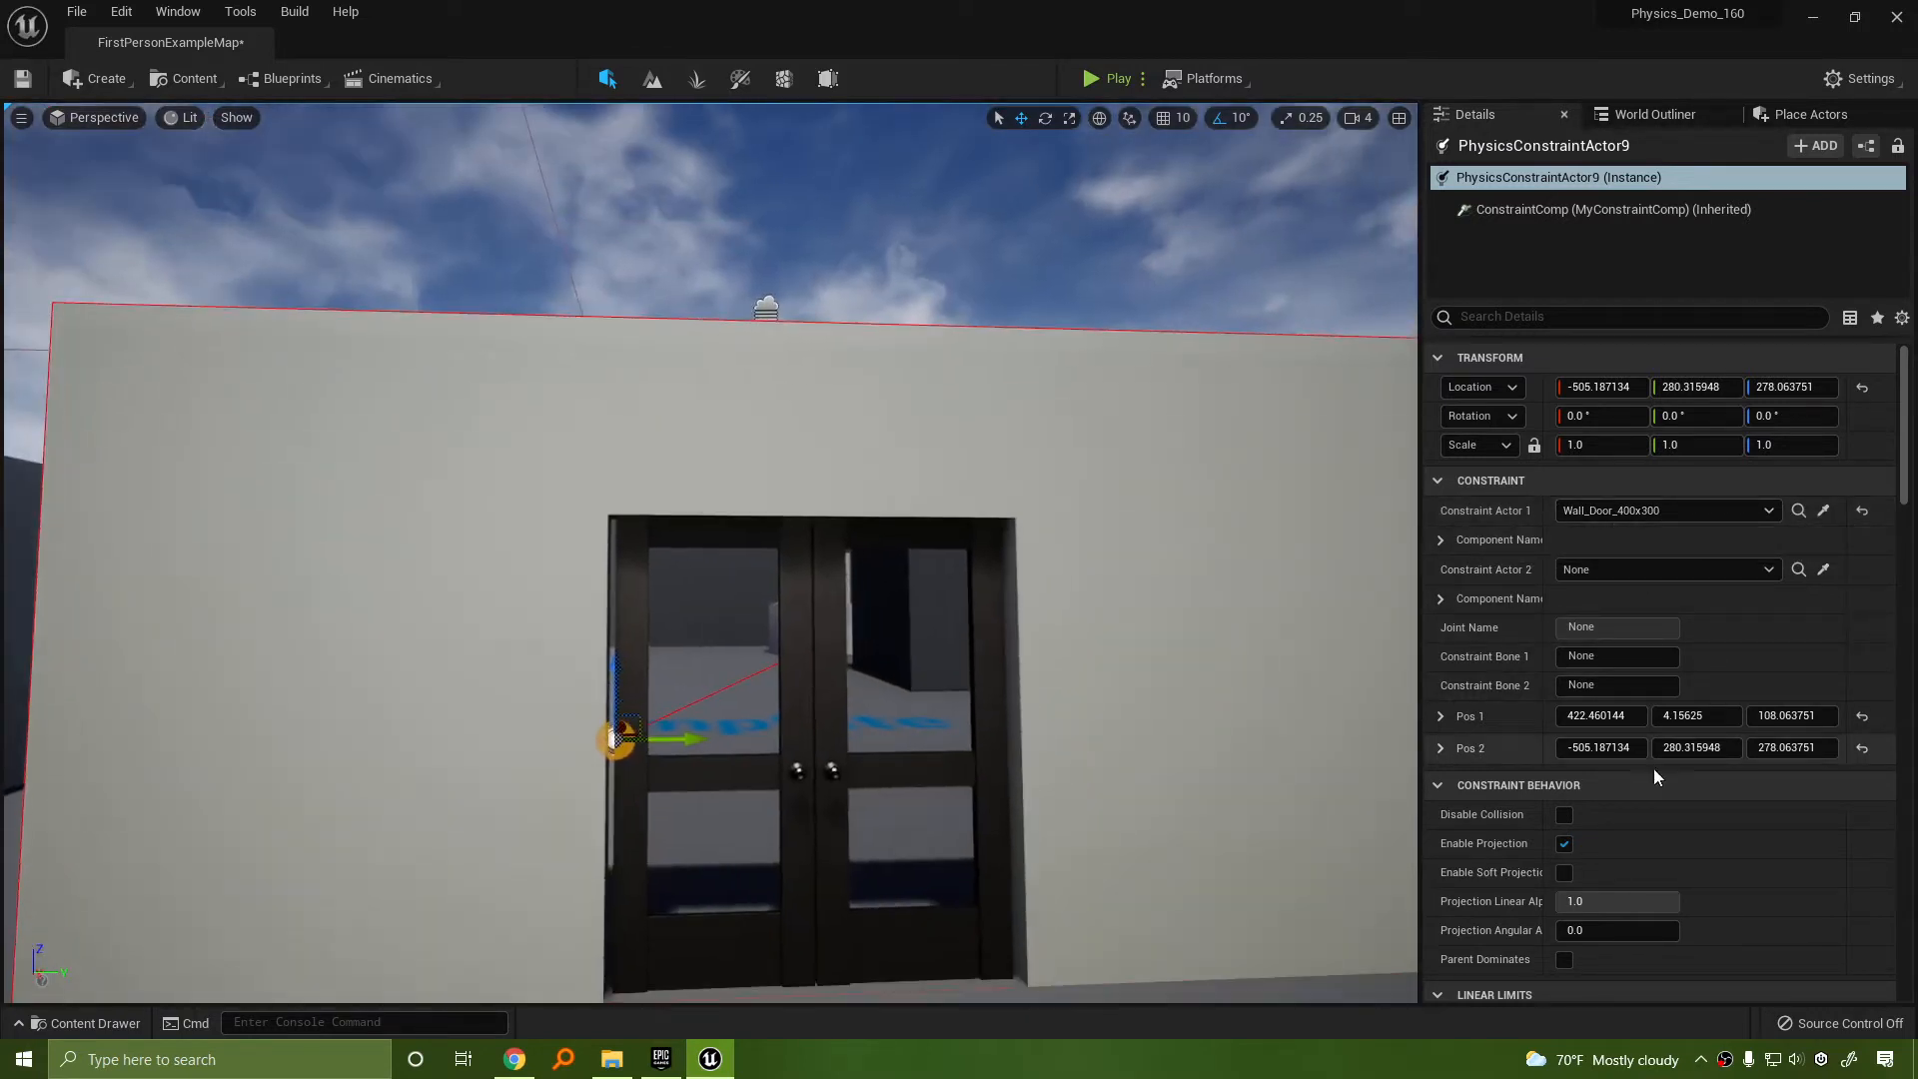
click(1627, 714)
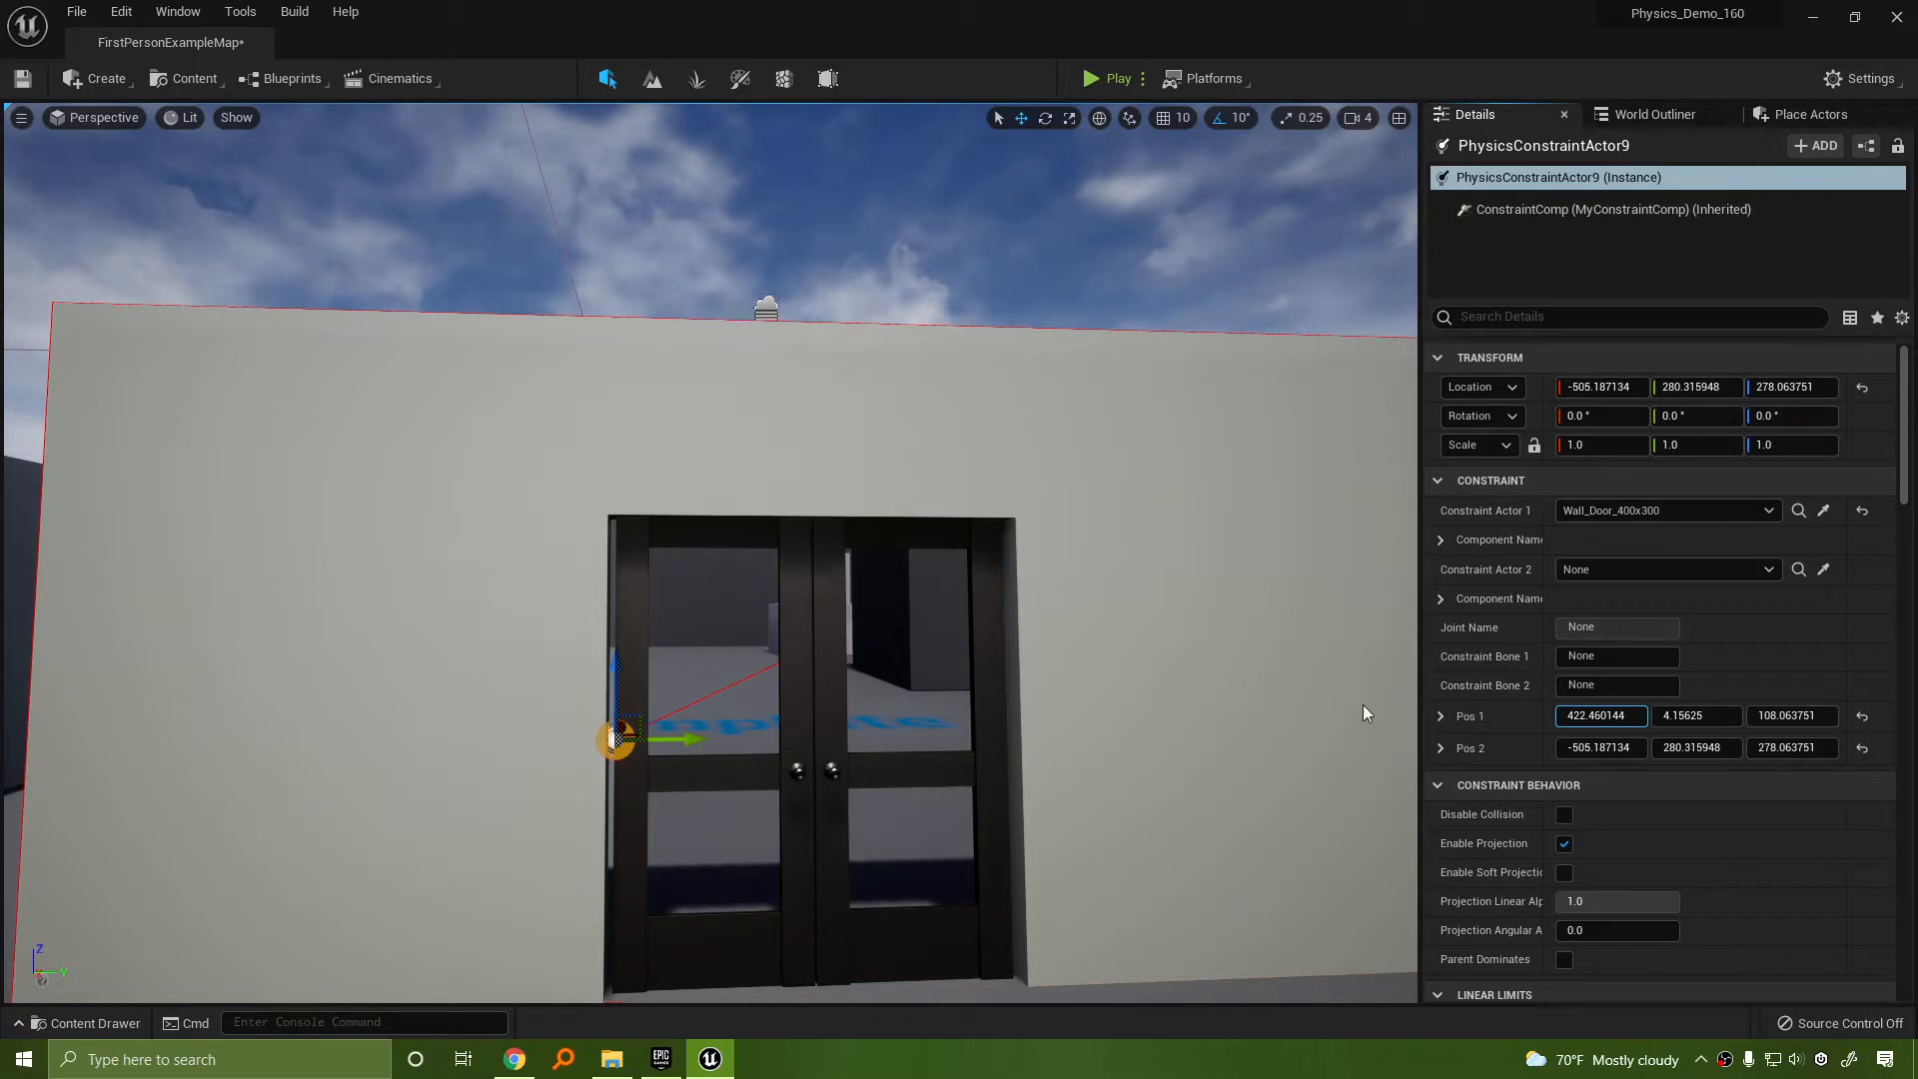
right_drag(1363, 705, 1371, 739)
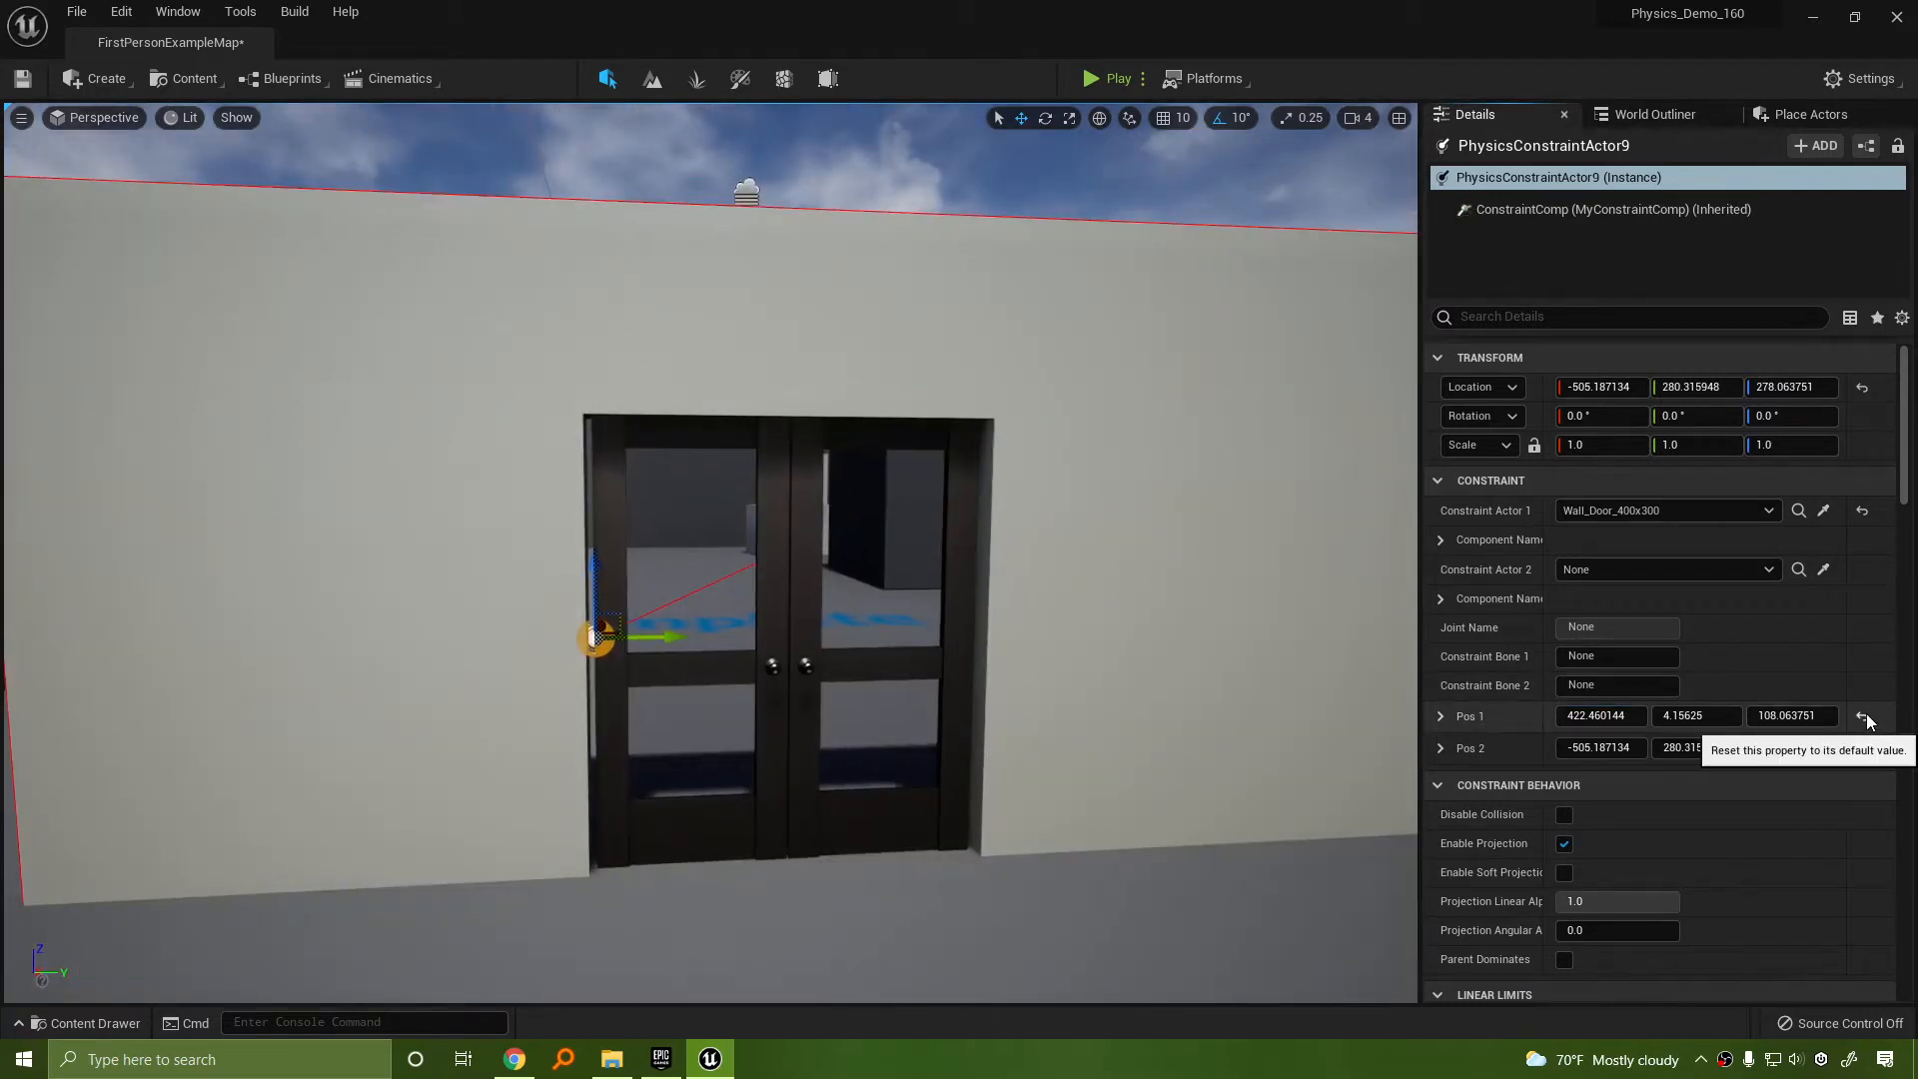
click(1440, 716)
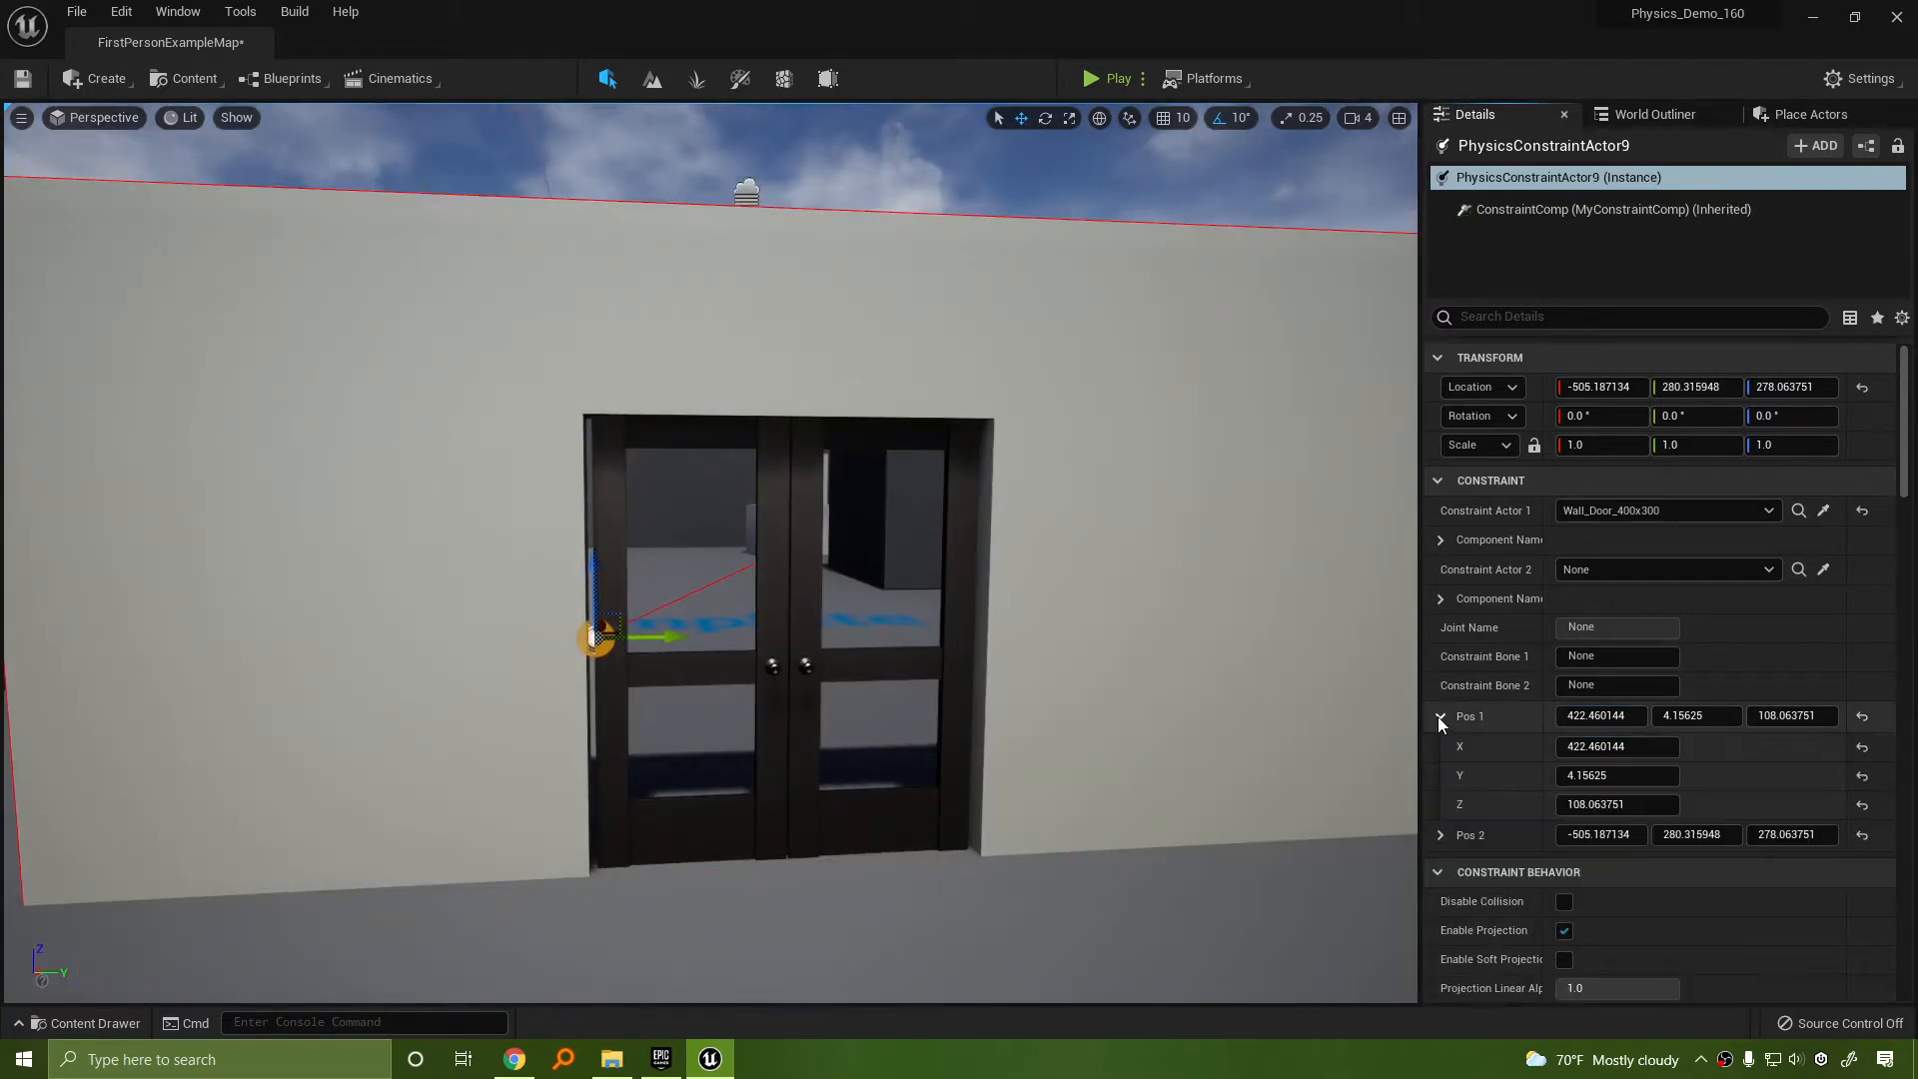
click(1618, 748)
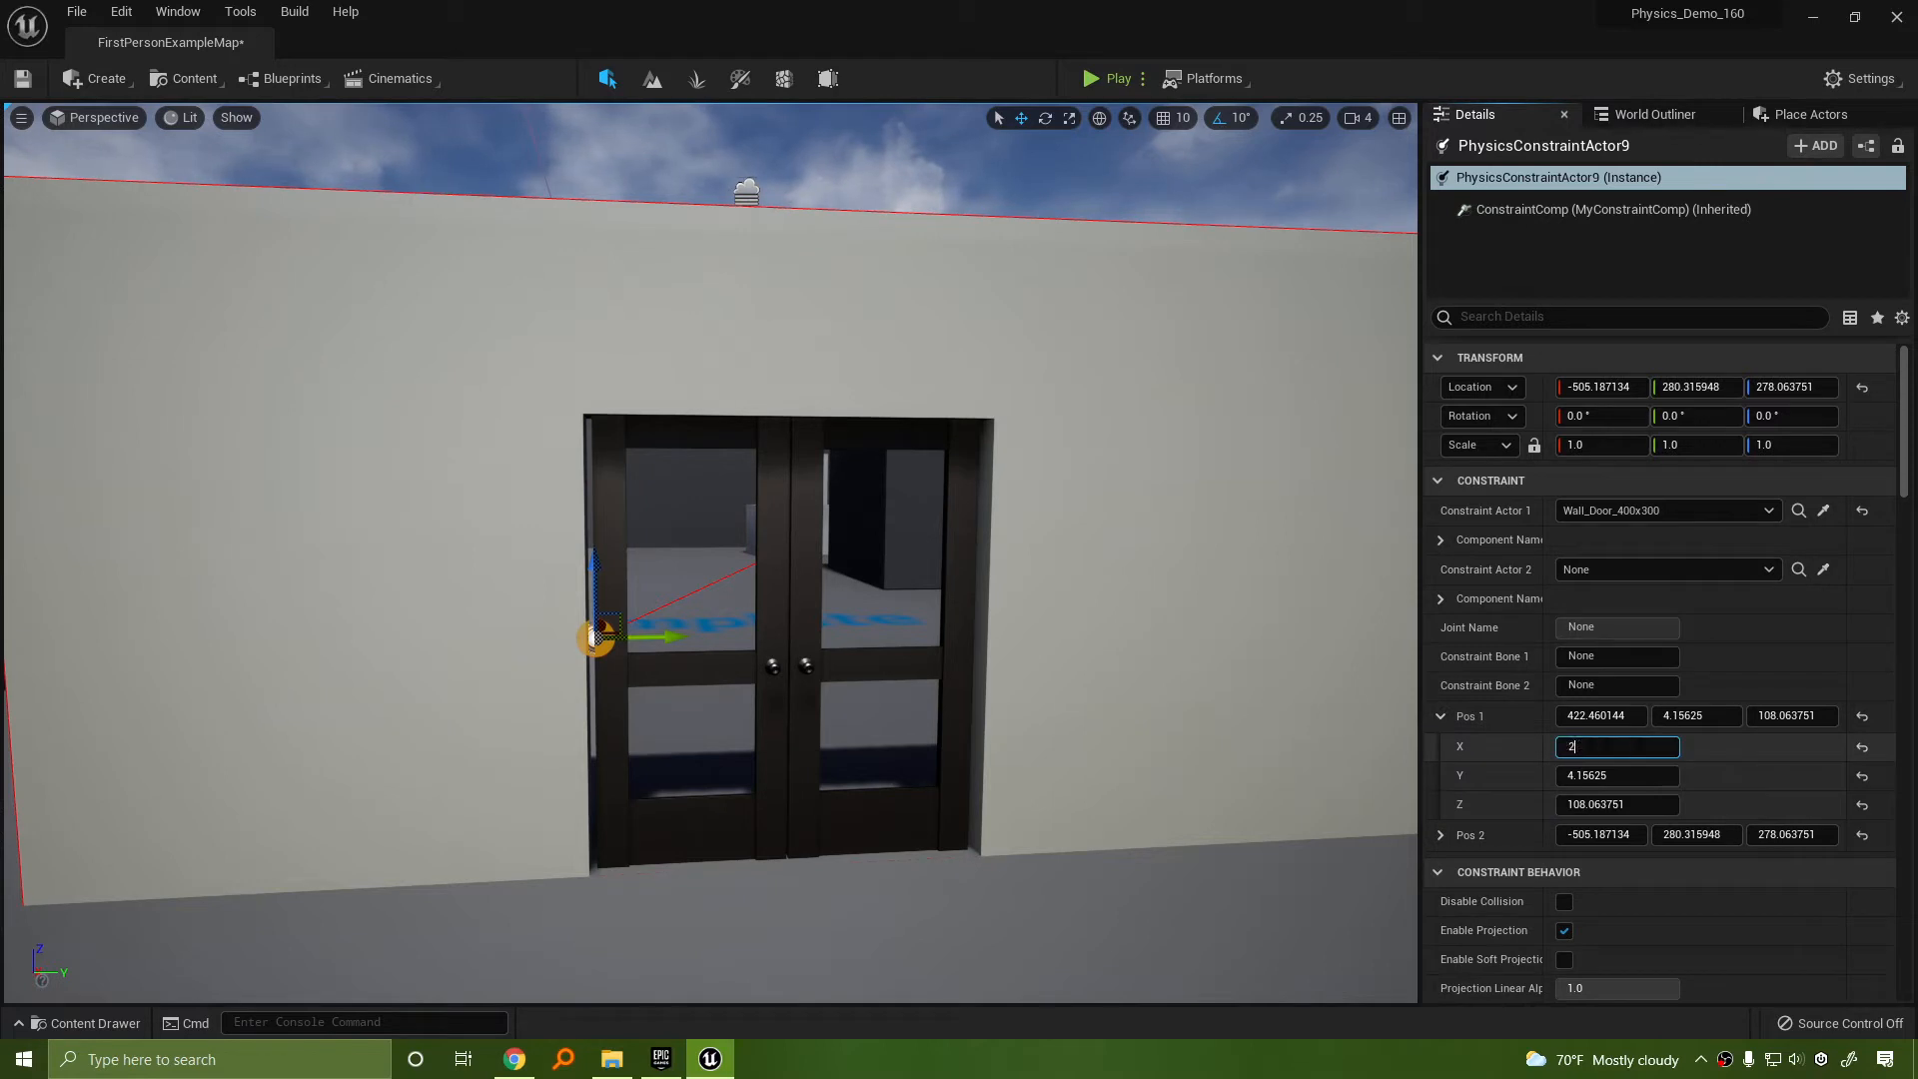
click(1862, 511)
Examine the wall and physics constraint from the other side of the doors, including the actors available for Constraint Actor 1
key(s)
right_drag(710, 552, 208, 562)
key(w)
key(s)
mouse_move(909, 559)
right_down()
mouse_move(984, 559)
mouse_move(869, 591)
mouse_move(919, 594)
right_up()
key(s)
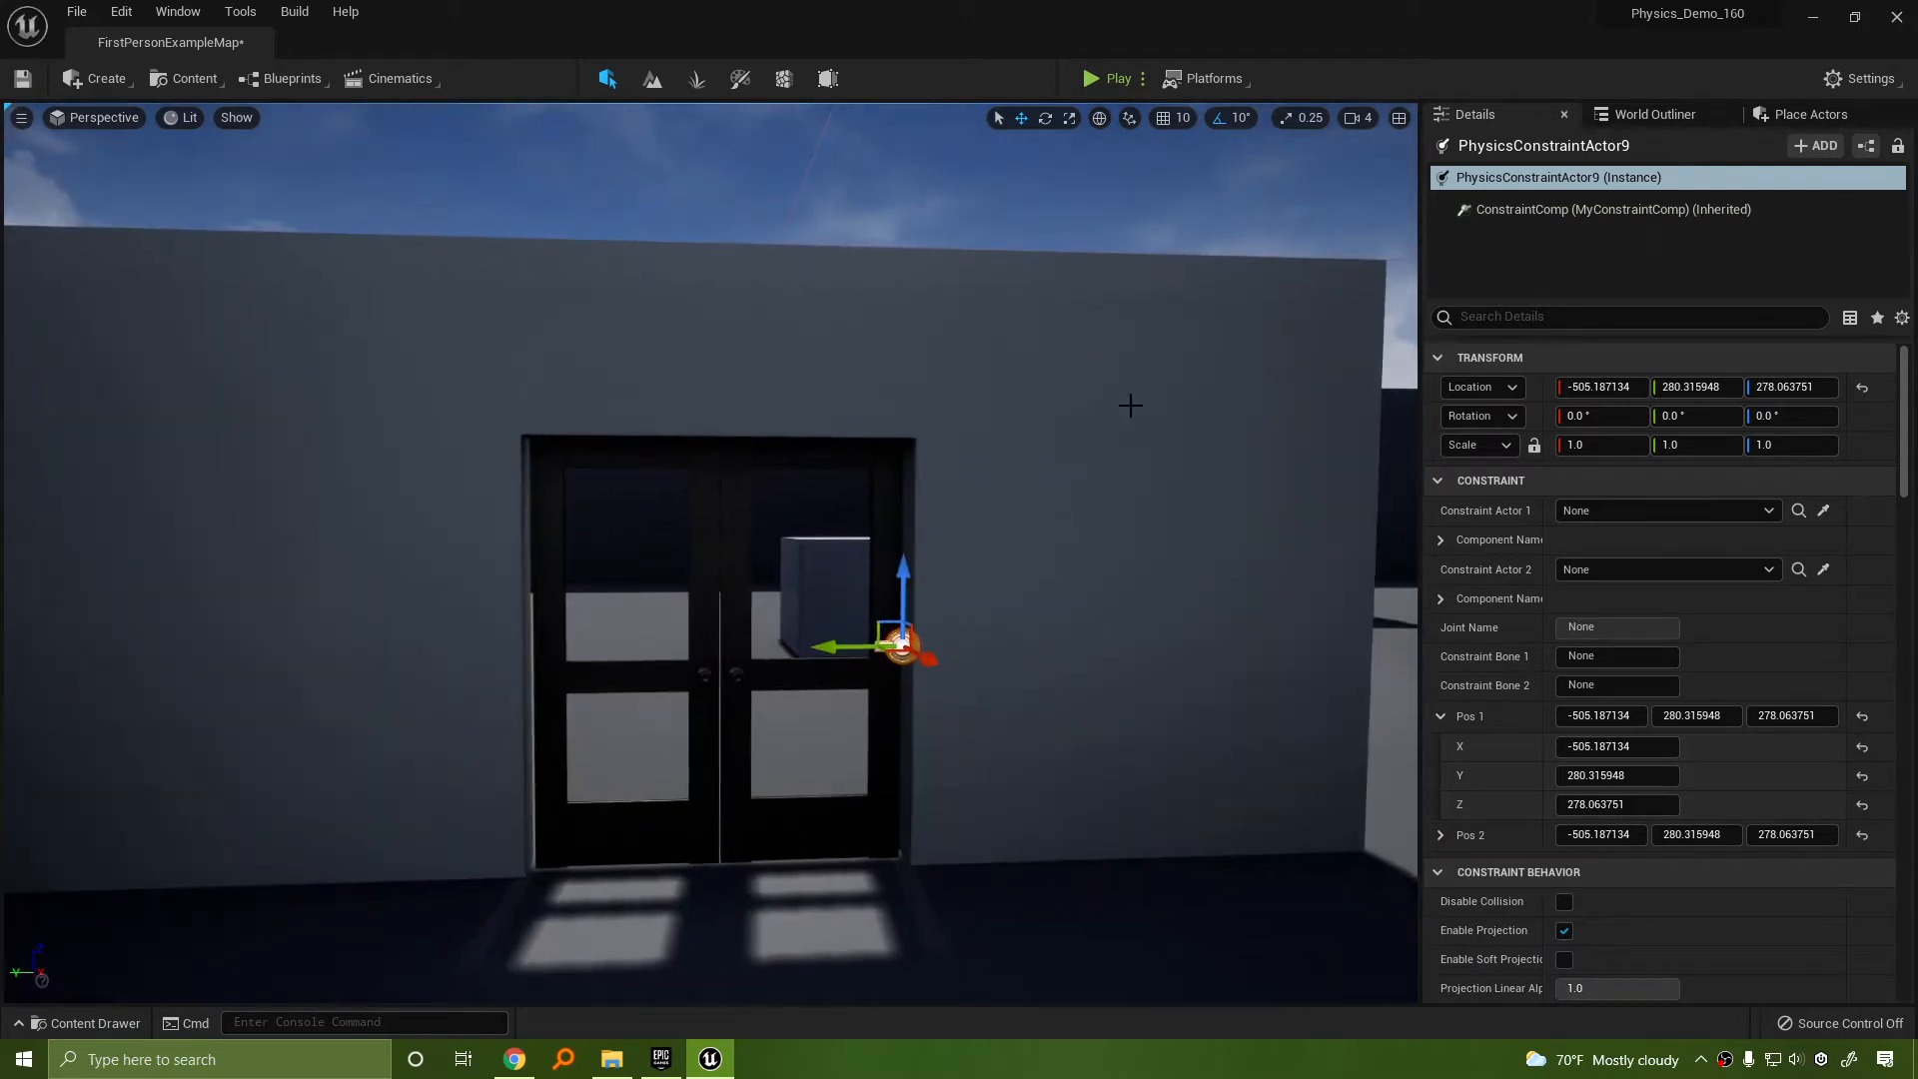
click(966, 383)
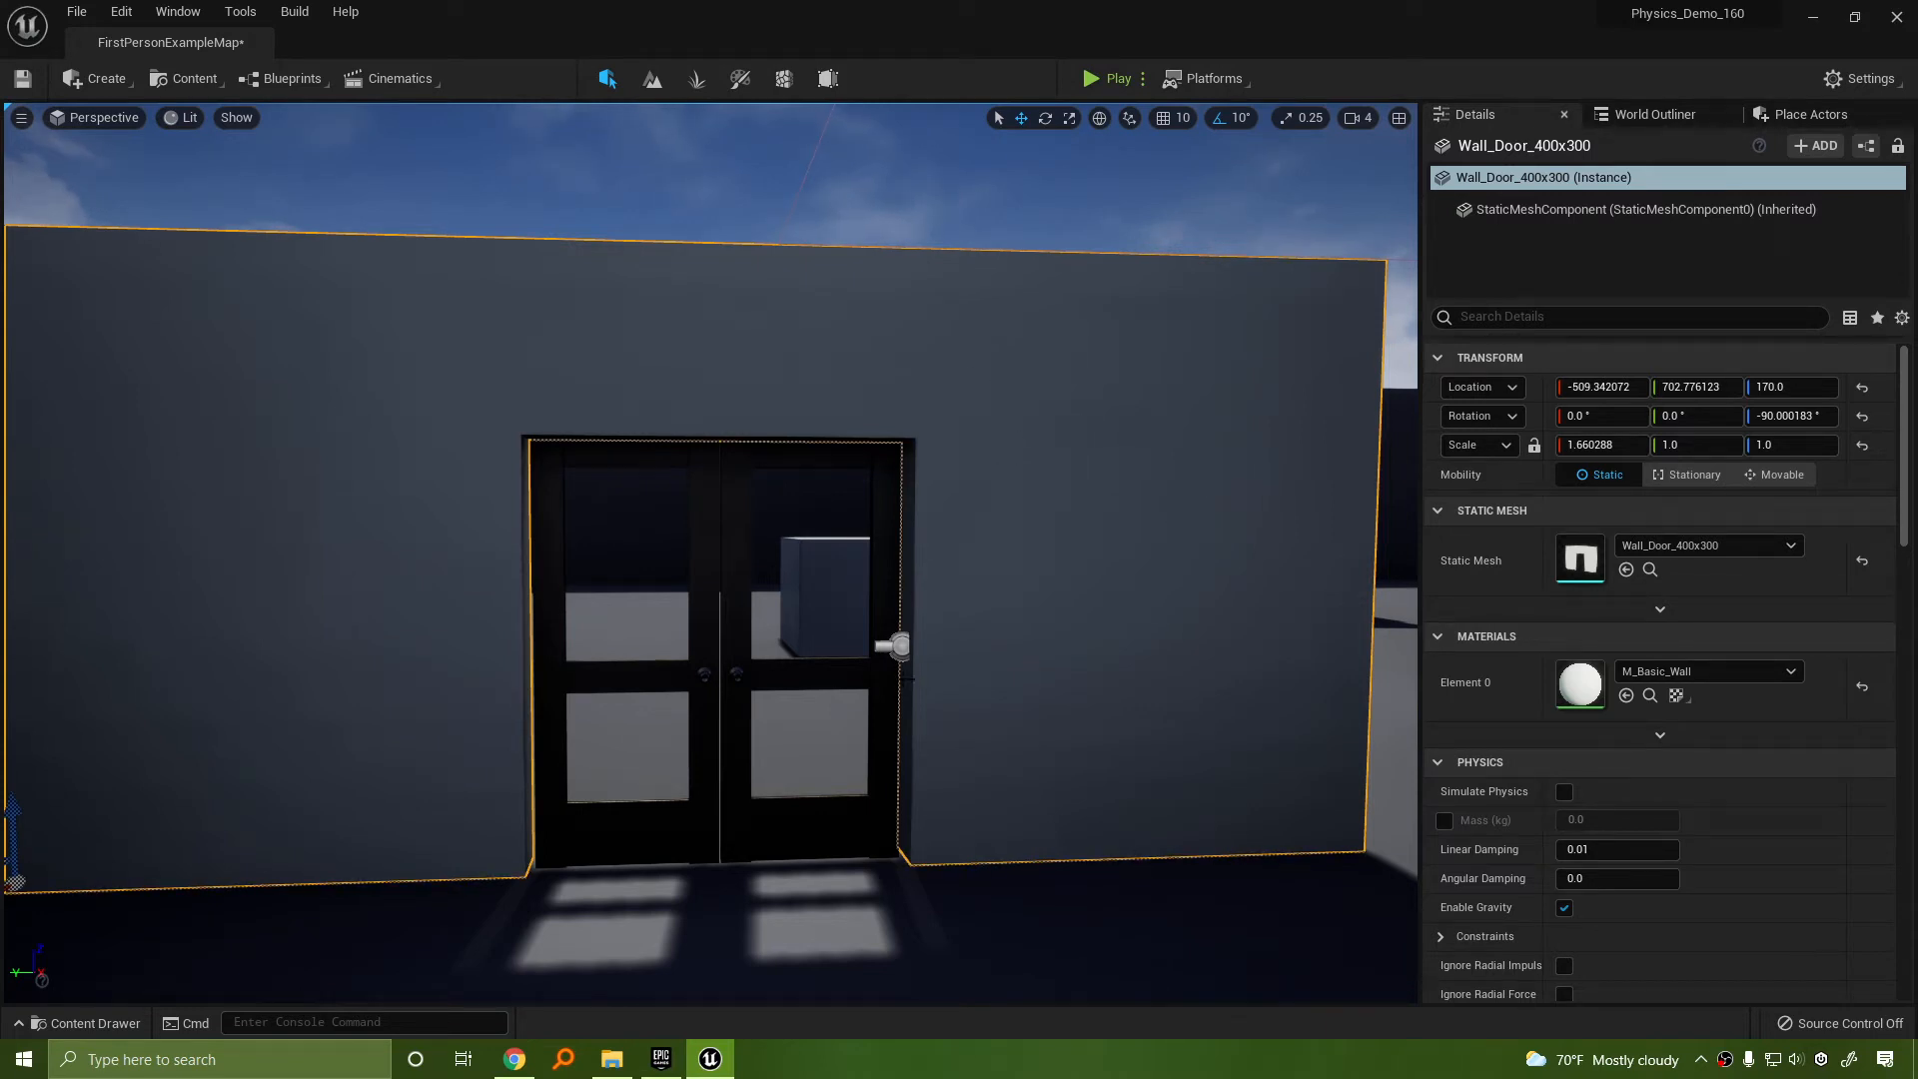
click(896, 646)
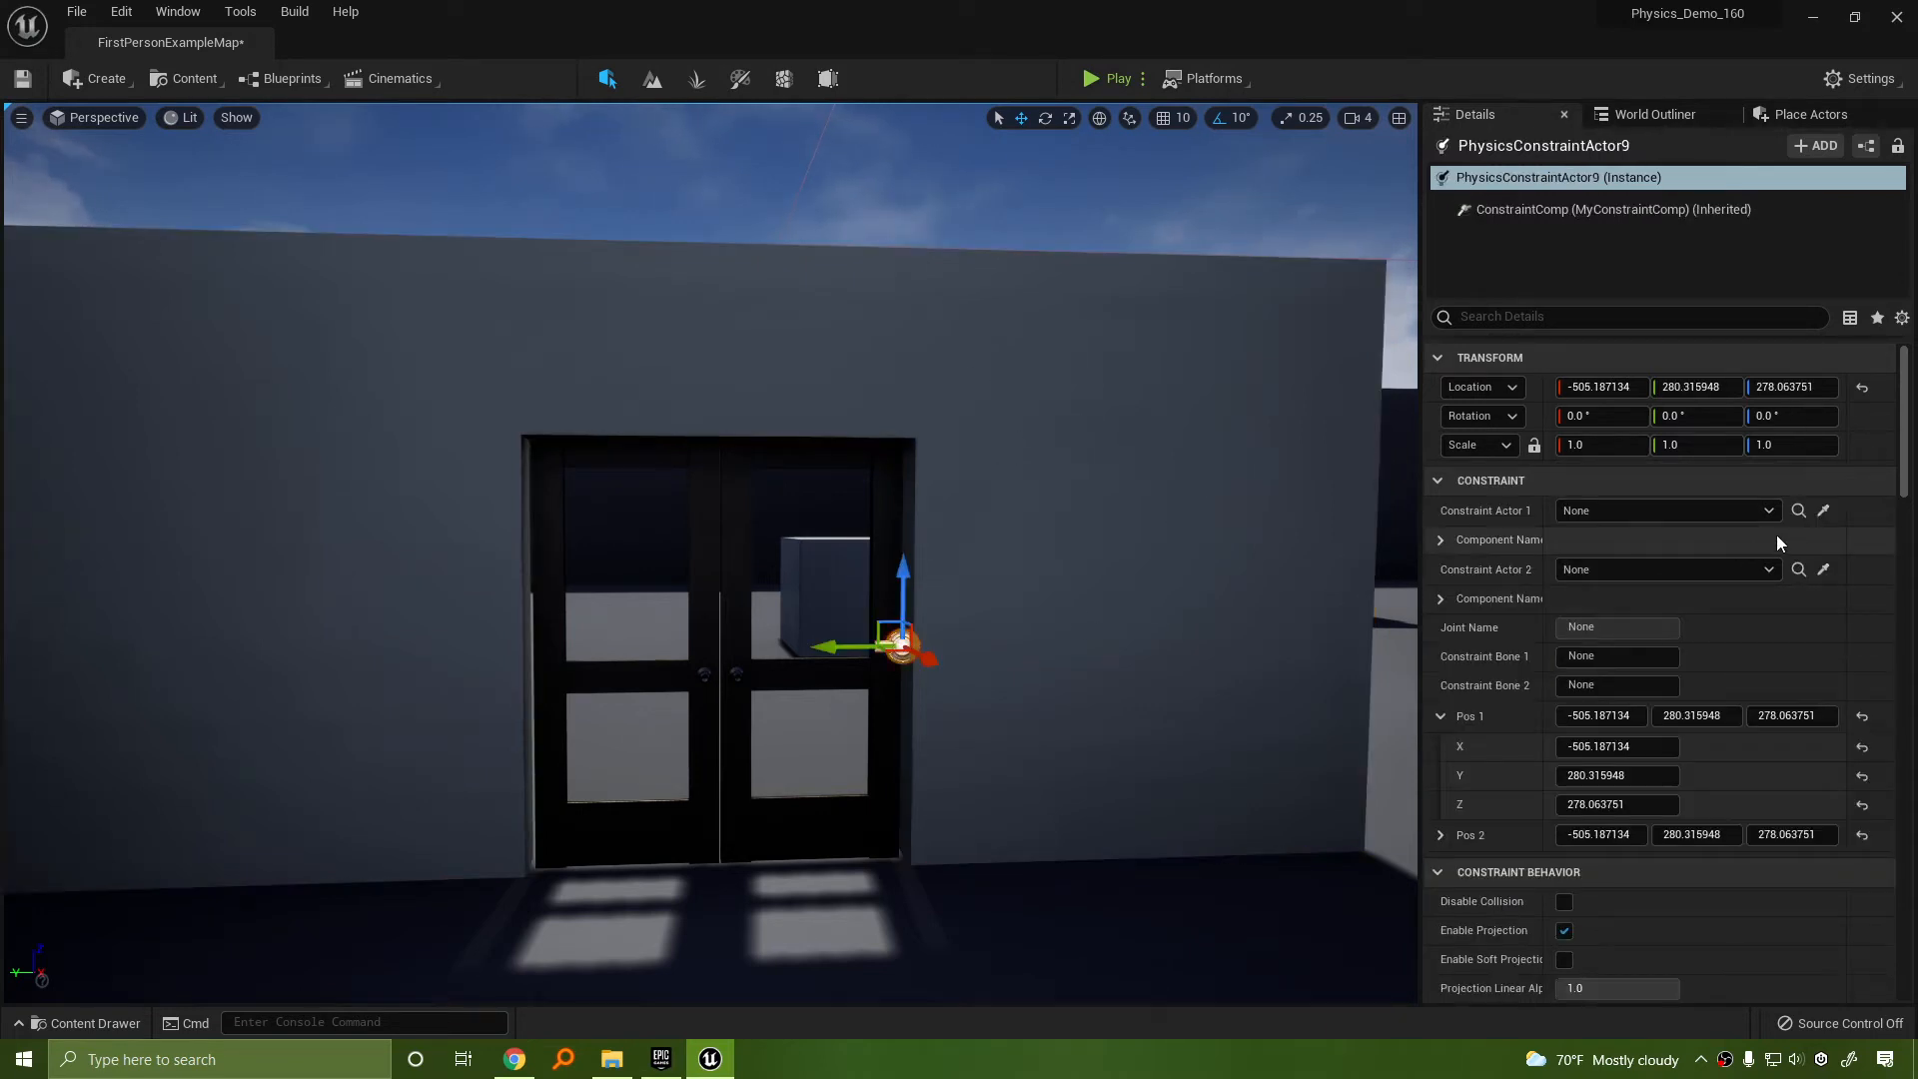
click(1667, 511)
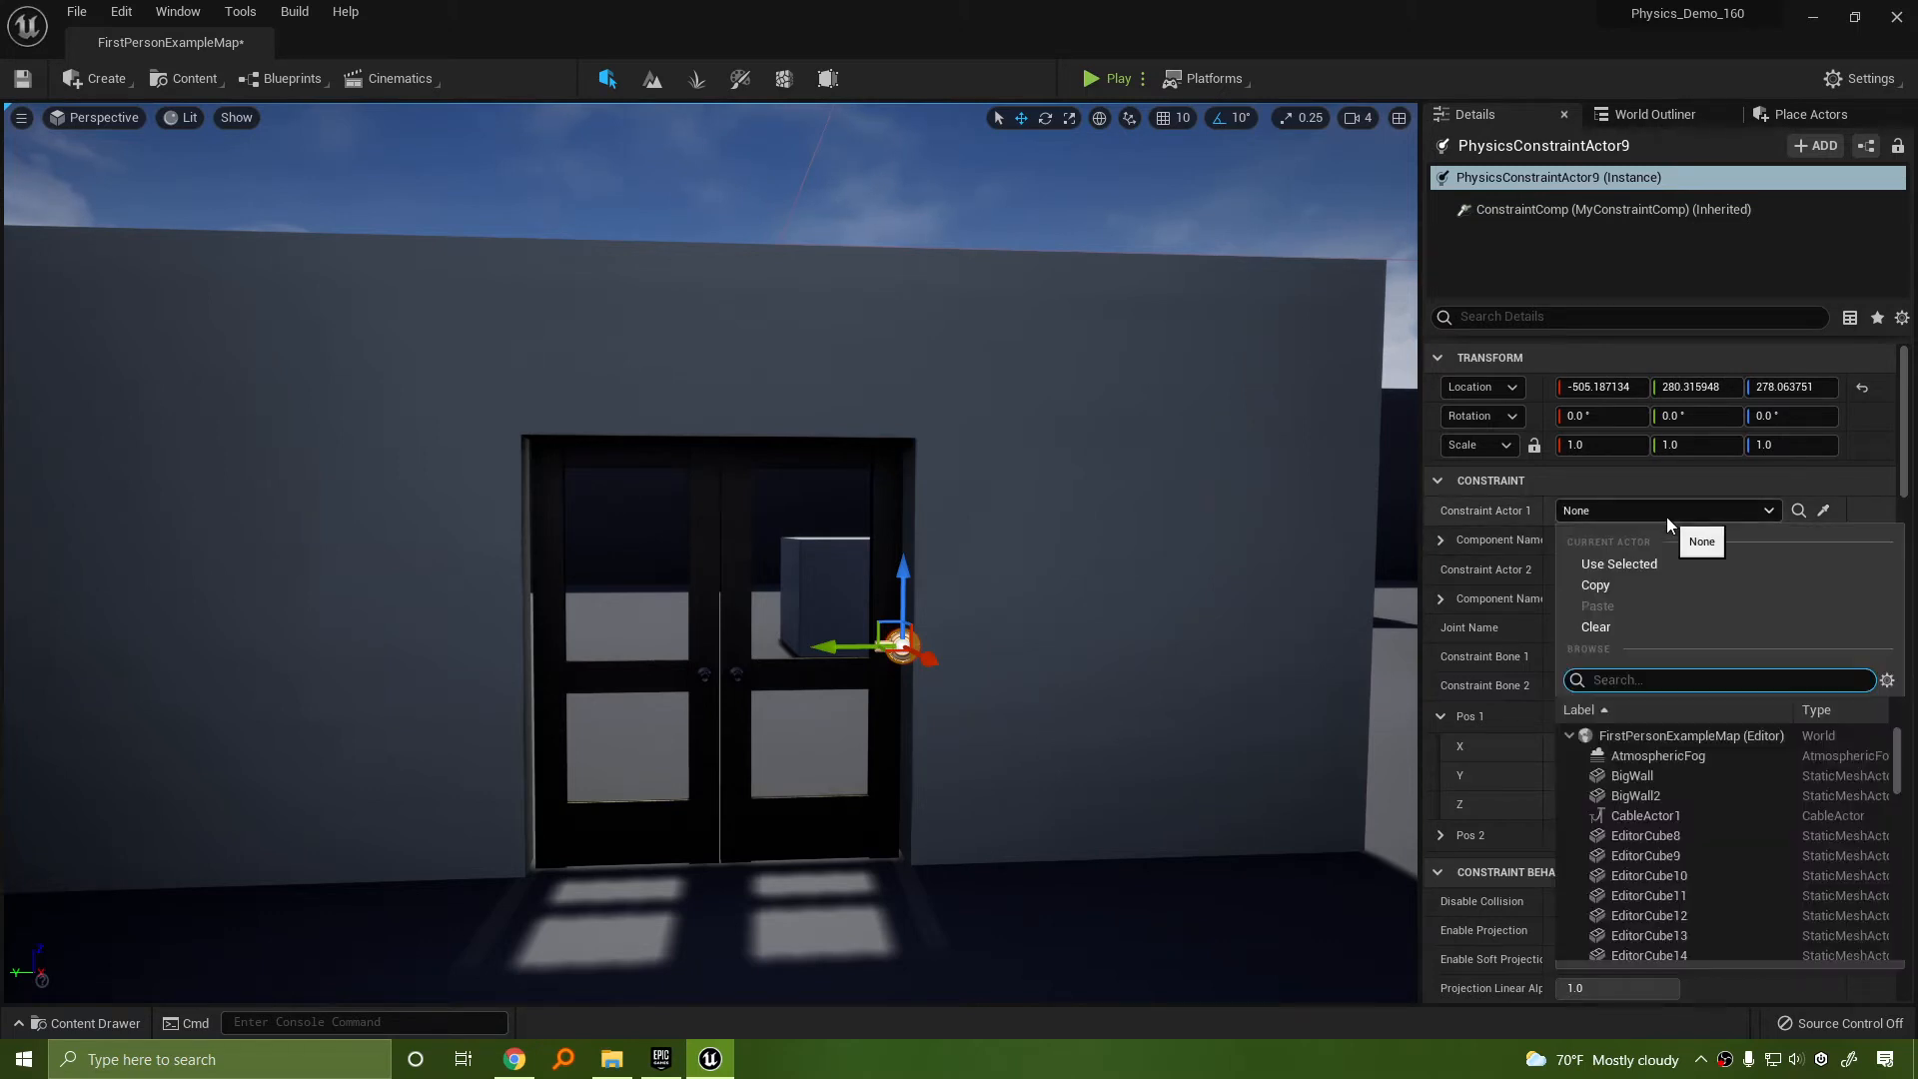
click(1667, 512)
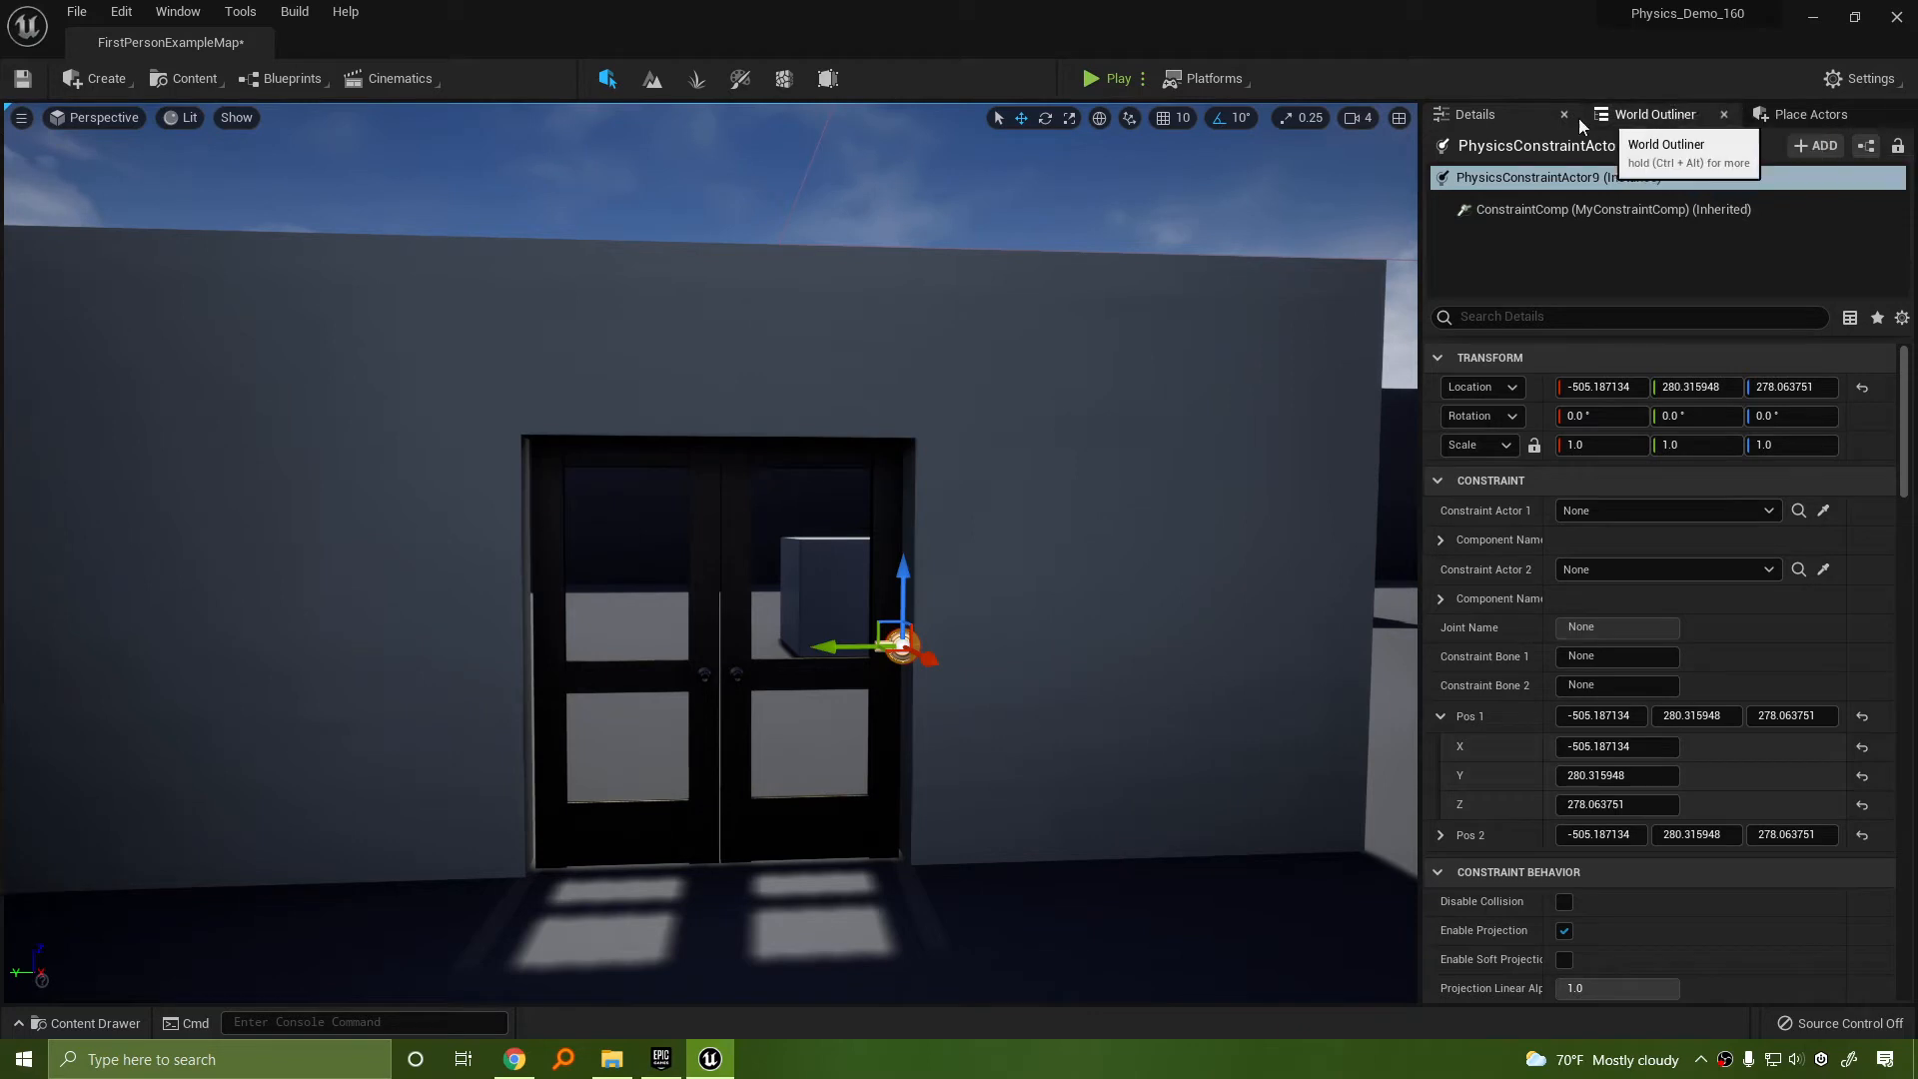
Place a Cube shape on the floor in front of the wall beside the double doors and raise it clear of the ground
click(1811, 114)
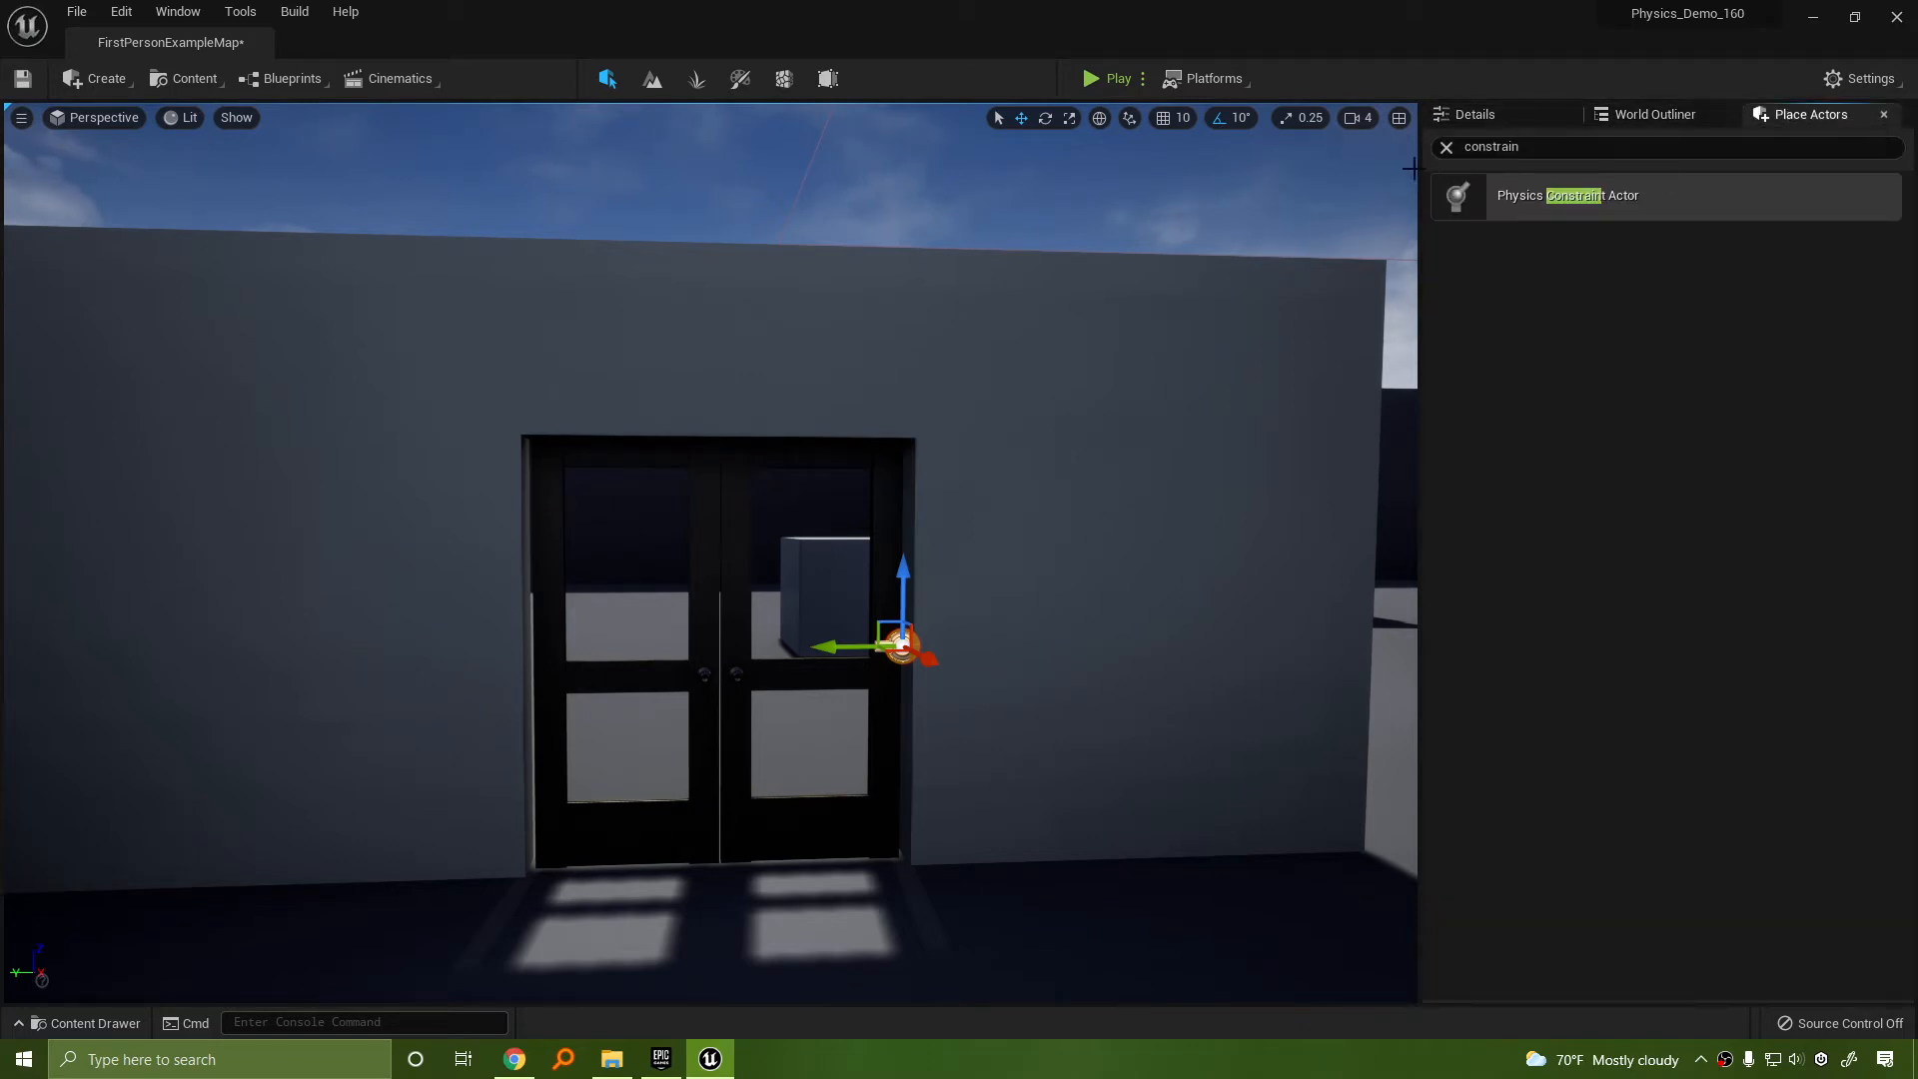
click(1531, 116)
click(1774, 124)
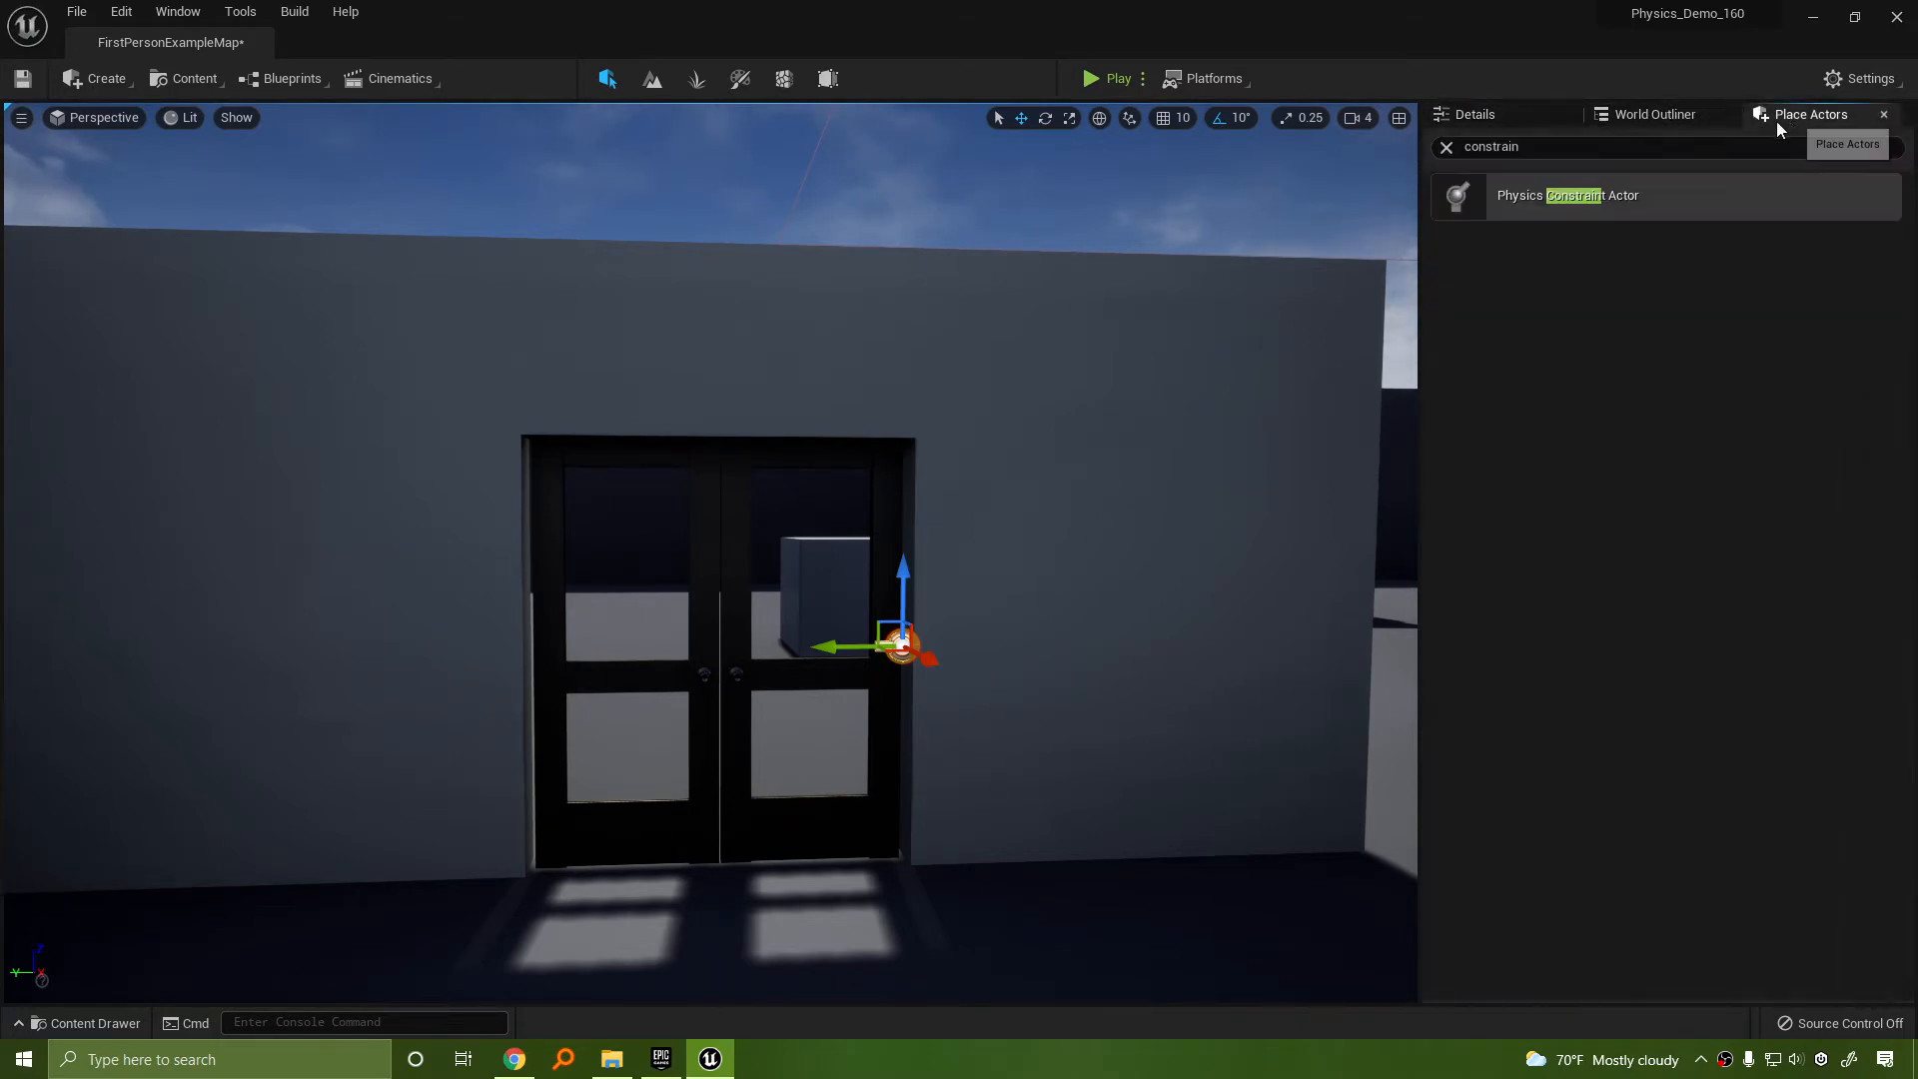
click(1446, 146)
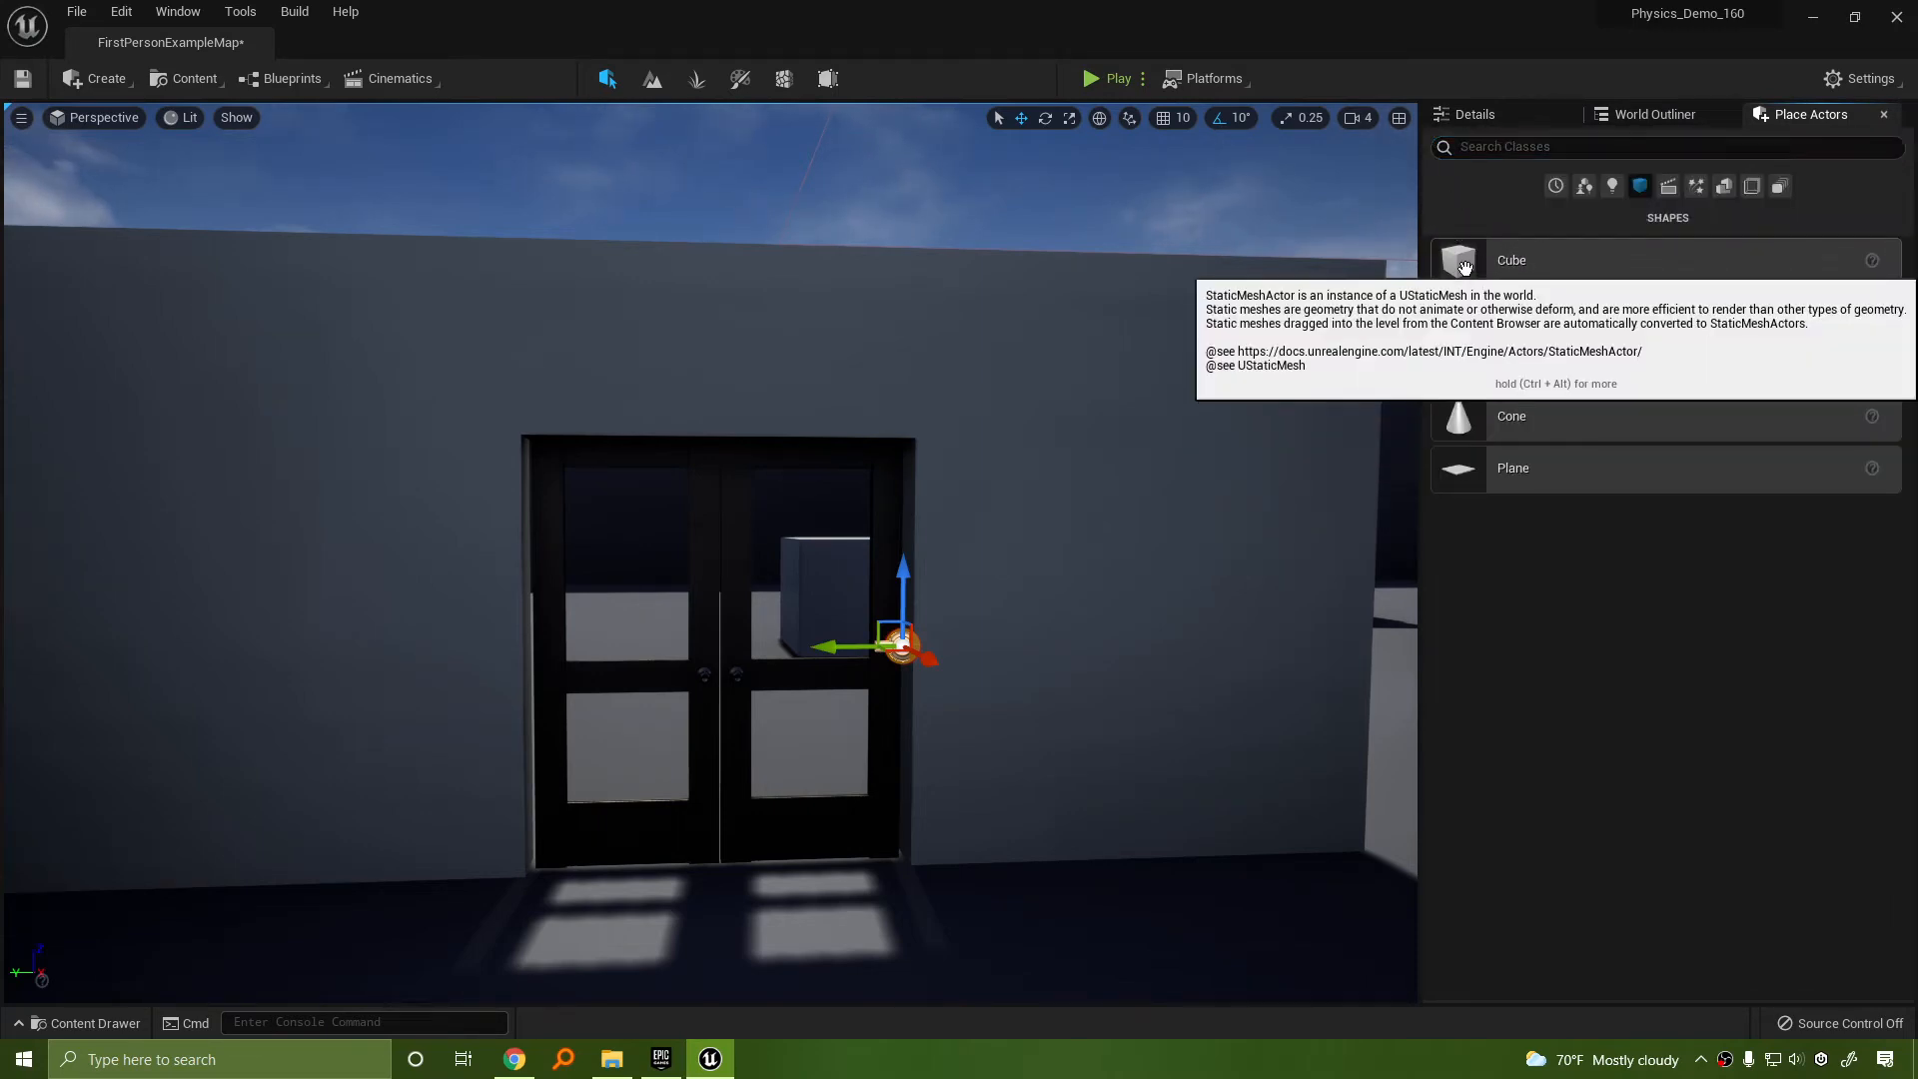
drag(1465, 266, 1059, 911)
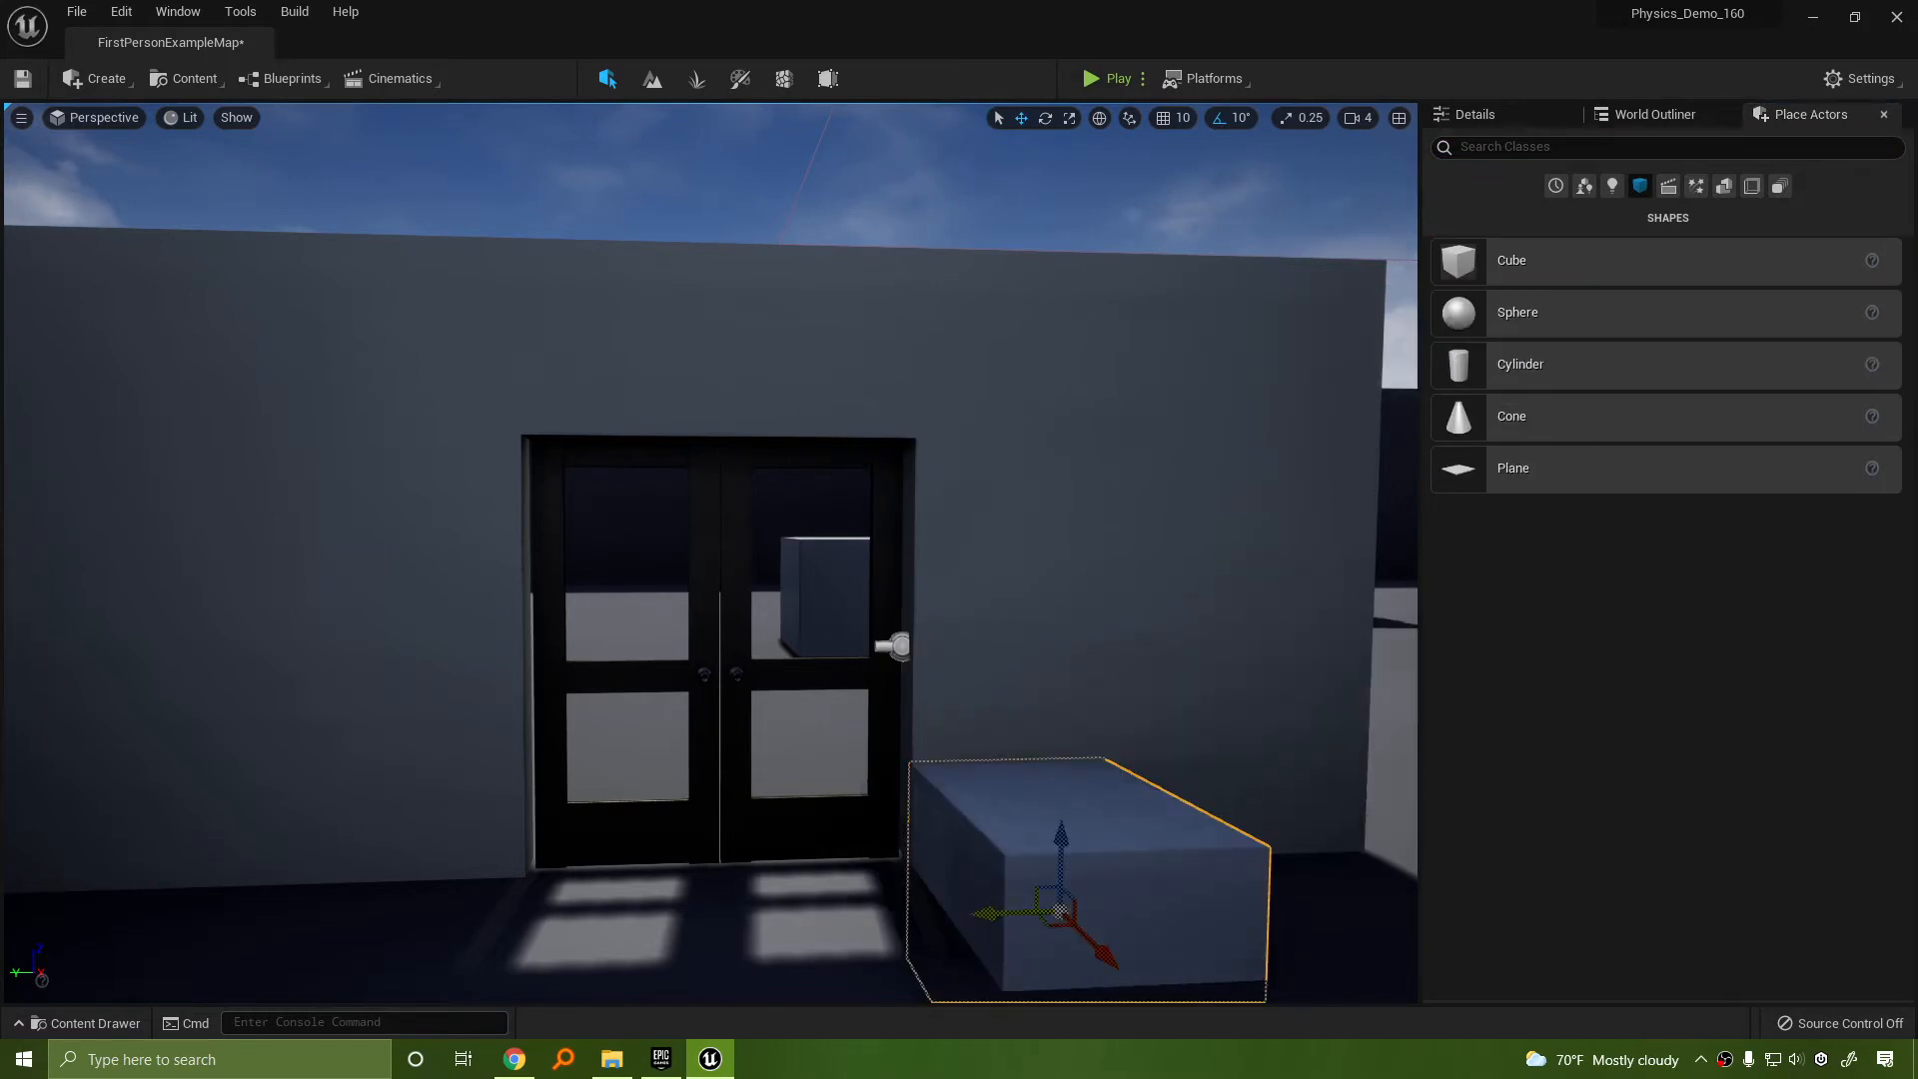
right_drag(785, 660, 959, 715)
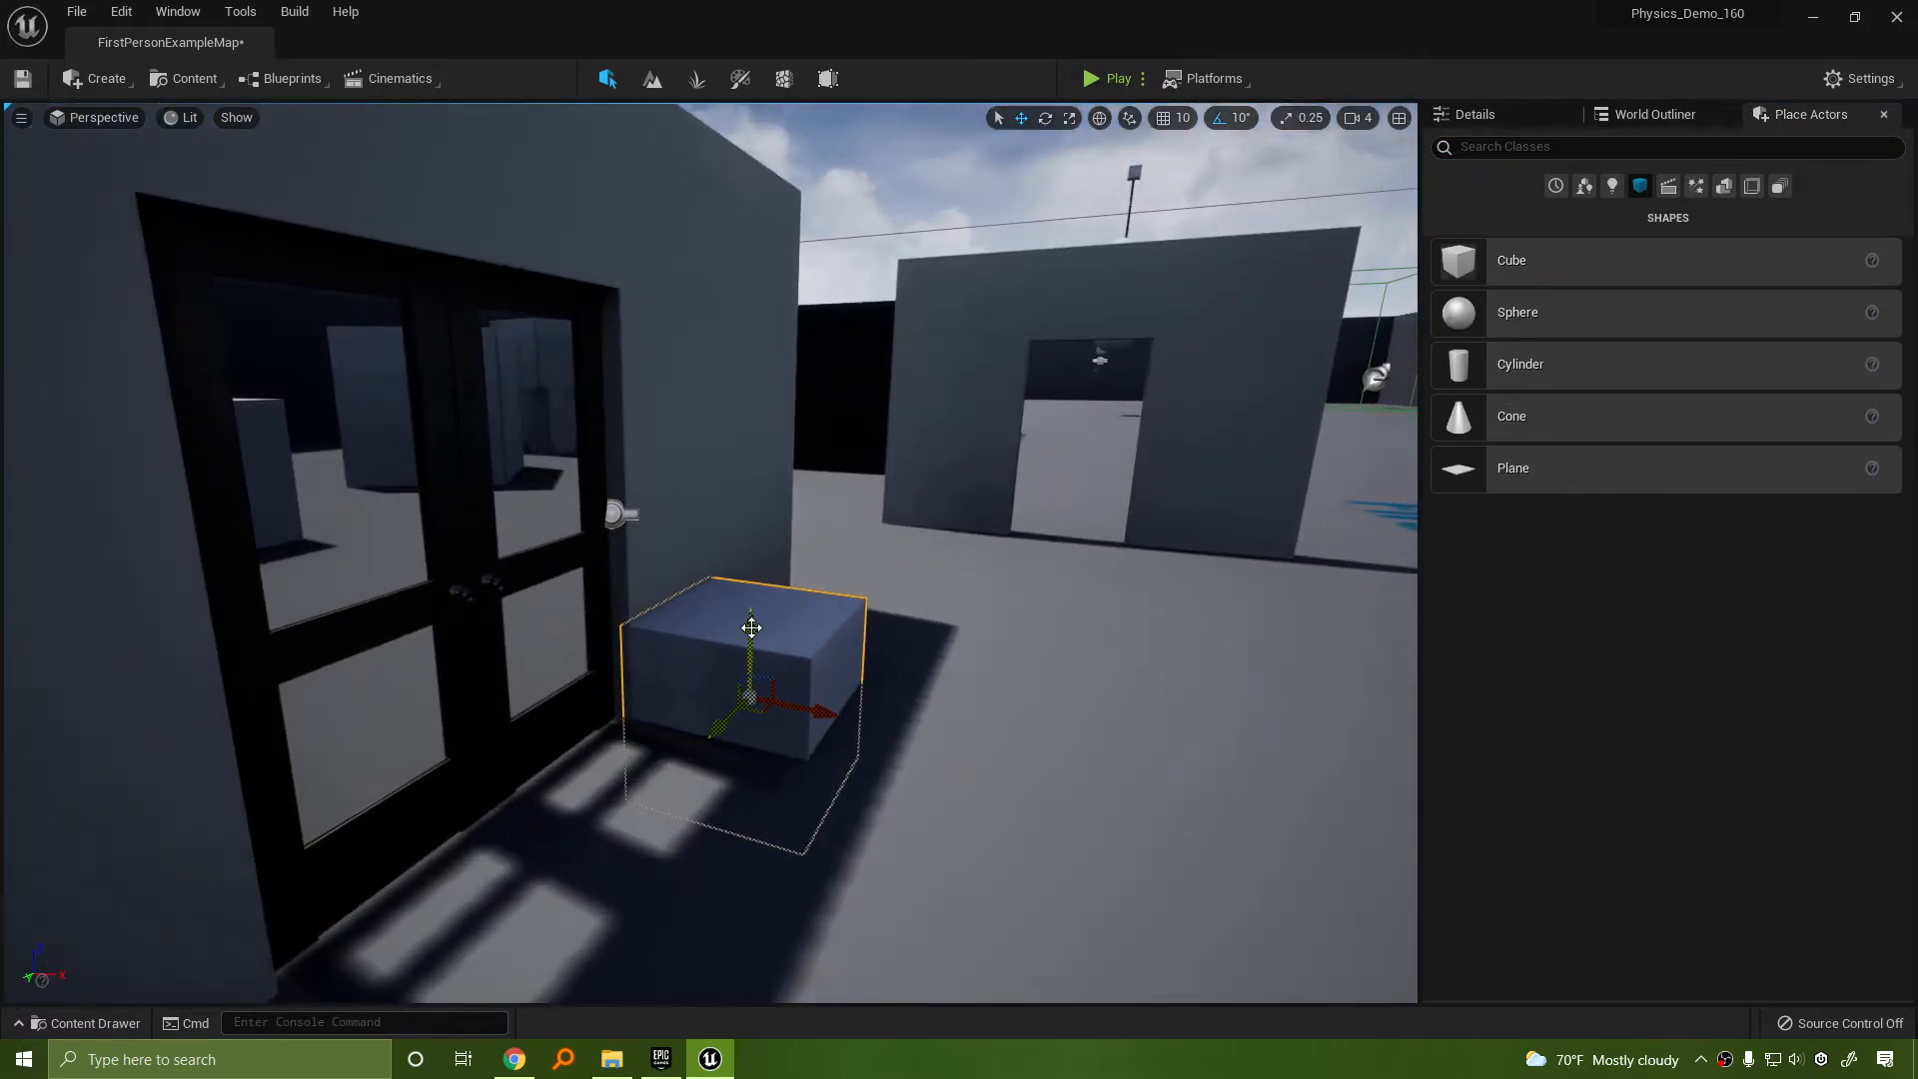
drag(752, 628, 761, 345)
key(ctrl+z)
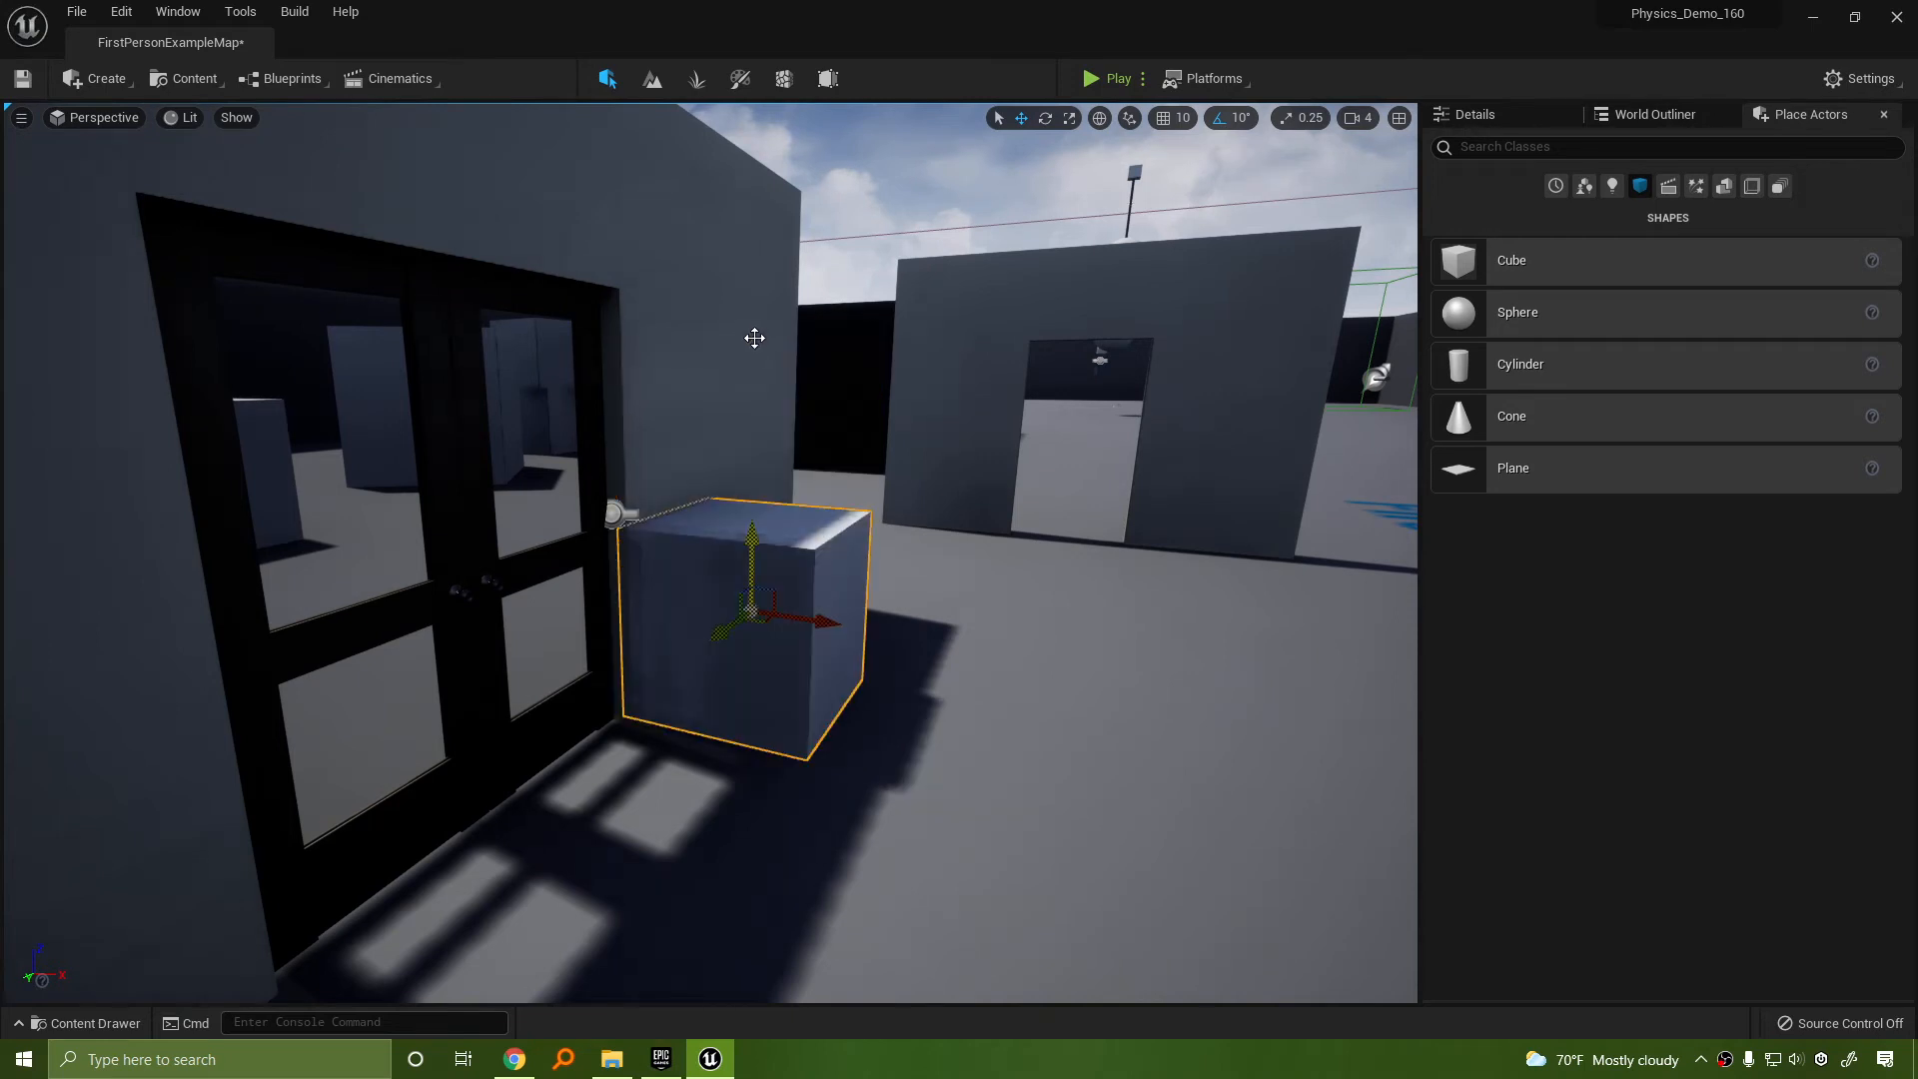
Scale the cube into a thin upright post, about 0.045 in X, 0.08 in Y and 2.43 in Z, lifting it above the floor
click(1475, 114)
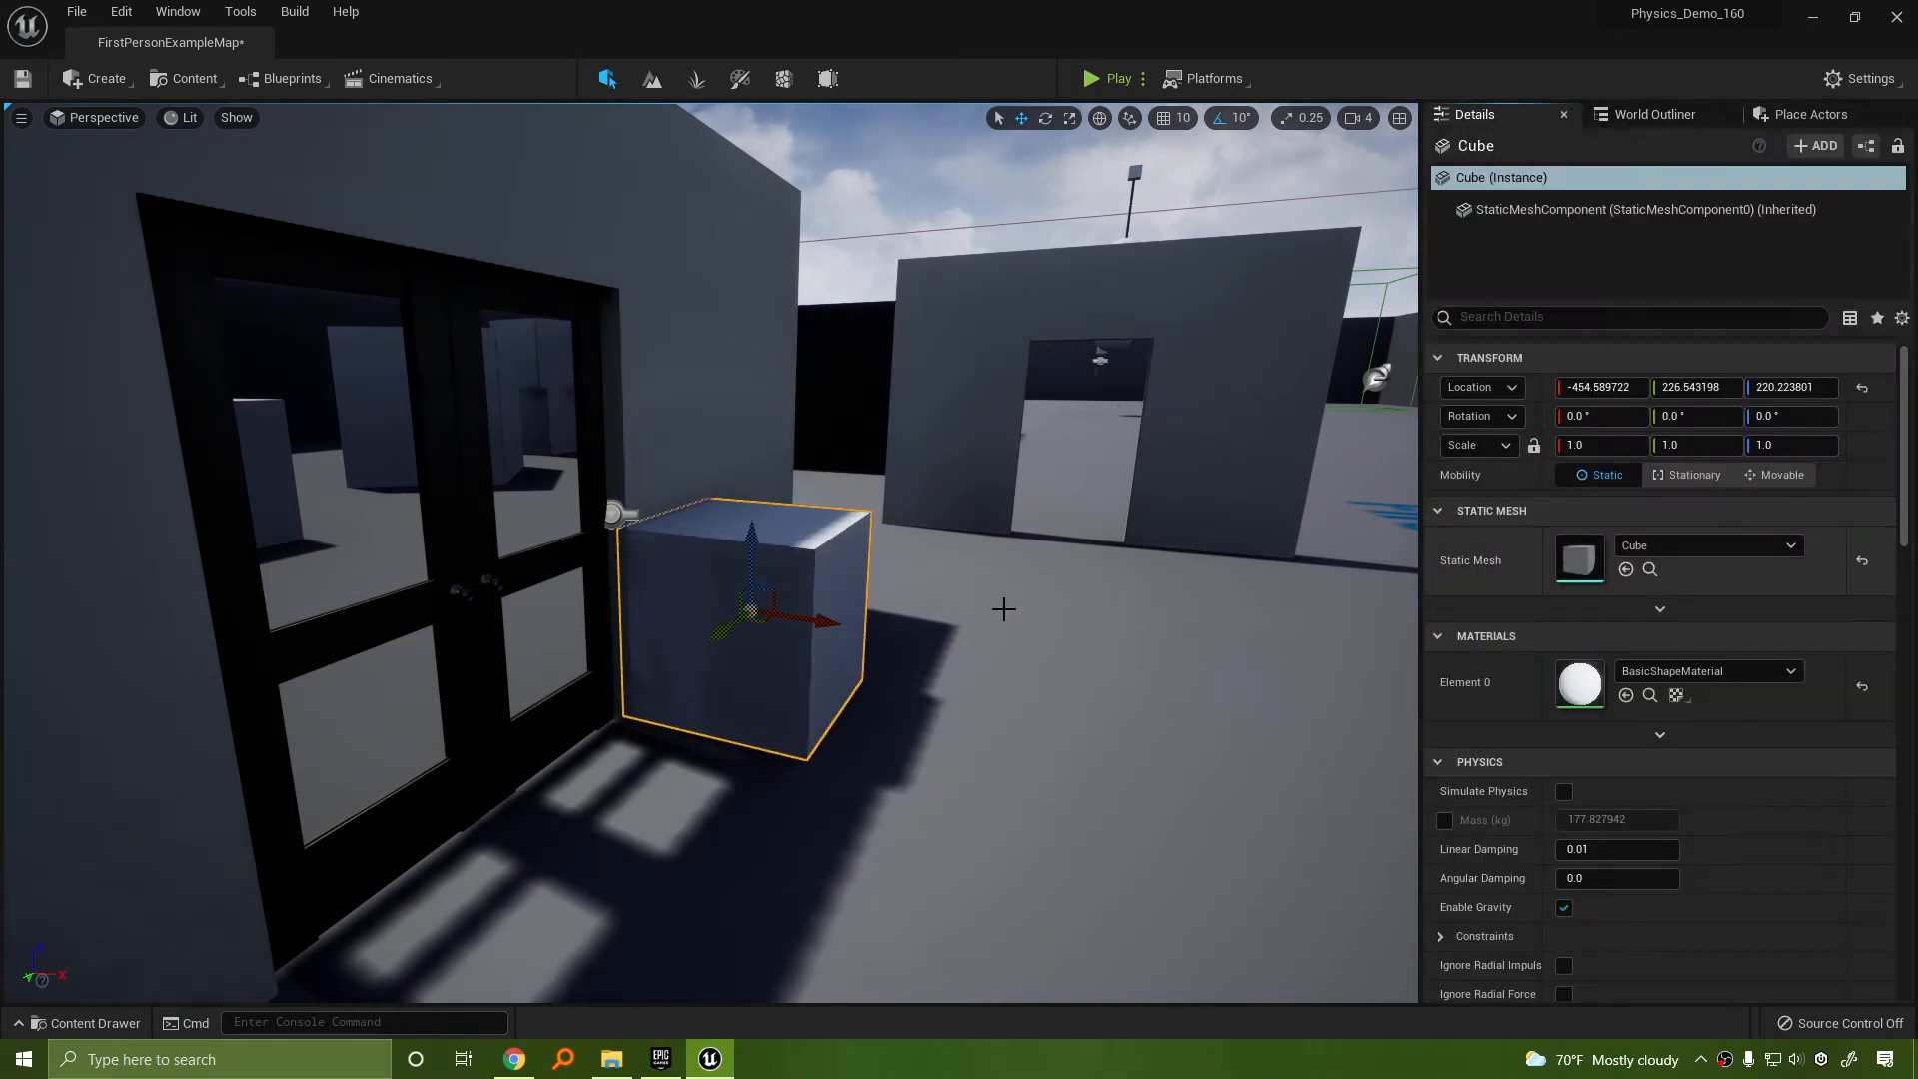
right_drag(1006, 603, 912, 606)
drag(815, 579, 730, 575)
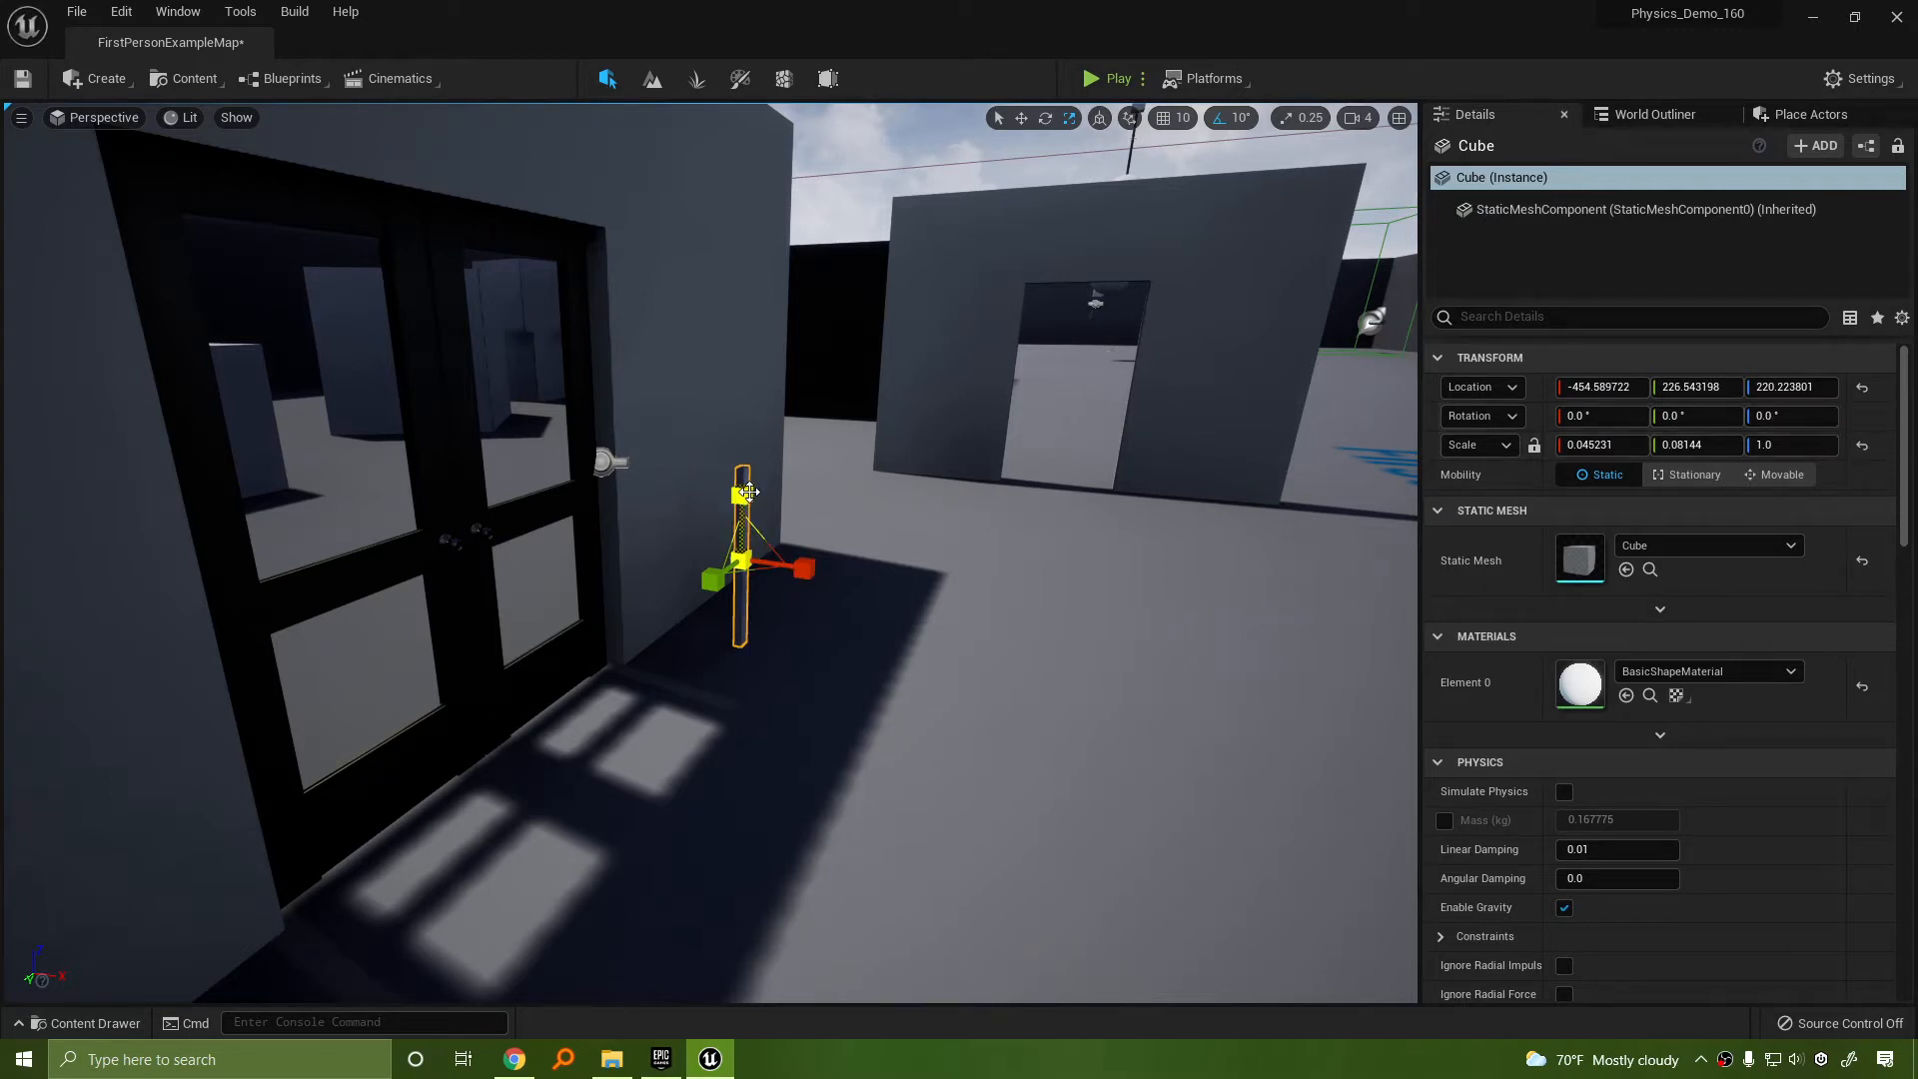
drag(750, 492, 744, 307)
key(w)
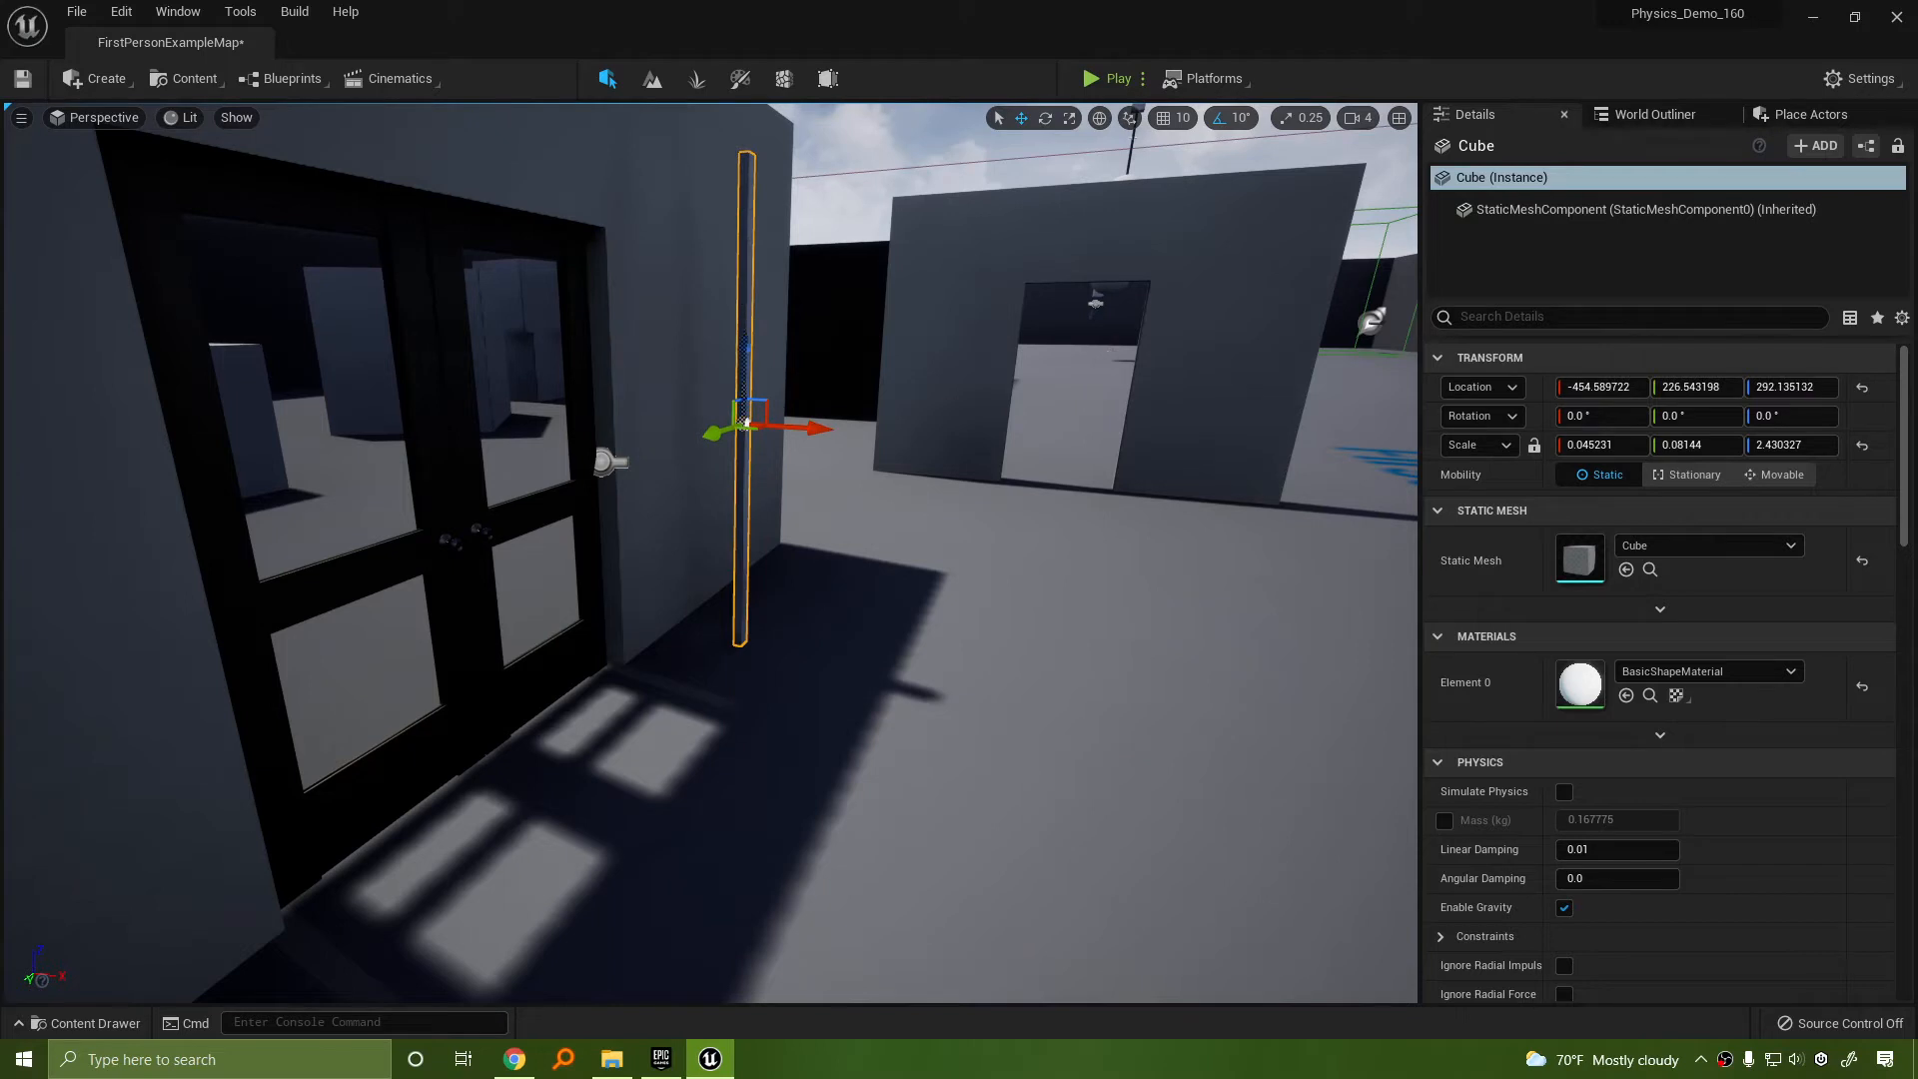
Move the post along X up to the wall and thicken its X scale to about 0.072
drag(818, 428, 739, 424)
key(r)
right_drag(789, 487, 860, 500)
Slide the post along Y and X into the door opening as a jamb, at about X -510, Y 276
key(w)
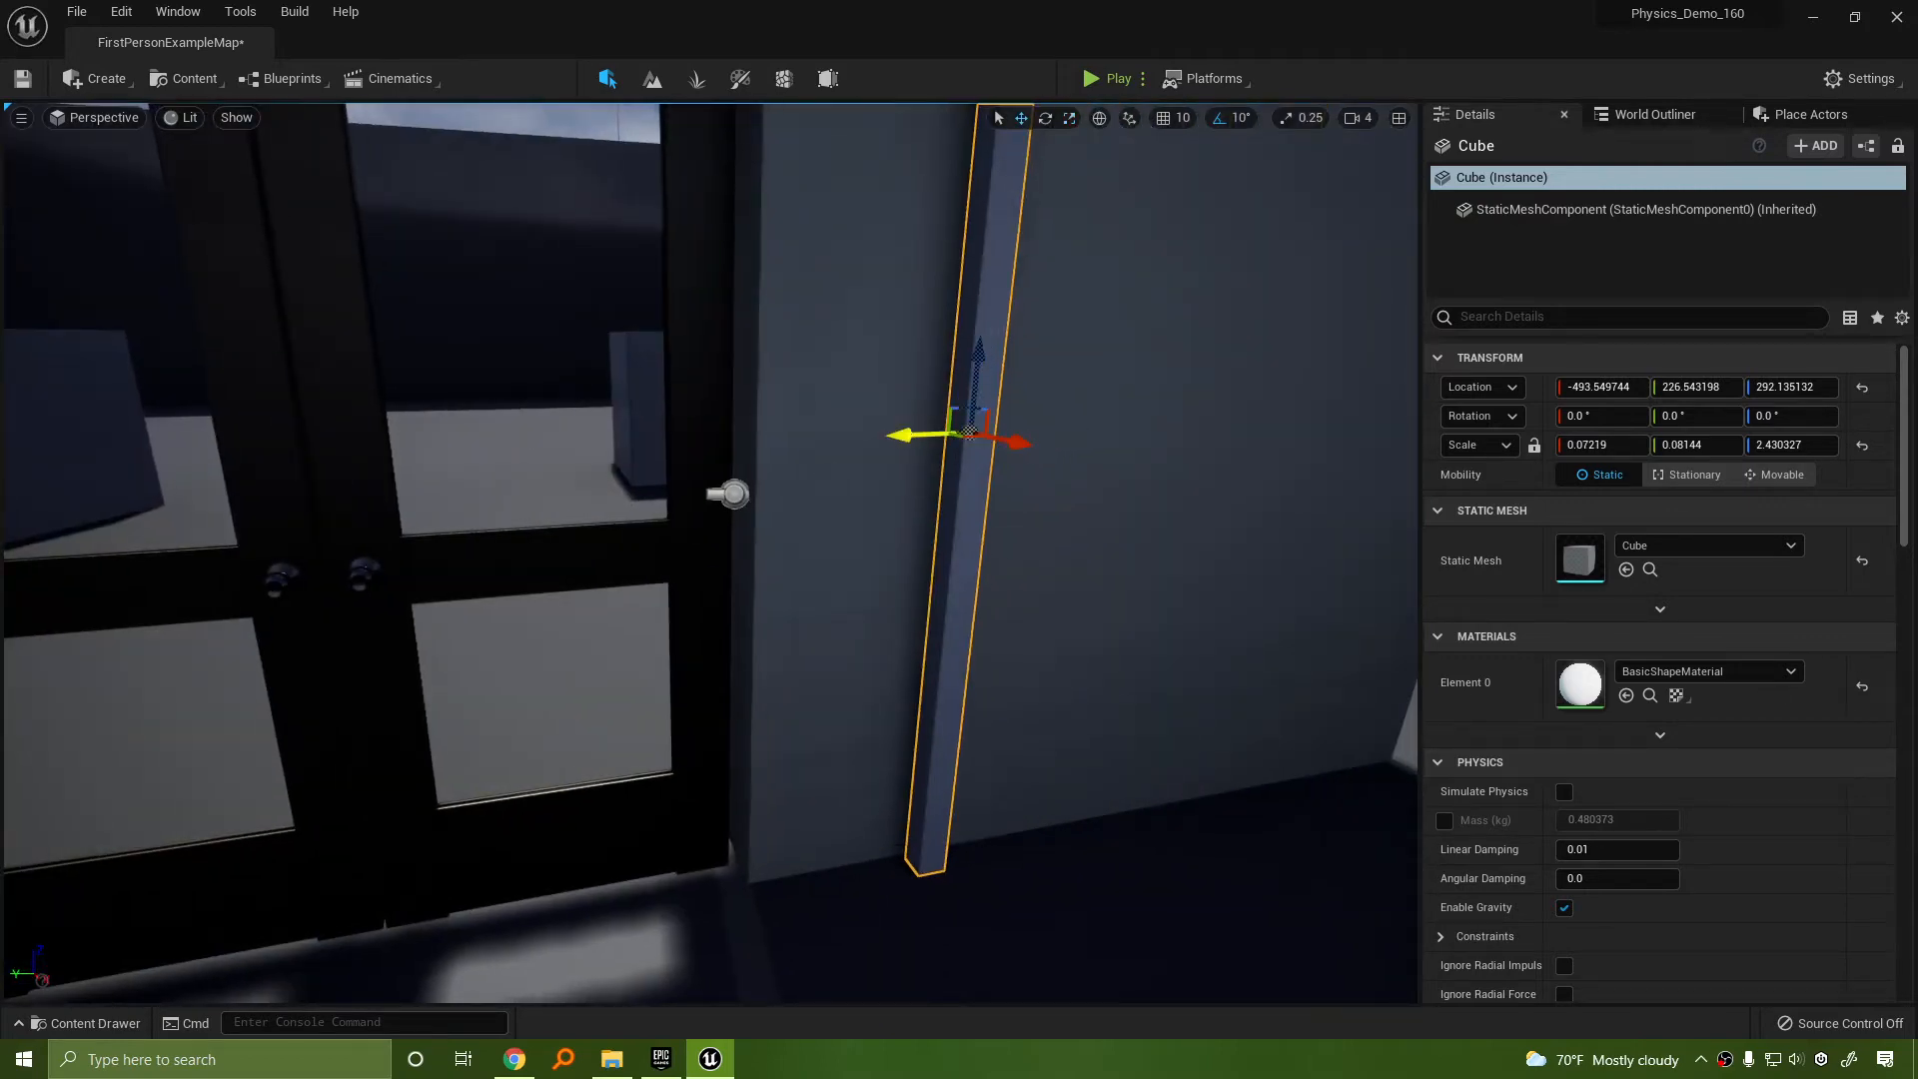
drag(967, 432, 700, 475)
right_drag(831, 587, 934, 553)
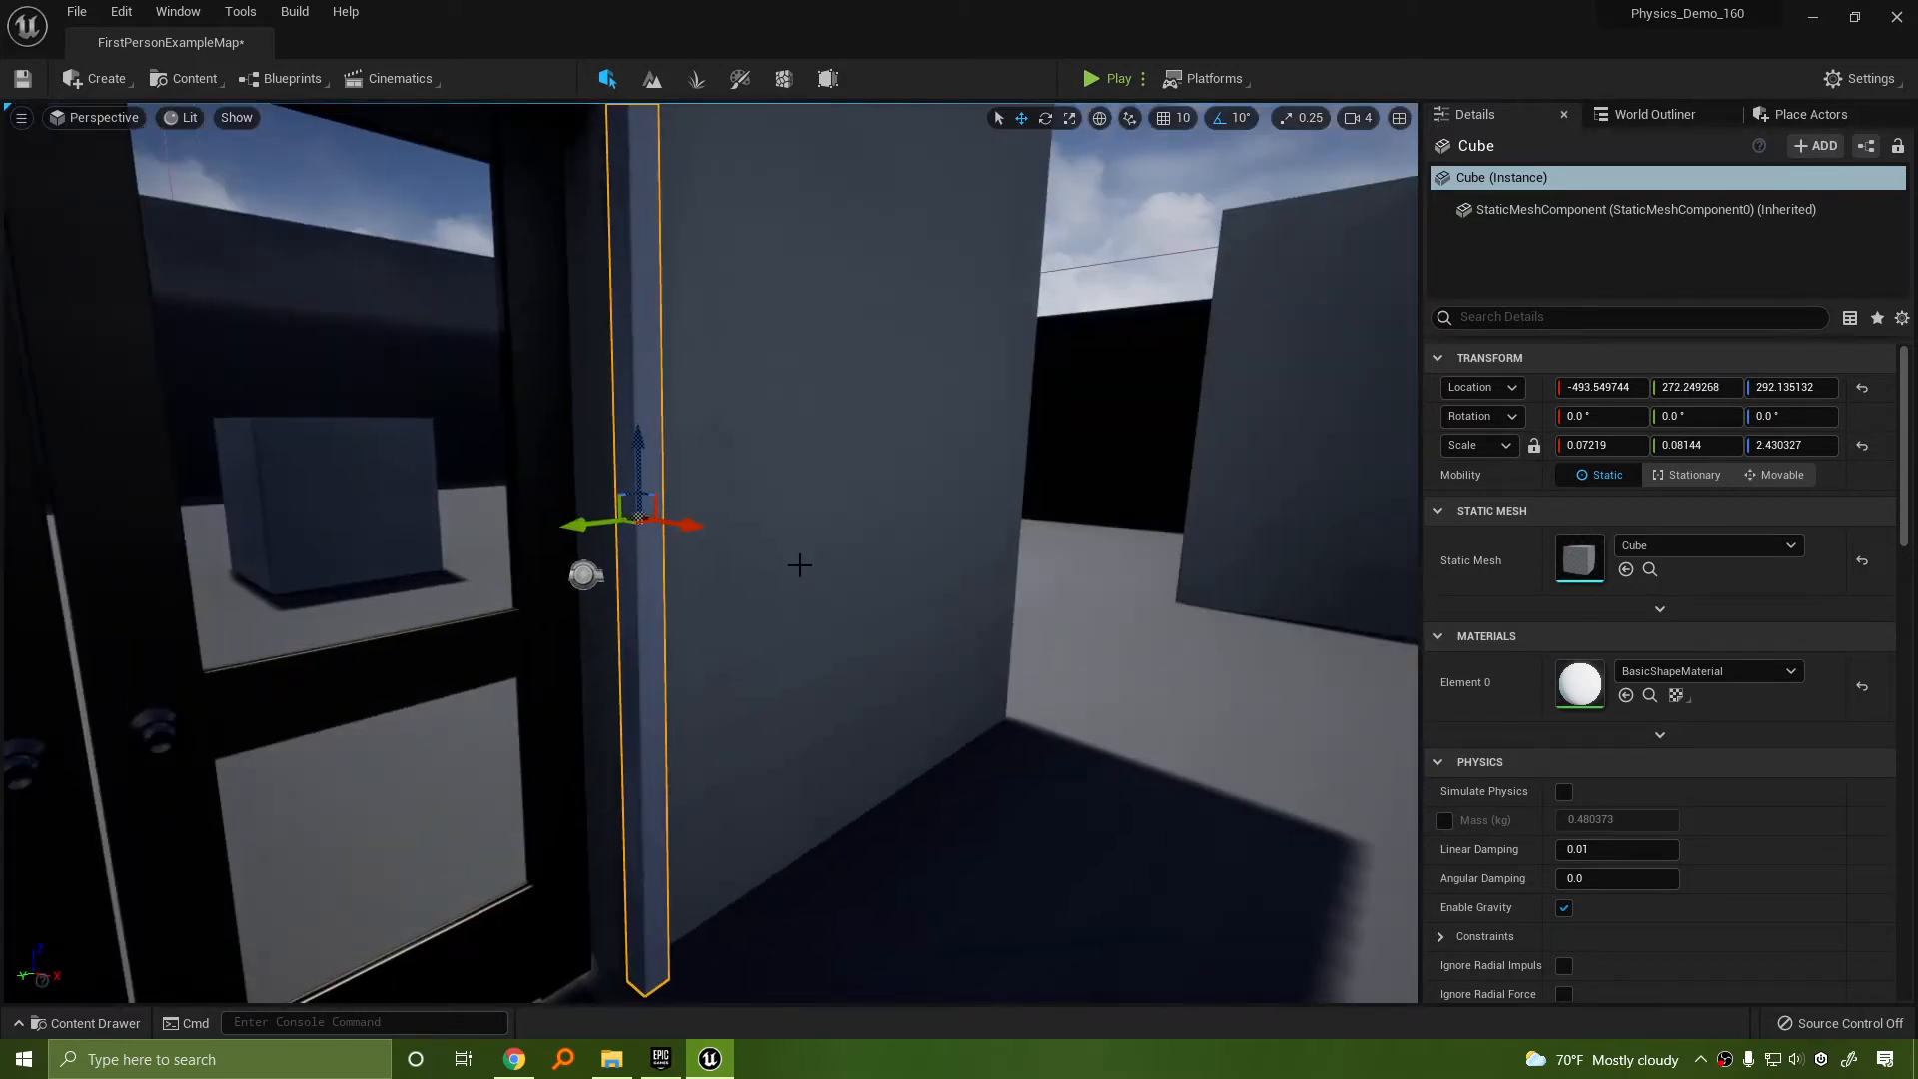
drag(691, 524, 527, 524)
key(f)
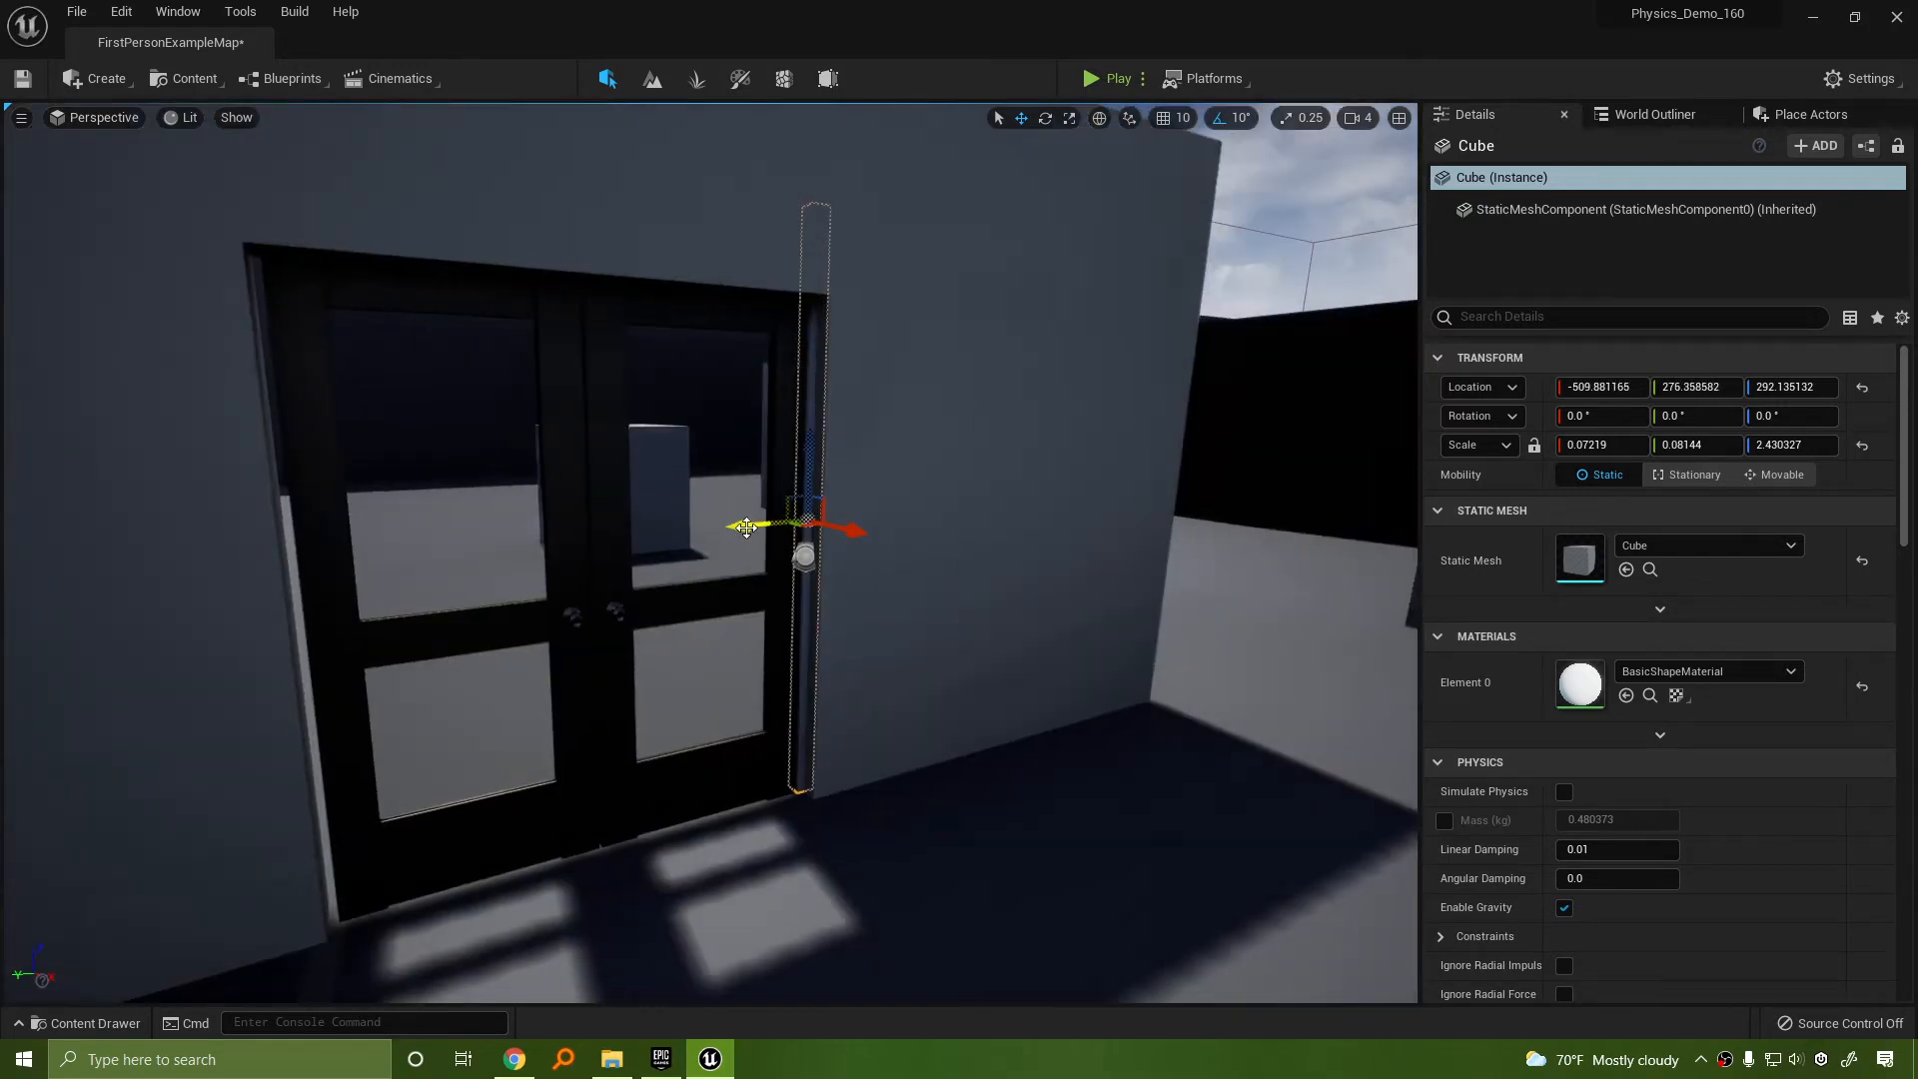
Duplicate the jamb post along Y to the opposite side of the door opening, at about Y 466
alt+drag(744, 526, 164, 635)
key(w)
right_drag(420, 672, 1199, 689)
right_drag(525, 640, 524, 640)
key(s)
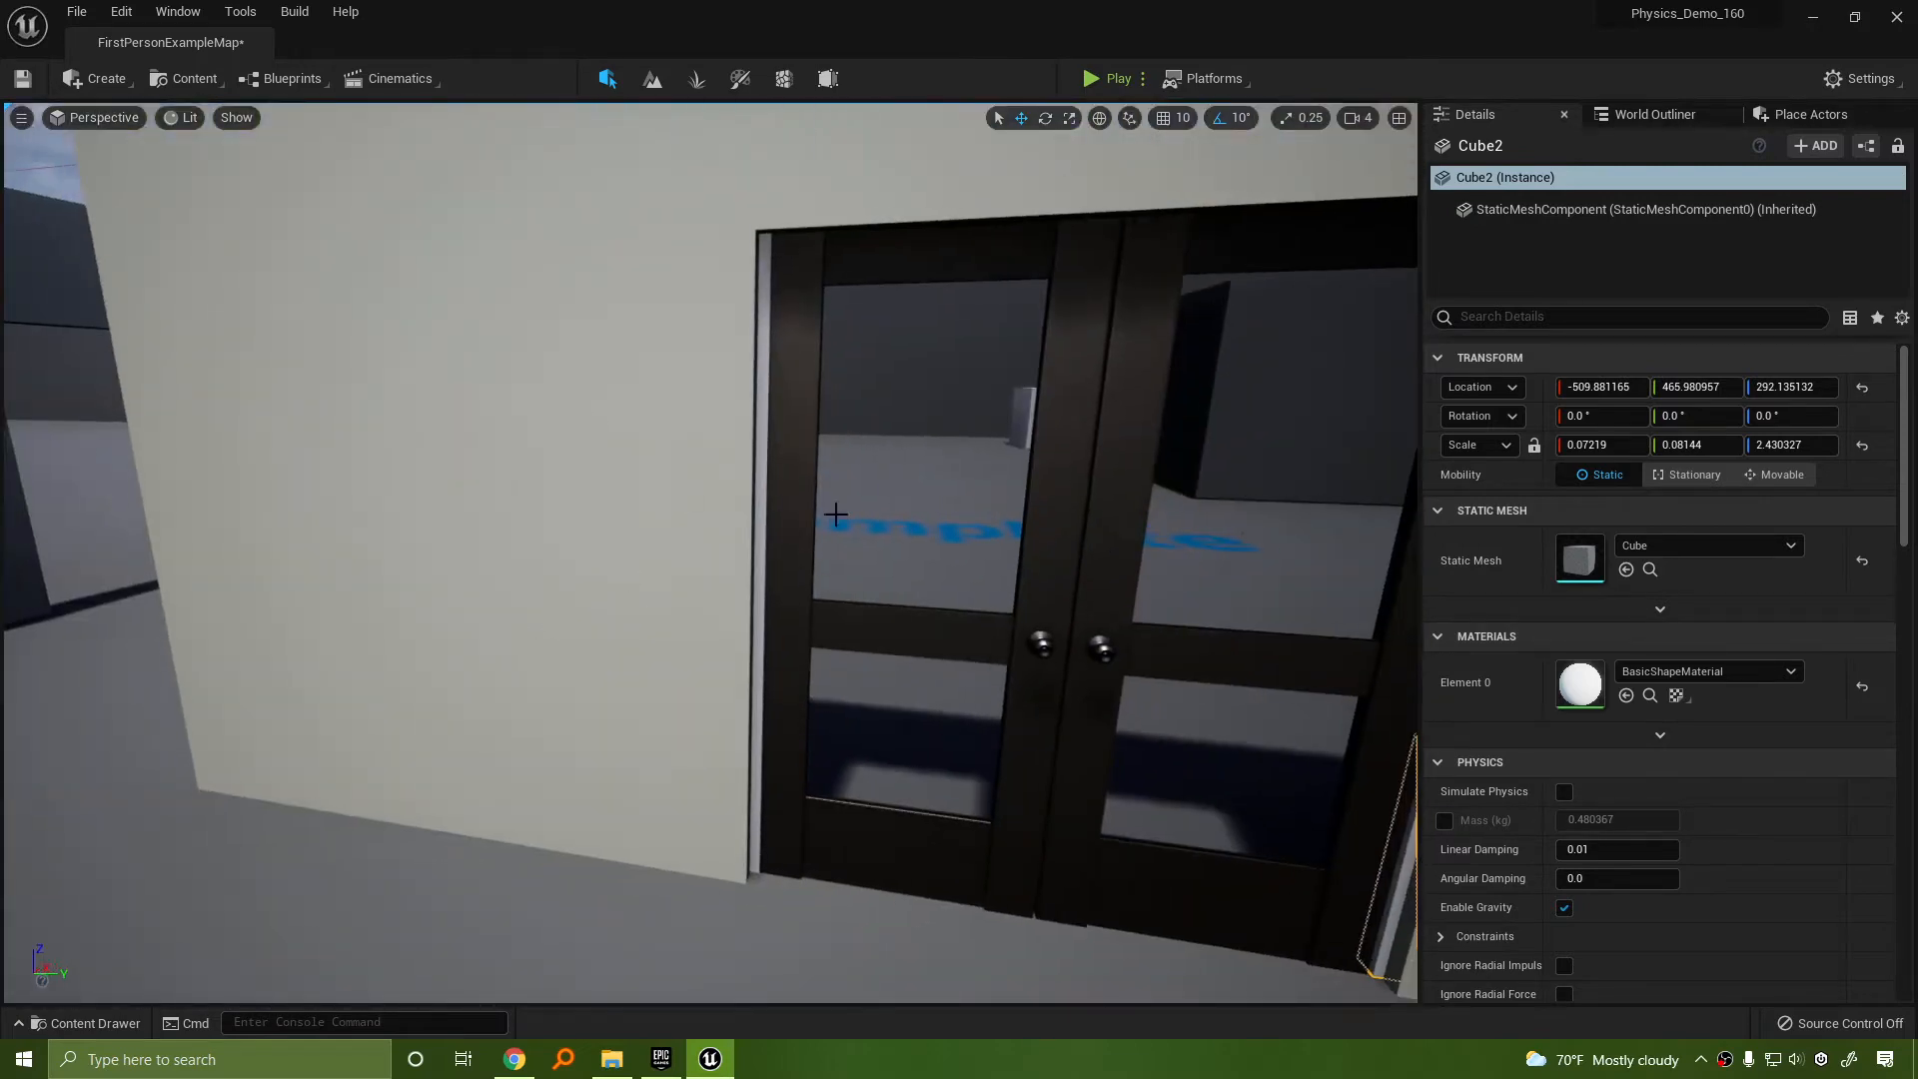
key(d)
right_drag(829, 490, 409, 484)
Shift the physics constraint along X to about -511, in line with the door leaf and jamb post
click(653, 546)
key(a)
right_drag(747, 596, 919, 629)
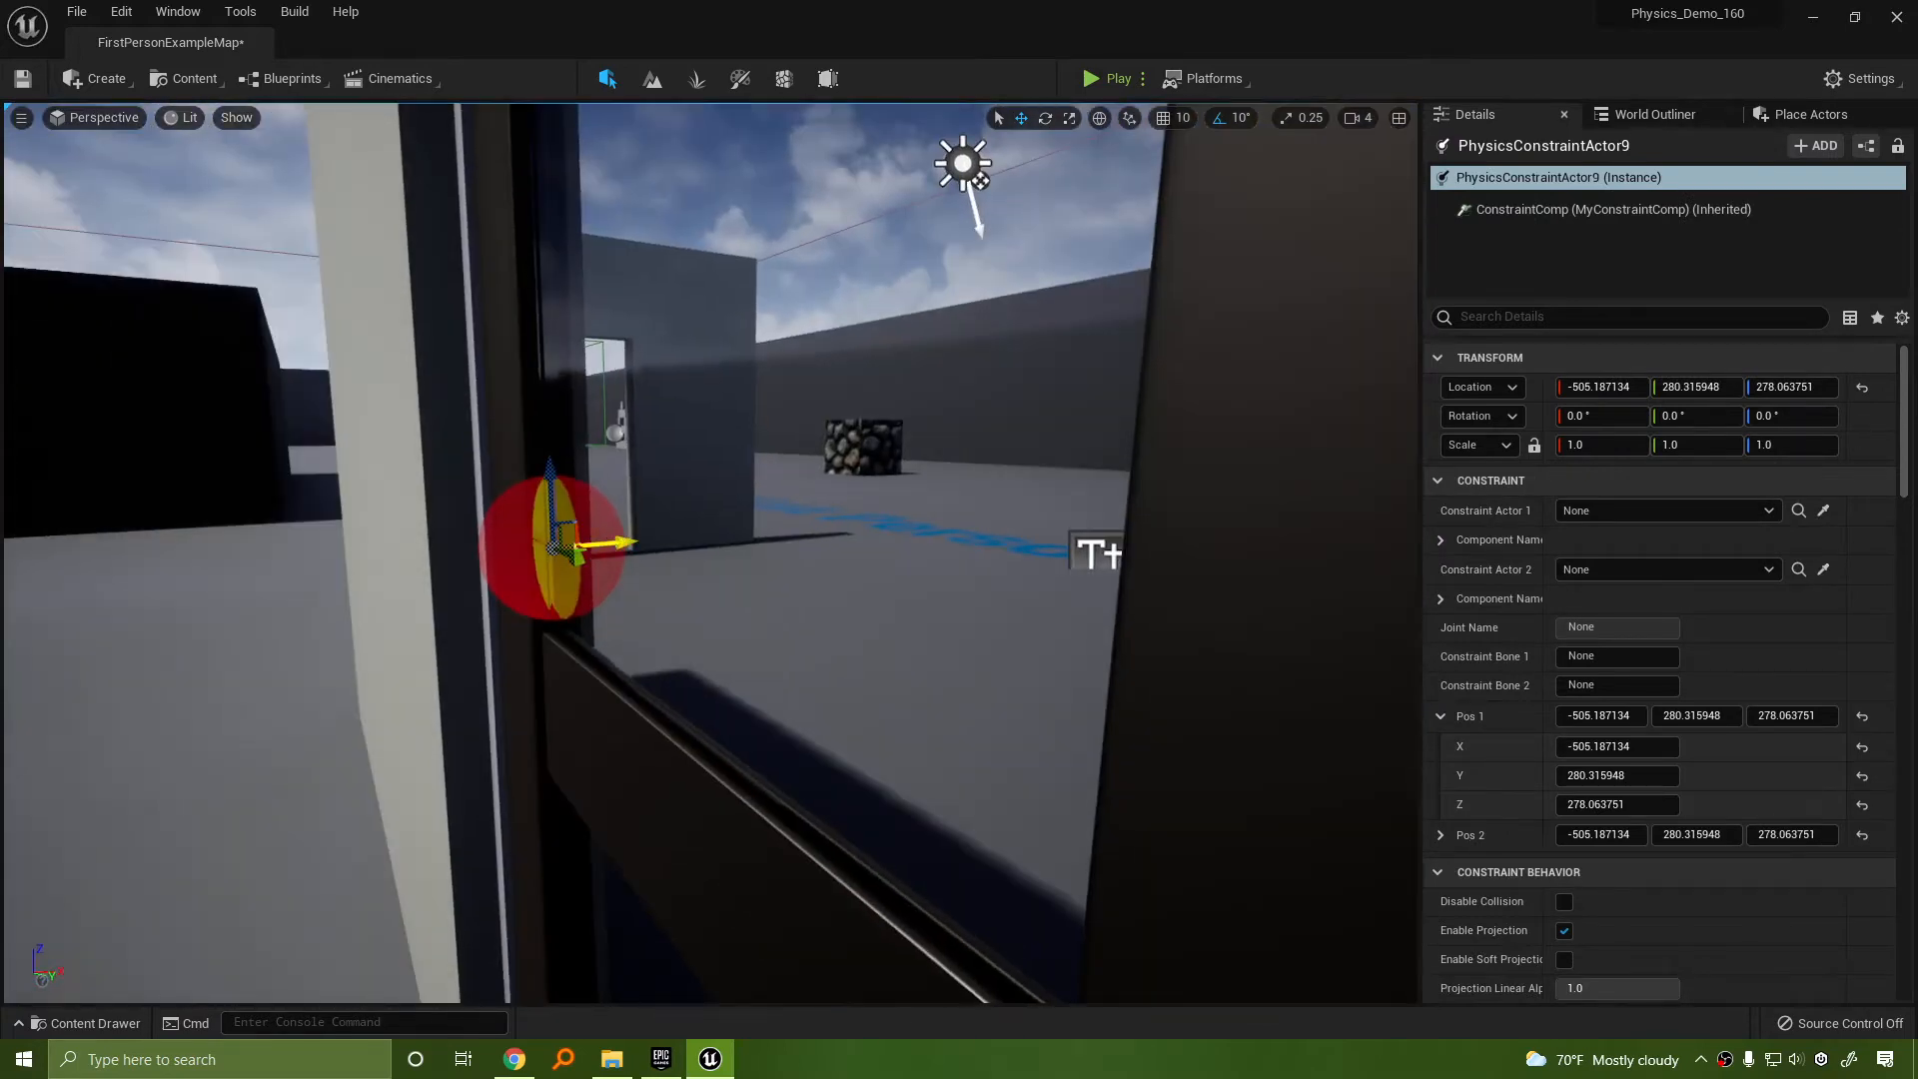
drag(622, 542, 575, 548)
Move the SM_Door leaf along Y to about 319, opening a gap between it and its jamb post
key(a)
right_drag(536, 608, 859, 675)
key(w)
key(s)
click(779, 636)
key(s)
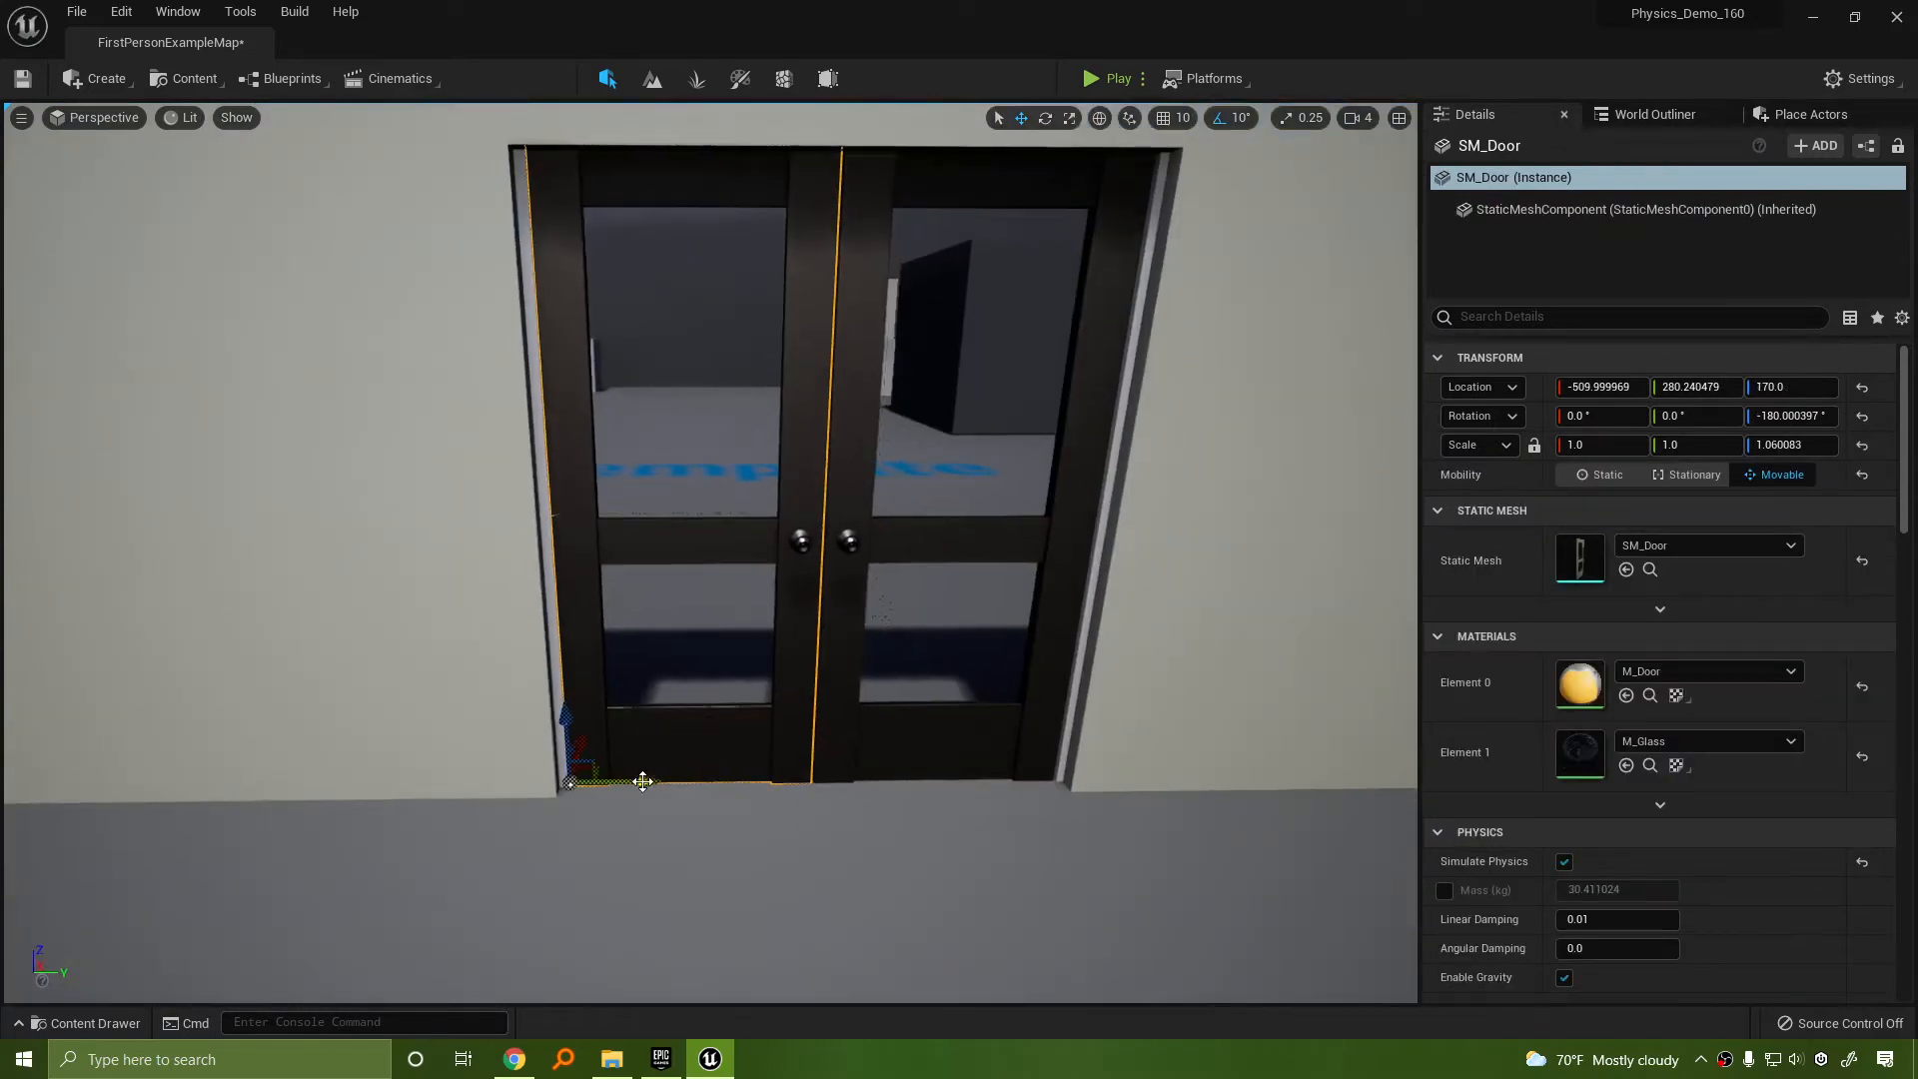
drag(643, 783, 744, 782)
key(w)
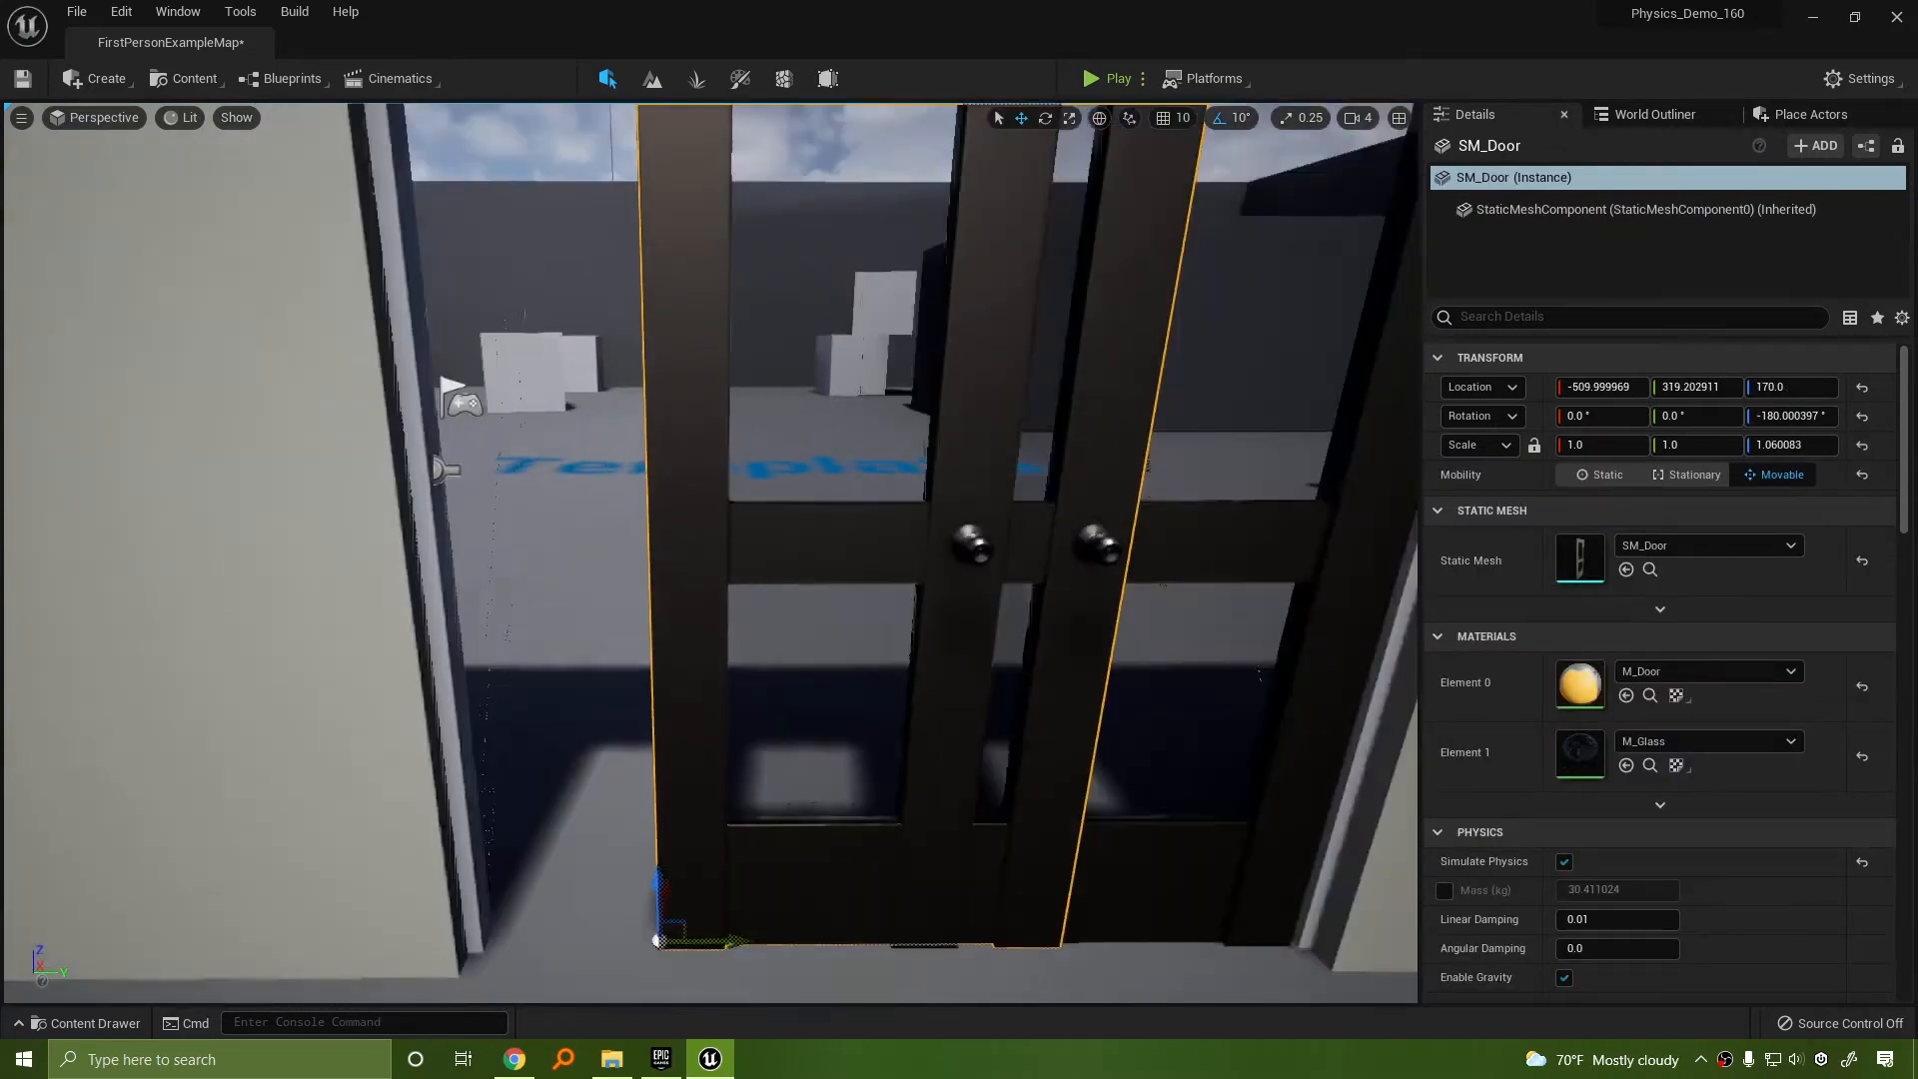
Move the physics constraint along Y into the gap at about 295 and pick the jamb post Cube as Constraint Actor 1
right_drag(466, 377, 463, 399)
drag(381, 385, 548, 382)
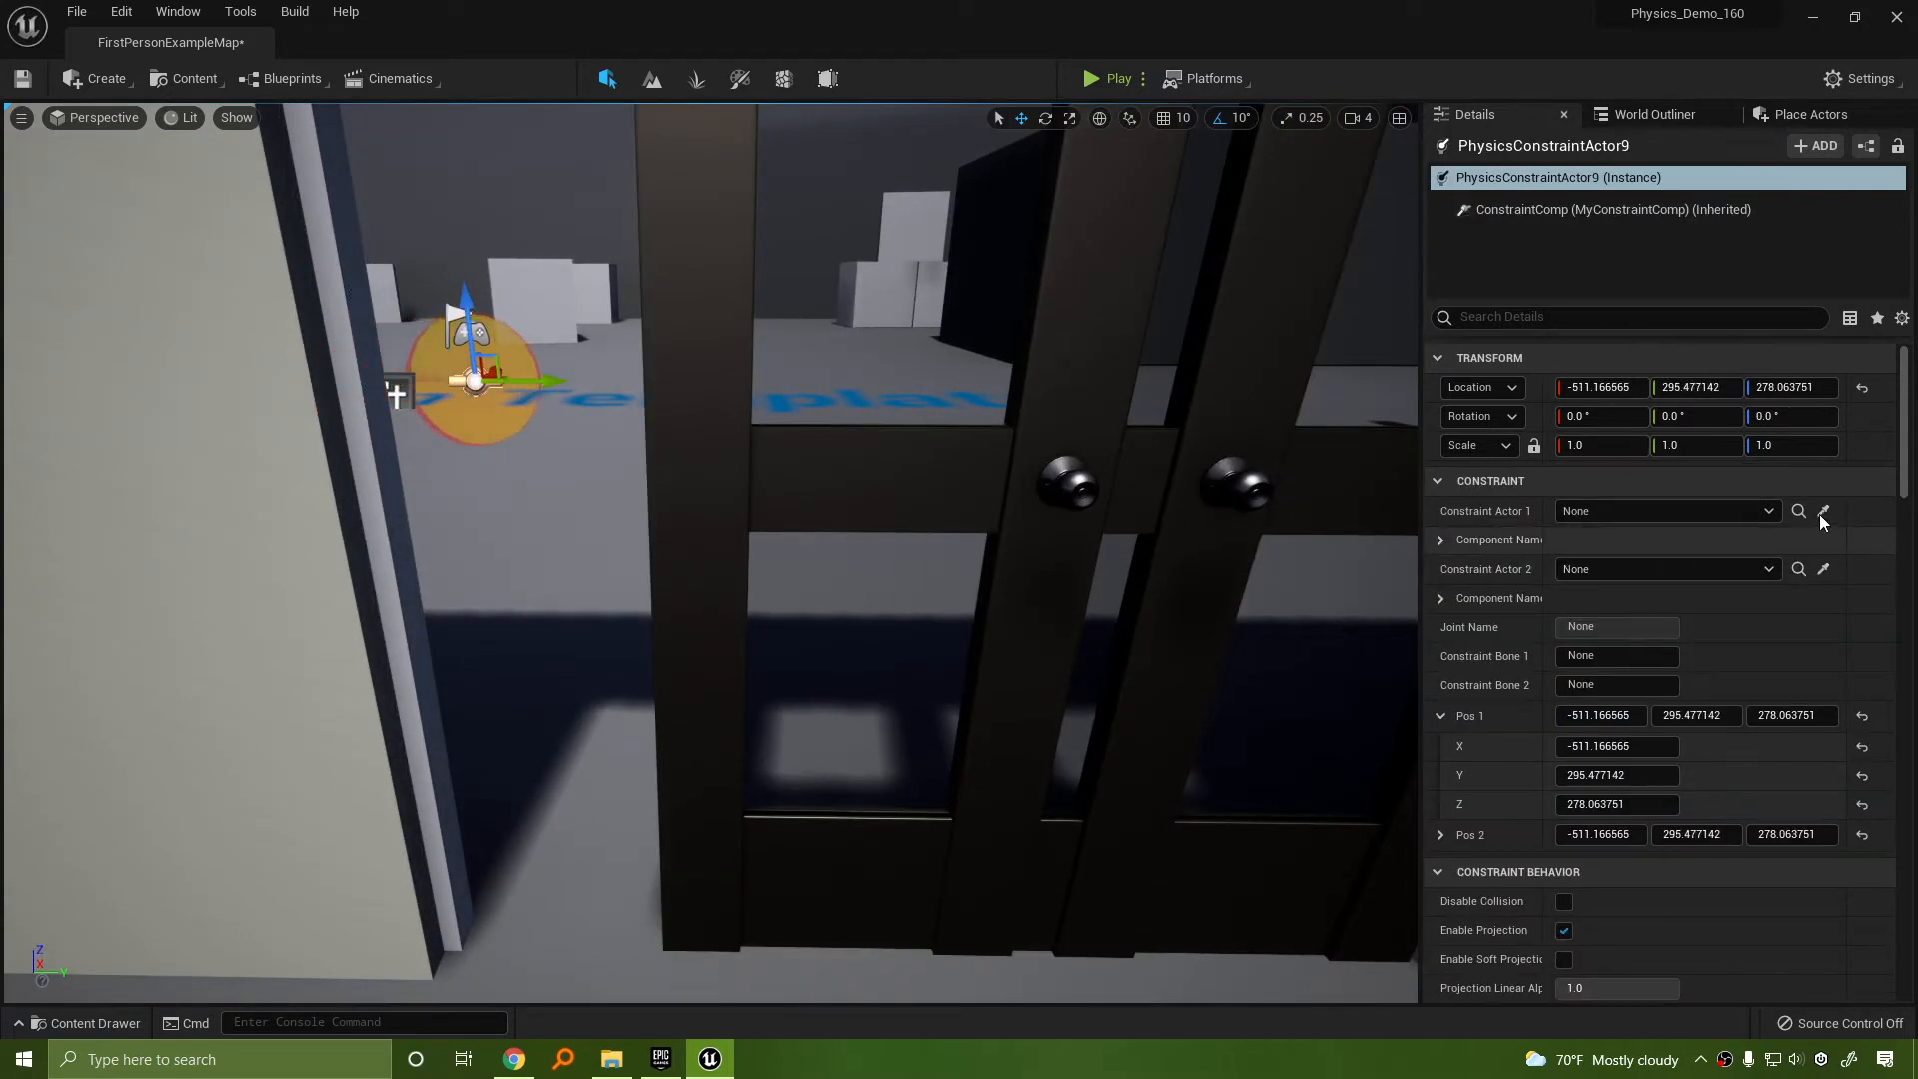
click(1824, 510)
click(405, 387)
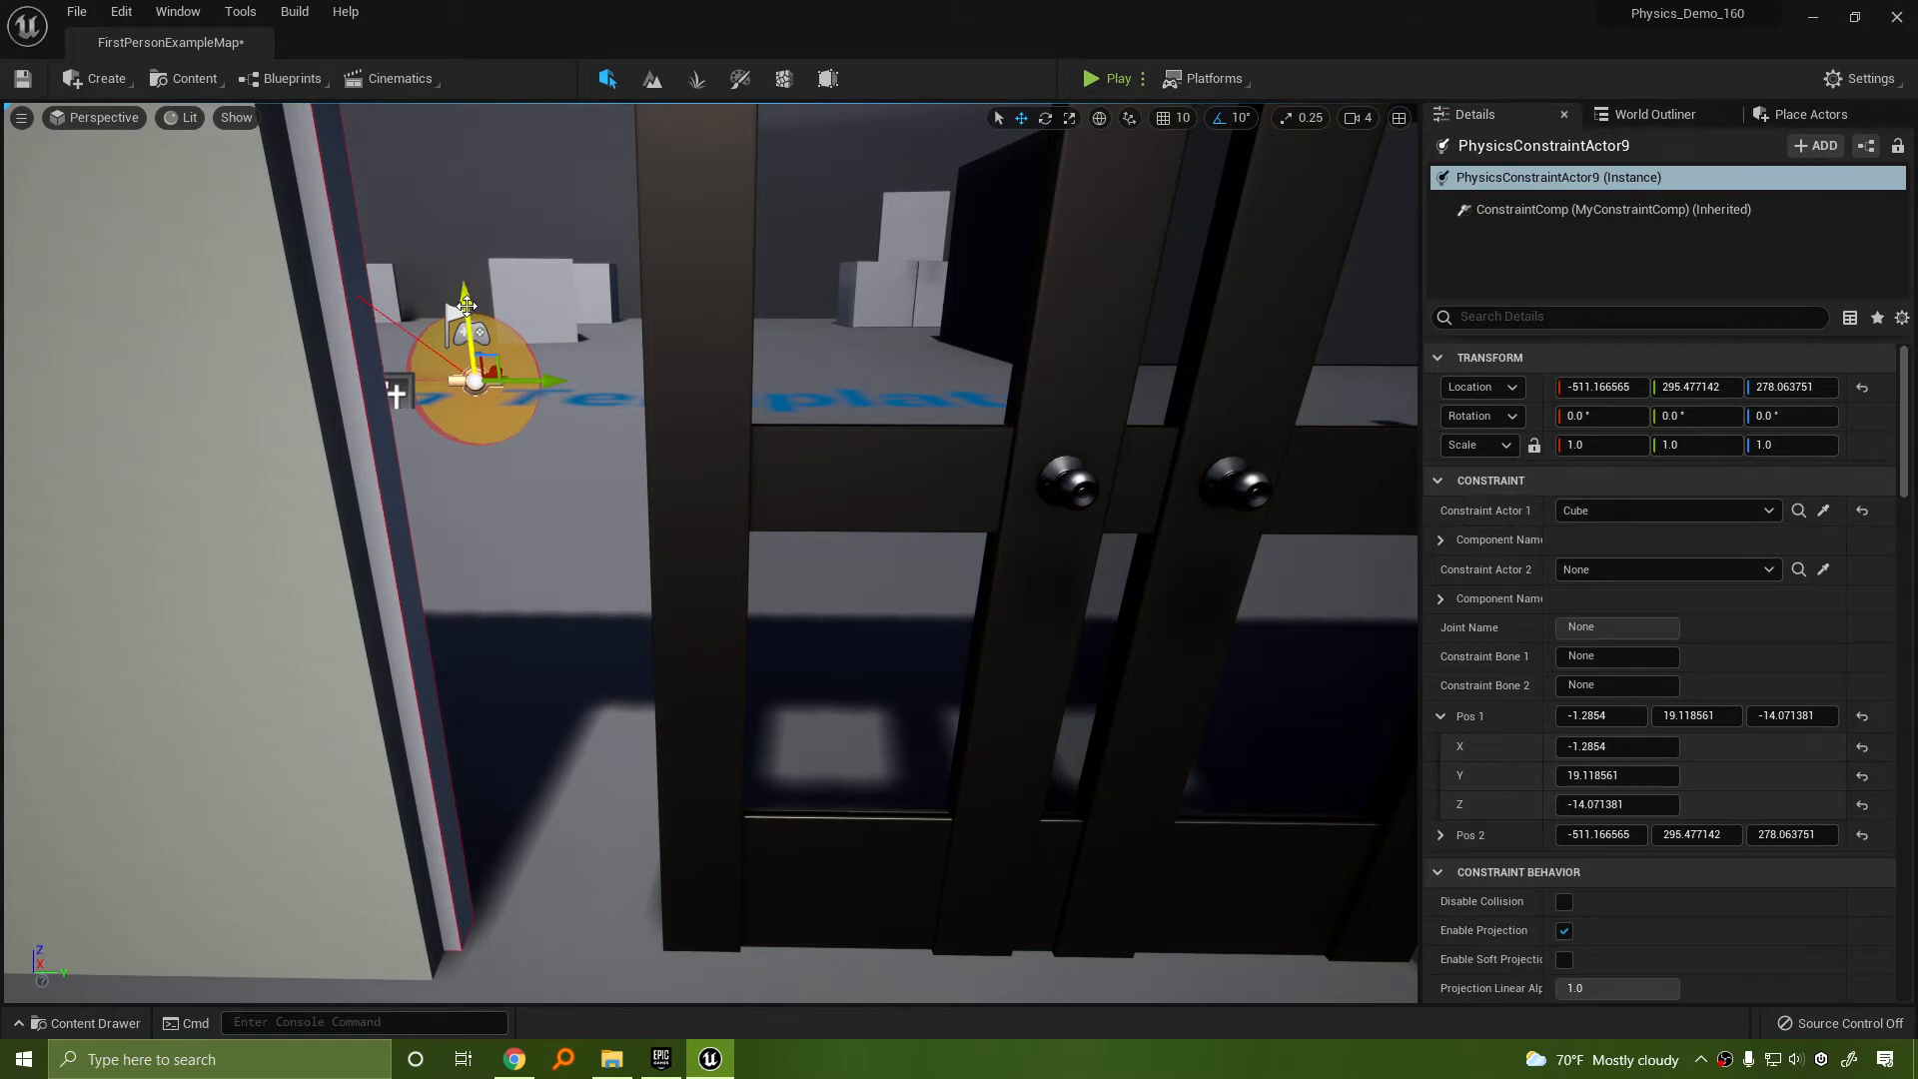
Raise the physics constraint to about Z 290 and pick the SM_Door leaf as Constraint Actor 2
drag(465, 304, 466, 179)
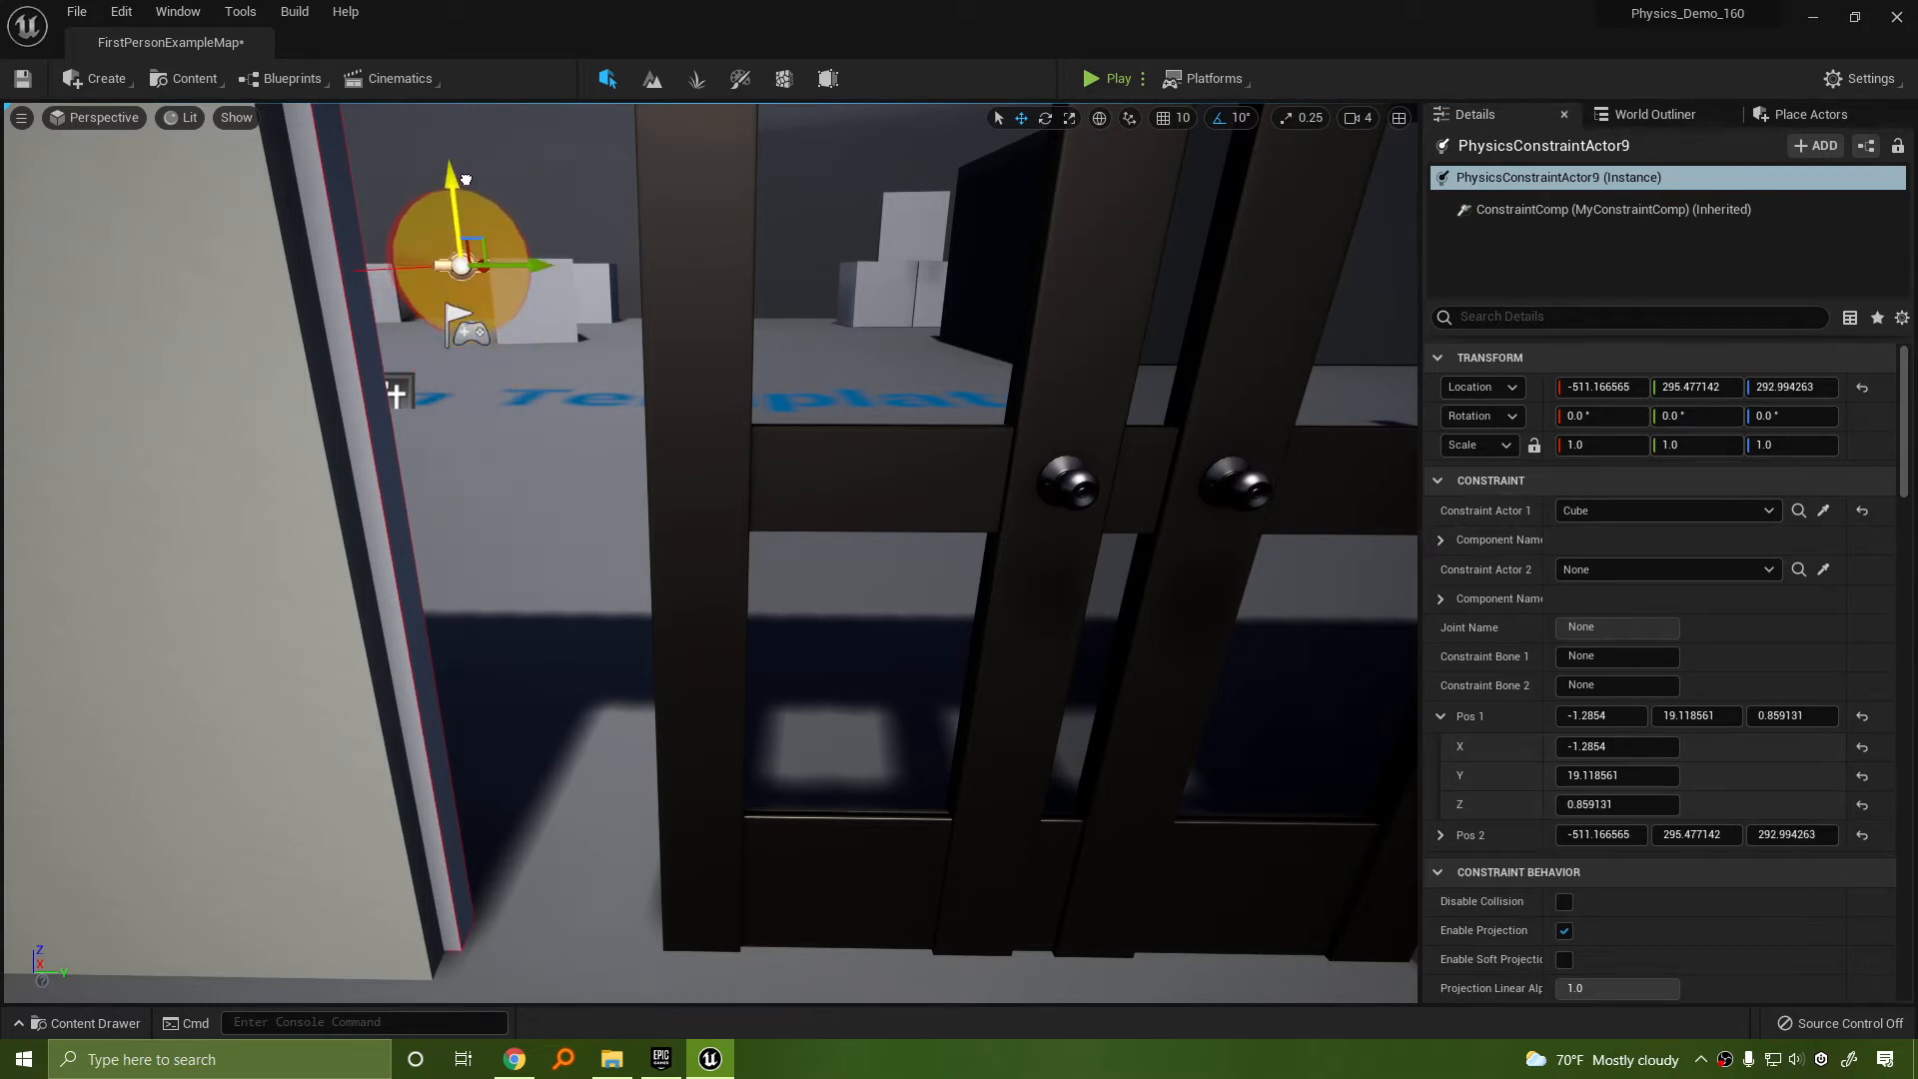
click(1823, 569)
click(701, 339)
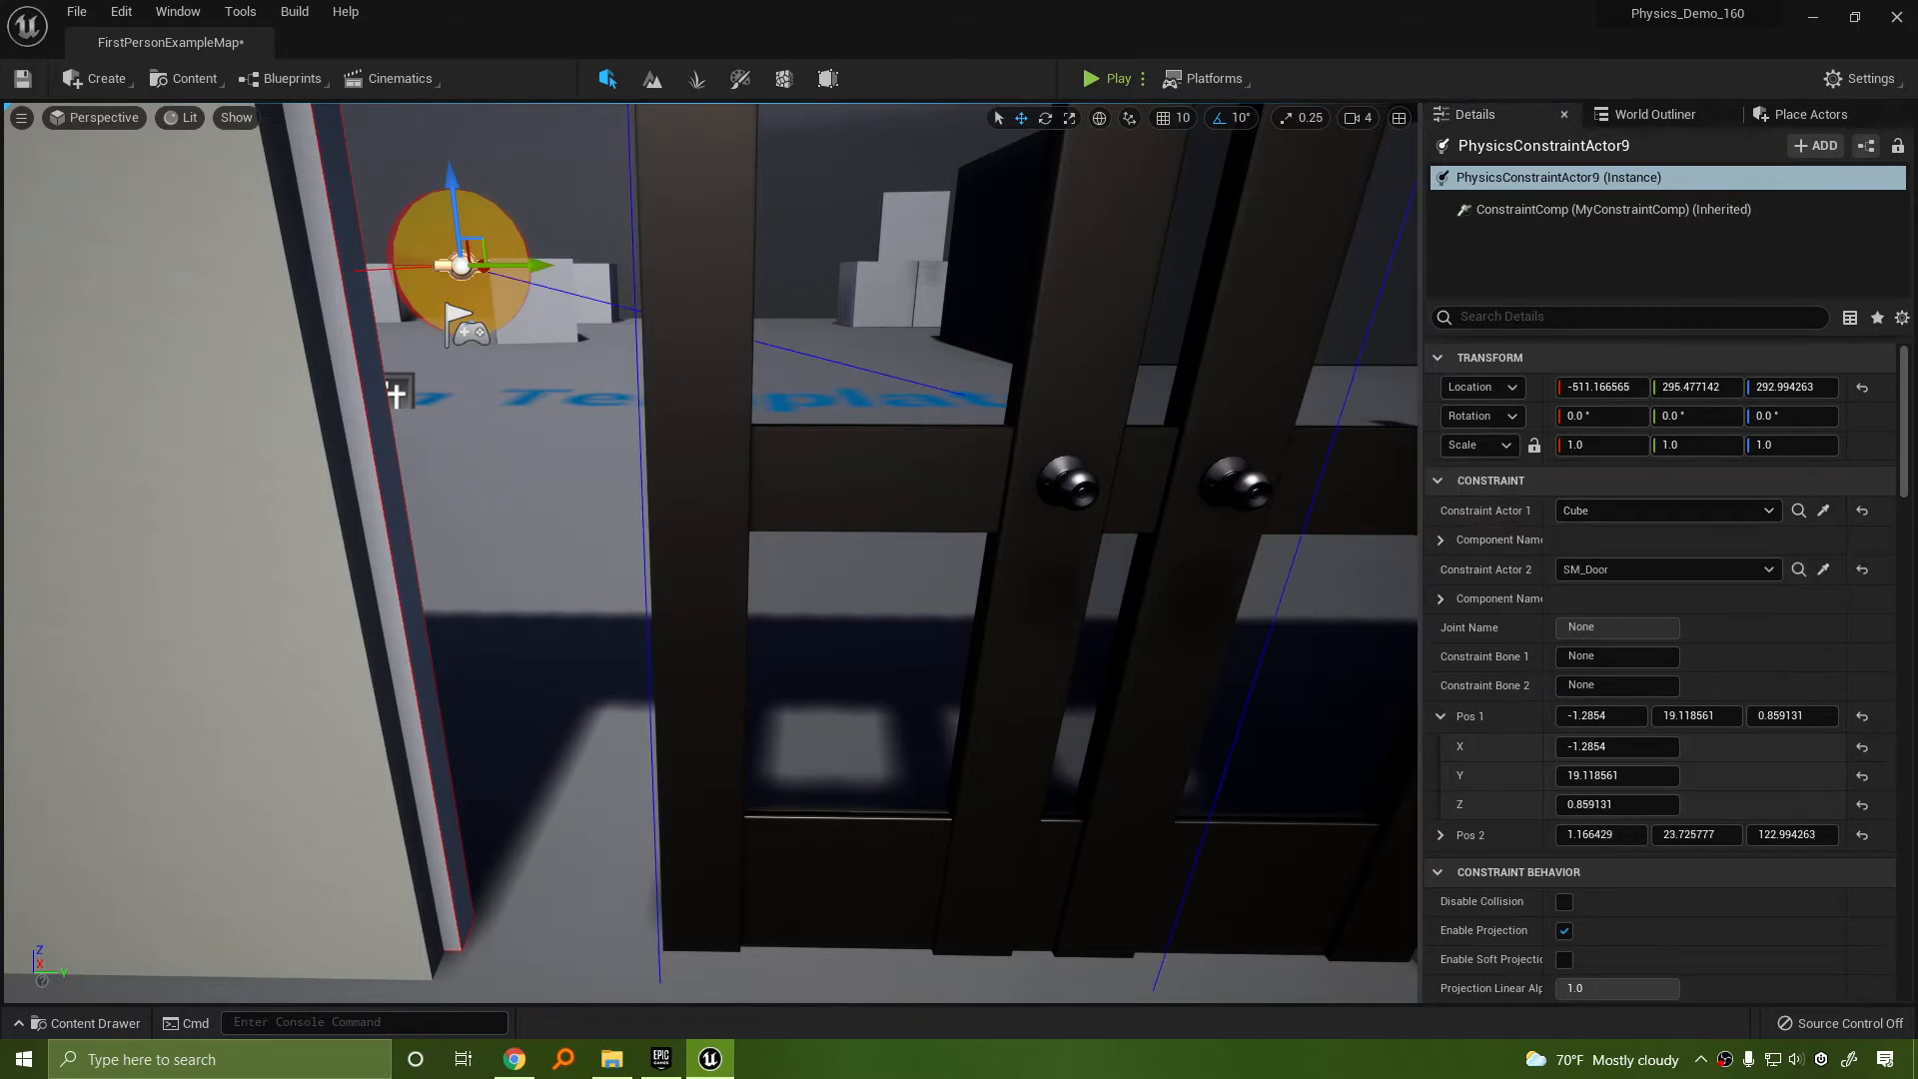
scroll(396, 395, down, 5)
drag(566, 391, 555, 412)
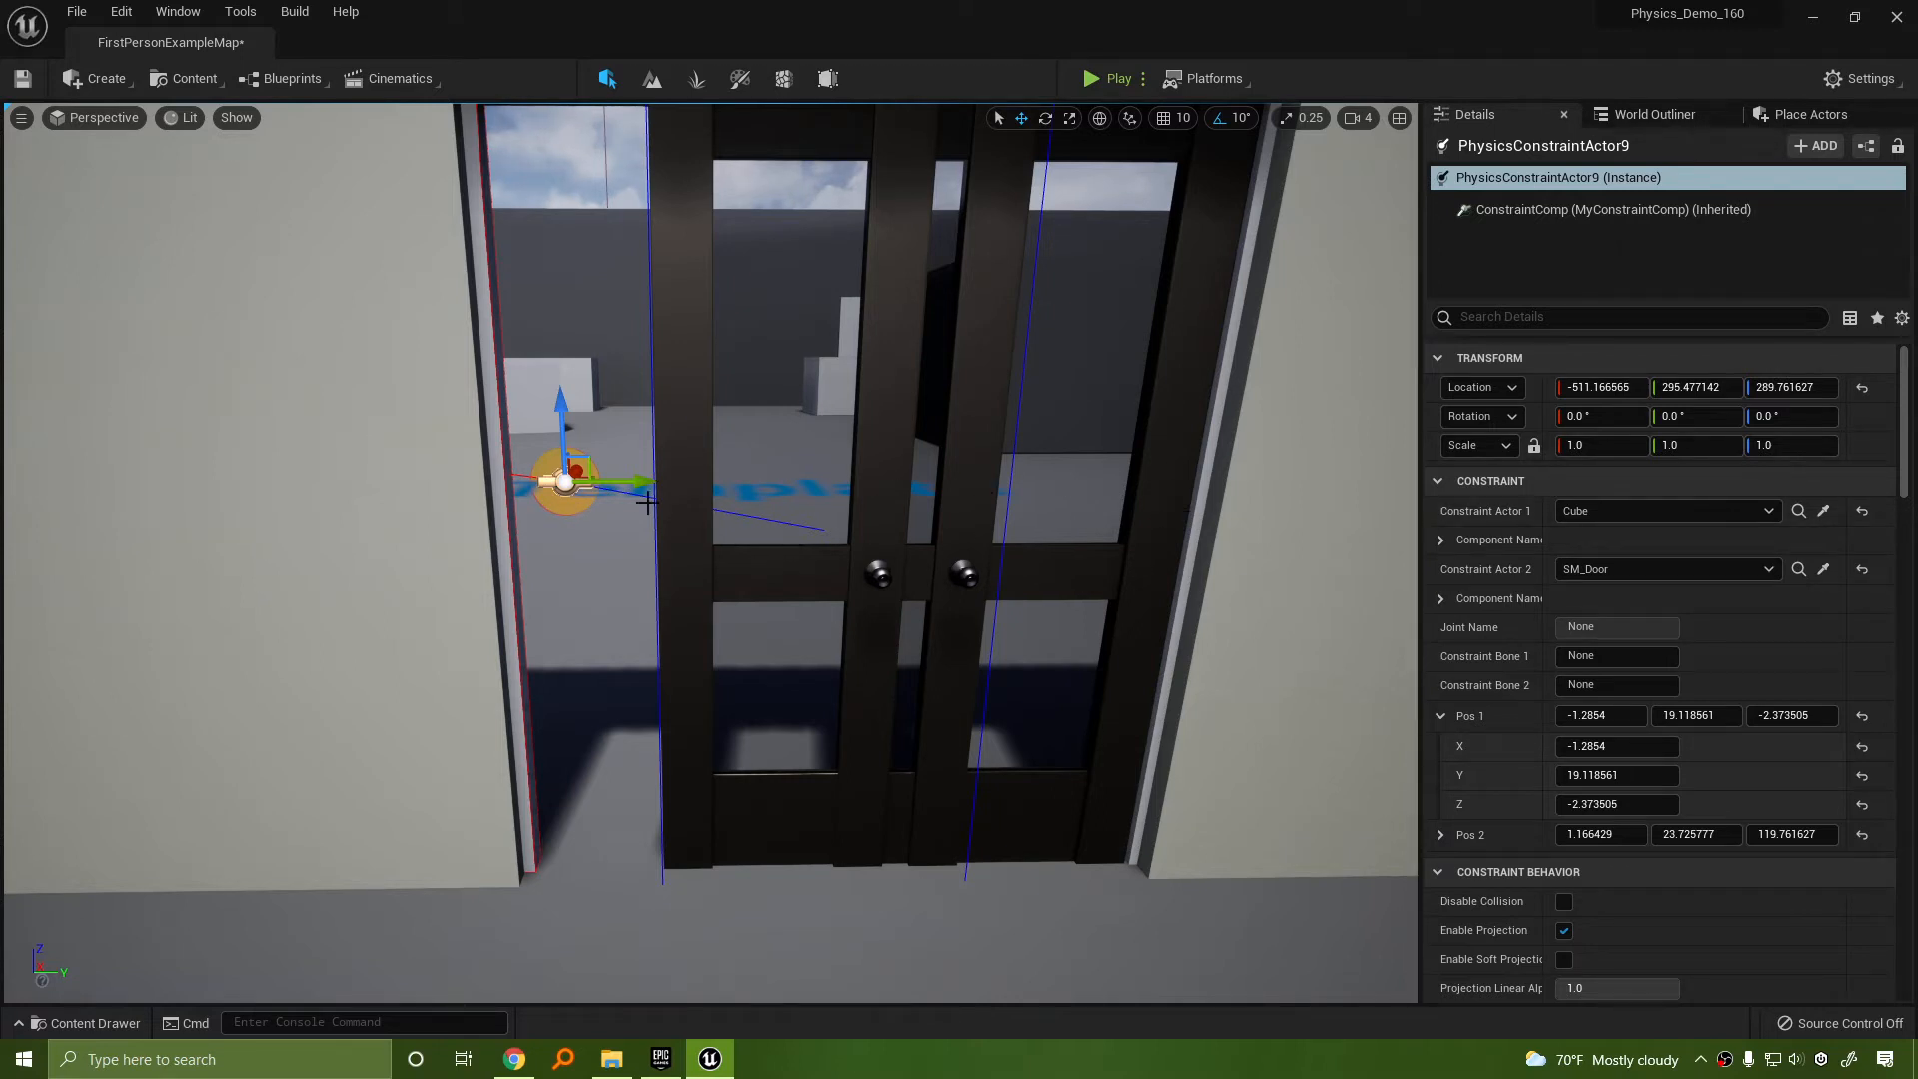
click(683, 431)
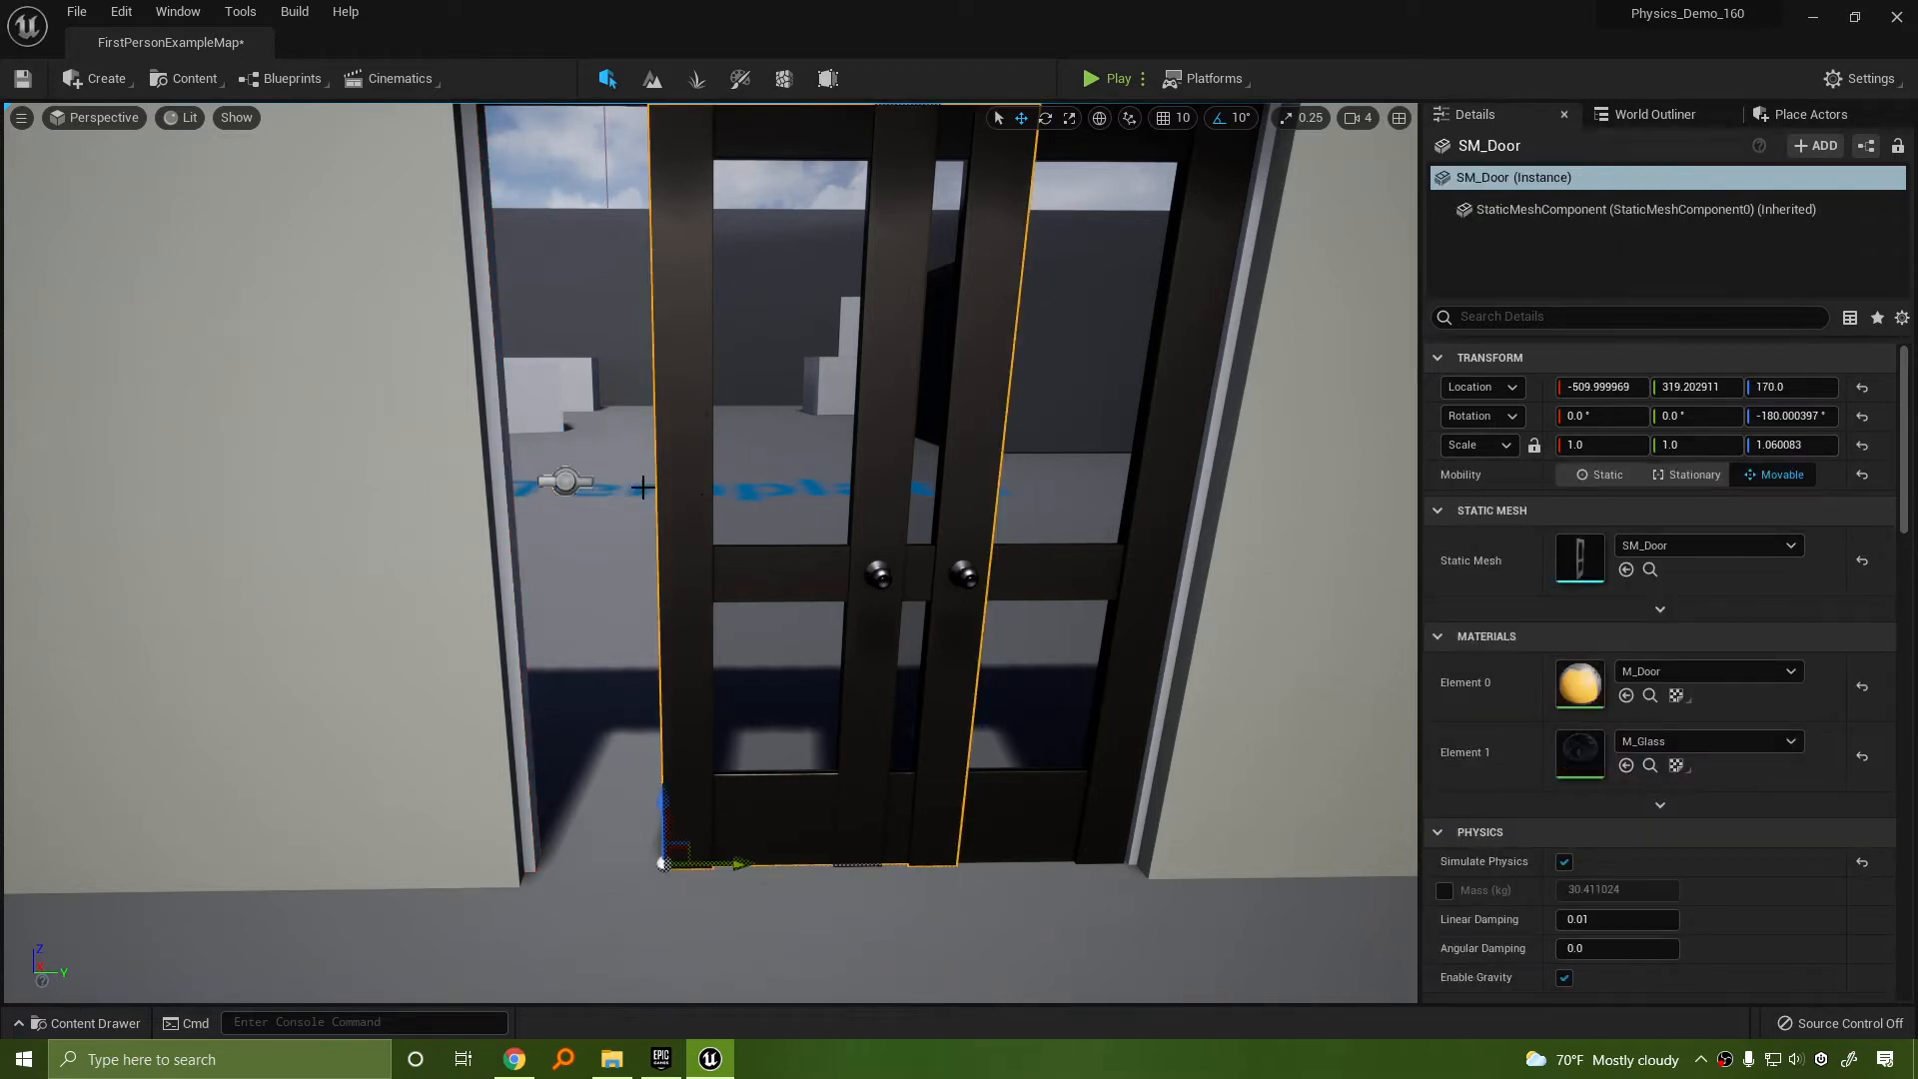
click(567, 483)
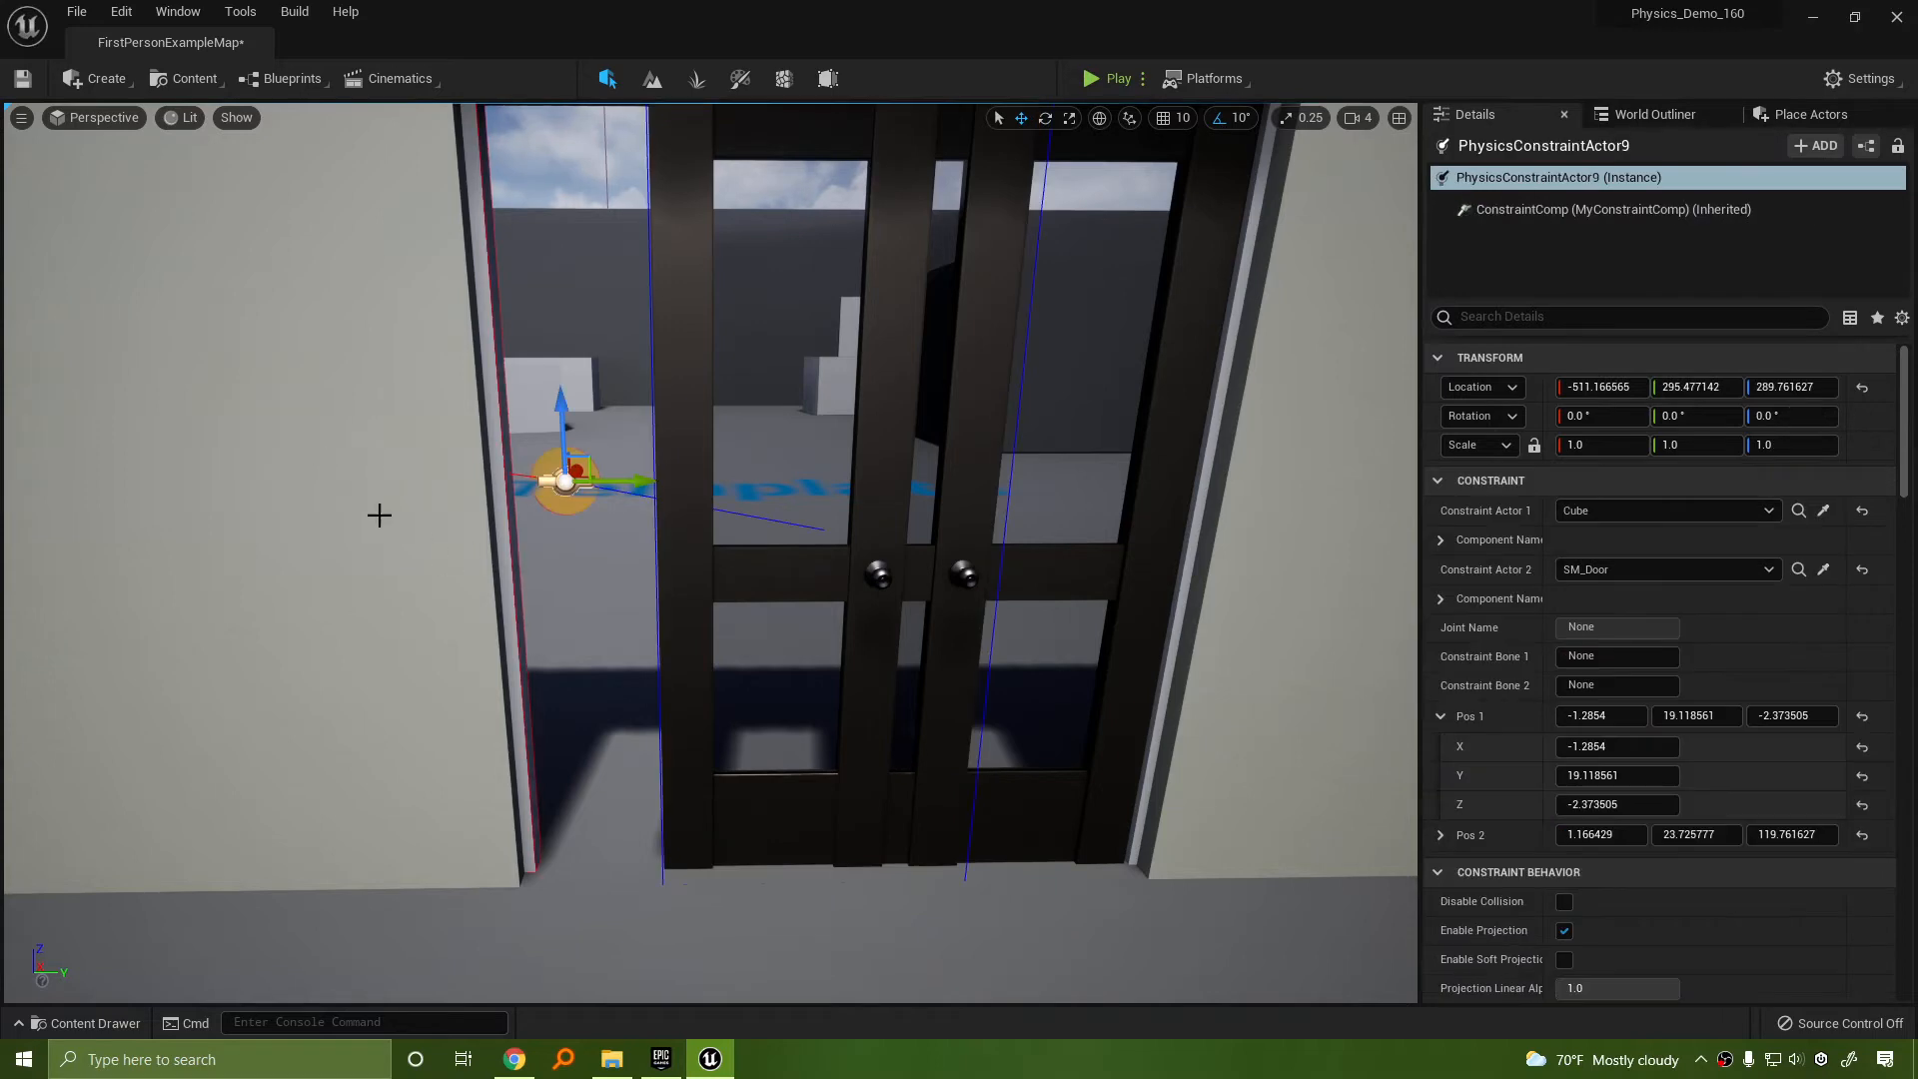
Hide the Wall_Door_400x300 wall so only the door leaves and jamb posts remain in view
click(379, 516)
key(s)
right_drag(379, 515, 364, 428)
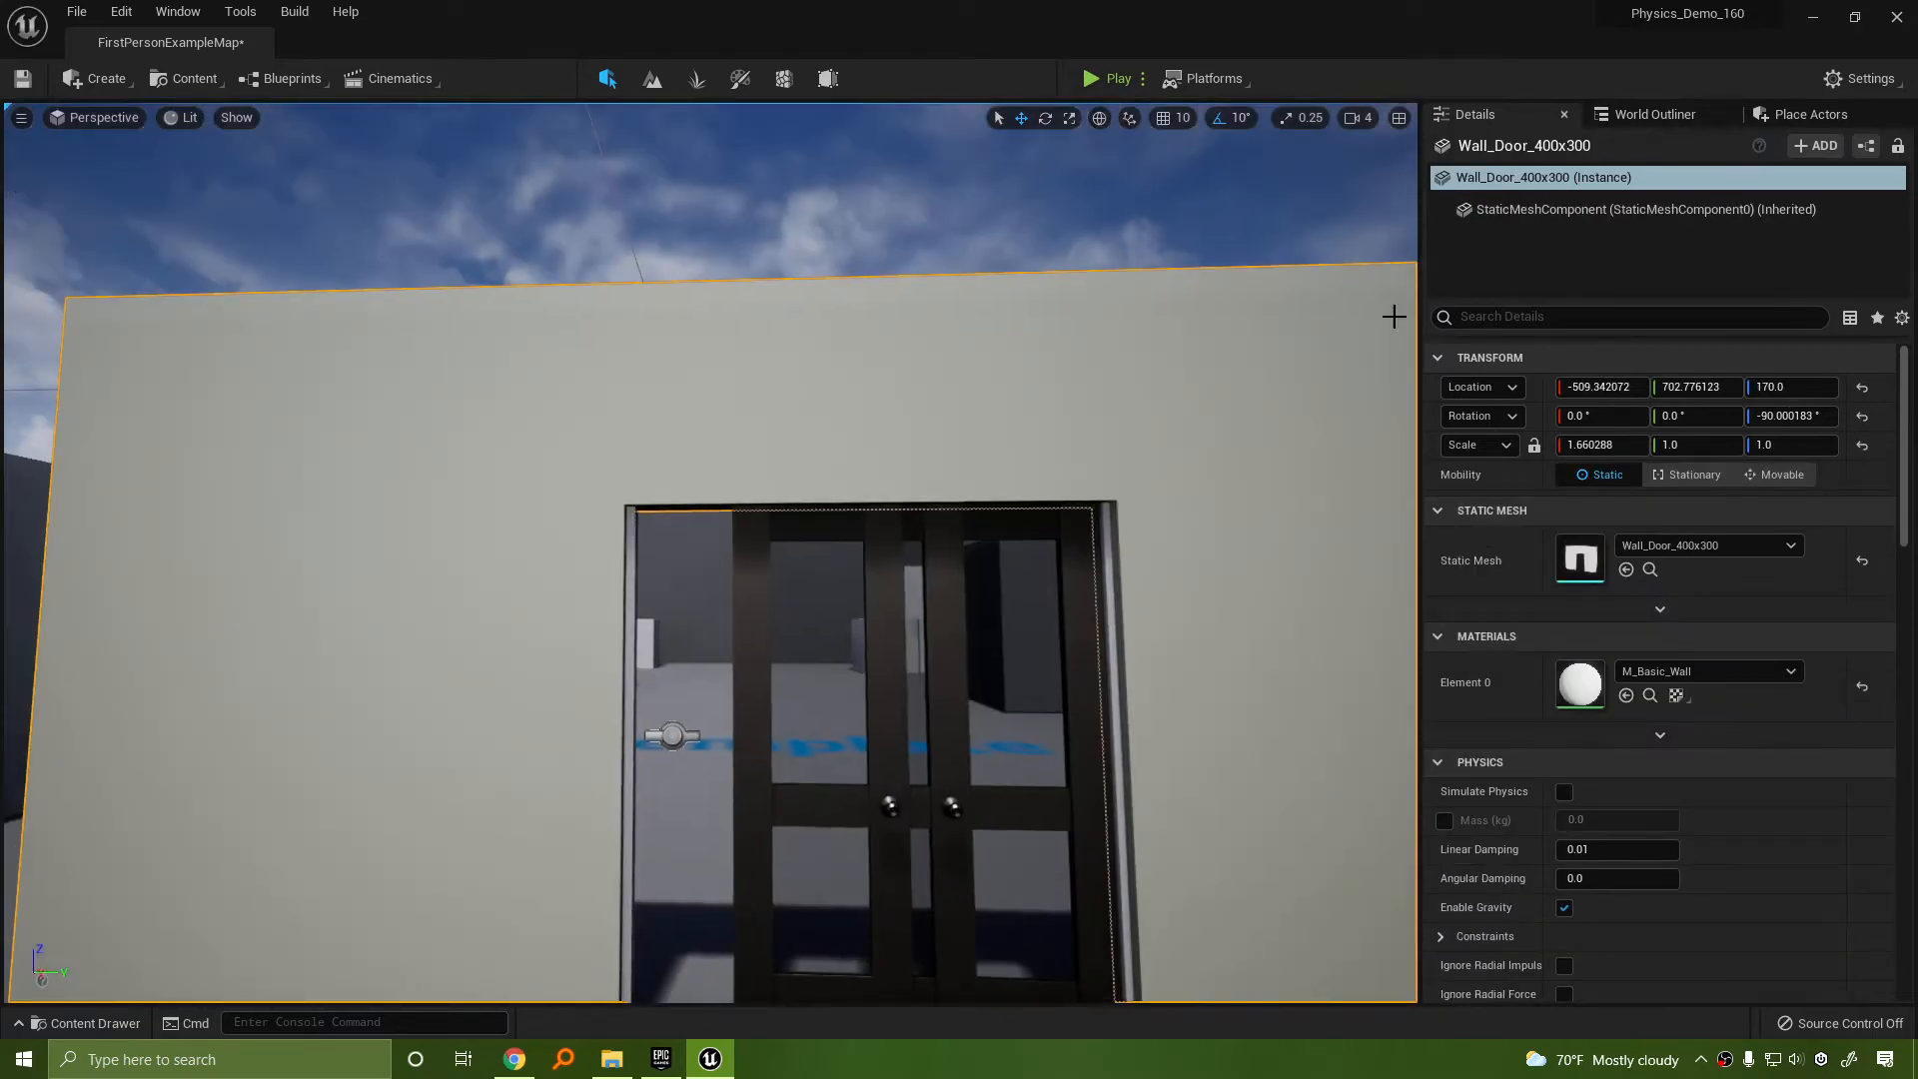
click(1650, 110)
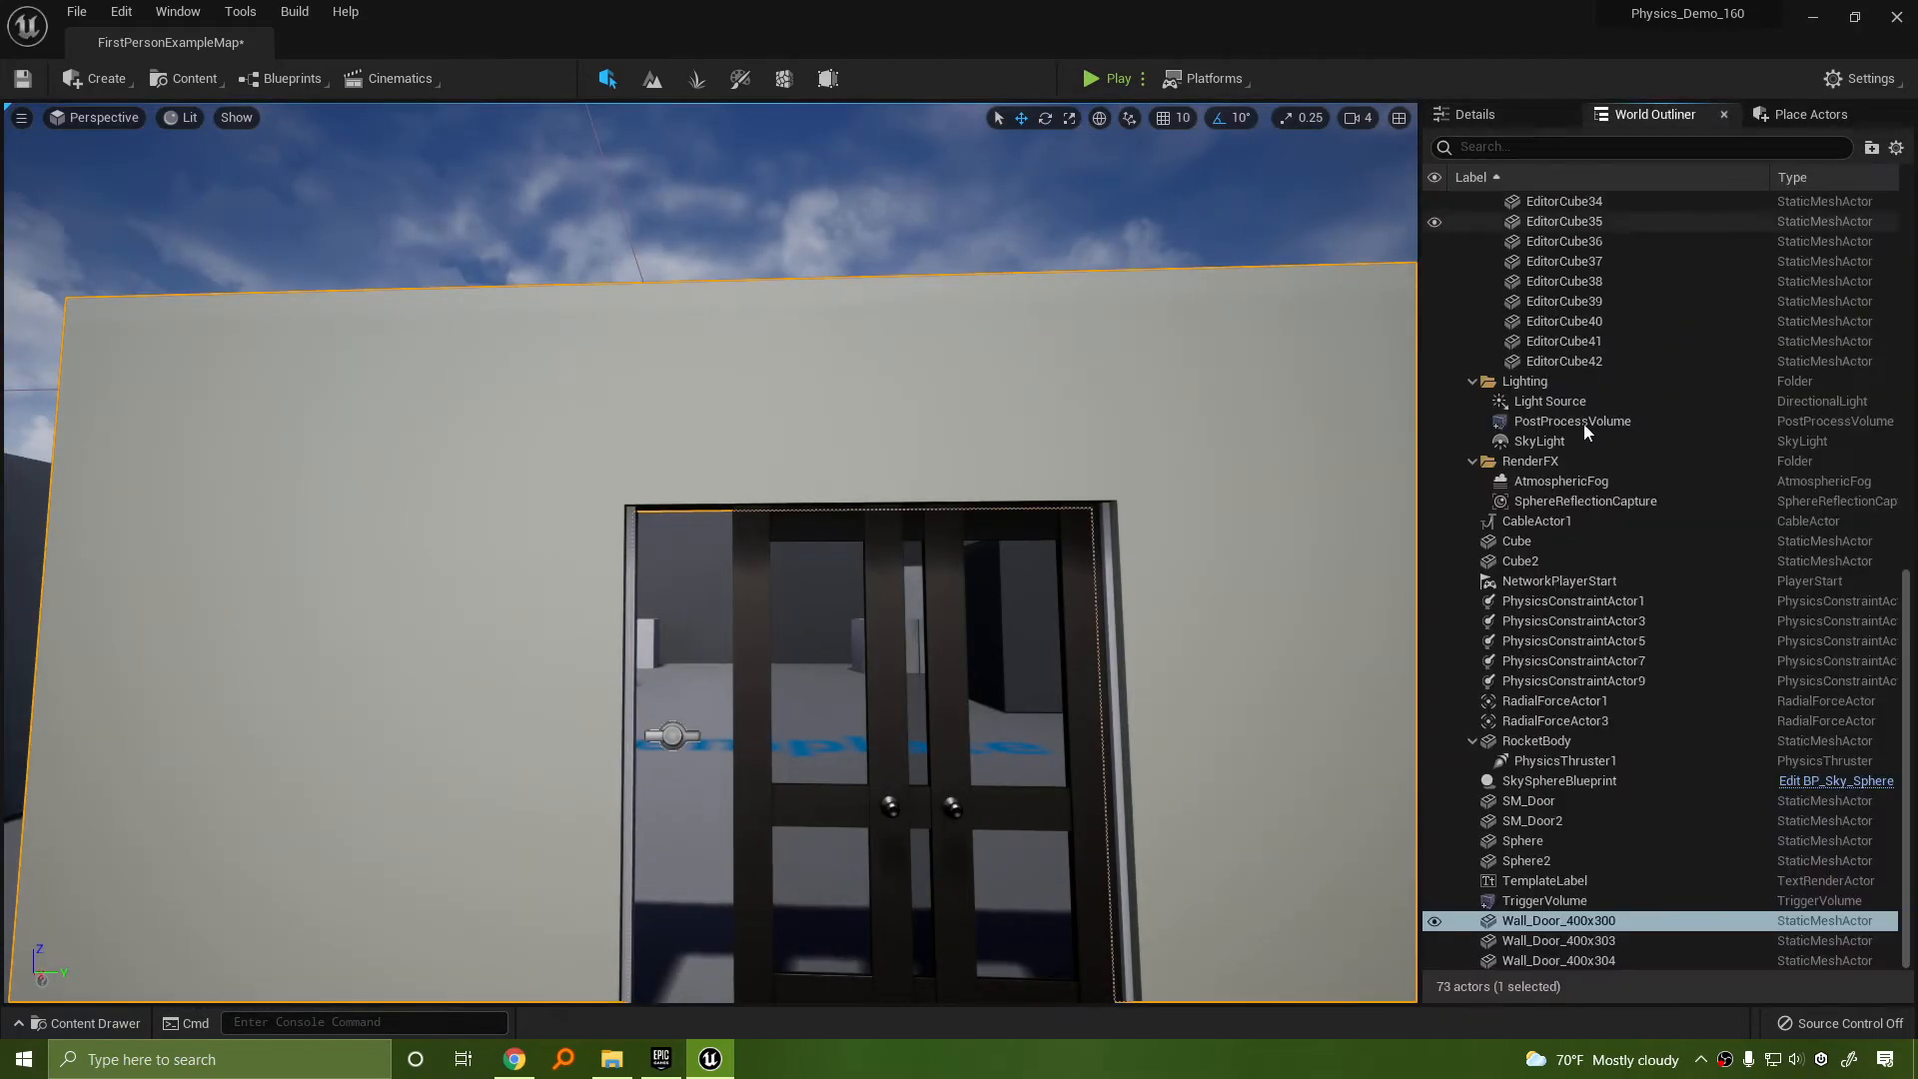
click(1435, 921)
Slide the SM_Door leaf back along Y beside its jamb post, and move the physics constraint between them at about Y 285.5
key(w)
right_drag(710, 552, 802, 544)
key(s)
key(w)
key(w)
click(713, 446)
key(w)
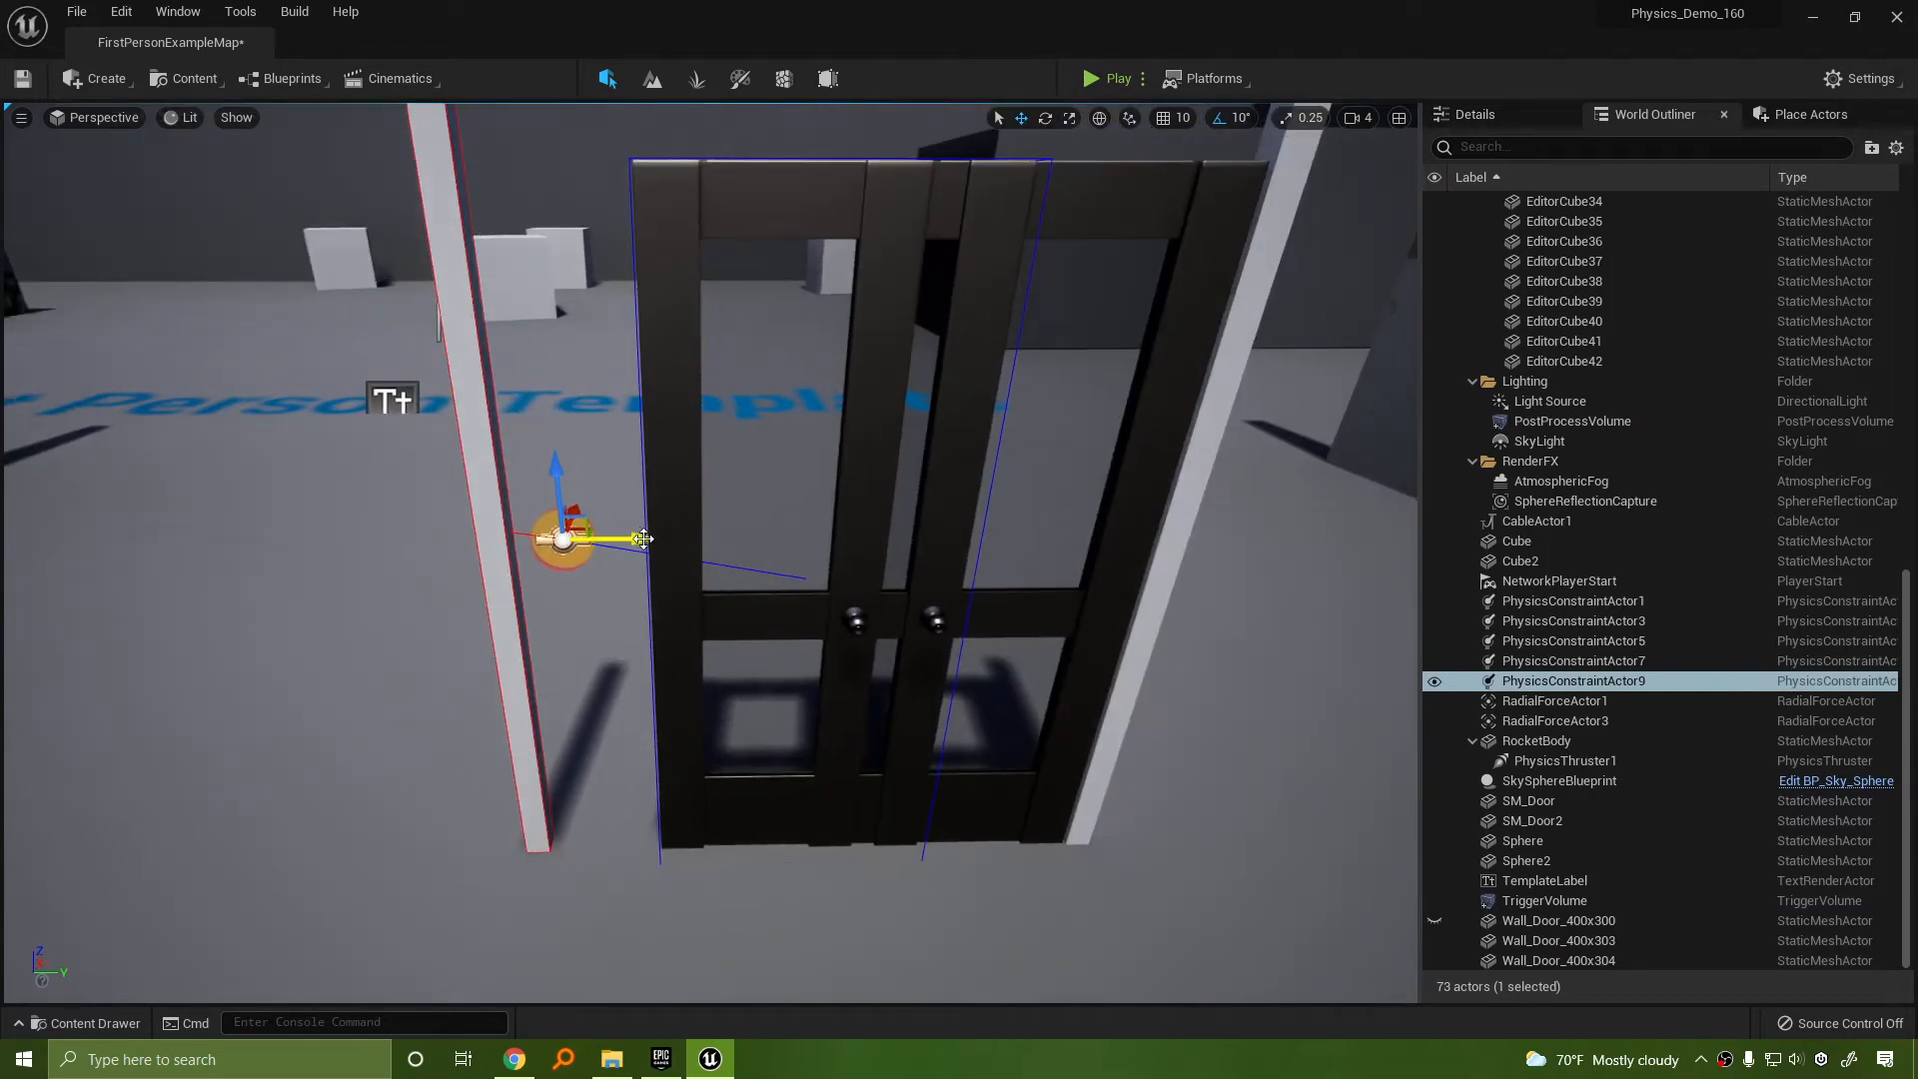
click(879, 240)
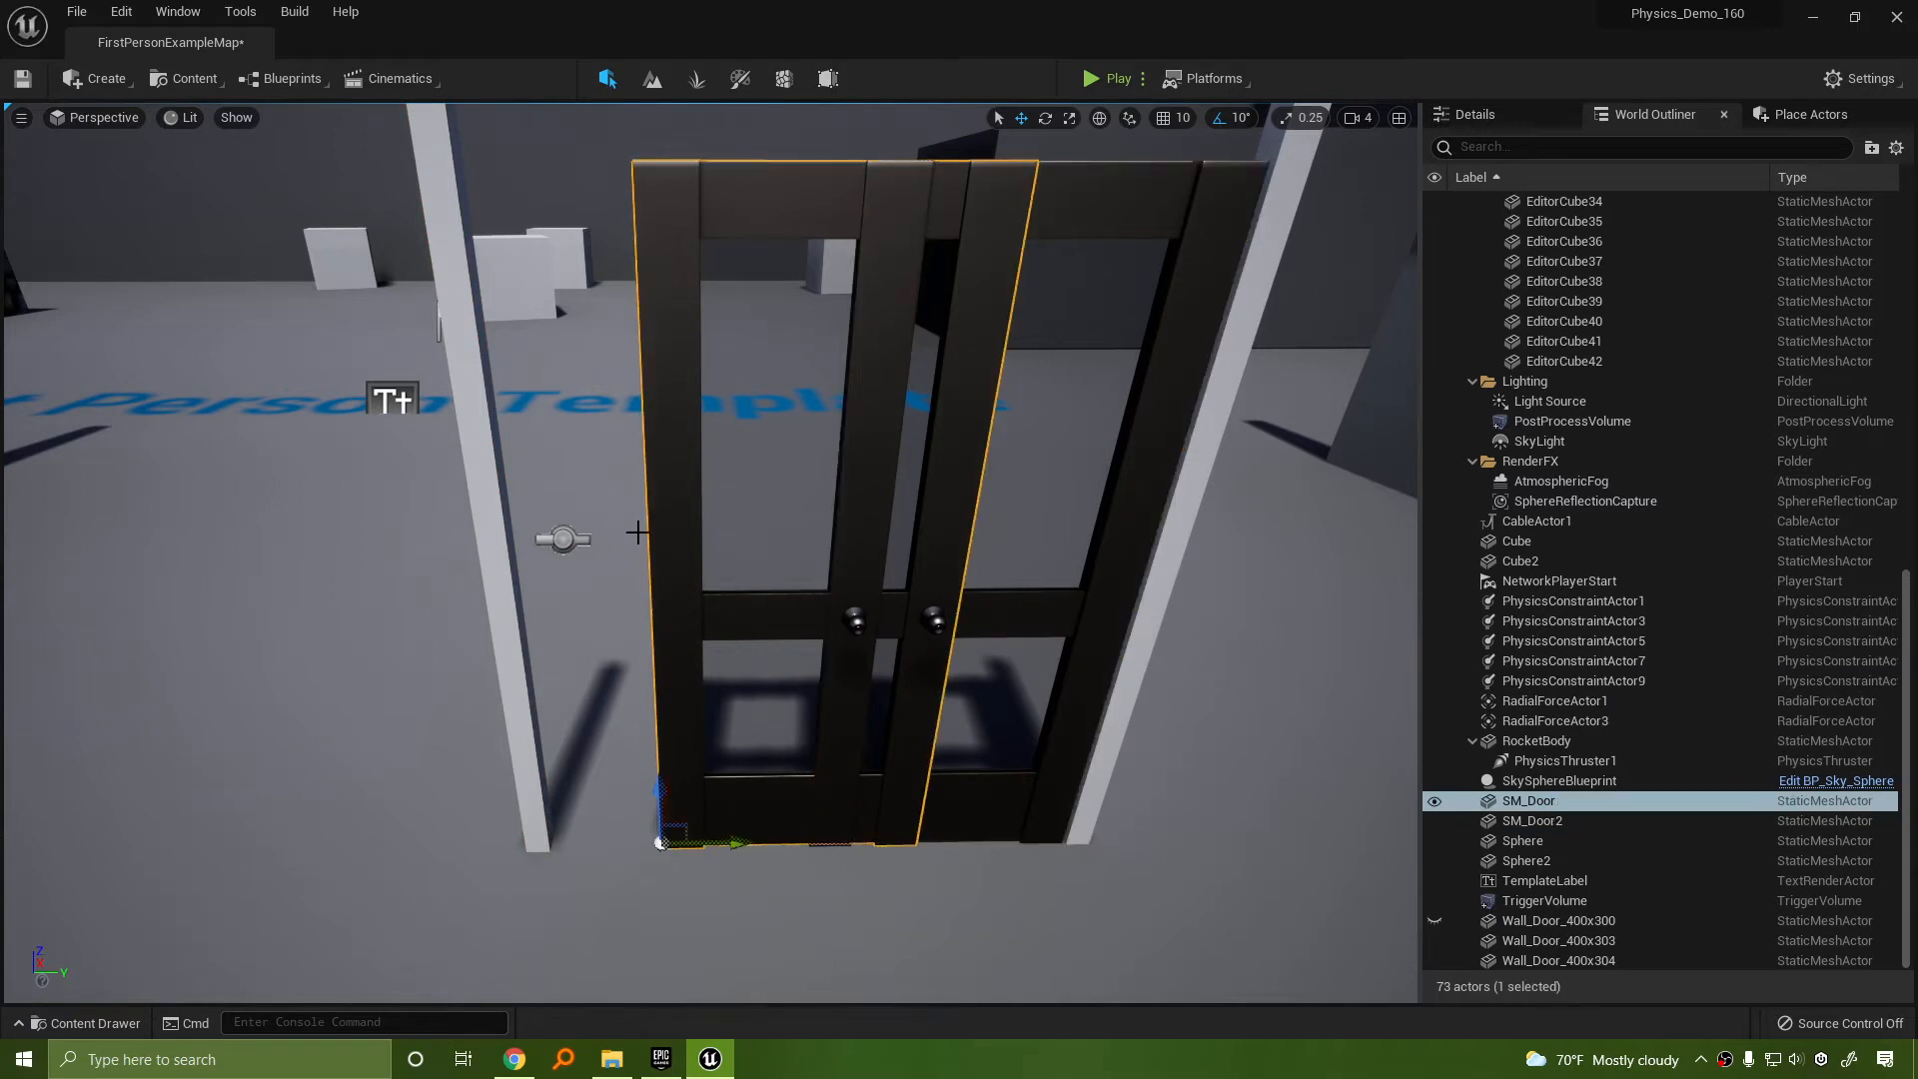
drag(733, 844, 643, 831)
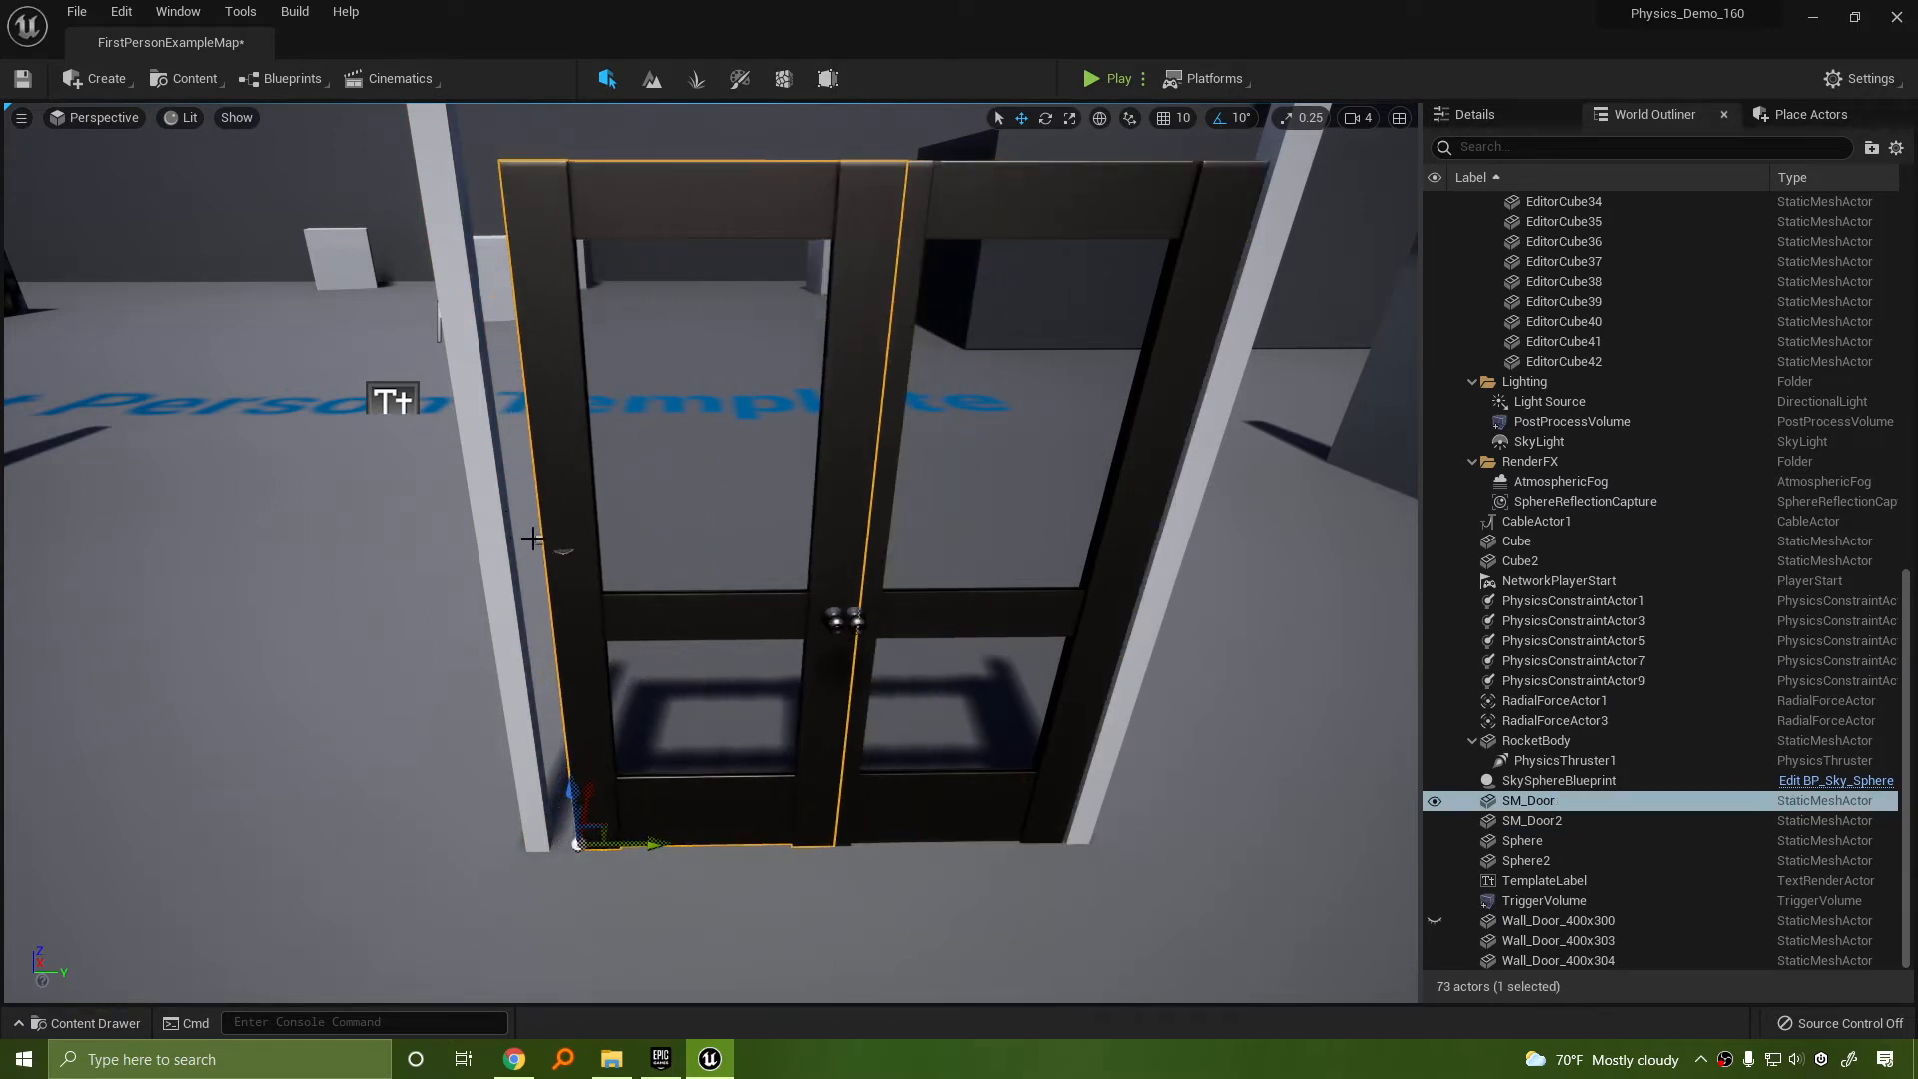
click(563, 550)
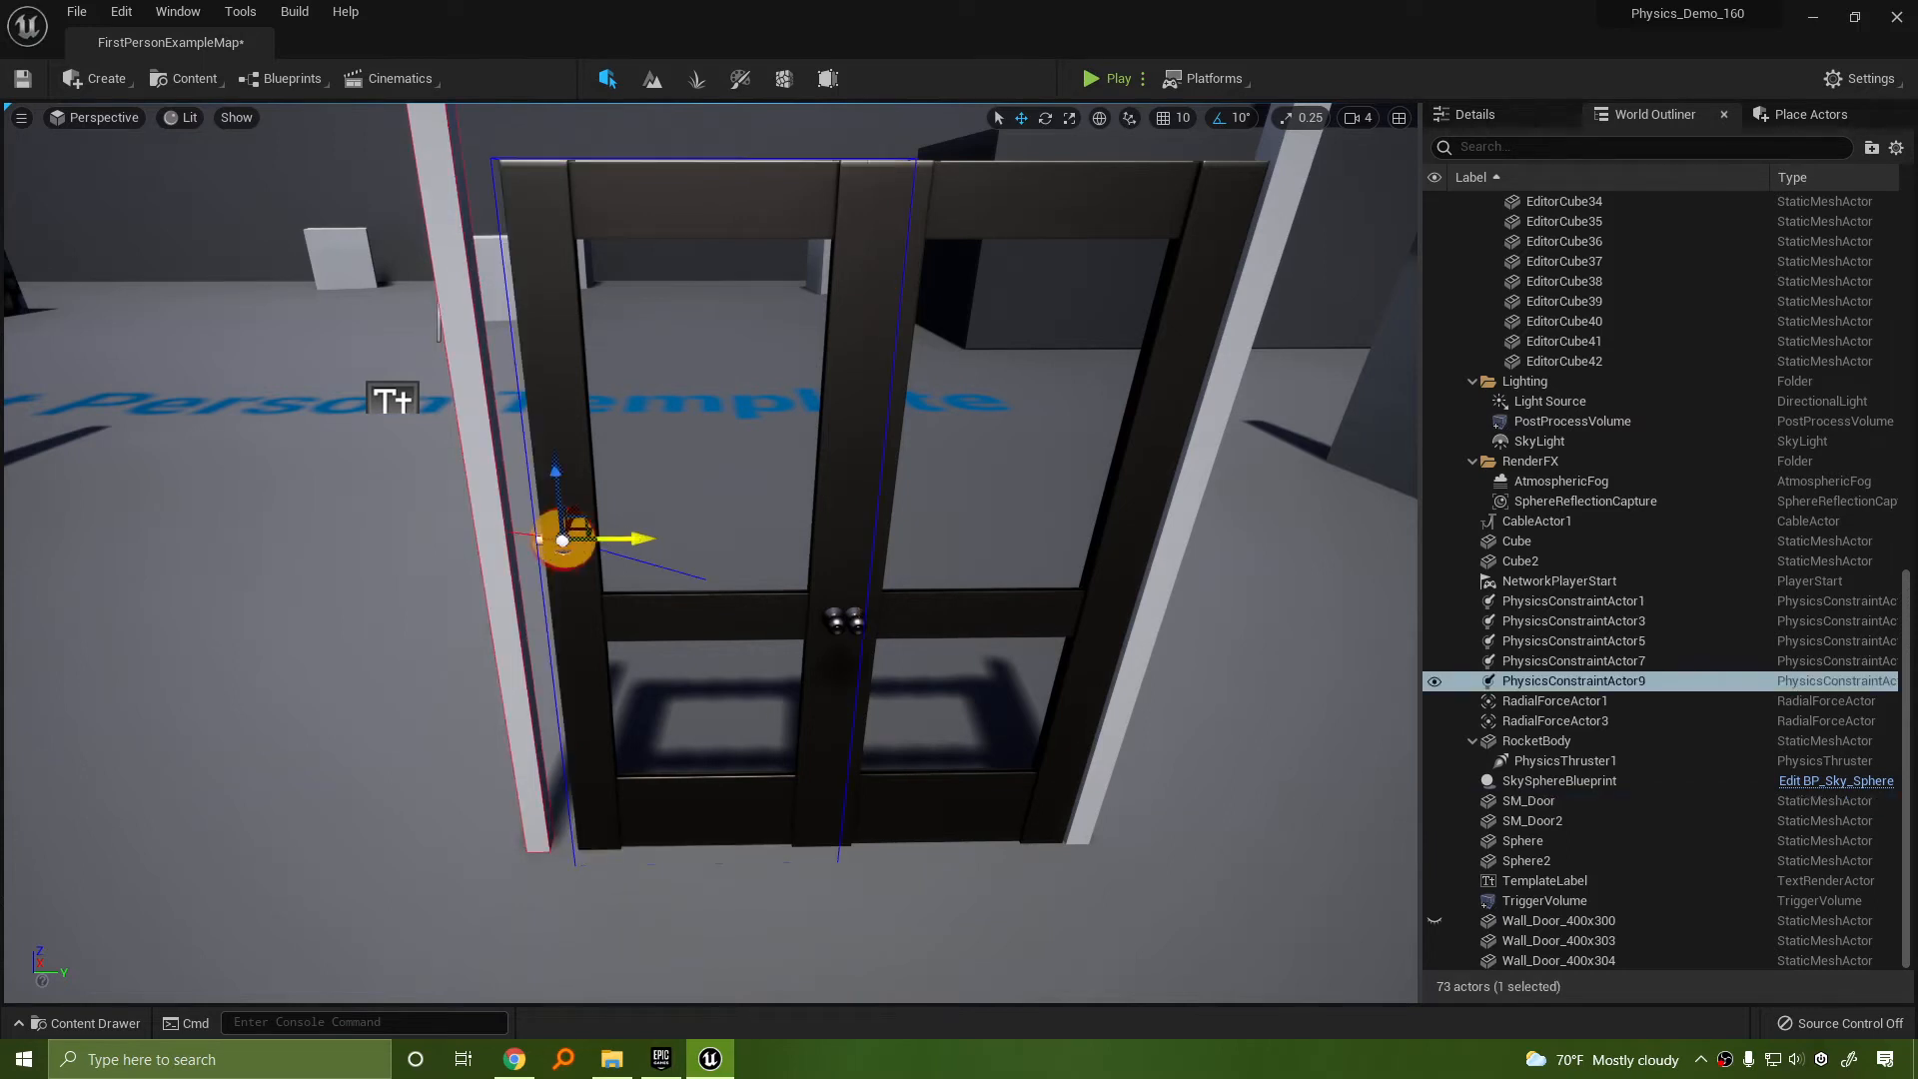
drag(626, 540, 590, 540)
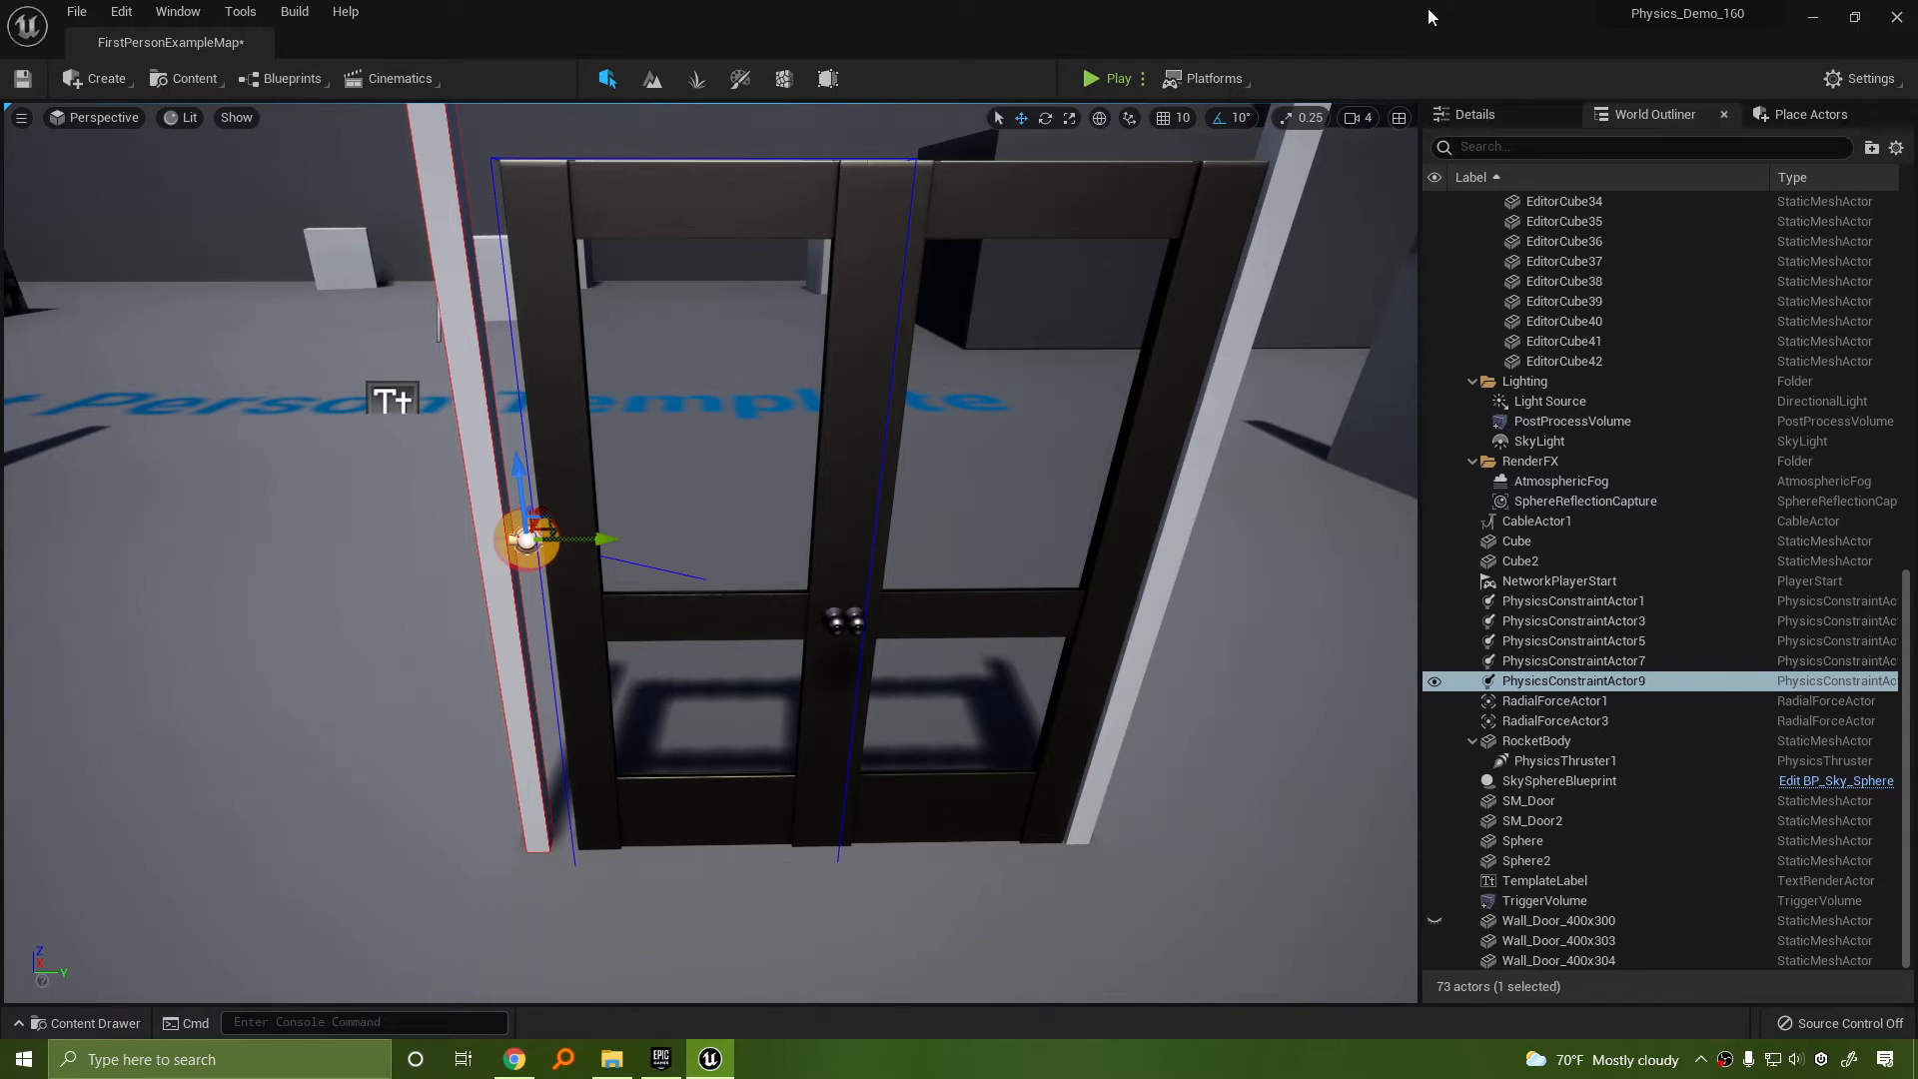
Set the physics constraint's Swing 1 Motion to Limited with a Swing 1 Limit of 90
click(1469, 115)
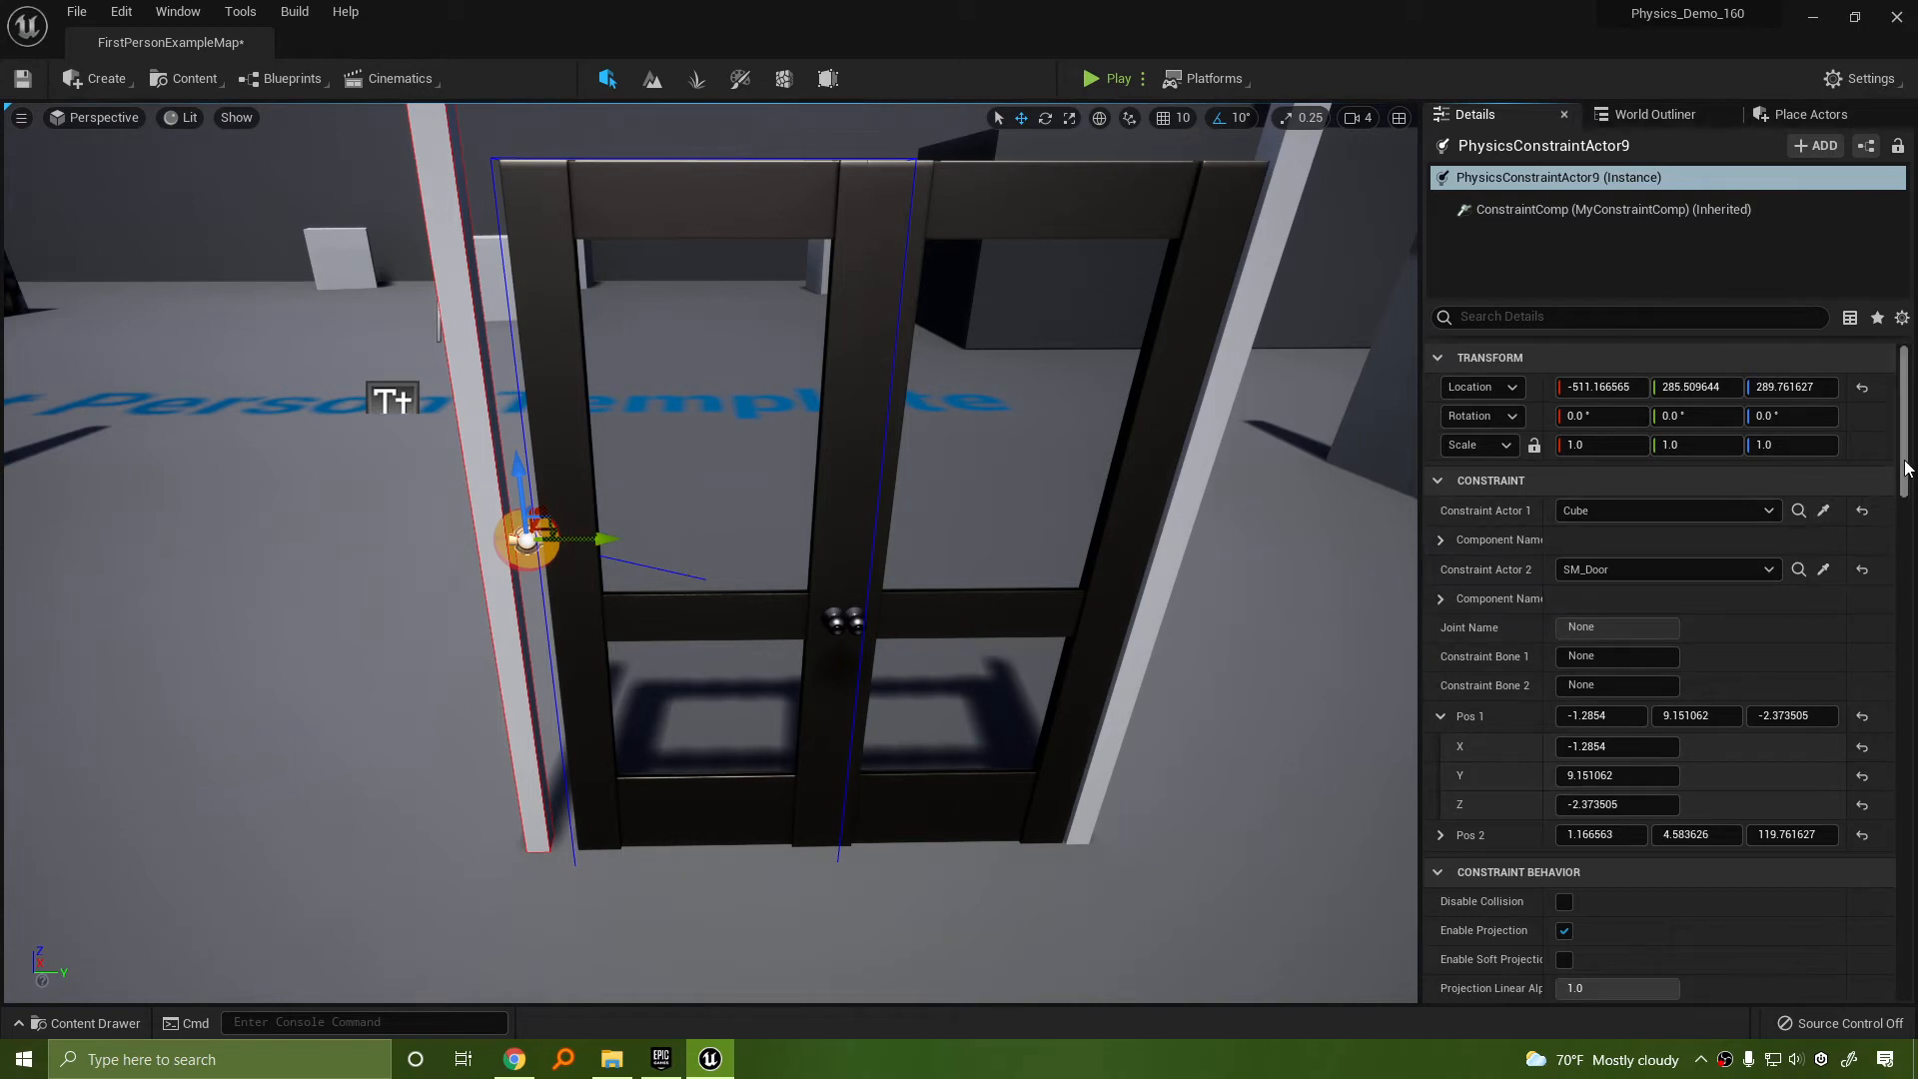
drag(1906, 470, 1884, 650)
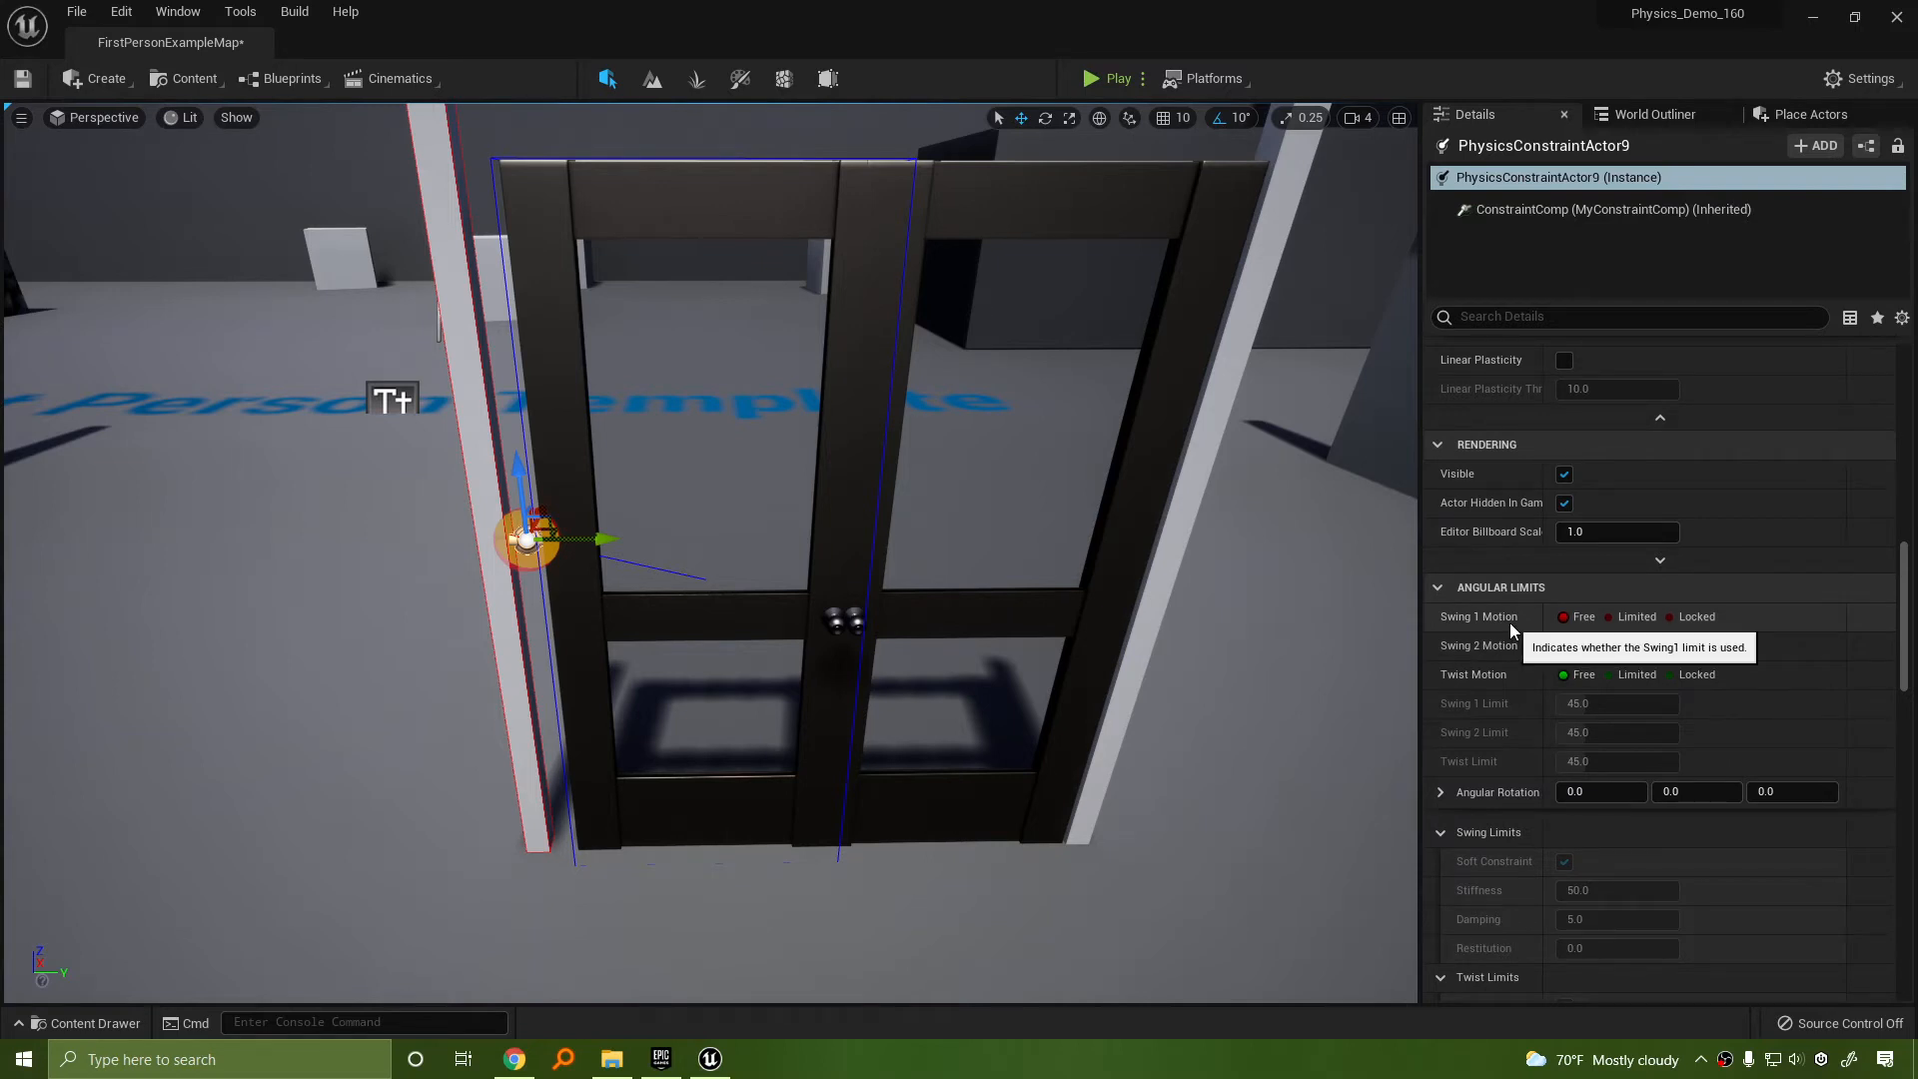
click(1633, 617)
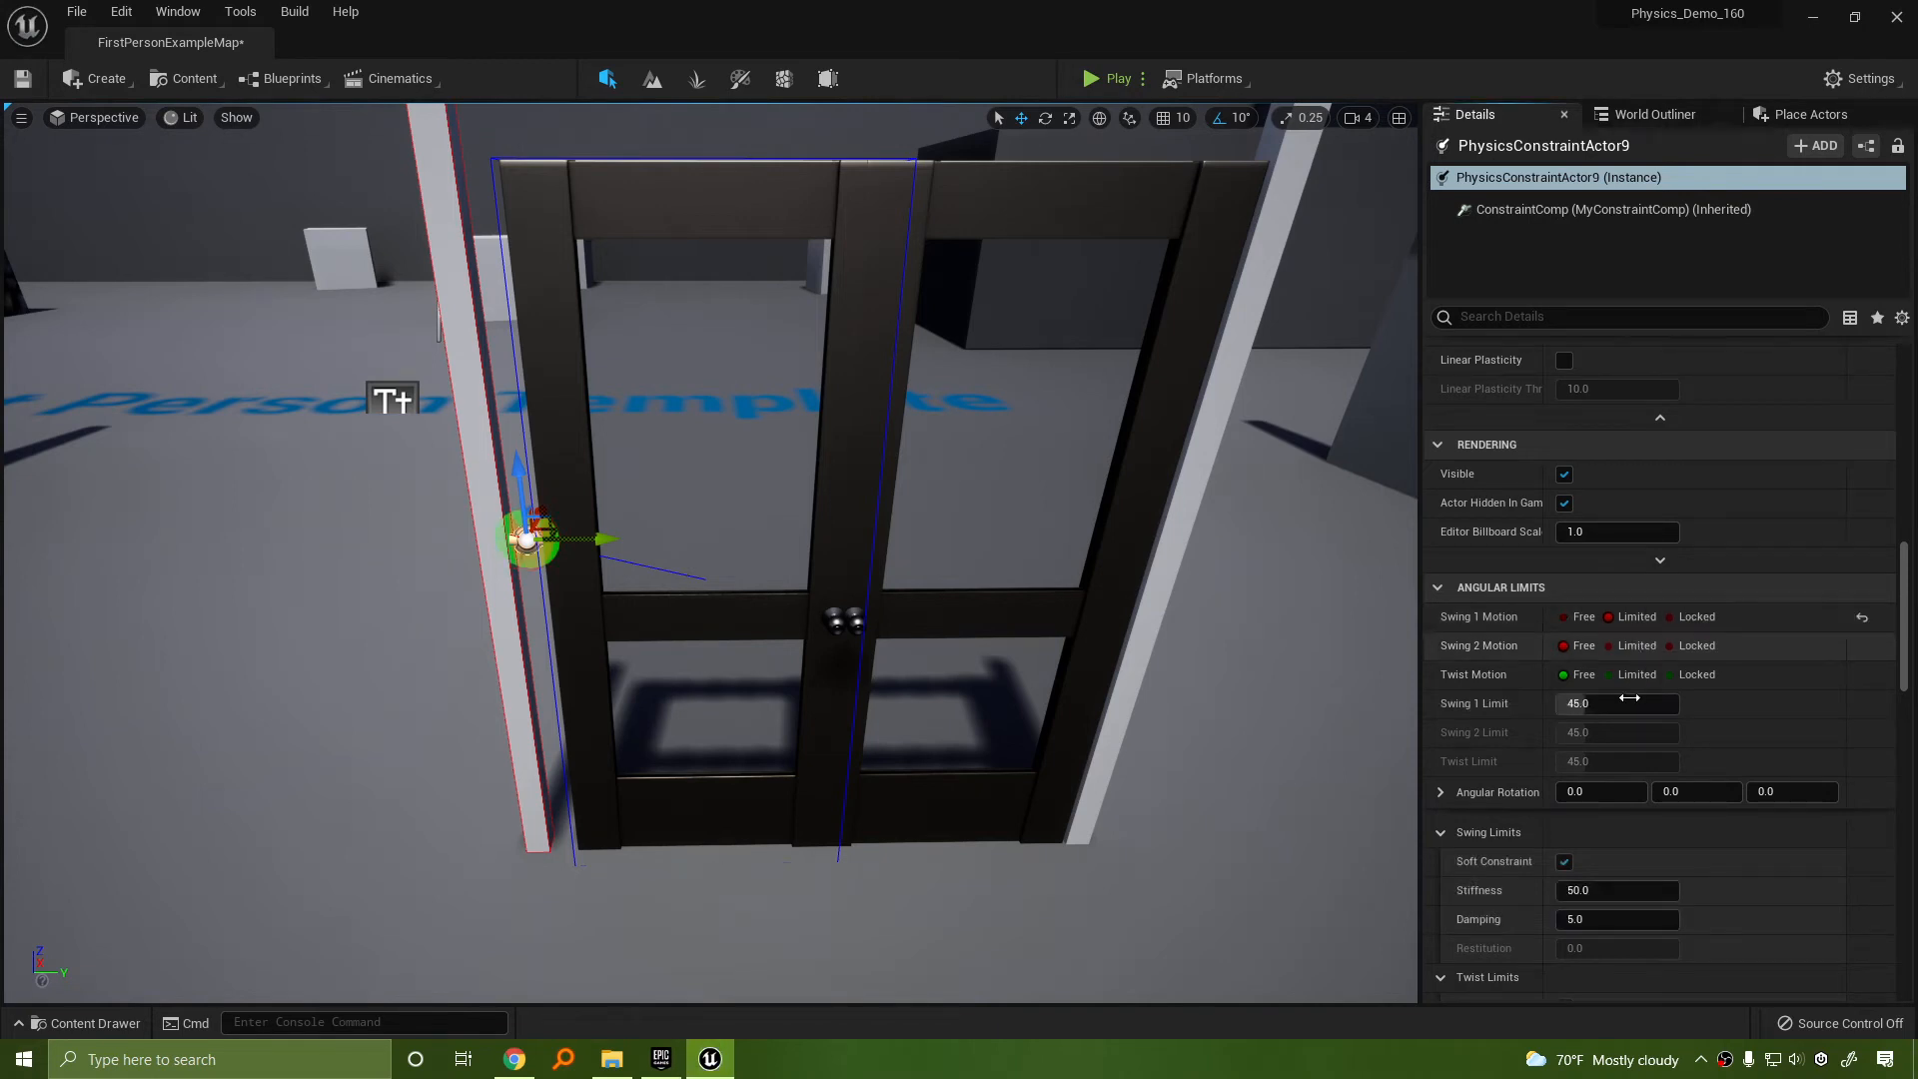
click(1618, 704)
text(90)
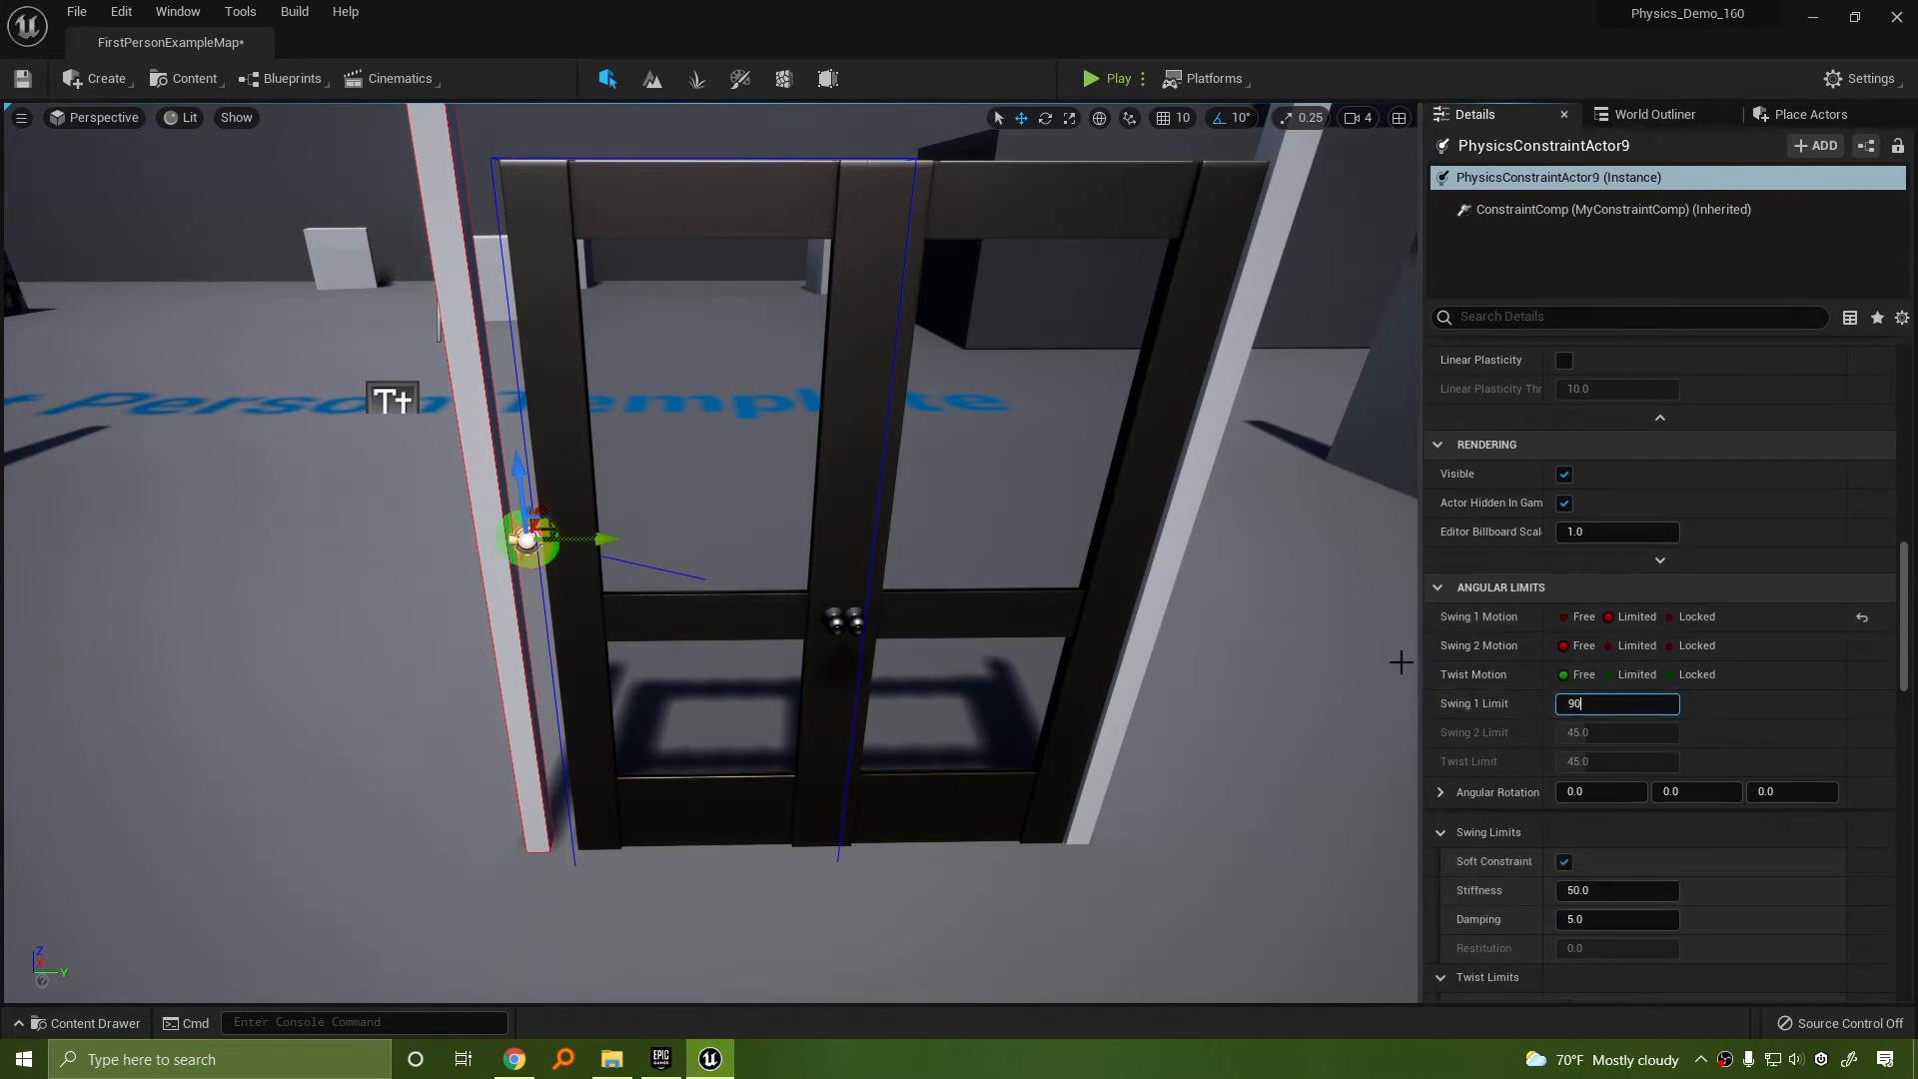
key(Return)
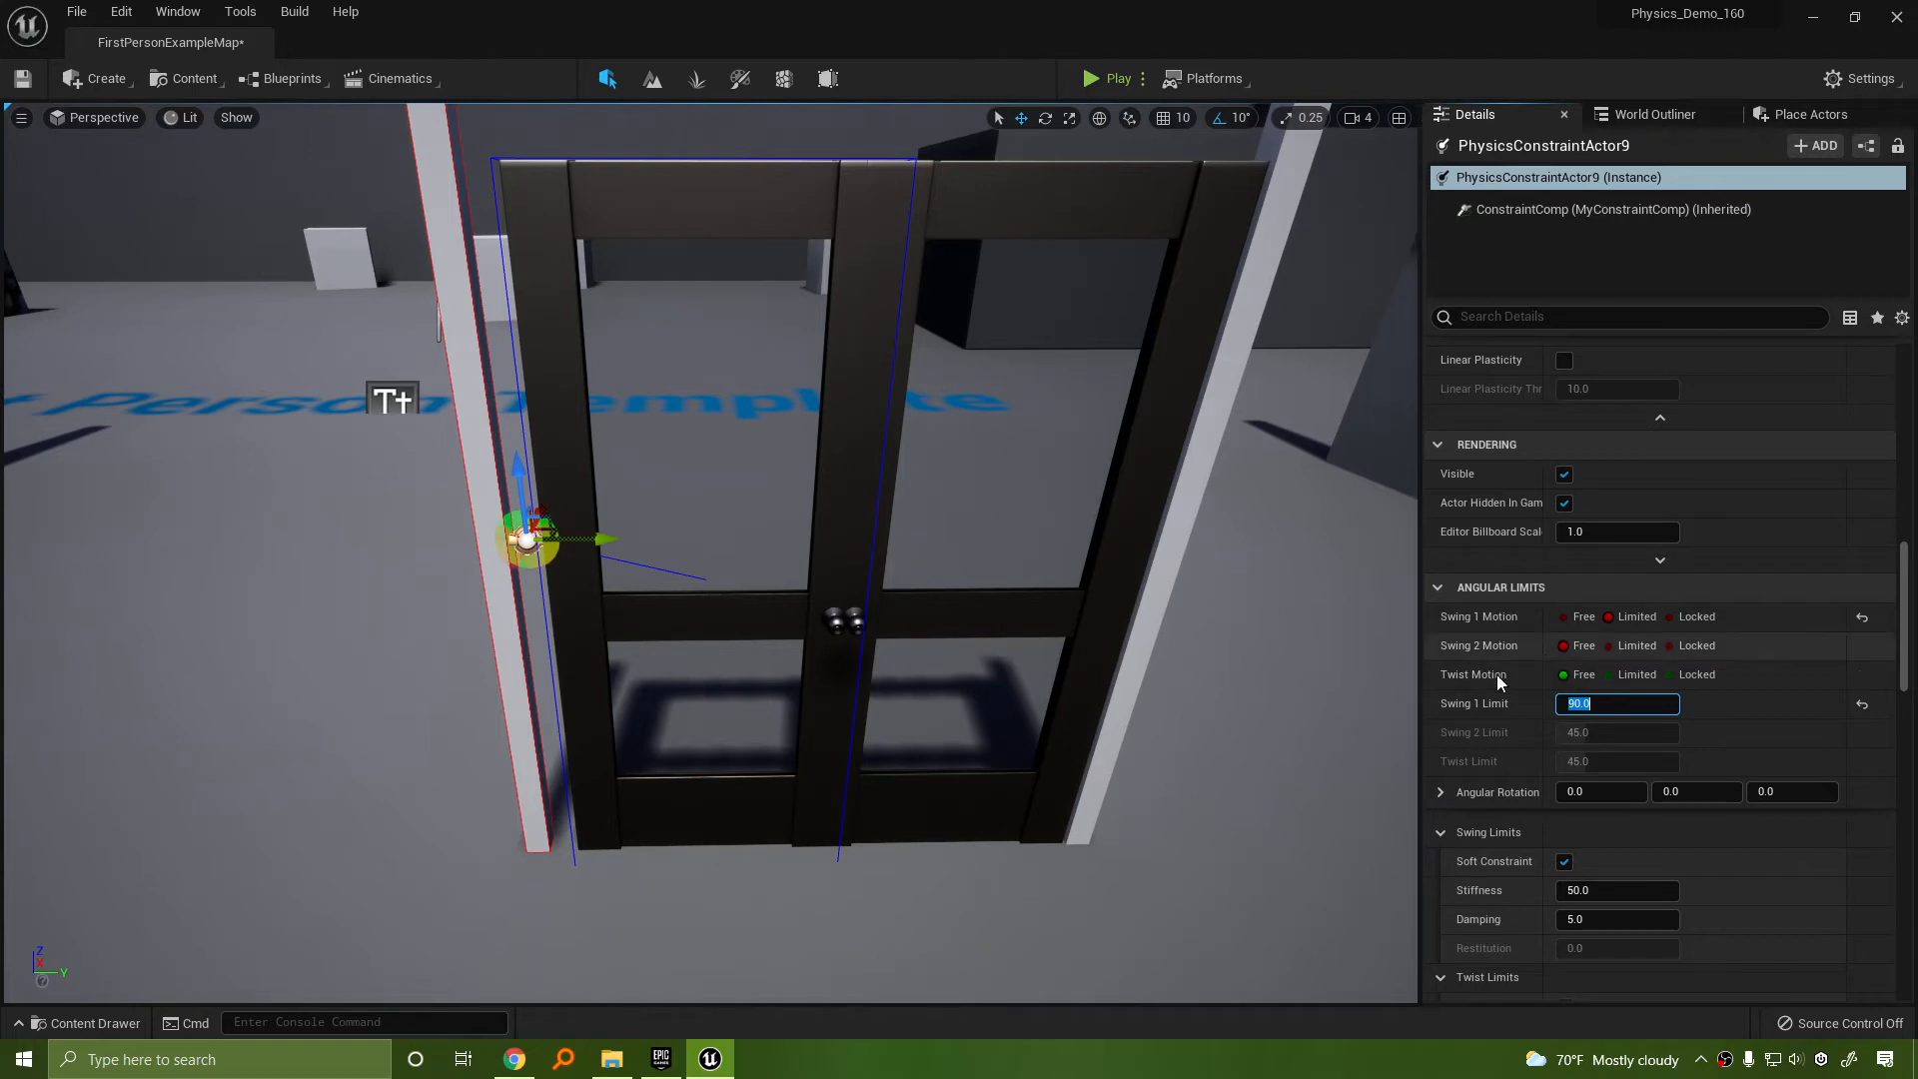
Set the physics constraint's Swing 2 Motion and Twist Motion to Locked
click(1672, 645)
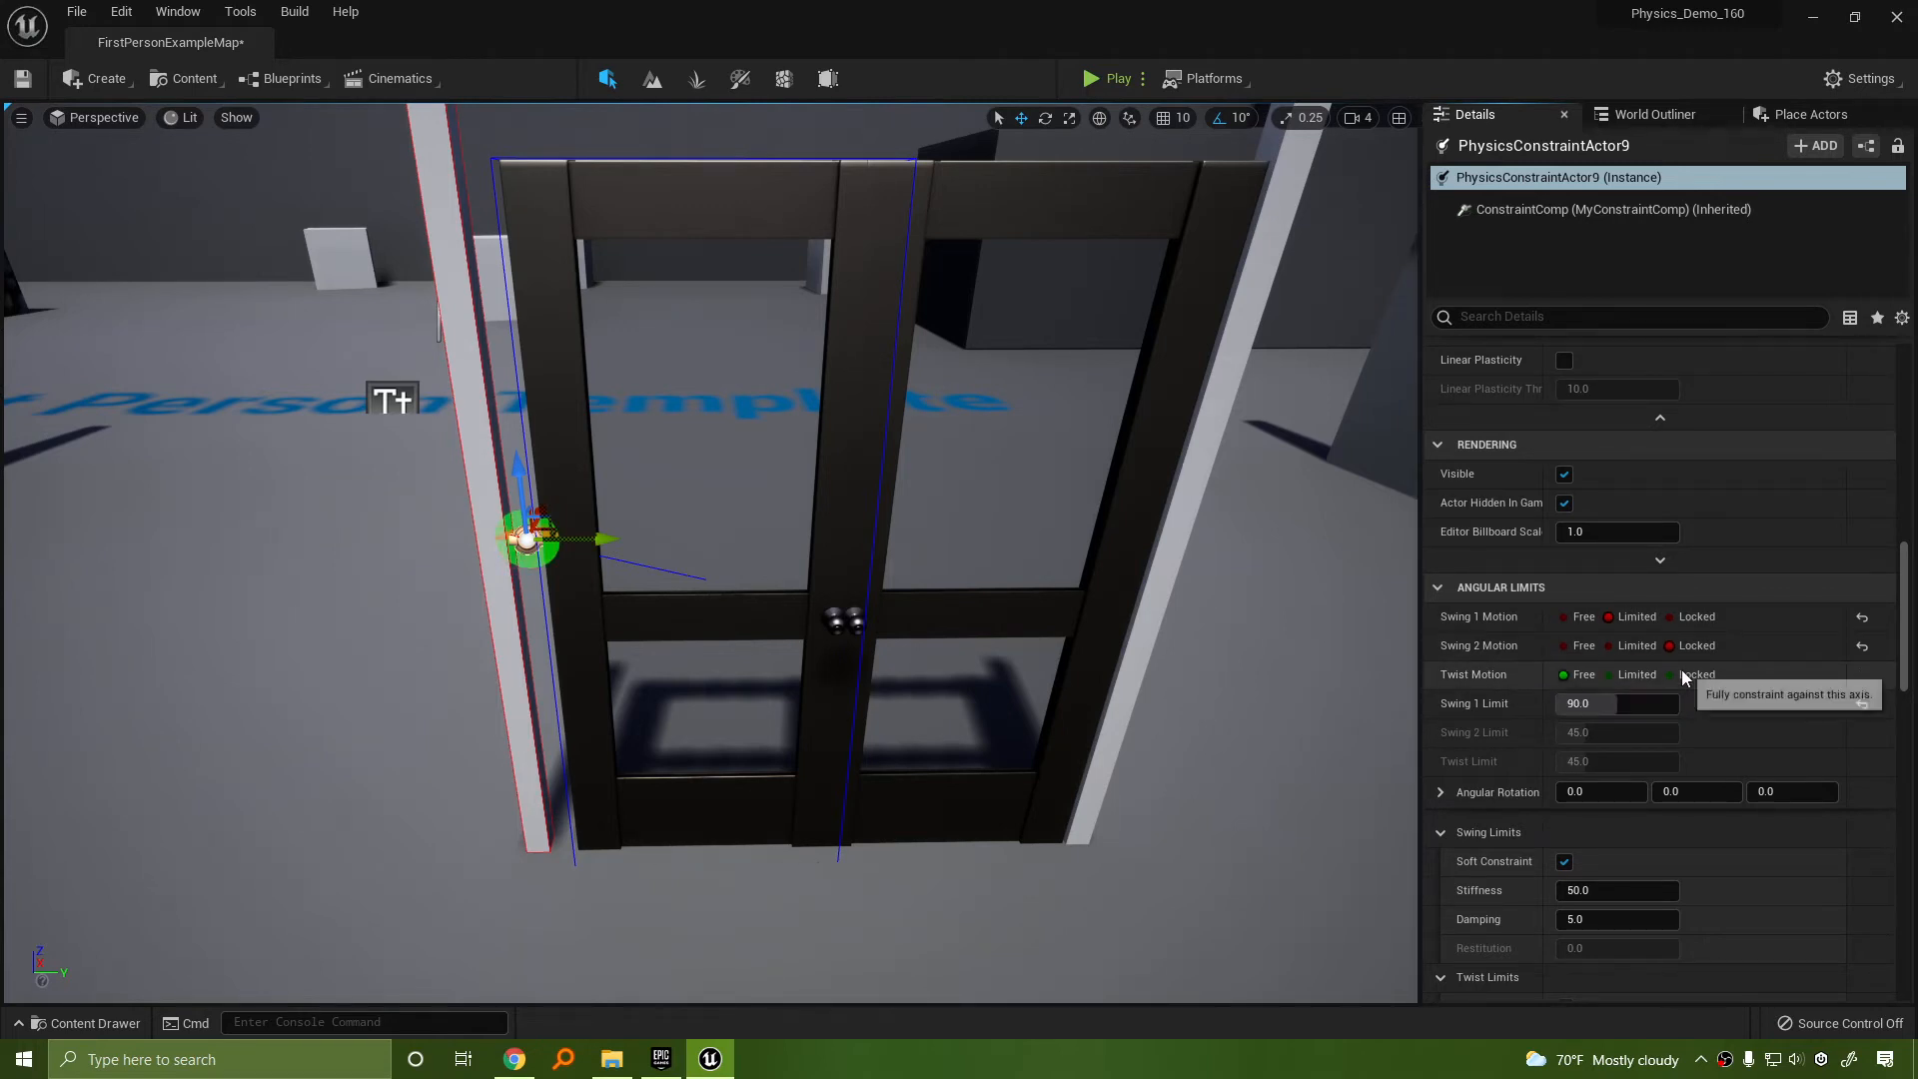
click(1682, 675)
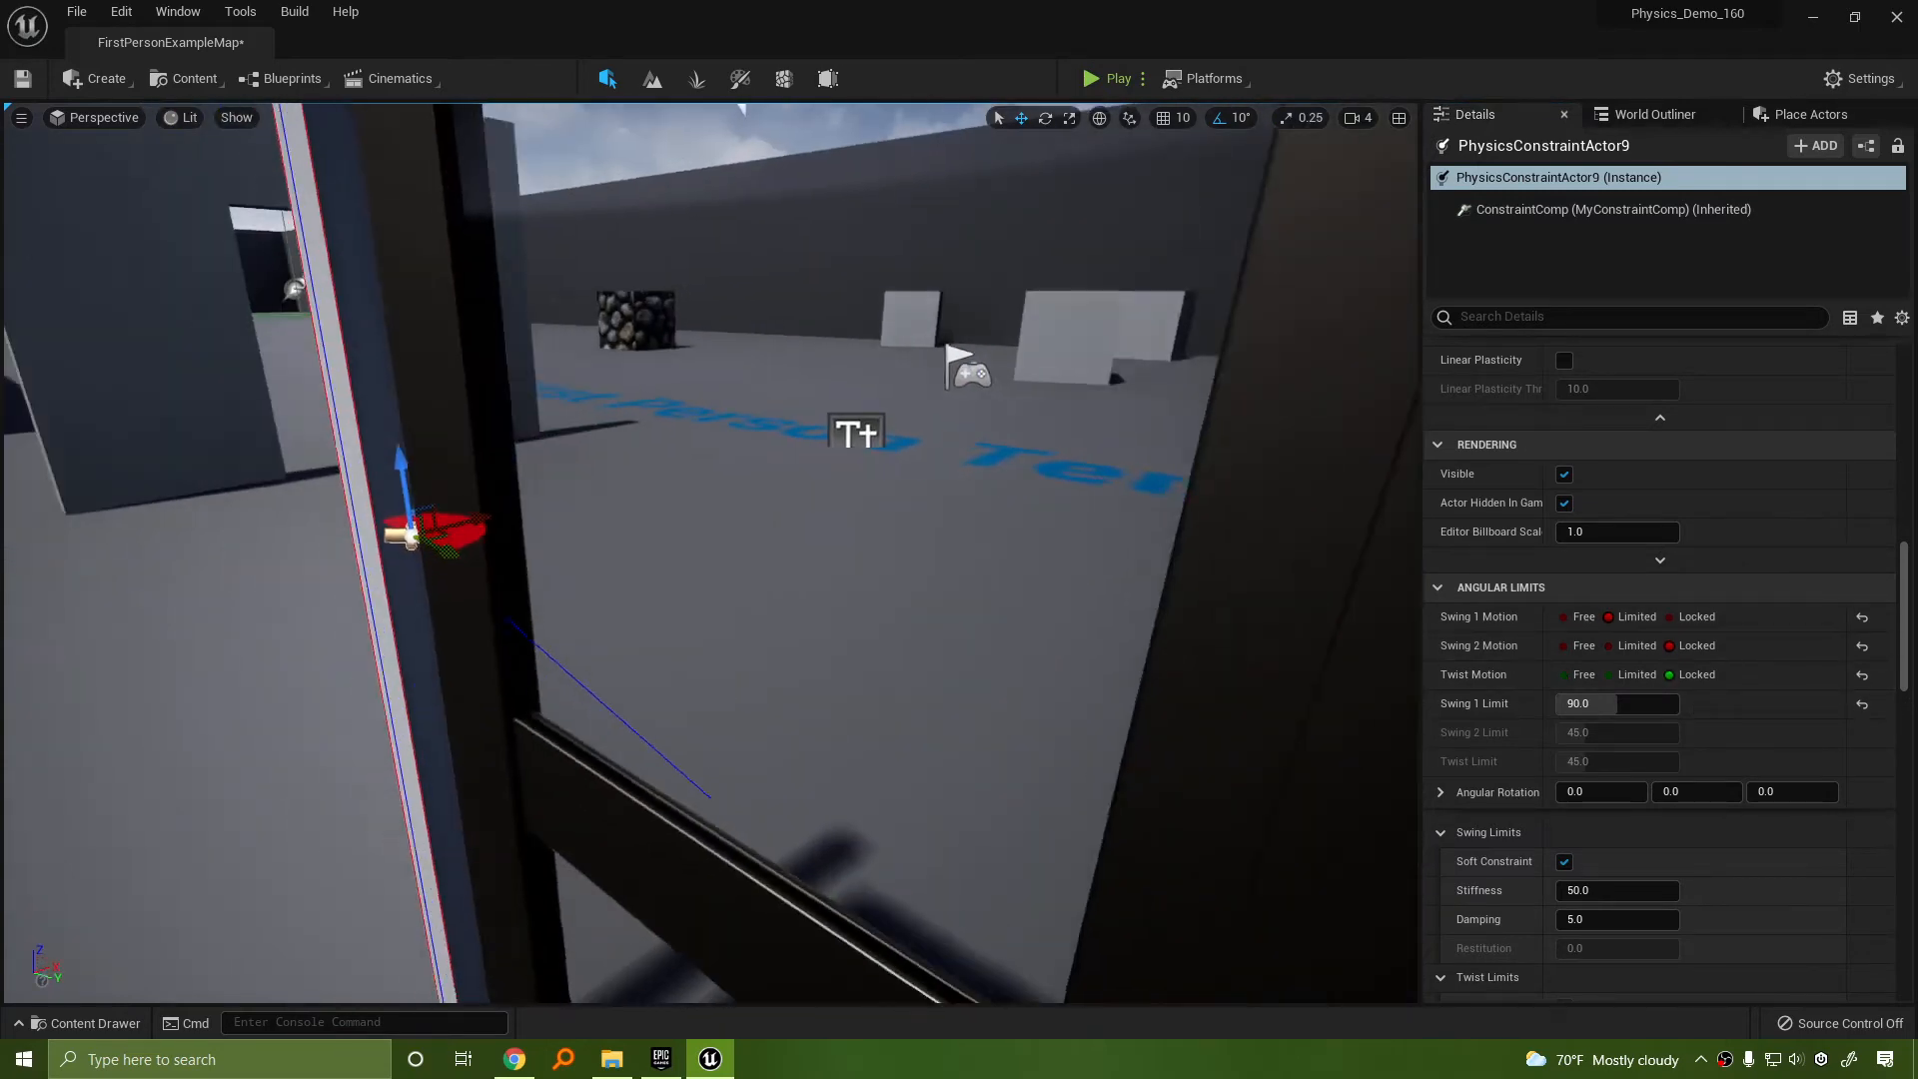
Inspect the constraint's swing arc between the jamb post and the SM_Door leaf from the side and from above
key(a)
right_drag(976, 548, 1034, 540)
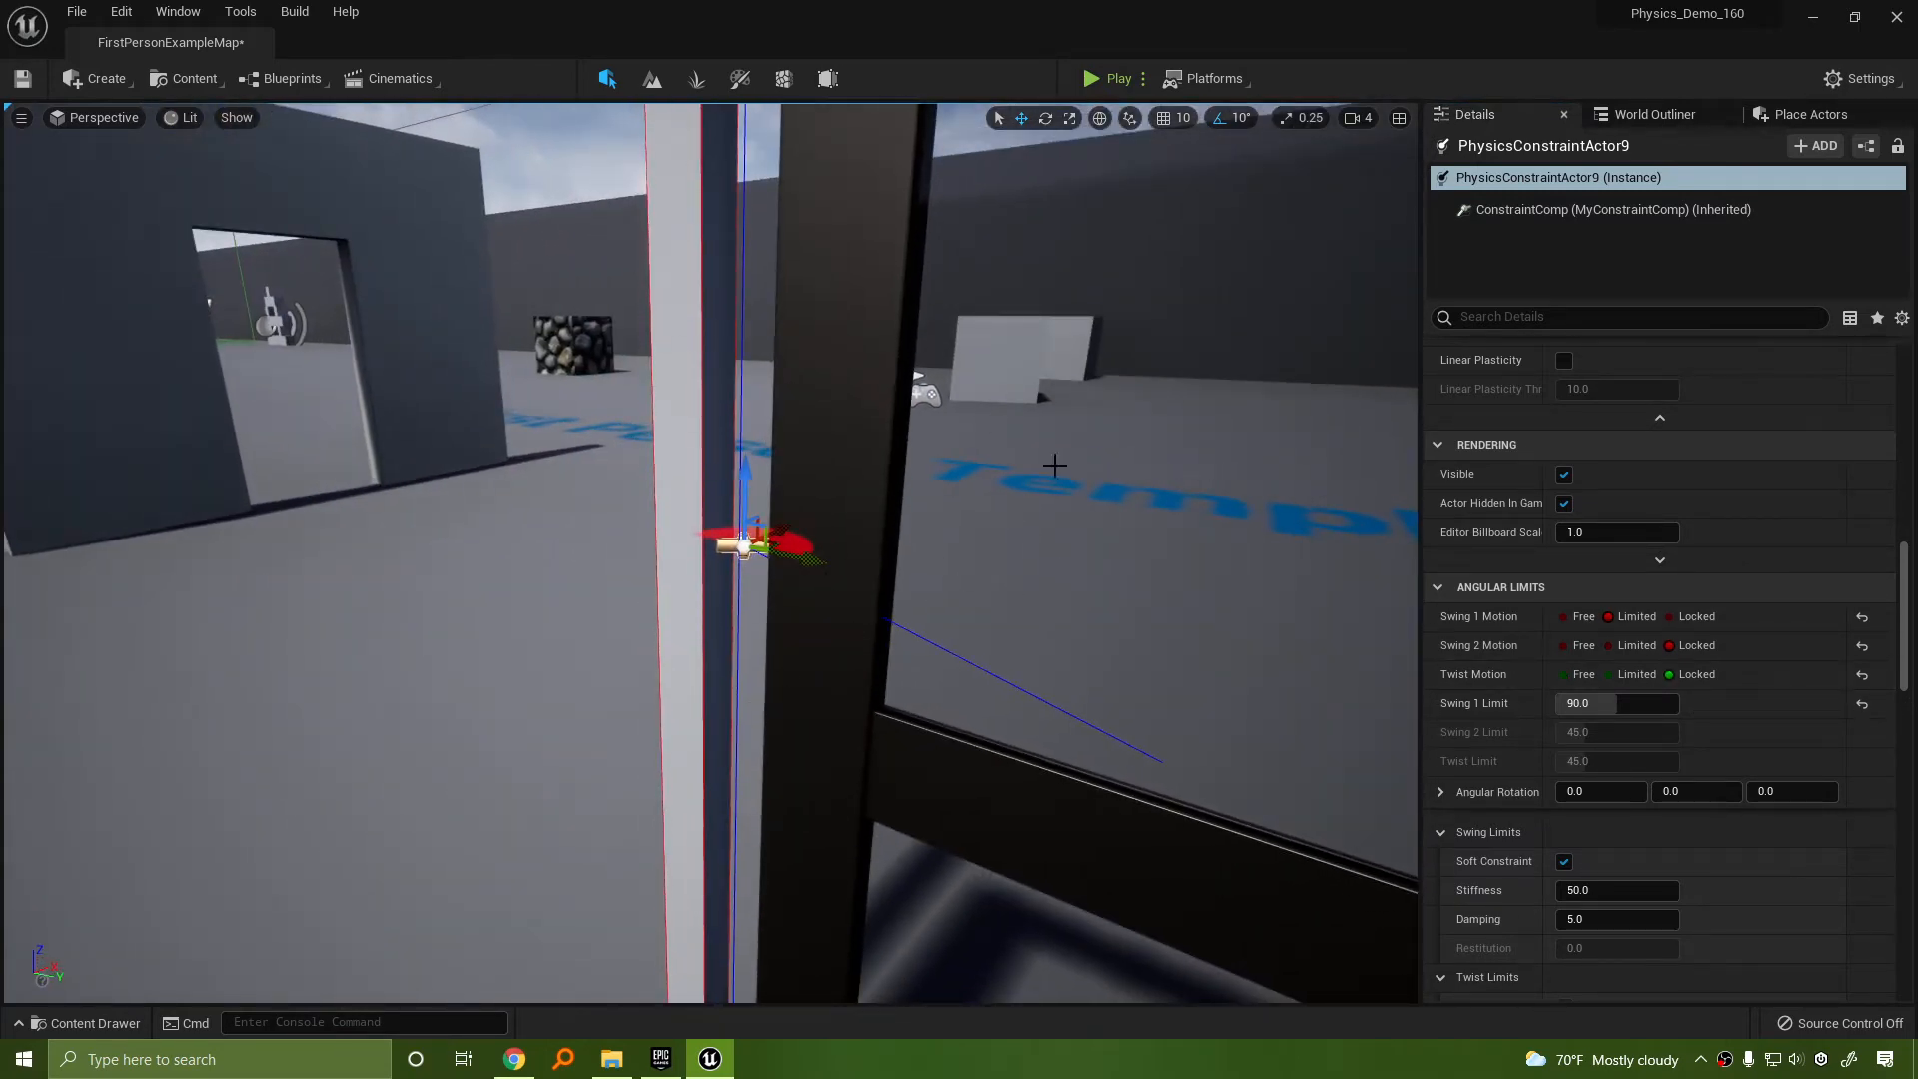
right_drag(1055, 679, 1139, 765)
key(s)
key(e)
mouse_move(1059, 440)
right_down()
mouse_move(1039, 428)
mouse_move(1059, 466)
right_up()
key(q)
key(e)
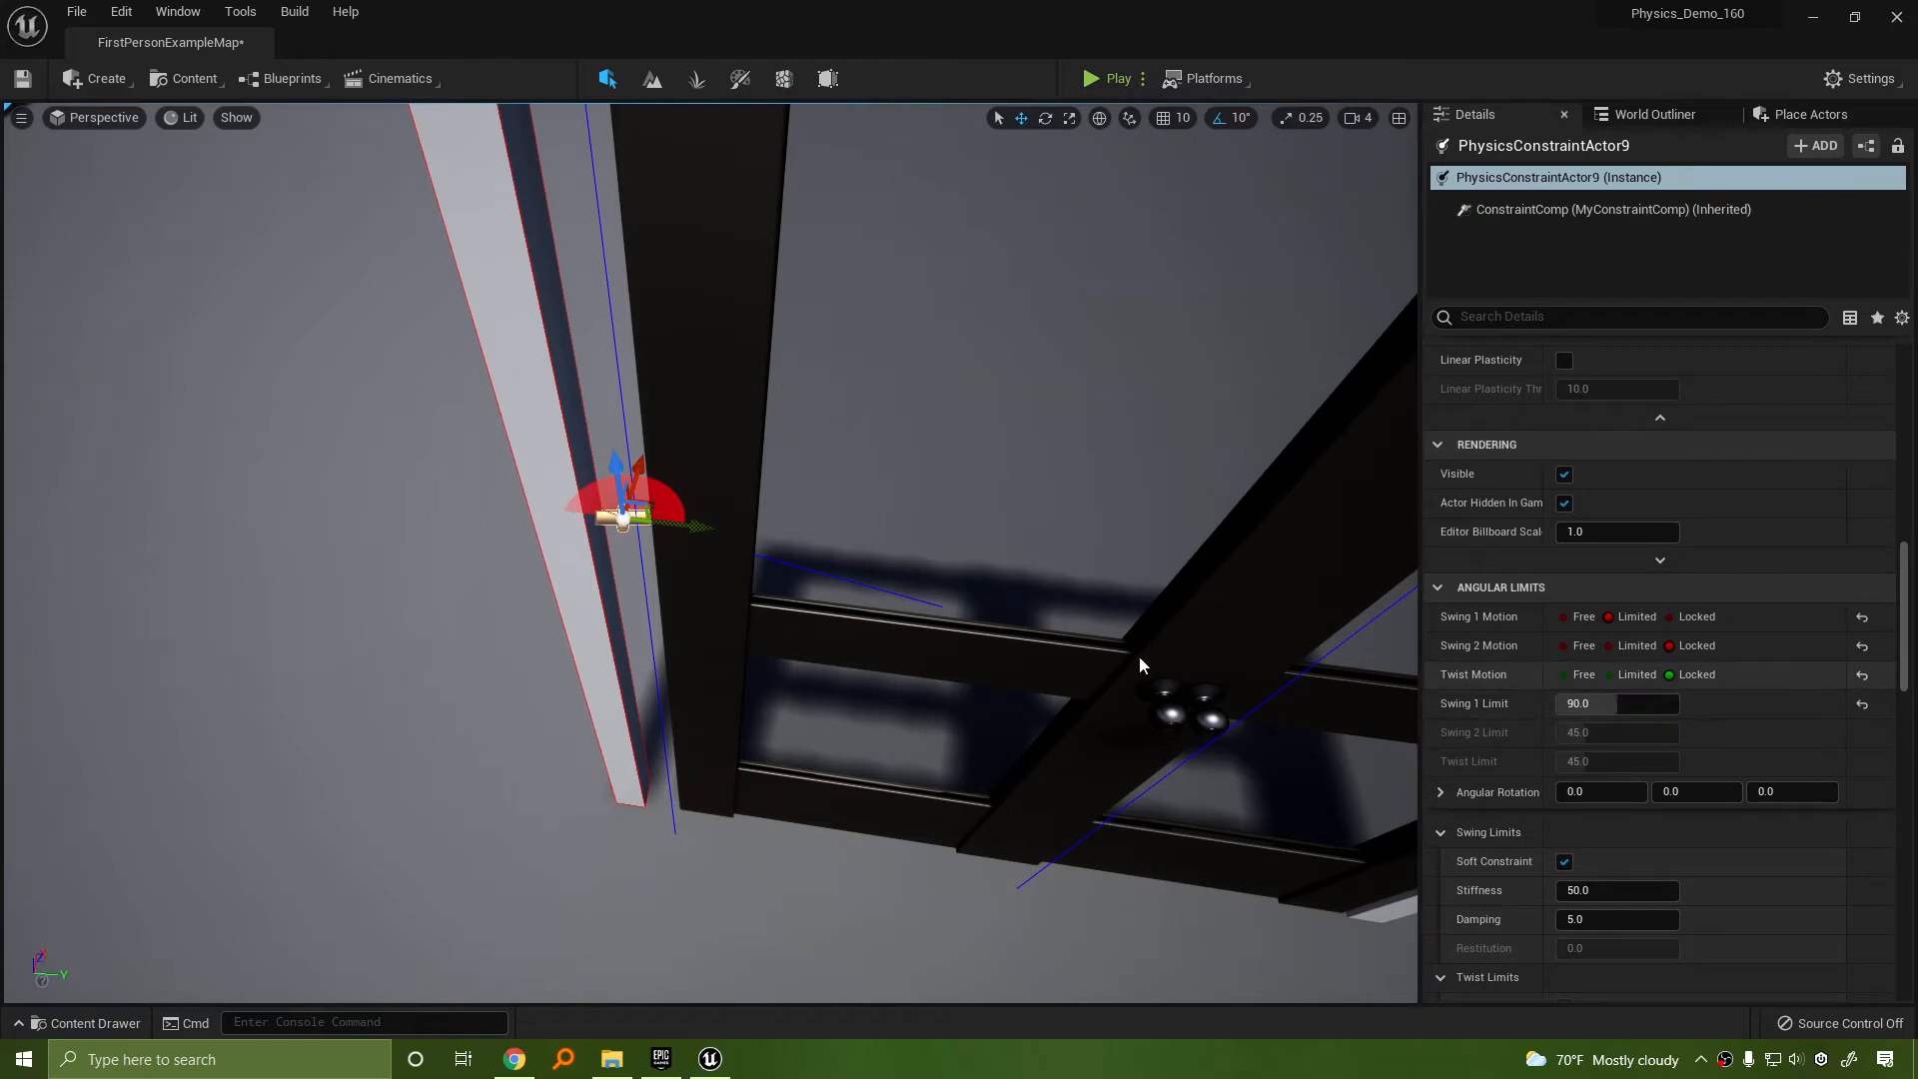
right_drag(1129, 654, 1144, 579)
key(s)
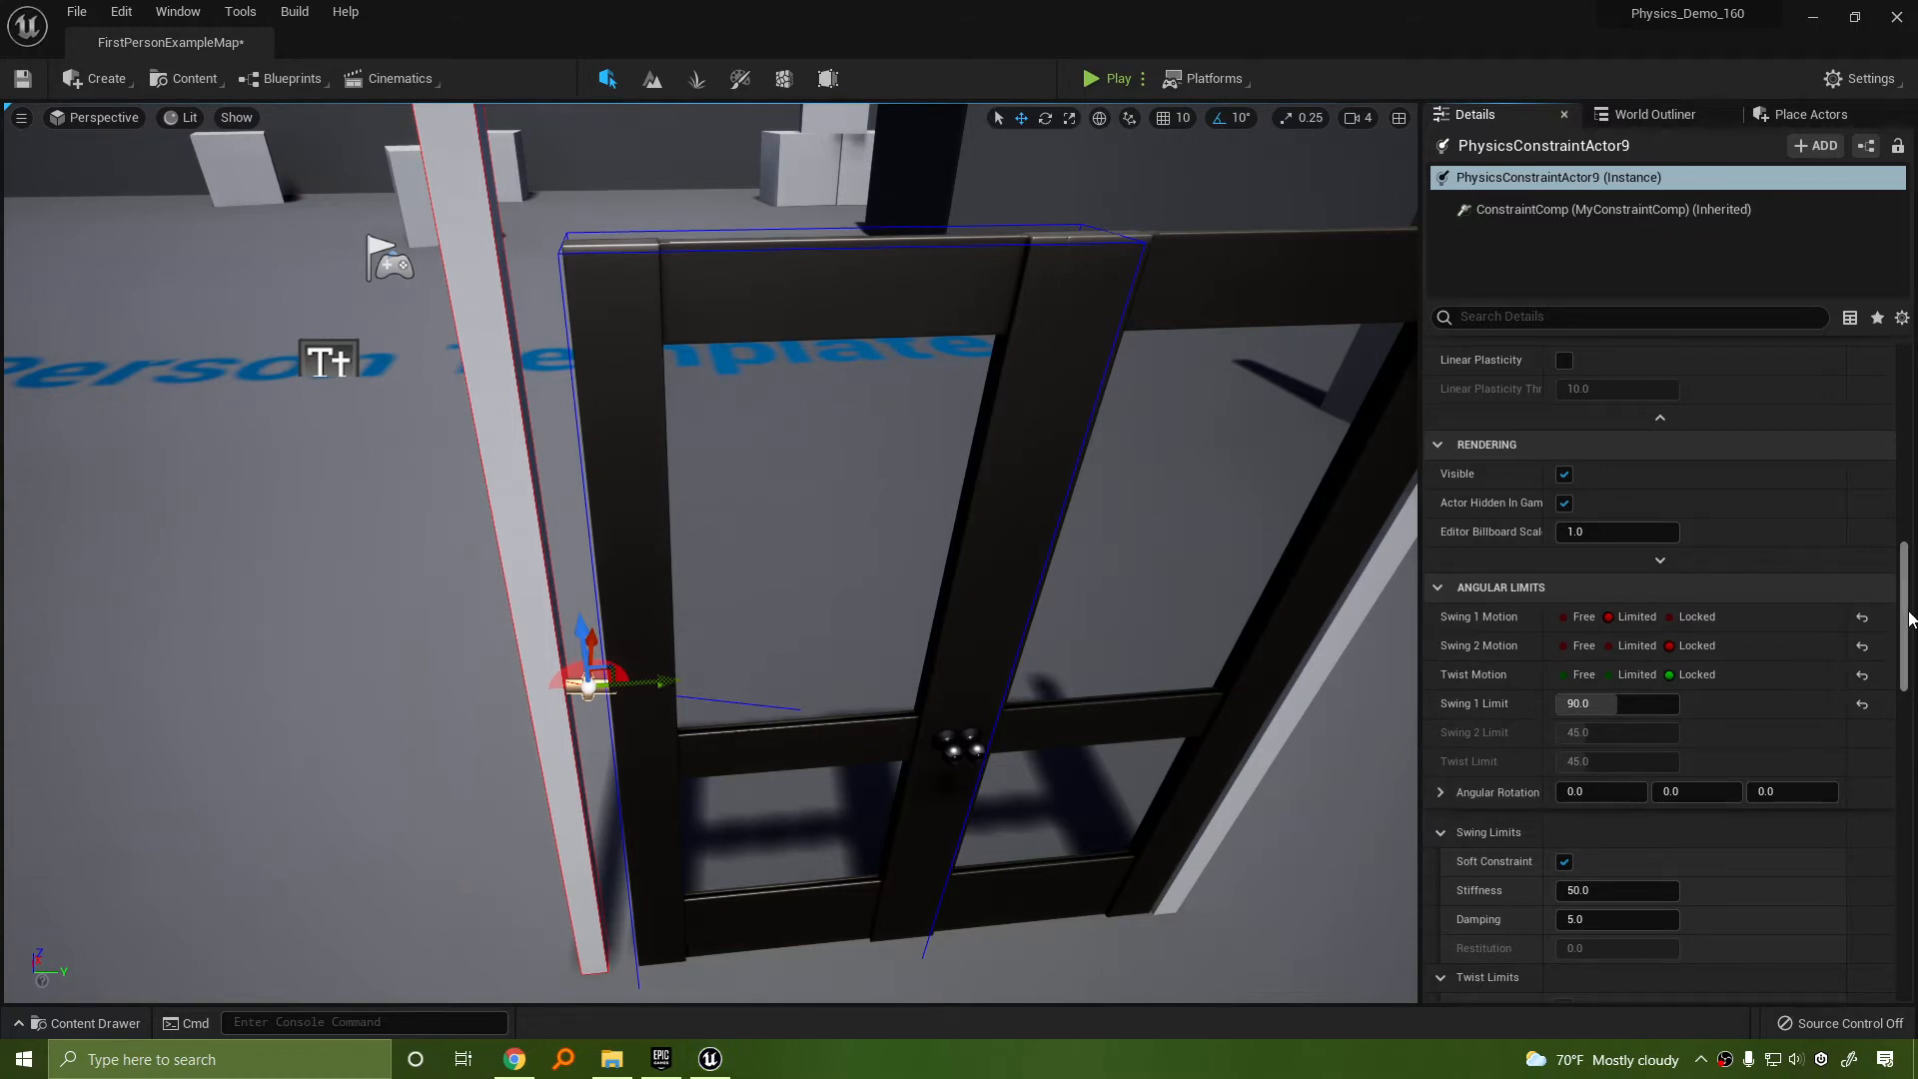
Set the physics constraint's Angular Drive Mode to Twist and Swing in its Angular Motor settings
drag(1904, 619, 1904, 791)
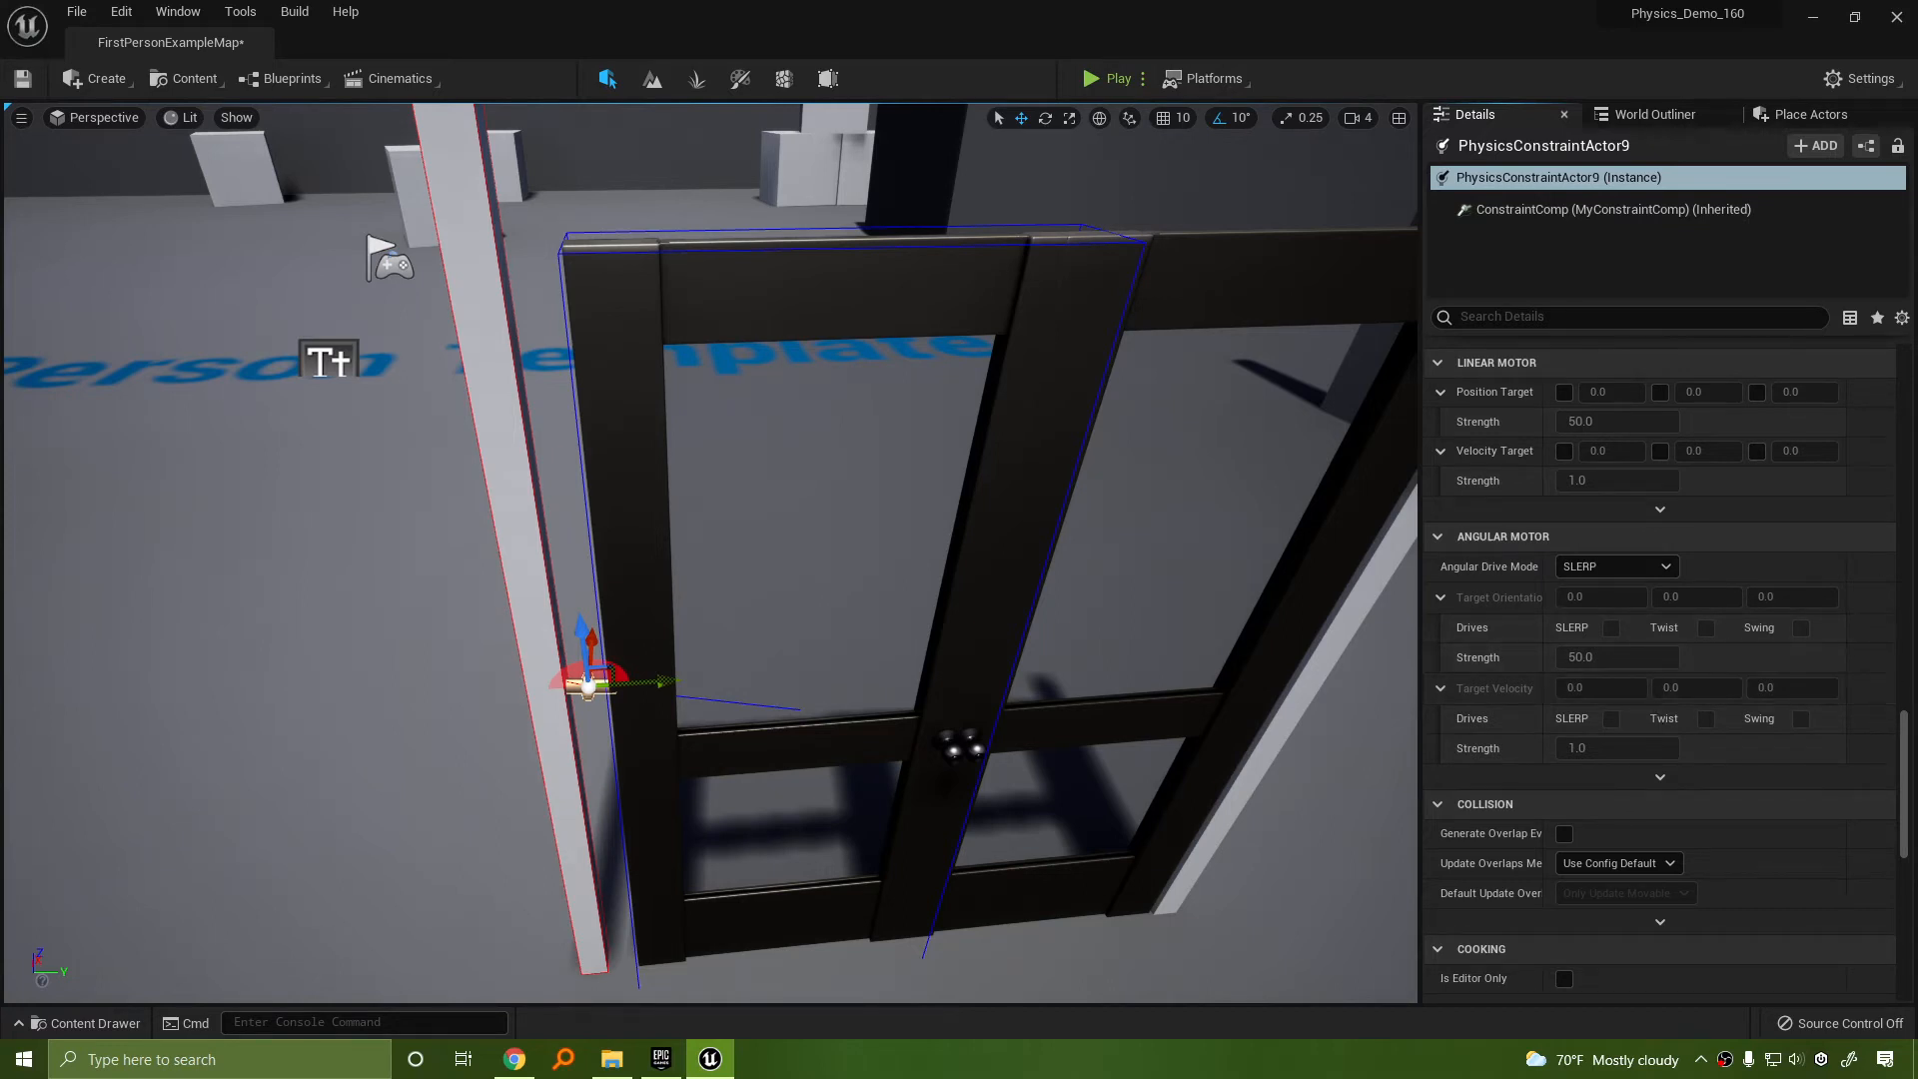
click(1617, 567)
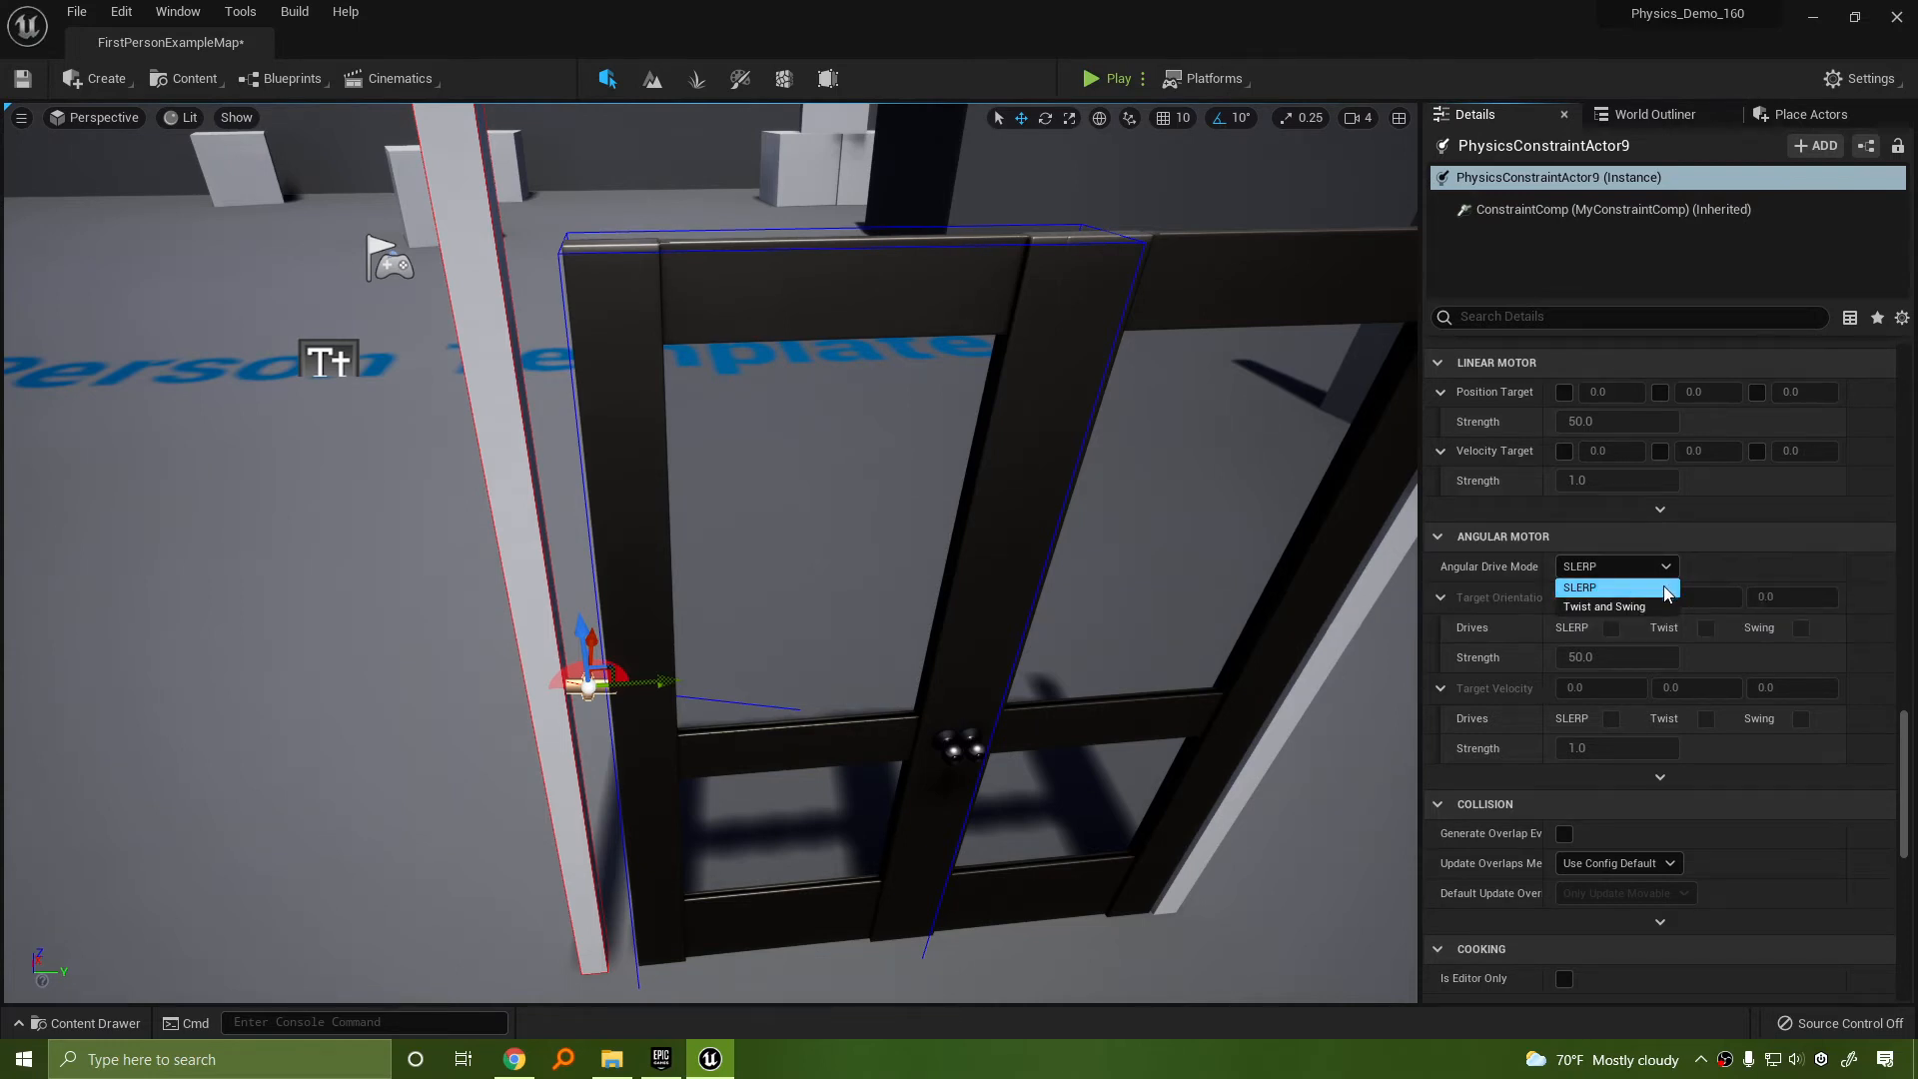
click(1621, 611)
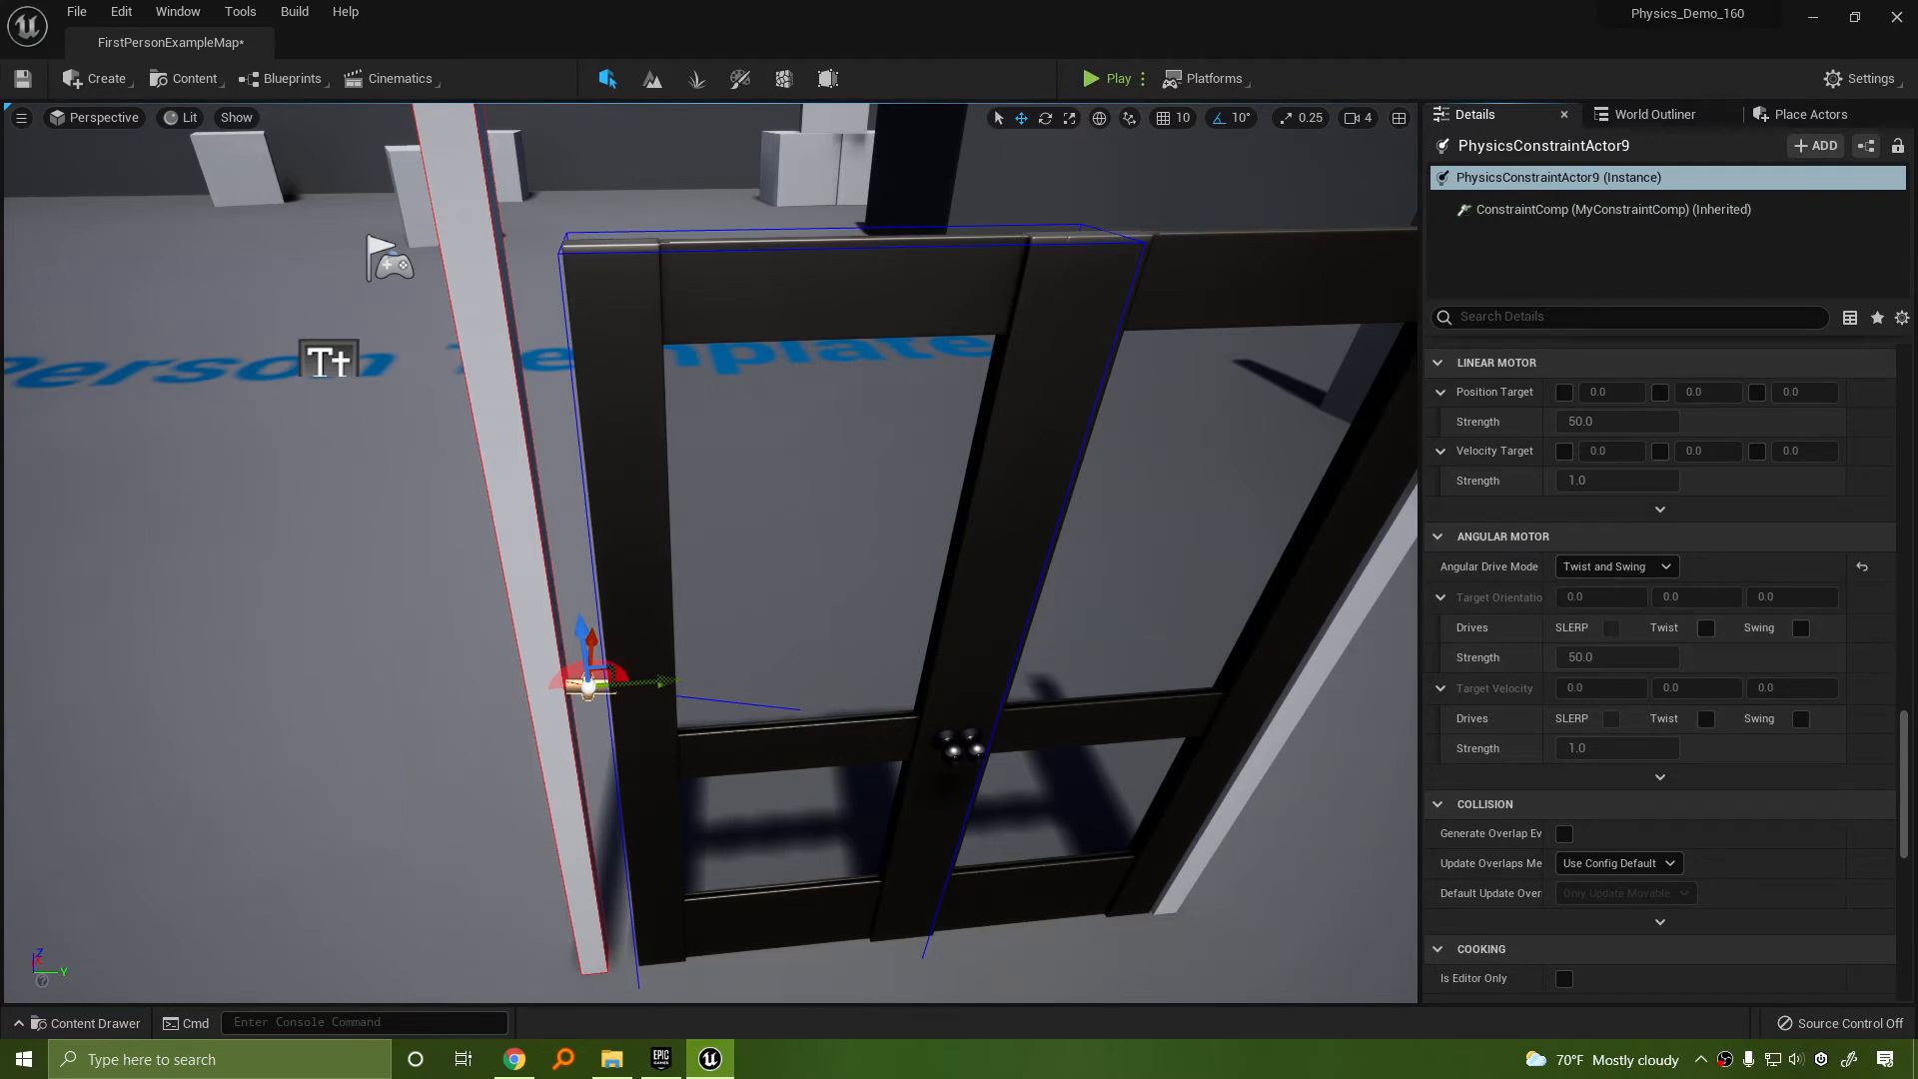
click(1639, 566)
click(1613, 589)
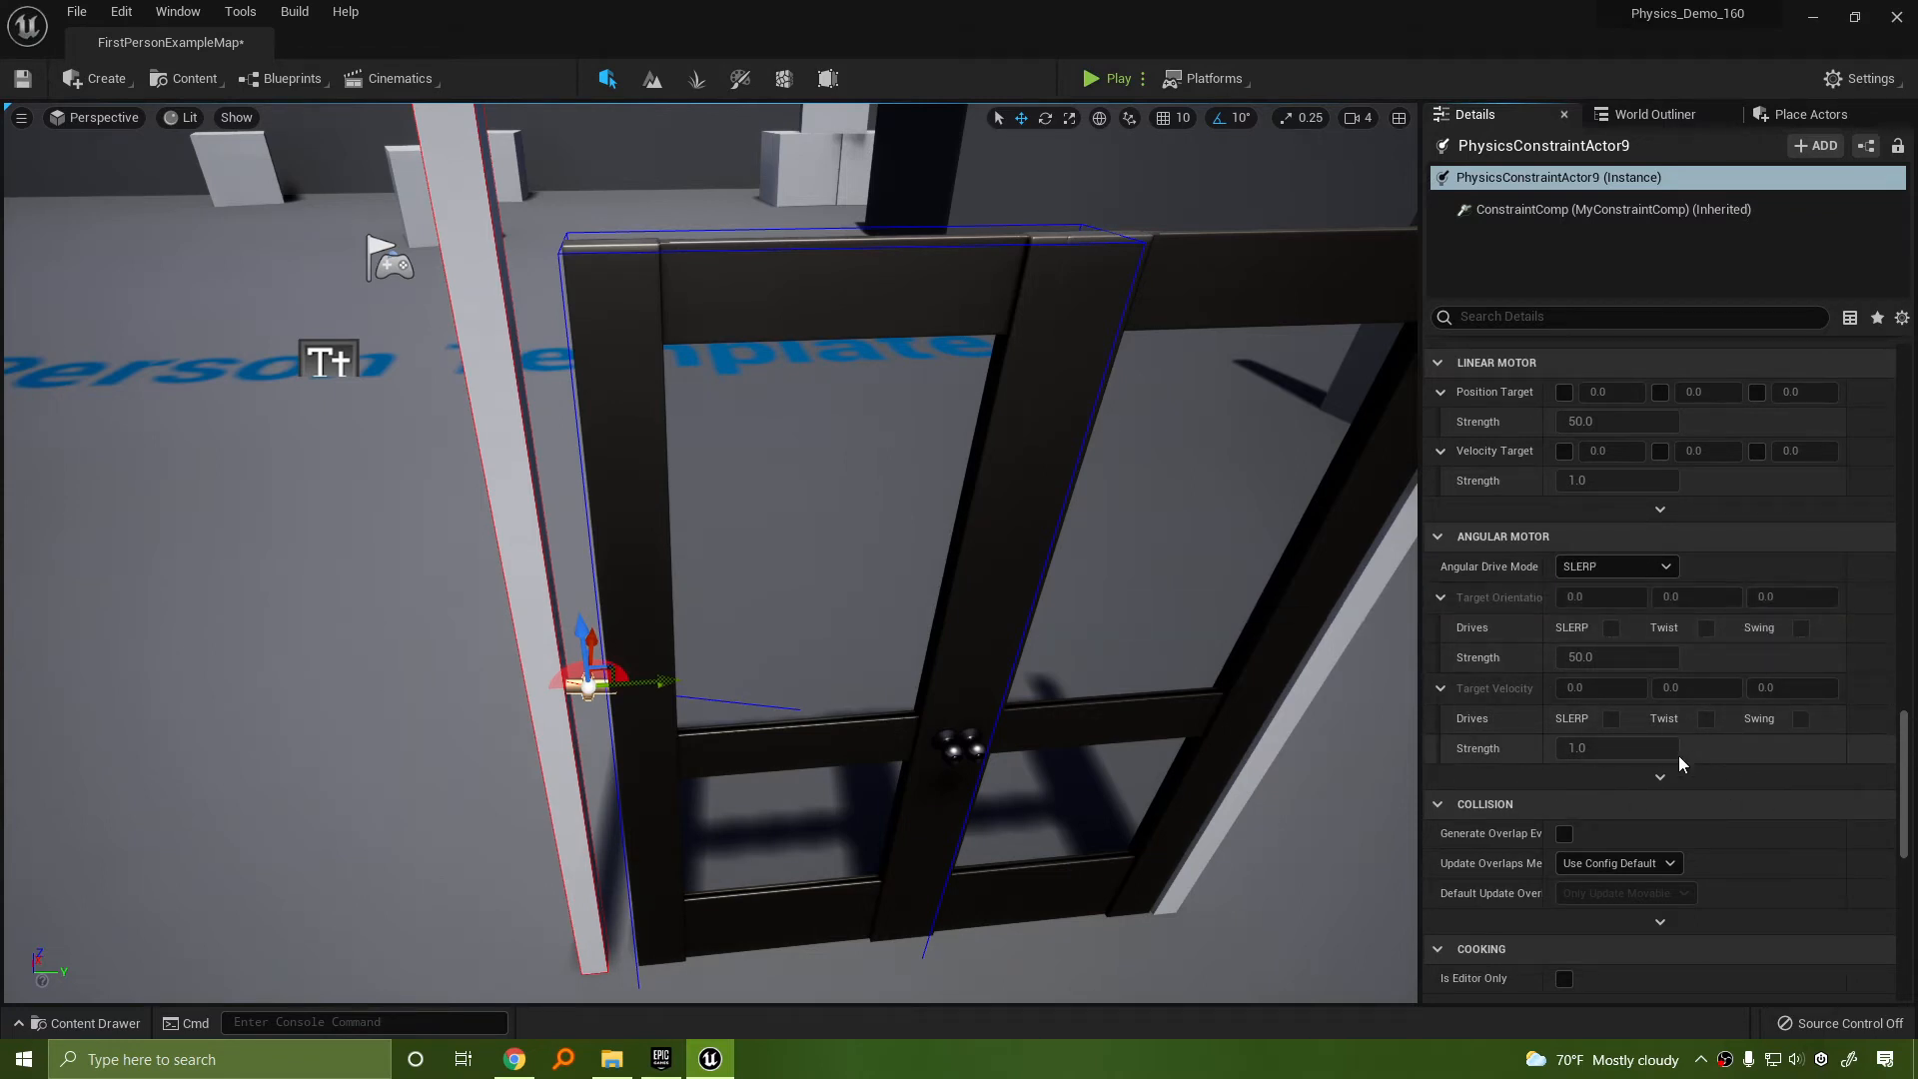
click(1660, 778)
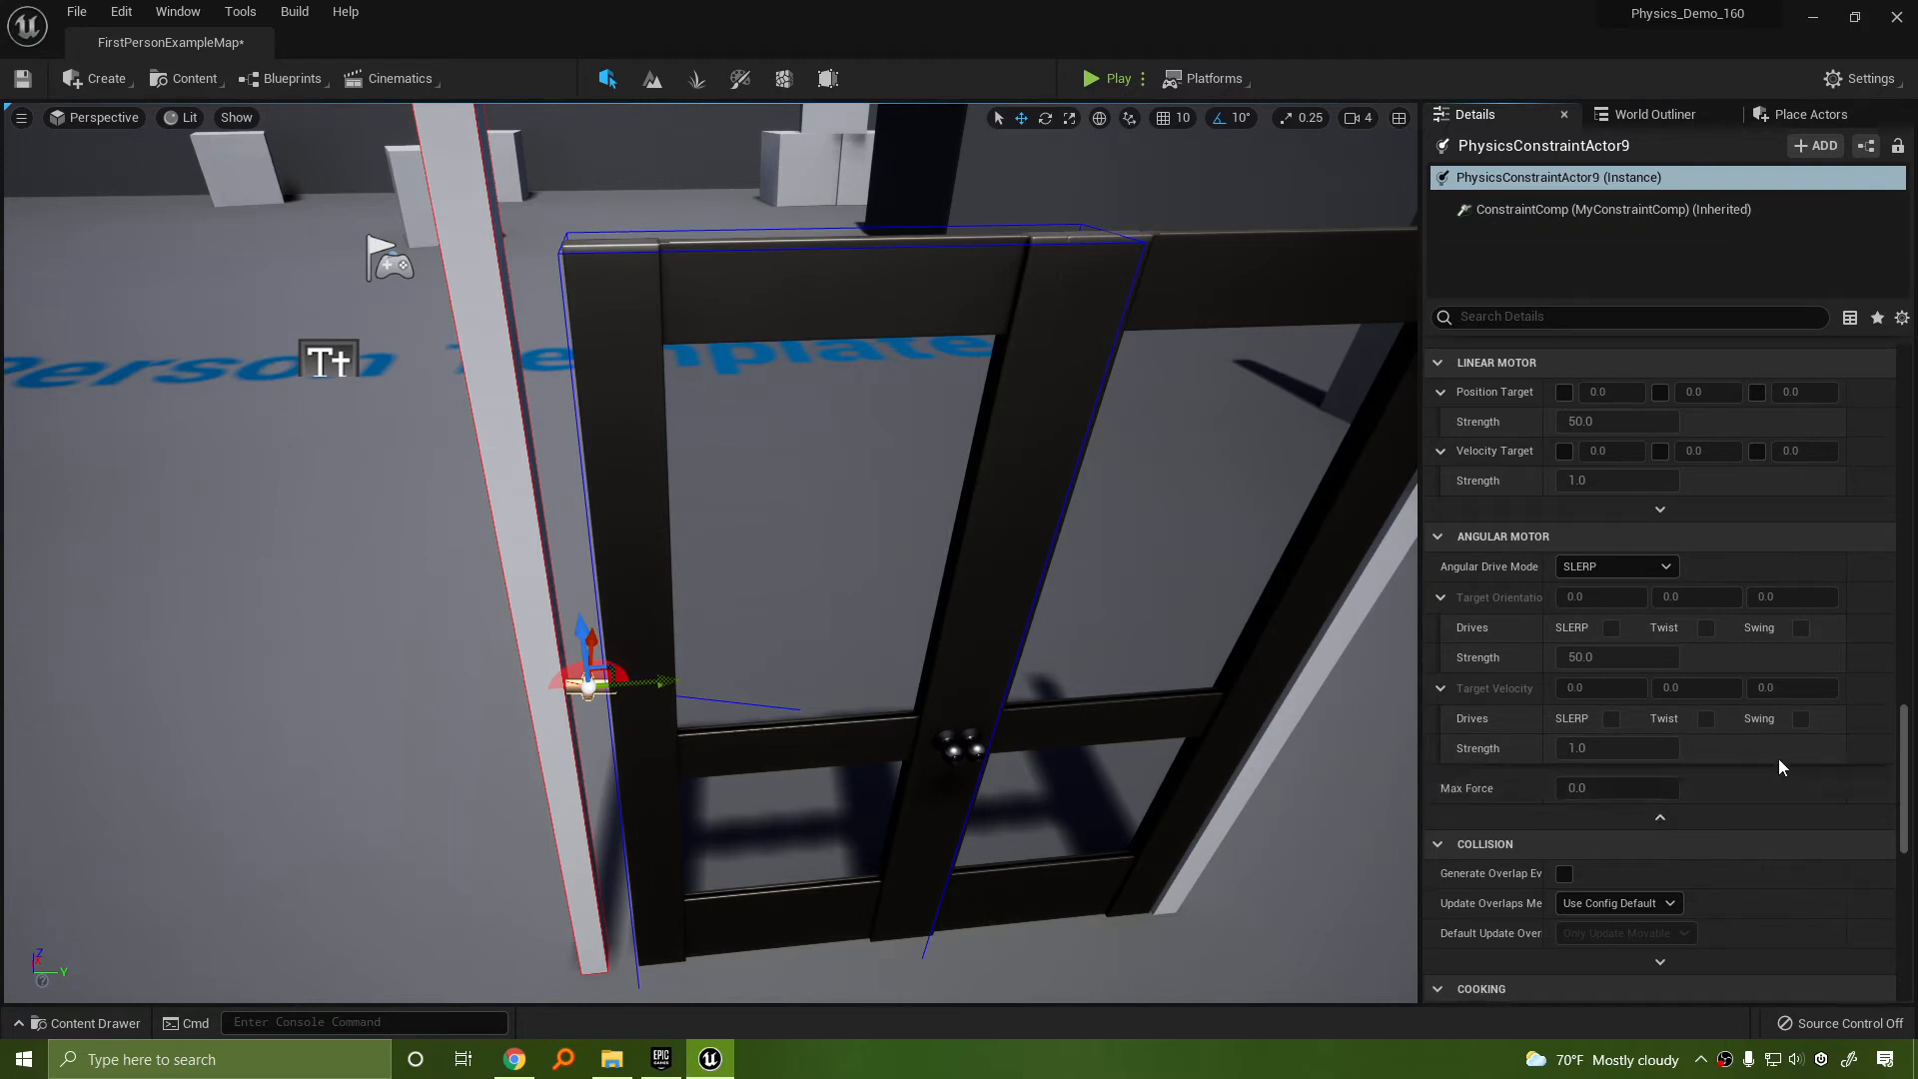
click(1651, 568)
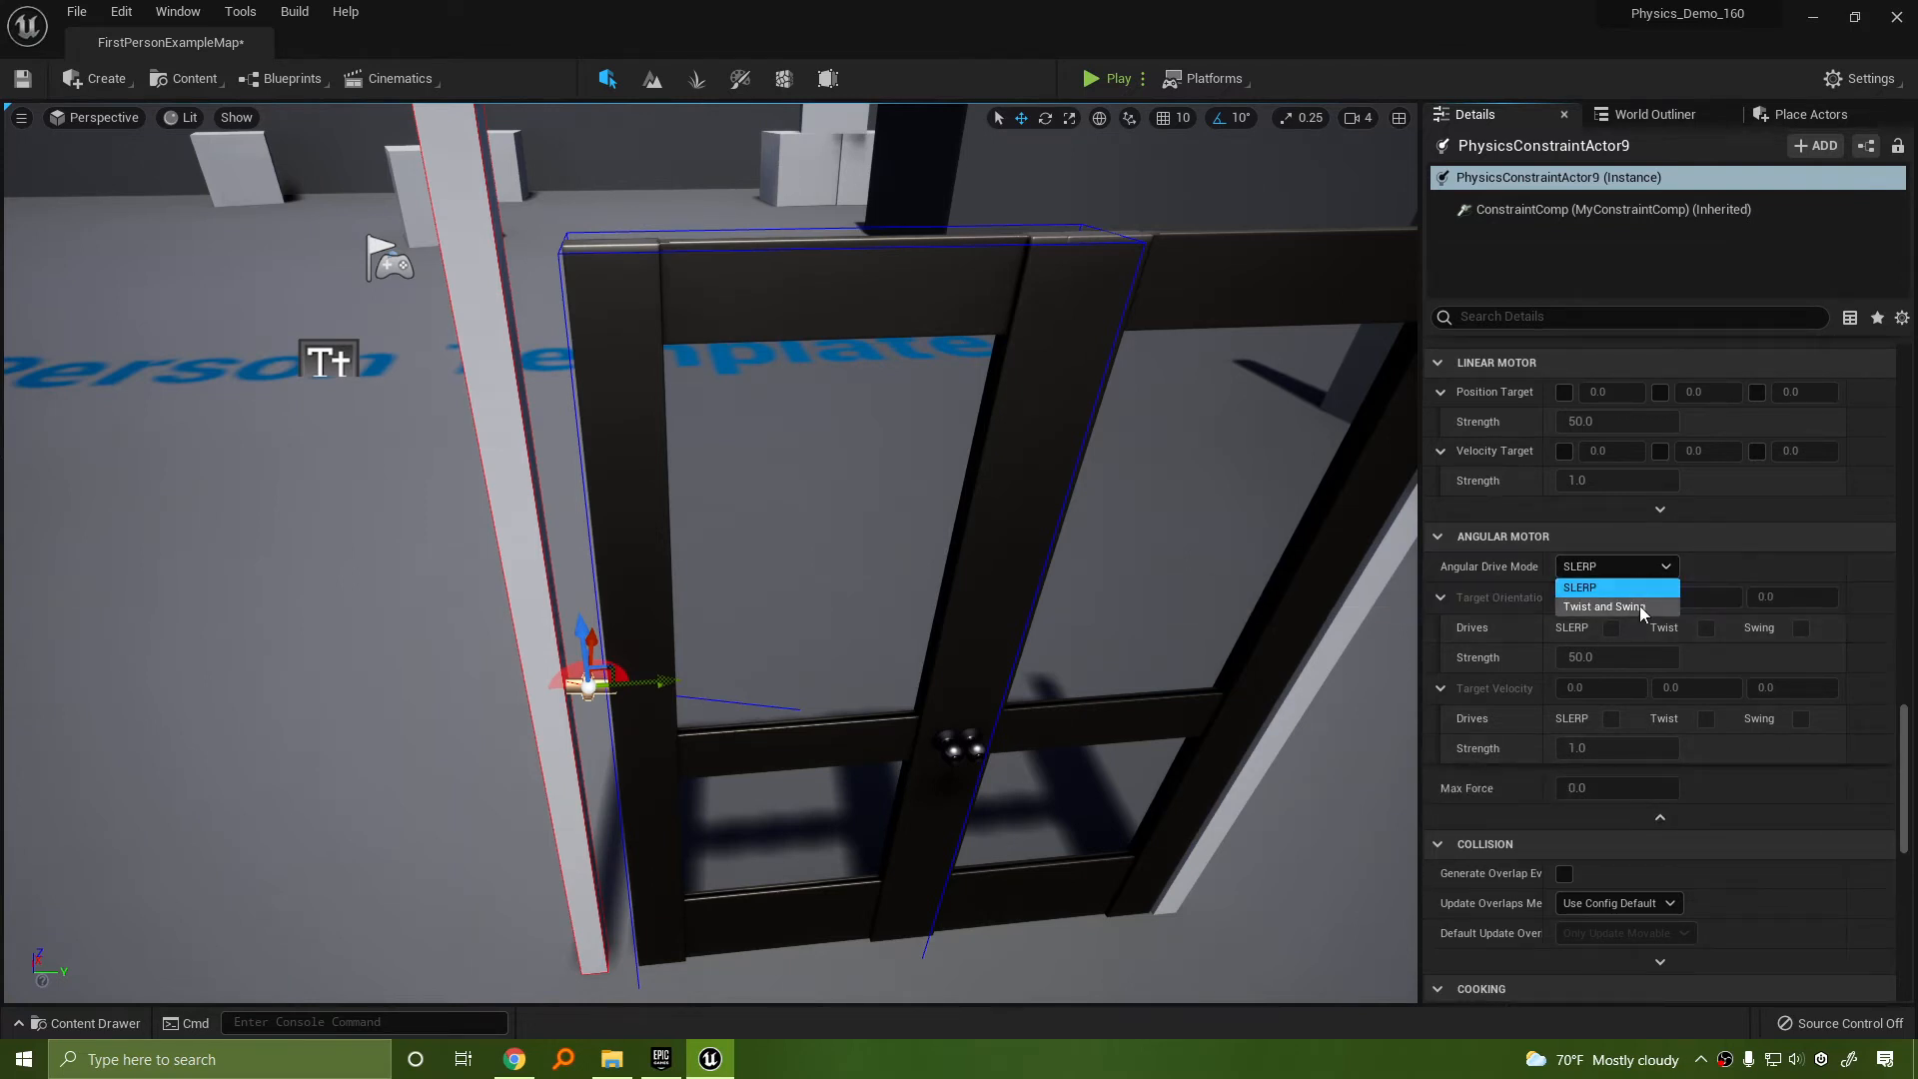
click(1640, 606)
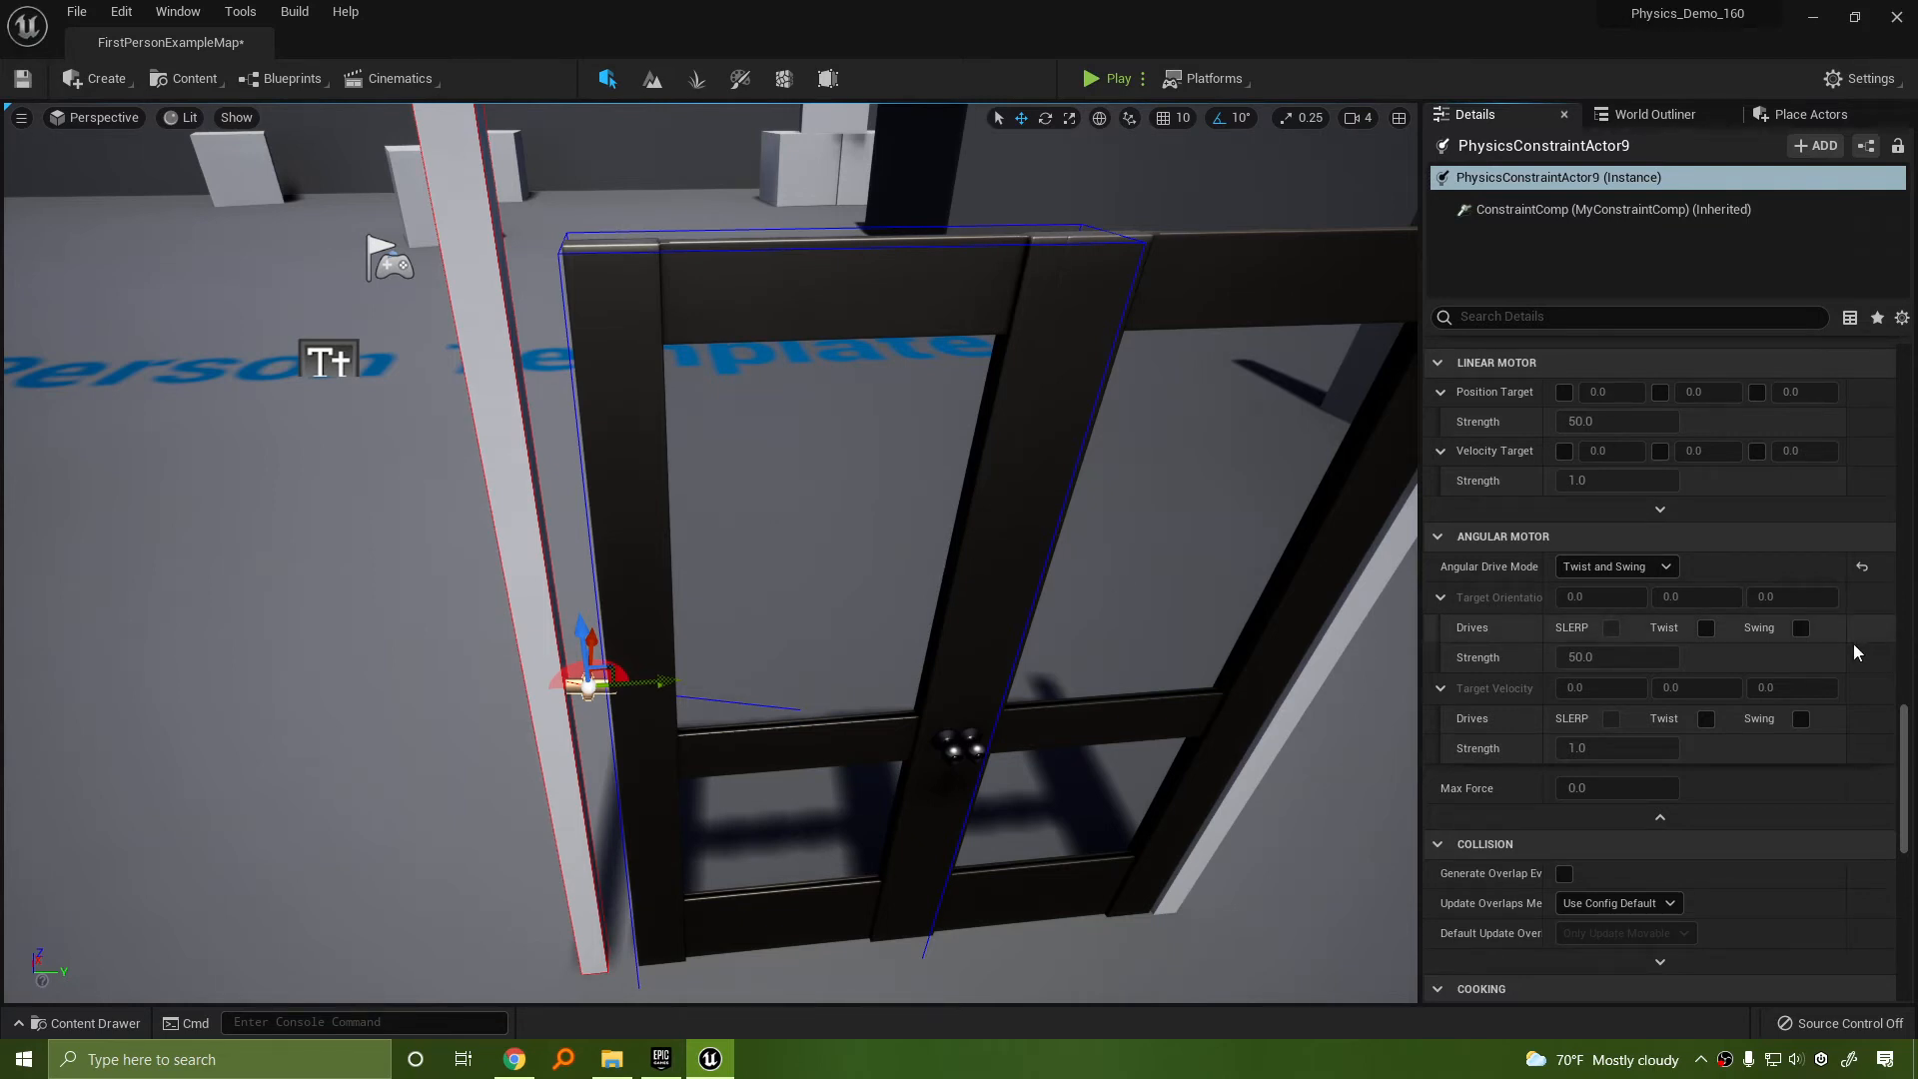
Enable the angular motor's Swing drive for Target Orientation with a strength of 100, and save the level
click(1802, 627)
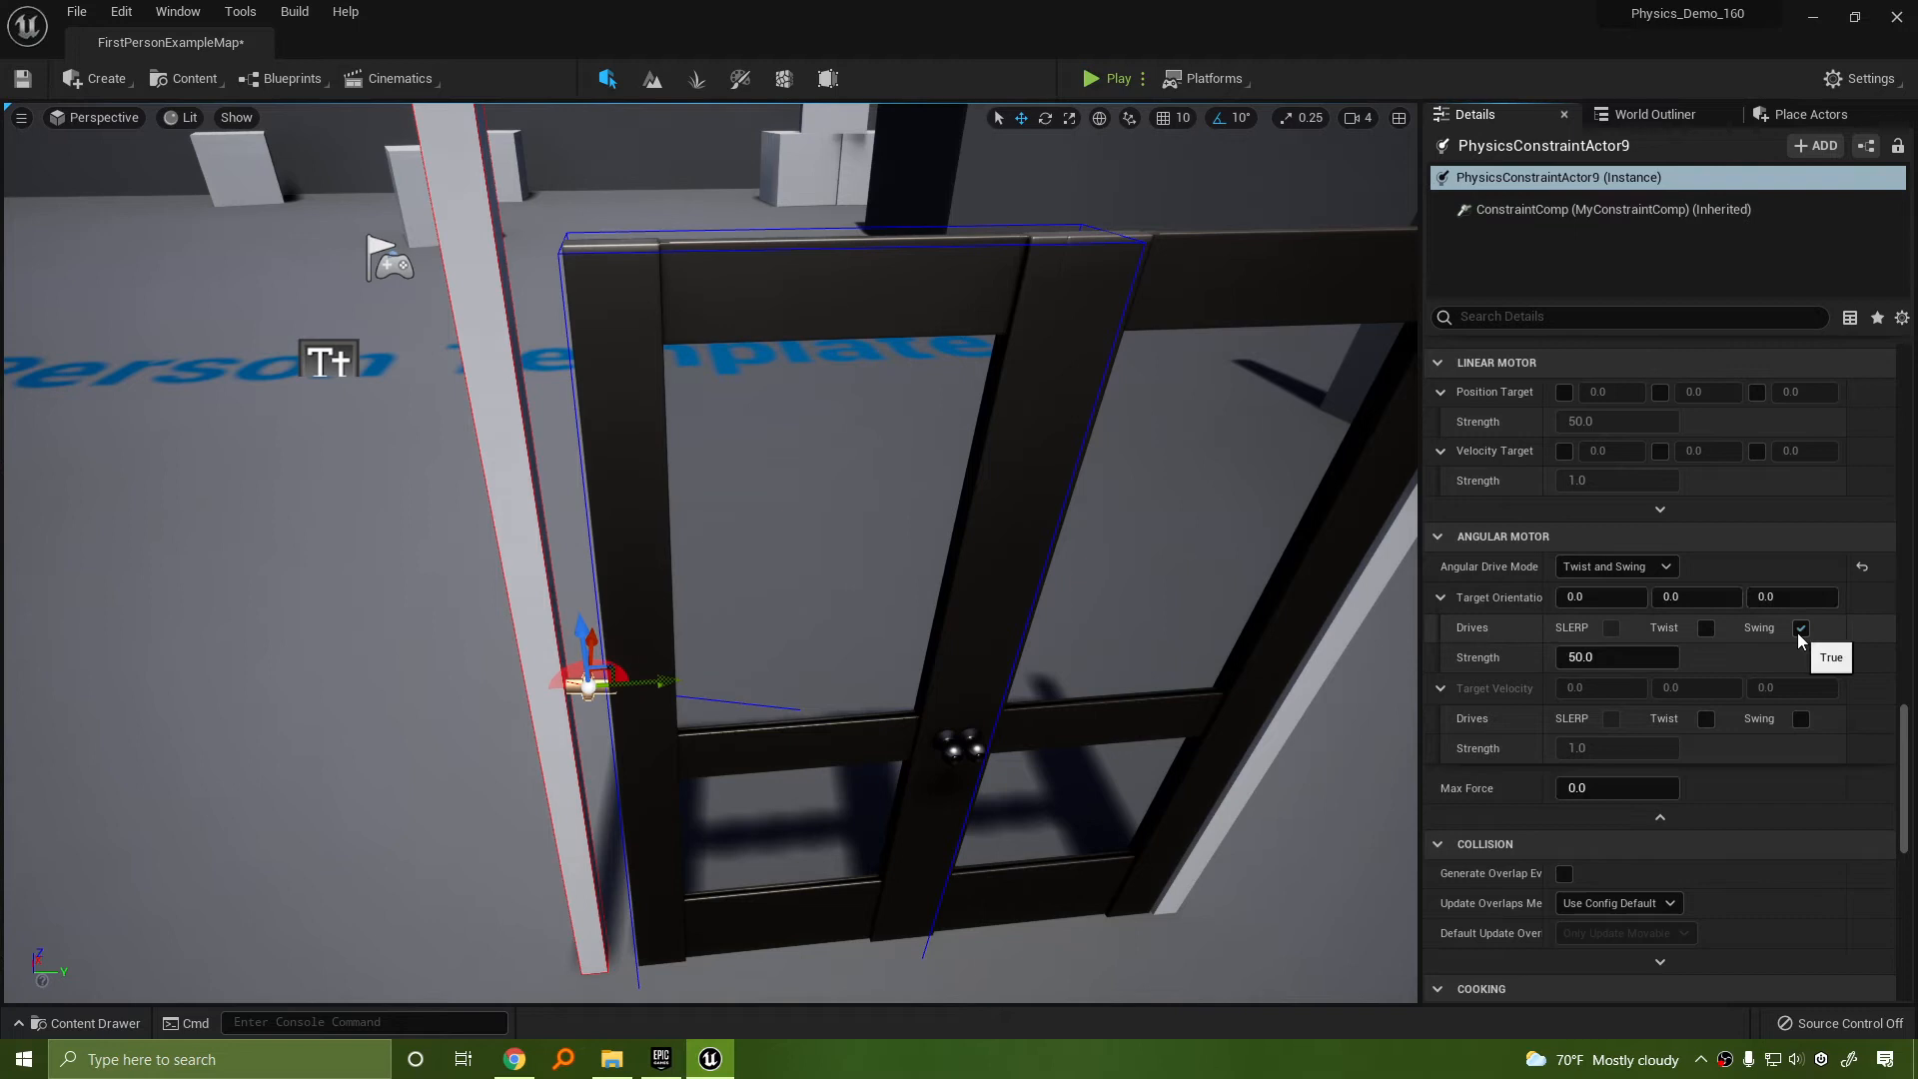
click(1616, 657)
text(1)
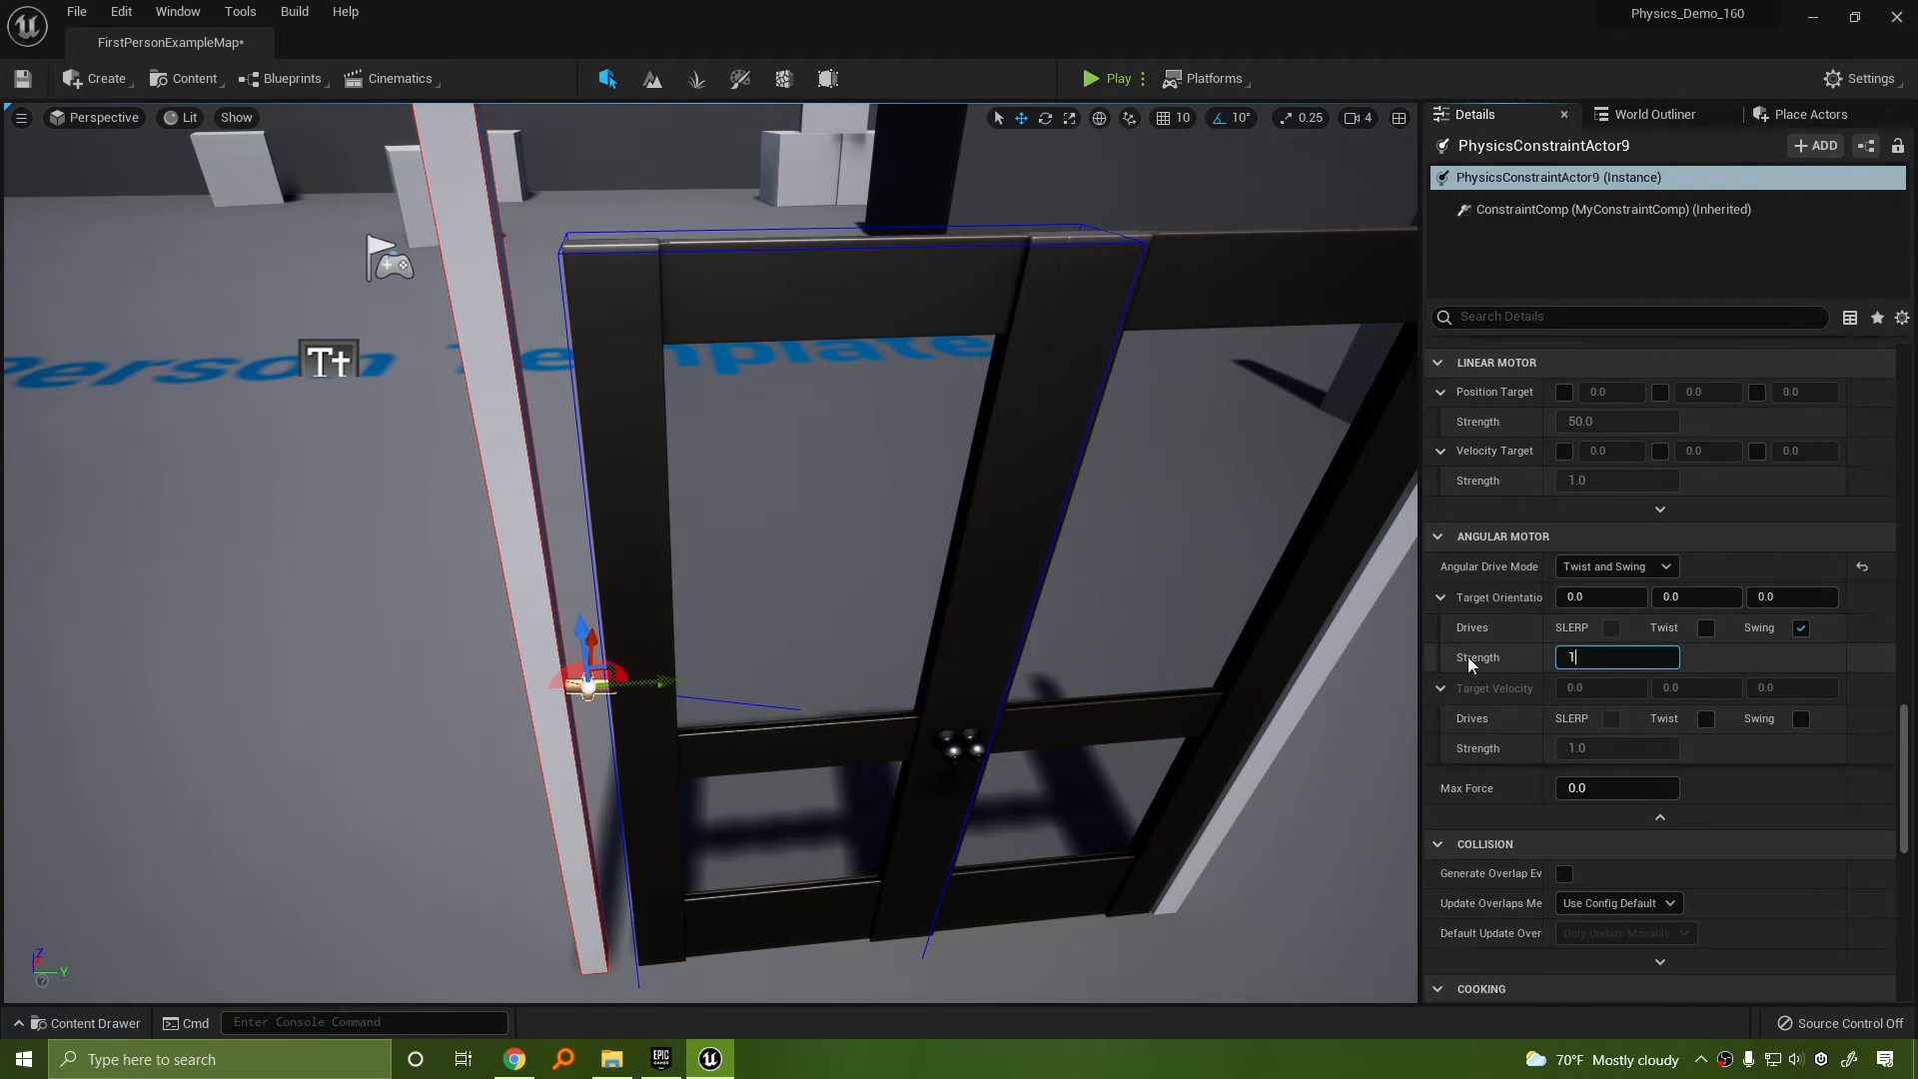
text(00)
key(Return)
right_drag(1386, 700, 1042, 732)
key(ctrl+s)
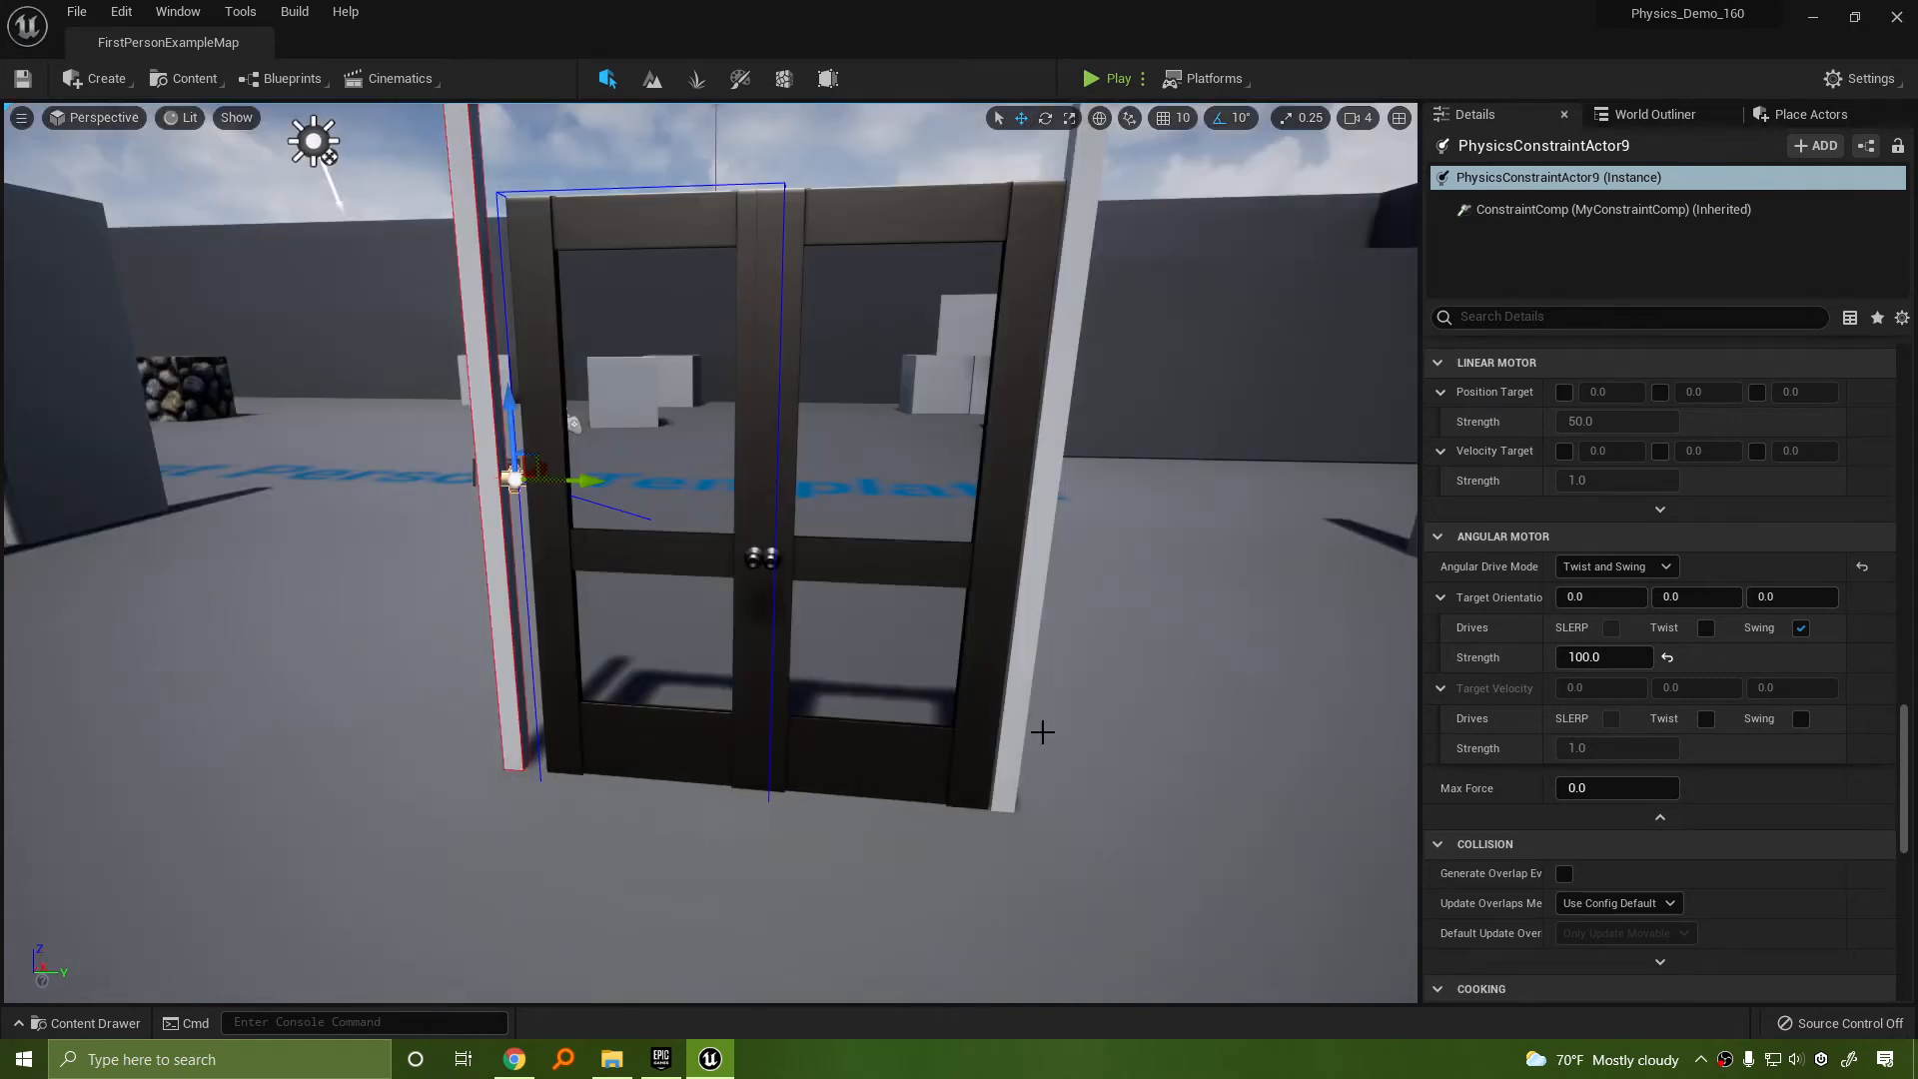
Slide the SM_Door leaf along Y until it sits against its jamb post, and clear the selection
scroll(1235, 752, down, 5)
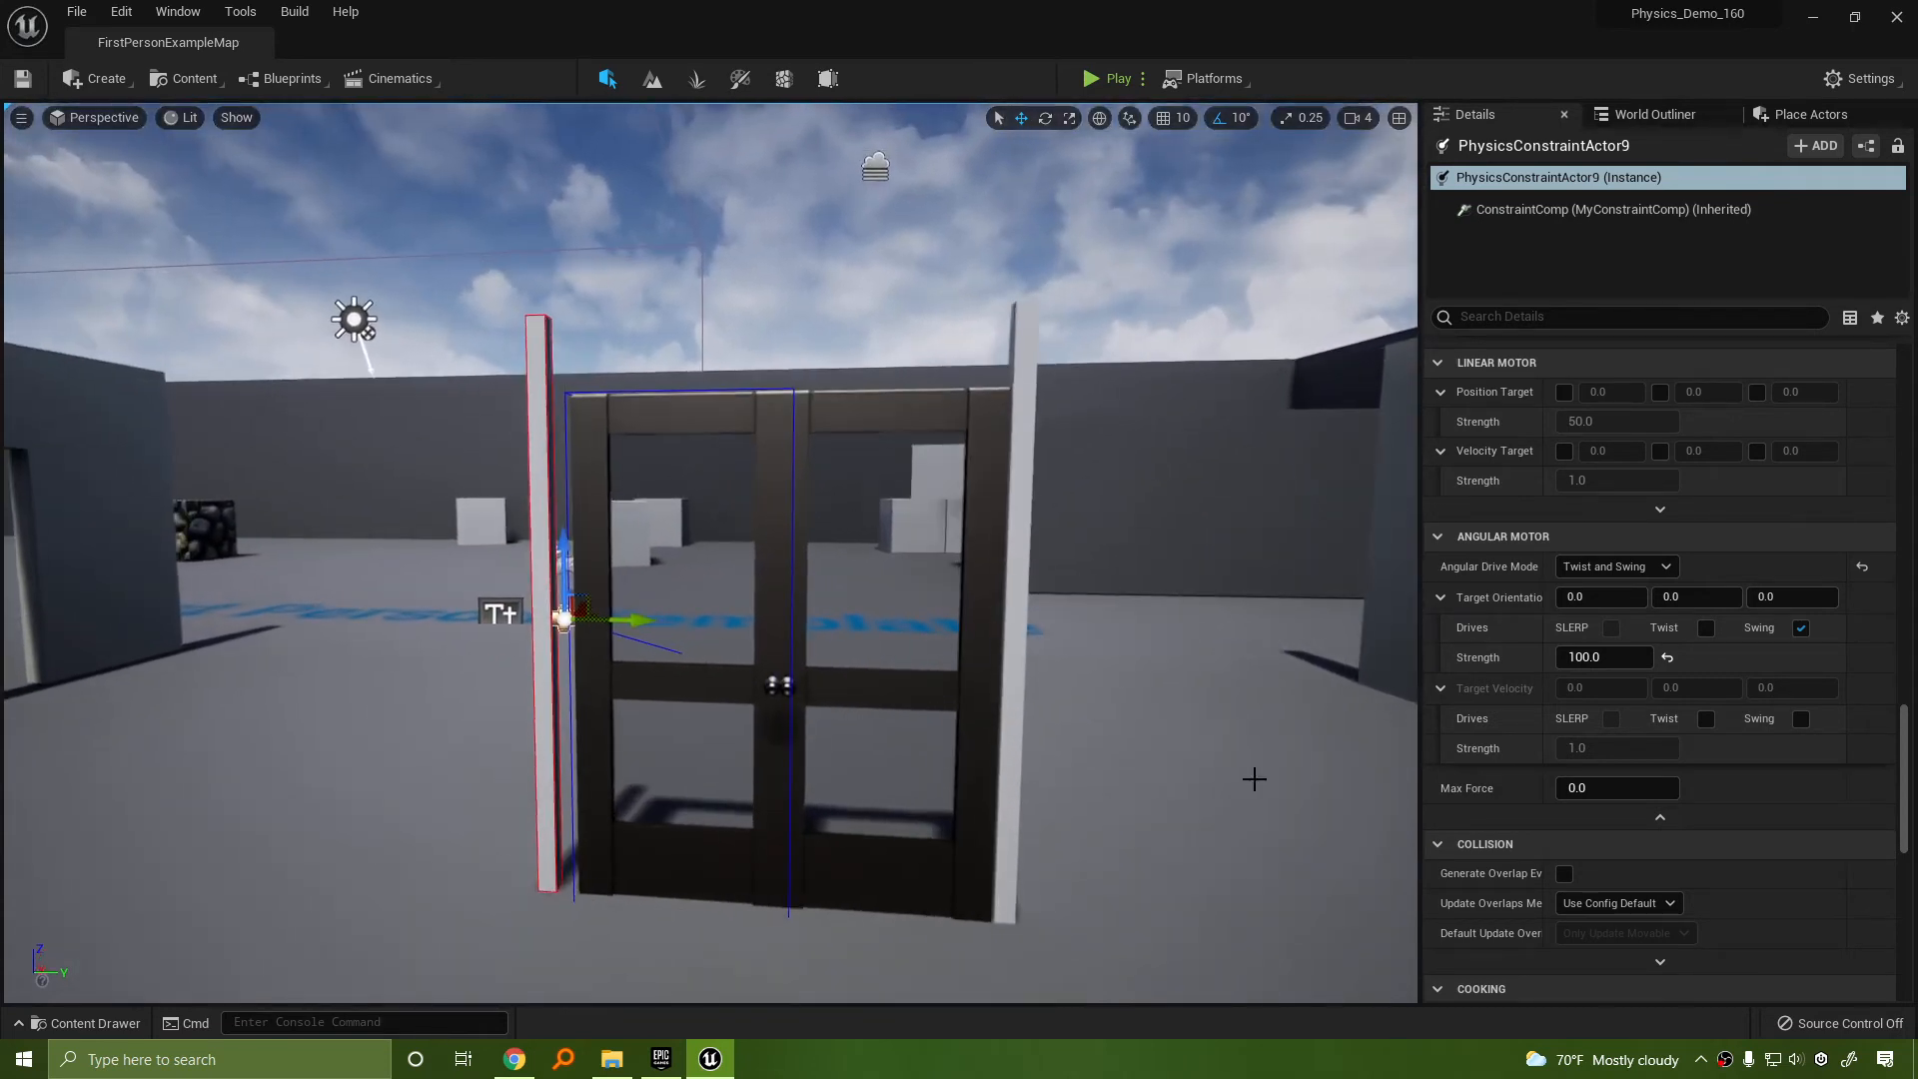
scroll(1255, 778, up, 1)
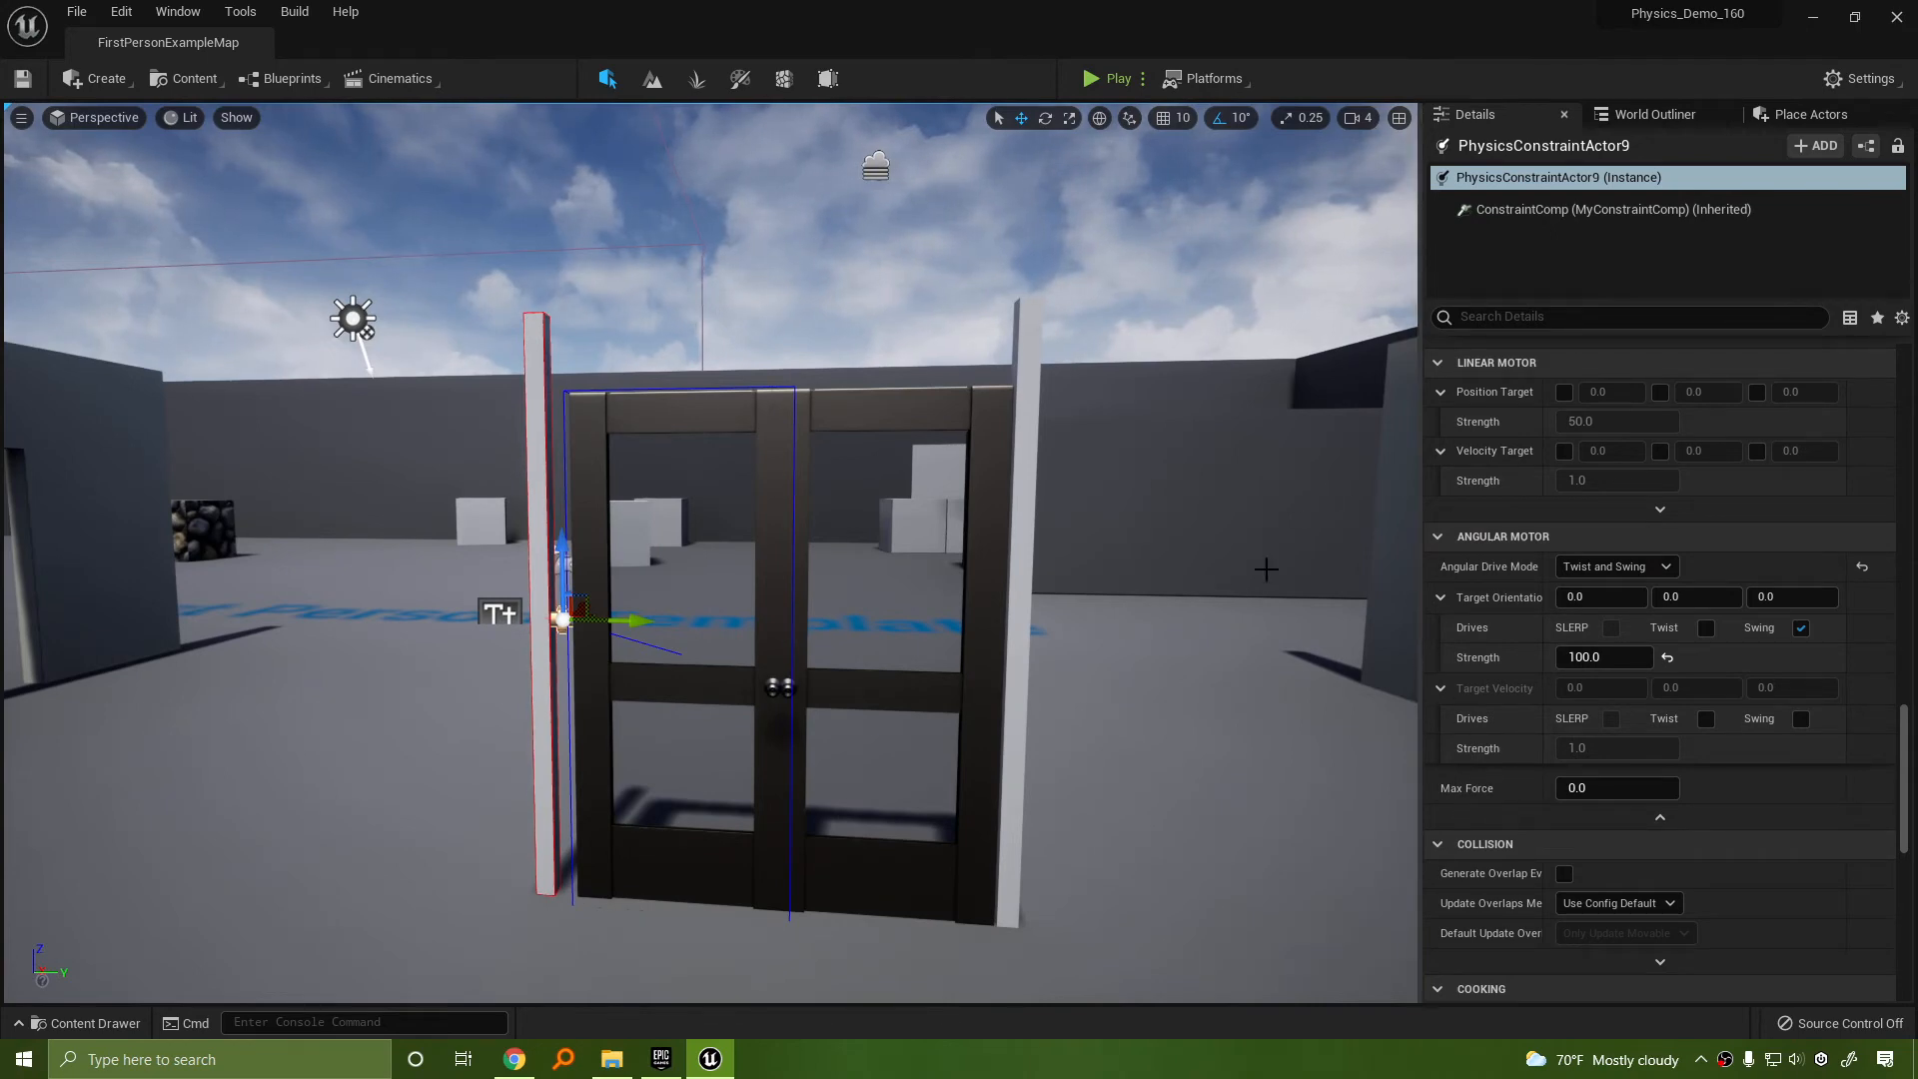
right_drag(1230, 613, 1196, 700)
scroll(1229, 614, down, 3)
scroll(916, 515, up, 5)
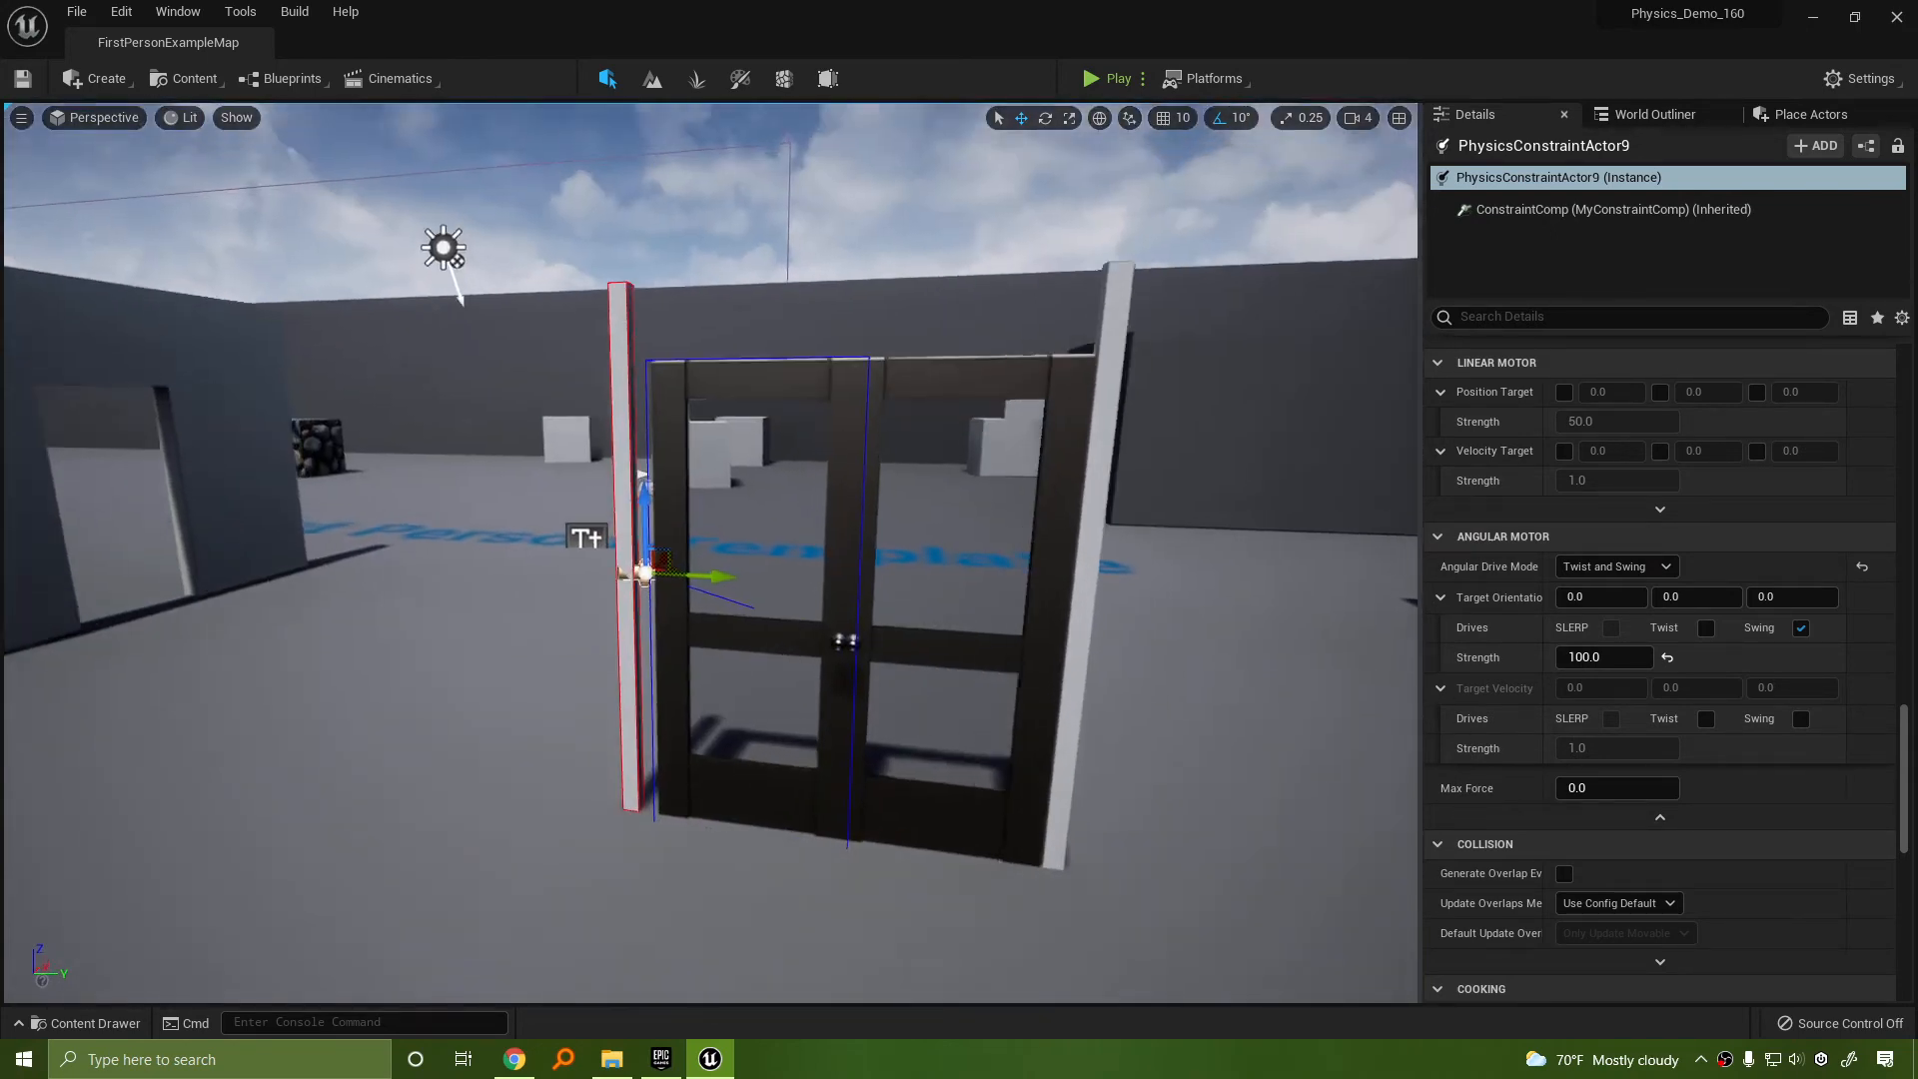
click(916, 515)
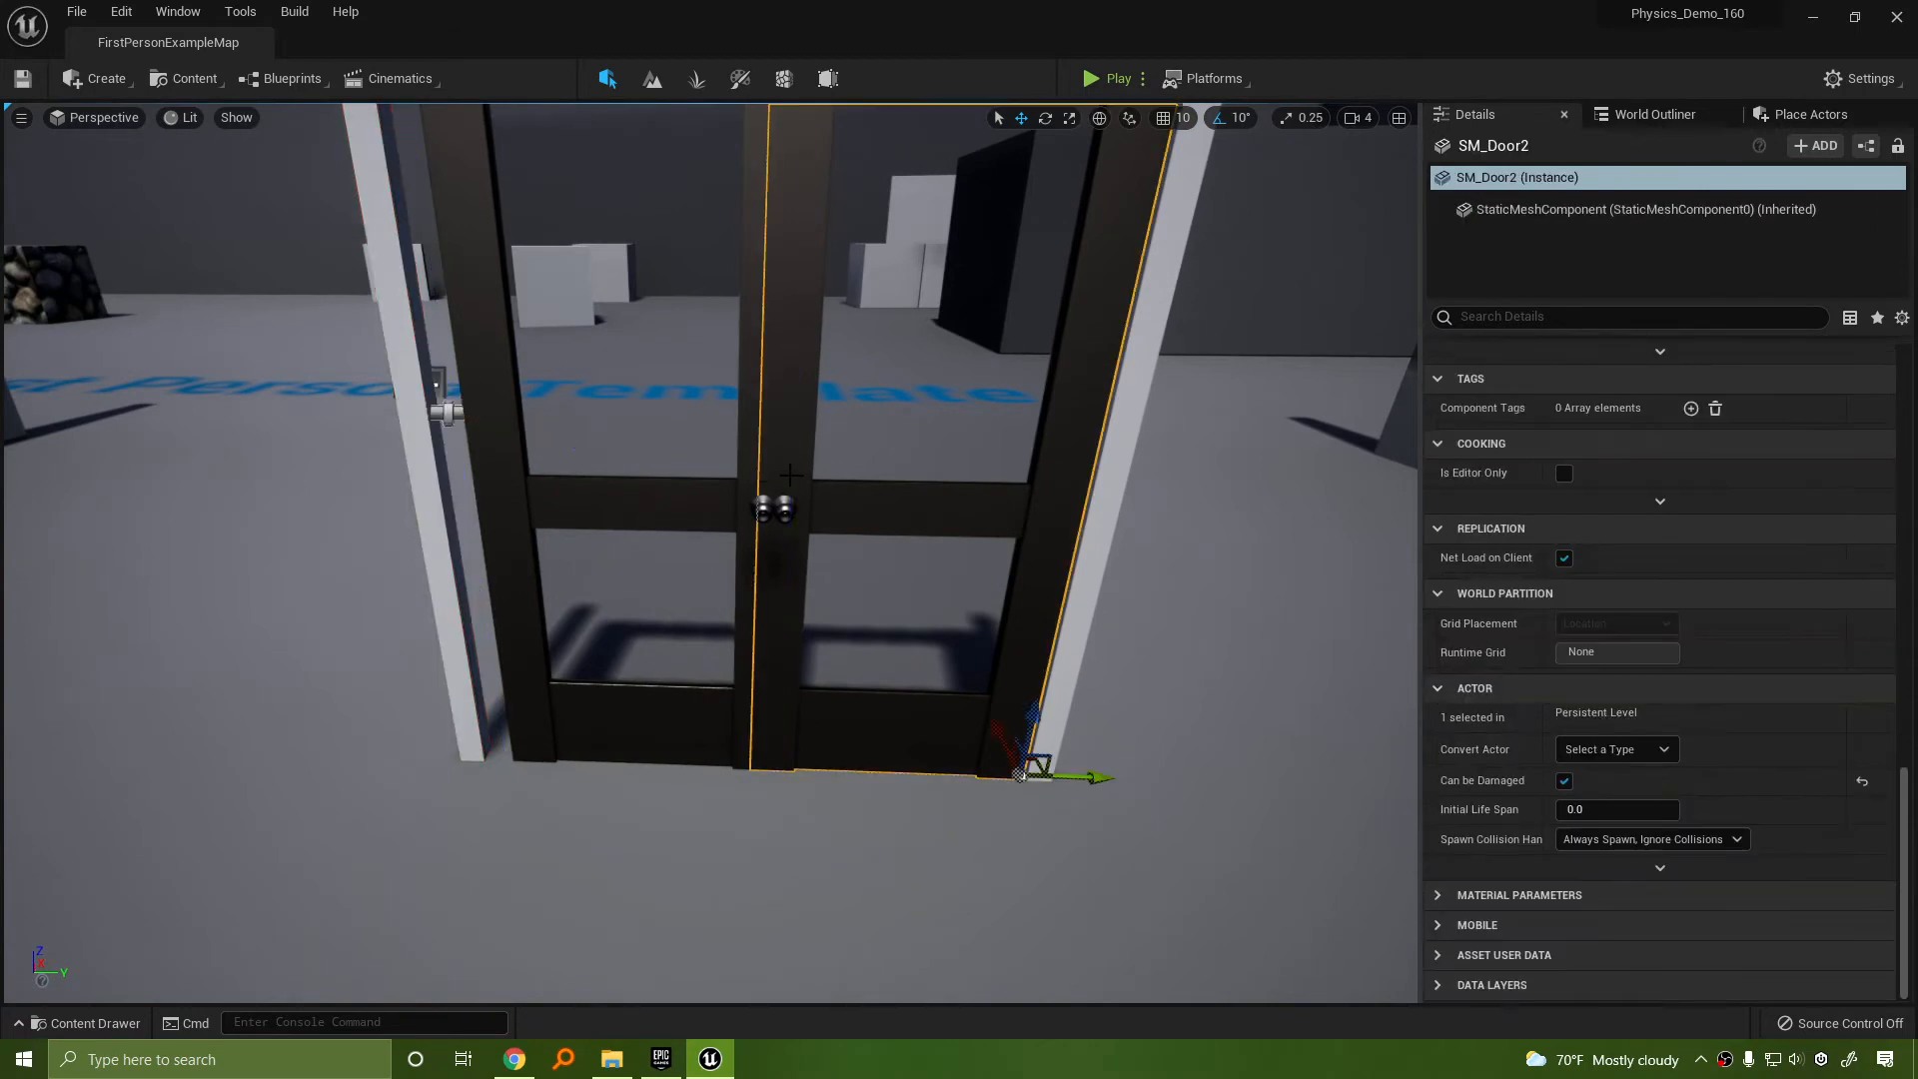
click(729, 491)
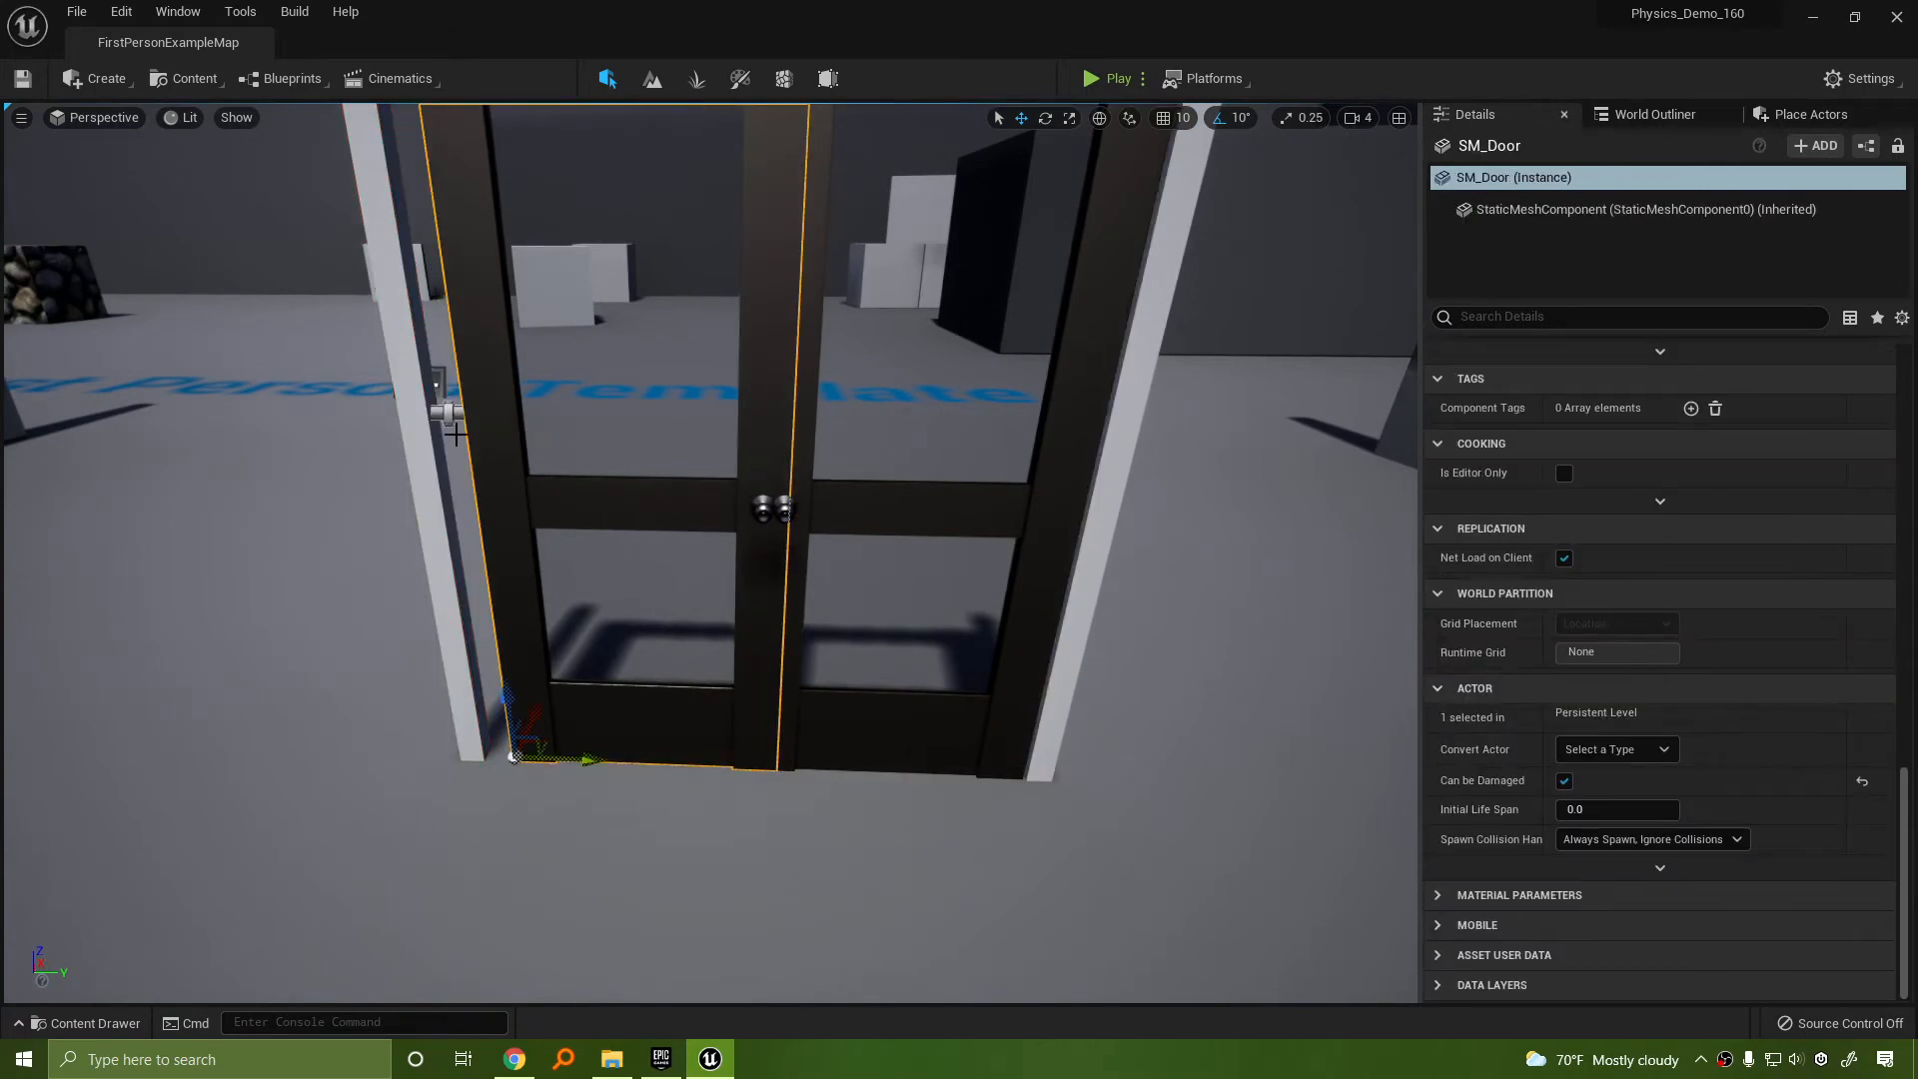
mouse_move(597, 762)
mouse_down()
mouse_move(545, 763)
mouse_move(565, 757)
mouse_up()
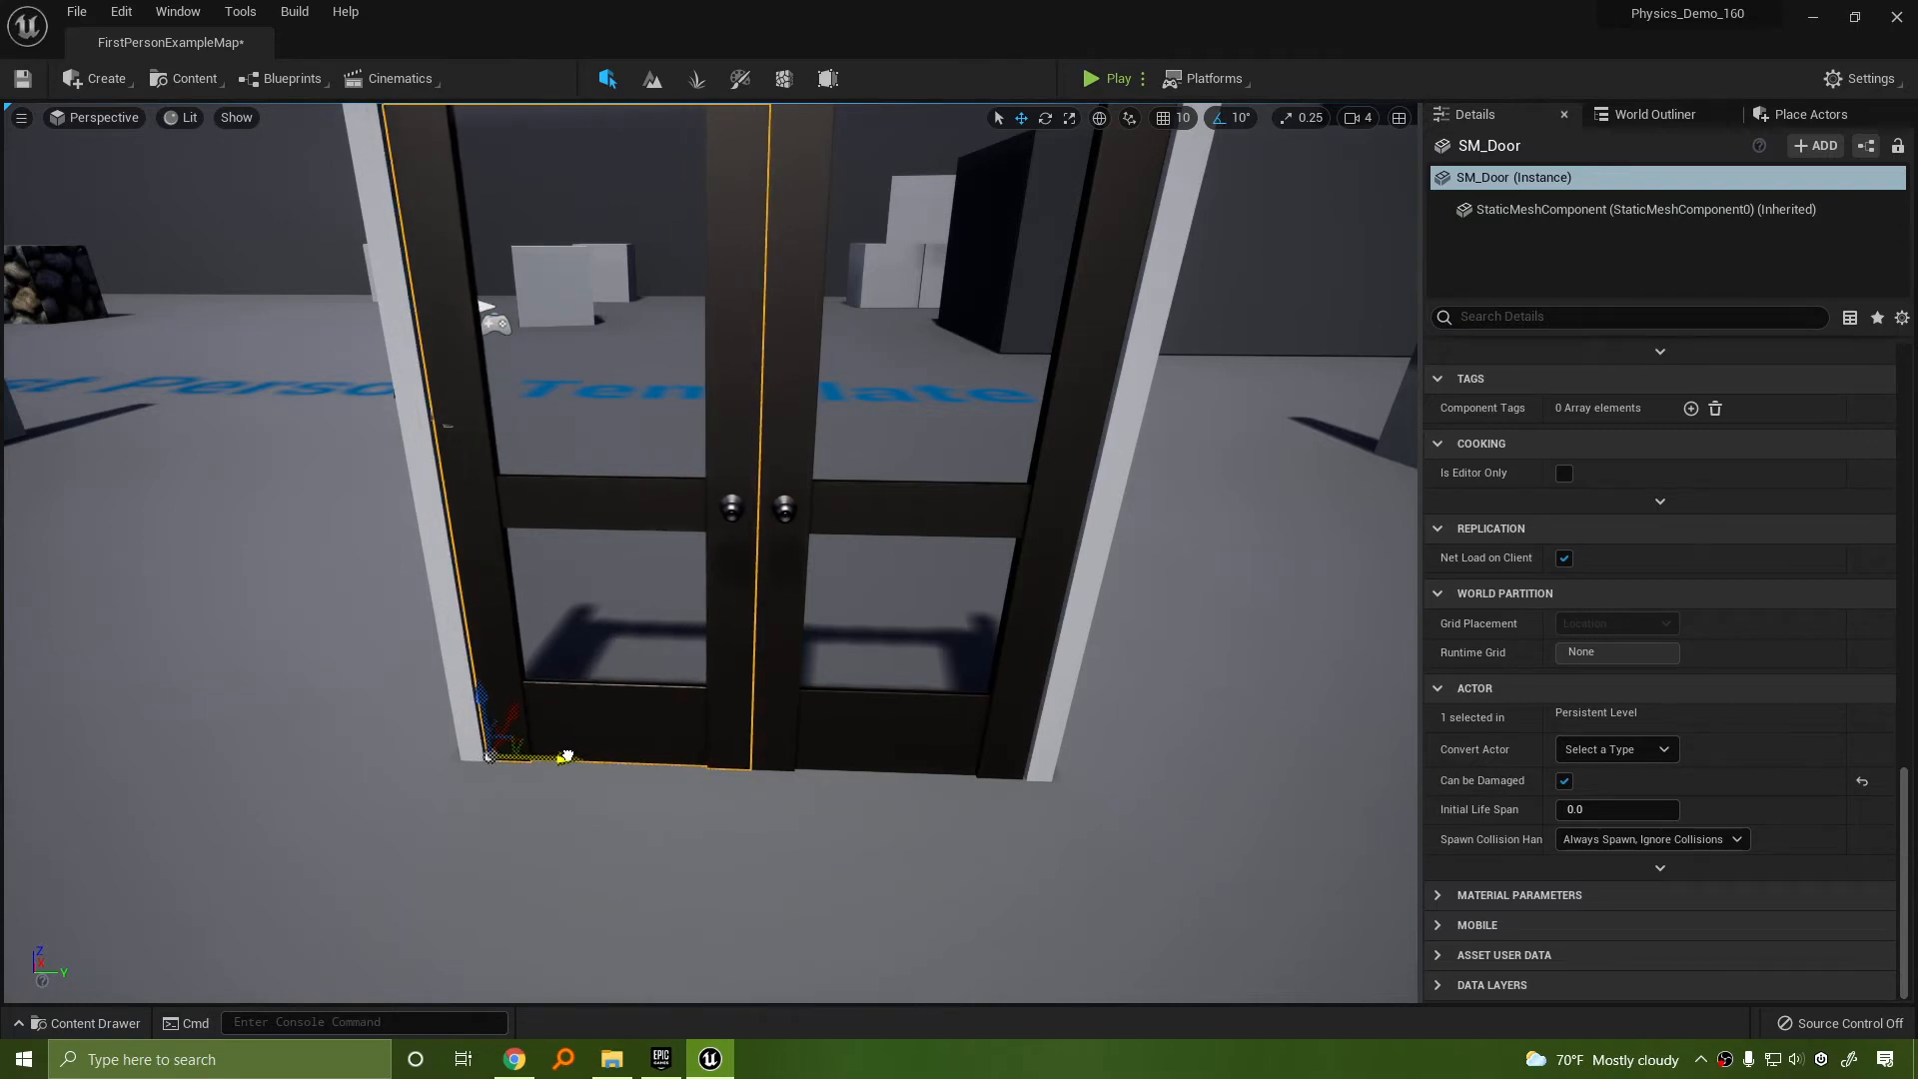
key(Escape)
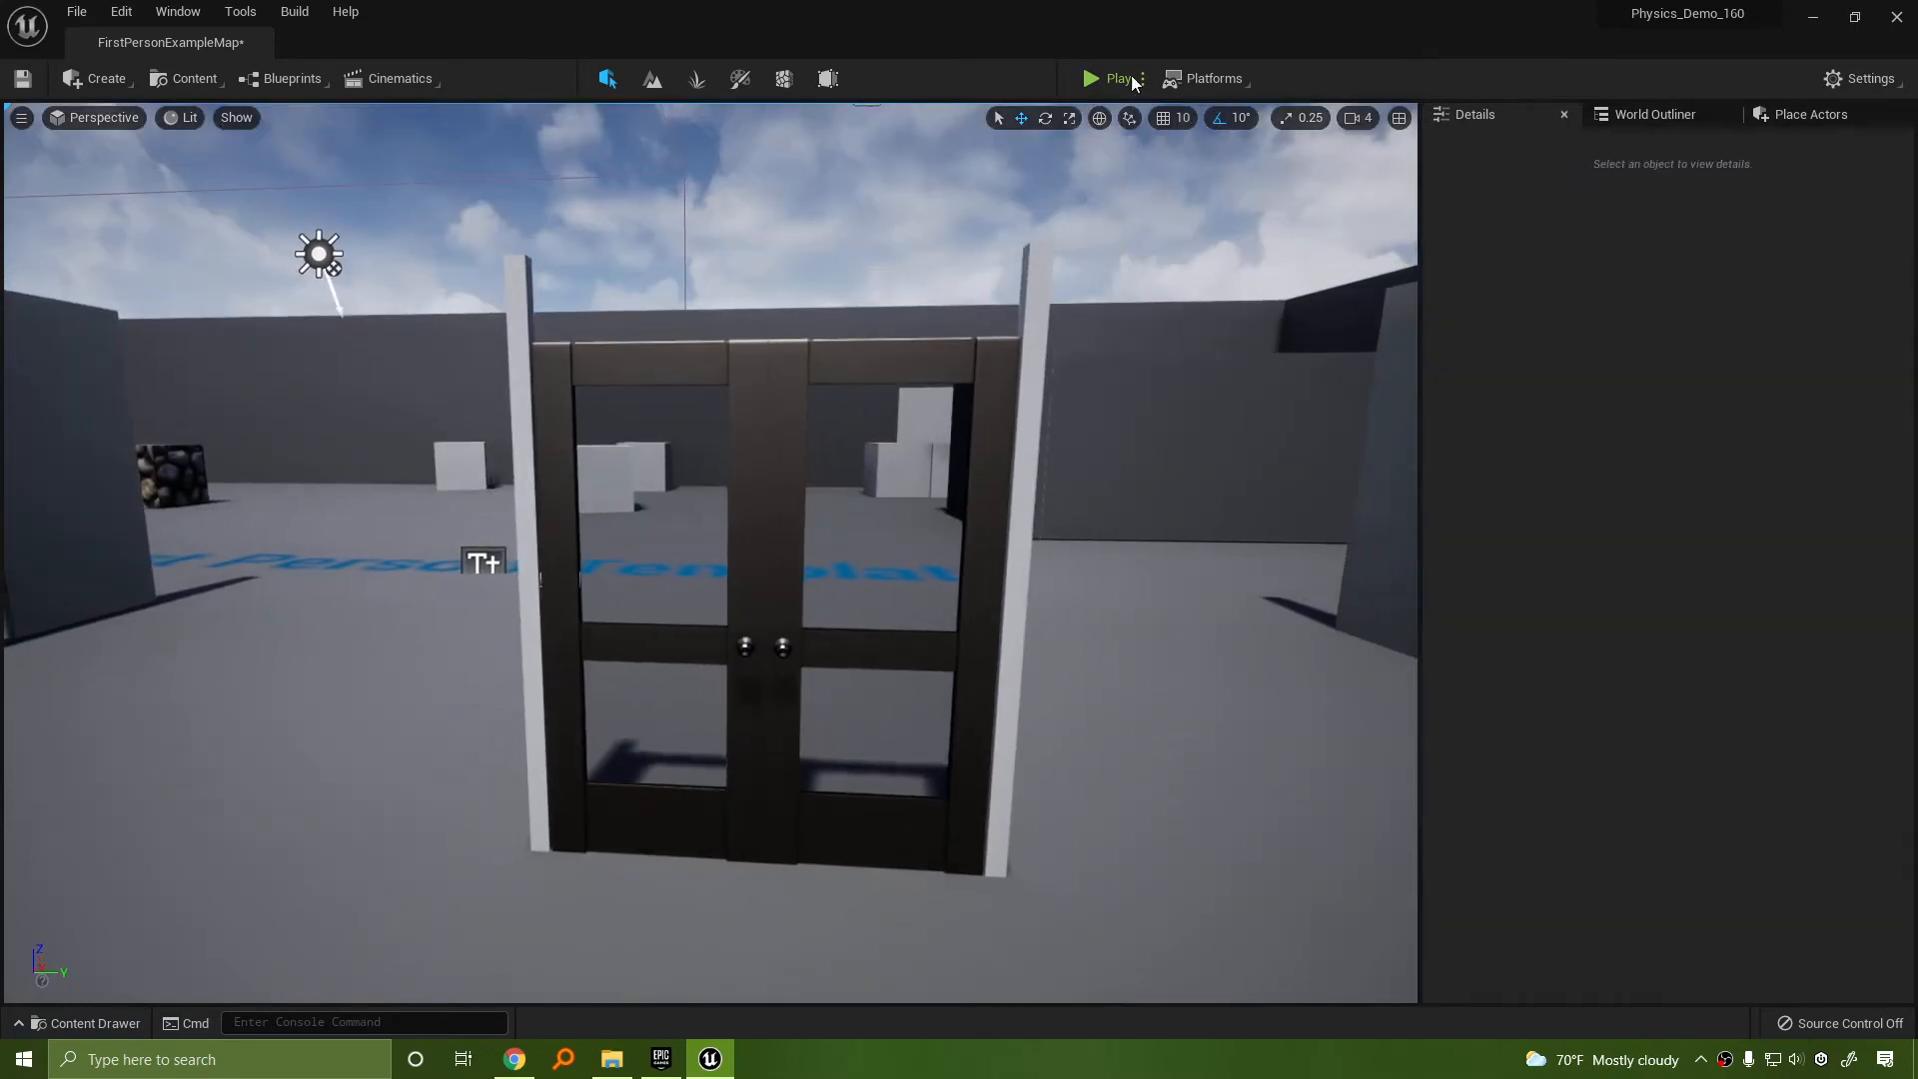
Play the level and walk into the double doors to test how both leaves swing, and stop the play session
click(1114, 78)
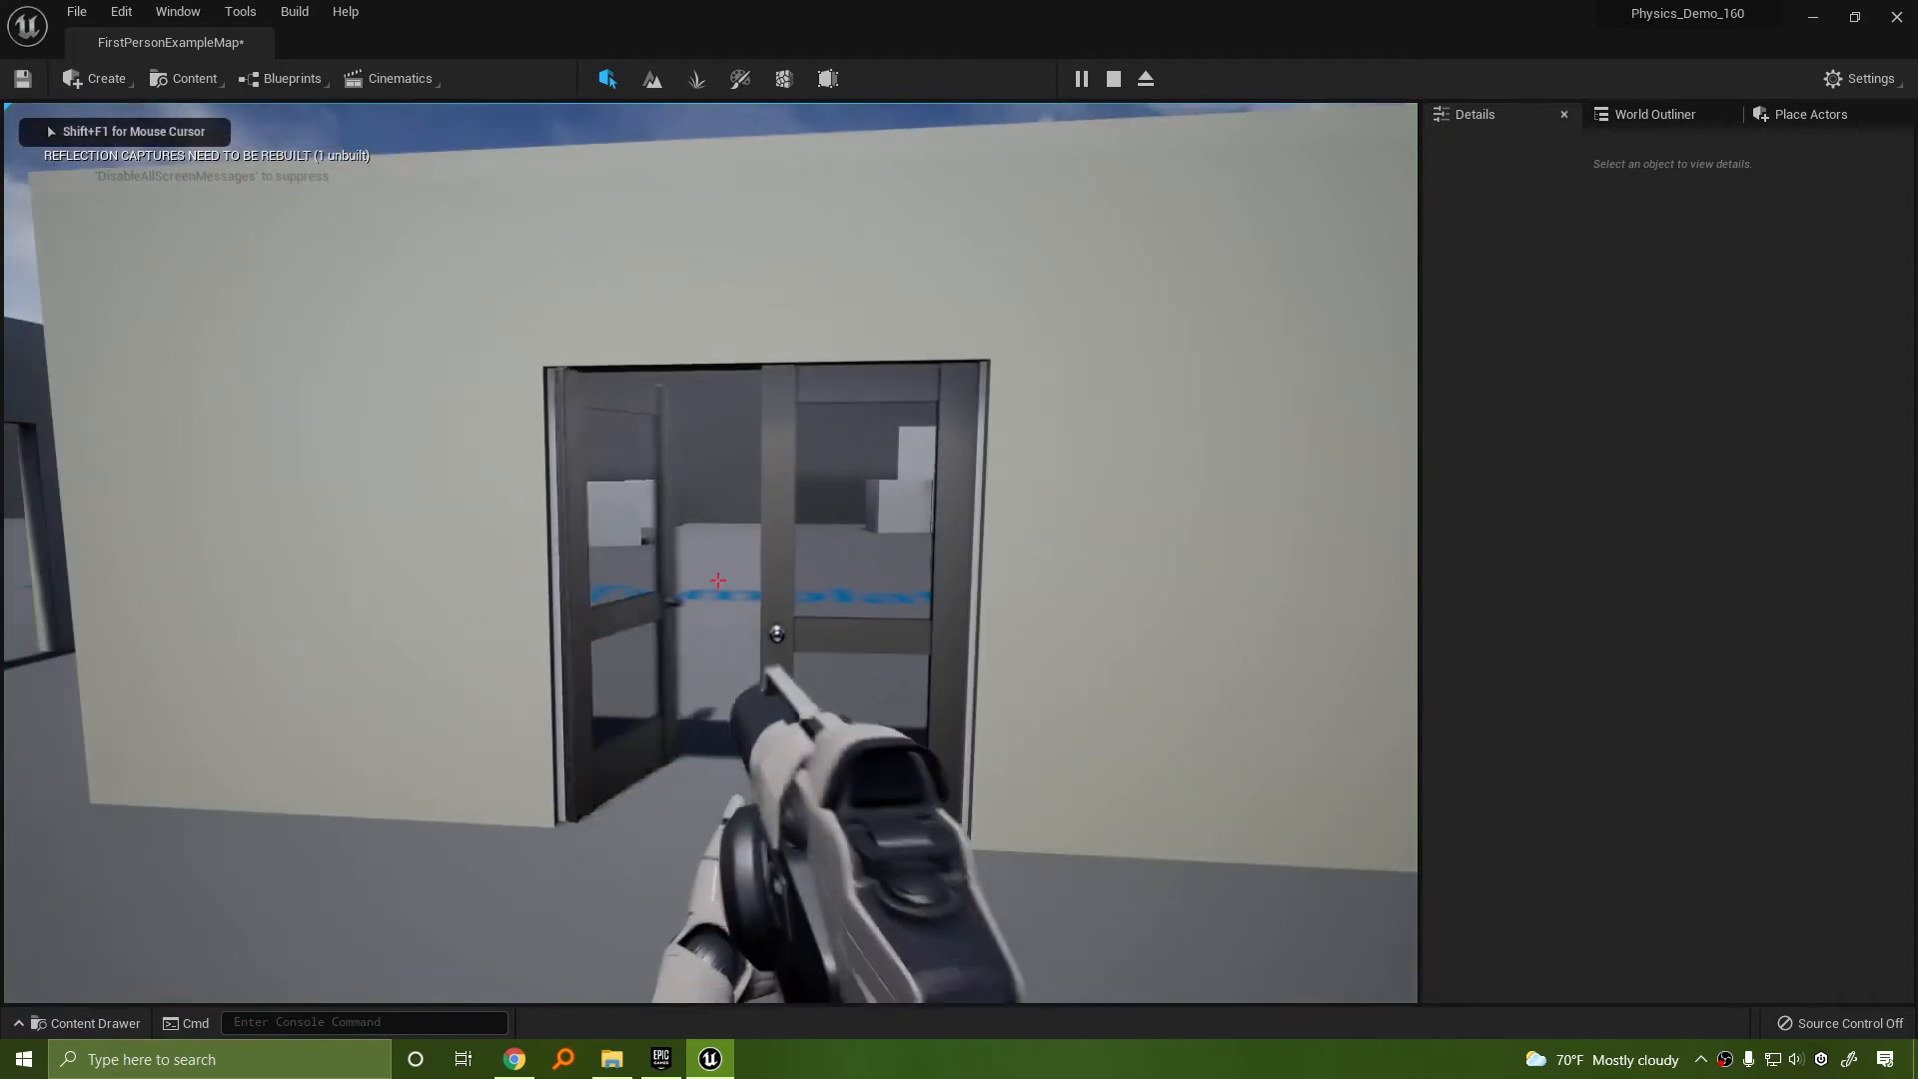
key(w)
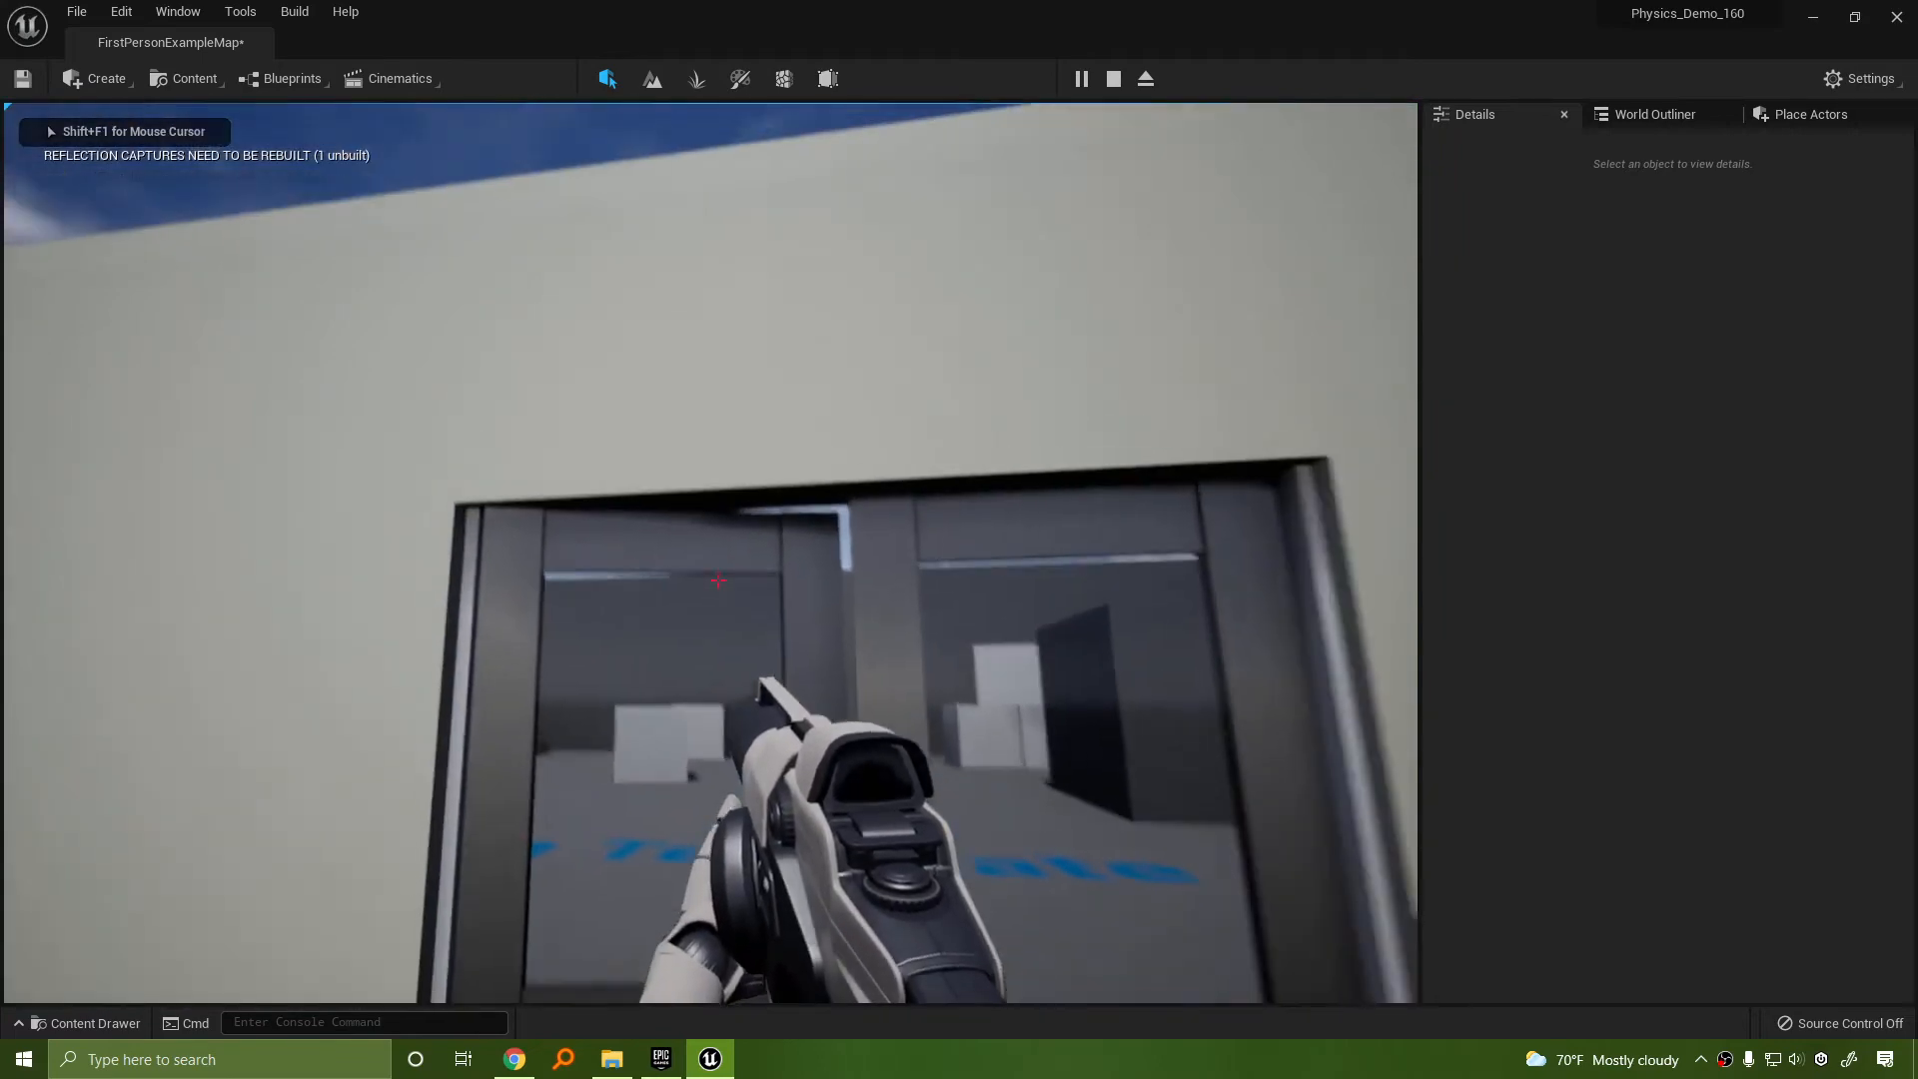
key(s)
key(shift+F1)
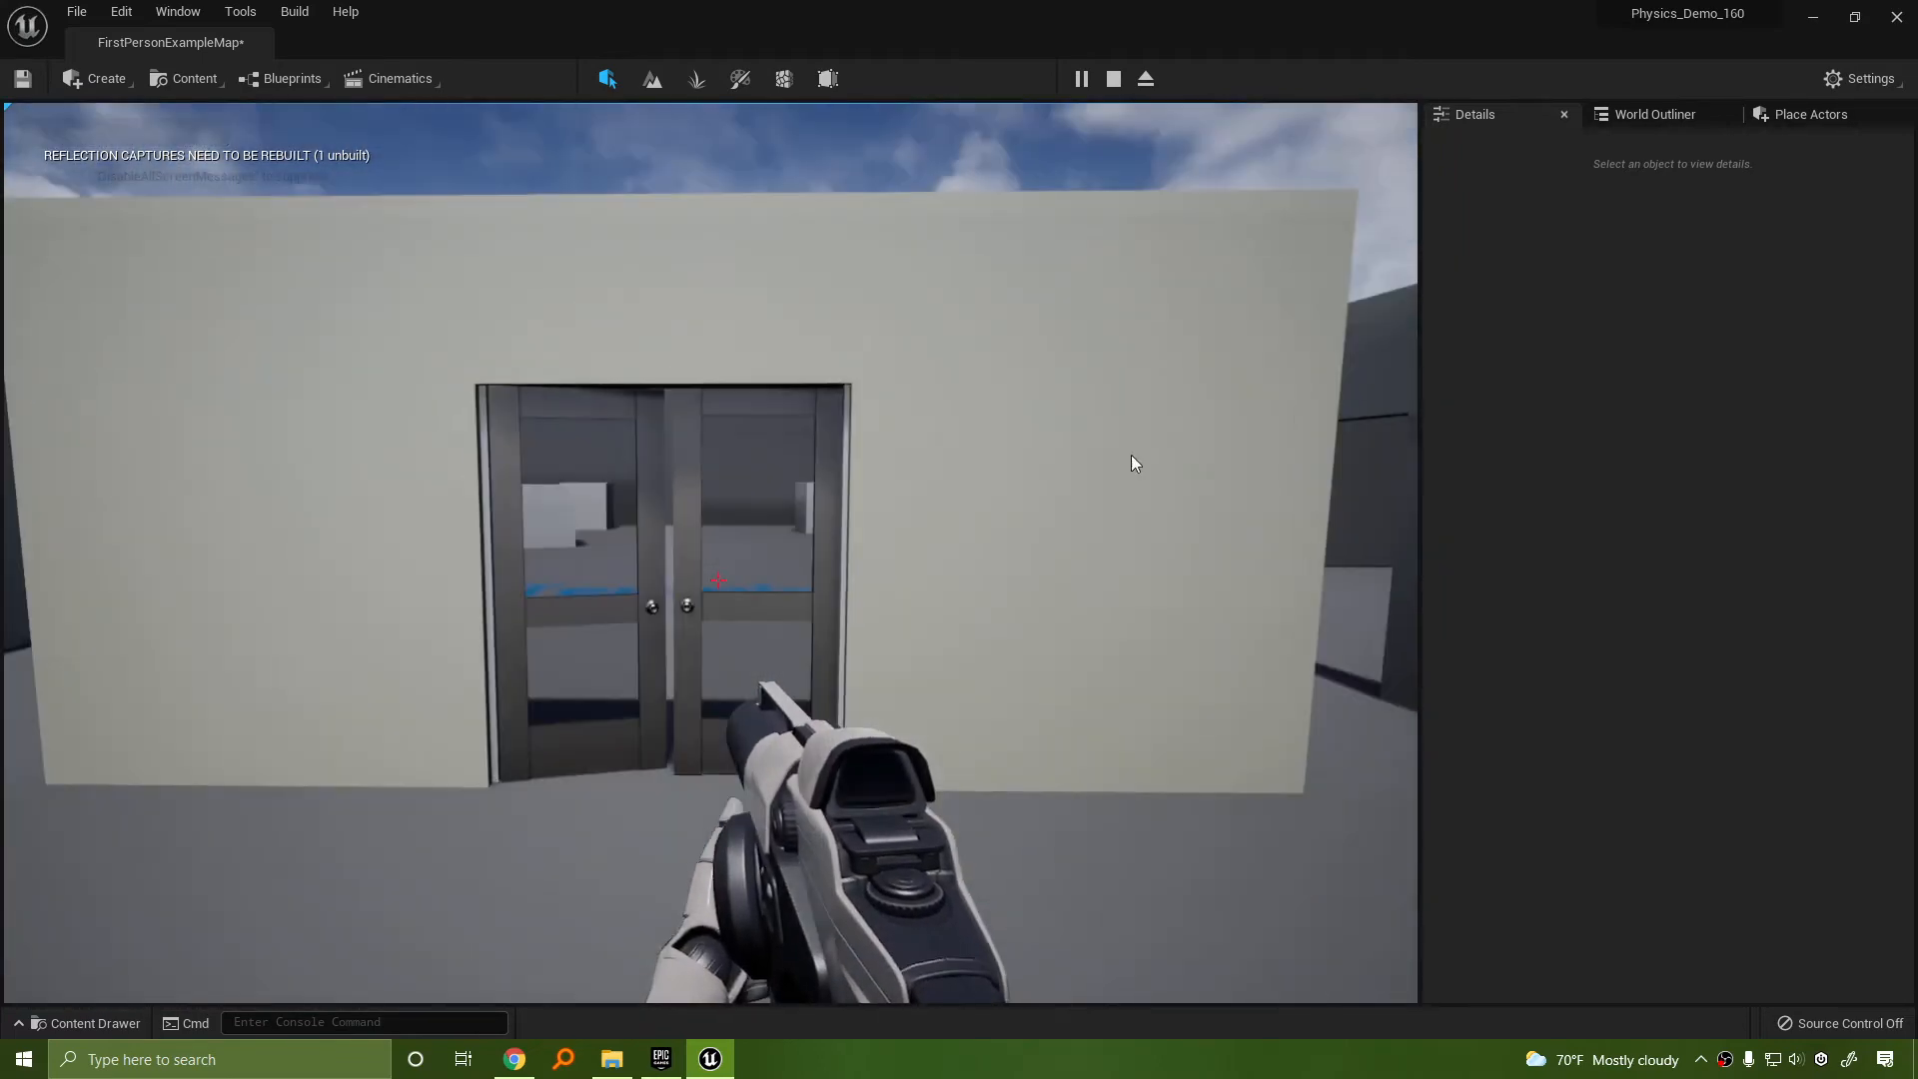
key(Escape)
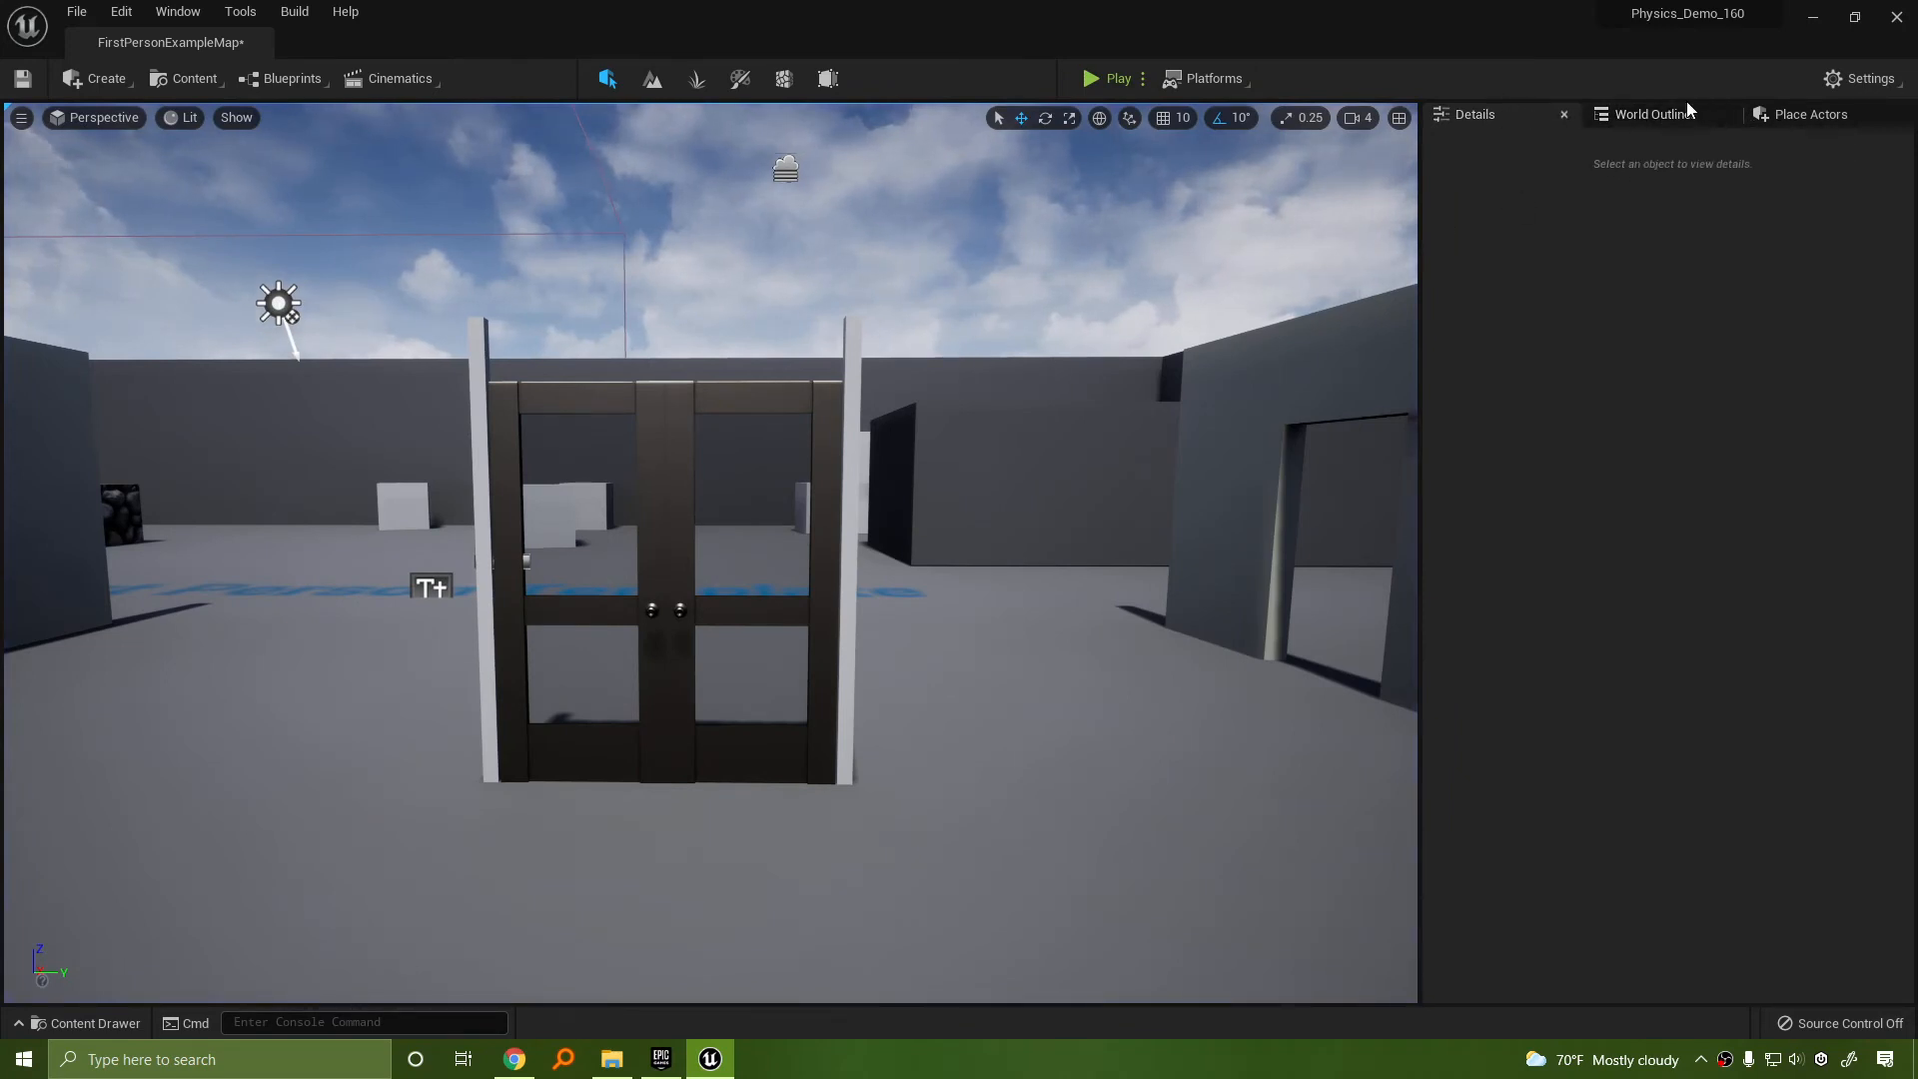
Unhide the Wall_Door_400x300 wall and raise it slightly along Z
click(1658, 114)
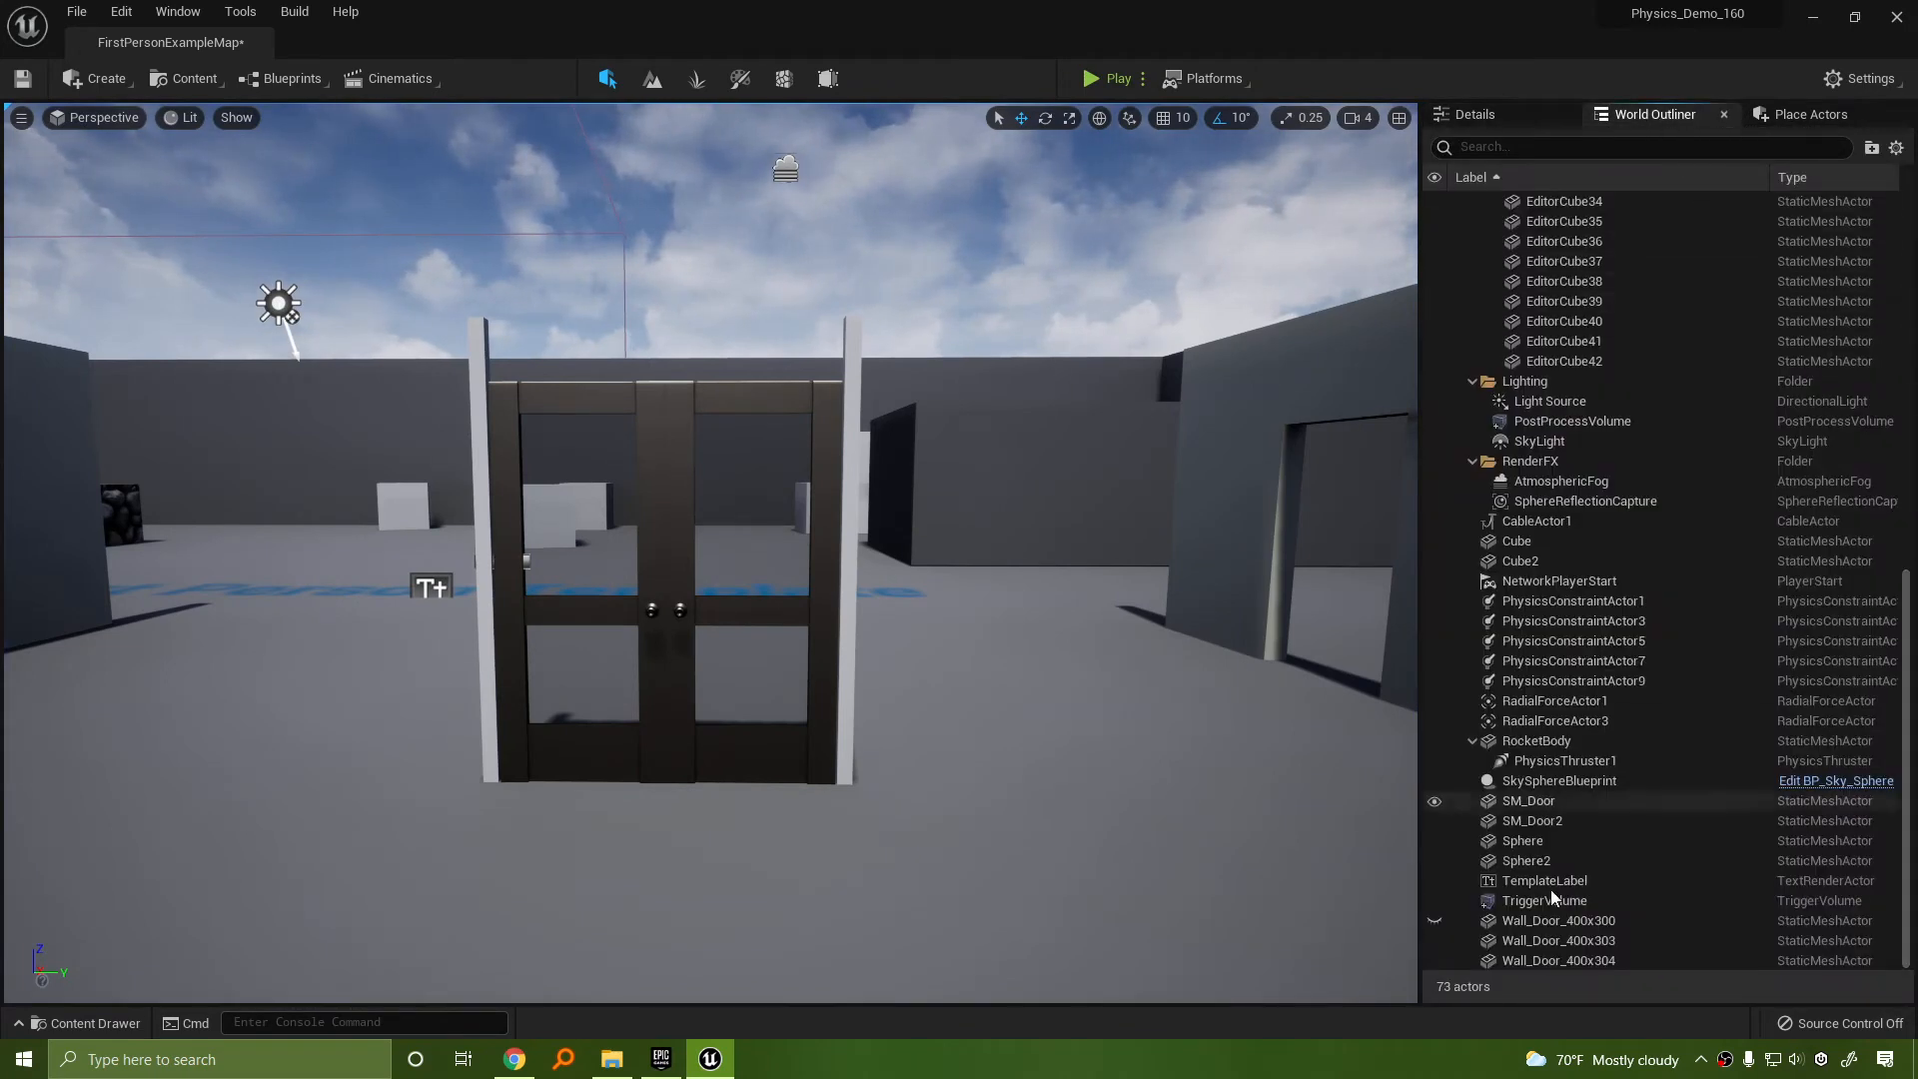
click(1436, 921)
click(1266, 680)
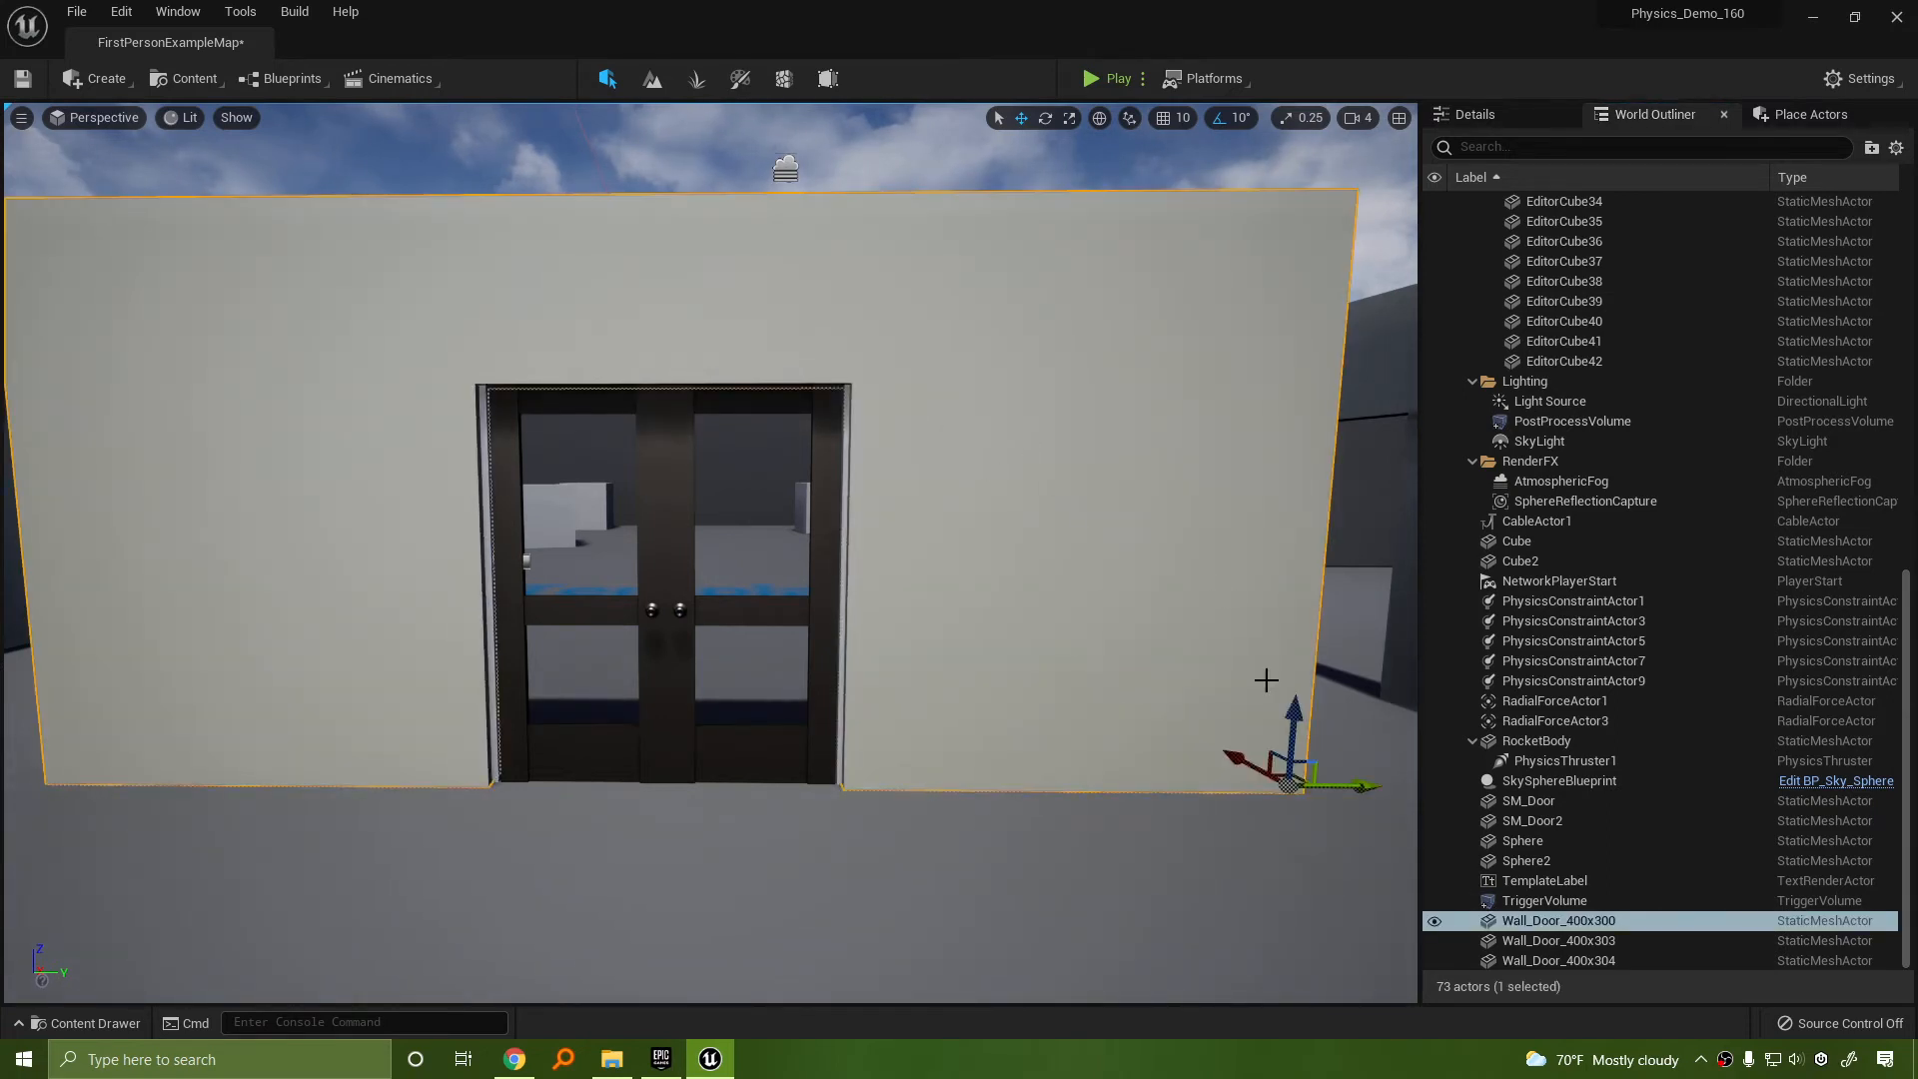
drag(1291, 711, 1291, 706)
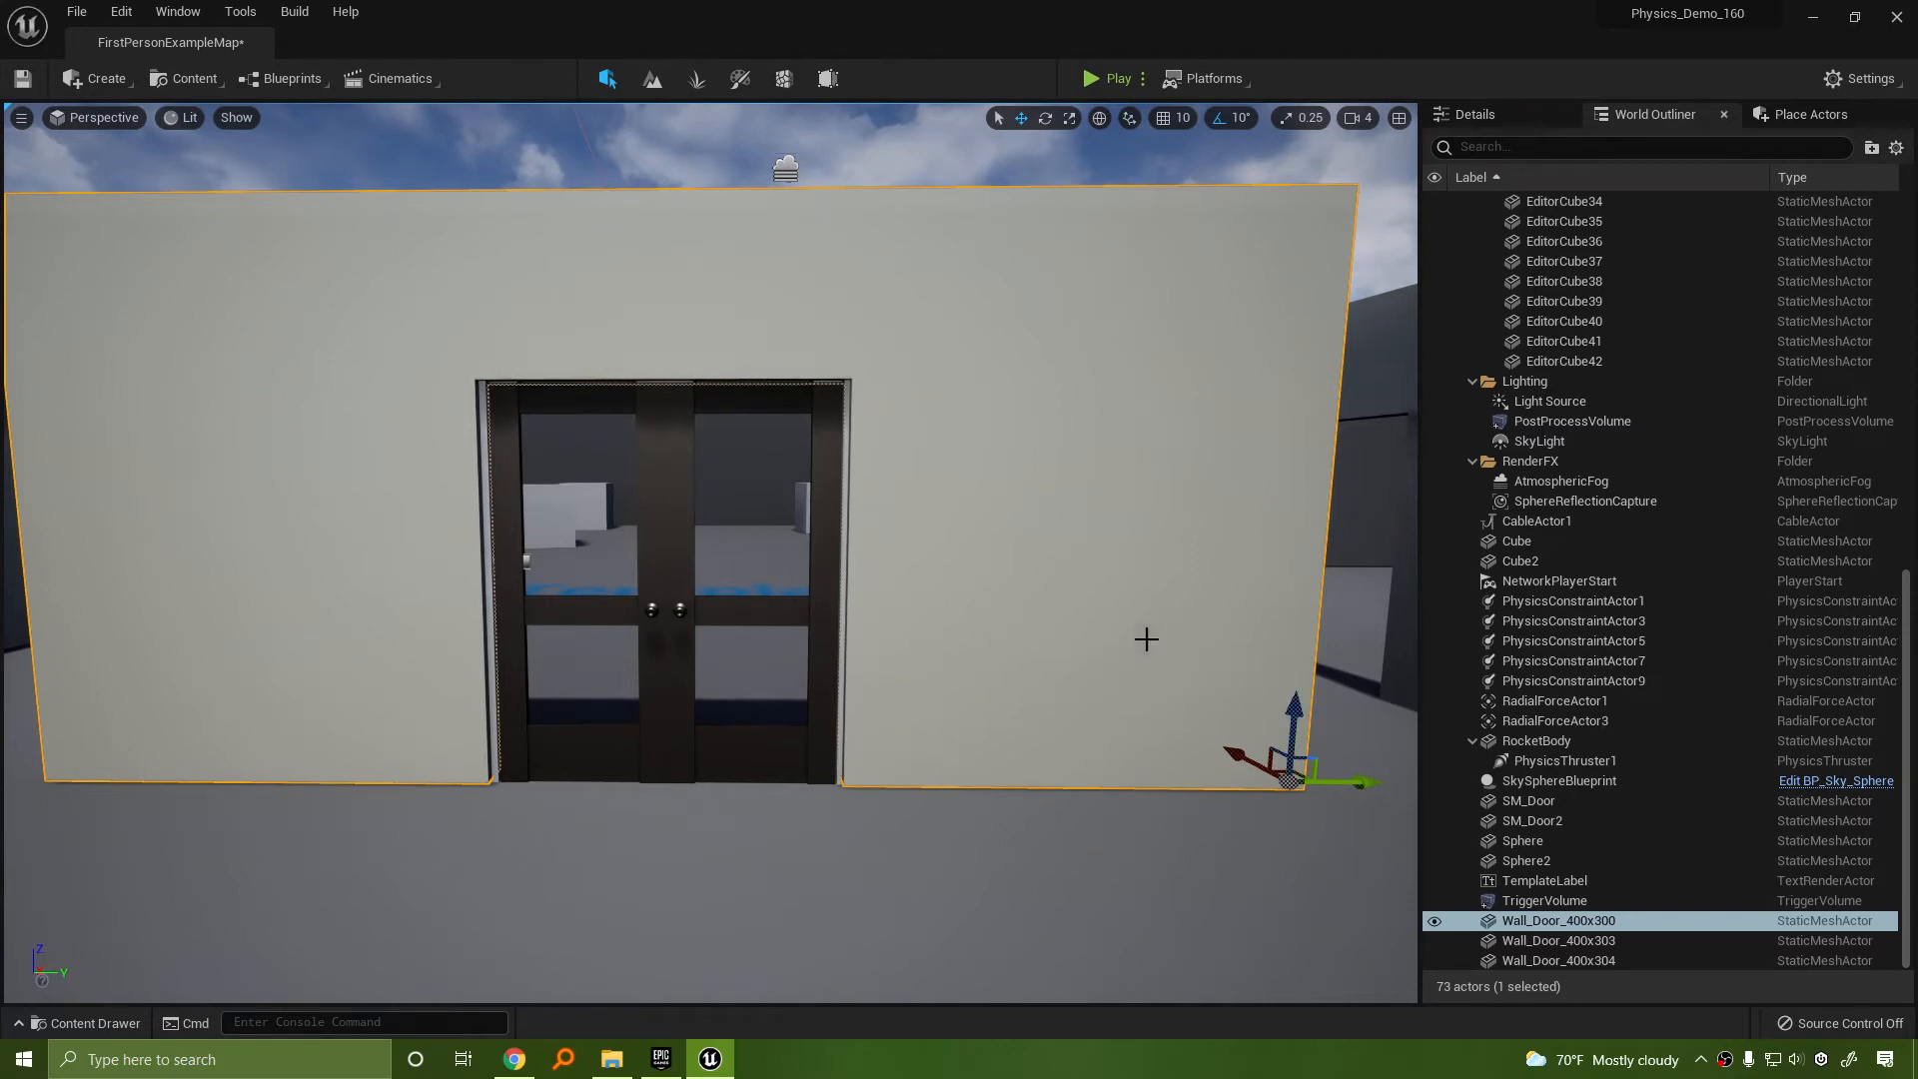
Play the level again, walk back and forth through the double doors from both sides of the wall, and end the test
click(1105, 77)
click(903, 536)
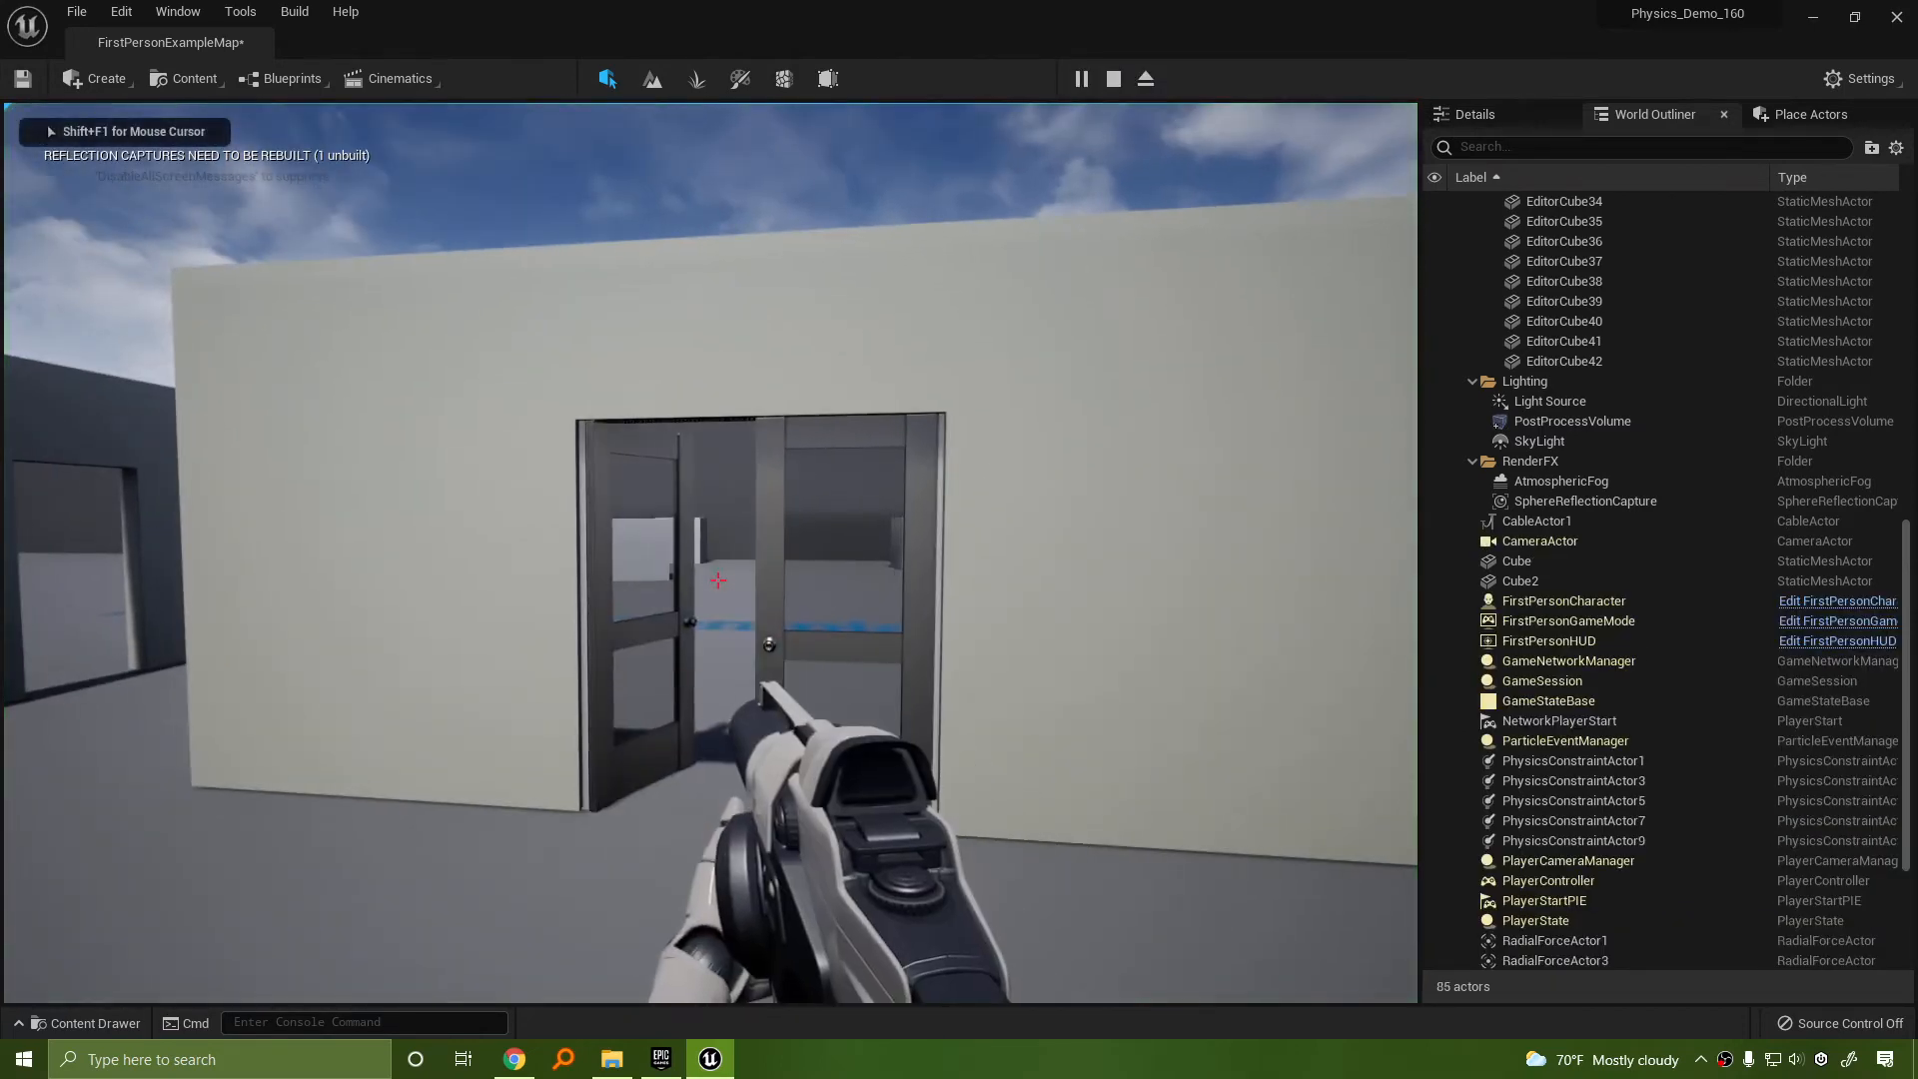
key(w)
key(w)
key(s)
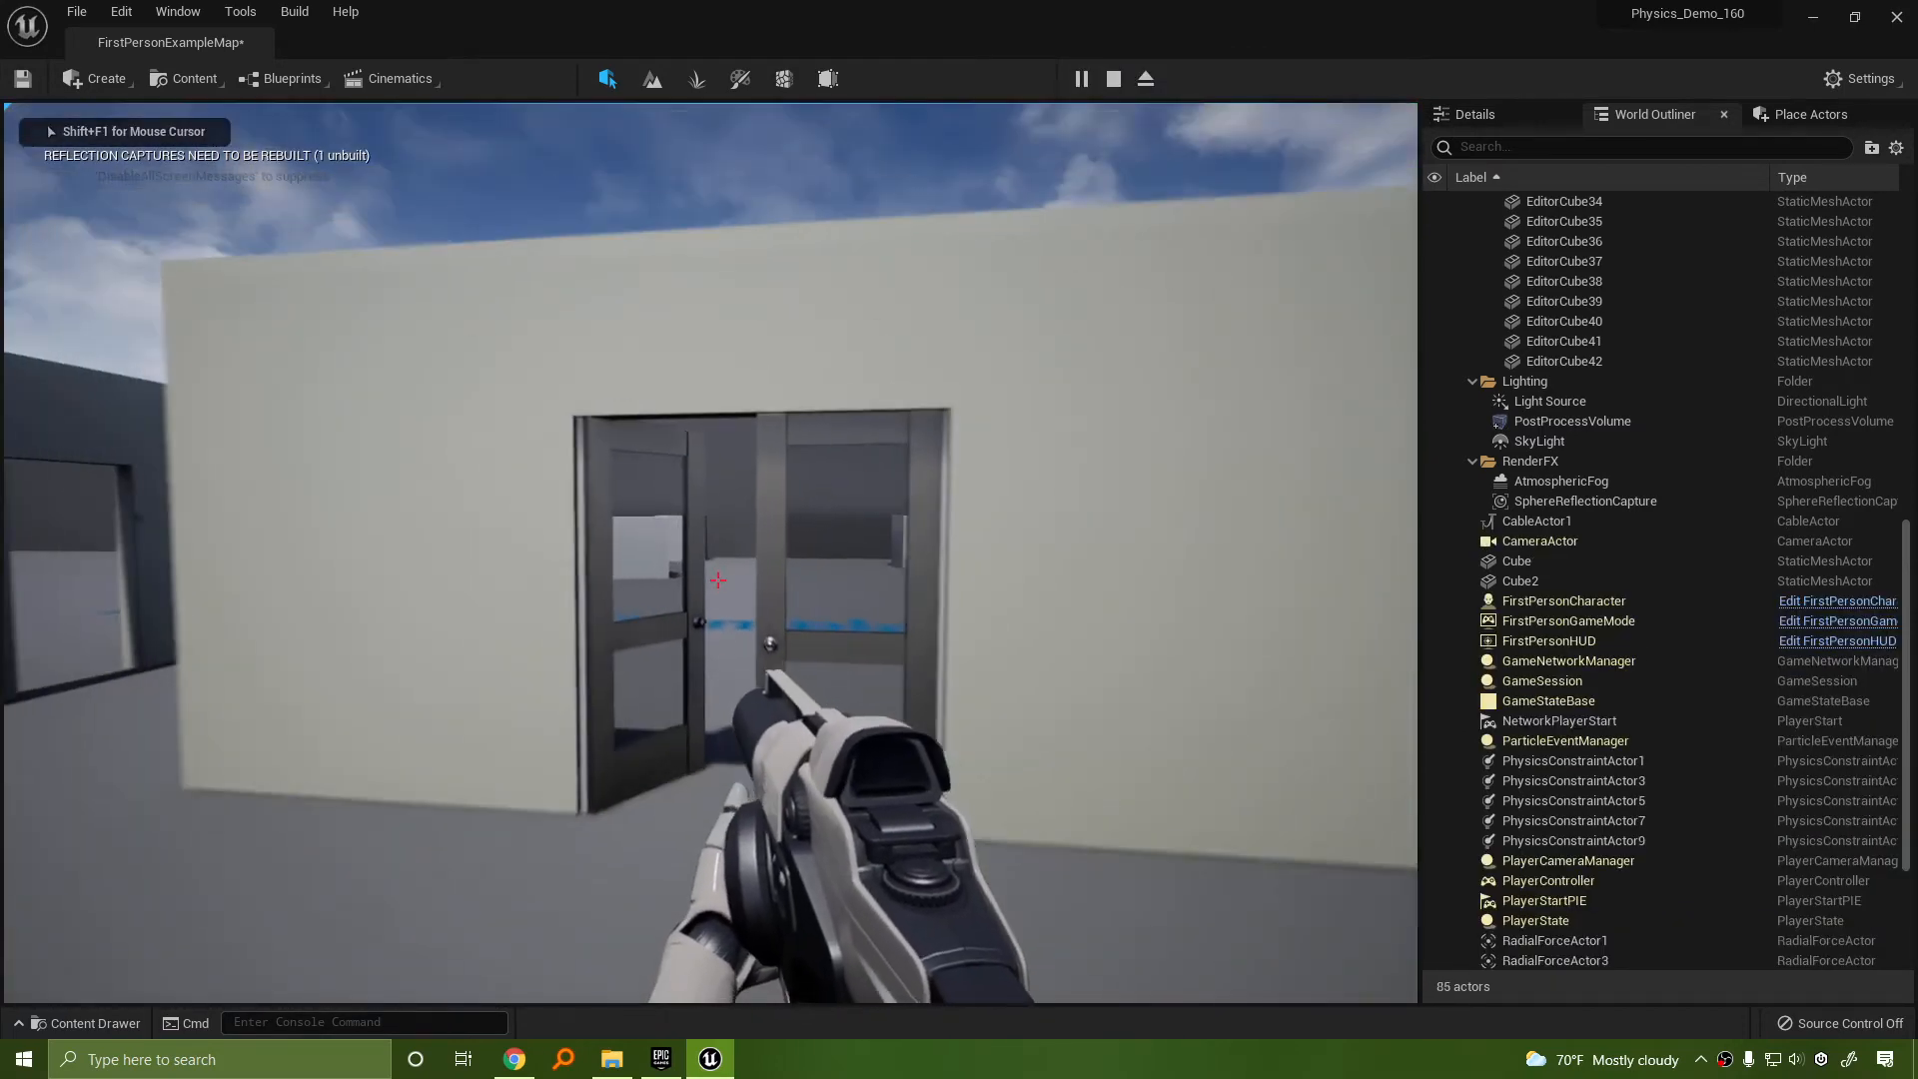
key(w)
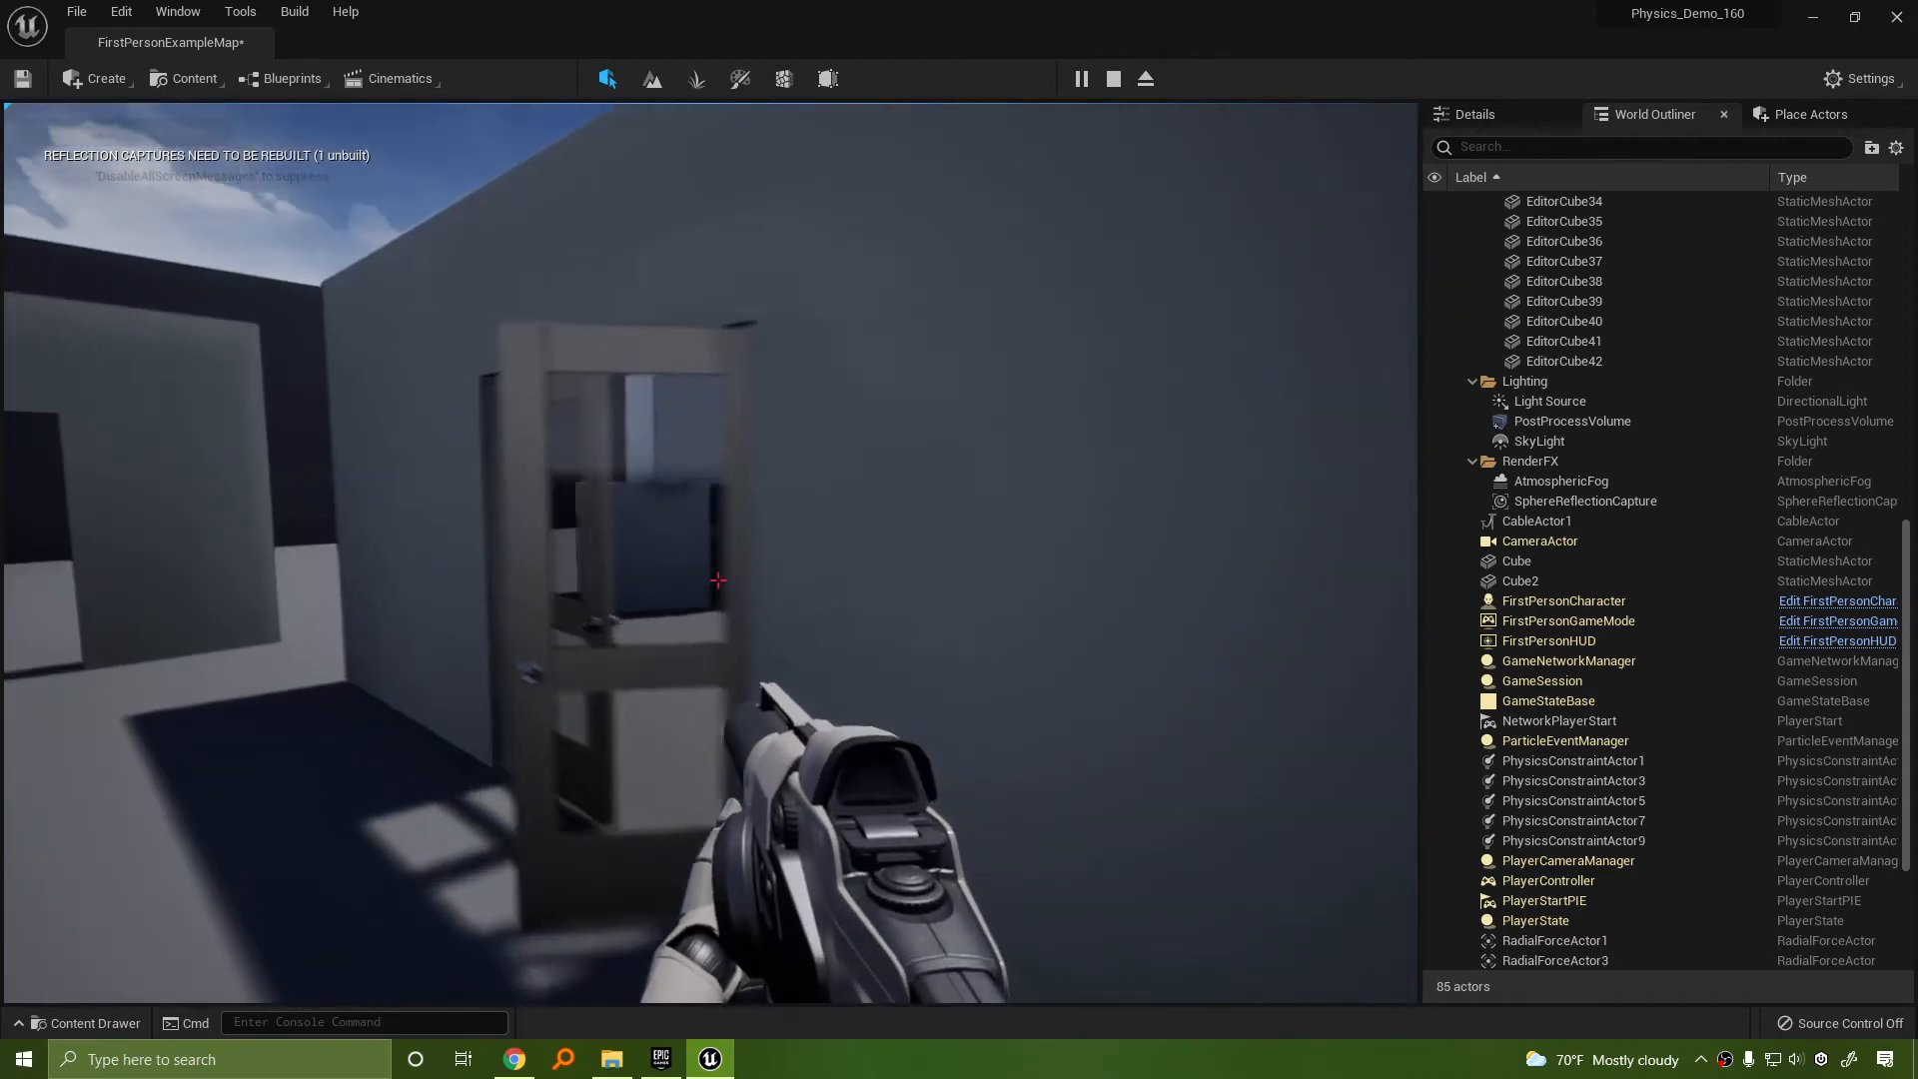
key(w)
key(s)
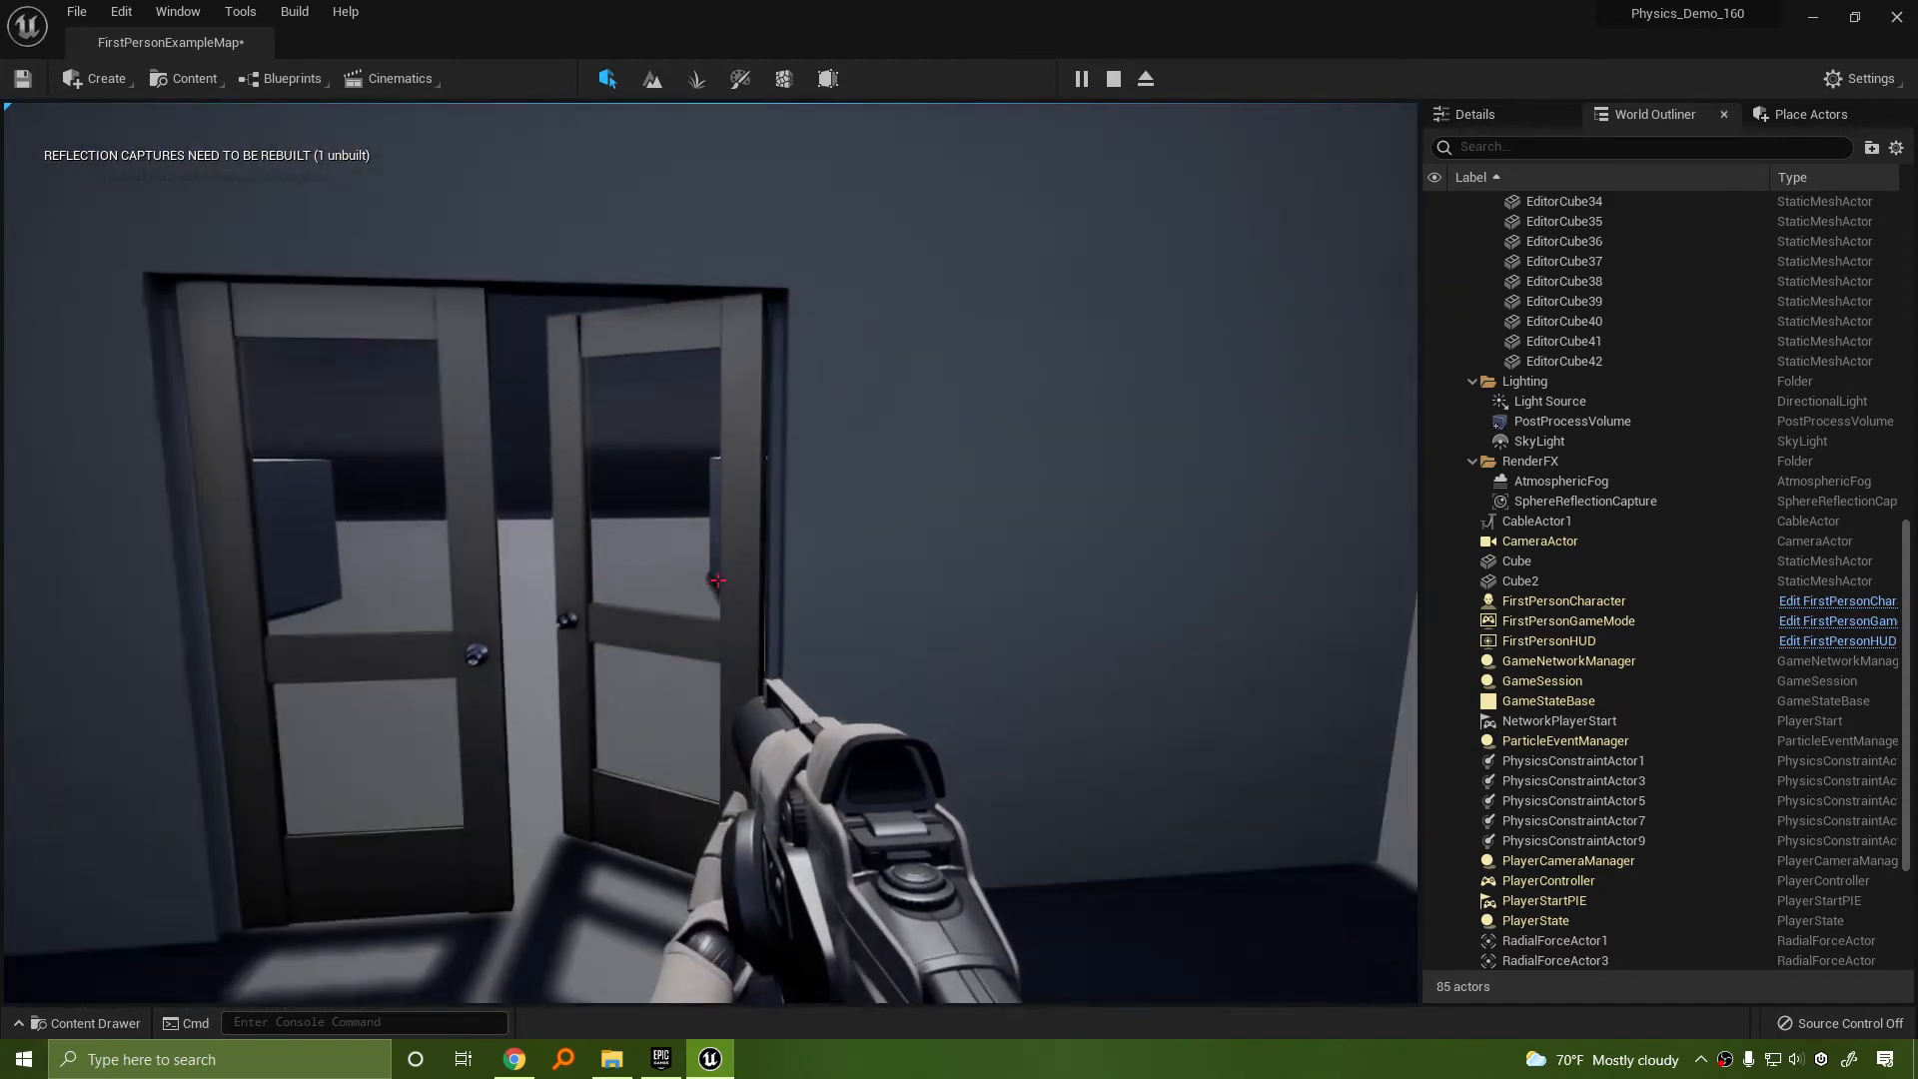
key(w)
key(s)
key(w)
key(s)
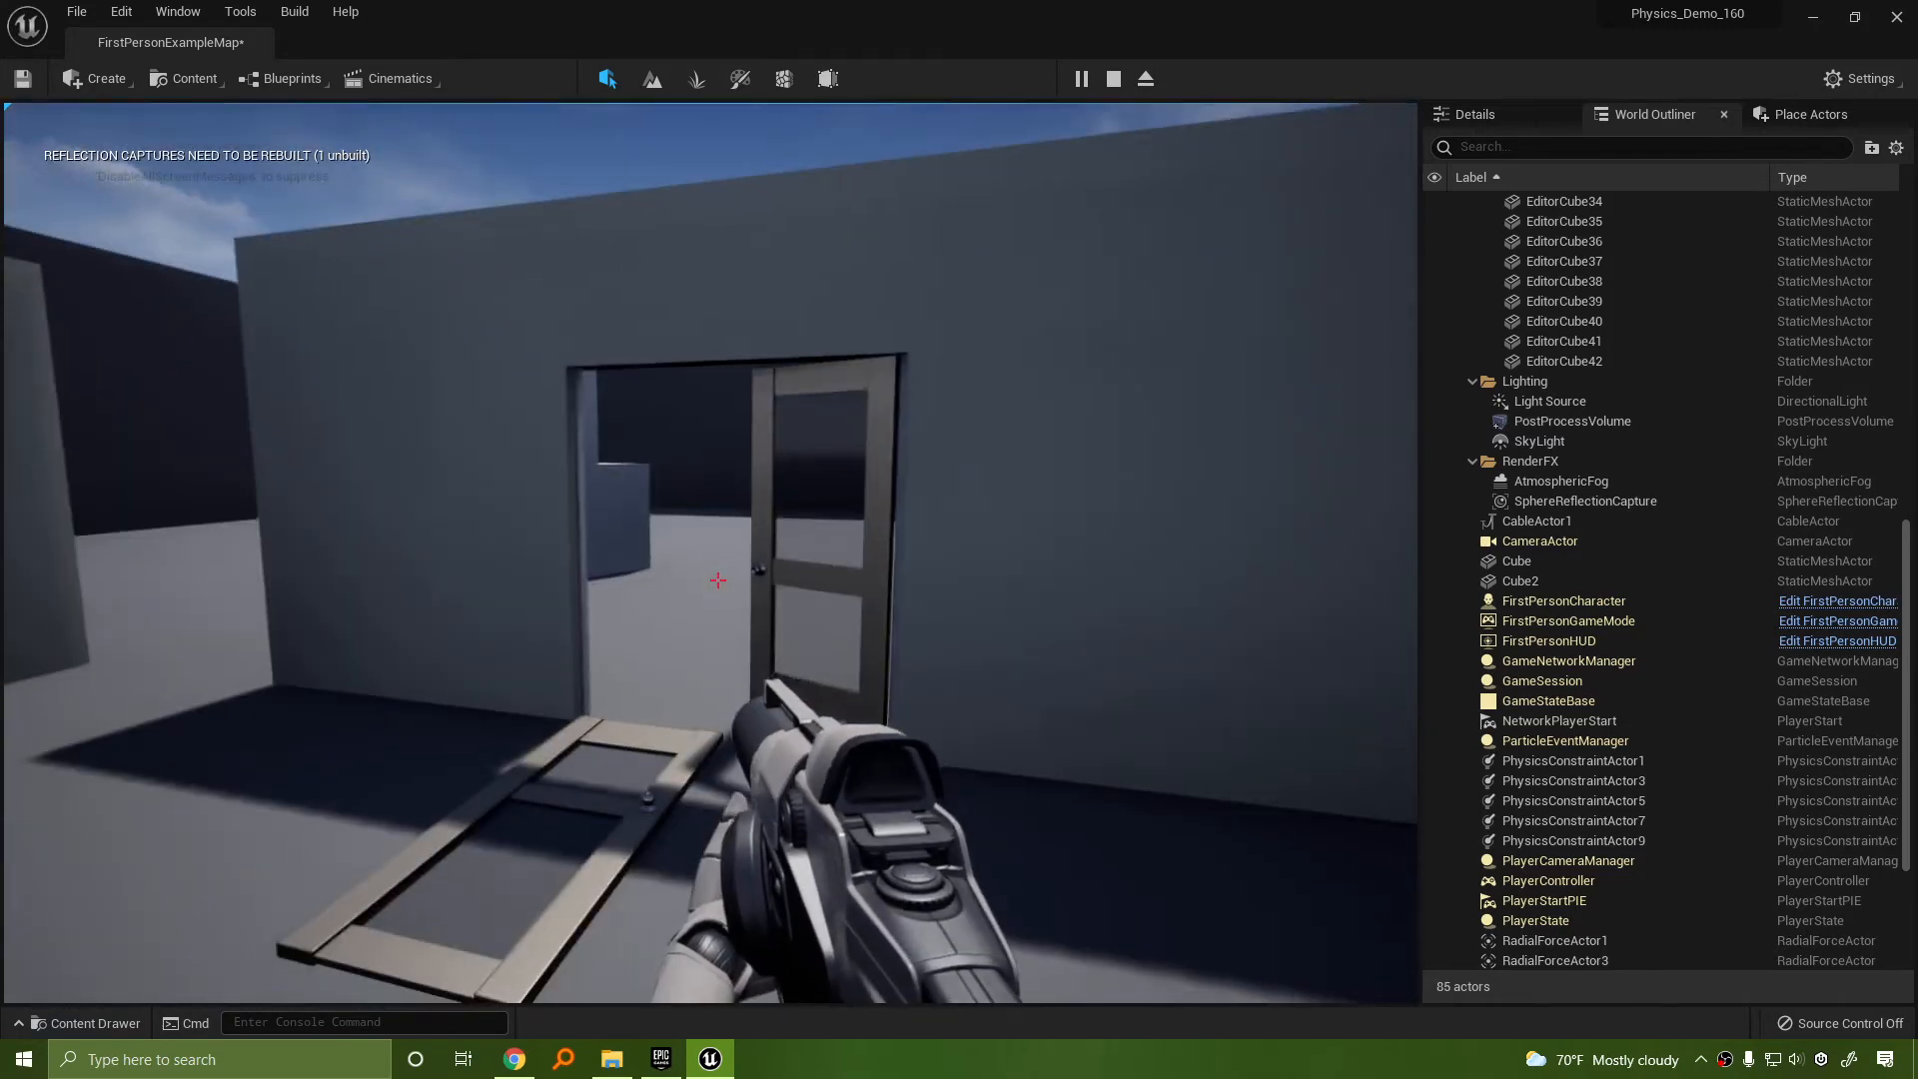
key(Escape)
key(s)
right_drag(1136, 648, 1179, 621)
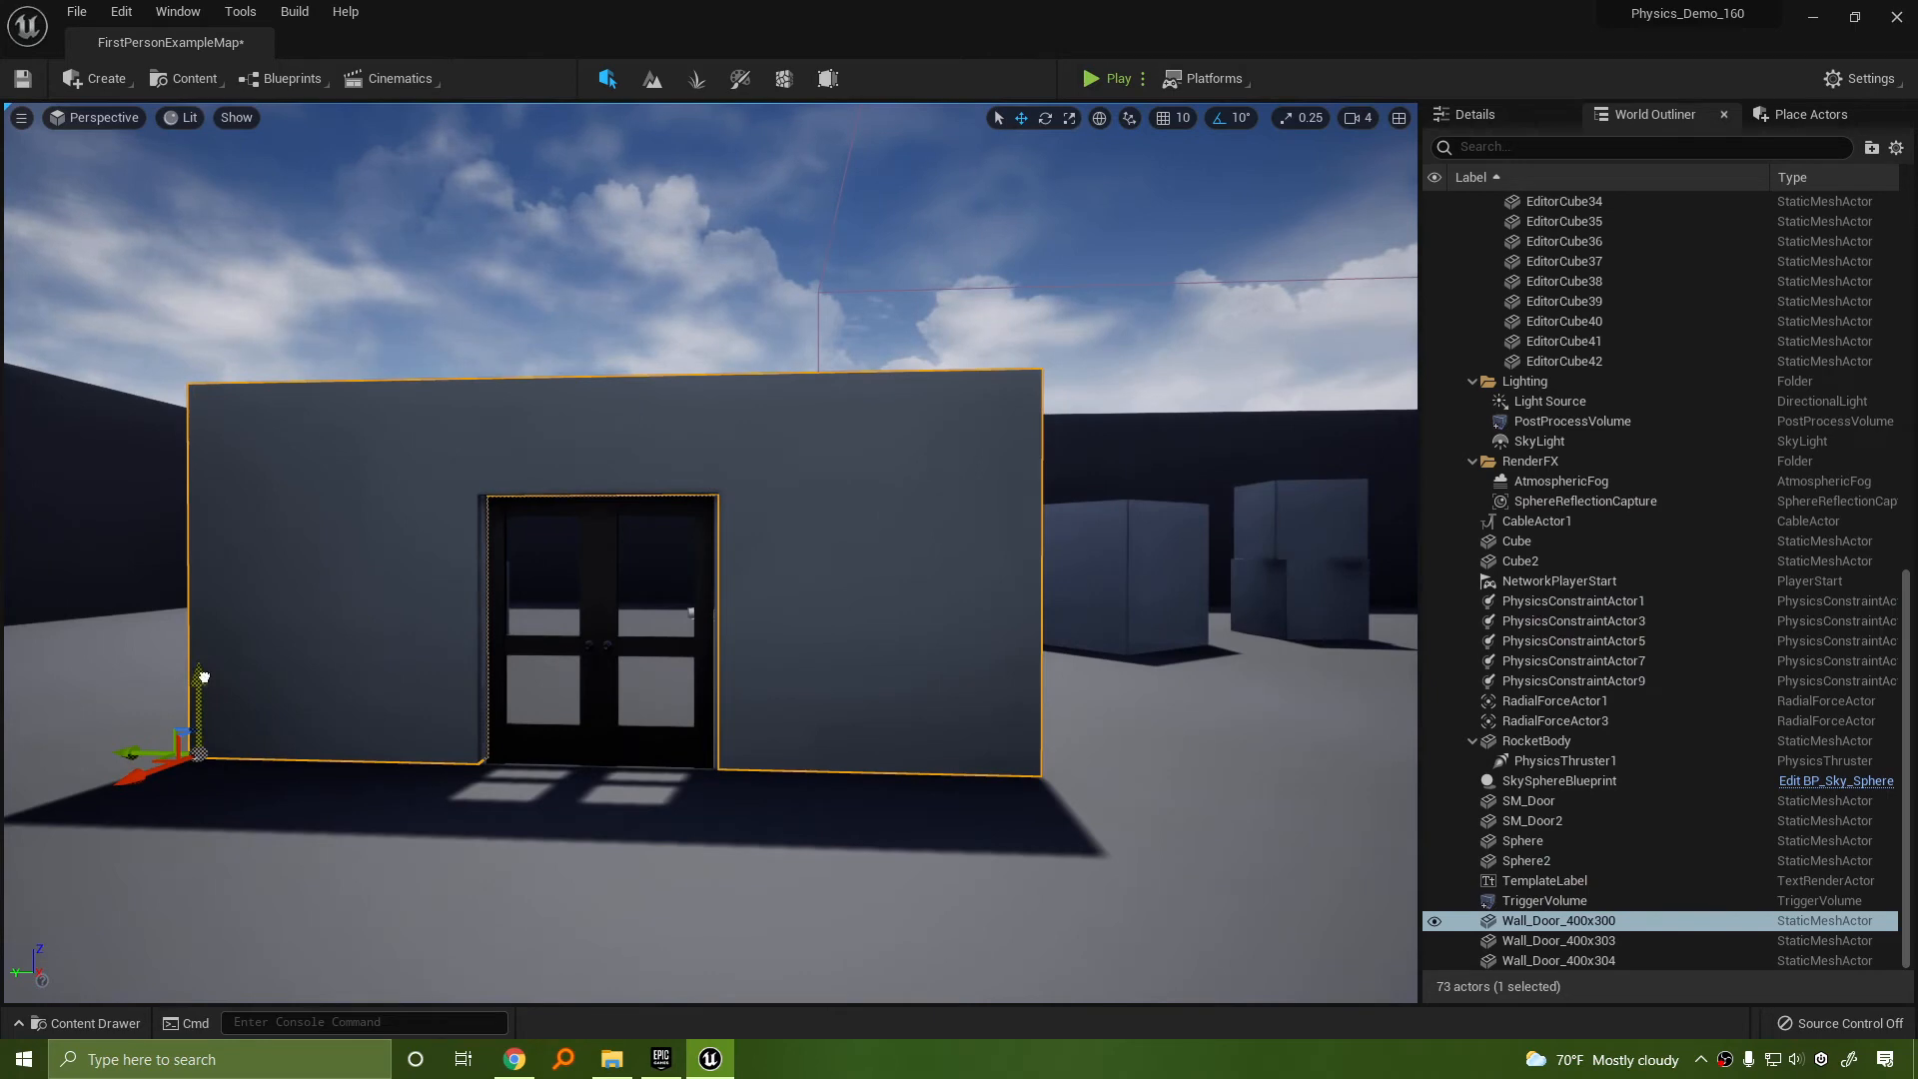
Raise the Wall_Door_400x300 wall along Z until it is well clear of the double doors
drag(204, 677, 272, 300)
key(w)
right_drag(272, 300, 286, 300)
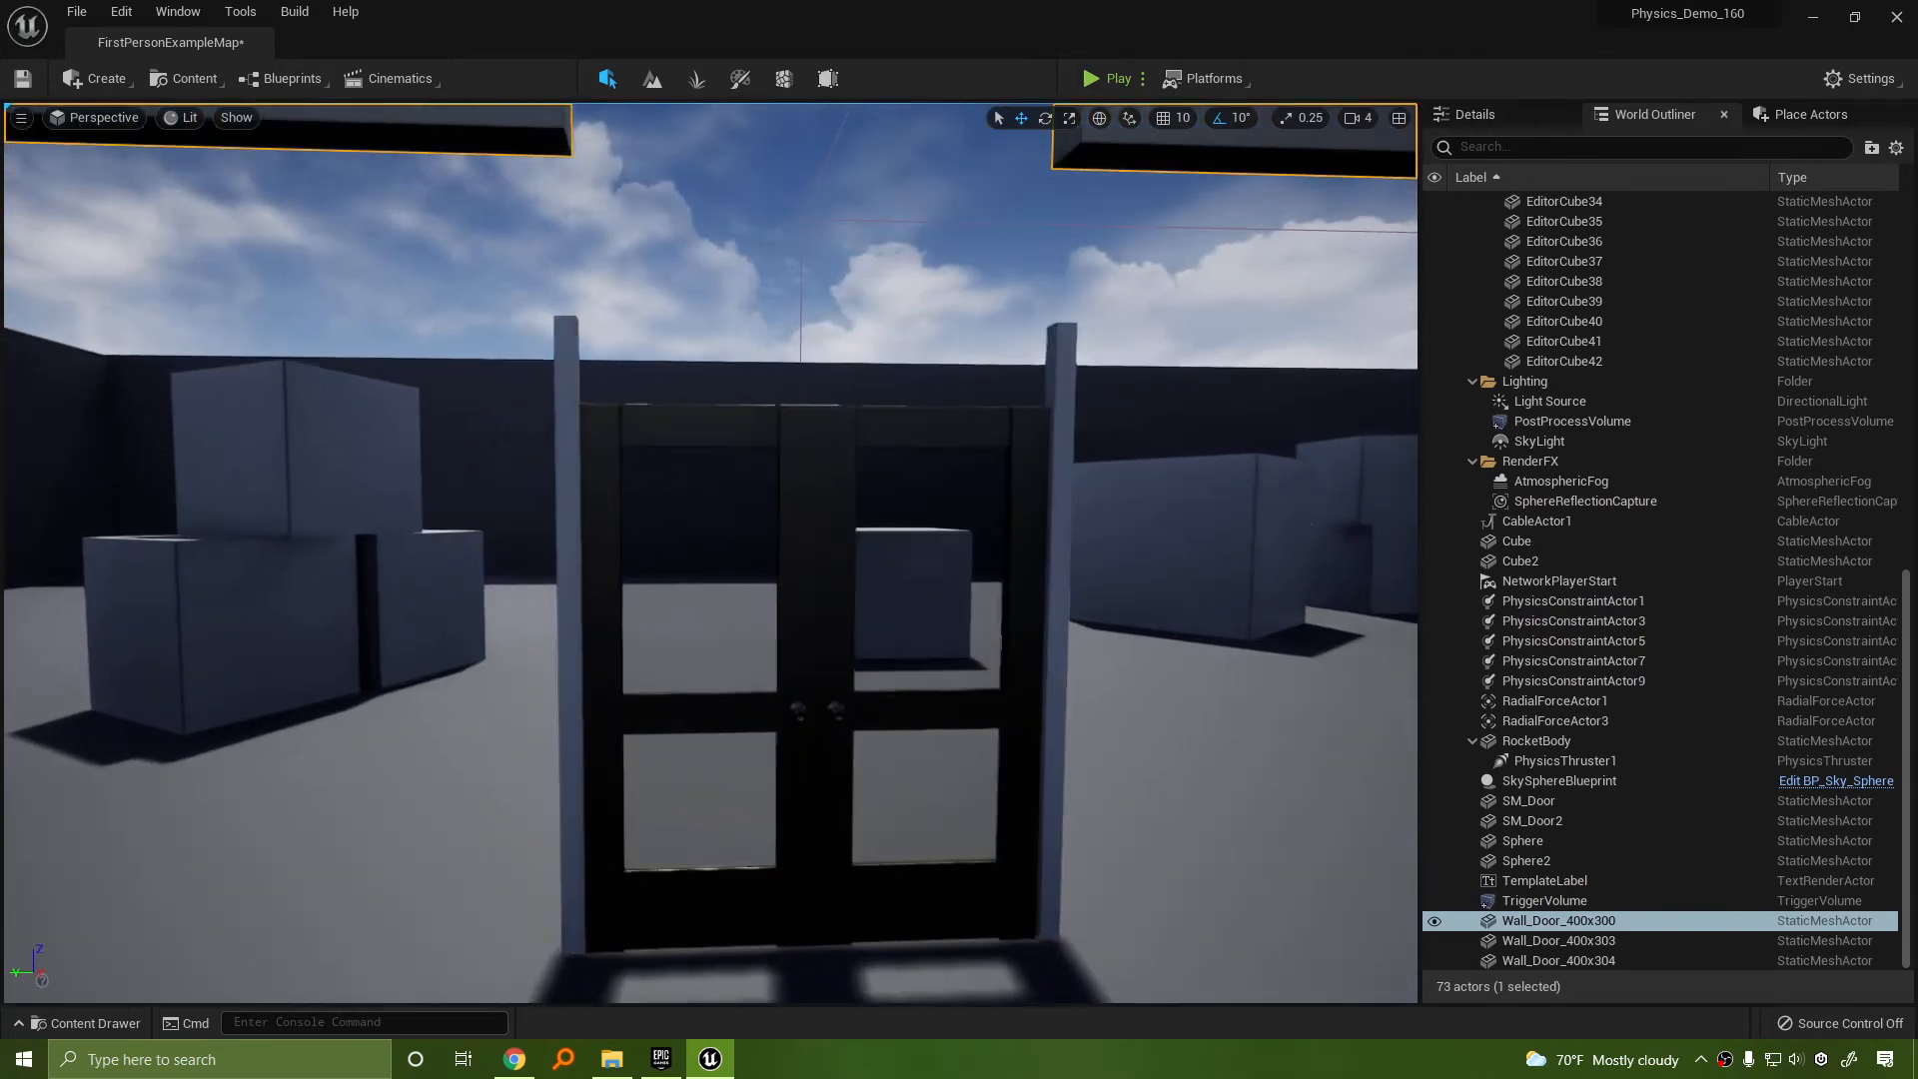
Move the SM_Door2 leaf together with its Cube2 jamb post along Y, well away from the SM_Door leaf
click(728, 397)
click(714, 427)
ctrl+click(580, 828)
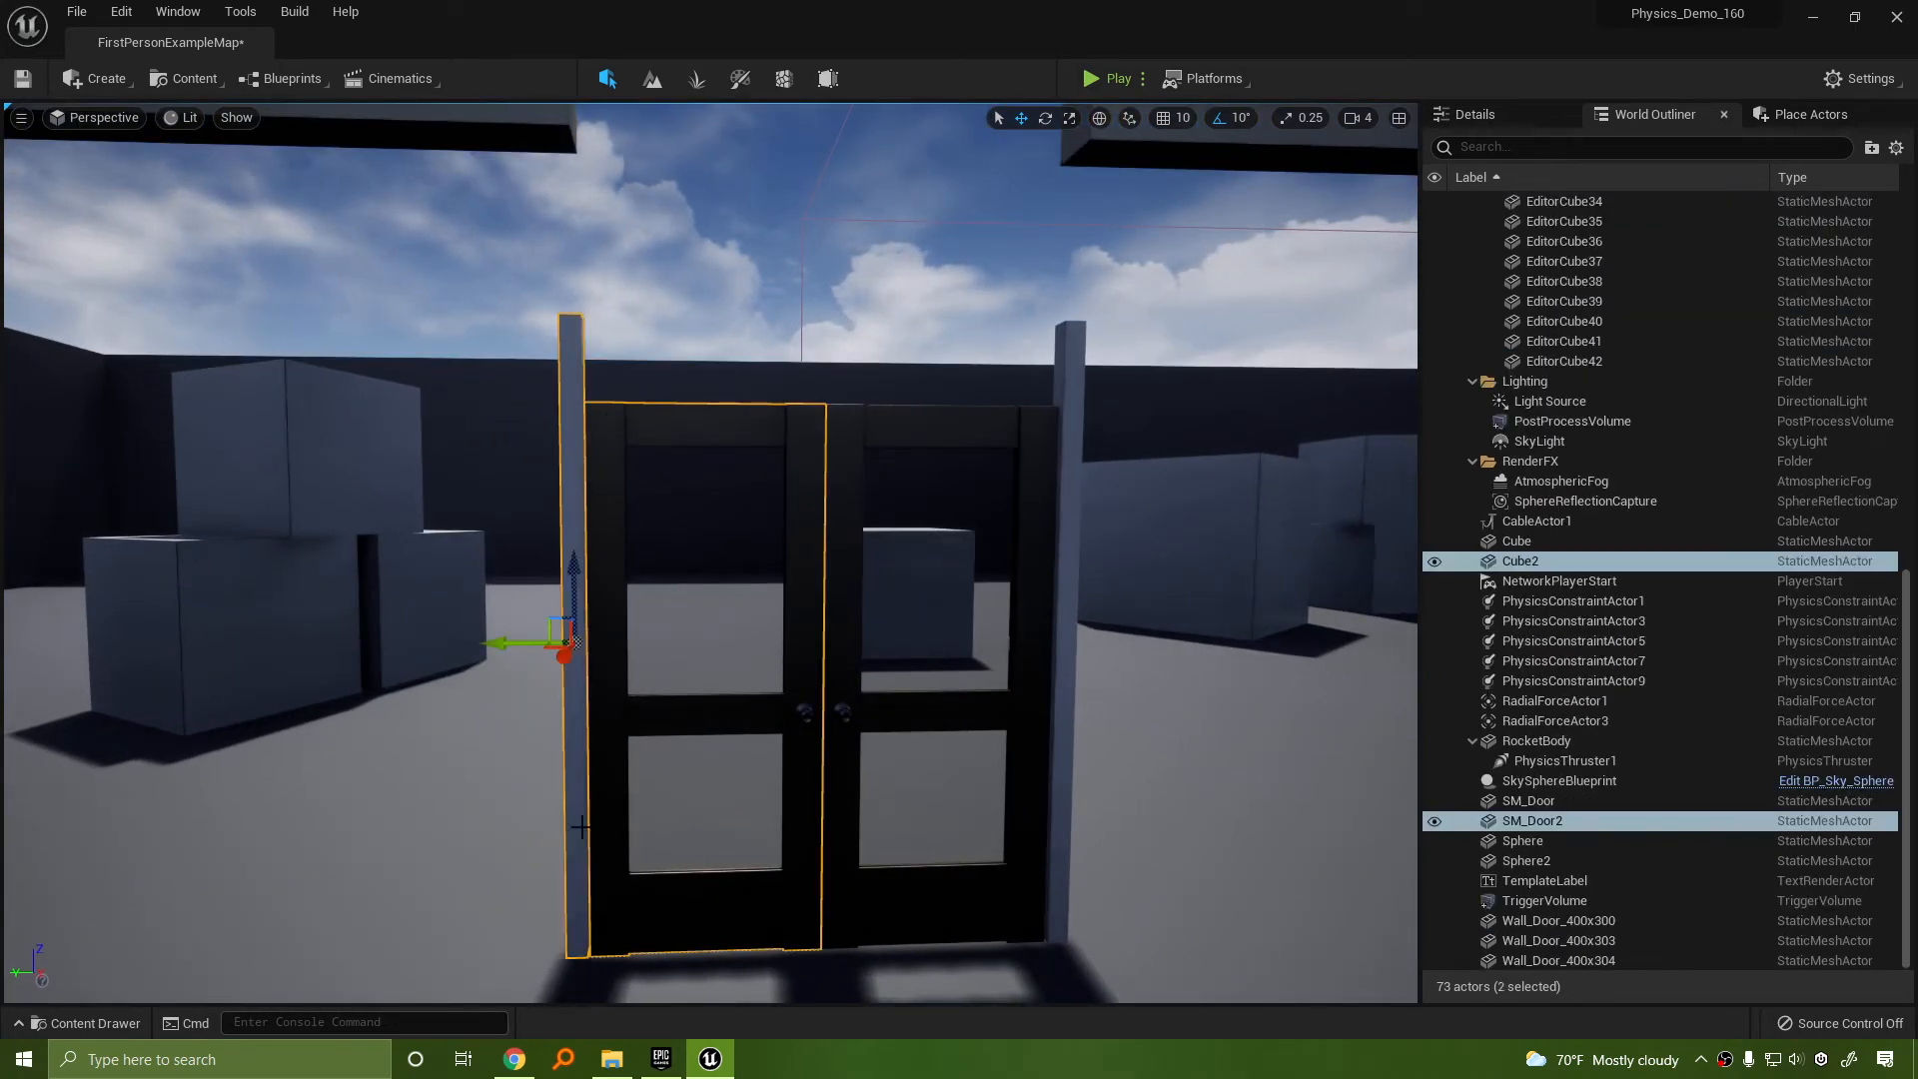
drag(493, 650, 12, 655)
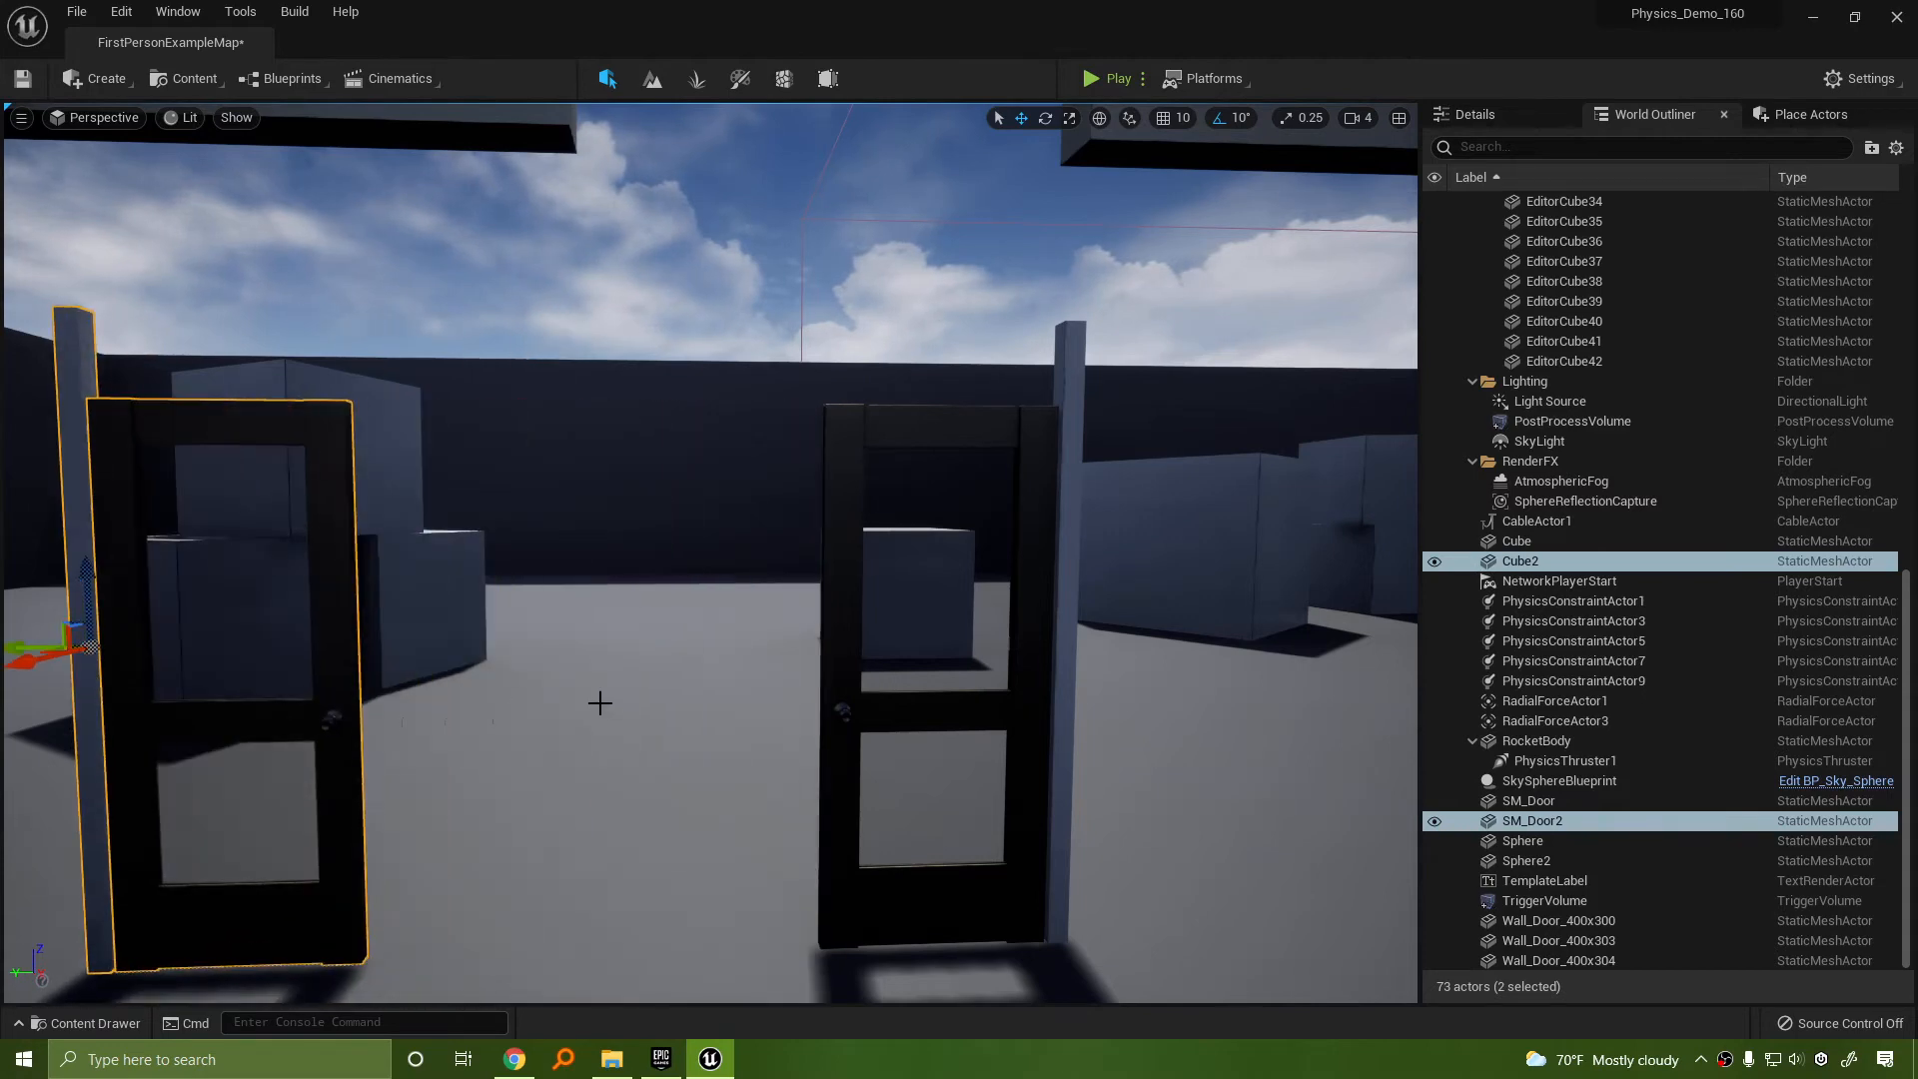
key(s)
right_drag(599, 703, 613, 711)
key(w)
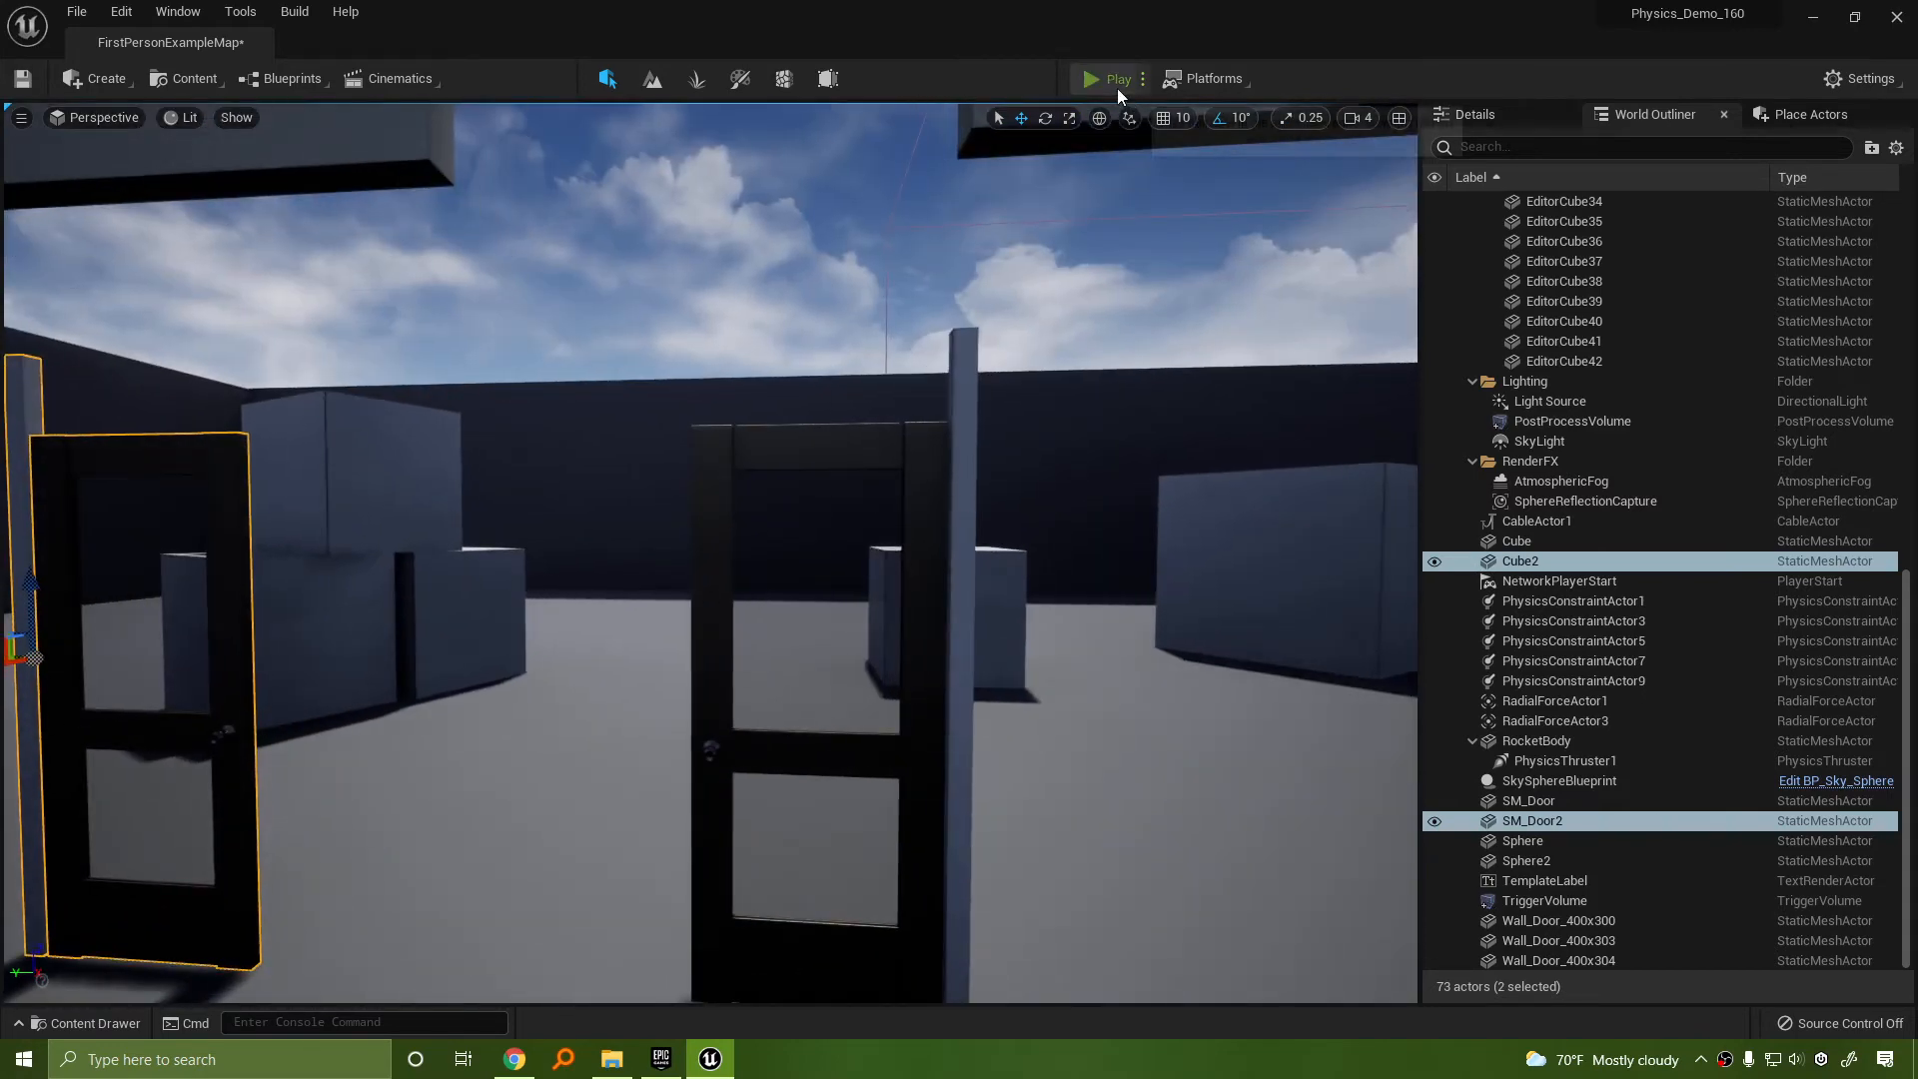
Play the level, walk into the separated door leaves to test how they swing, and stop the play session
click(1111, 79)
key(w)
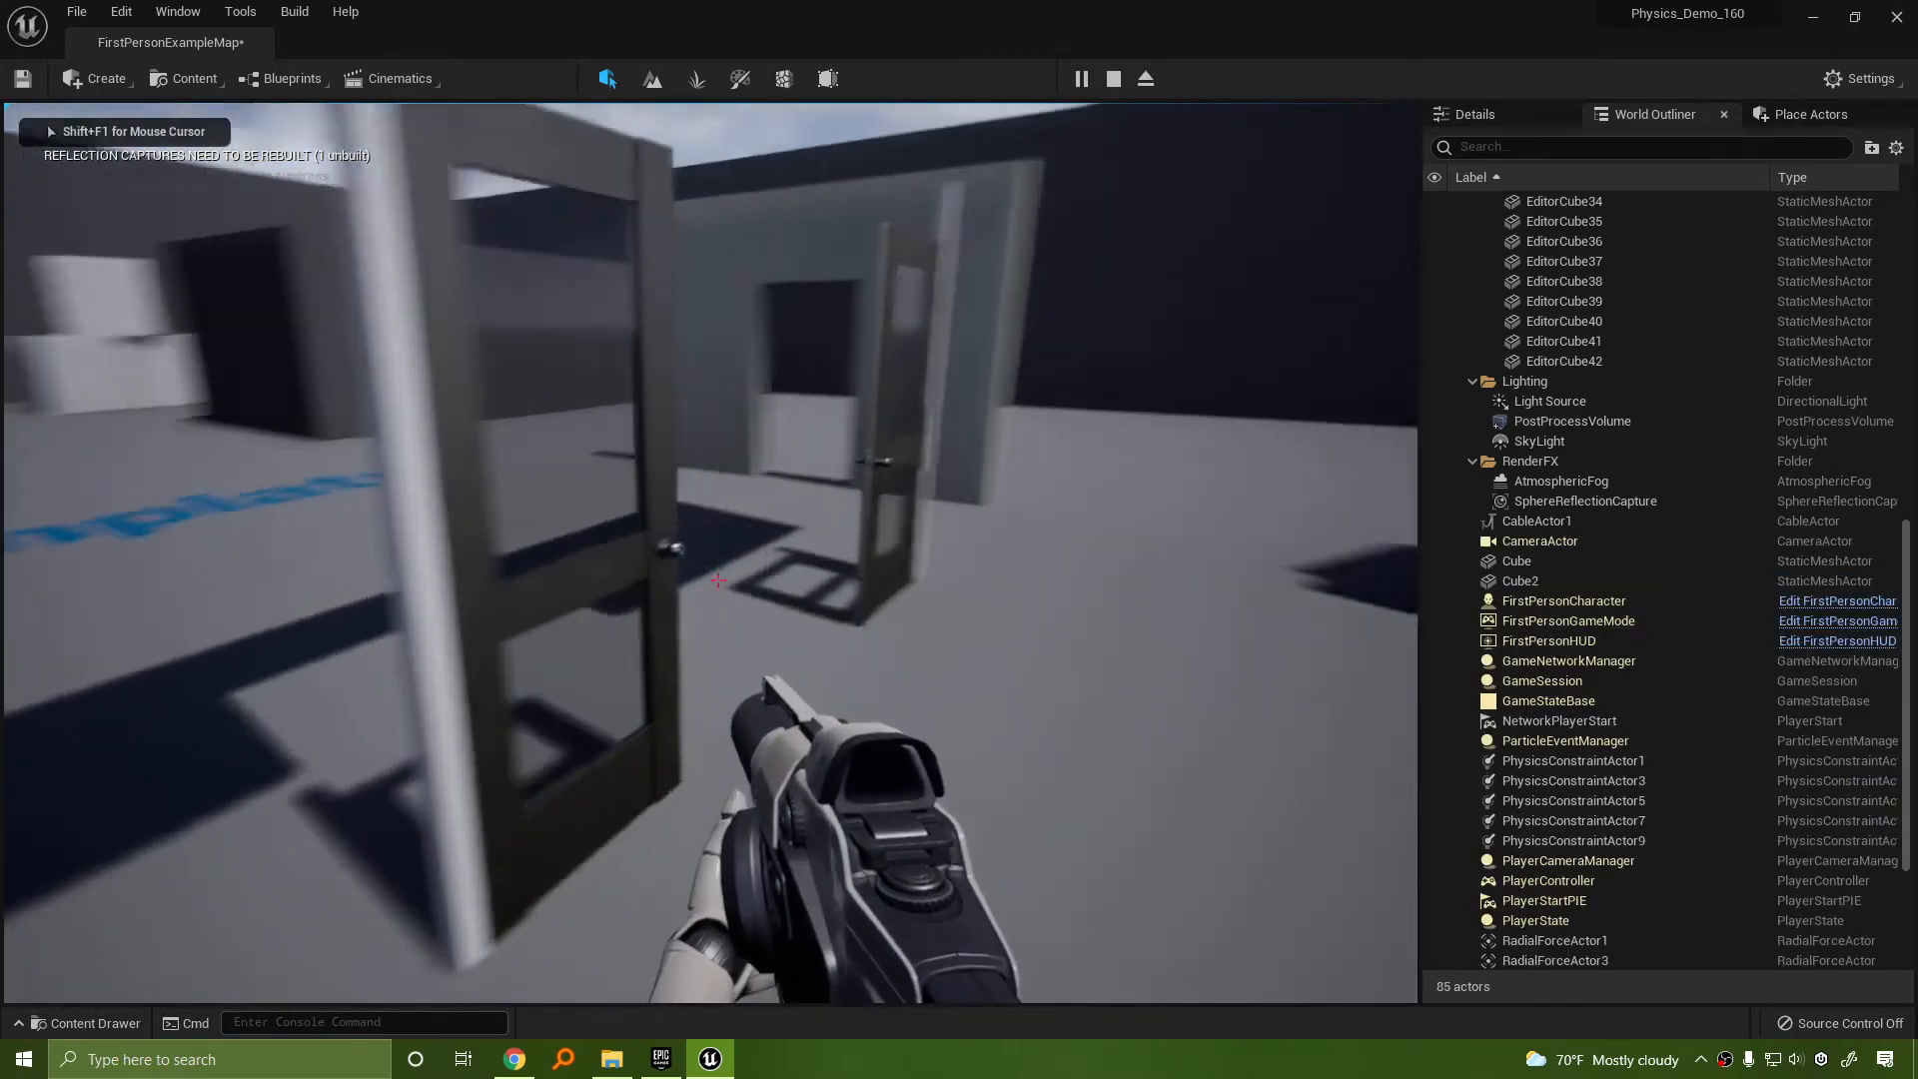
key(w)
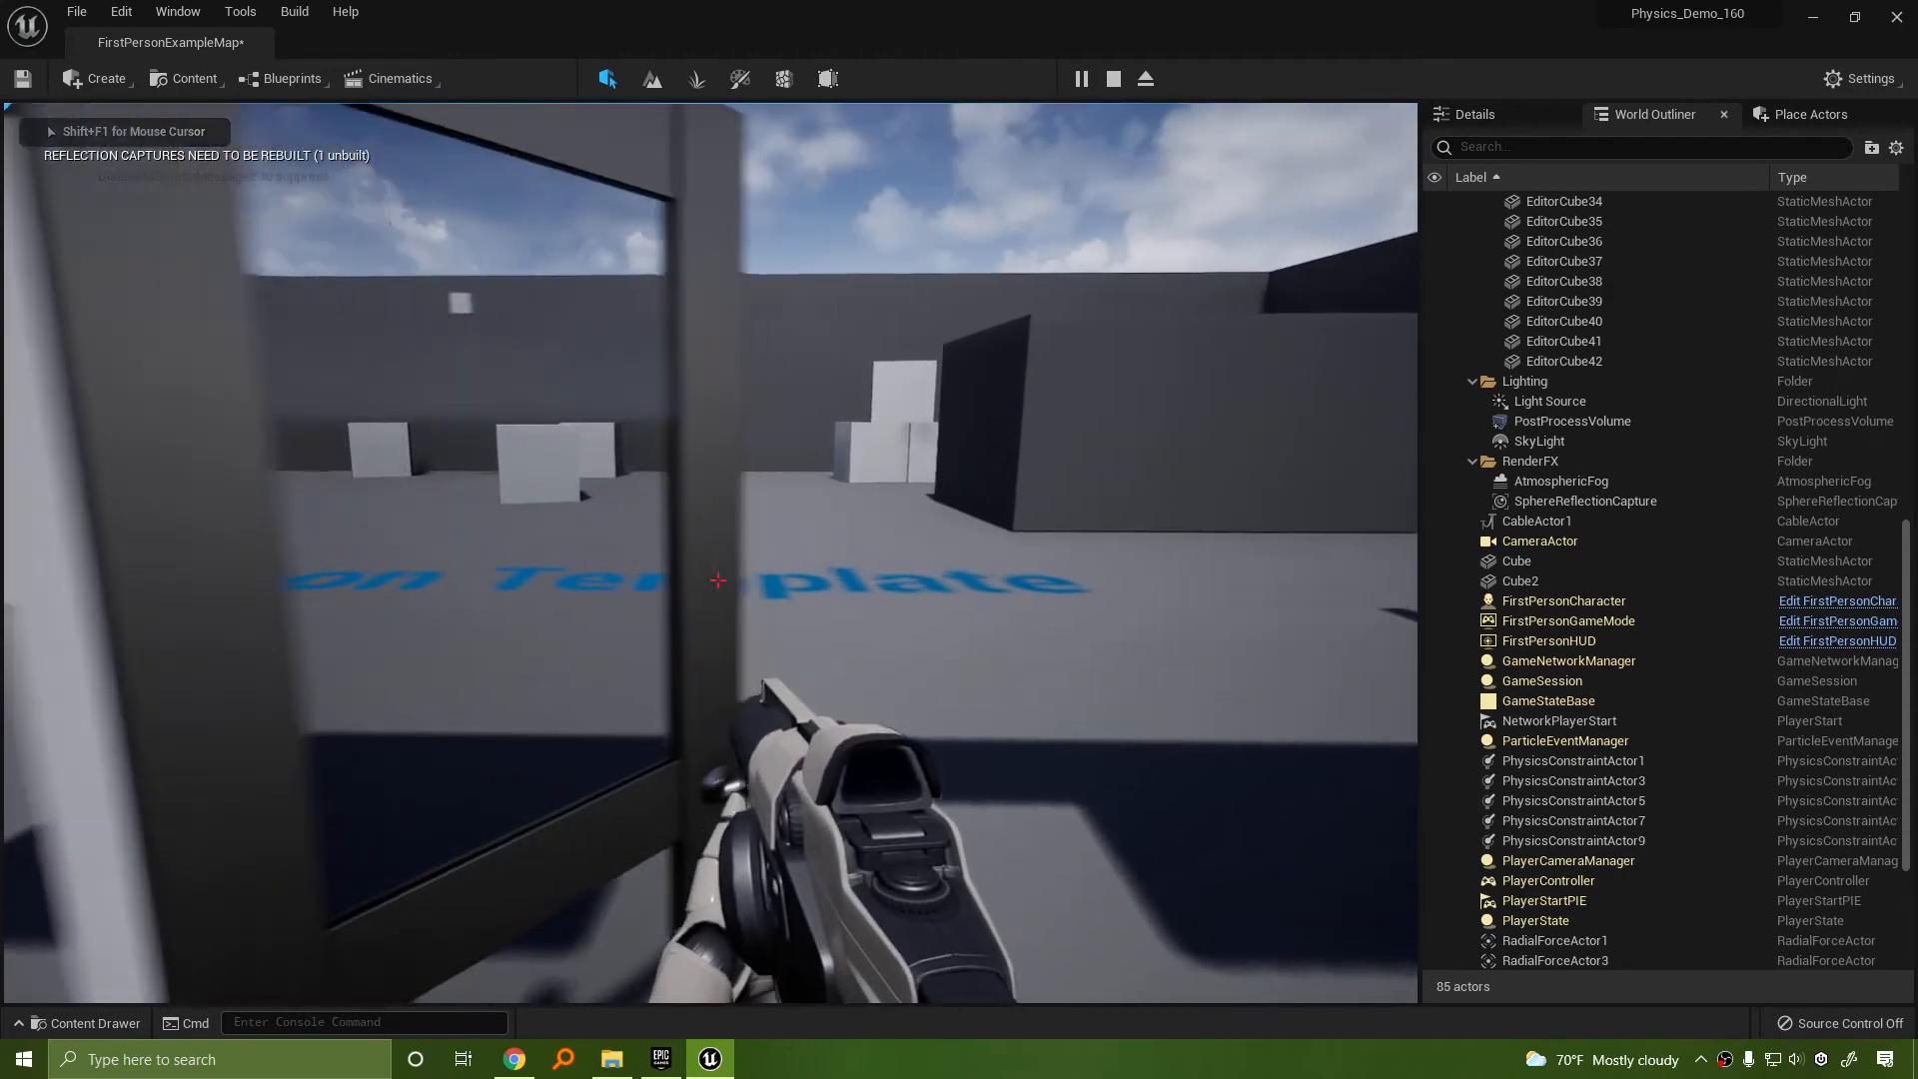
key(a)
key(w)
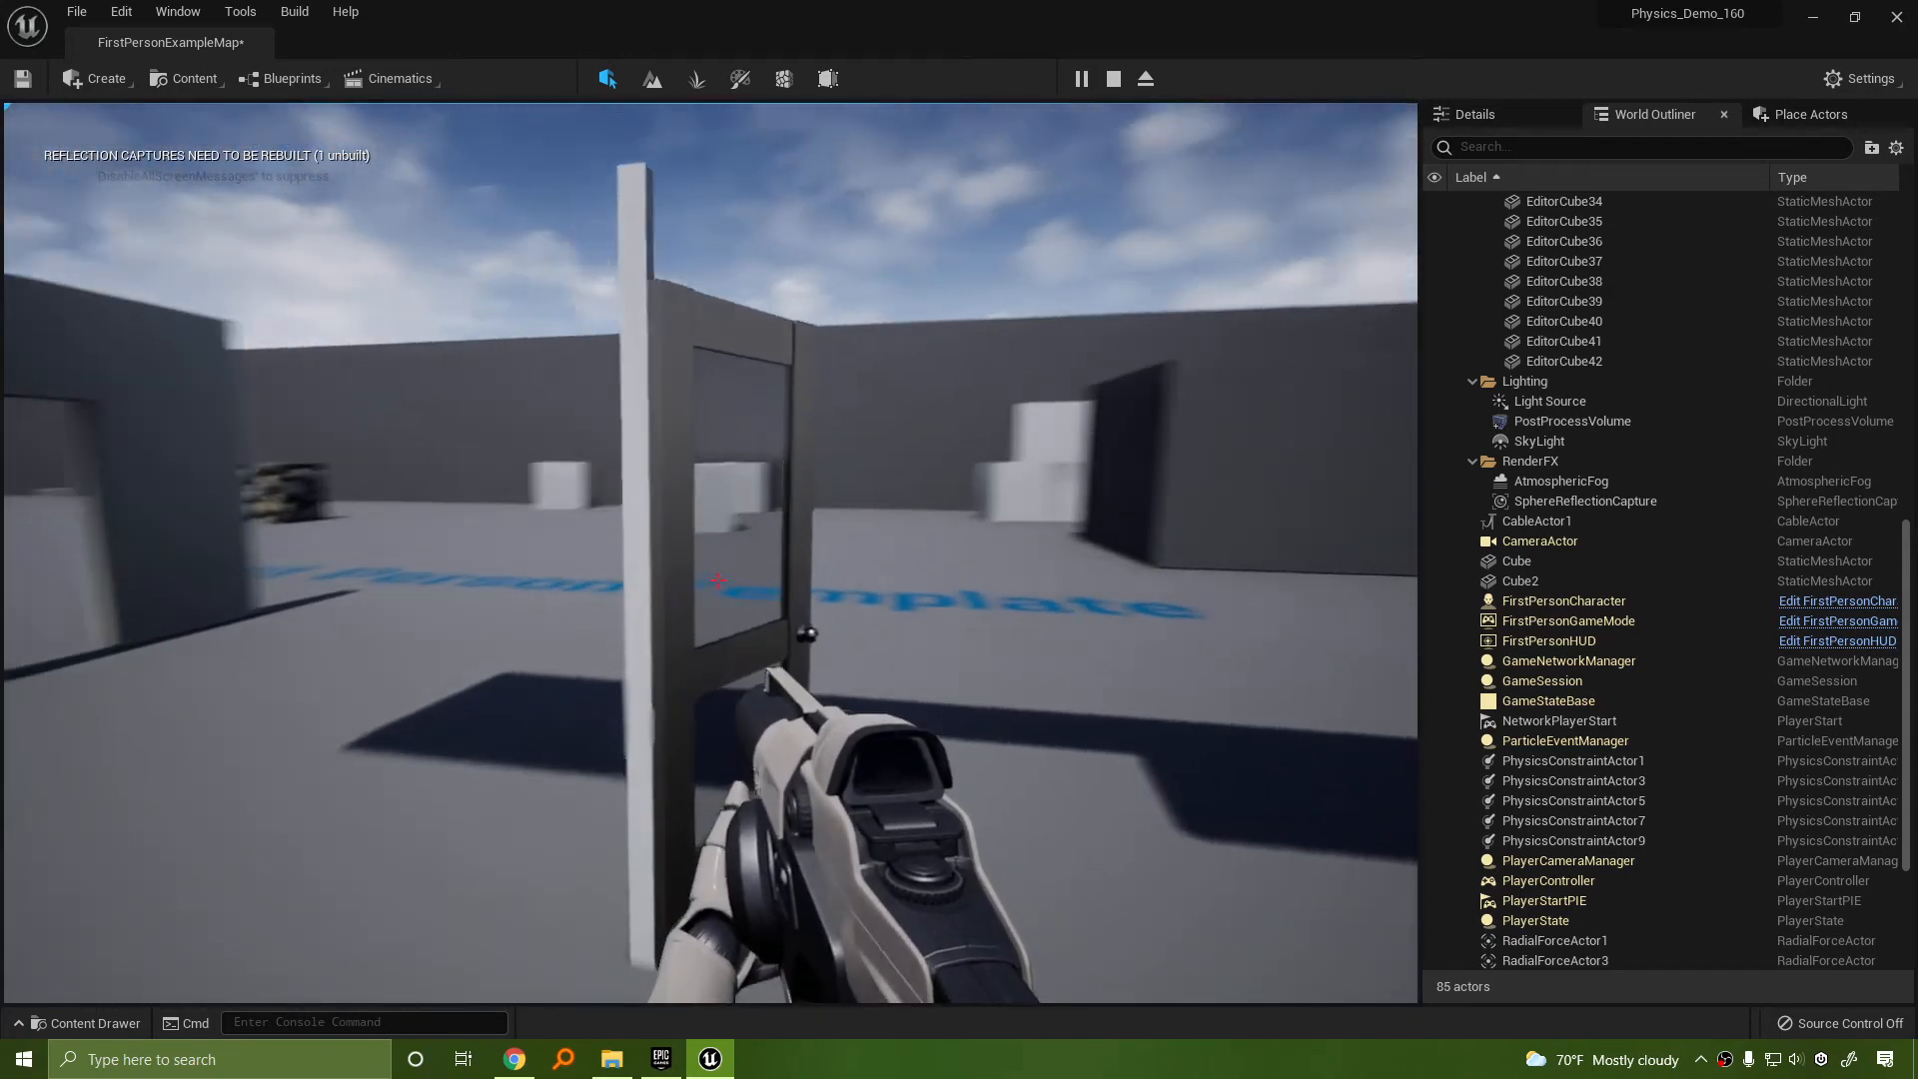
key(s)
key(Escape)
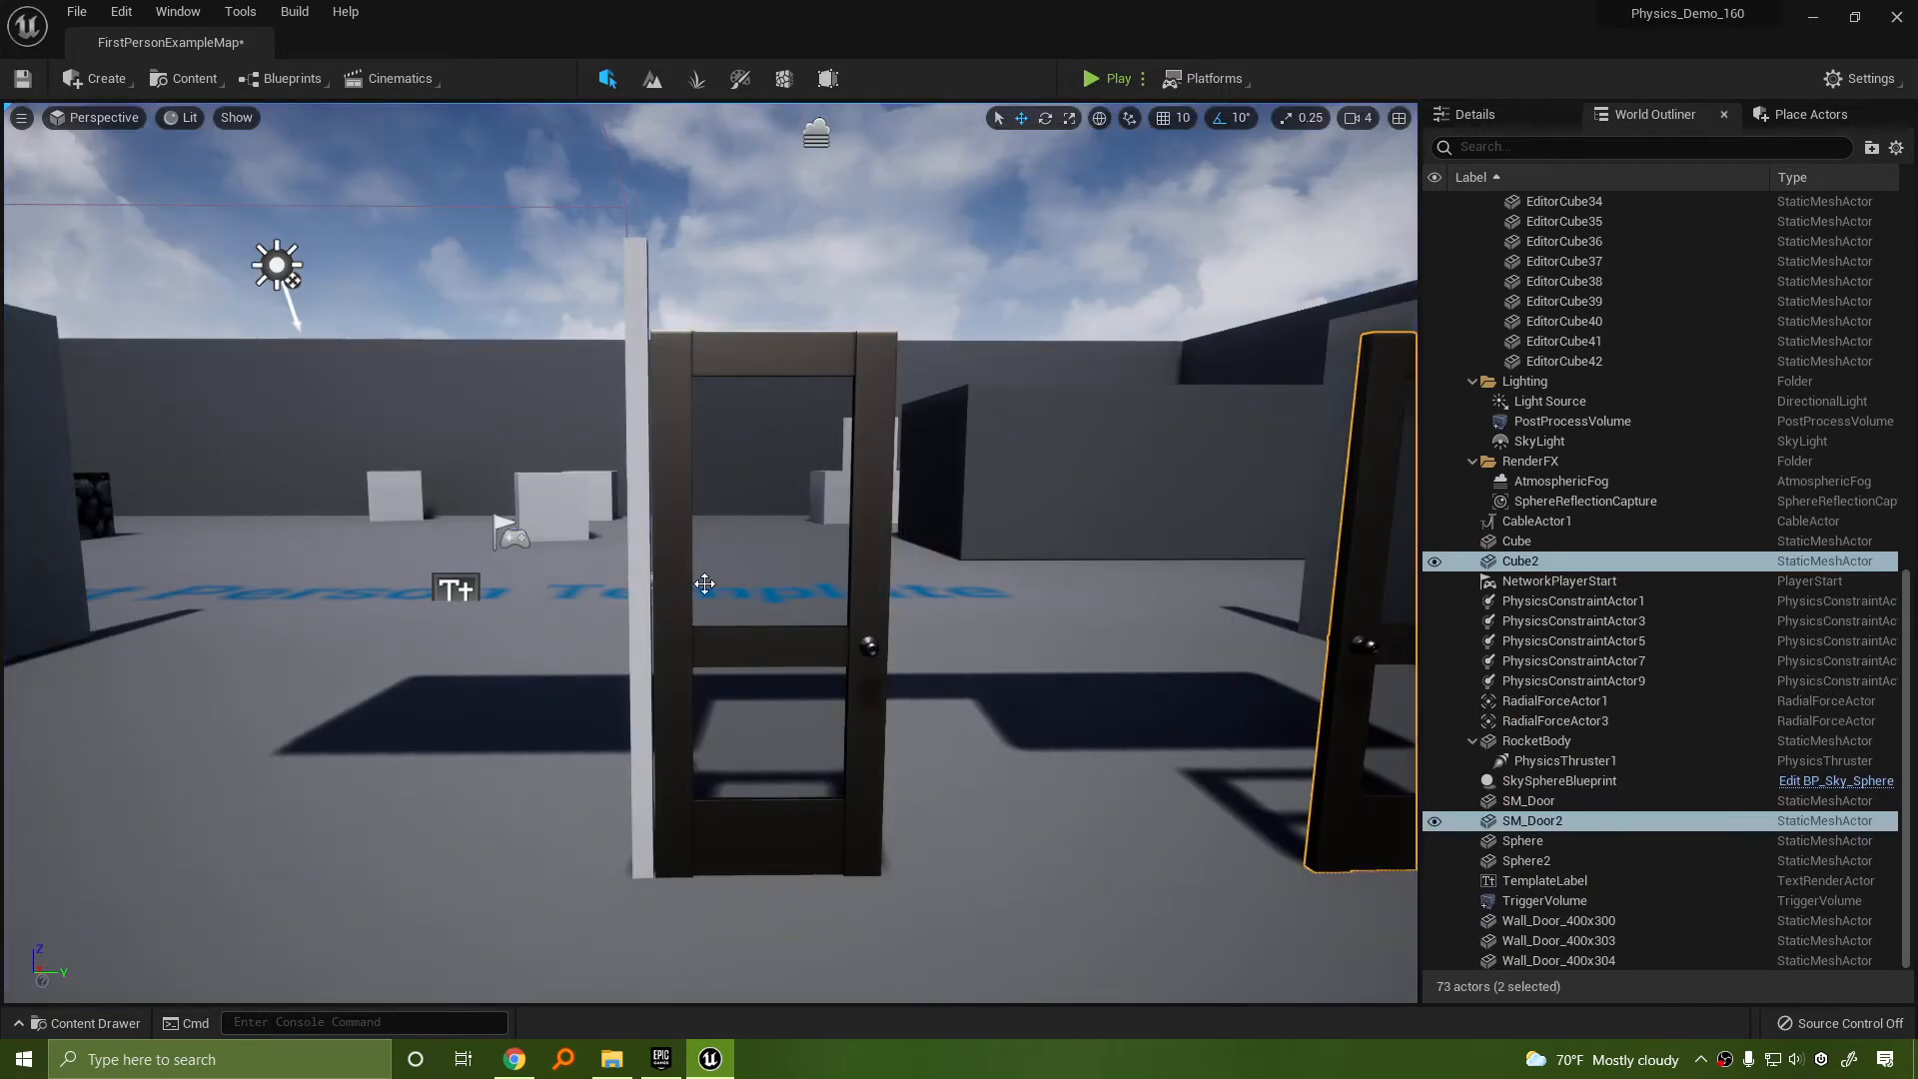
Move the Cube jamb post slightly along Y, away from the hinged edge of the SM_Door leaf
click(641, 577)
drag(703, 574, 684, 574)
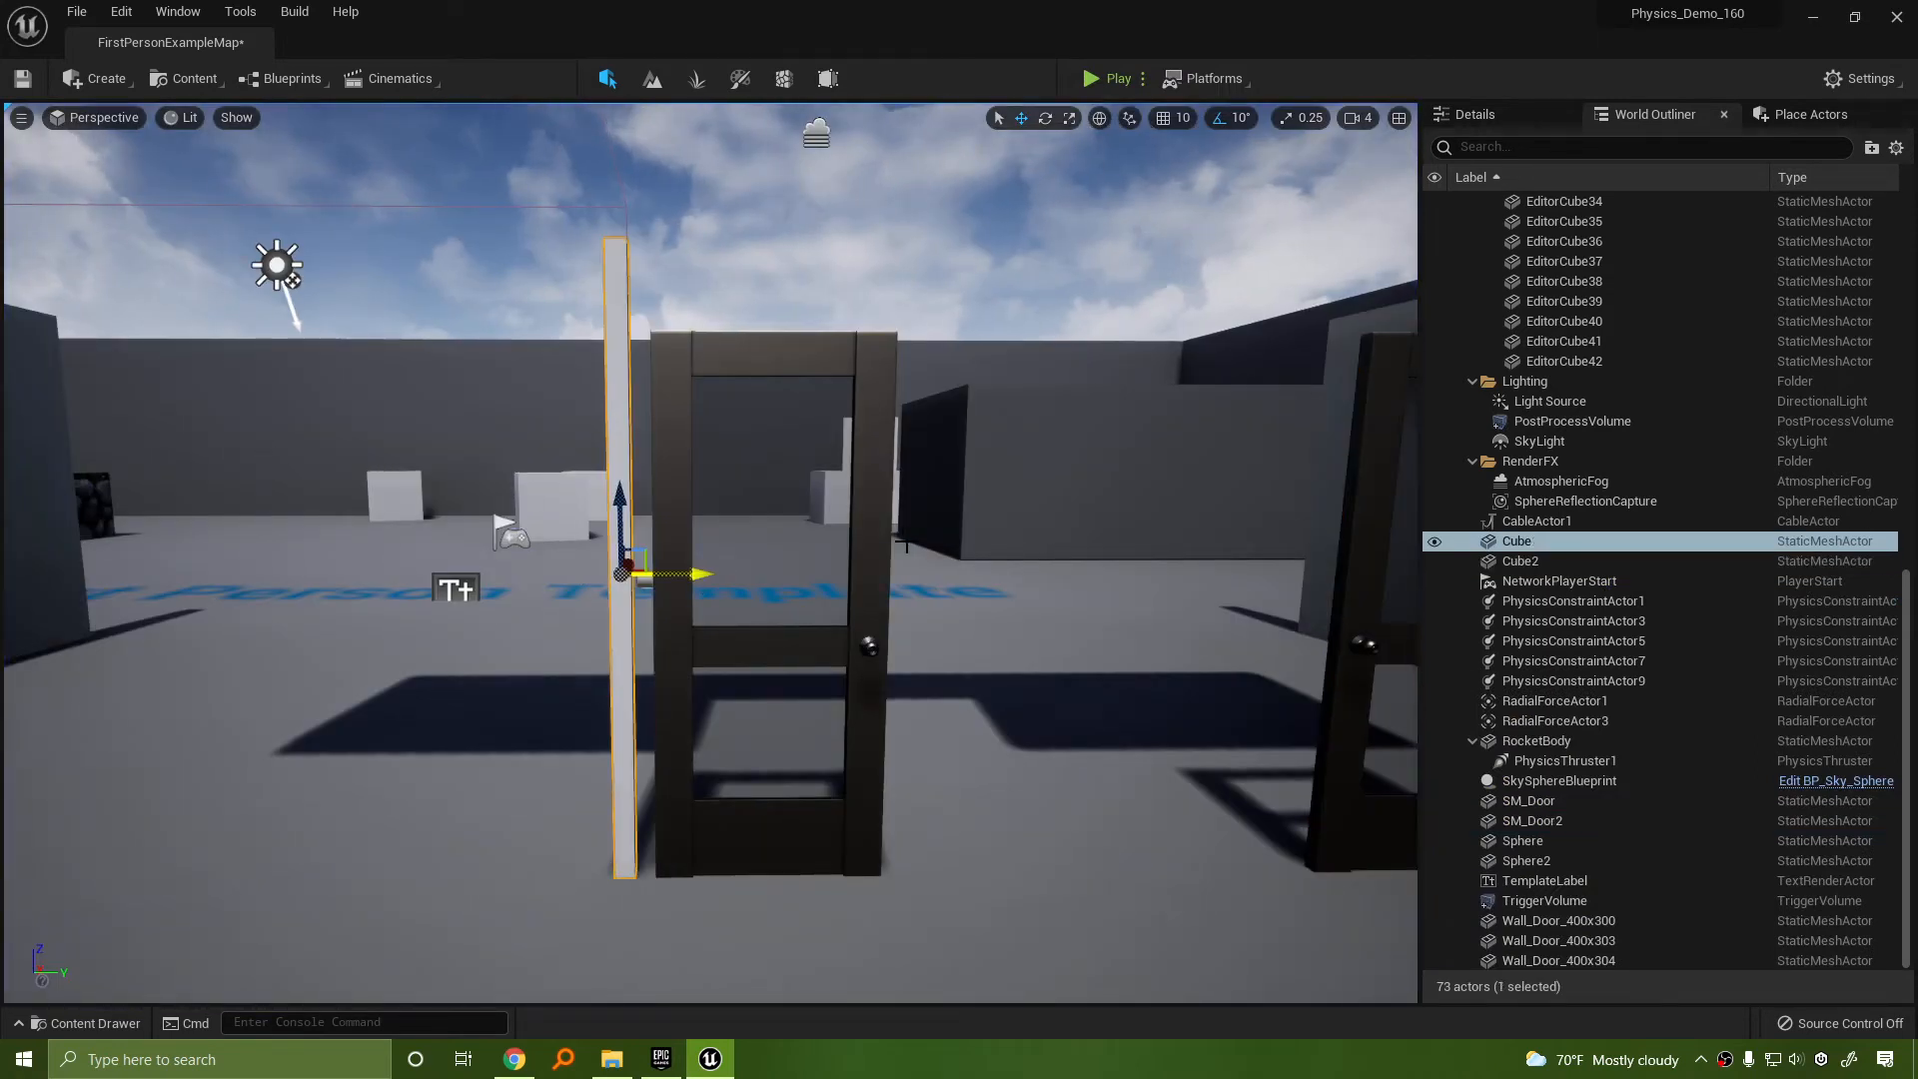
right_drag(902, 546, 902, 386)
Play the level, walk up to the SM_Door leaf to test its swing with the shifted post, and end the test
click(1107, 79)
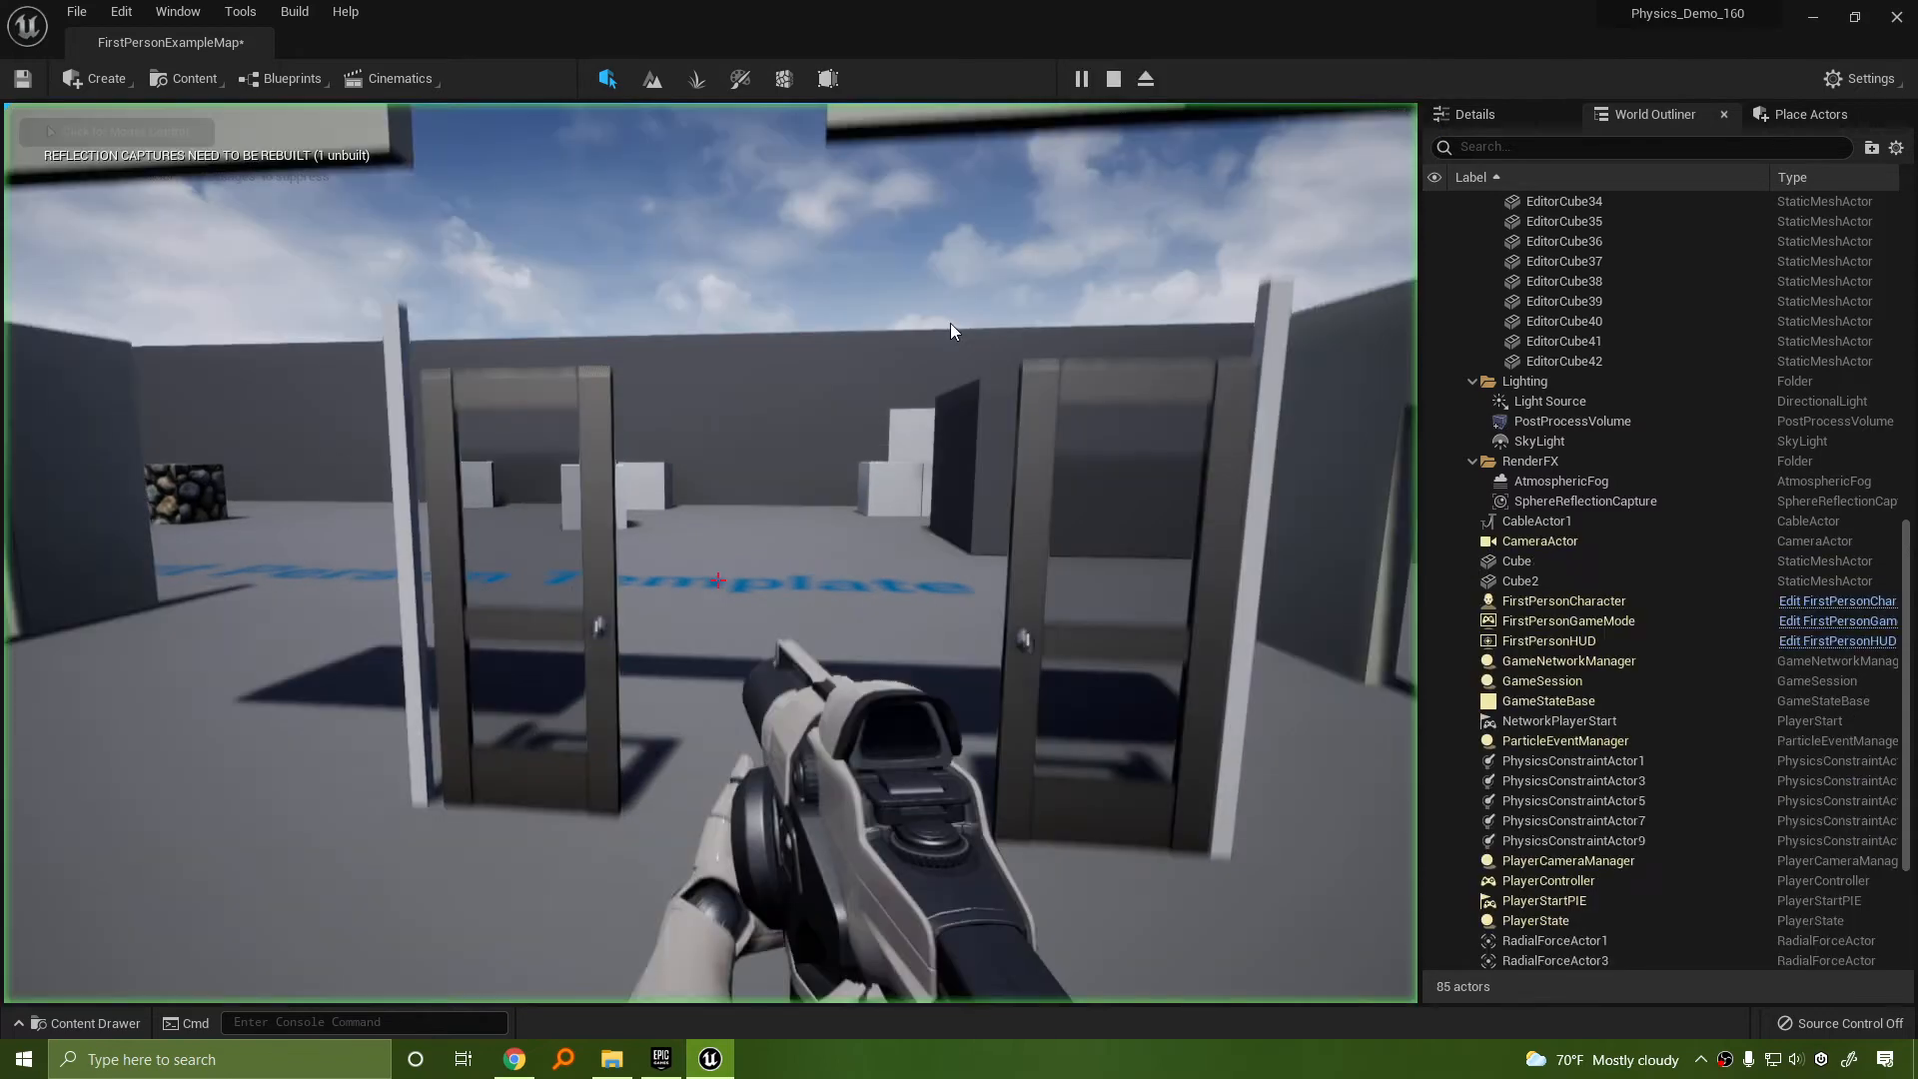
click(952, 325)
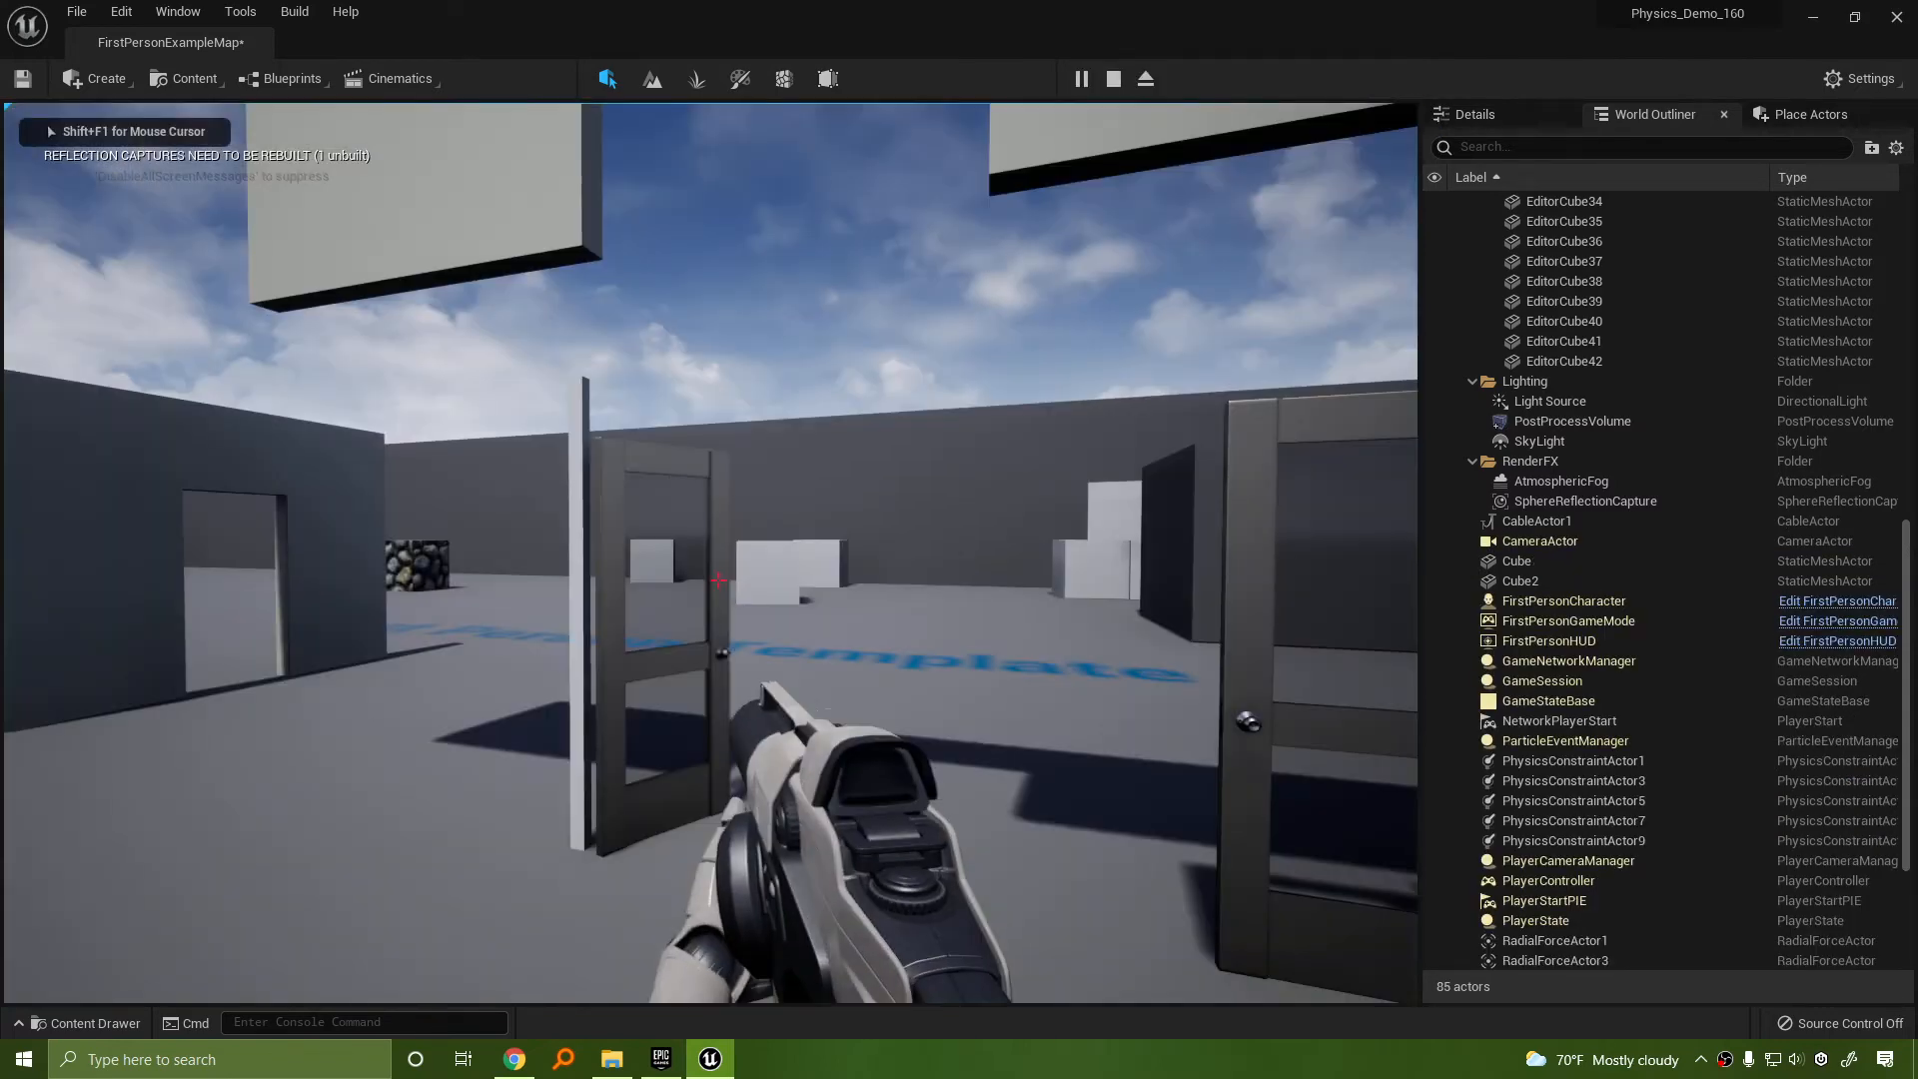
key(w)
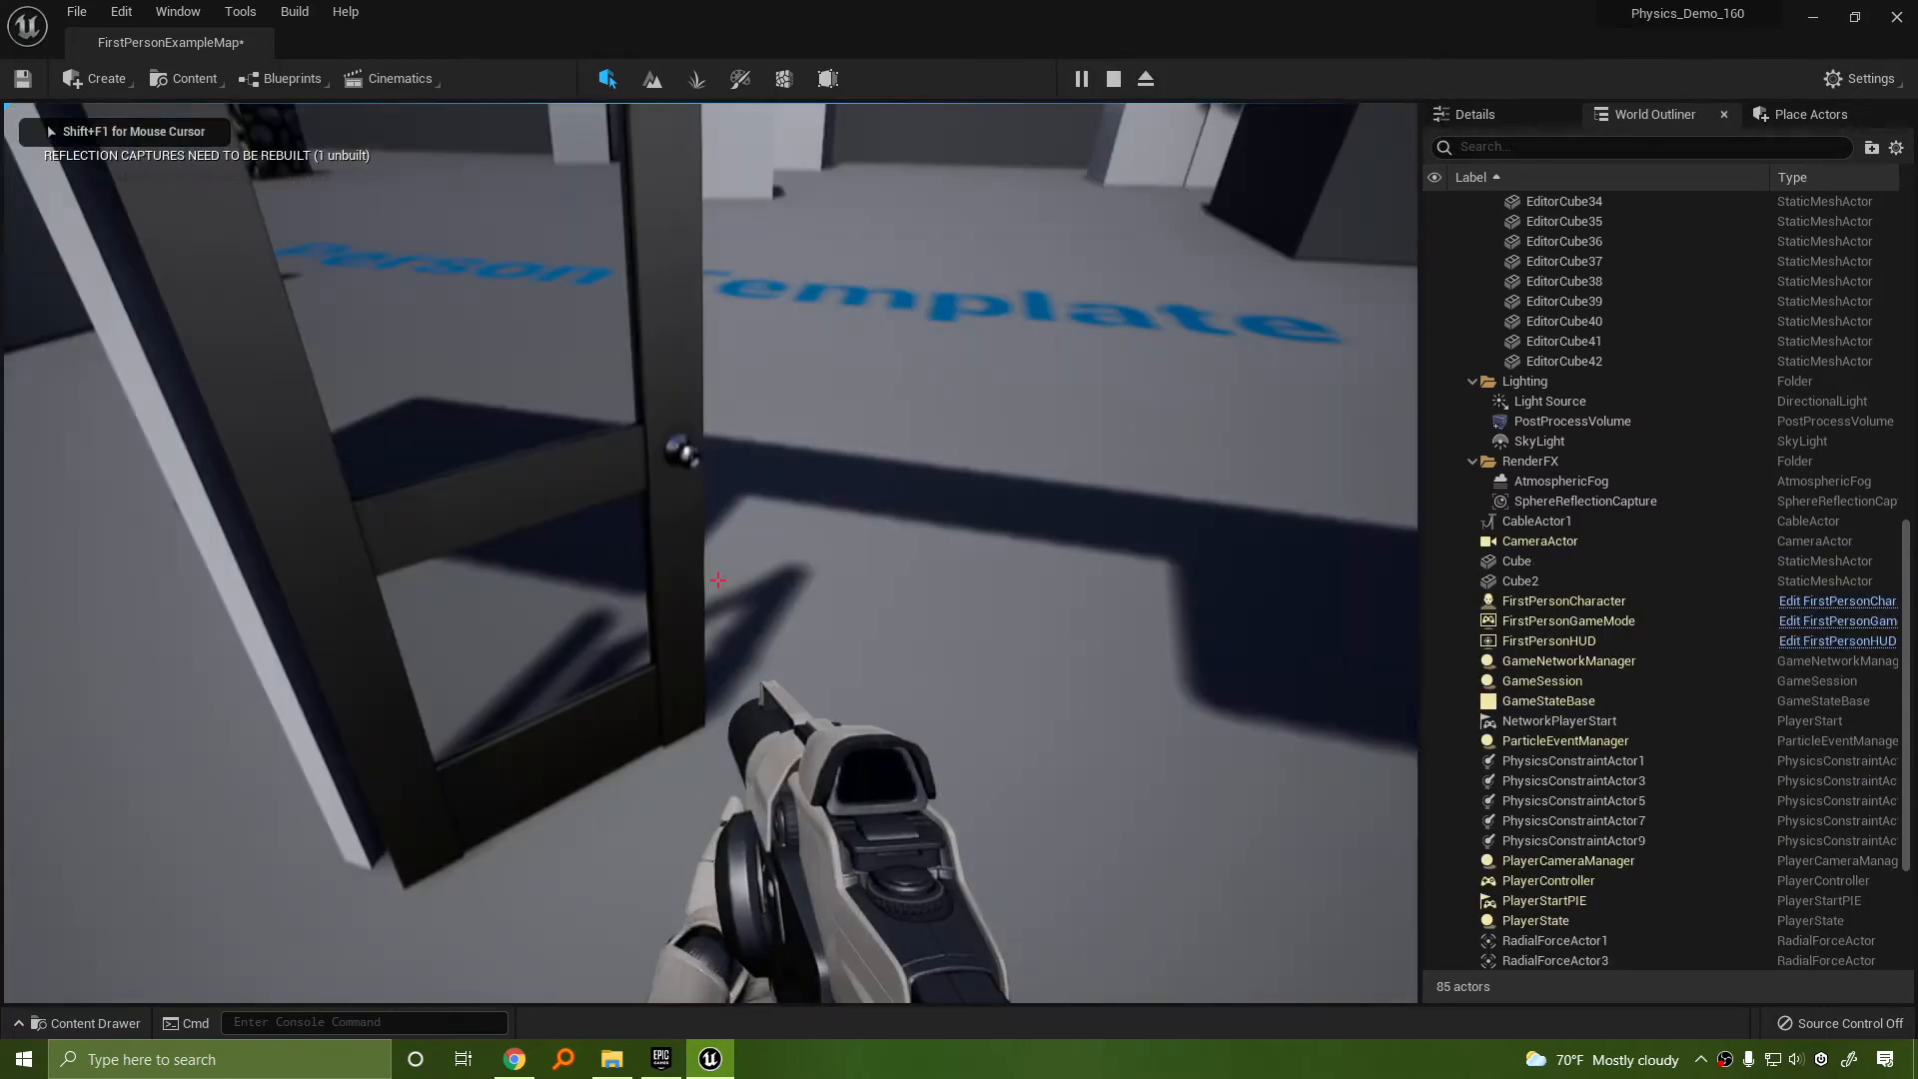
key(Escape)
Select the SM_Door leaf and raise it slightly along Z off the floor
right_drag(711, 553, 640, 640)
key(w)
key(e)
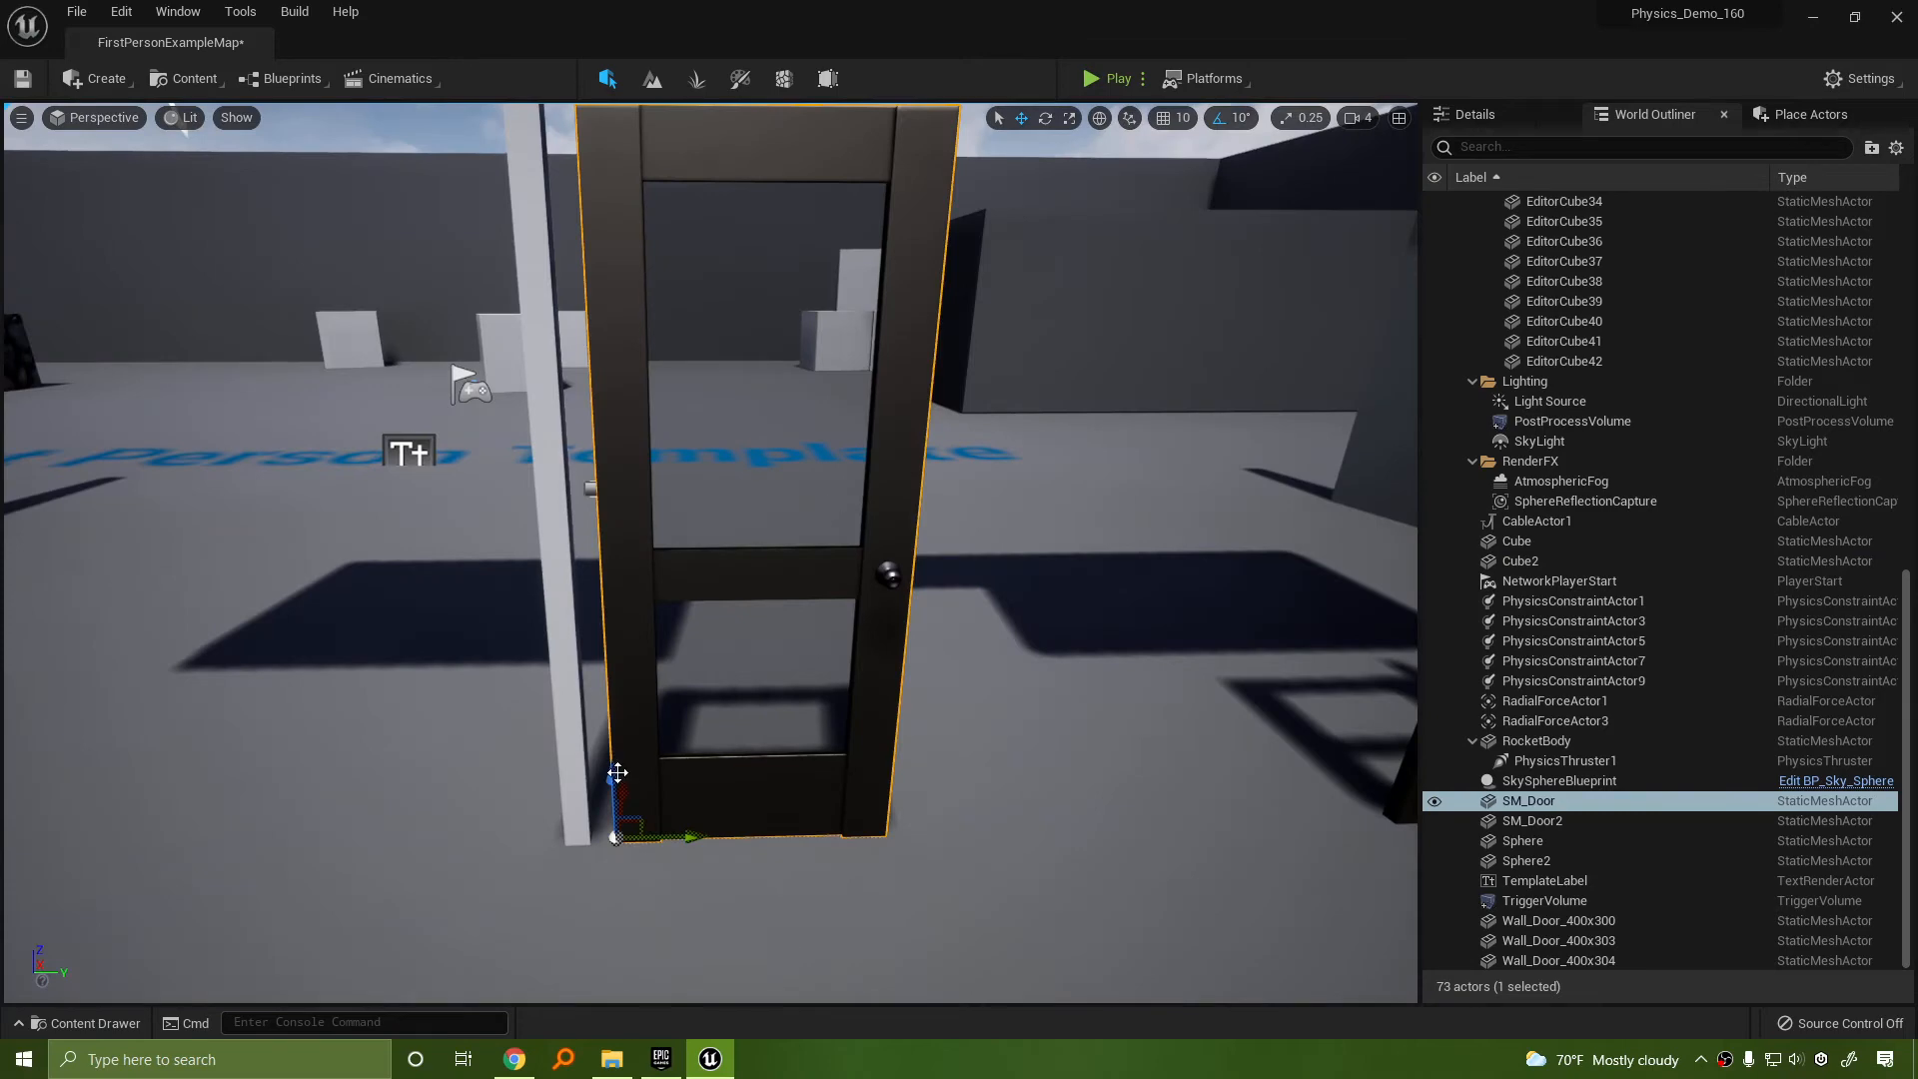
drag(613, 778, 612, 773)
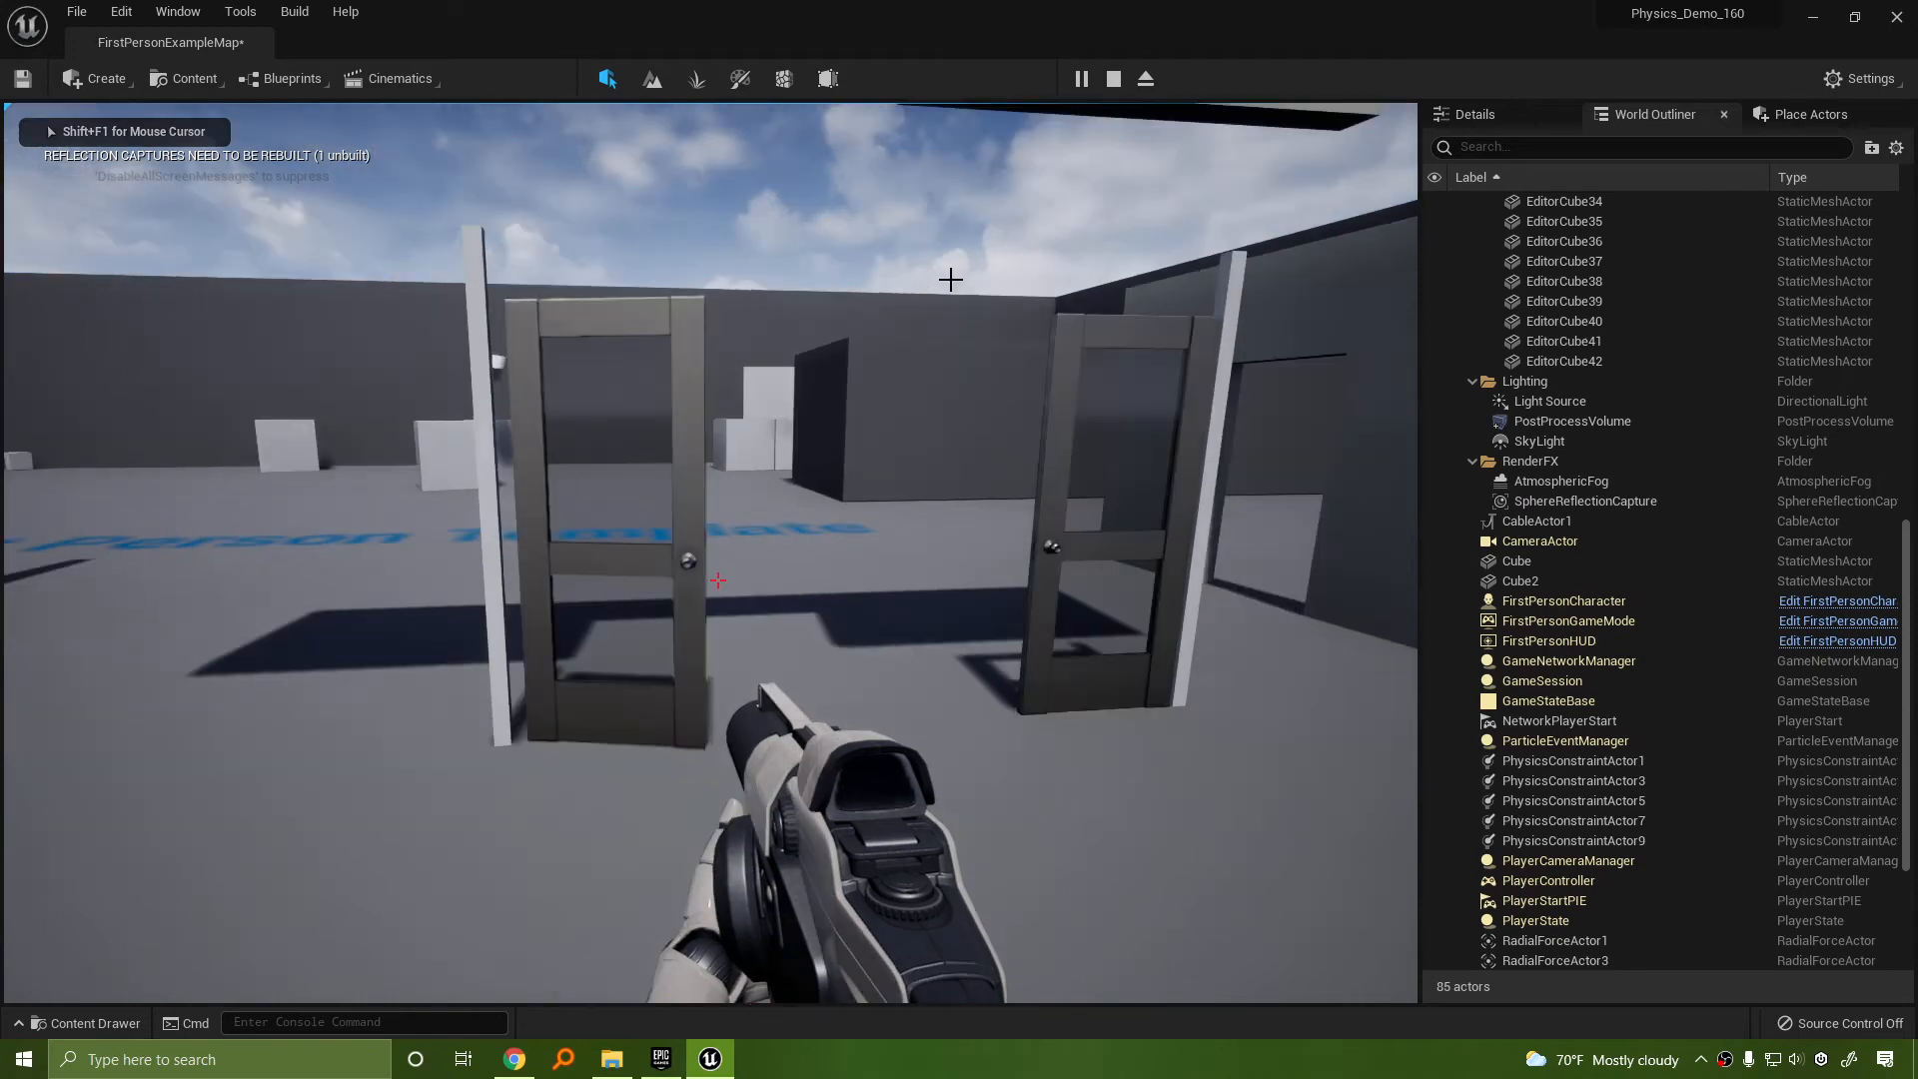
End the running test, and play the level again to check how the raised SM_Door leaf swings between the separated posts
key(Escape)
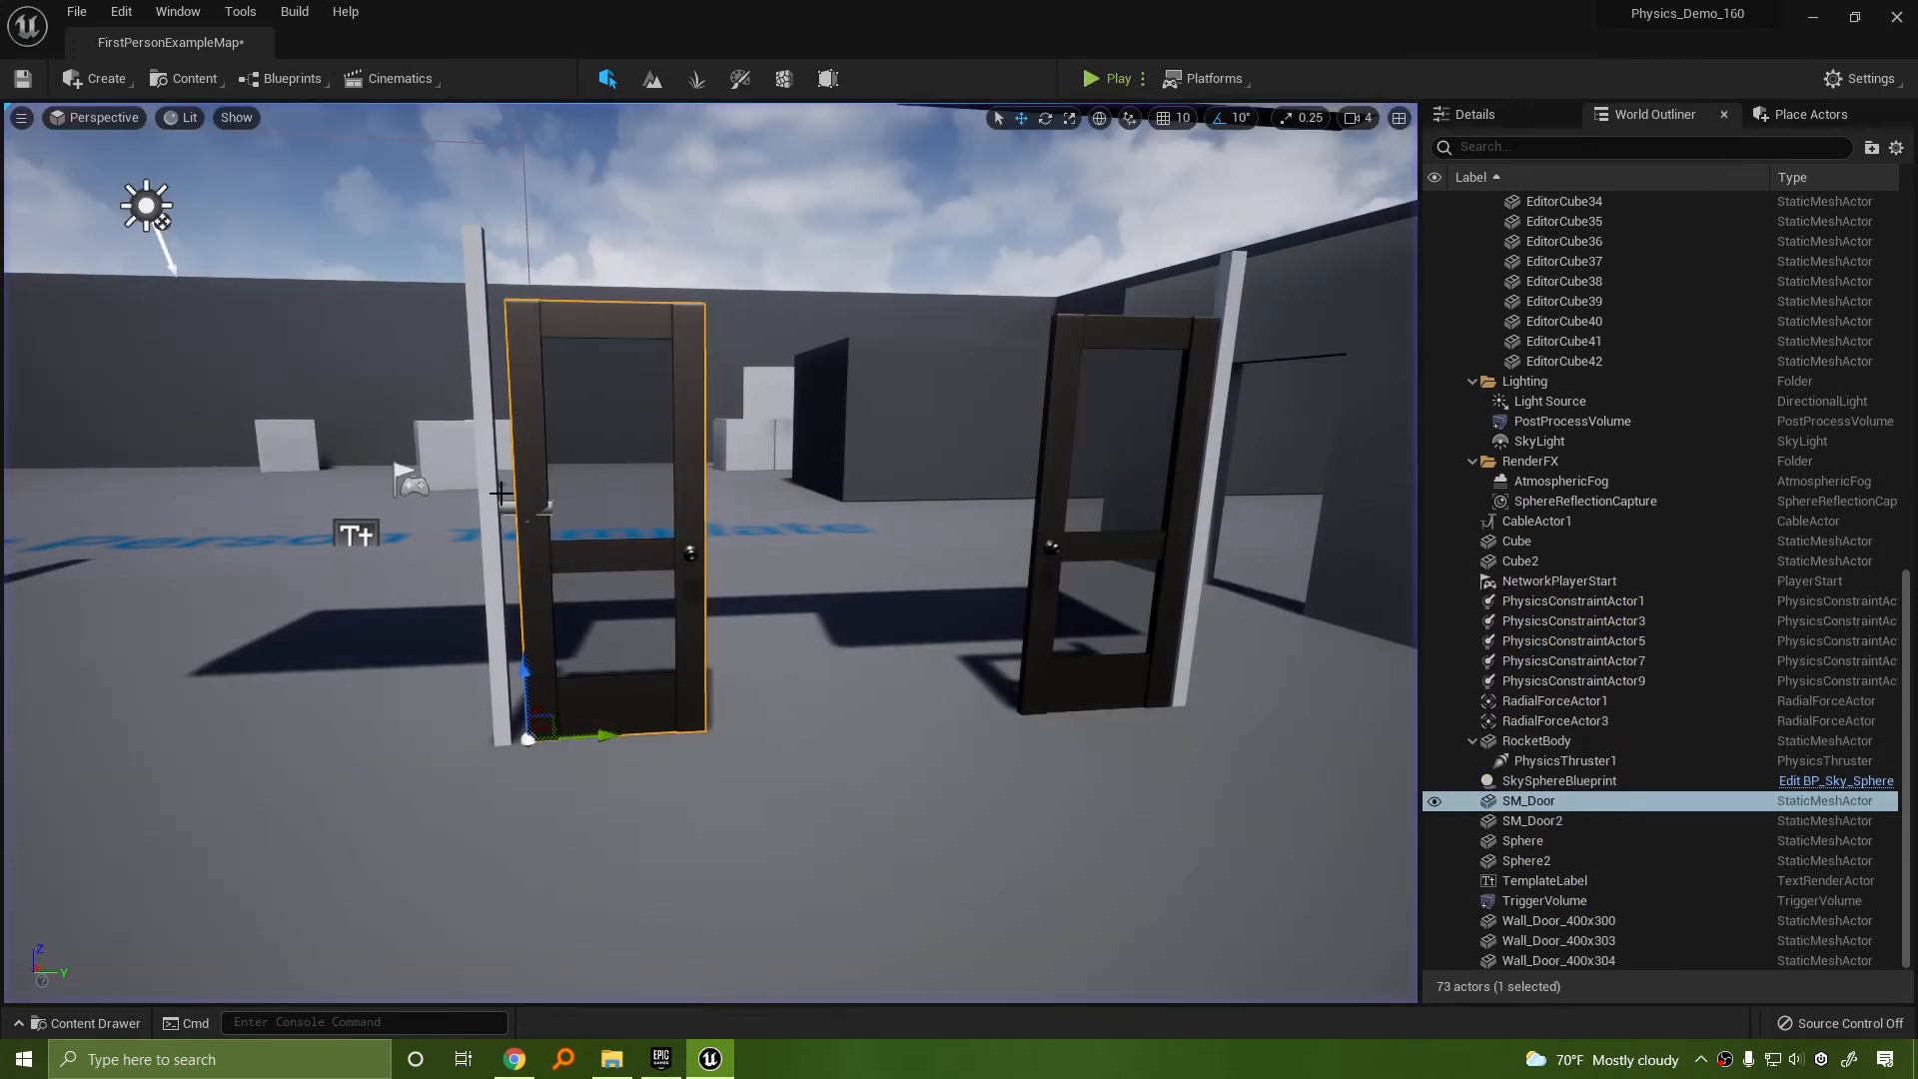
click(567, 504)
click(1103, 78)
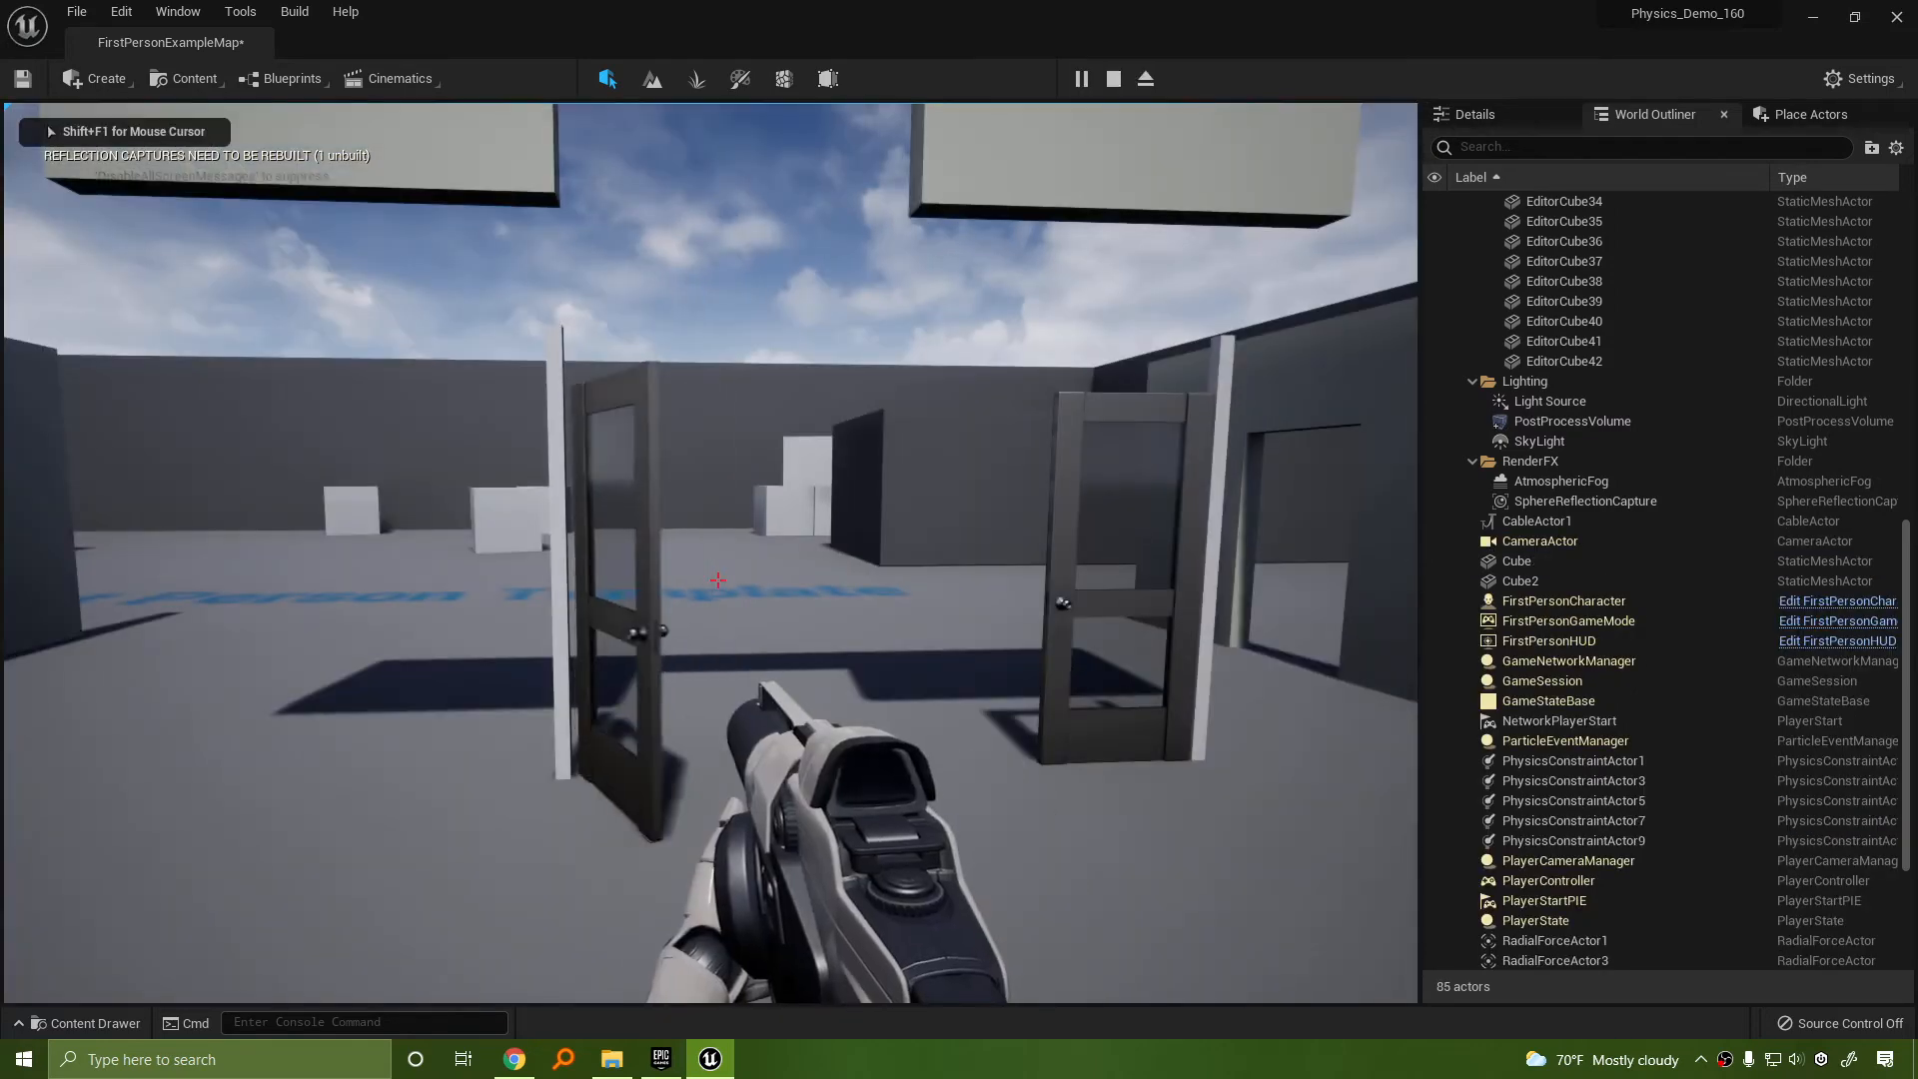
key(s)
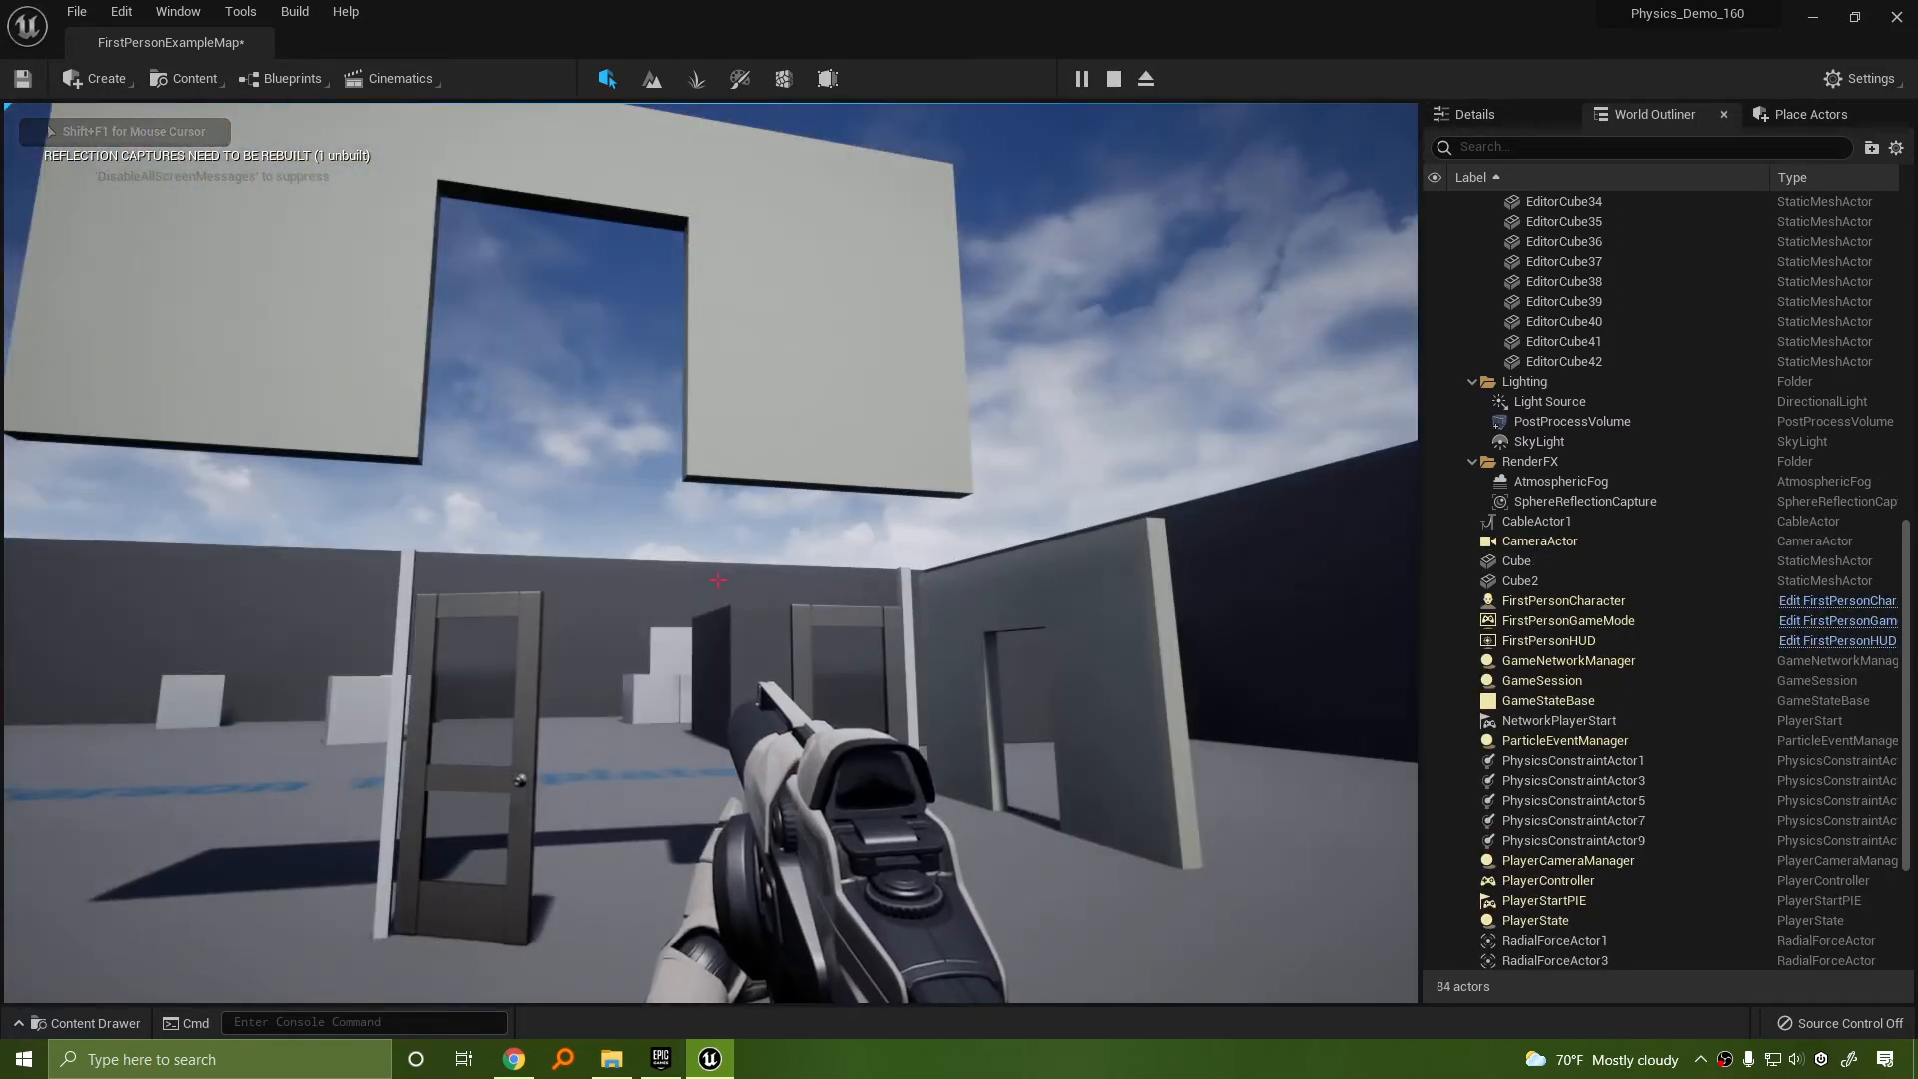
key(Escape)
Lower the Wall_Door_400x300 wall along Z around the SM_Door leaf, and run a short play test of the doorway
click(820, 366)
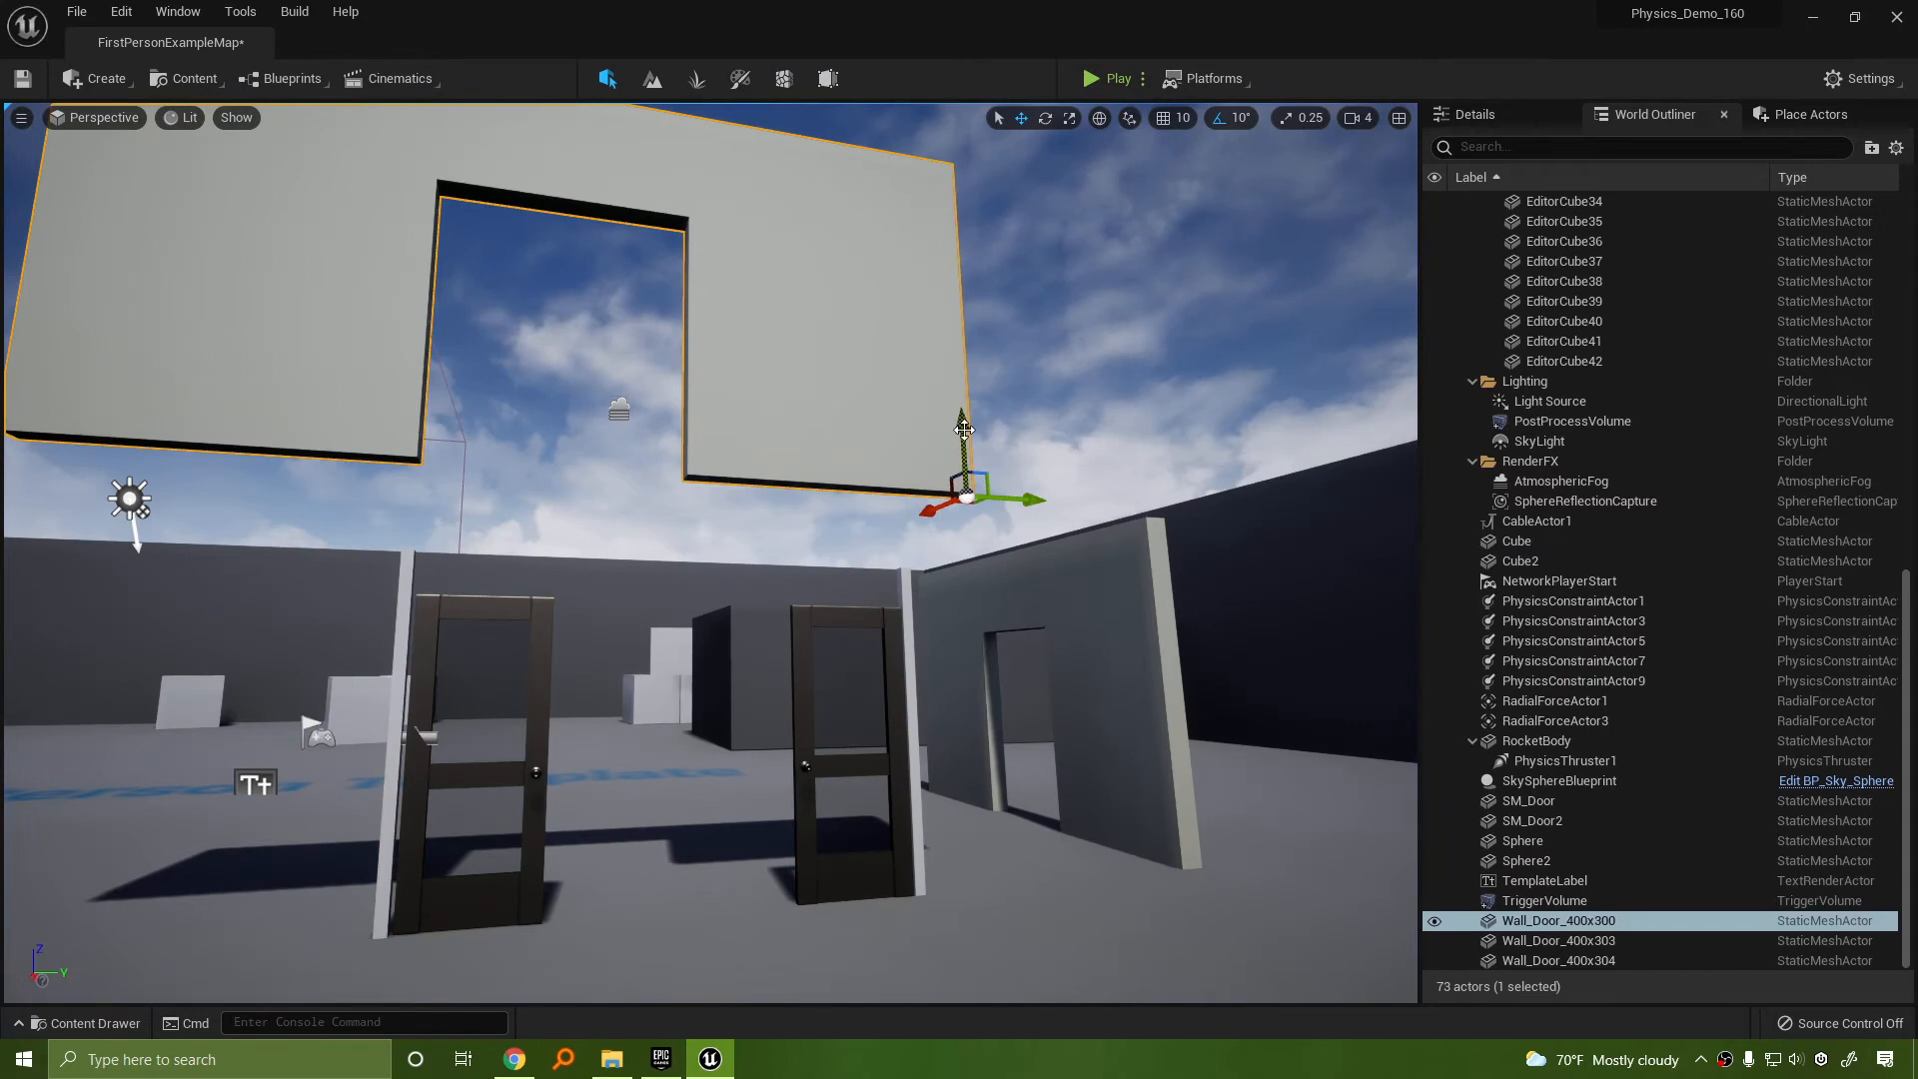
drag(963, 430, 858, 827)
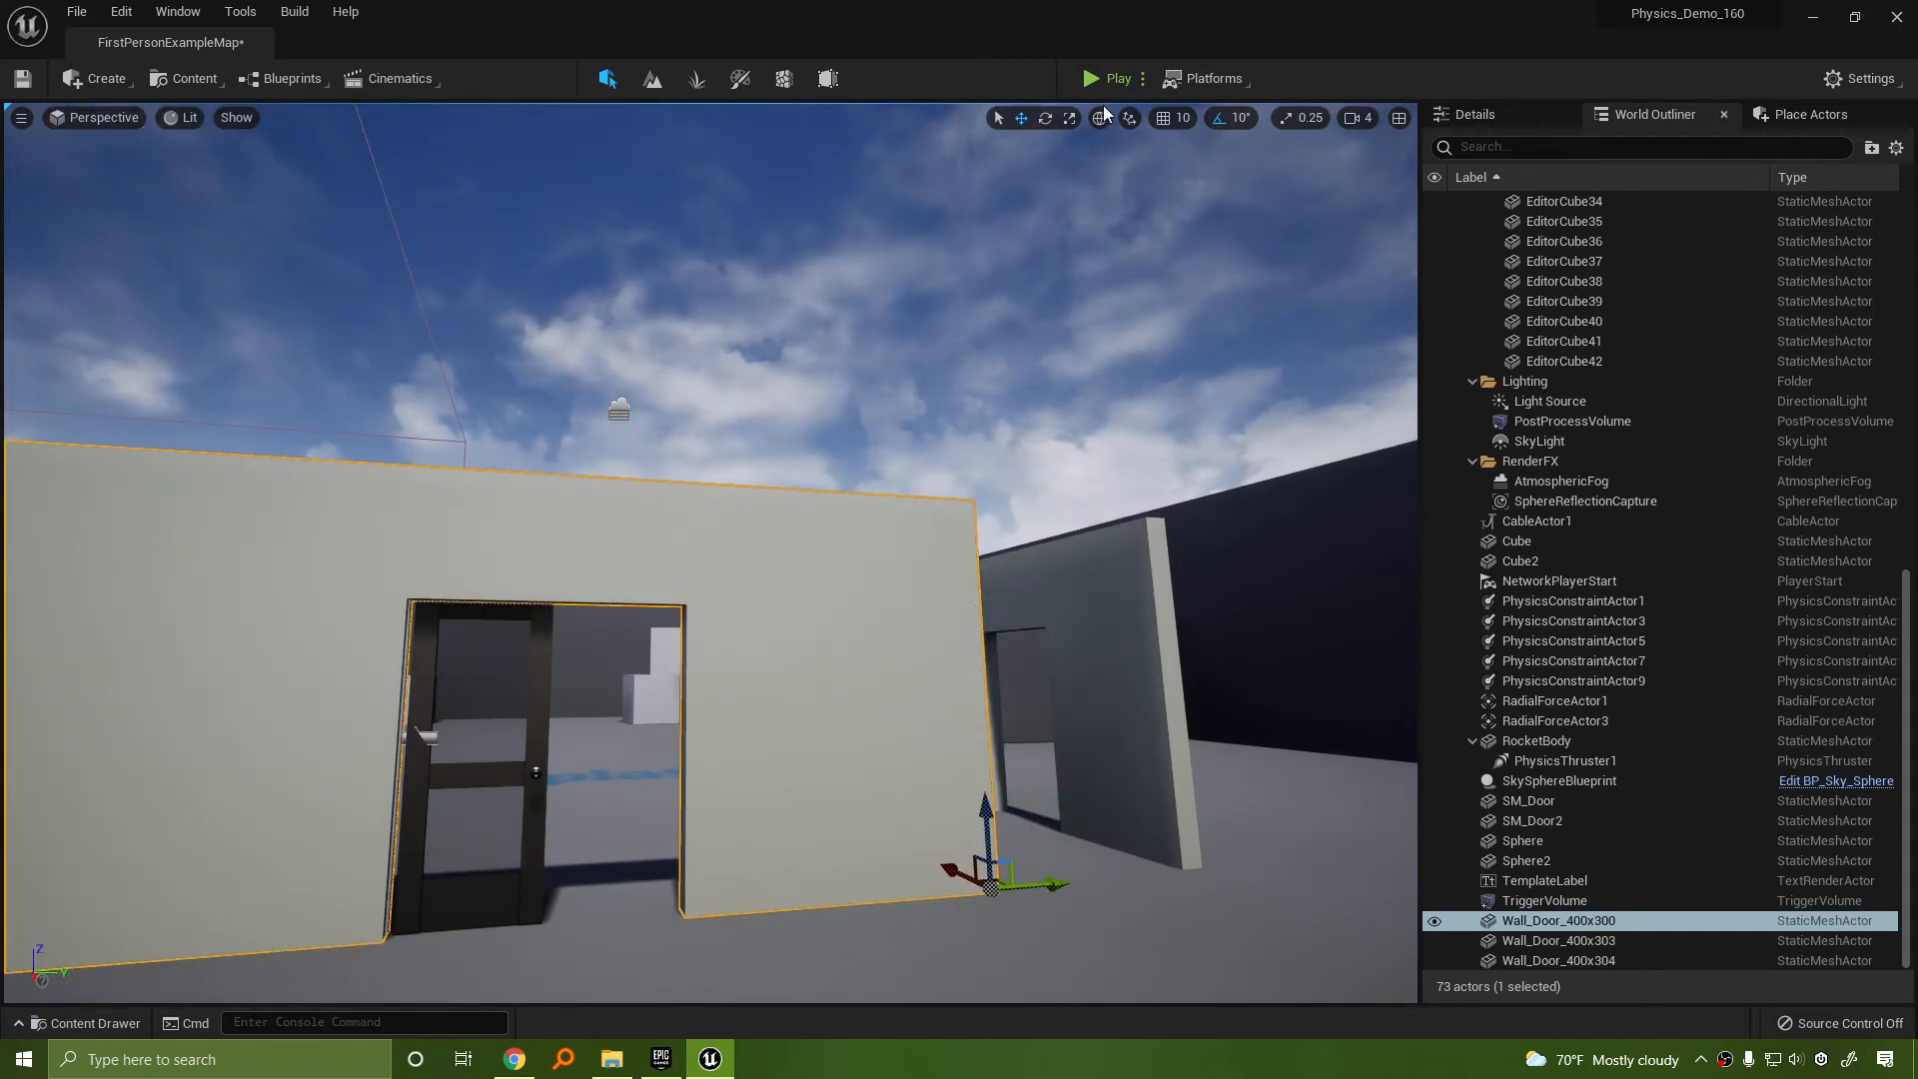
click(1107, 79)
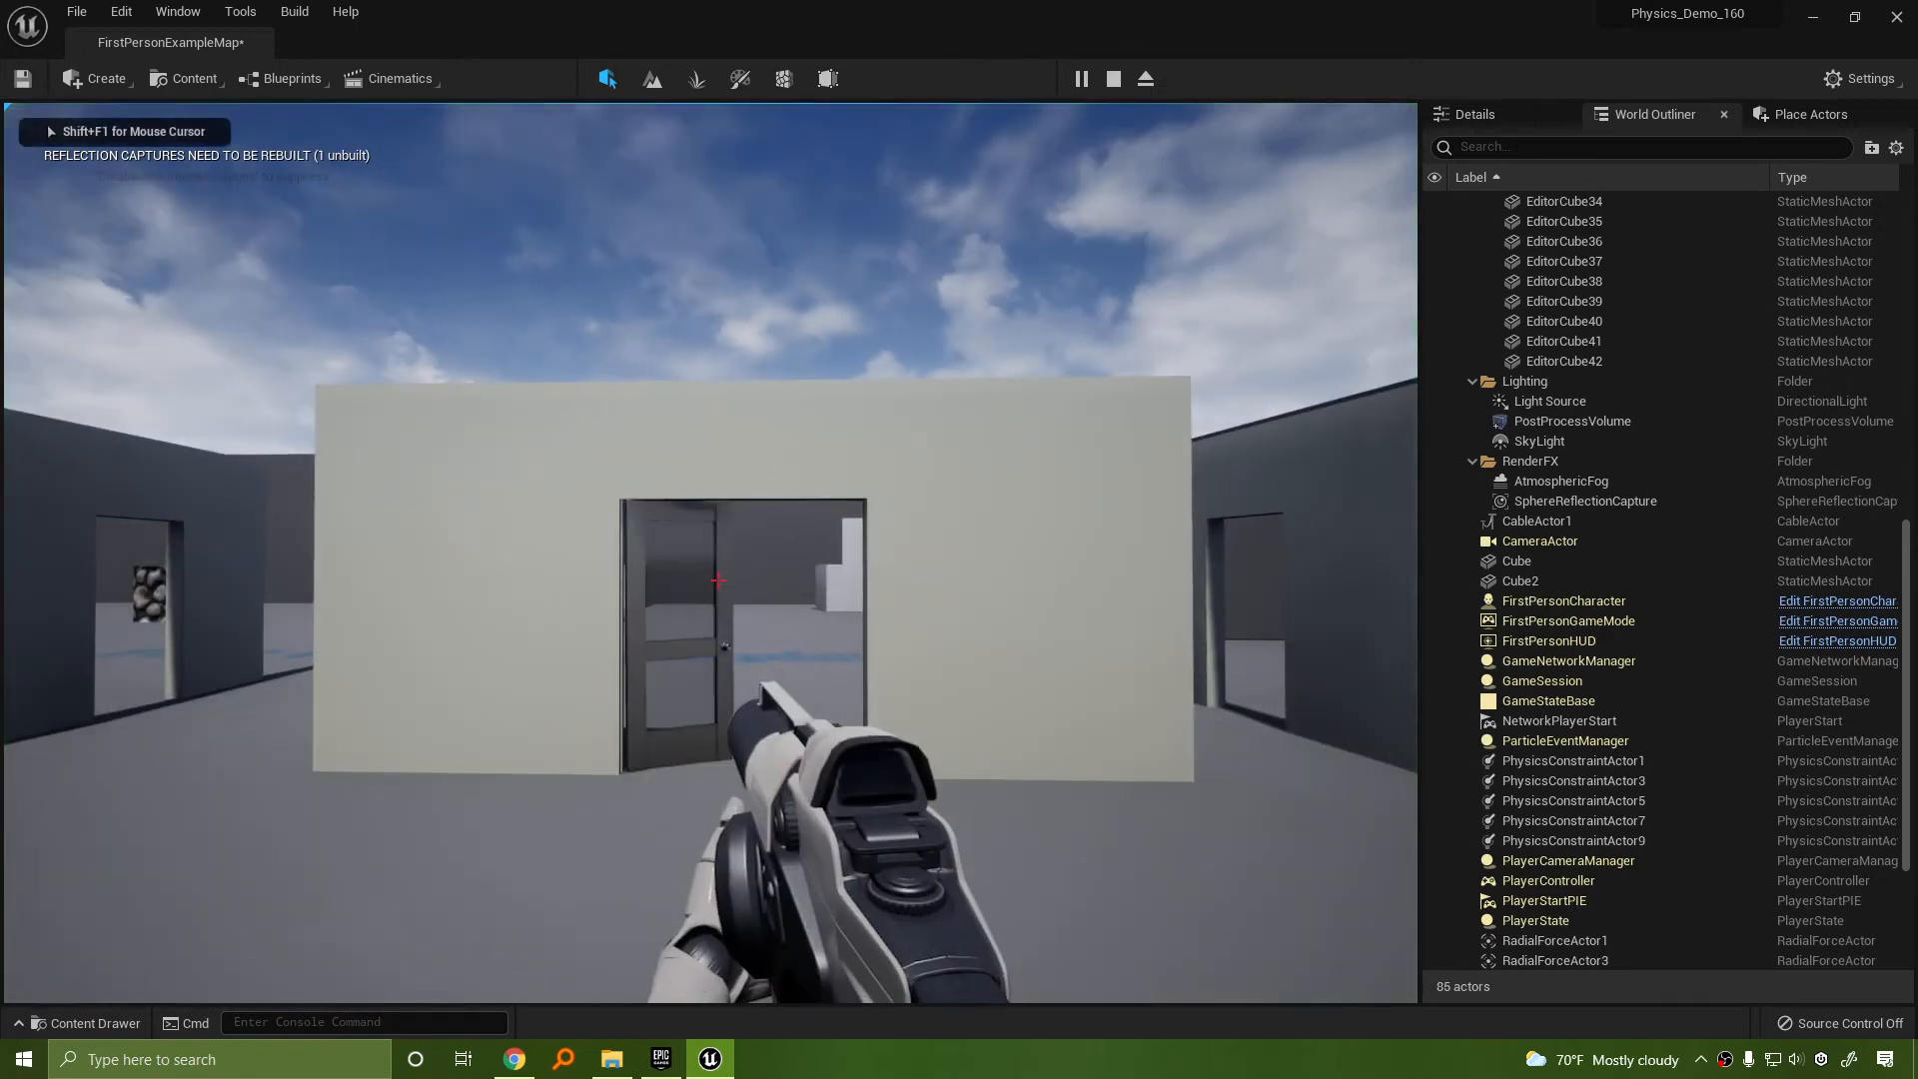
key(Escape)
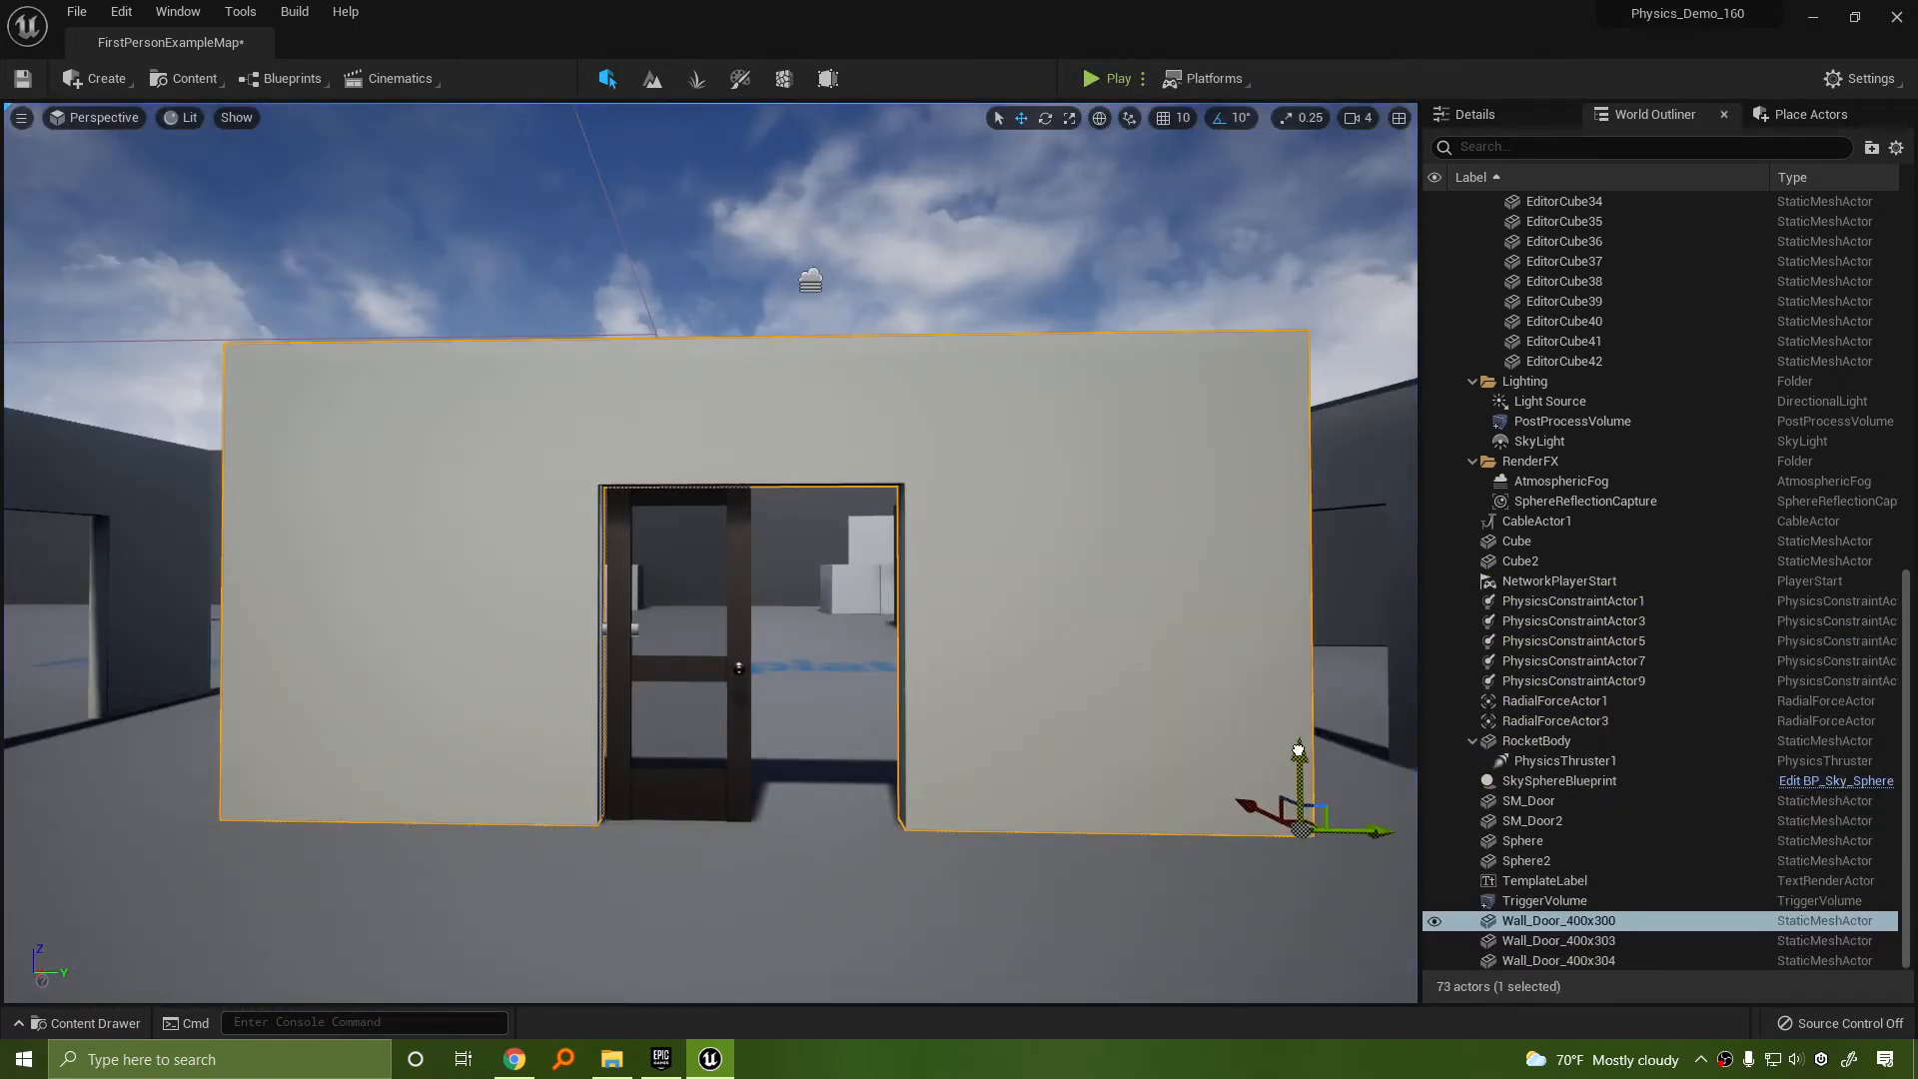
Raise the wall slightly along Z off the floor, clear the selection, and run another short play test
drag(1299, 749, 1301, 740)
key(Escape)
right_drag(786, 600, 782, 599)
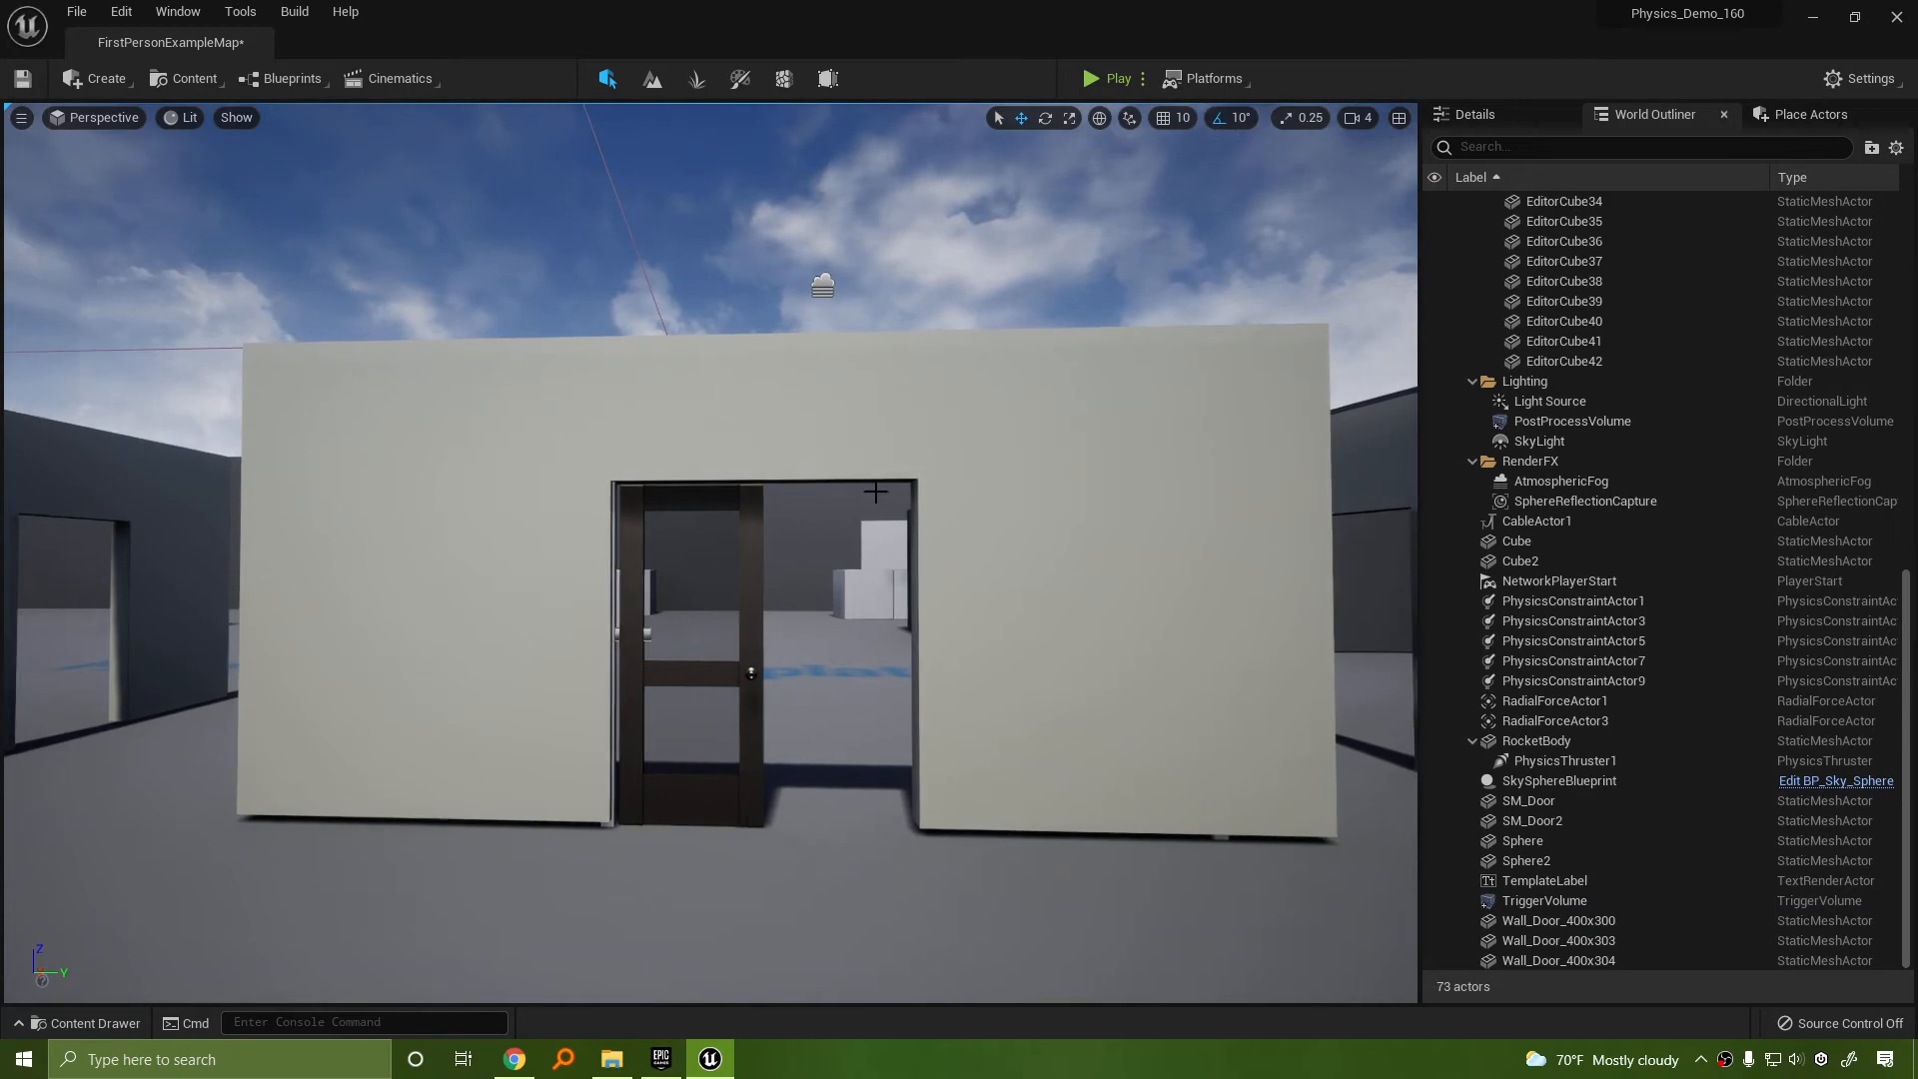
click(1103, 88)
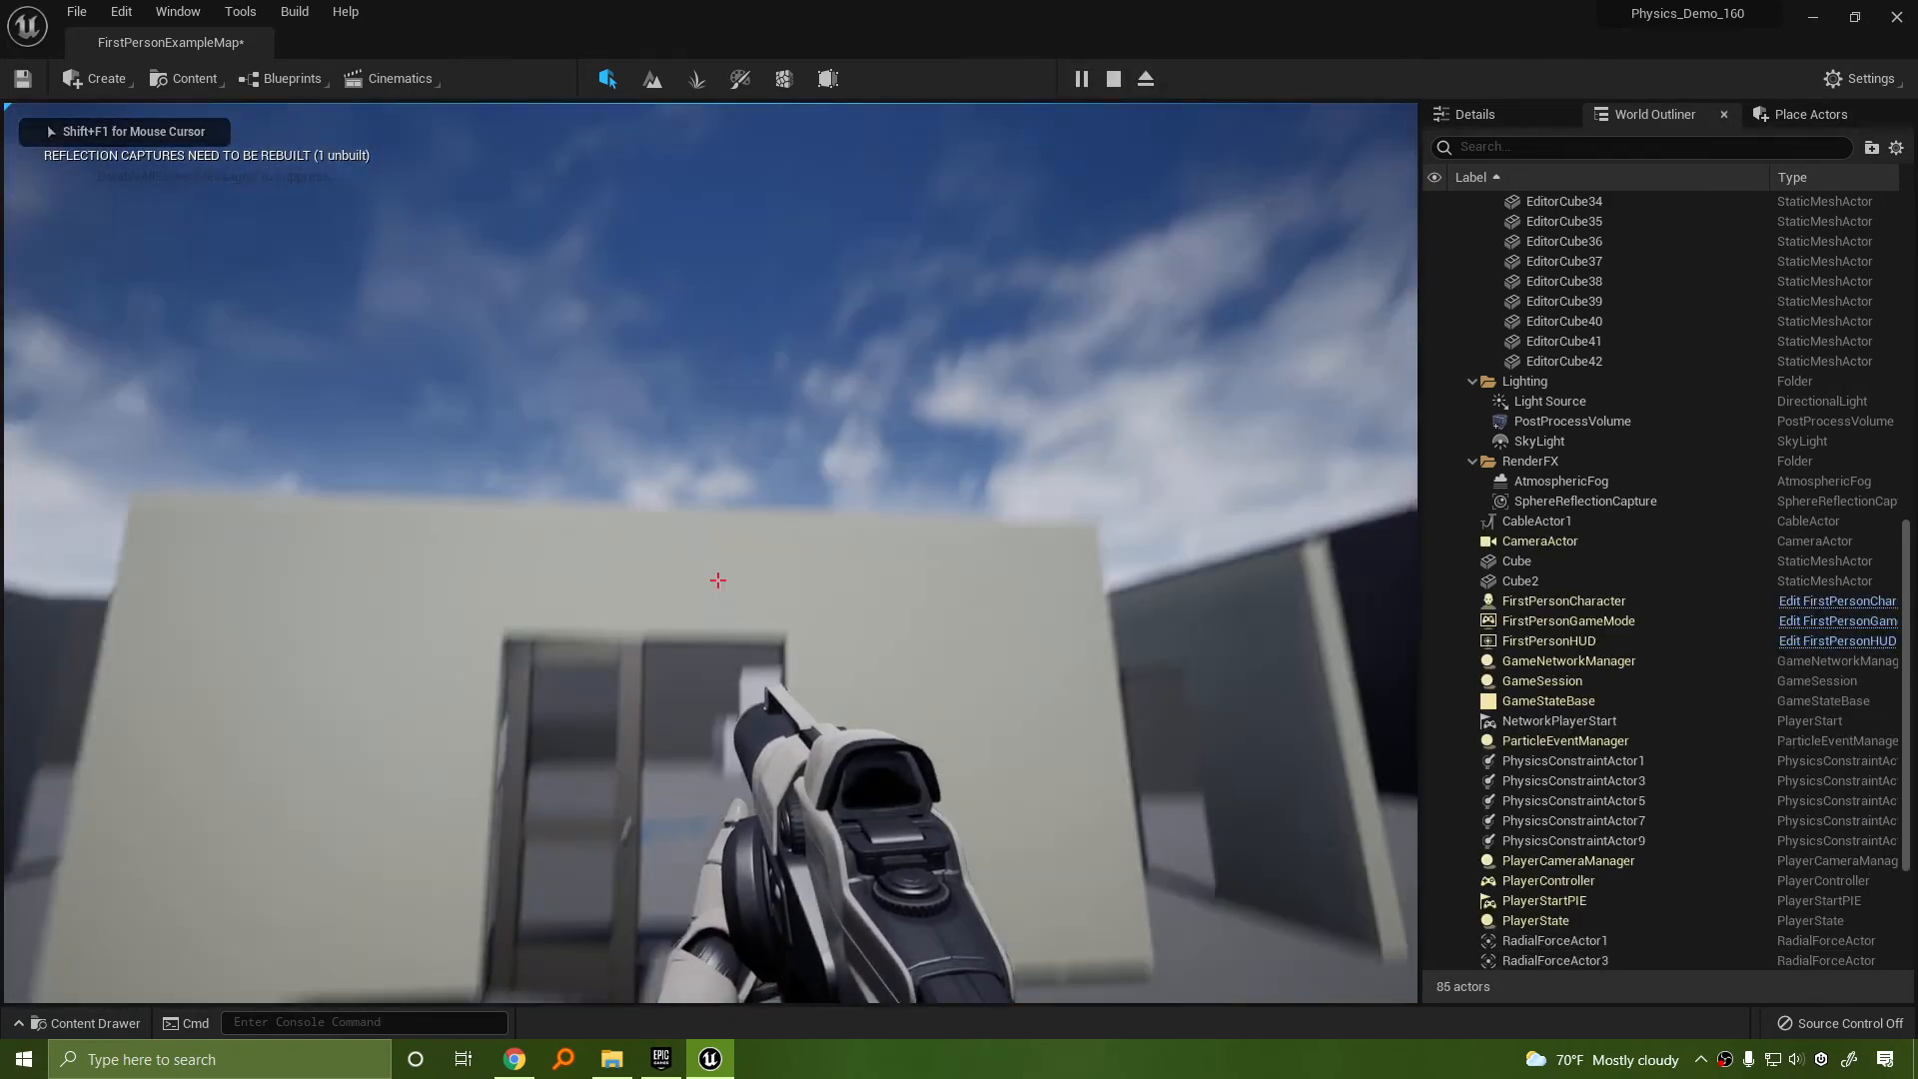
key(Escape)
Raise the wall clear of the doors, and slide the SM_Door2 leaf with its Cube2 post along Y until it meets the SM_Door leaf
click(946, 580)
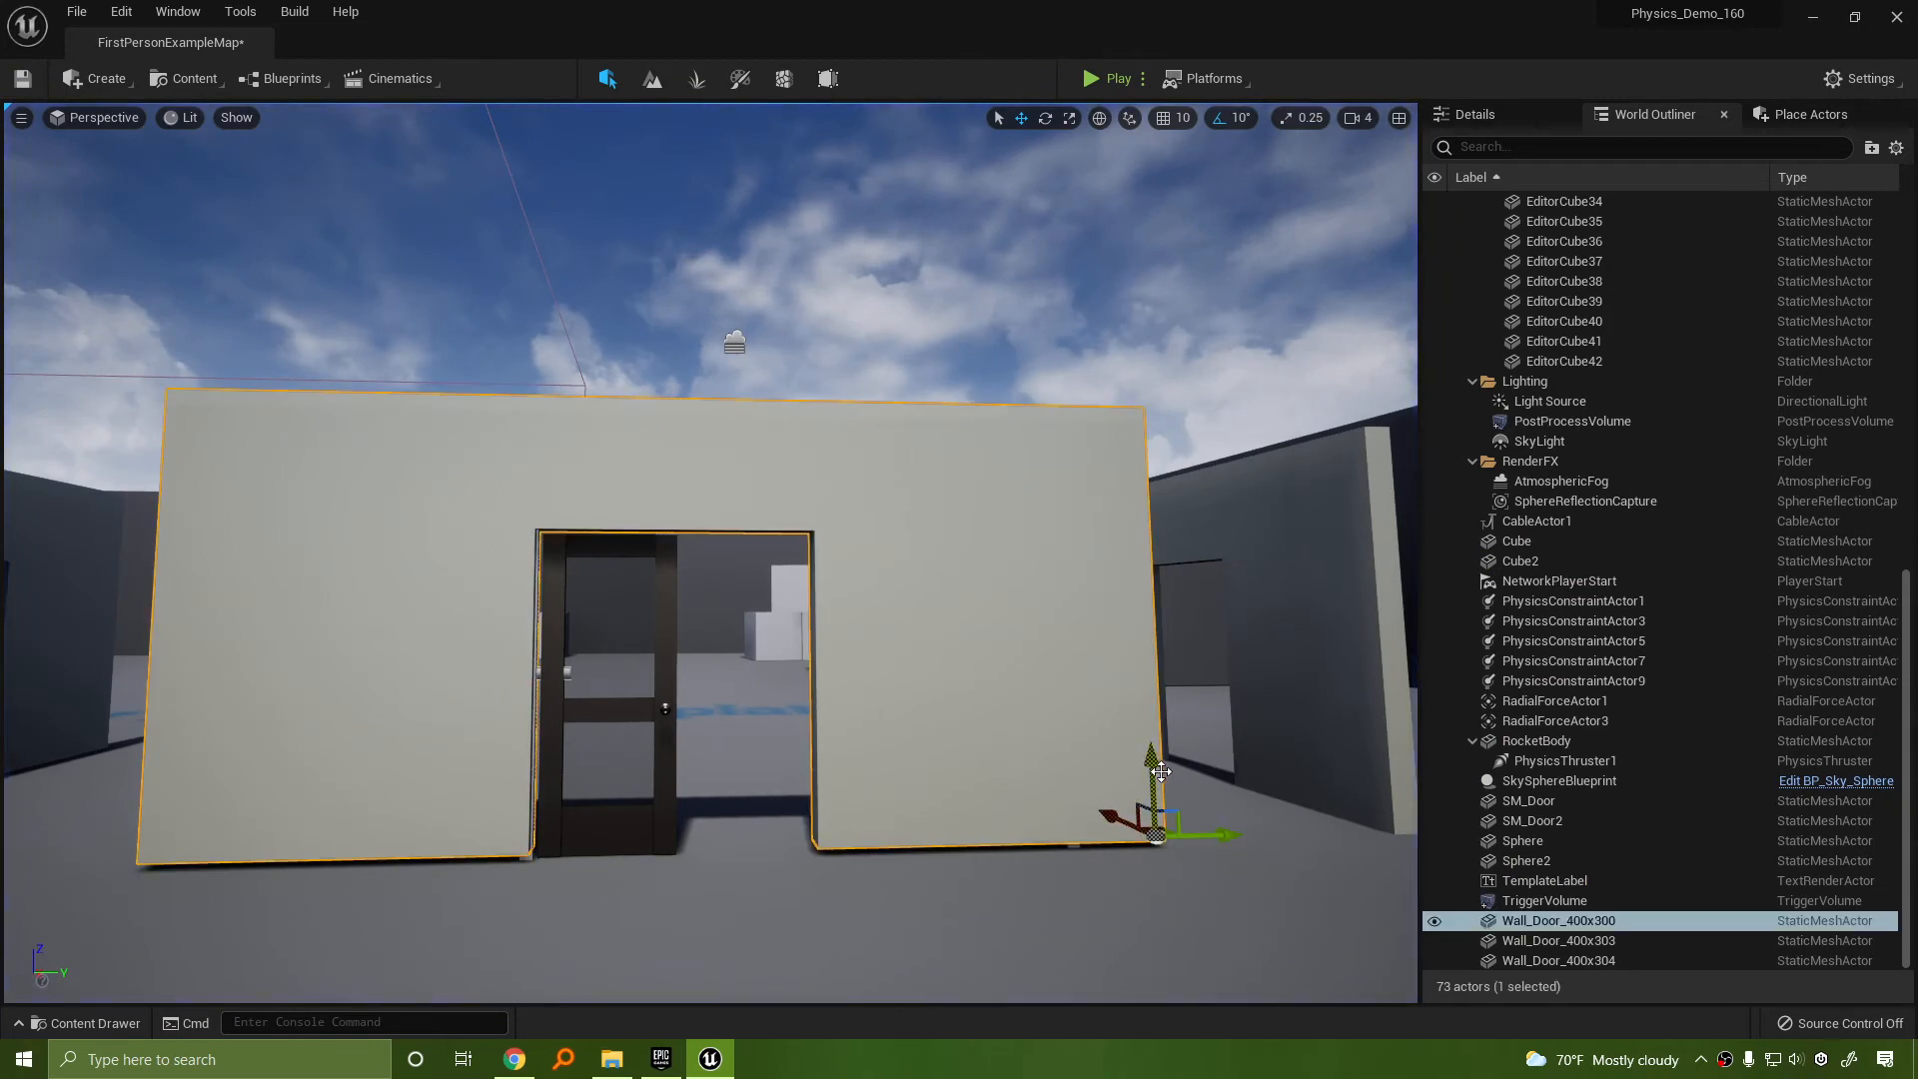
drag(1161, 771, 1129, 280)
click(1023, 703)
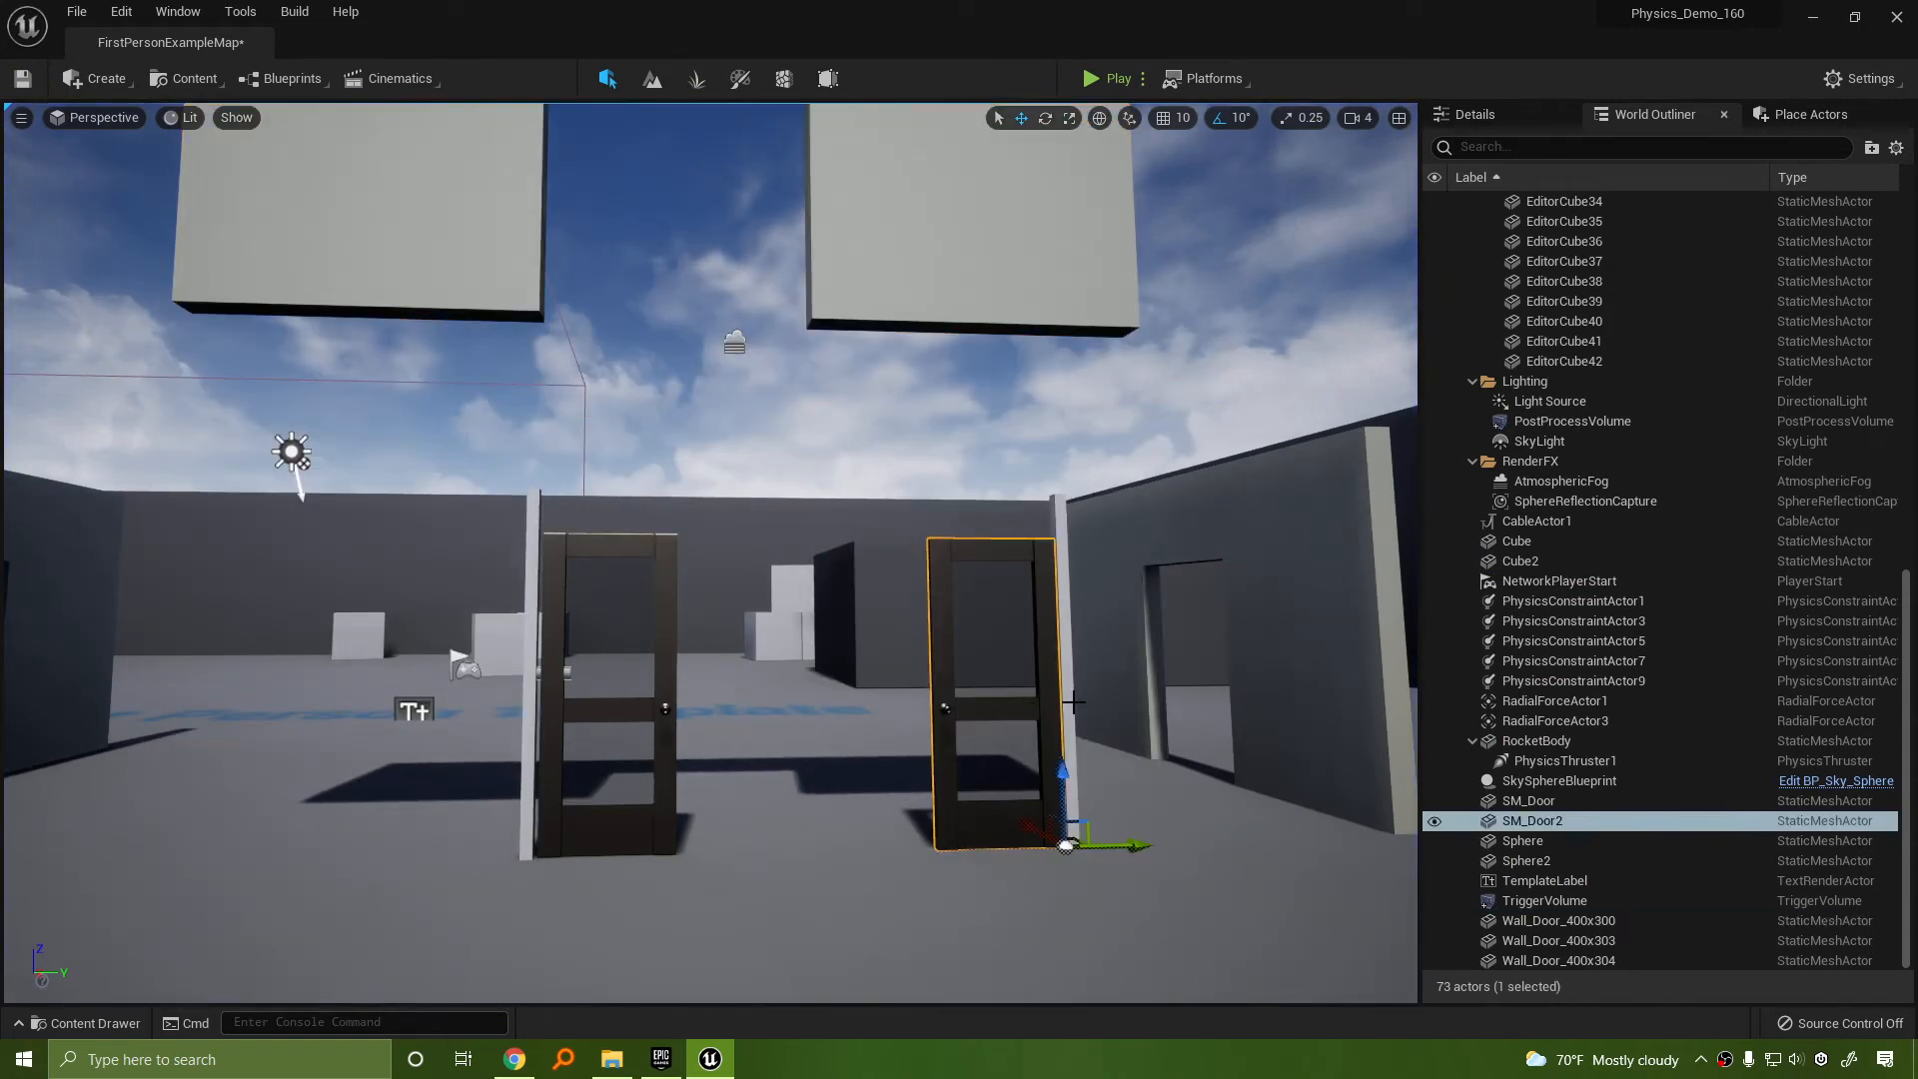
ctrl+click(1068, 705)
drag(1130, 666, 886, 656)
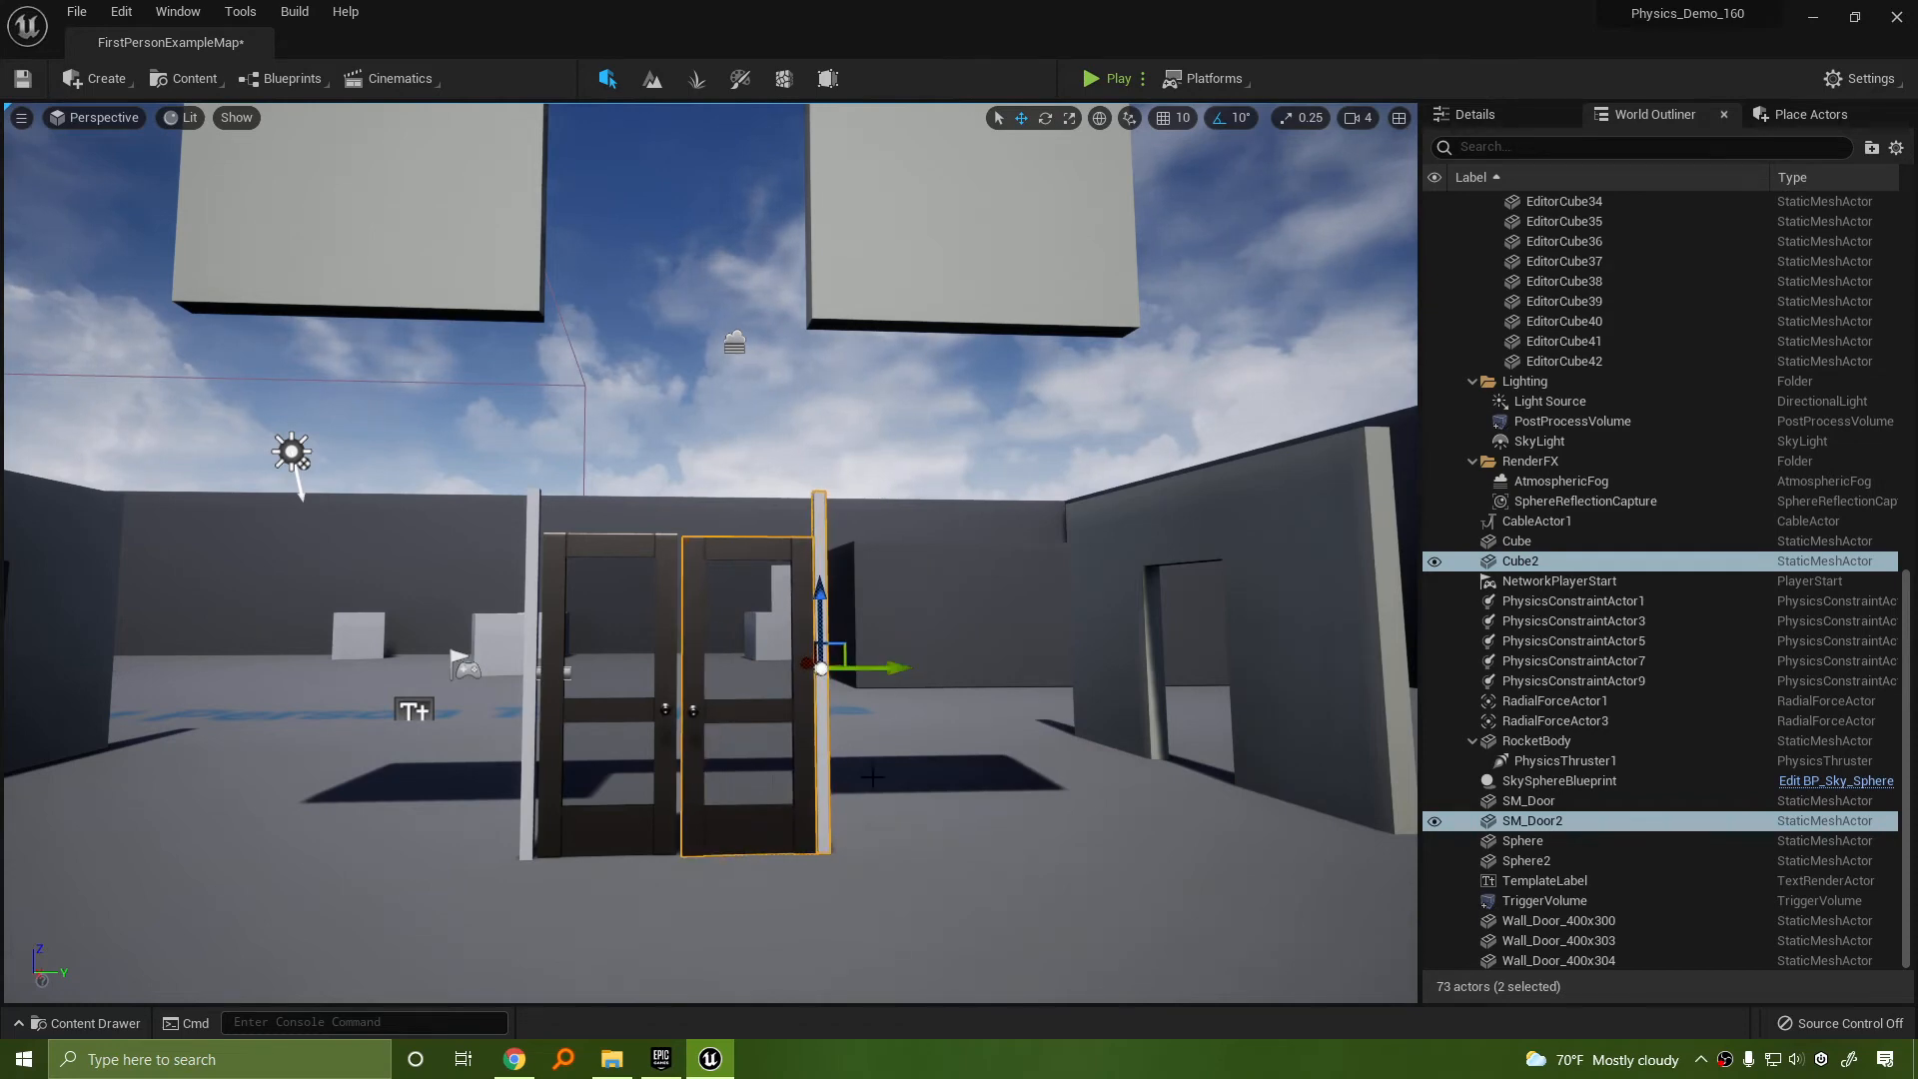
key(f)
drag(1036, 655, 1022, 656)
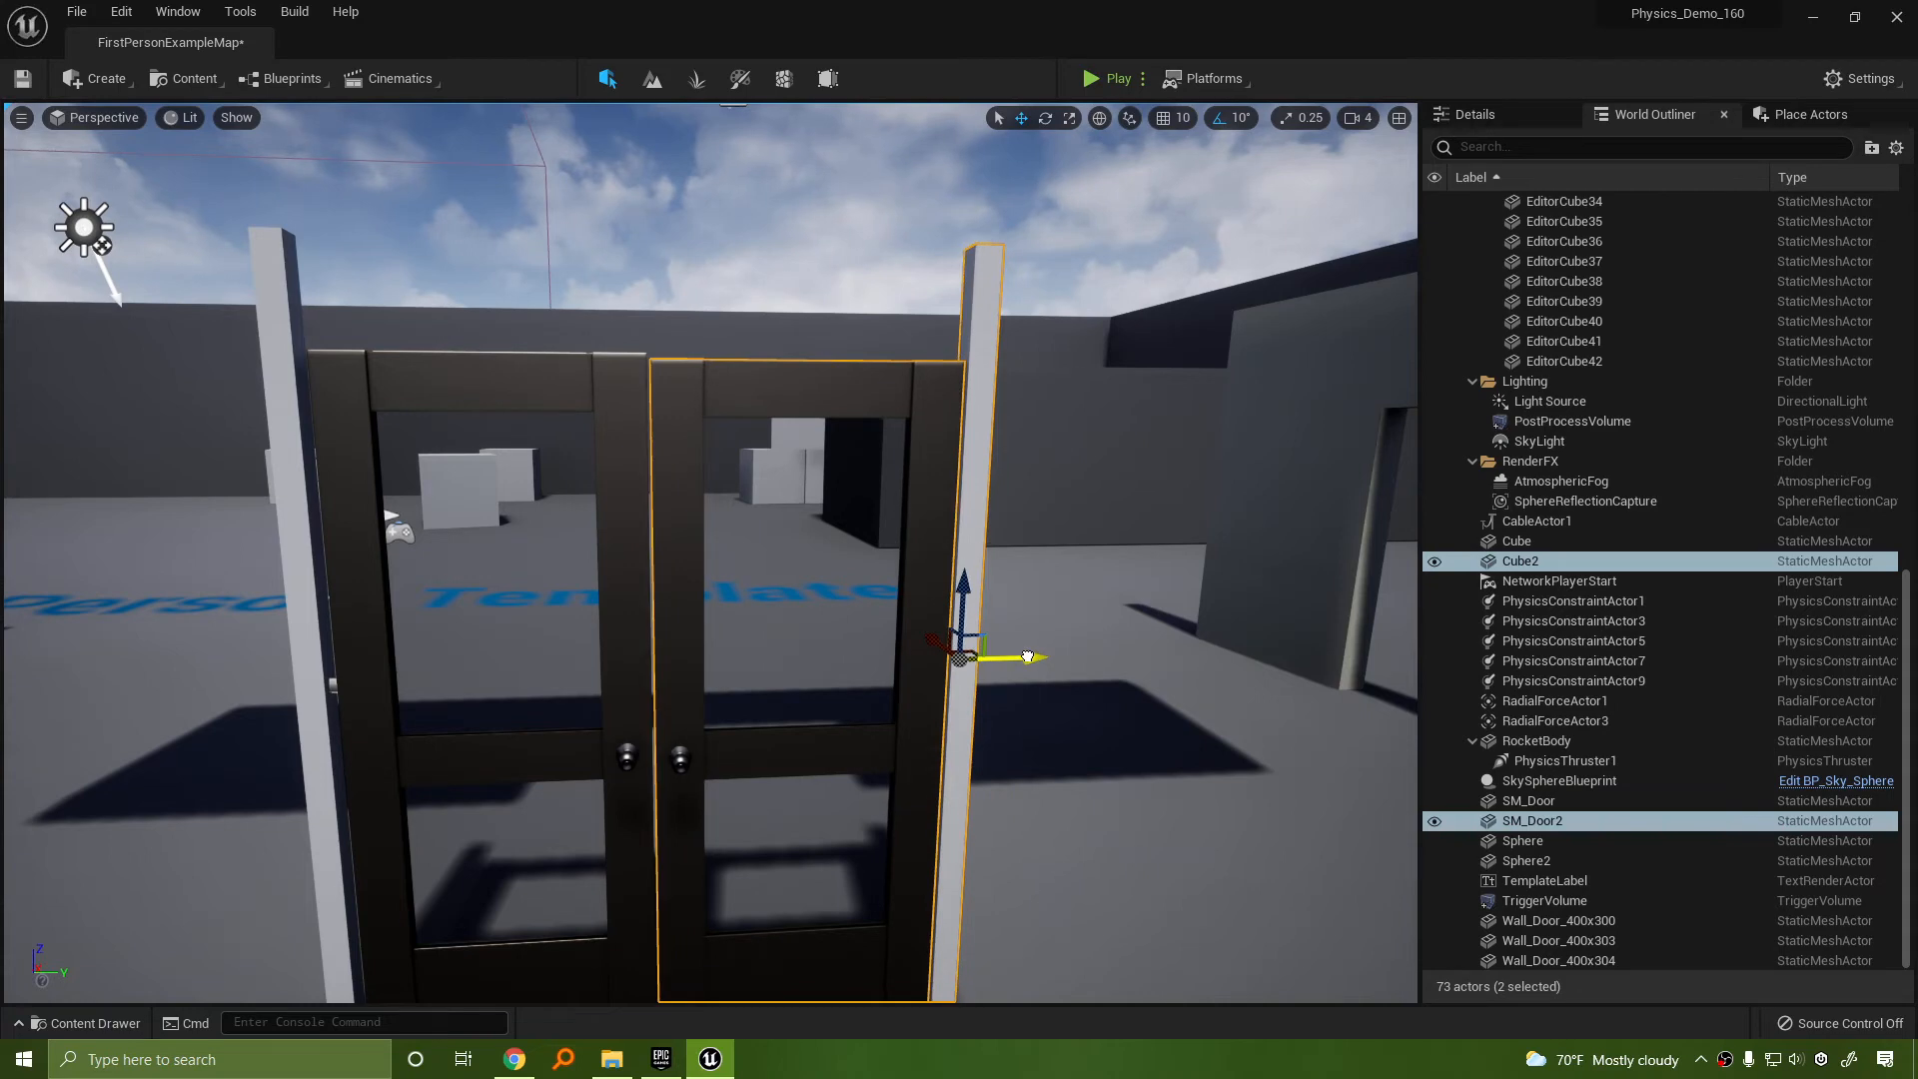
Play the level, fire at the rejoined double doors to test how both leaves swing, and stop the play session
key(s)
right_drag(1208, 187, 1208, 187)
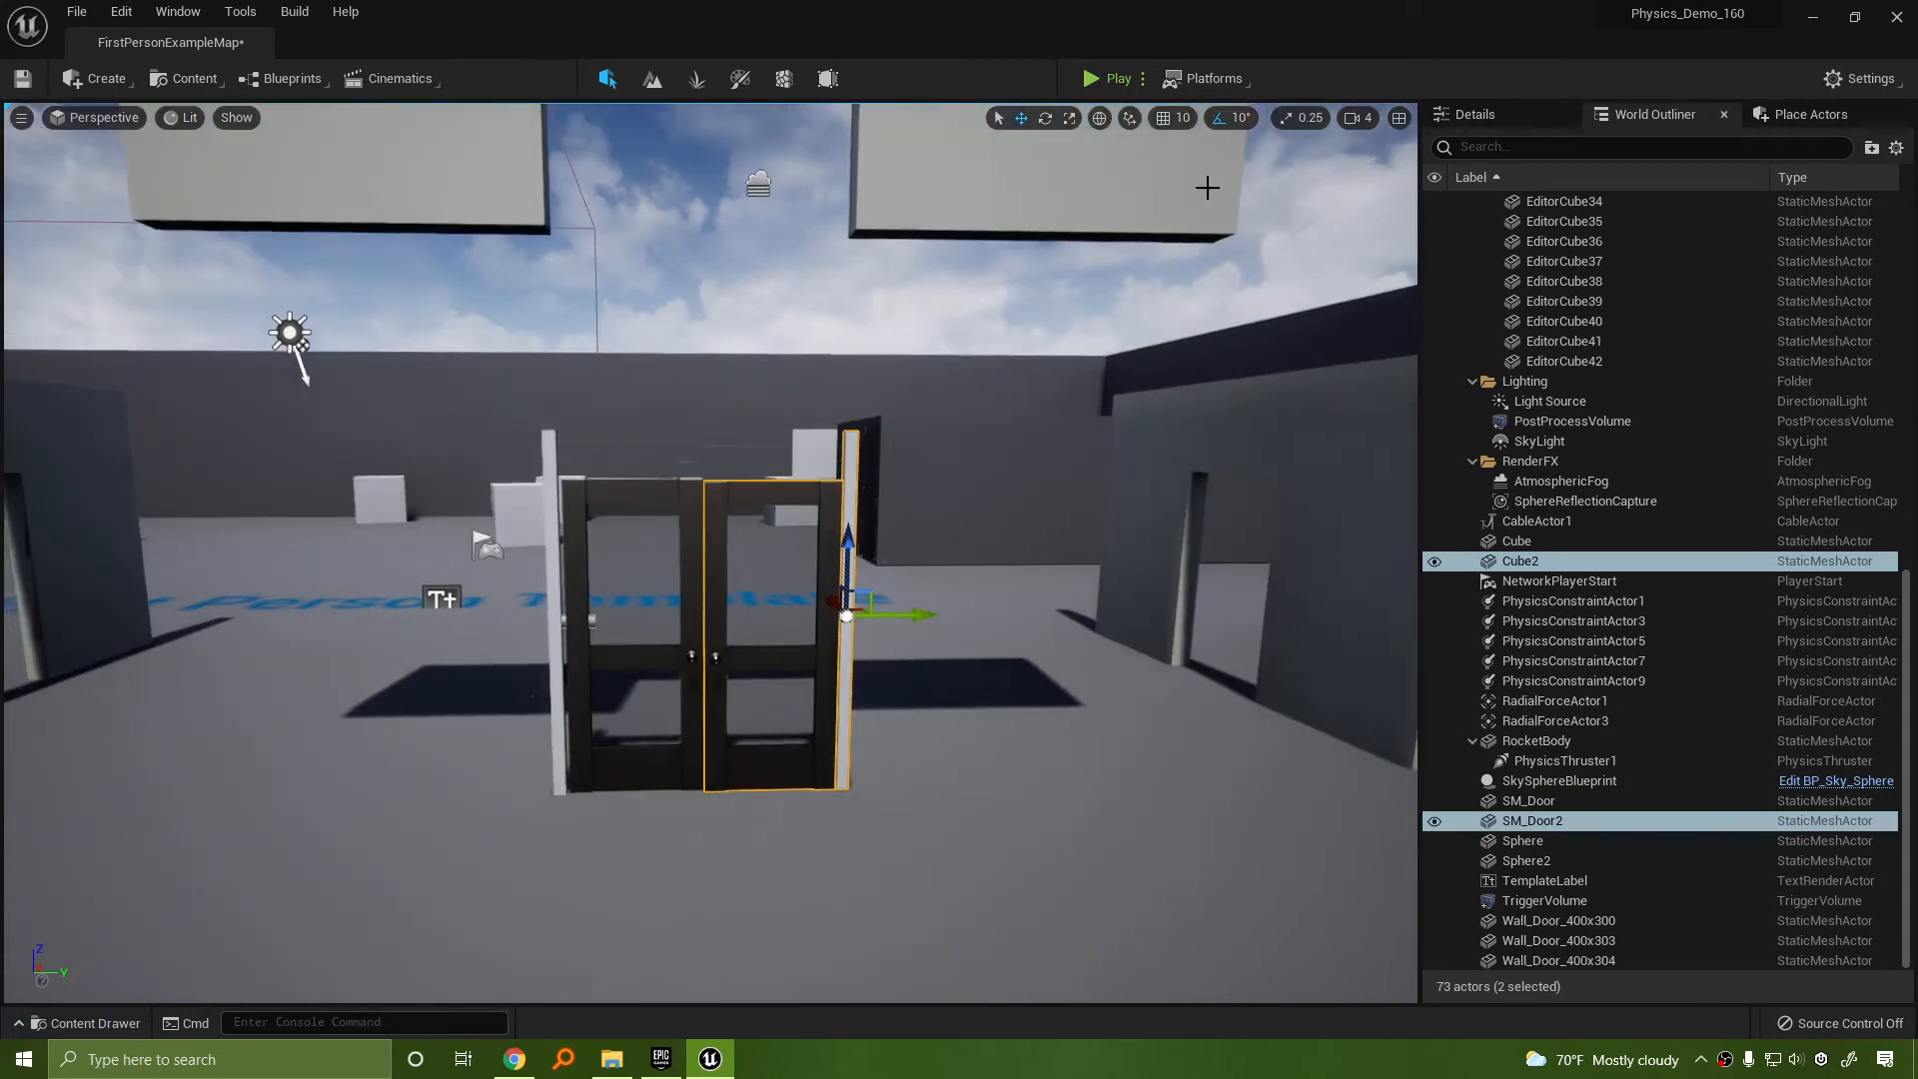
click(1099, 79)
click(718, 581)
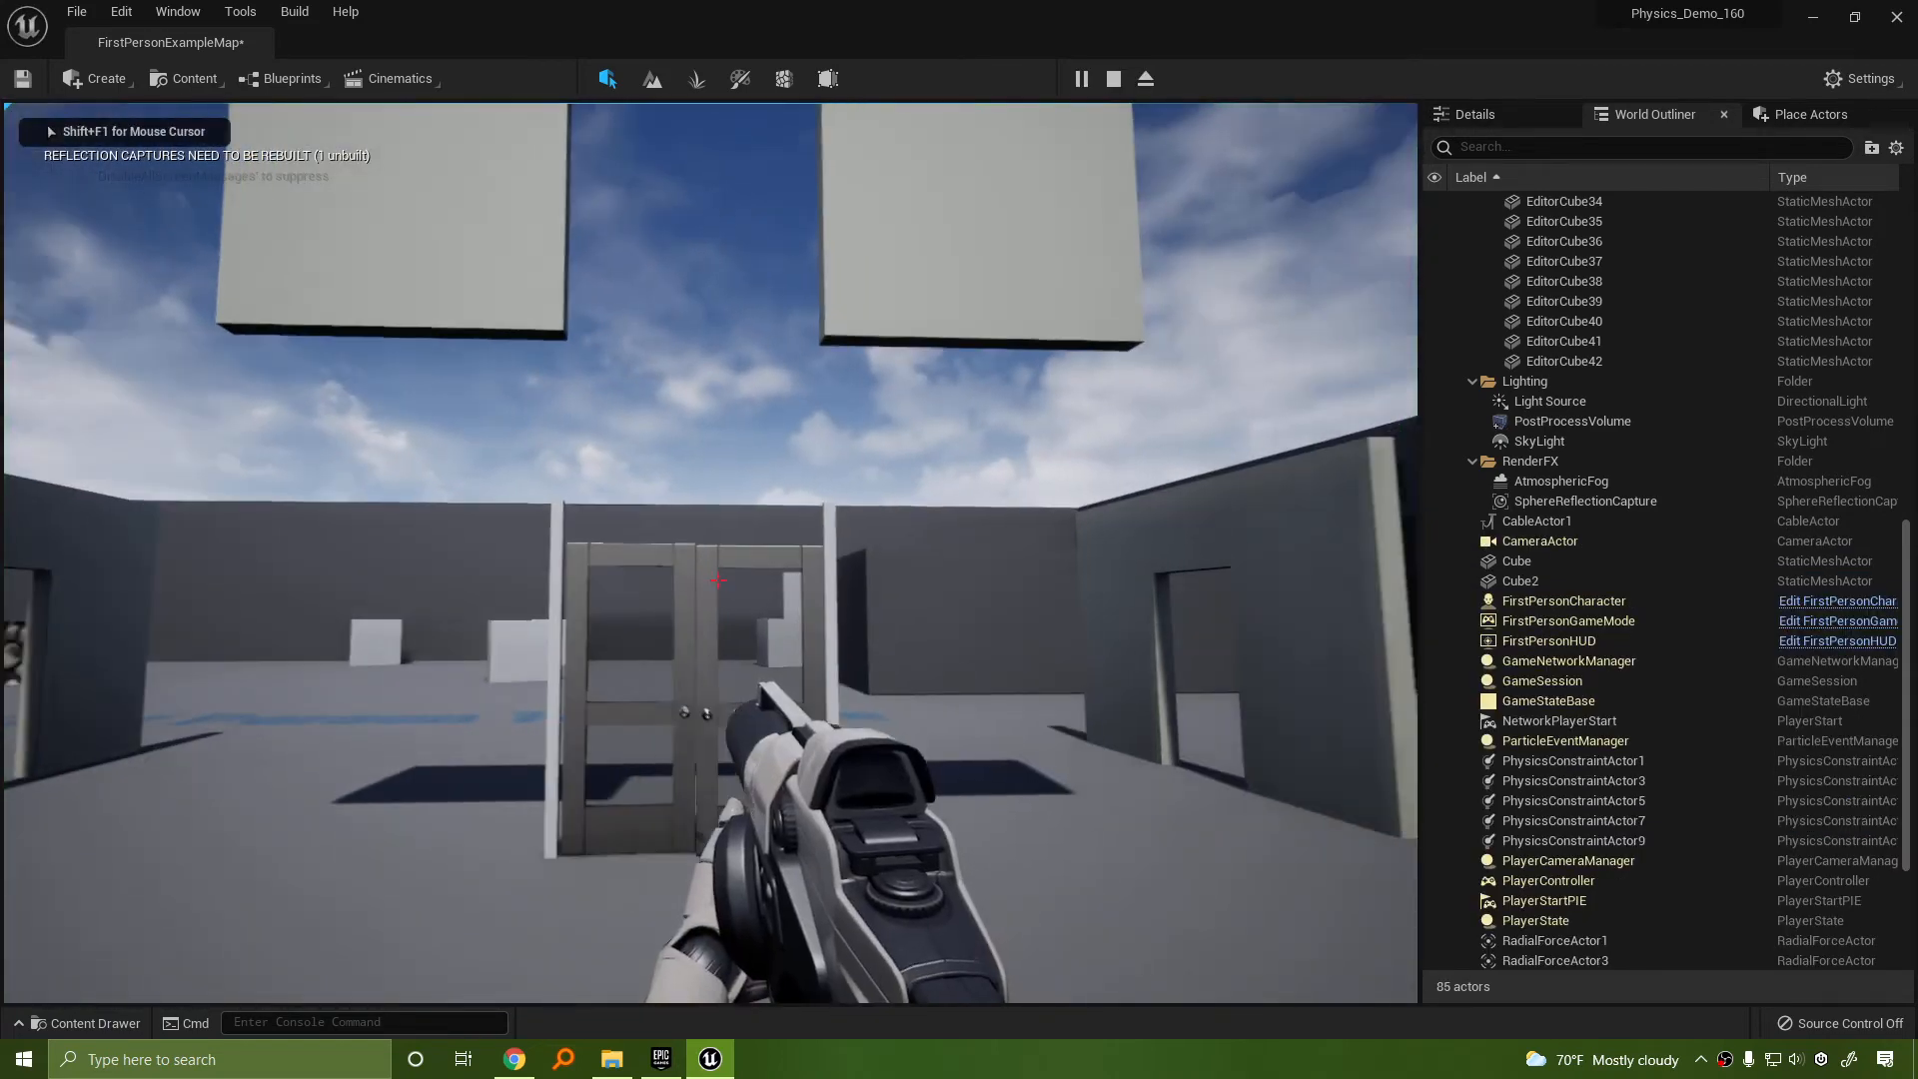
click(719, 580)
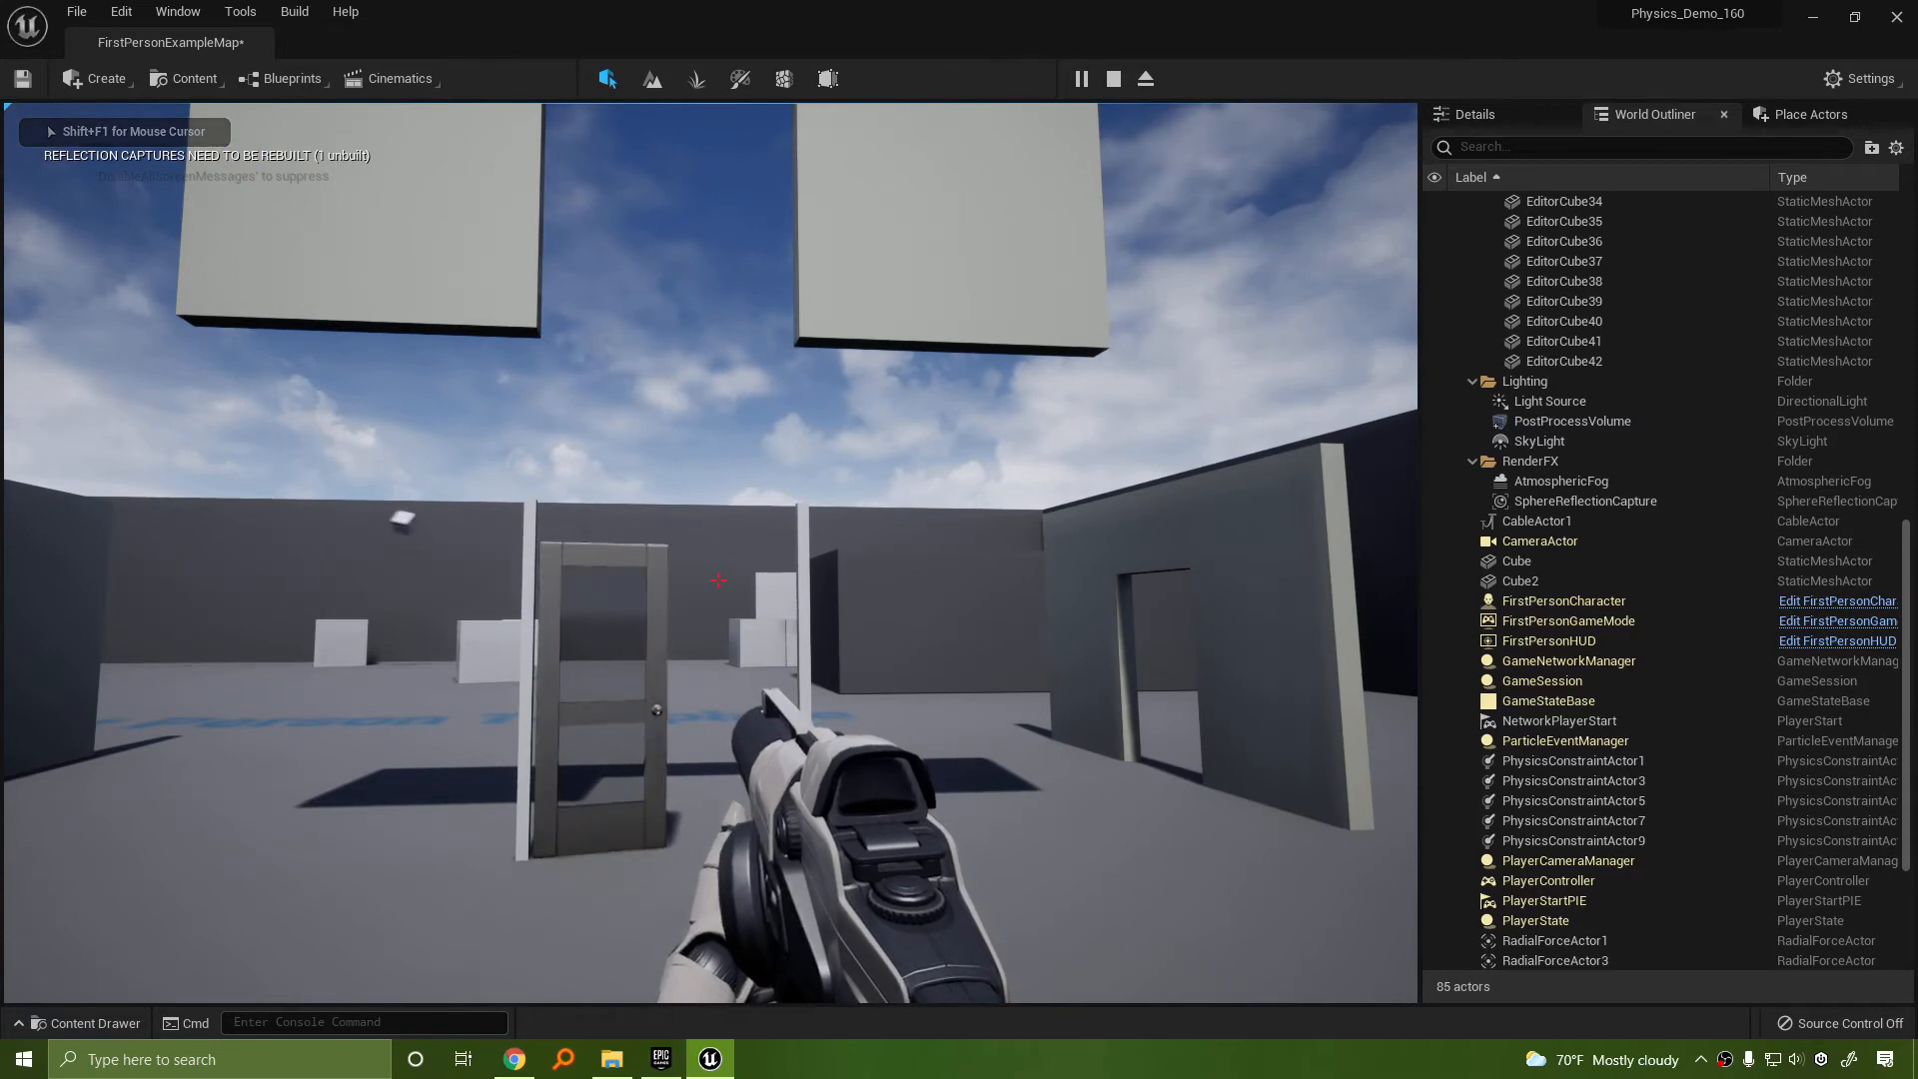
key(Escape)
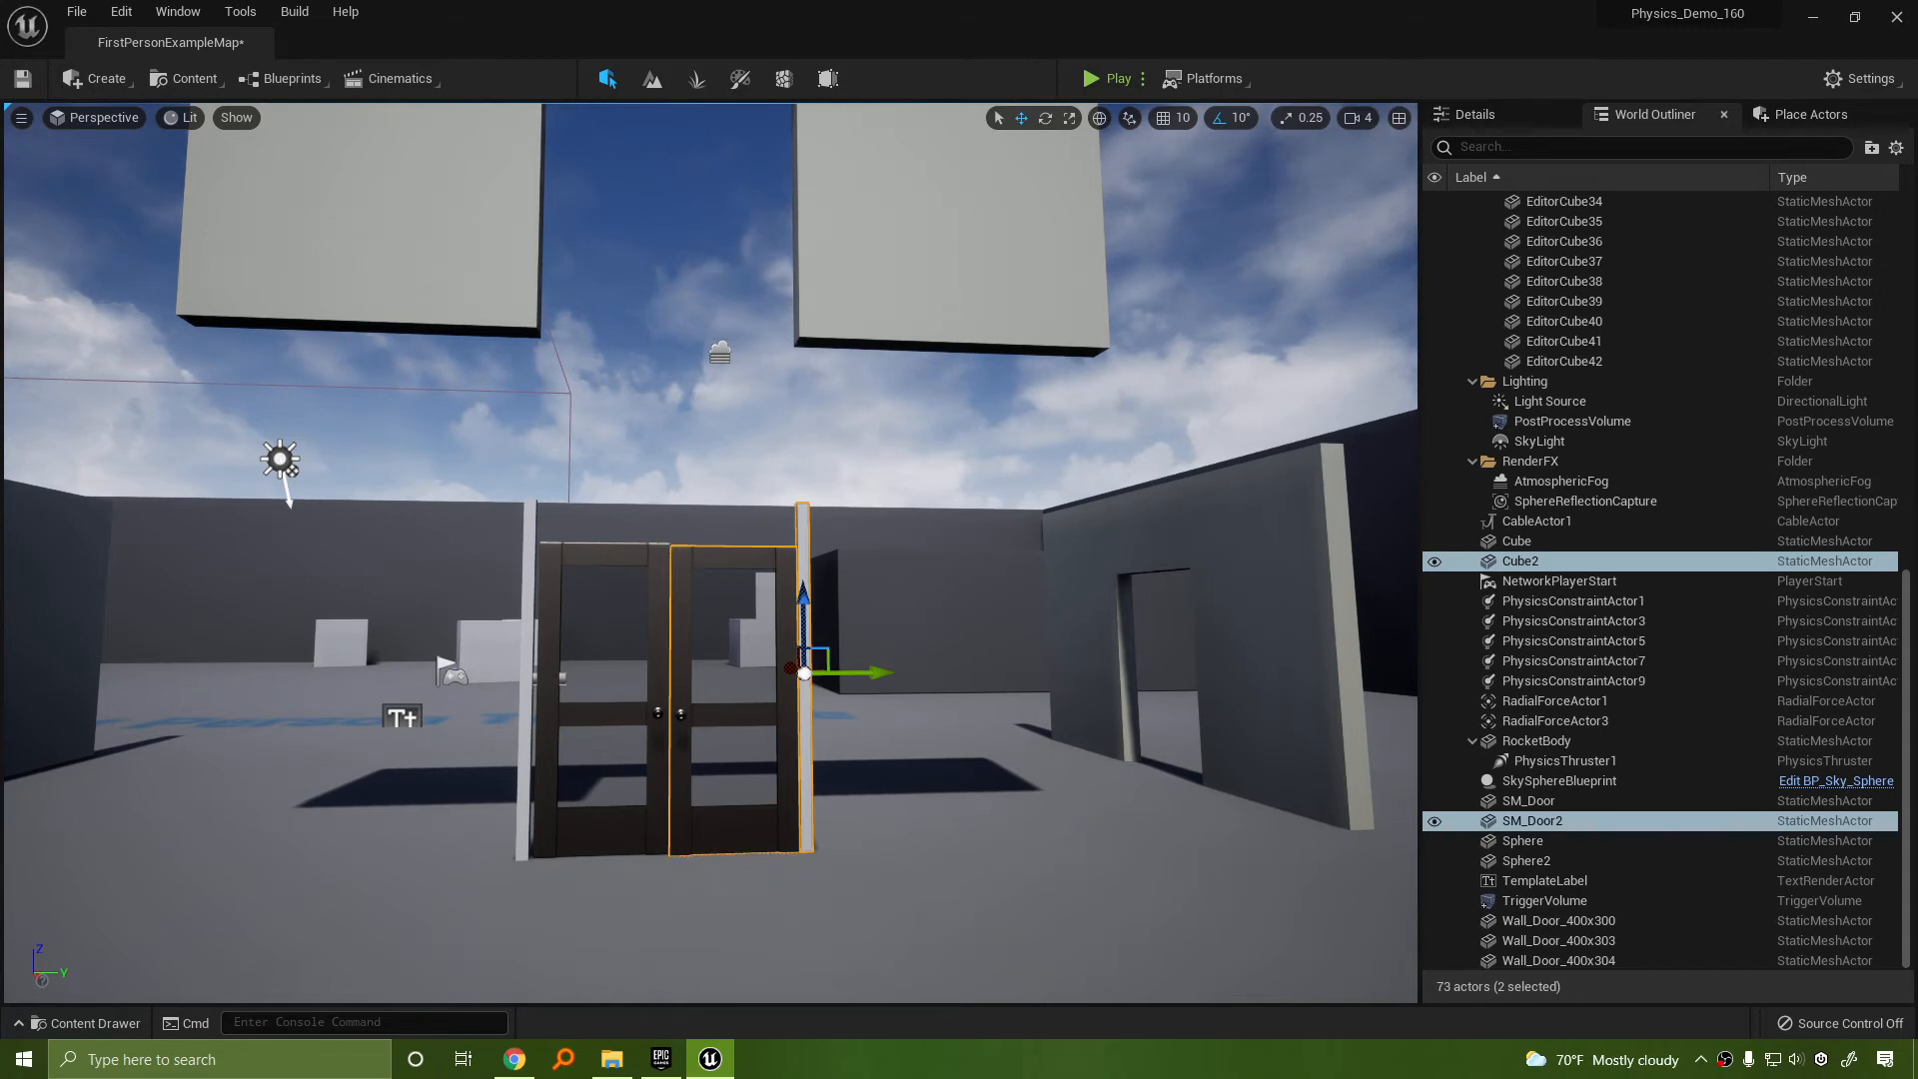
Duplicate the physics constraint at the SM_Door hinge and move the copy along Y to the Cube2 post beside SM_Door2
key(w)
right_drag(689, 526, 711, 570)
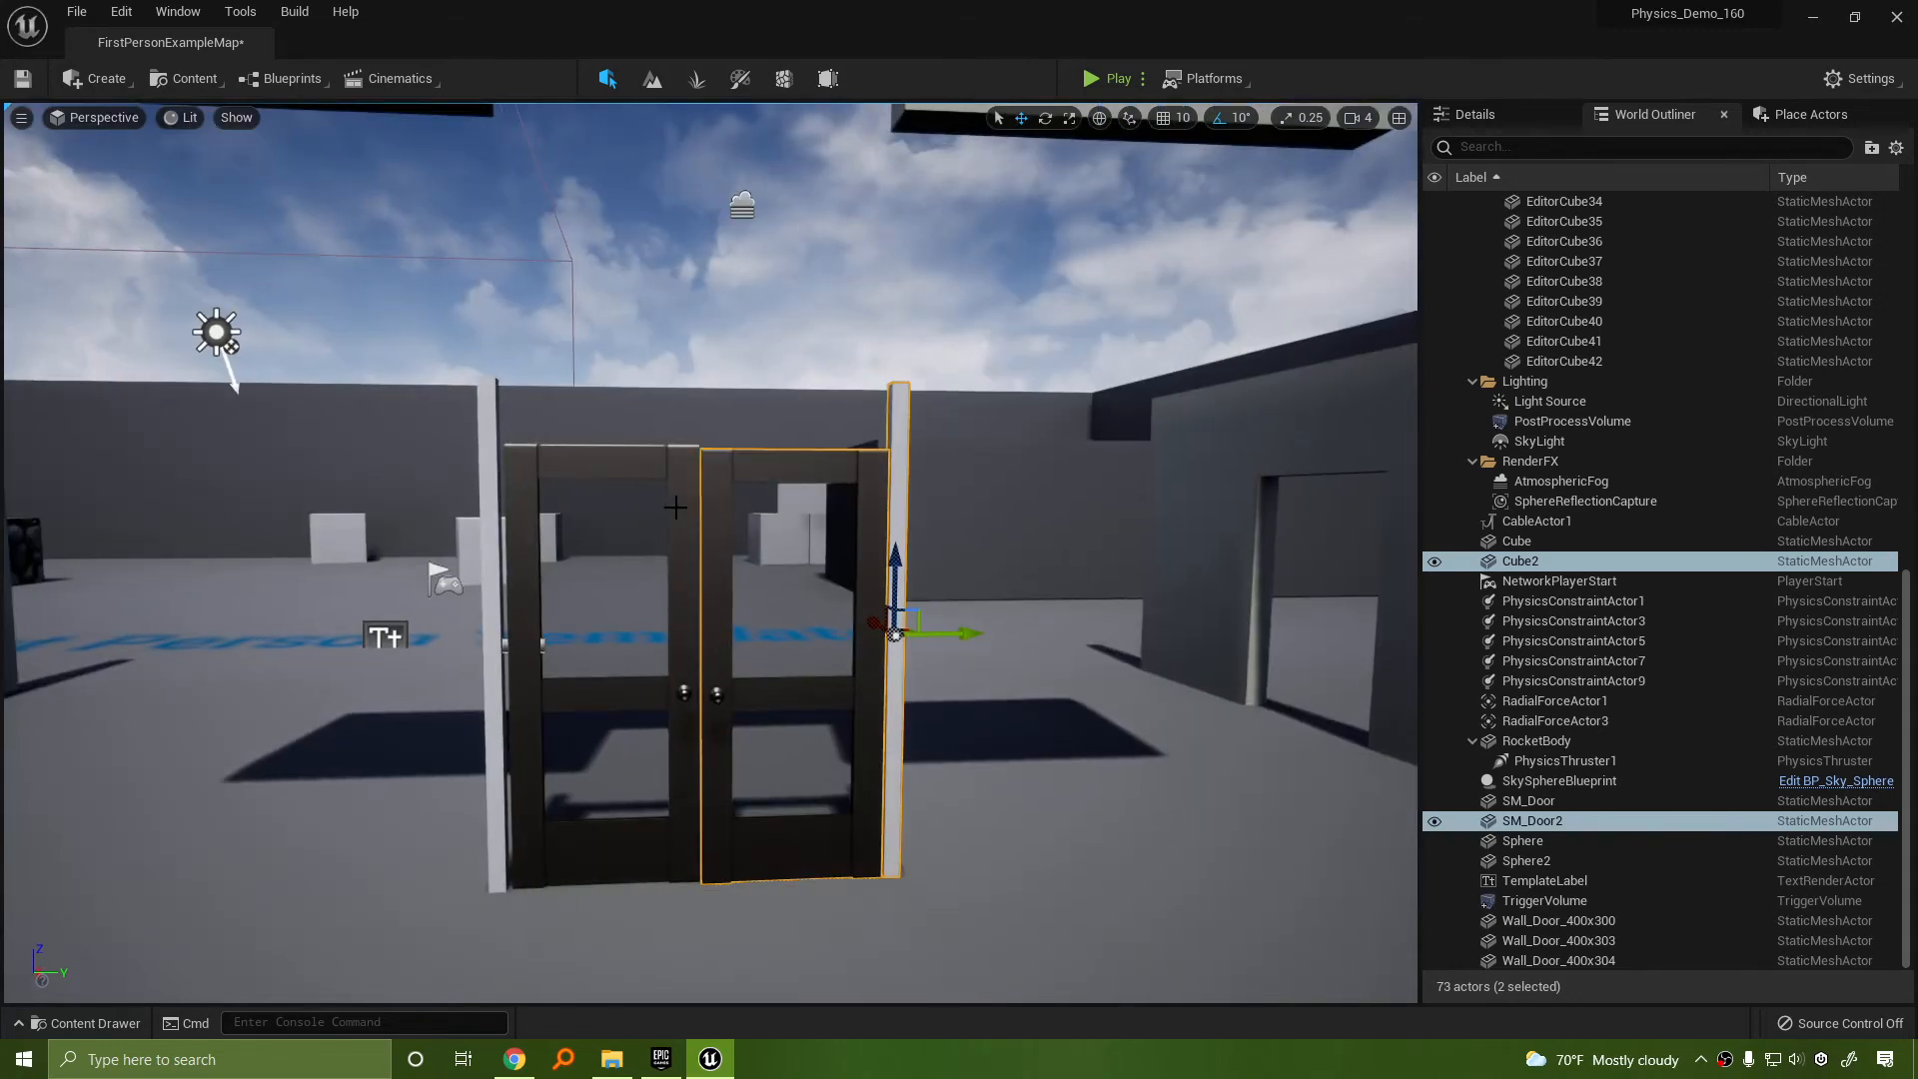
key(w)
right_drag(1015, 741, 568, 542)
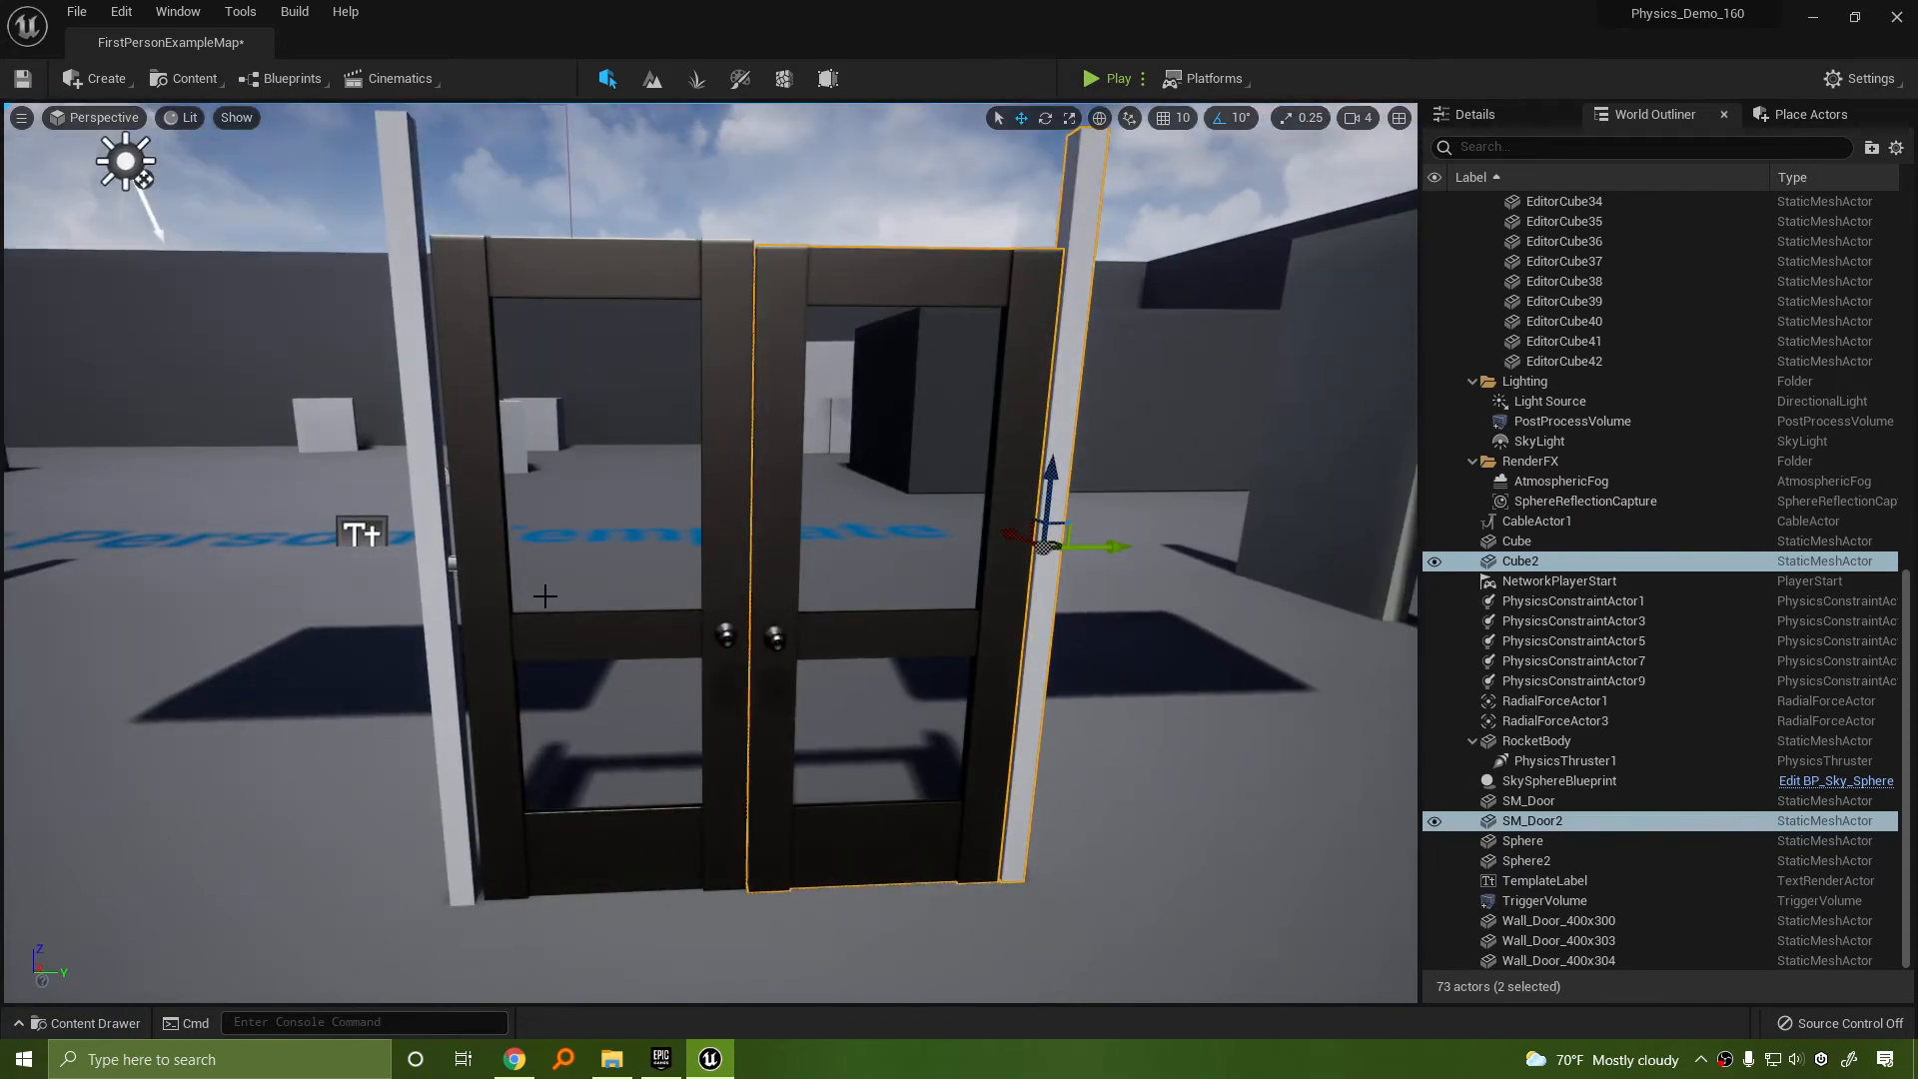
click(453, 563)
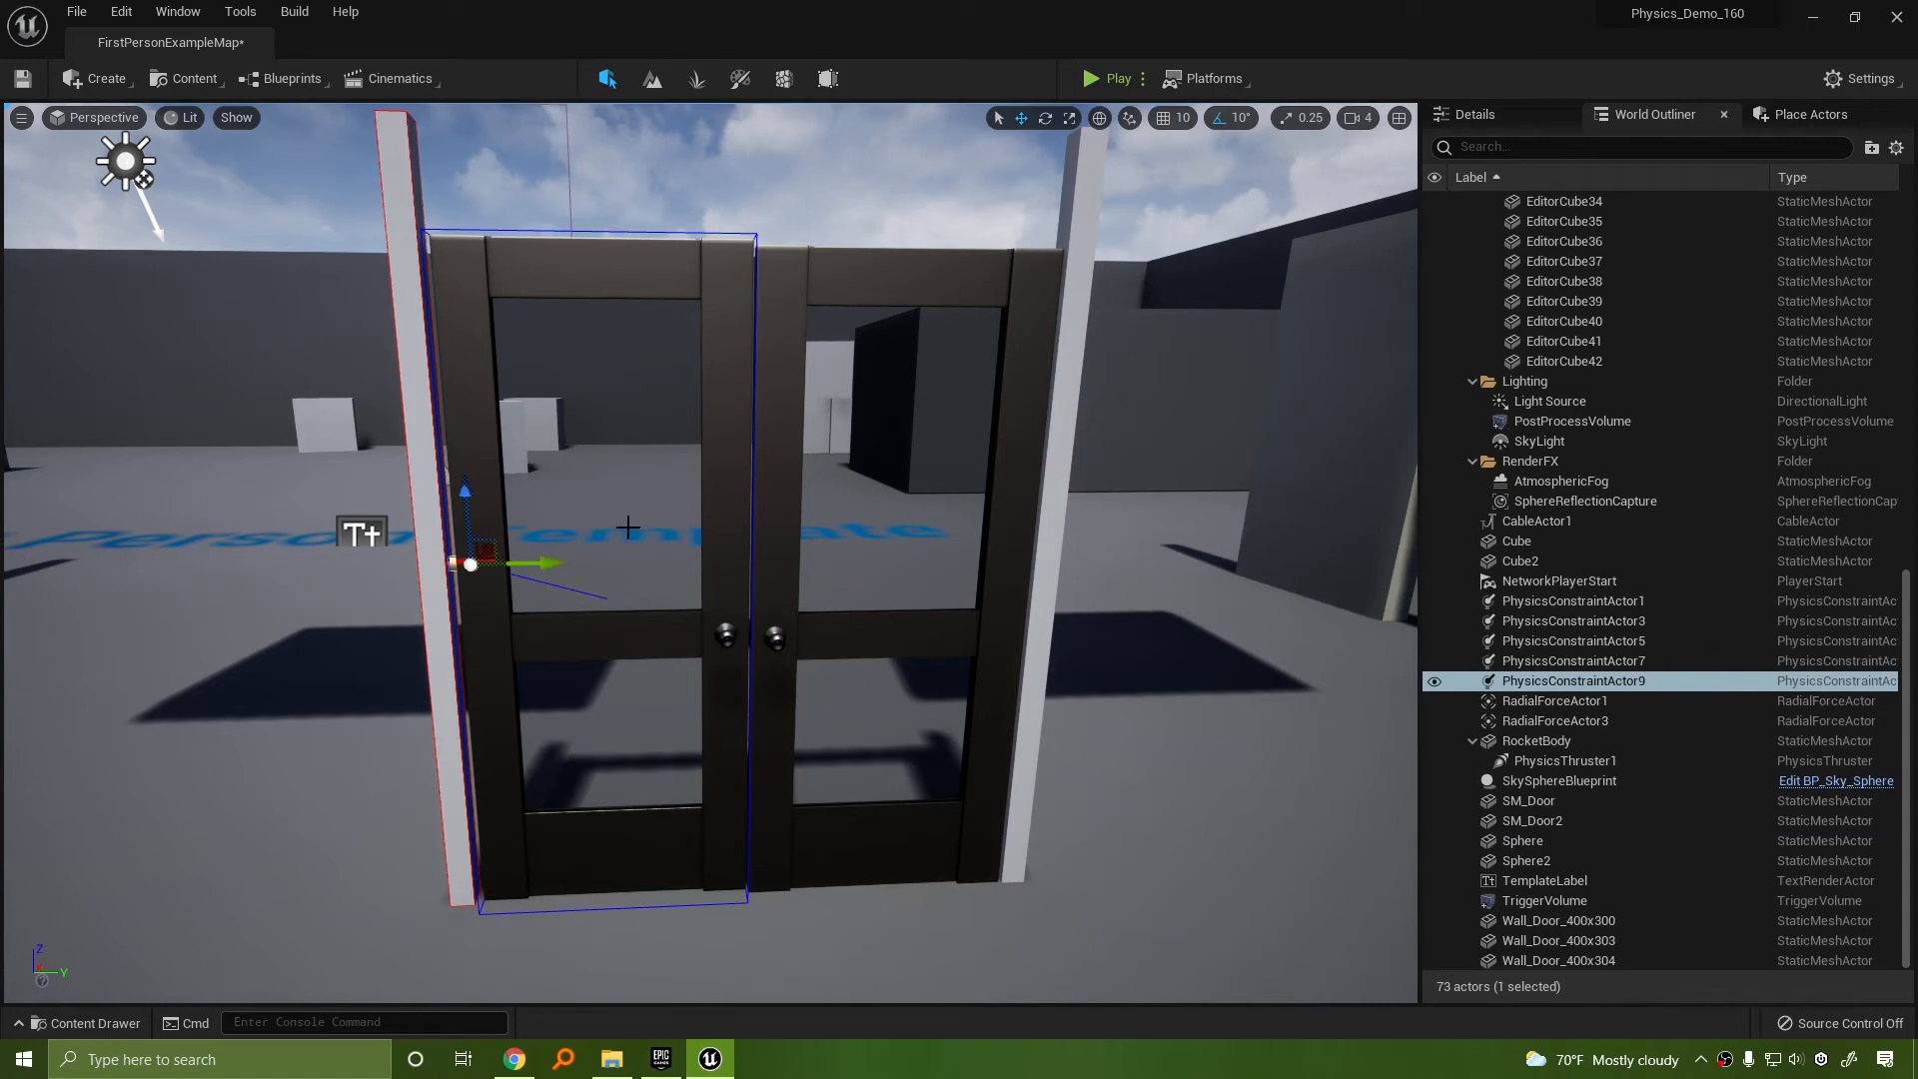
key(ctrl+d)
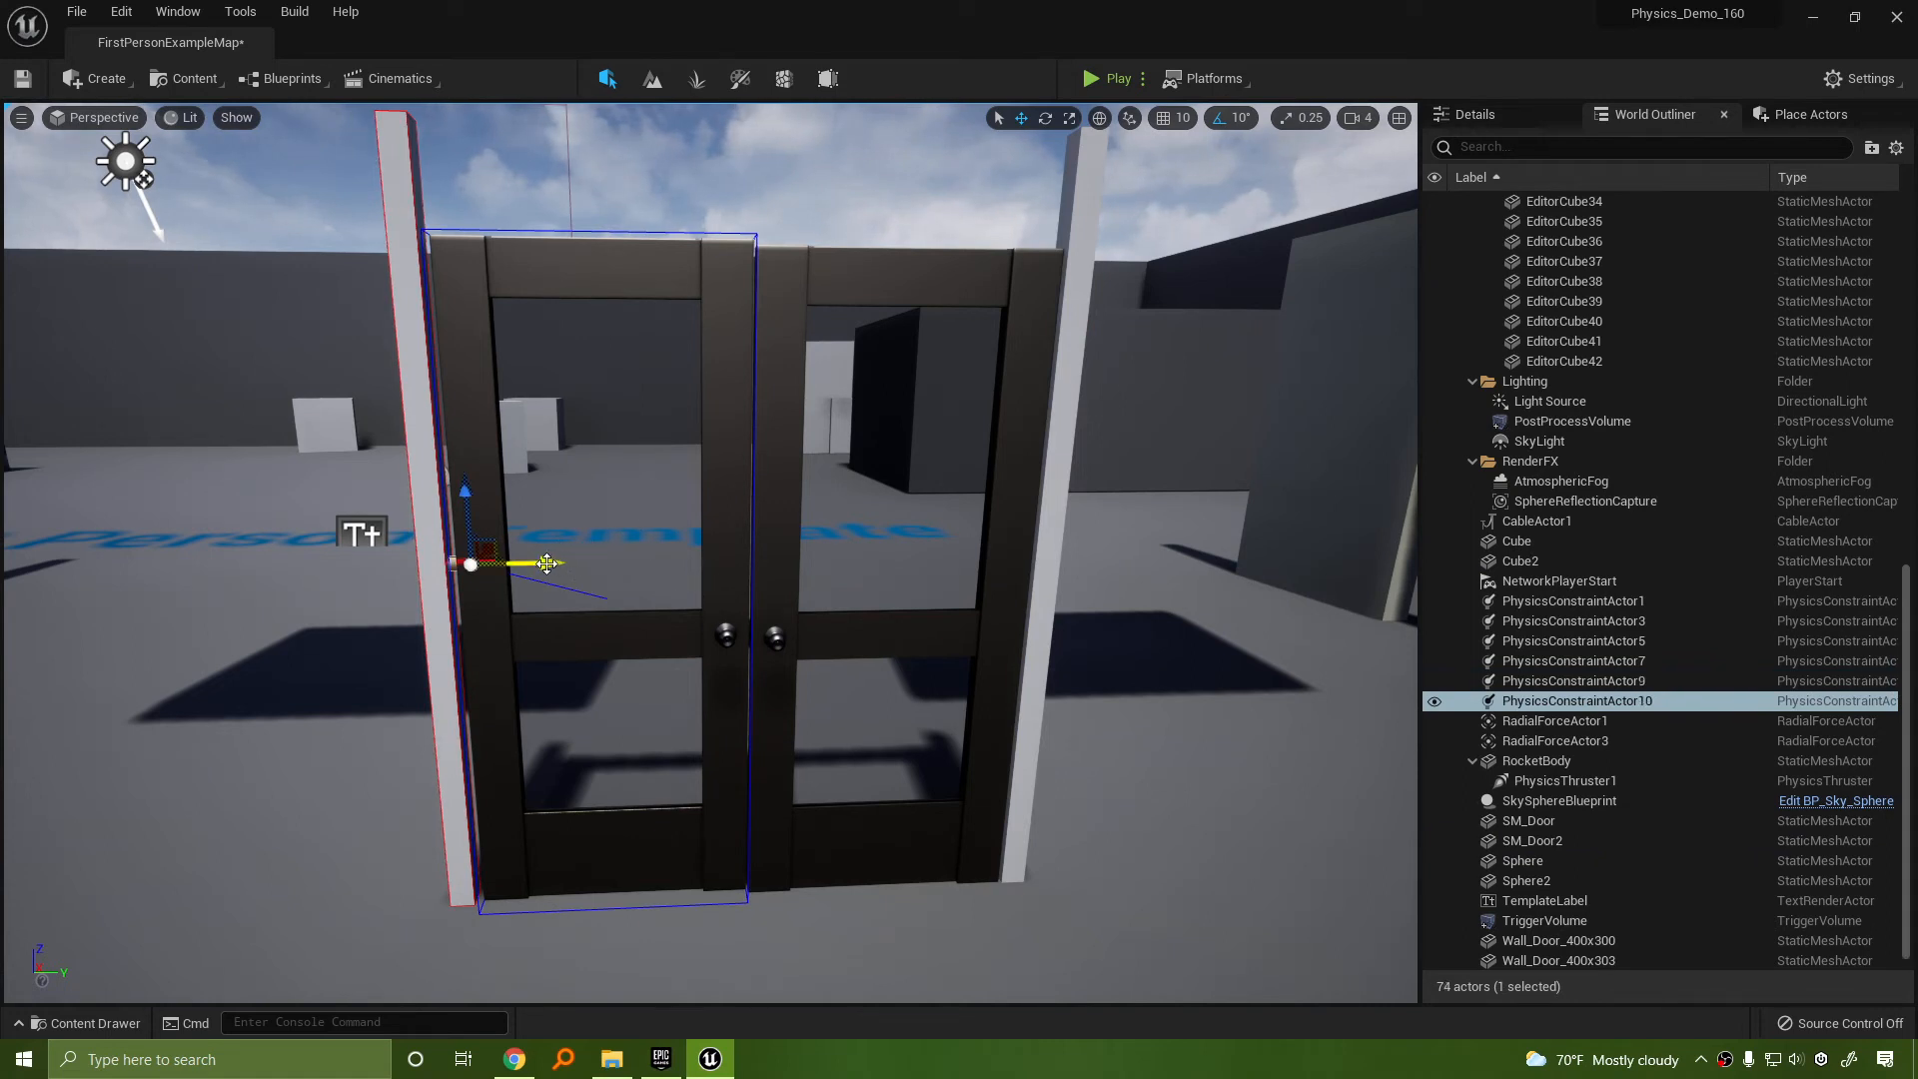
drag(665, 554, 1105, 559)
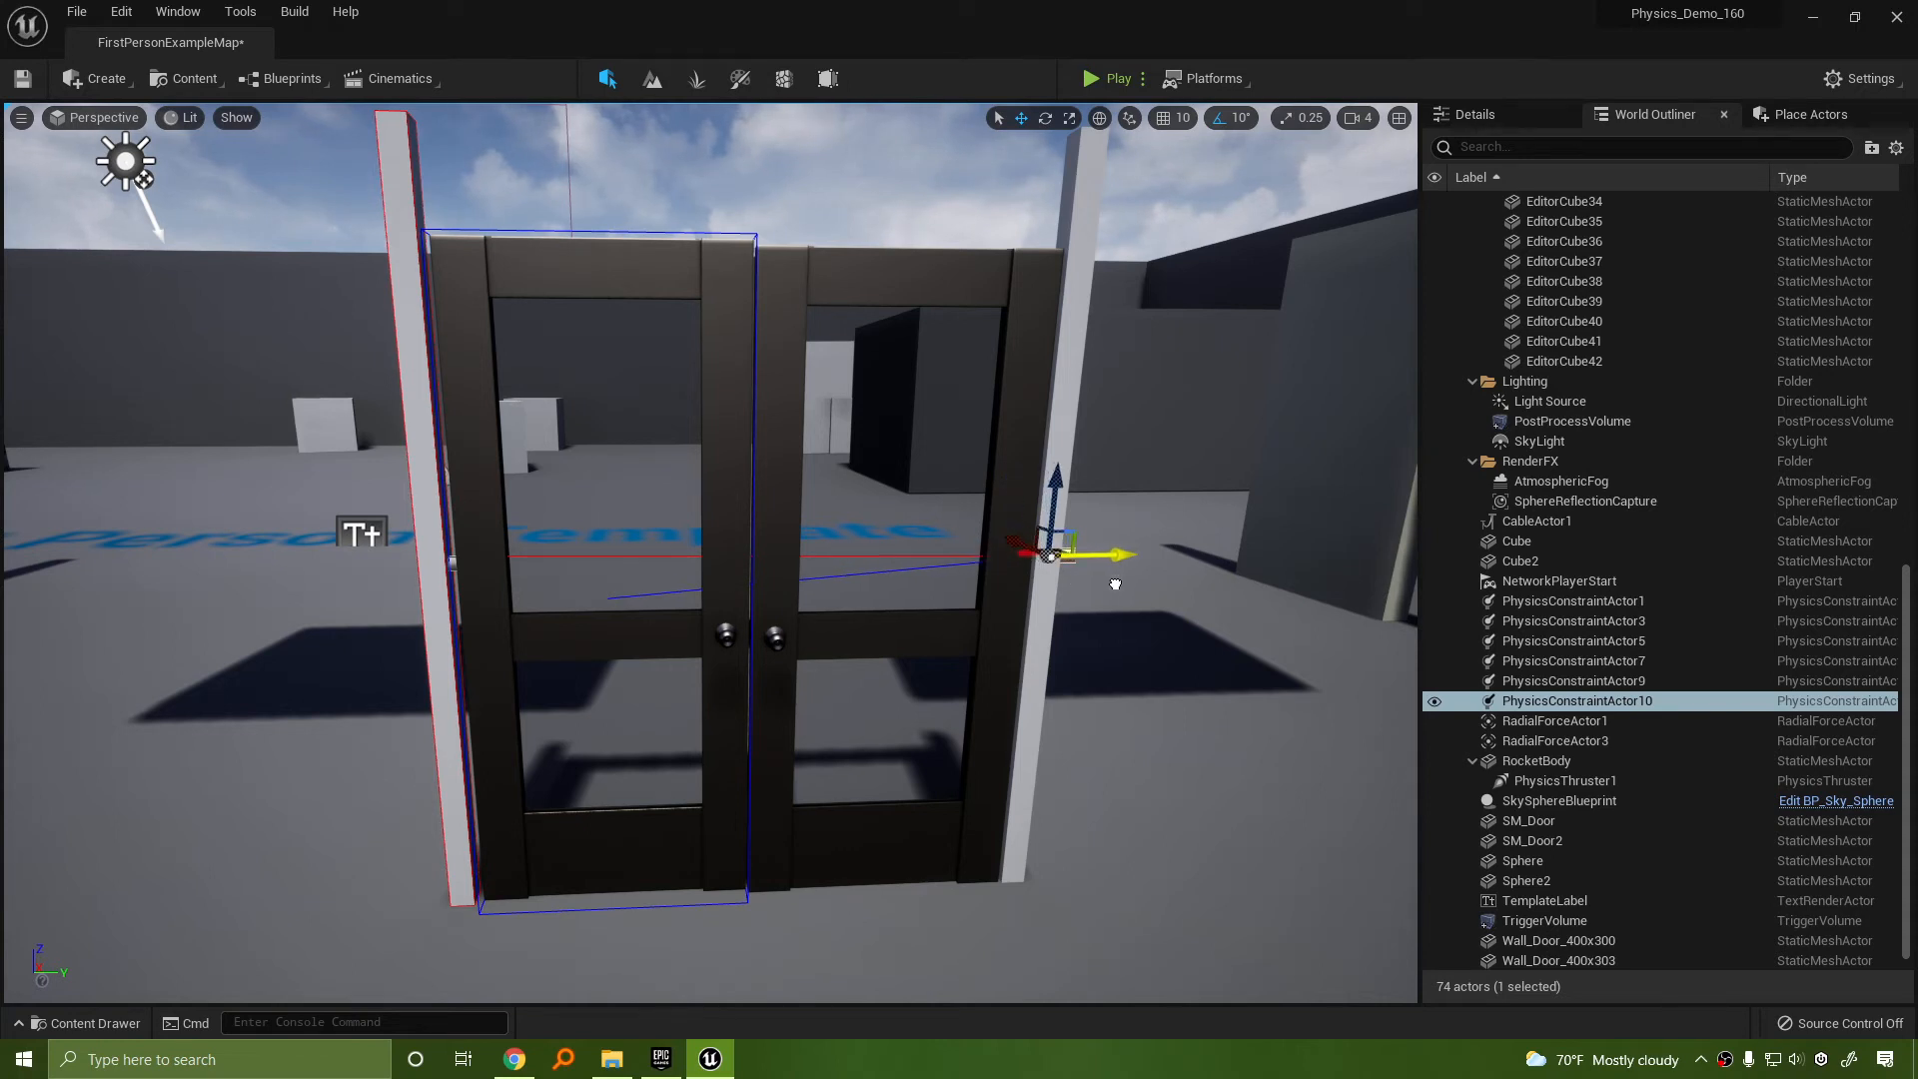
Clear the copied constraint's actors, and pick the Cube2 post as Constraint Actor 1 and SM_Door2 as Constraint Actor 2
click(1496, 113)
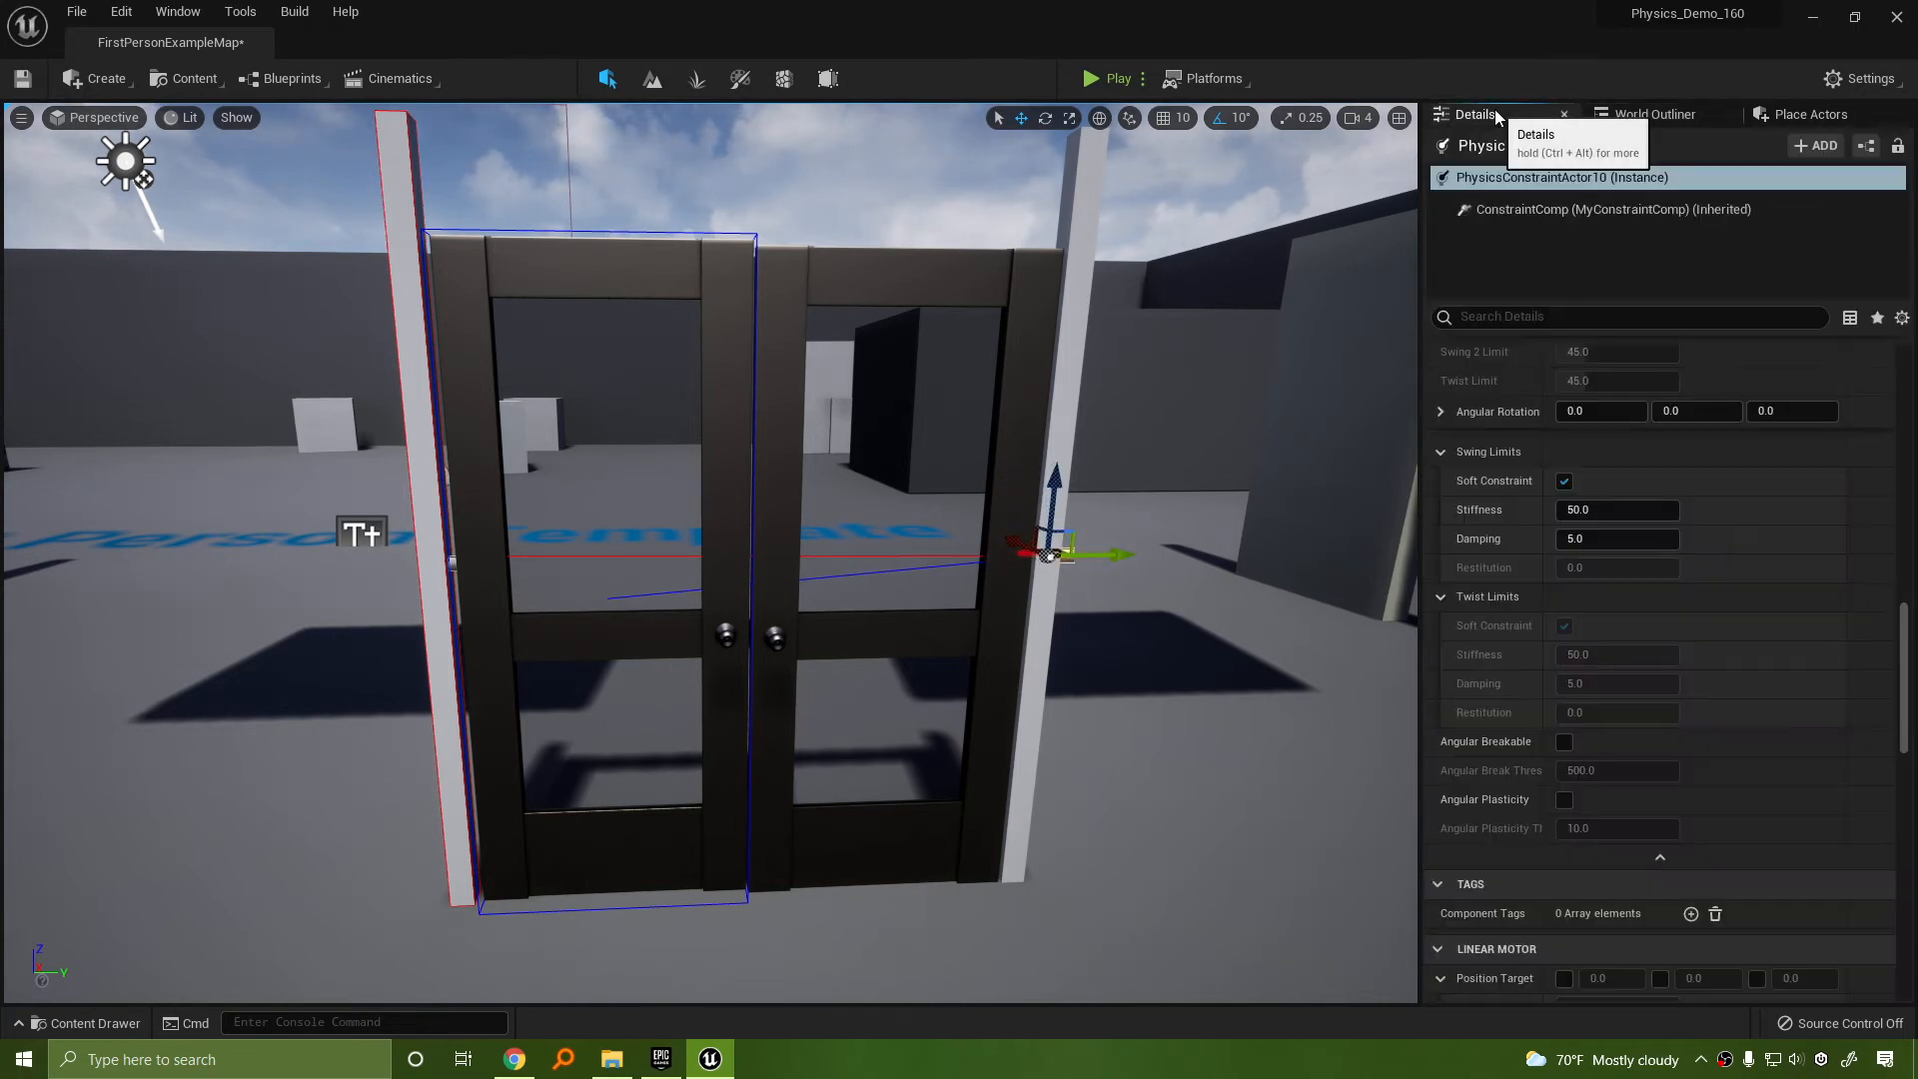
scroll(1901, 443, down, 1)
scroll(1901, 443, up, 5)
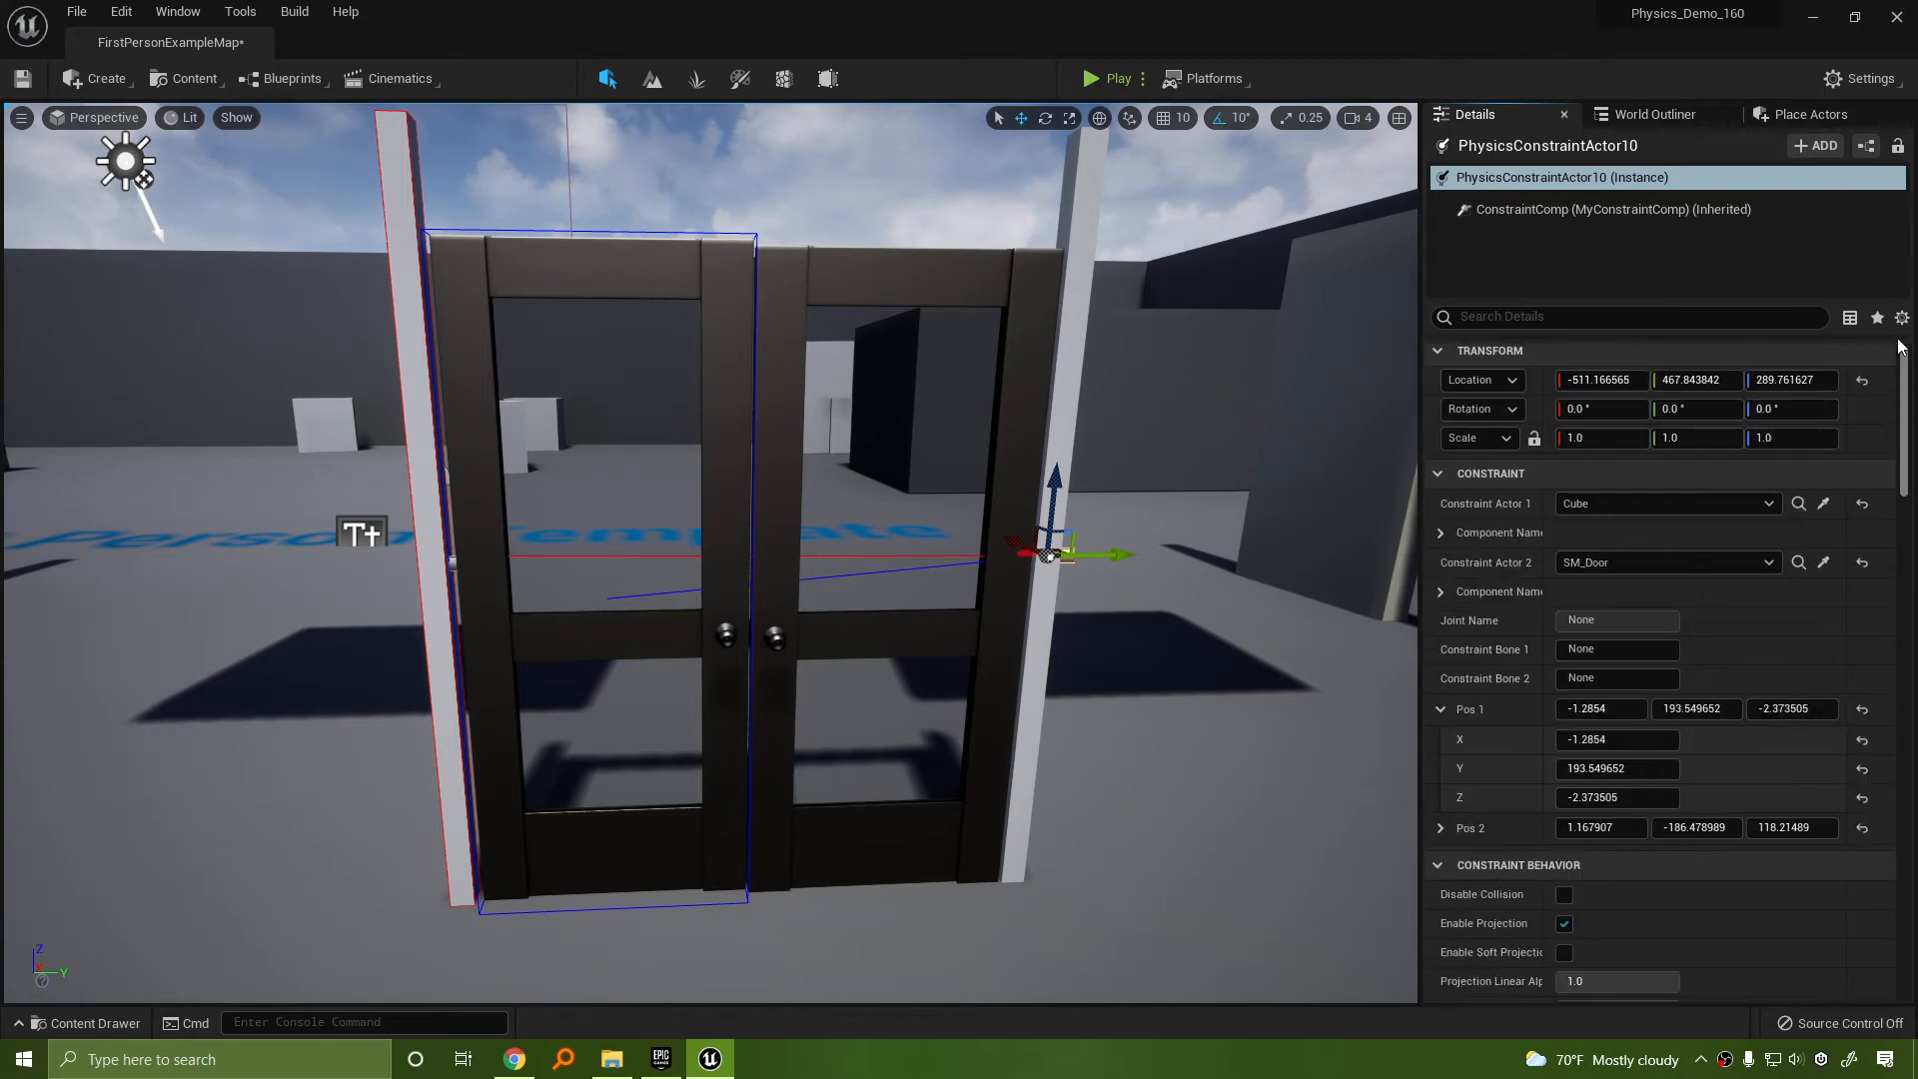
click(1863, 511)
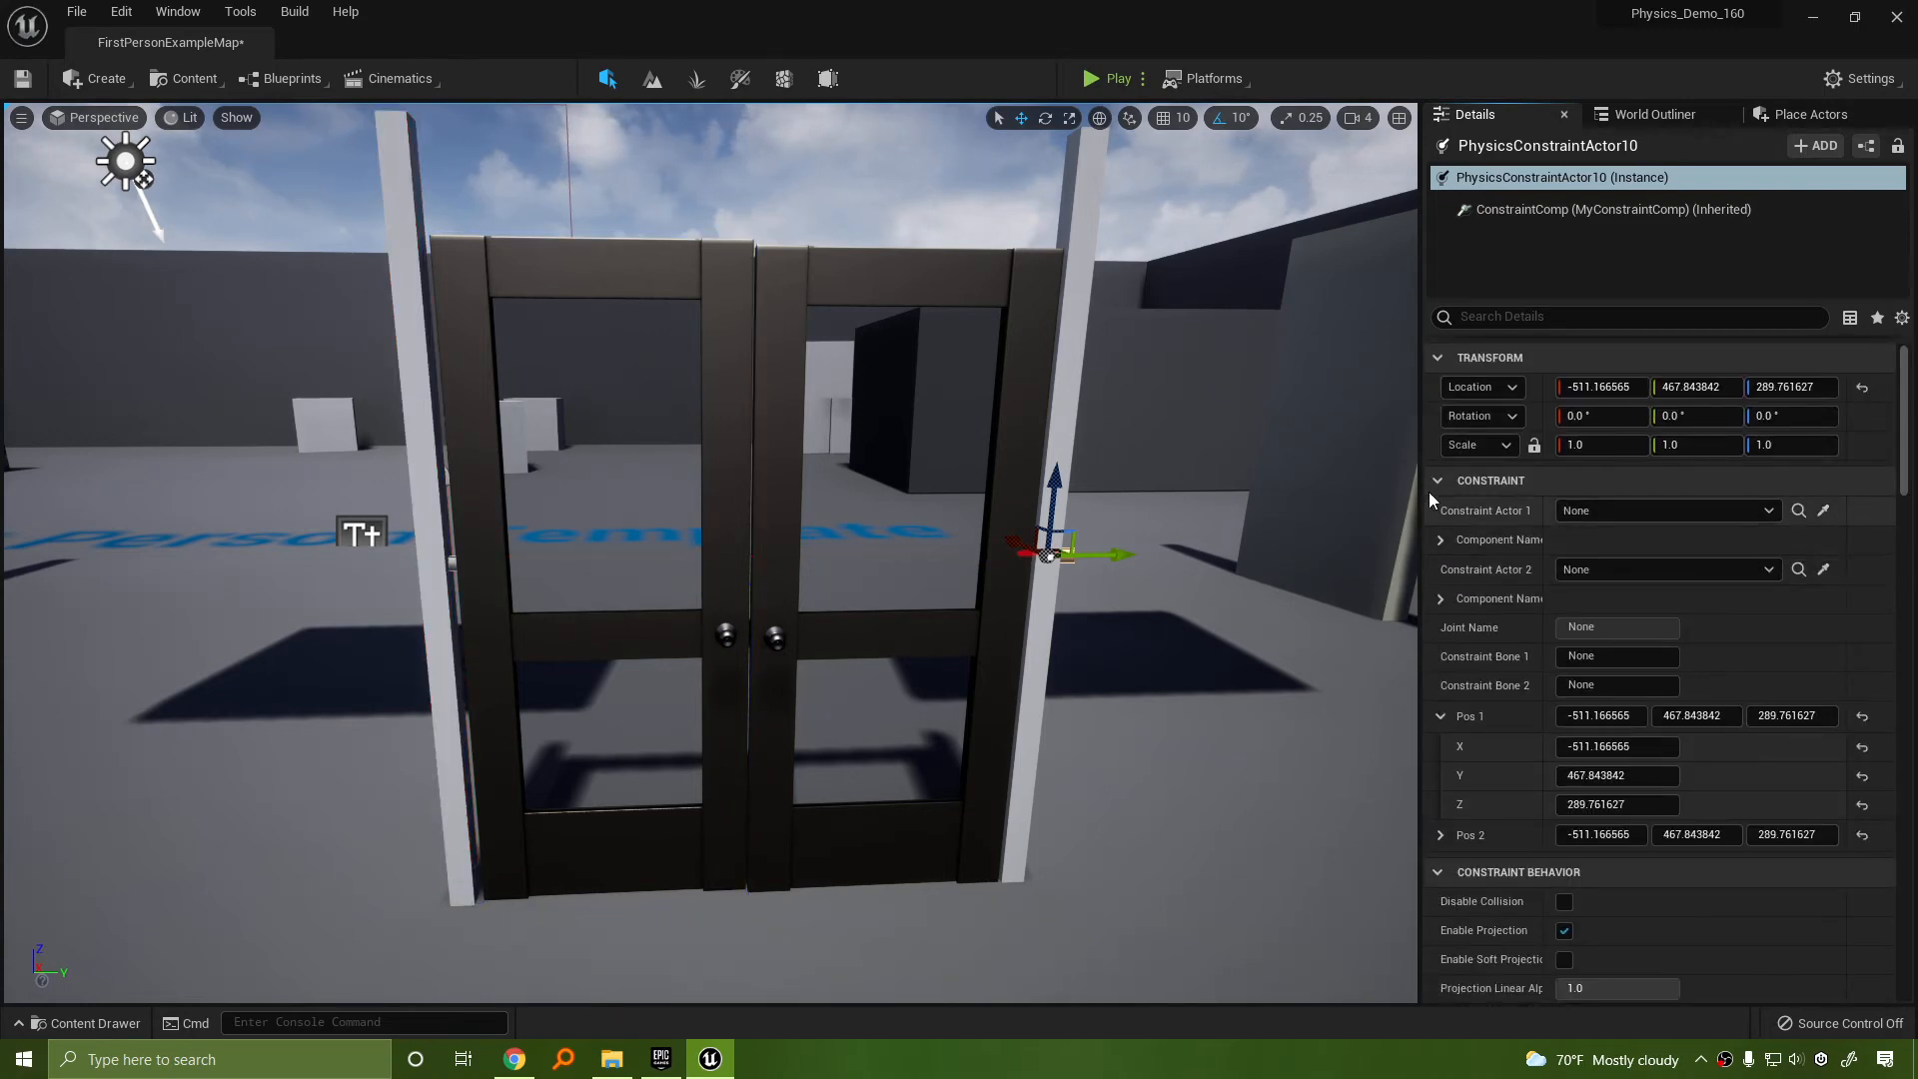
click(1824, 511)
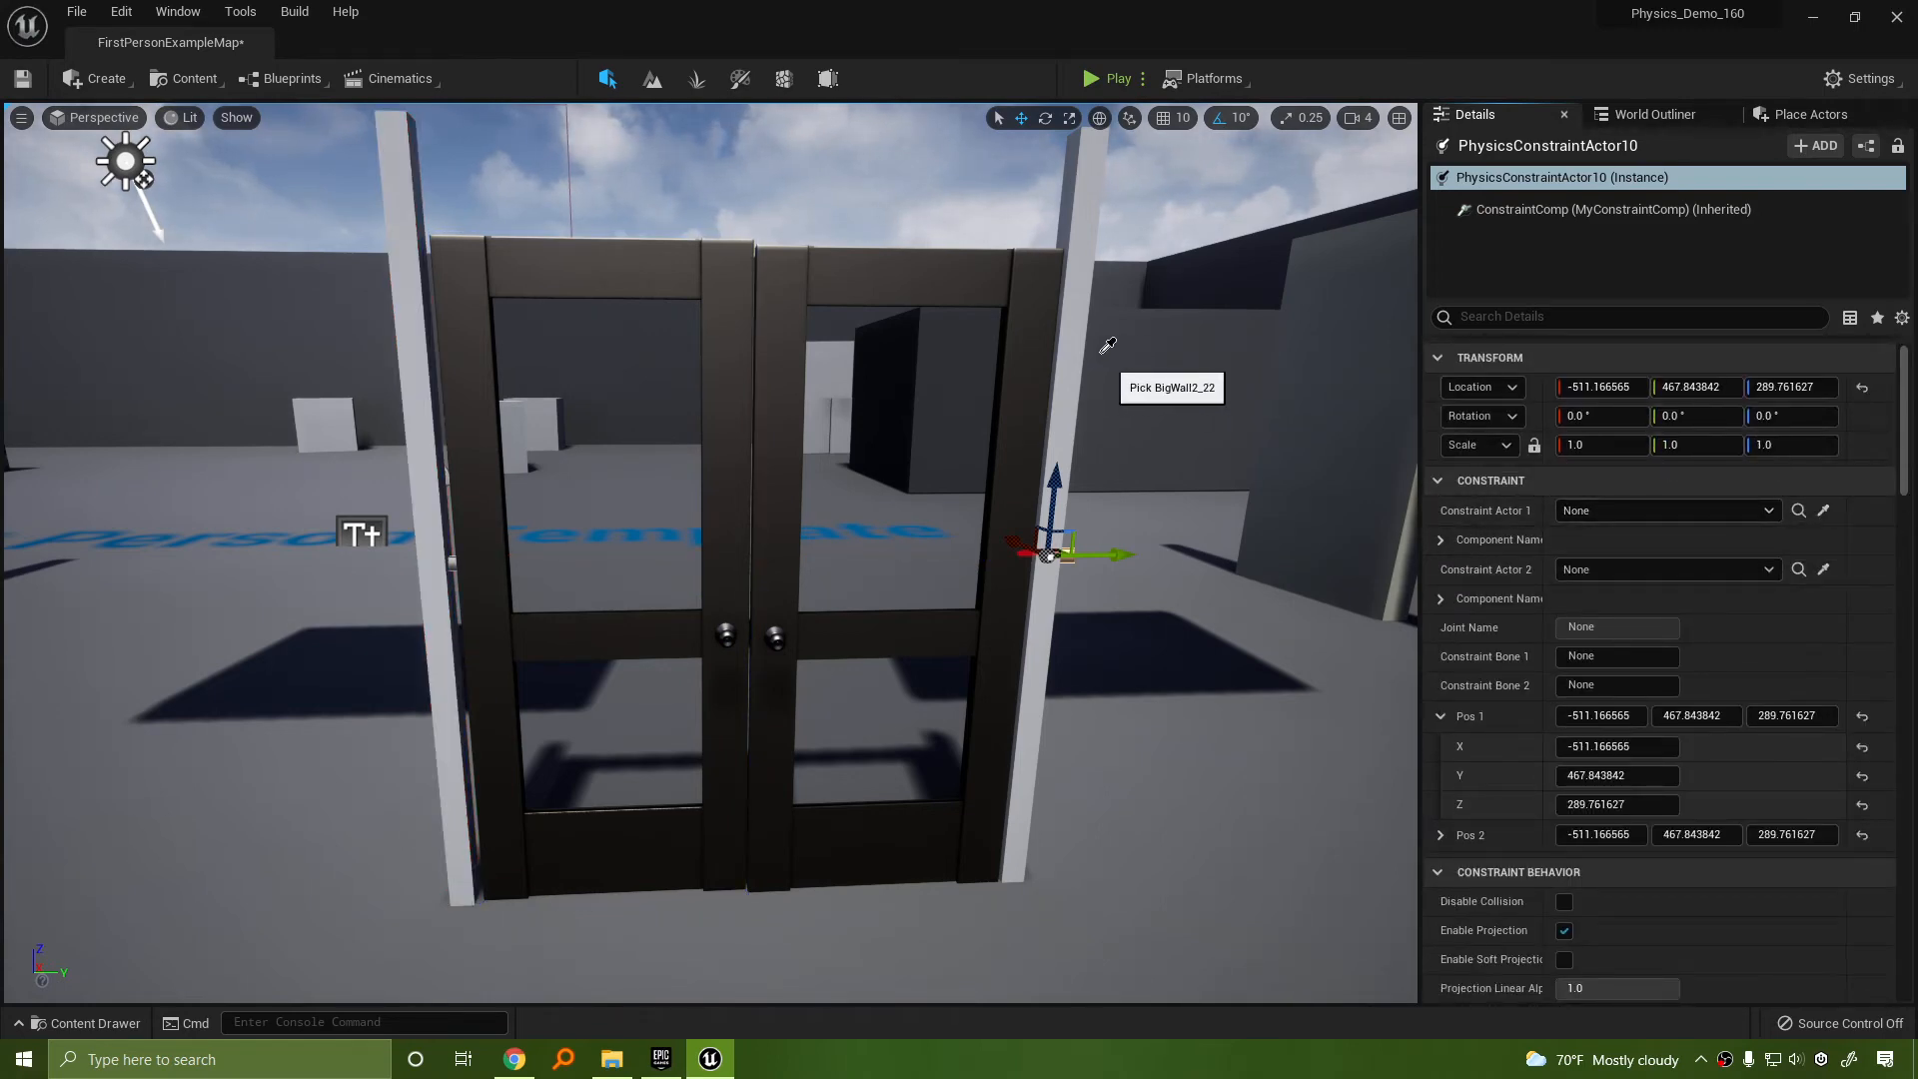
click(1083, 334)
click(1823, 570)
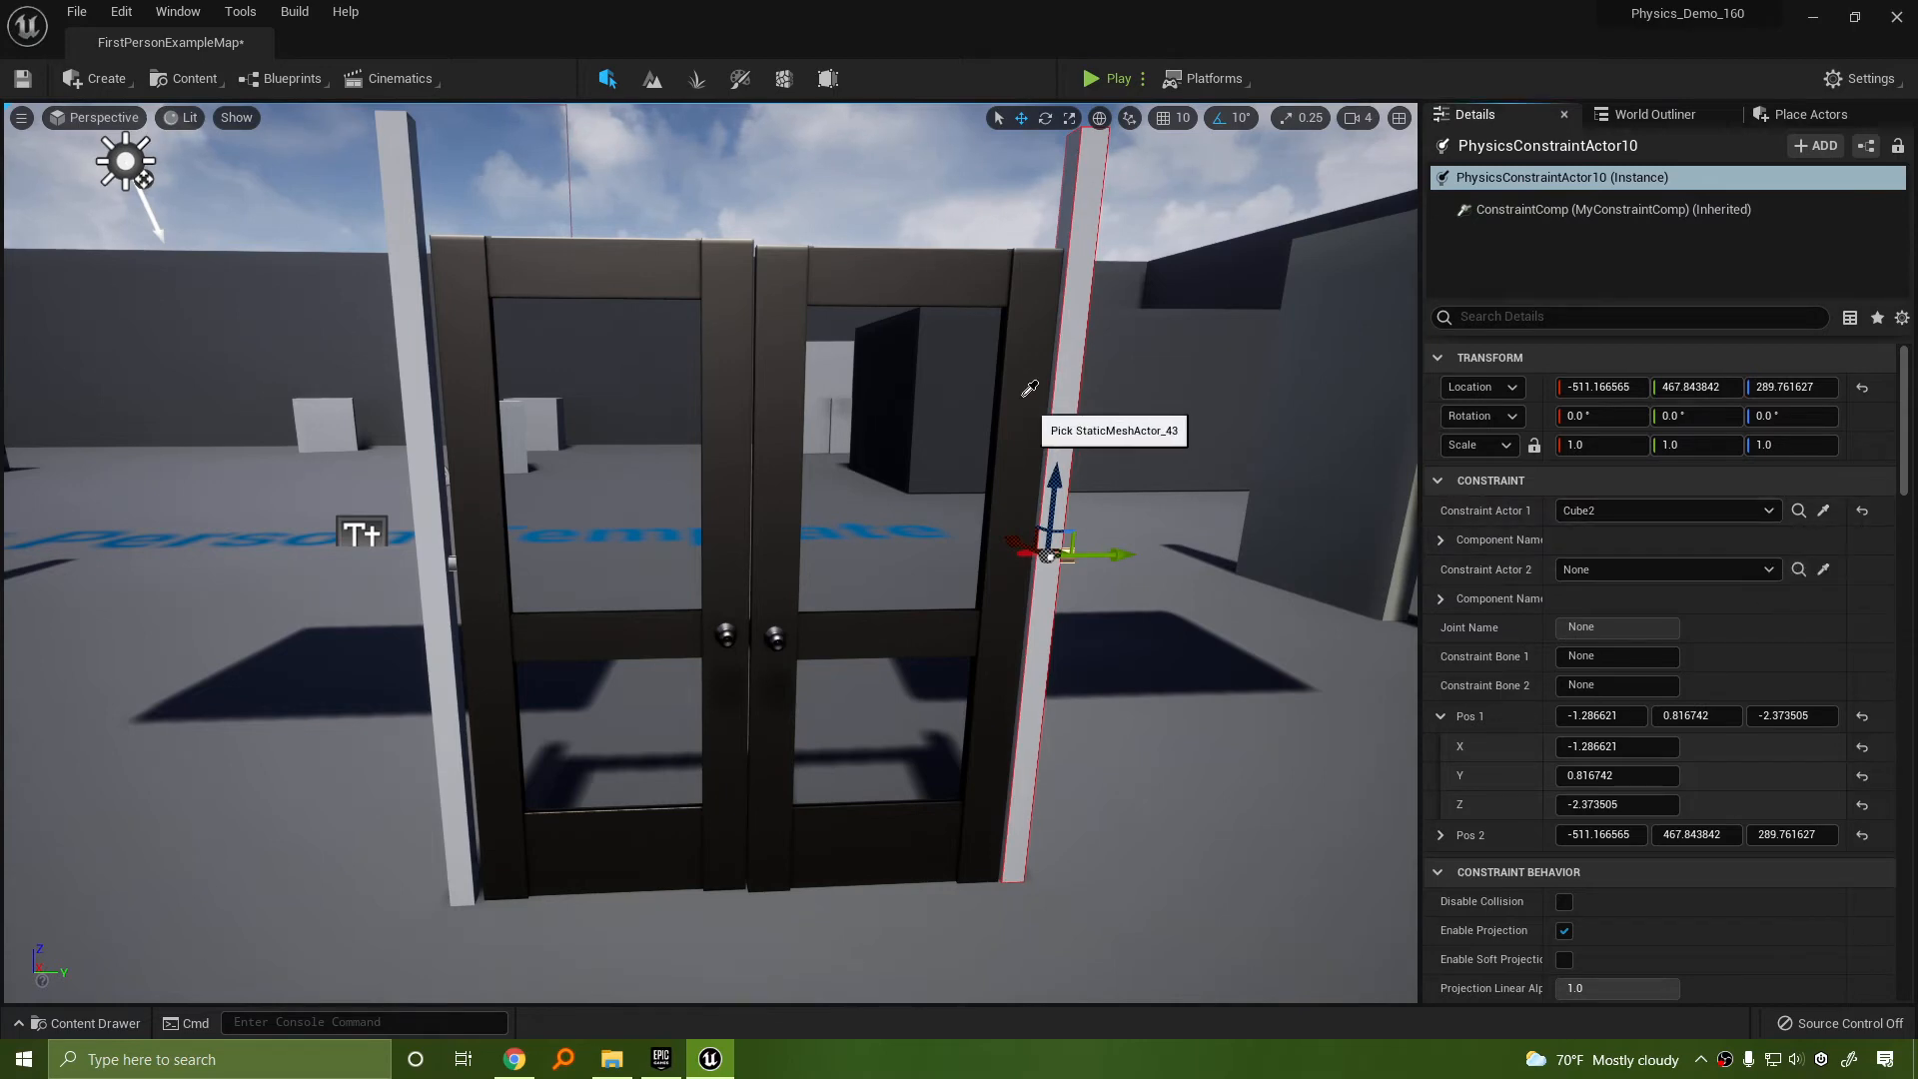
click(1012, 385)
Run a short play test, walking into the double doors to check that both leaves swing on their hinges
click(1108, 78)
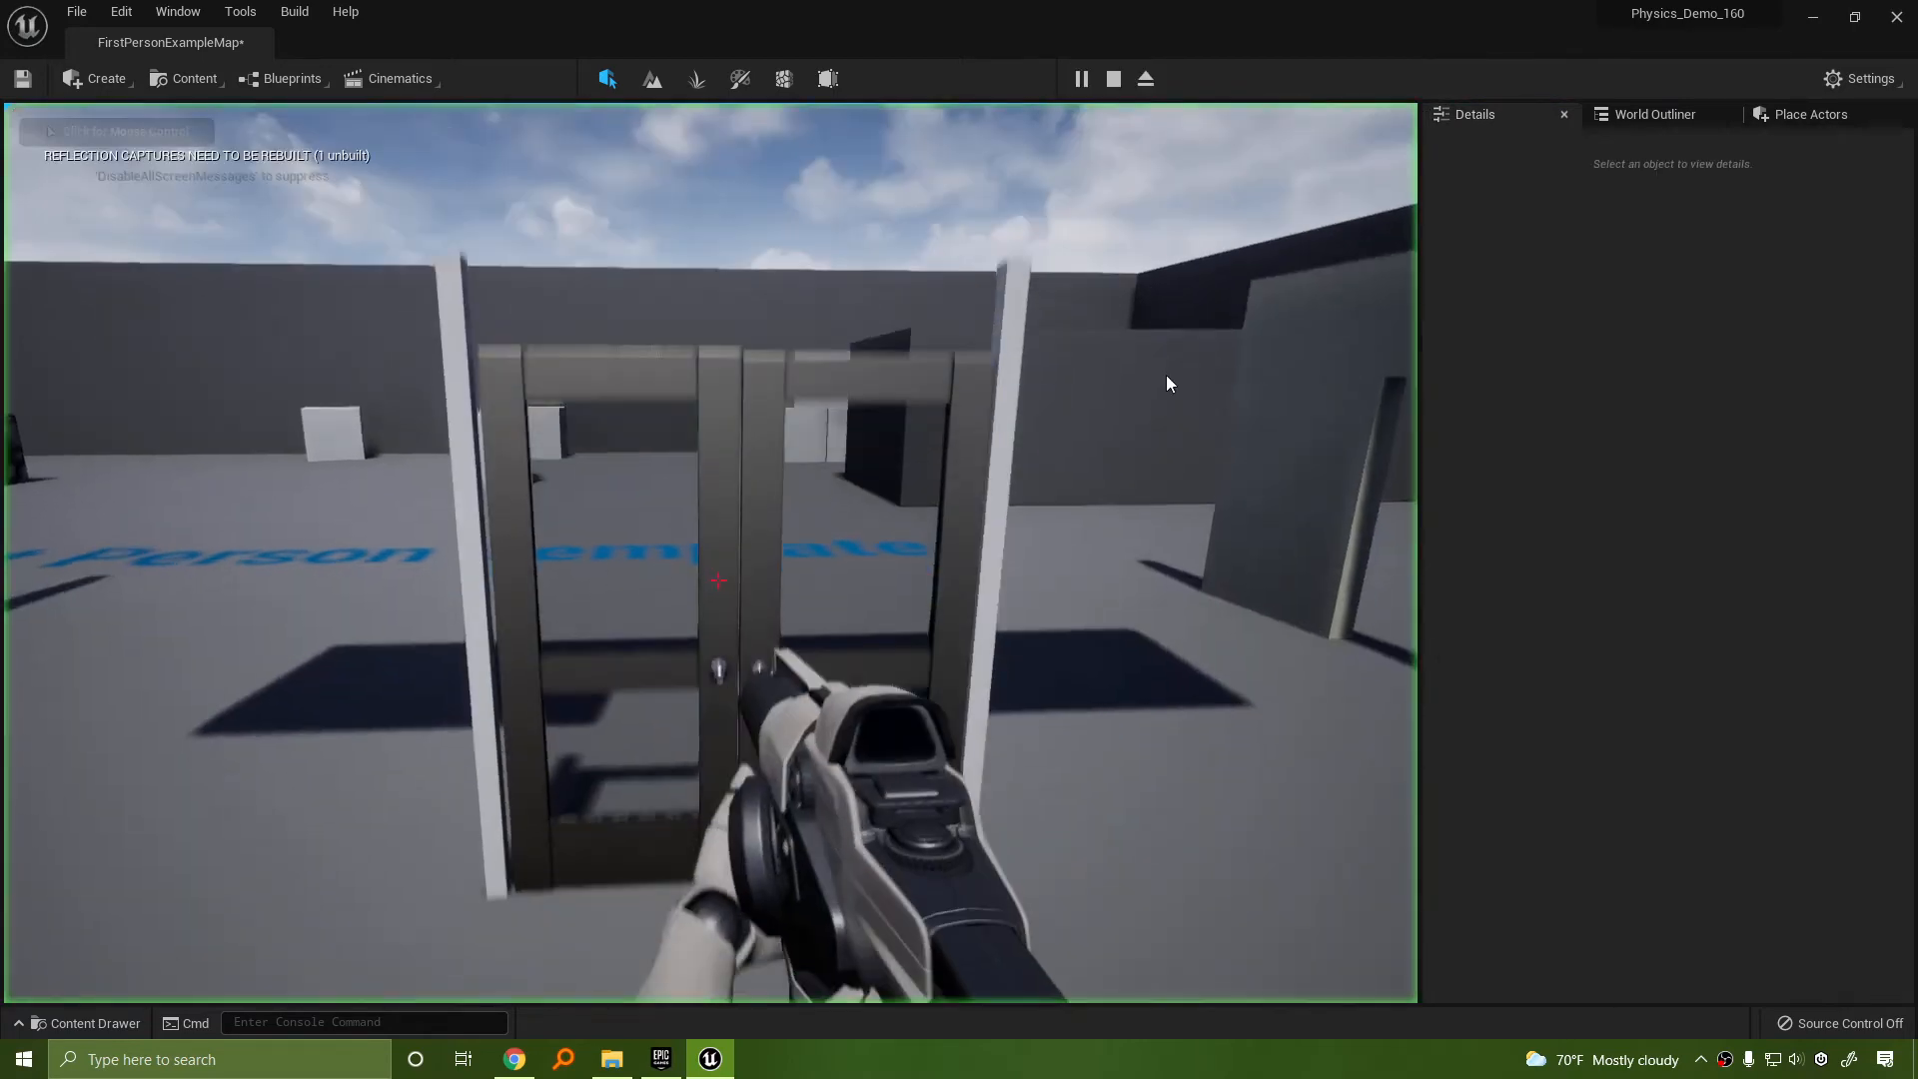
key(w)
key(d)
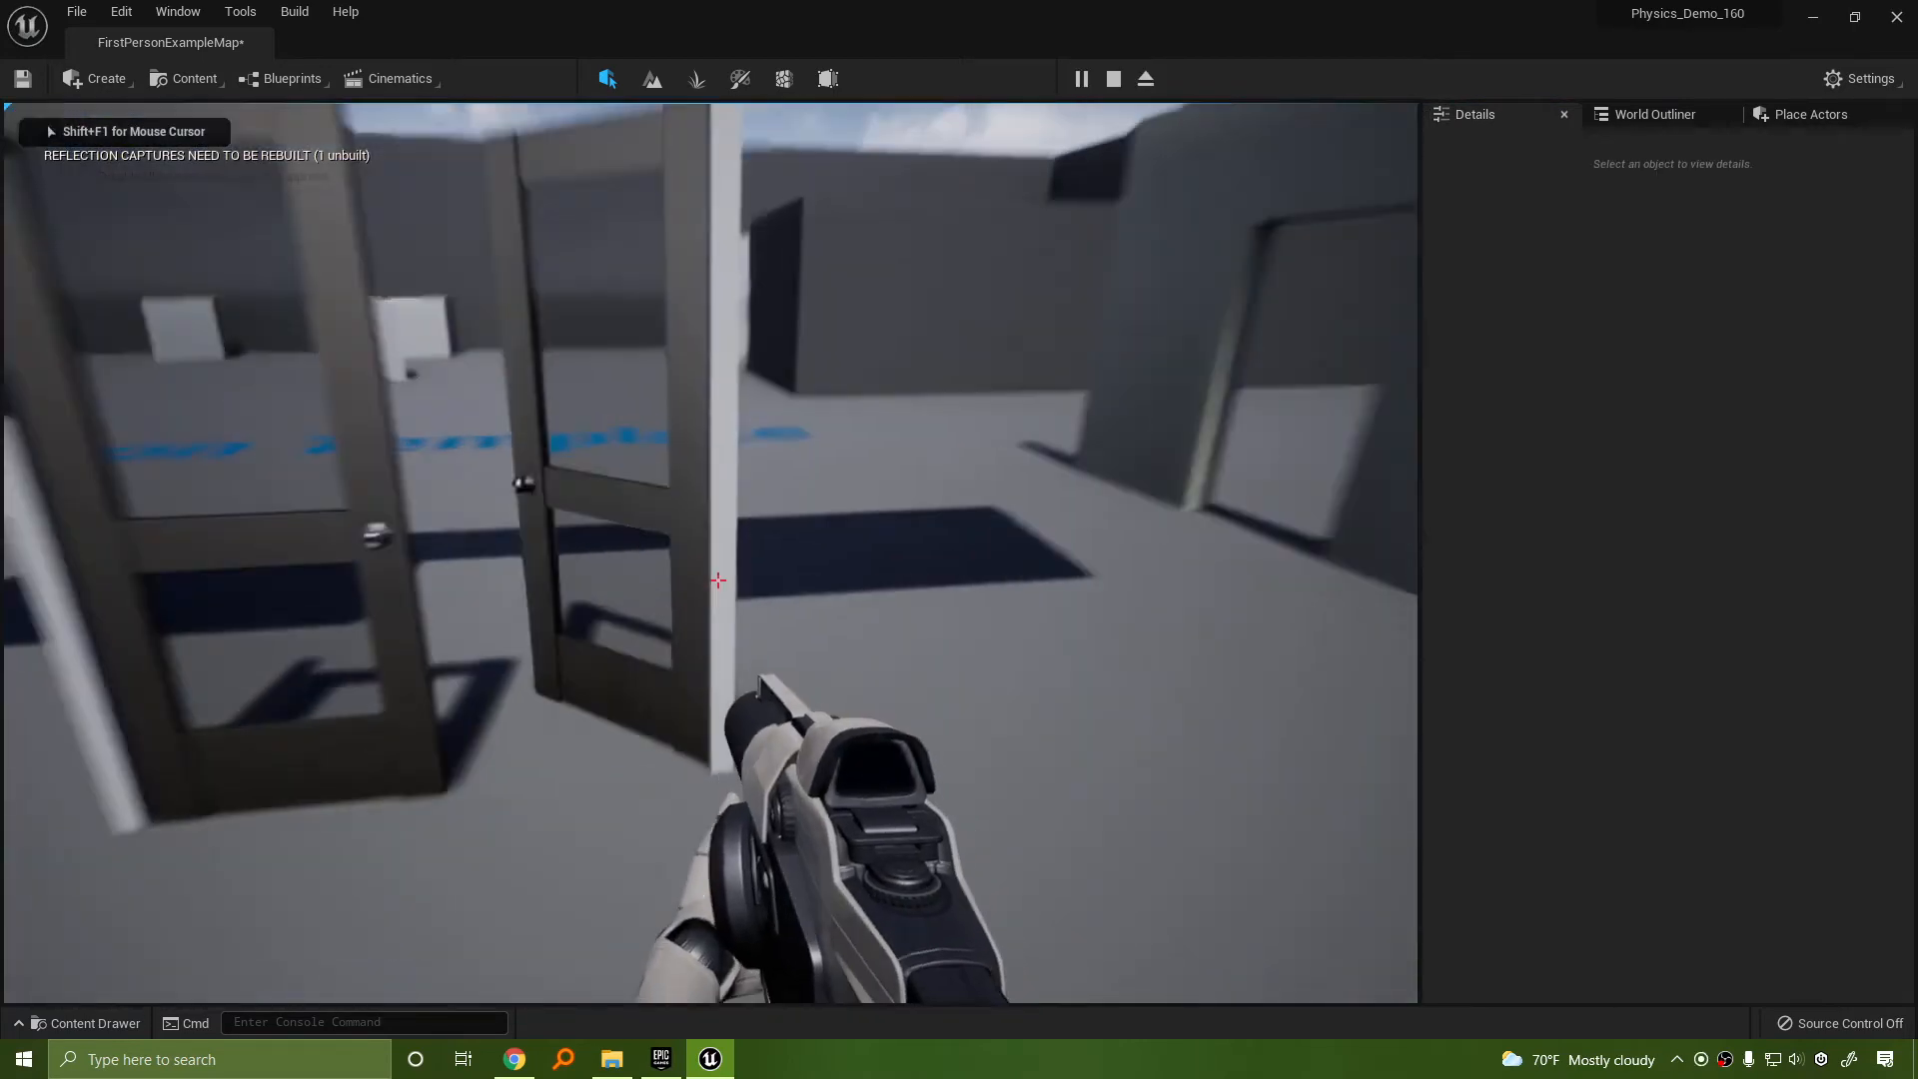
key(w)
key(s)
key(Escape)
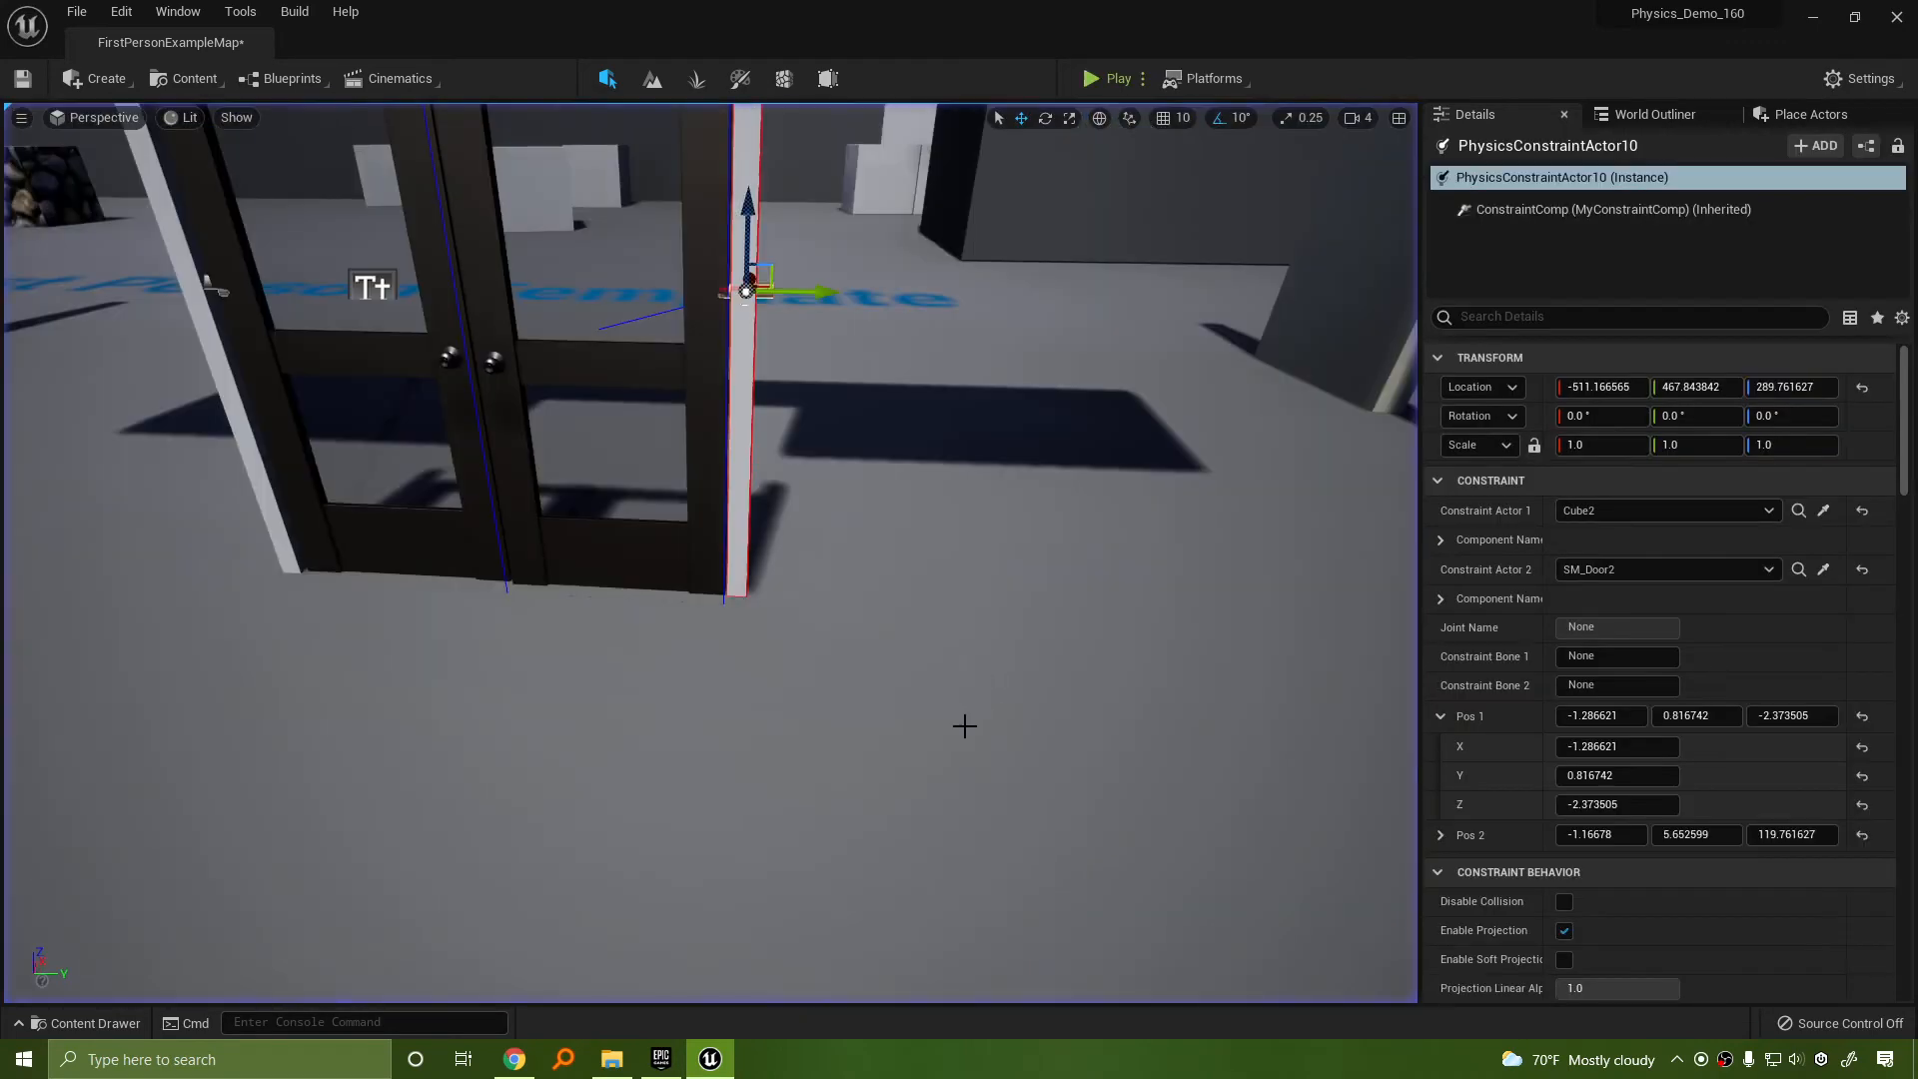
Raise the SM_Door2 leaf slightly along Z to about 171.76
right_drag(767, 610, 708, 522)
click(800, 264)
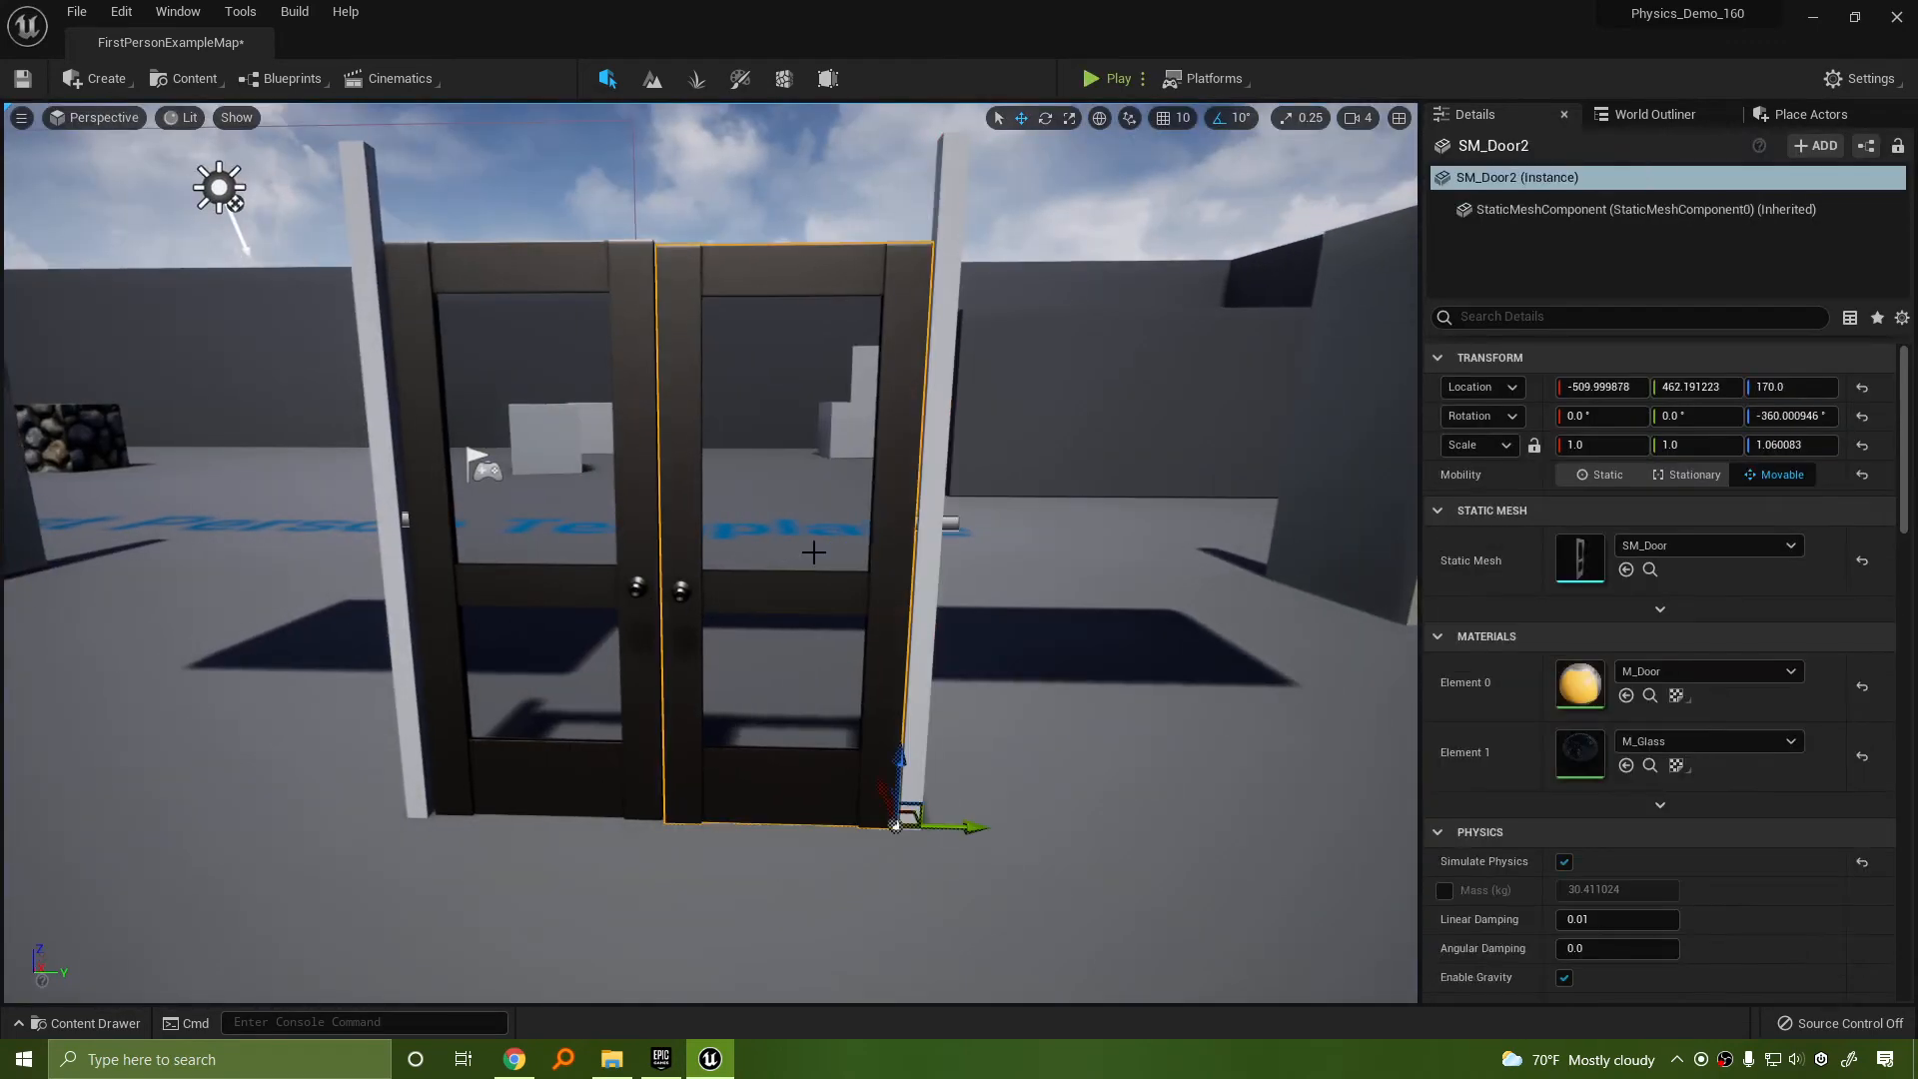
drag(896, 756, 896, 751)
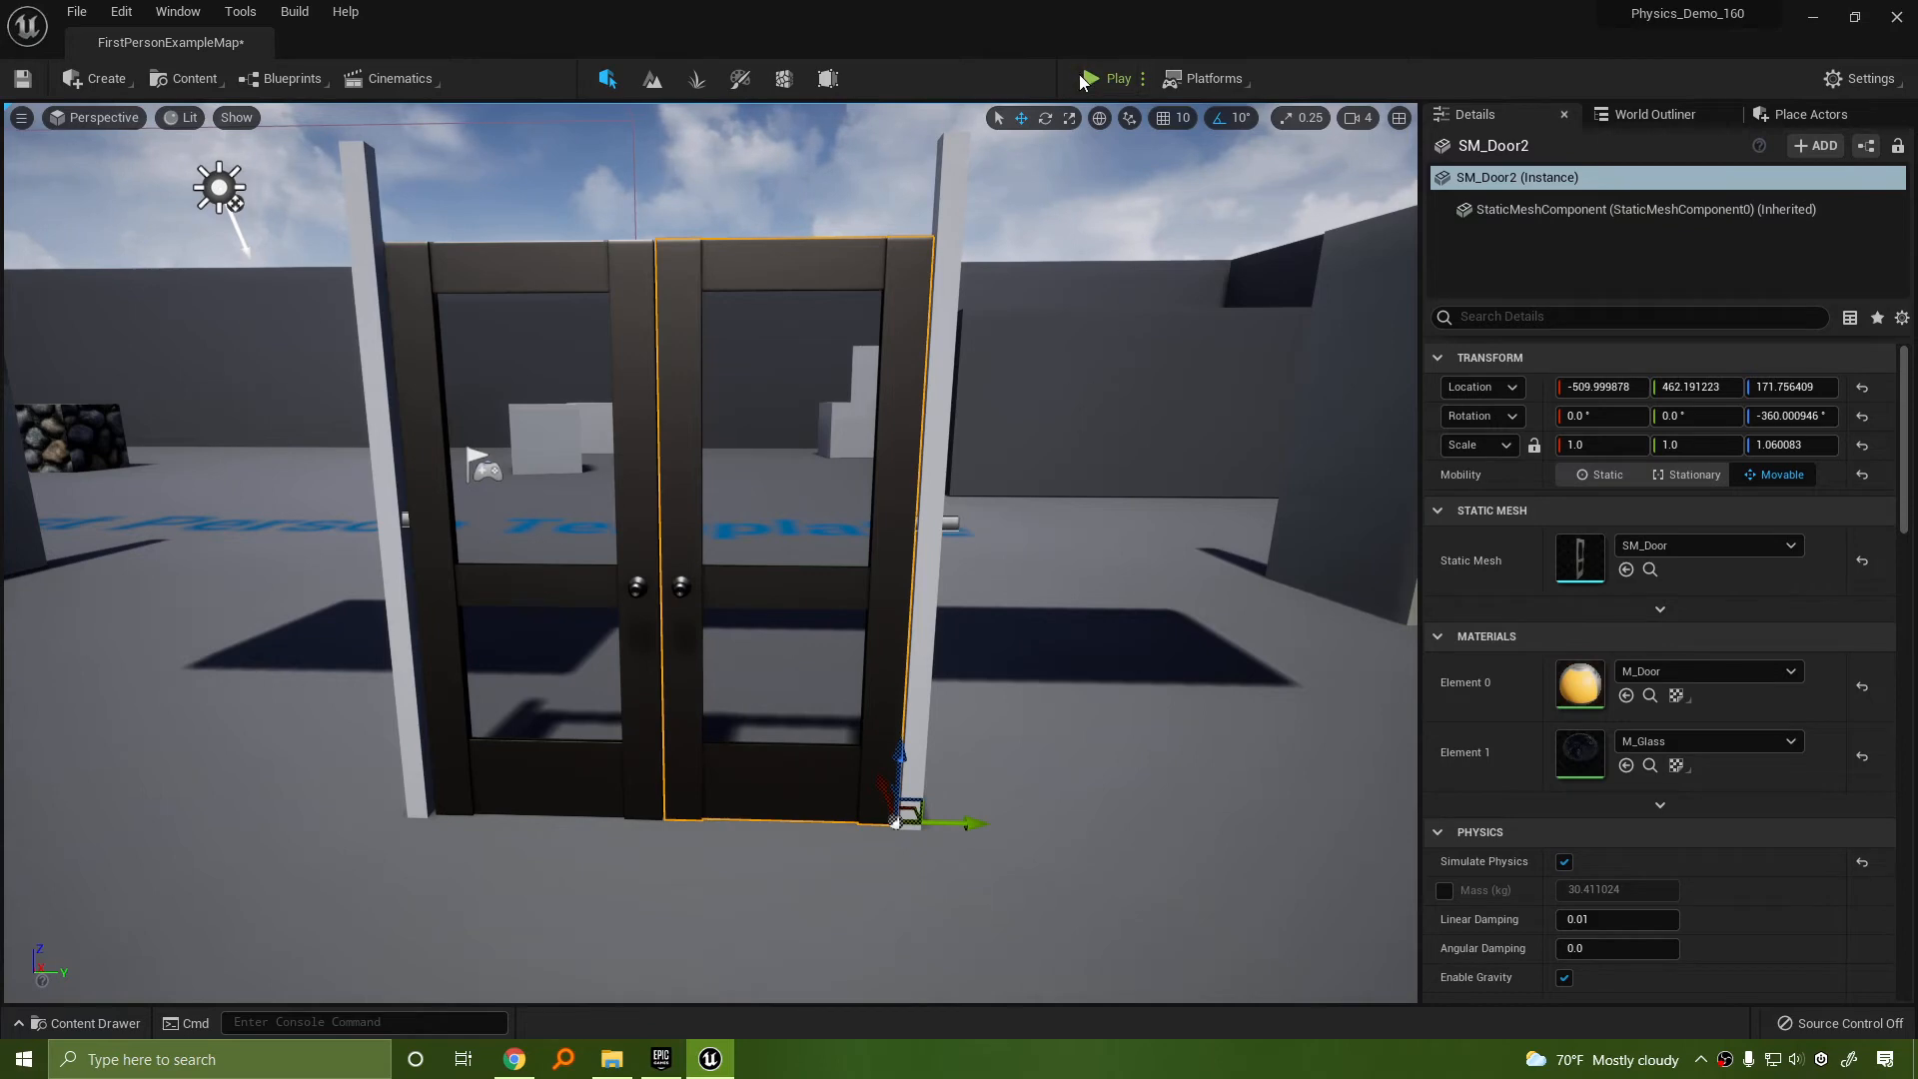
Play the level, walk through the double doors and fire at them to test their swing, and stop the play session
click(1090, 79)
key(w)
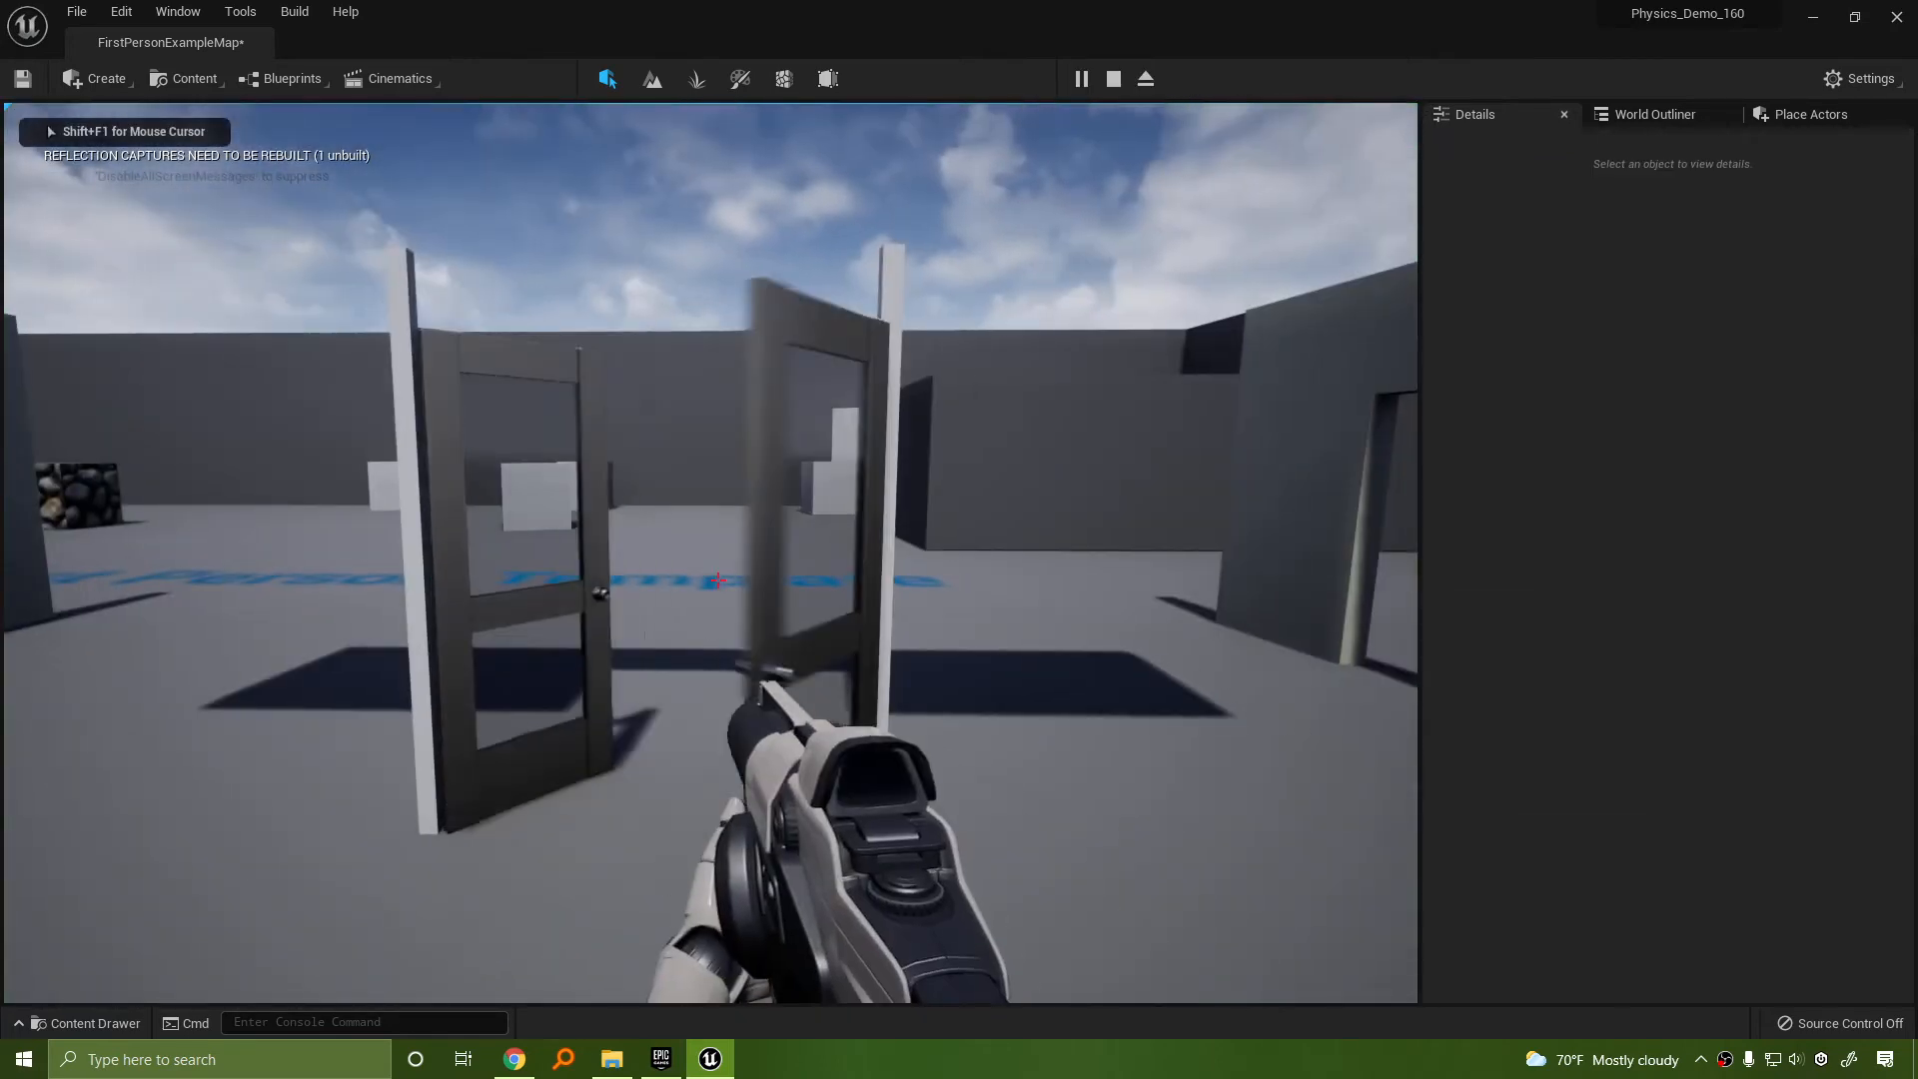
key(s)
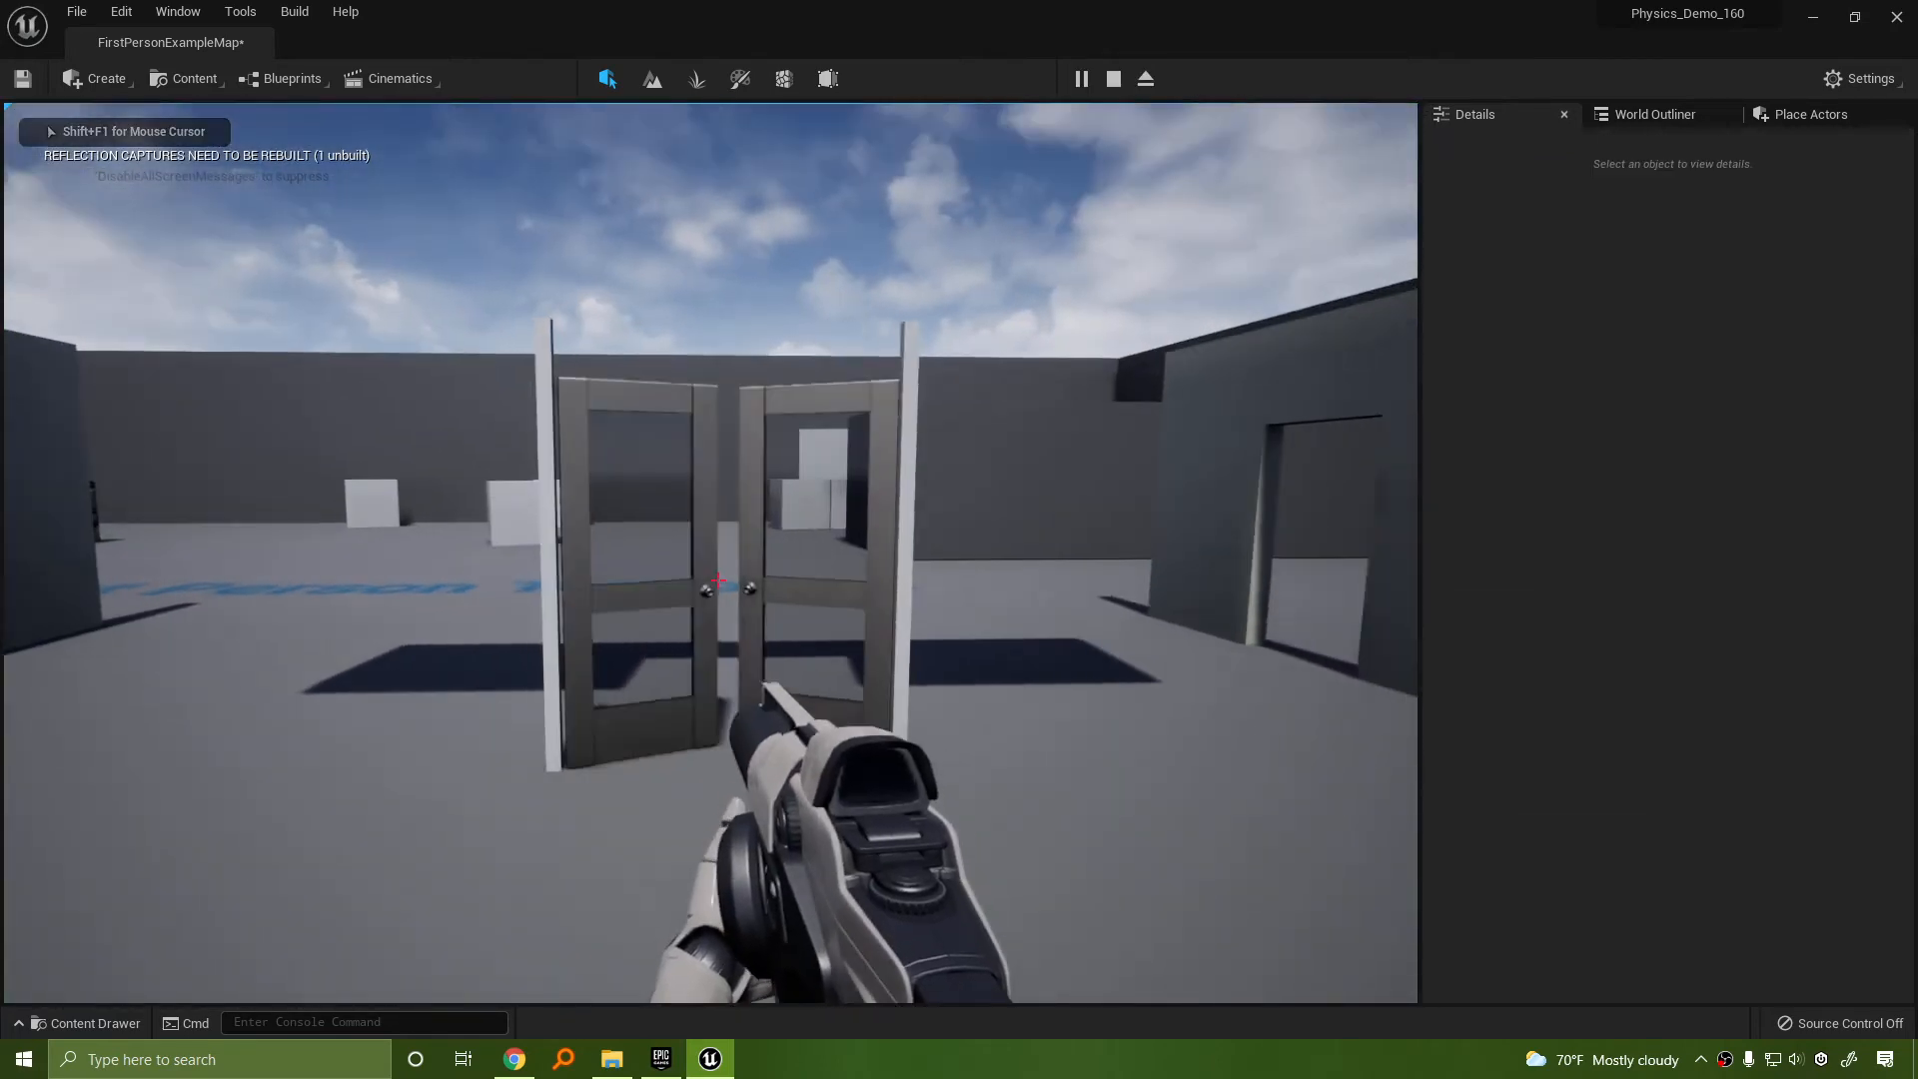
key(w)
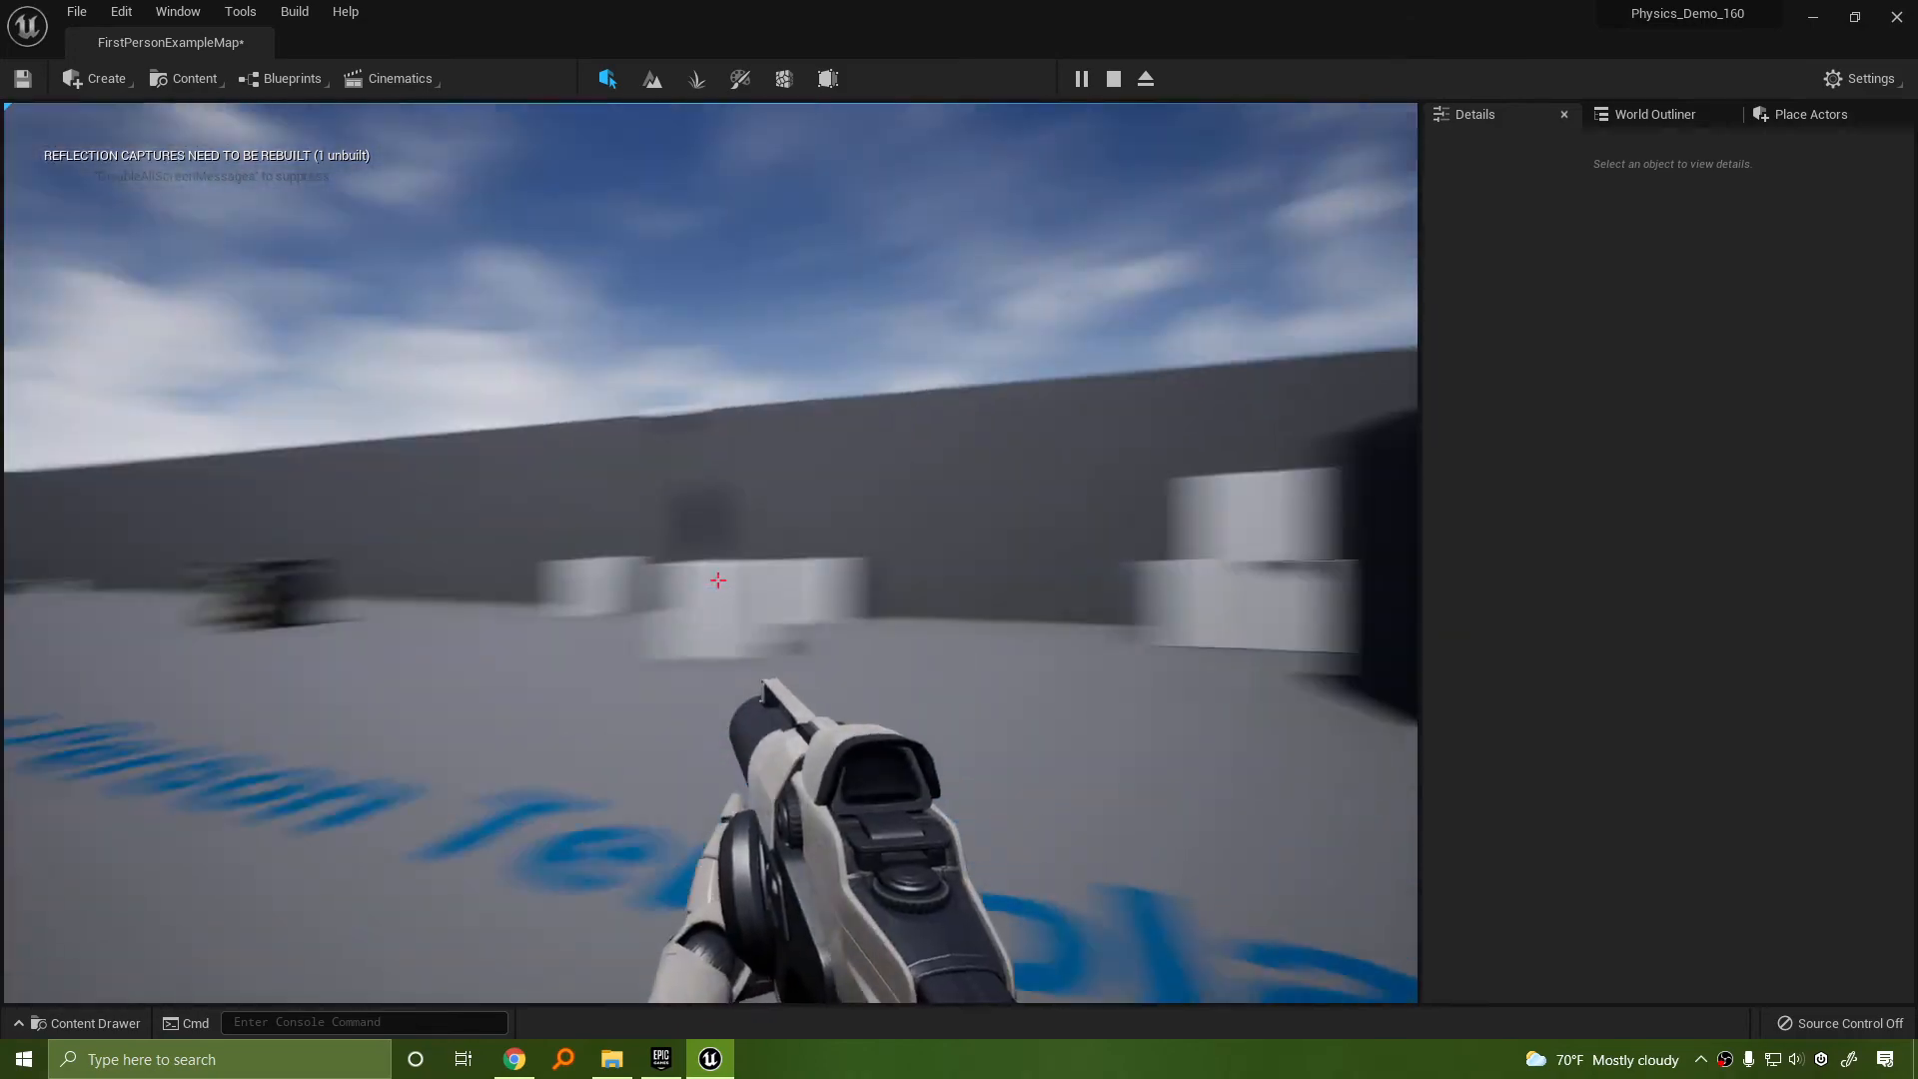
click(719, 580)
click(719, 579)
click(718, 580)
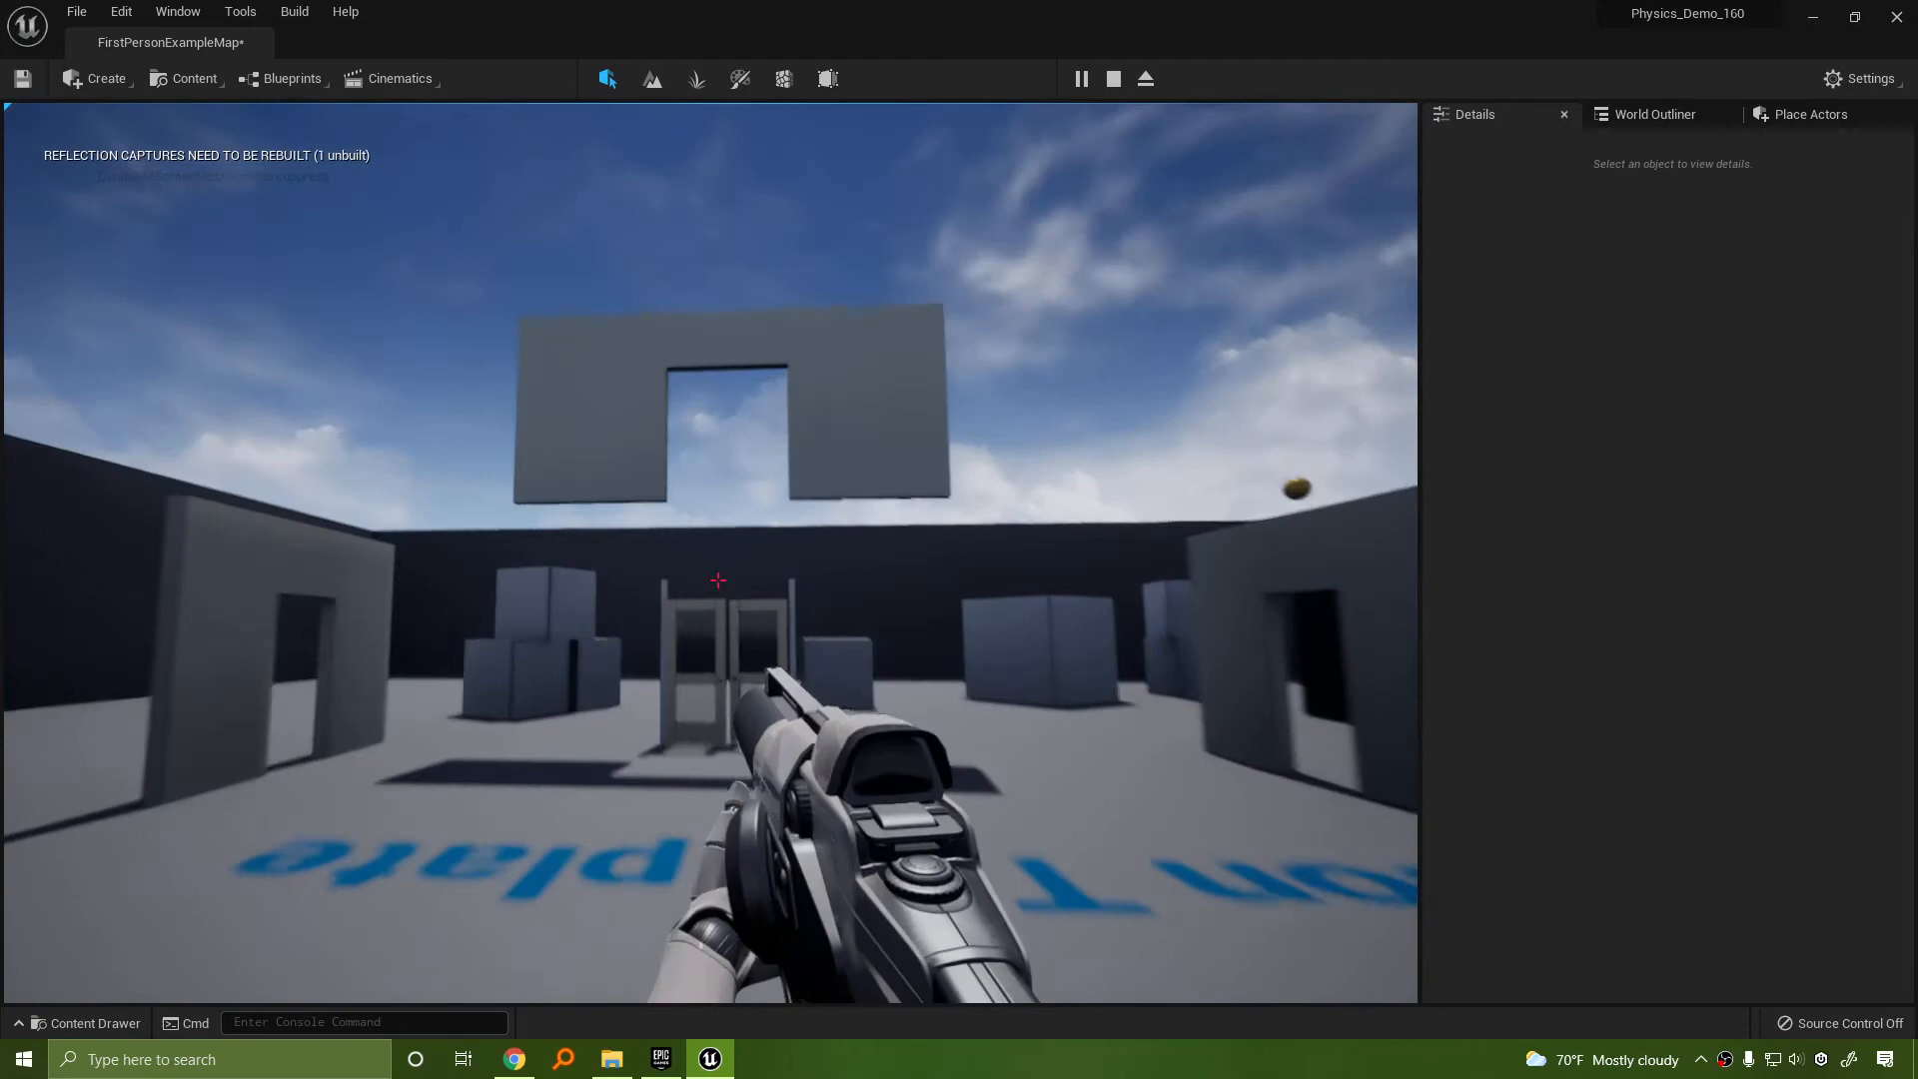
click(719, 579)
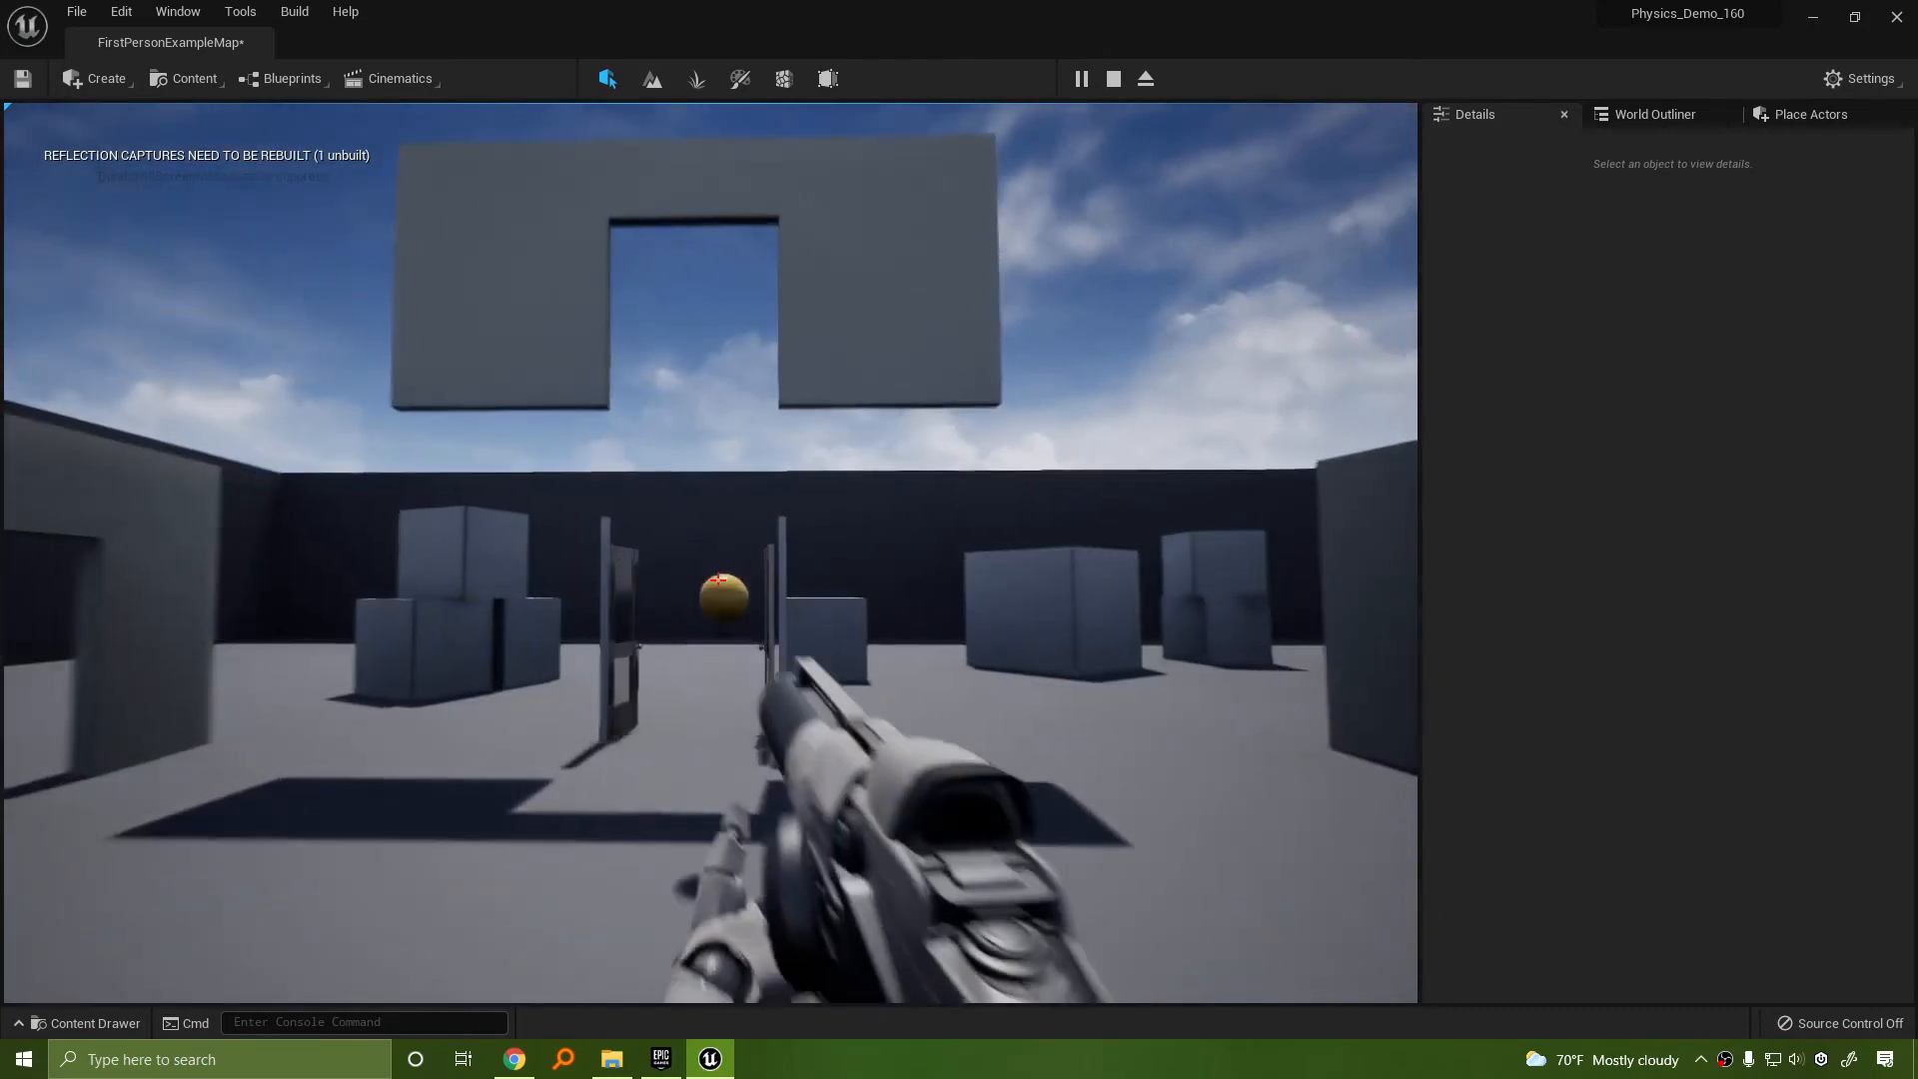
key(w)
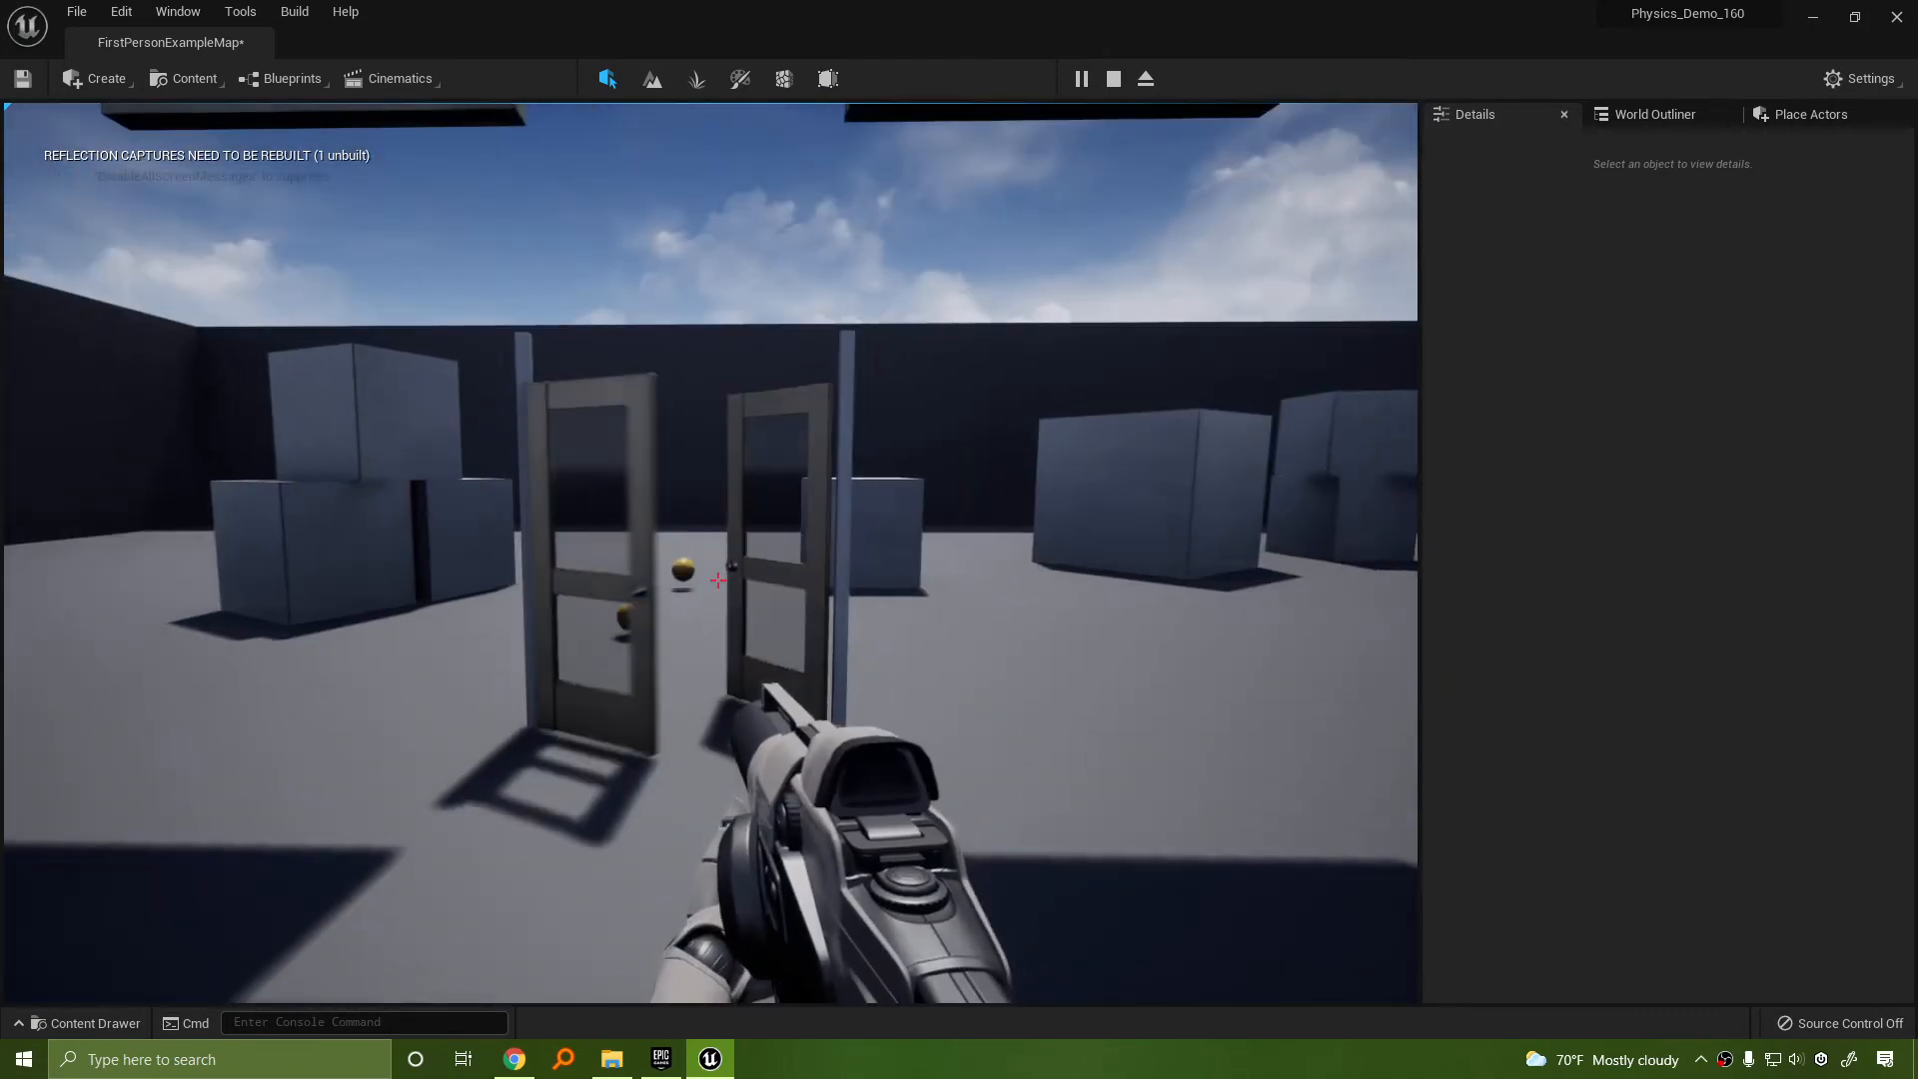
key(w)
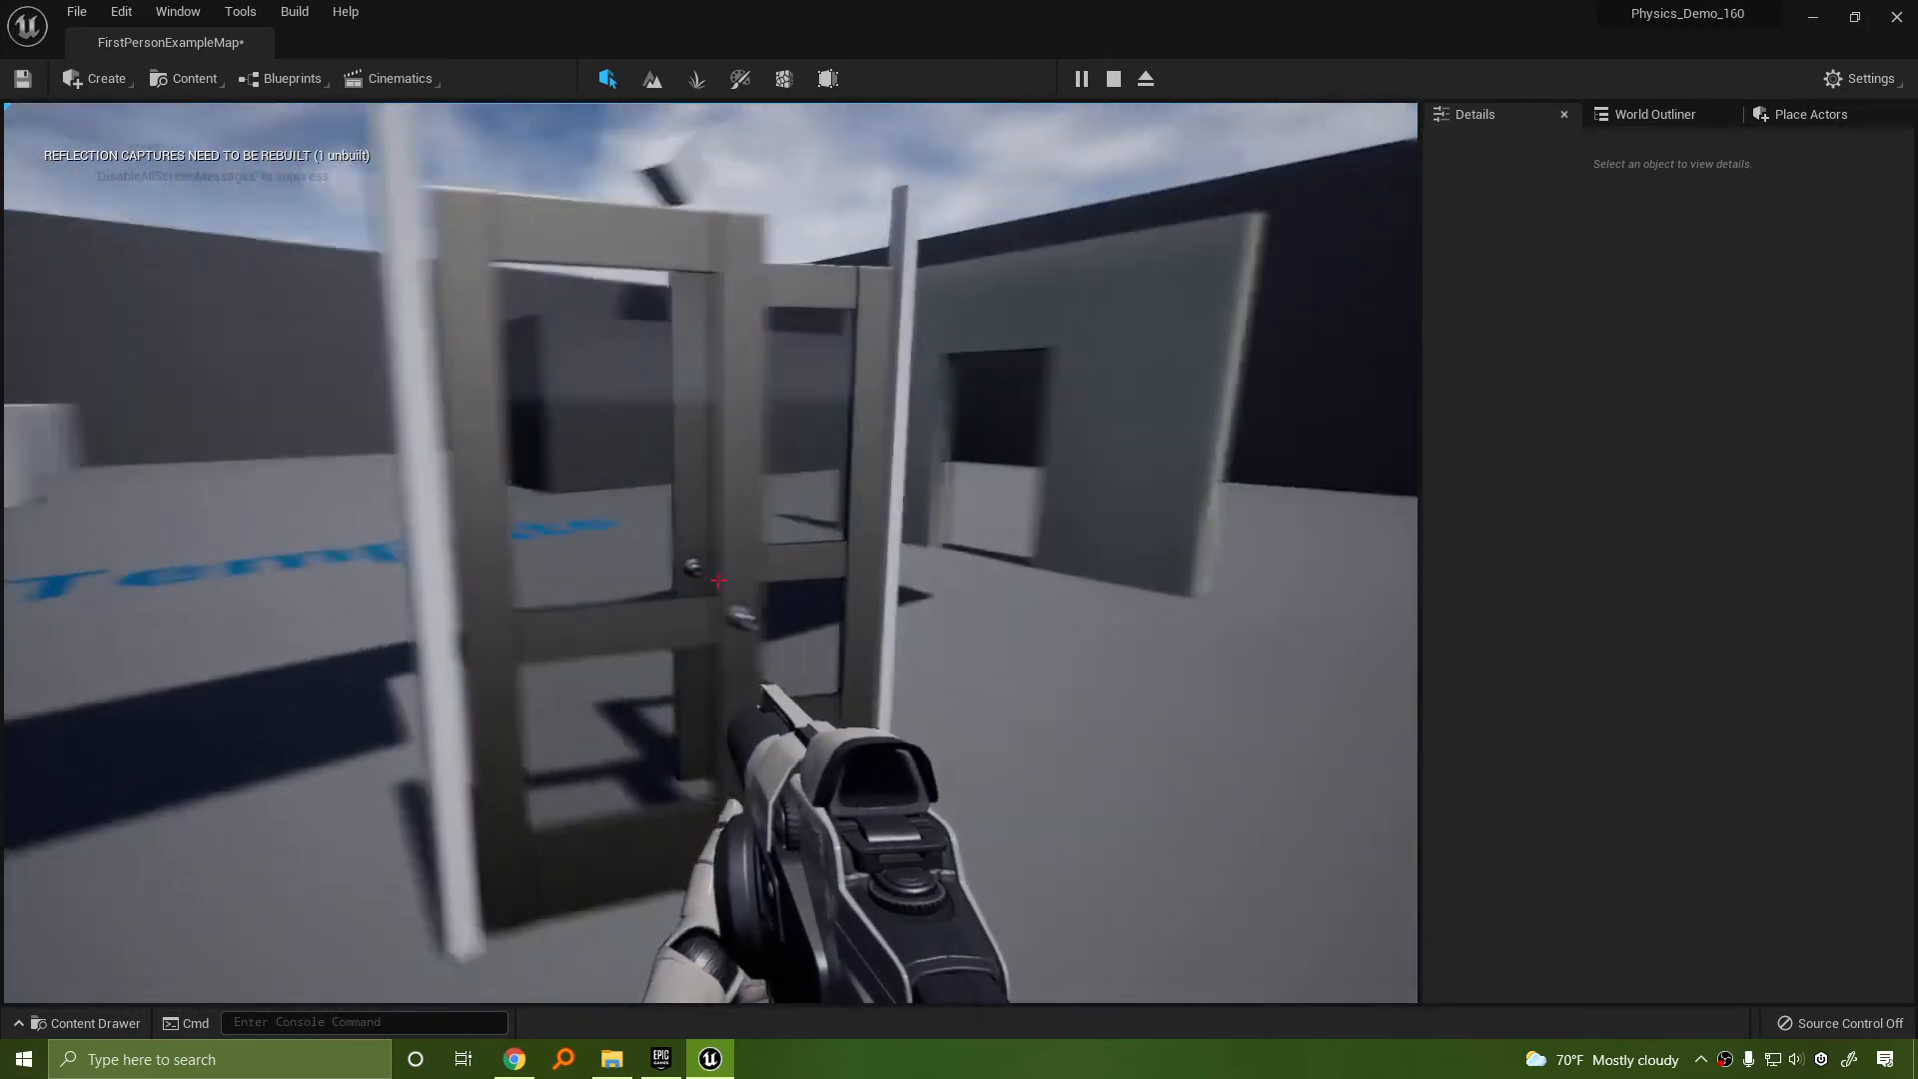
key(d)
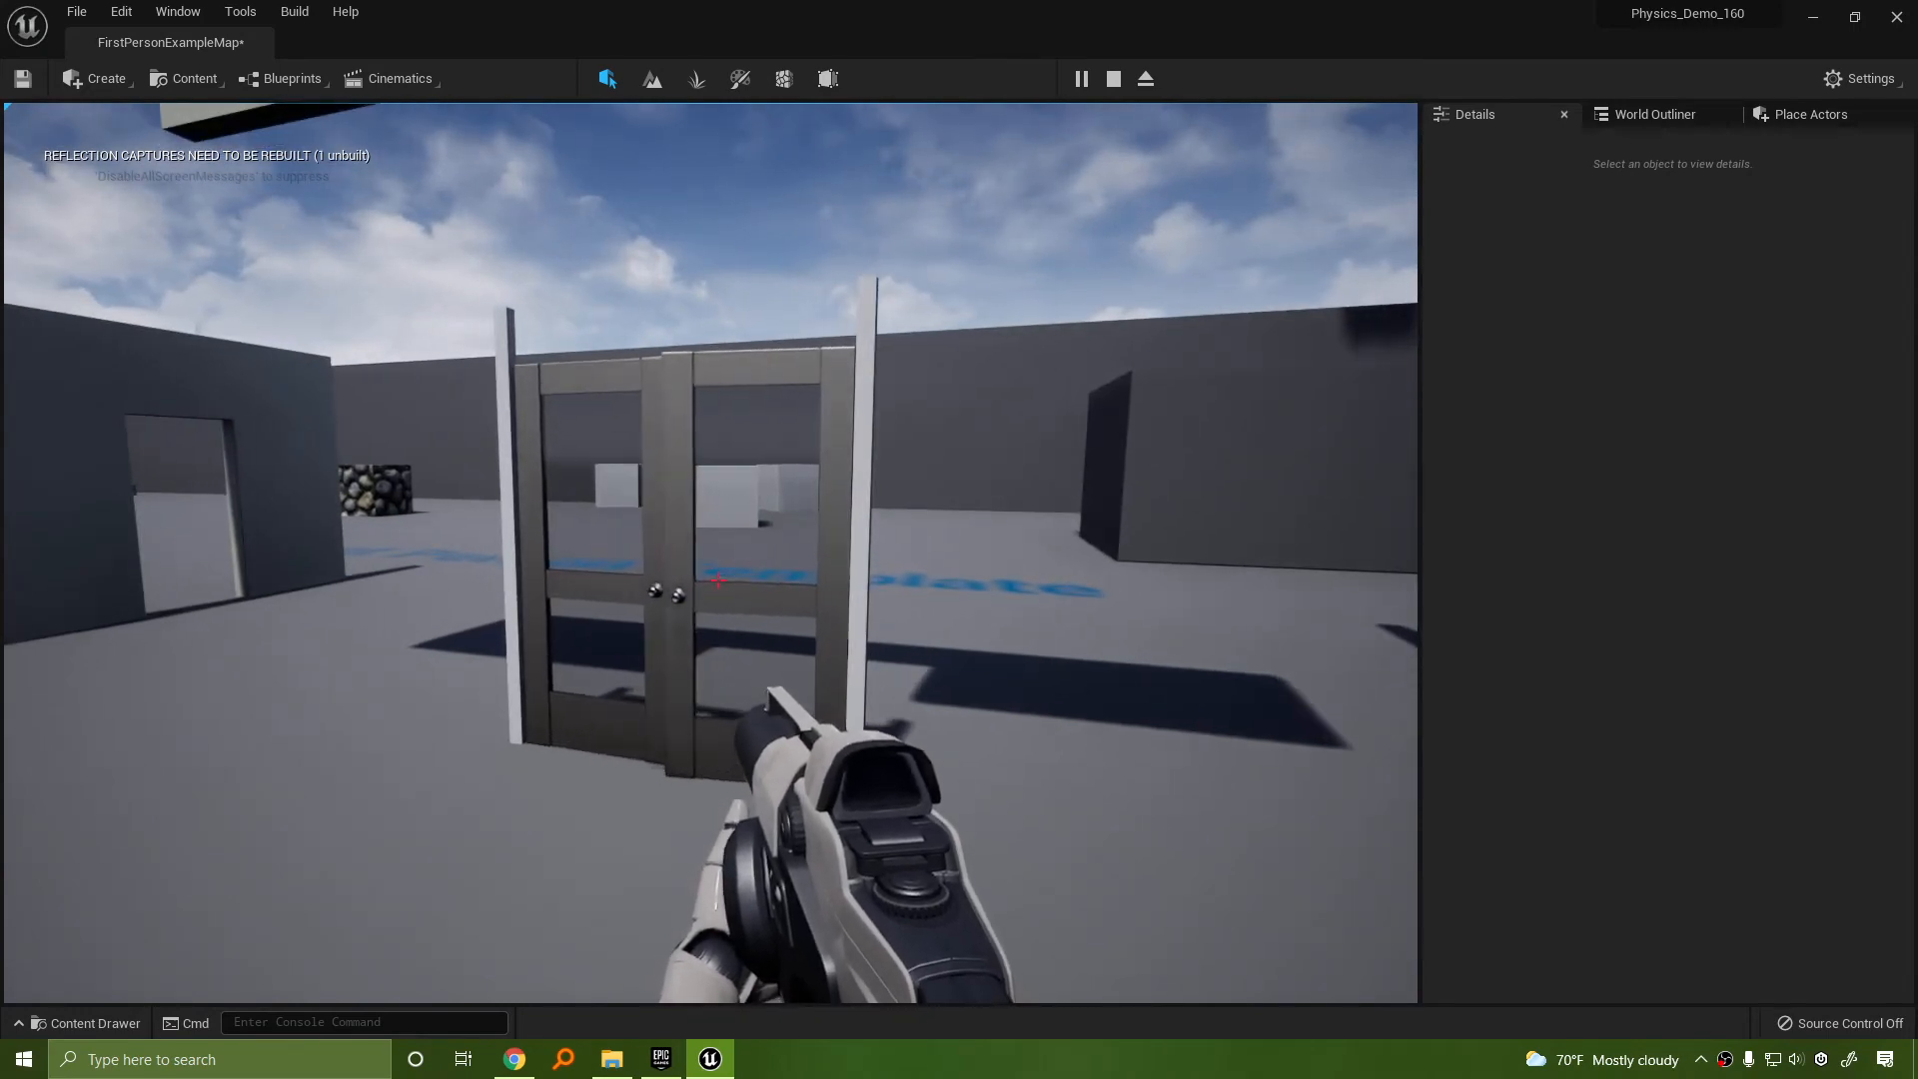
key(Escape)
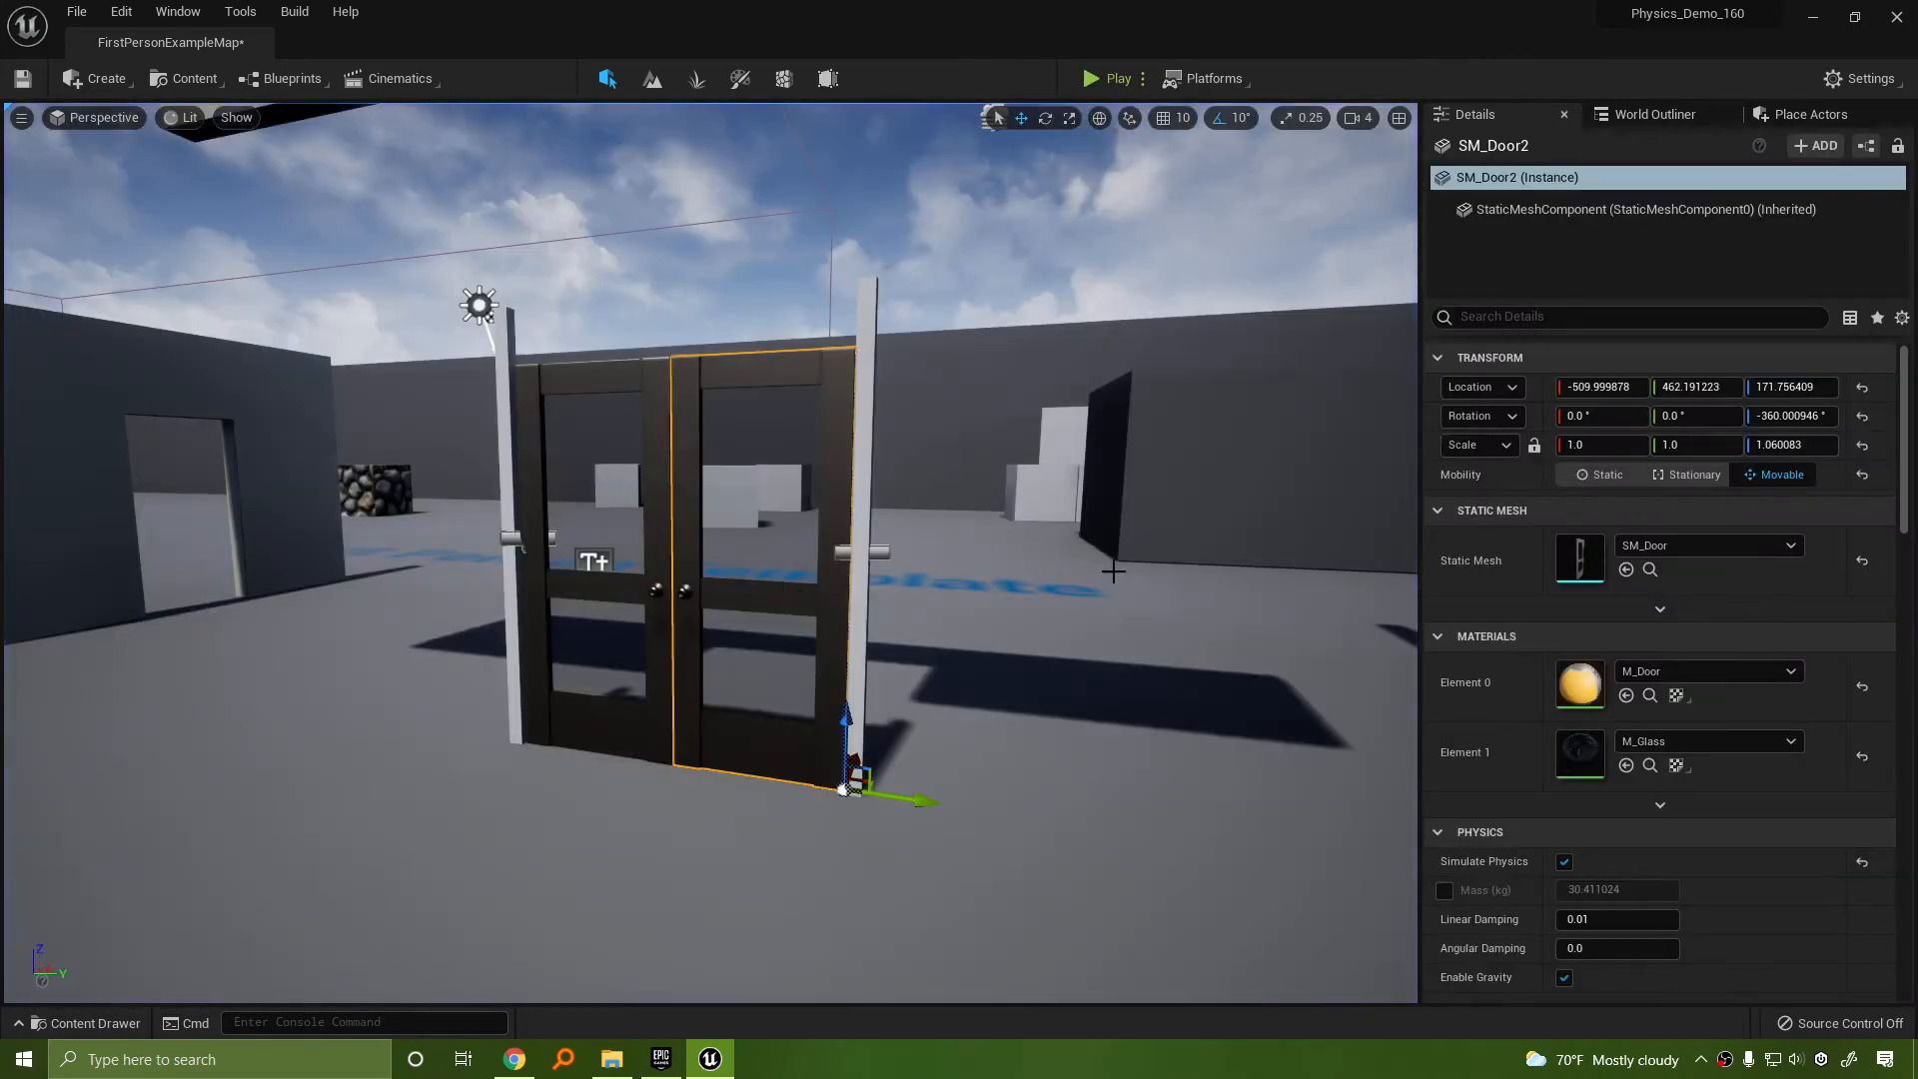
Set the Swing Limits damping to 15 on the physics constraint joining Cube2 and SM_Door2
scroll(1062, 536, up, 5)
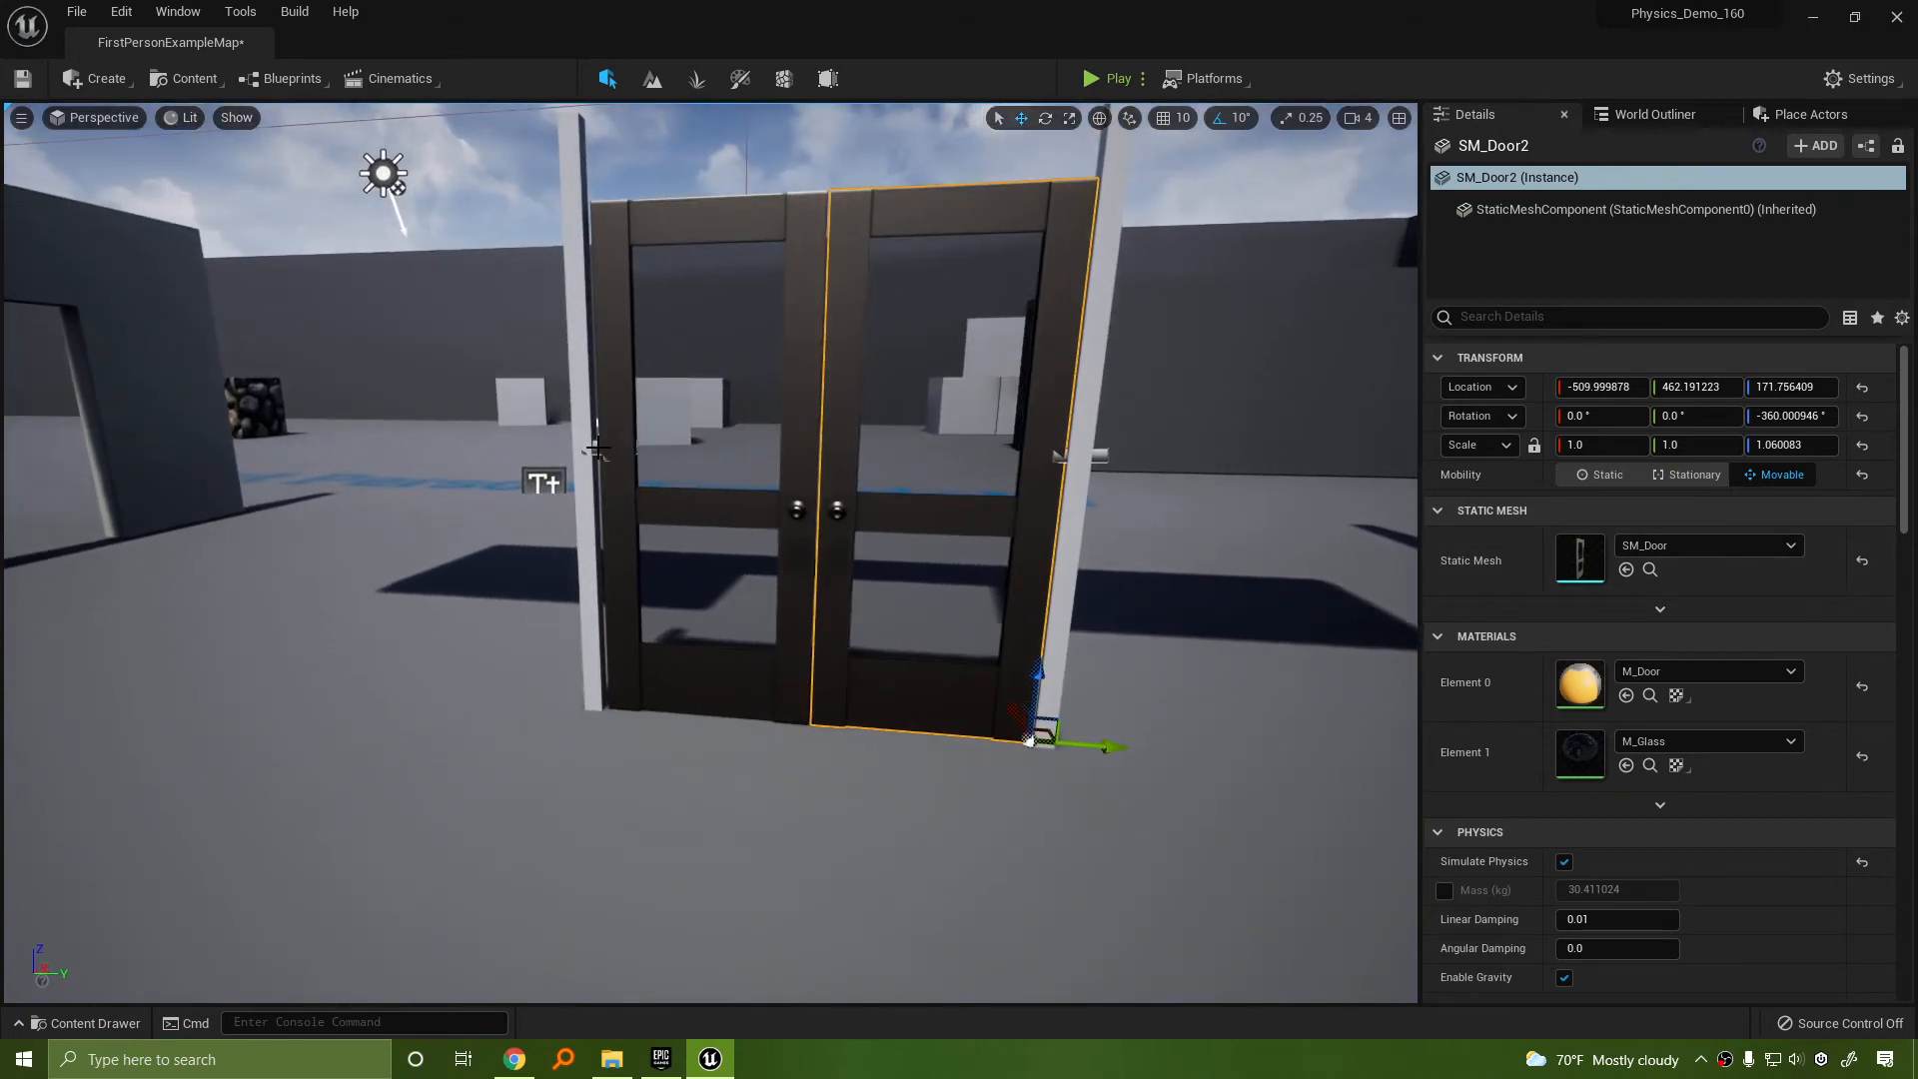
click(597, 449)
click(1062, 456)
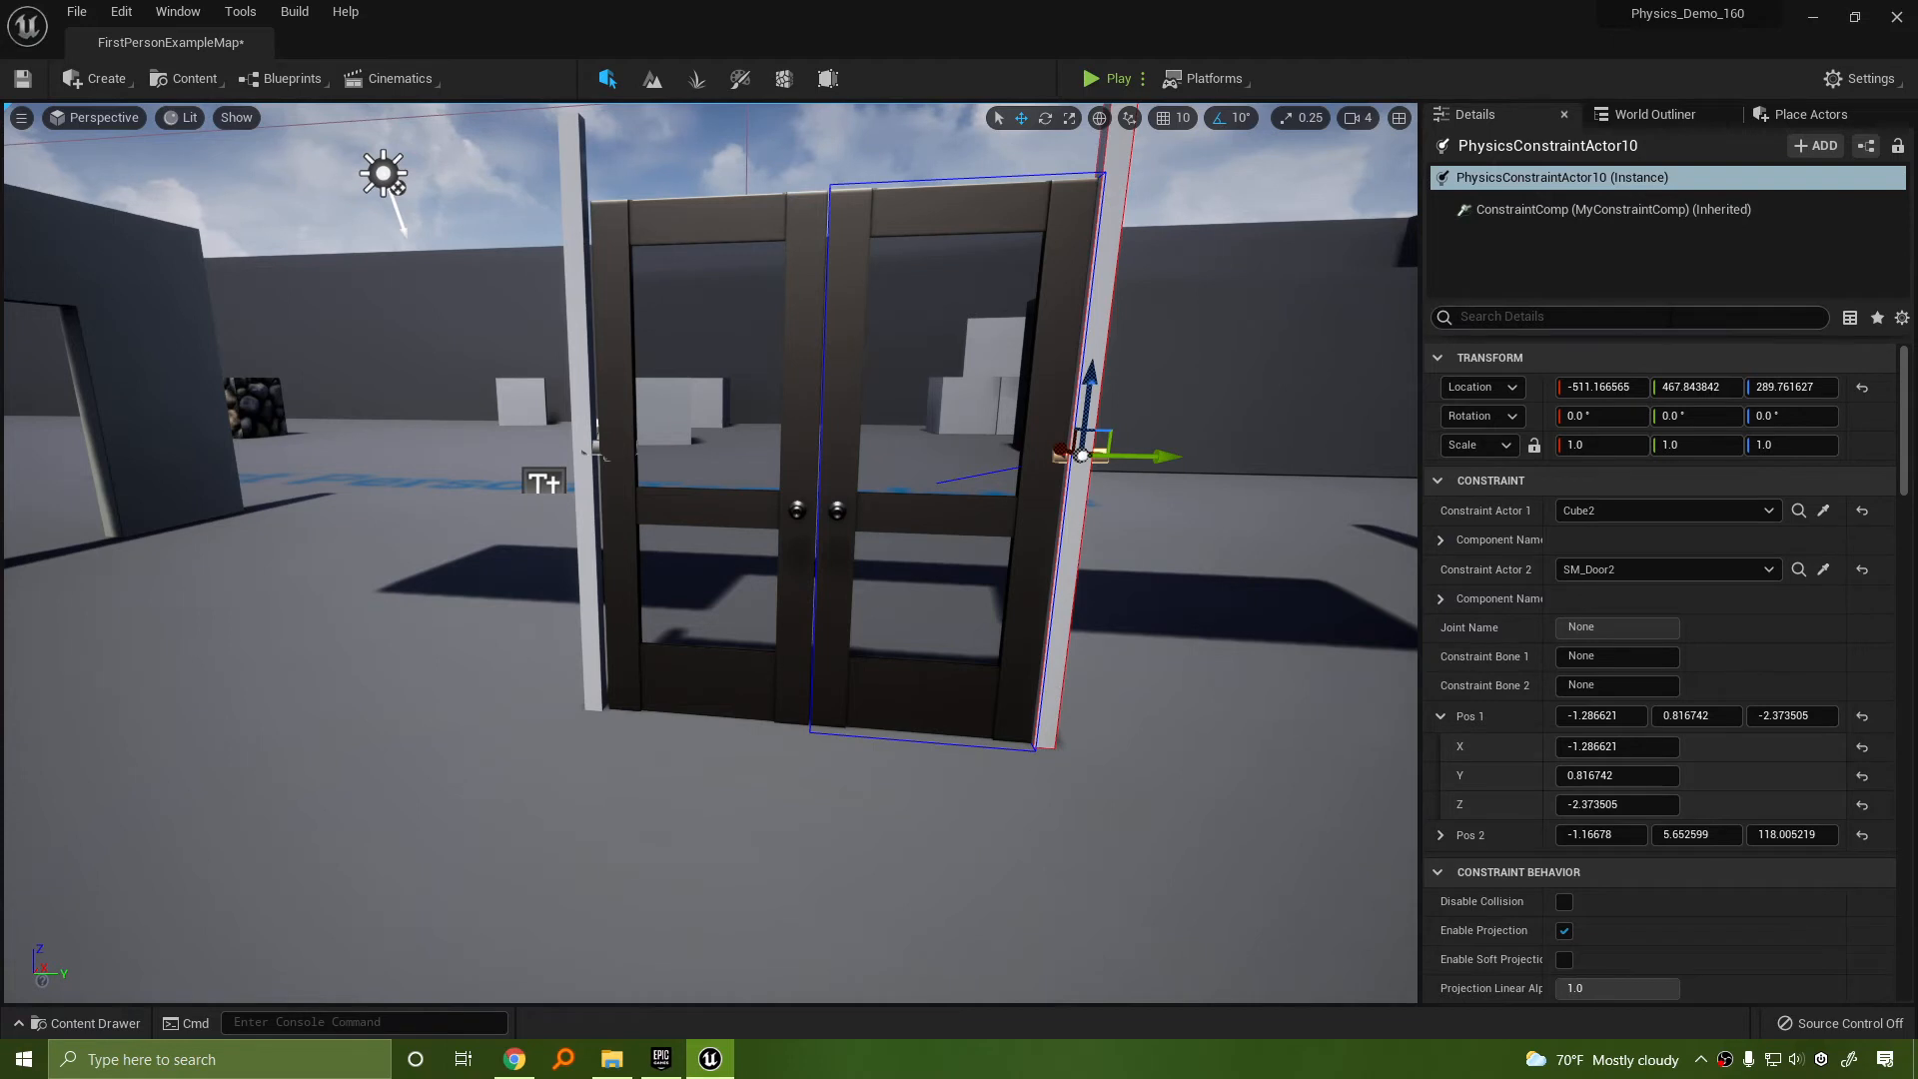
click(1658, 317)
text(damp)
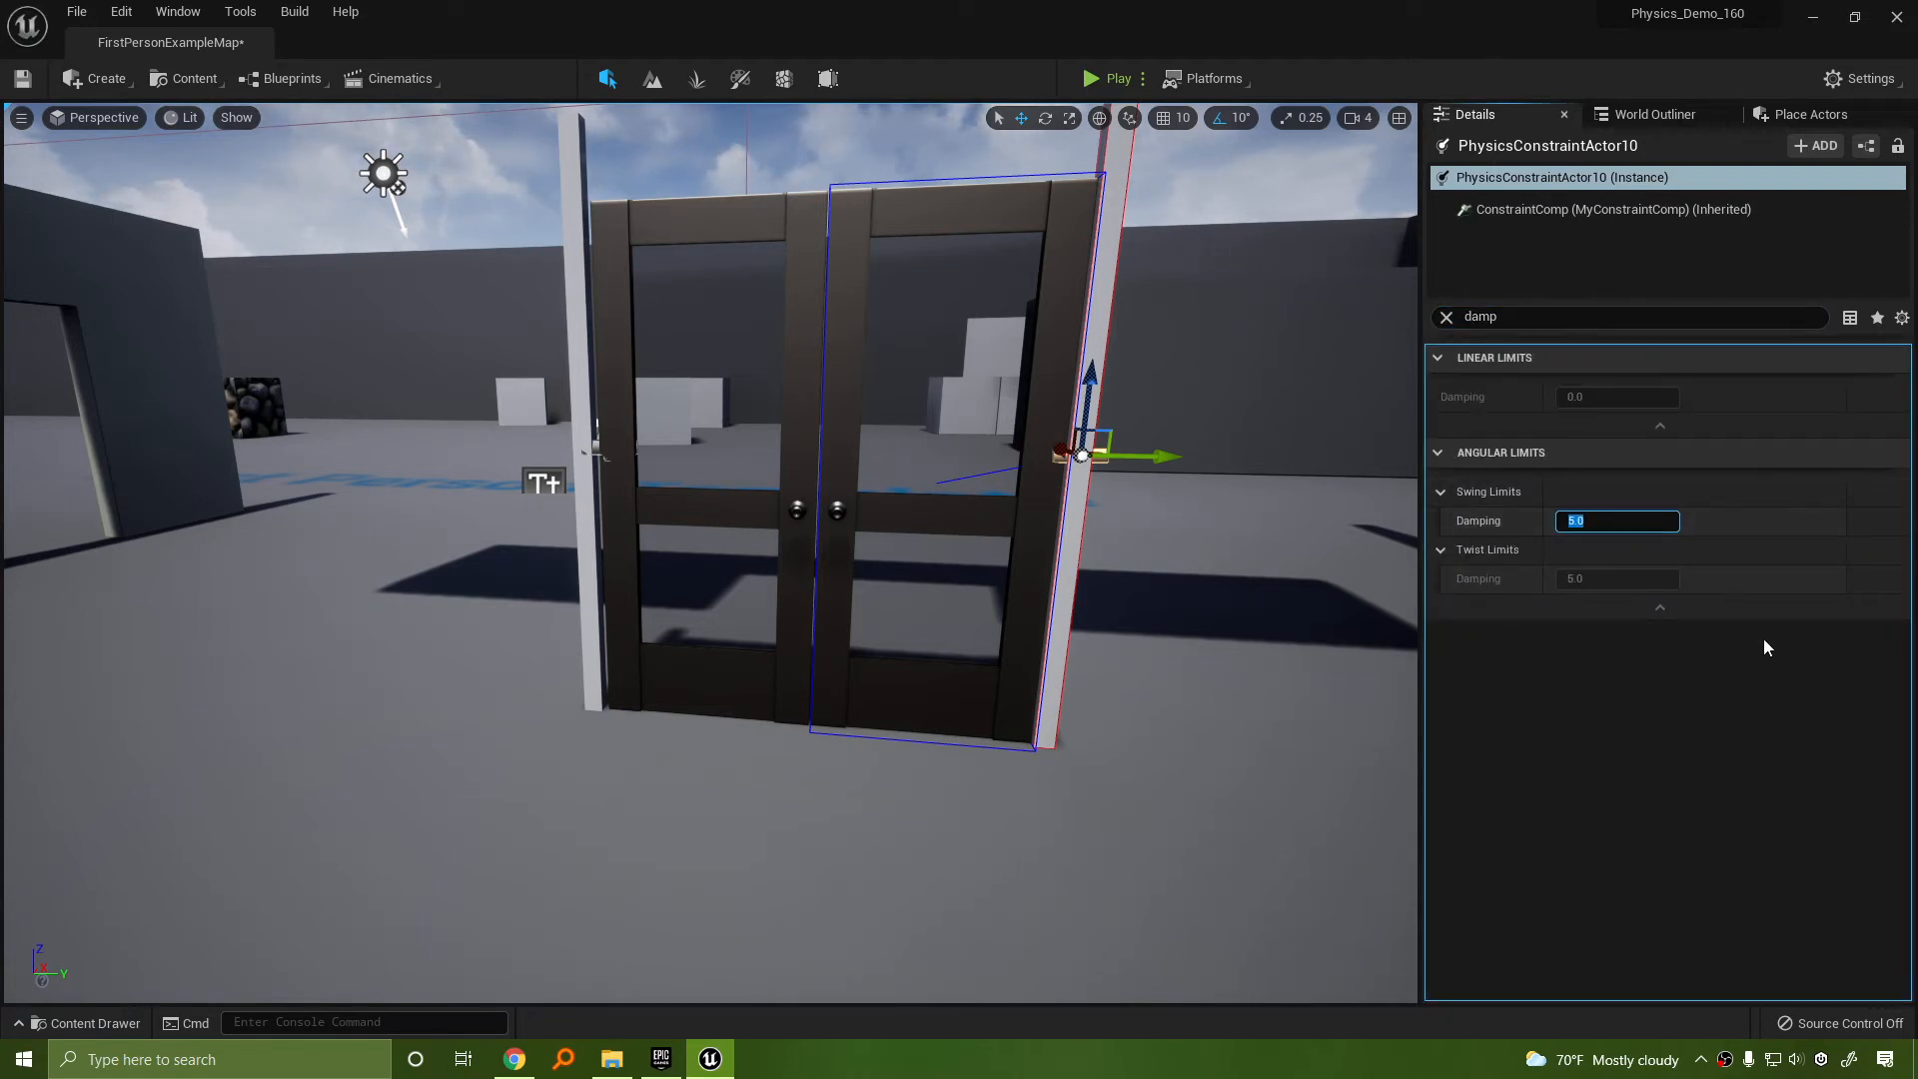
text(156)
key(BackSpace)
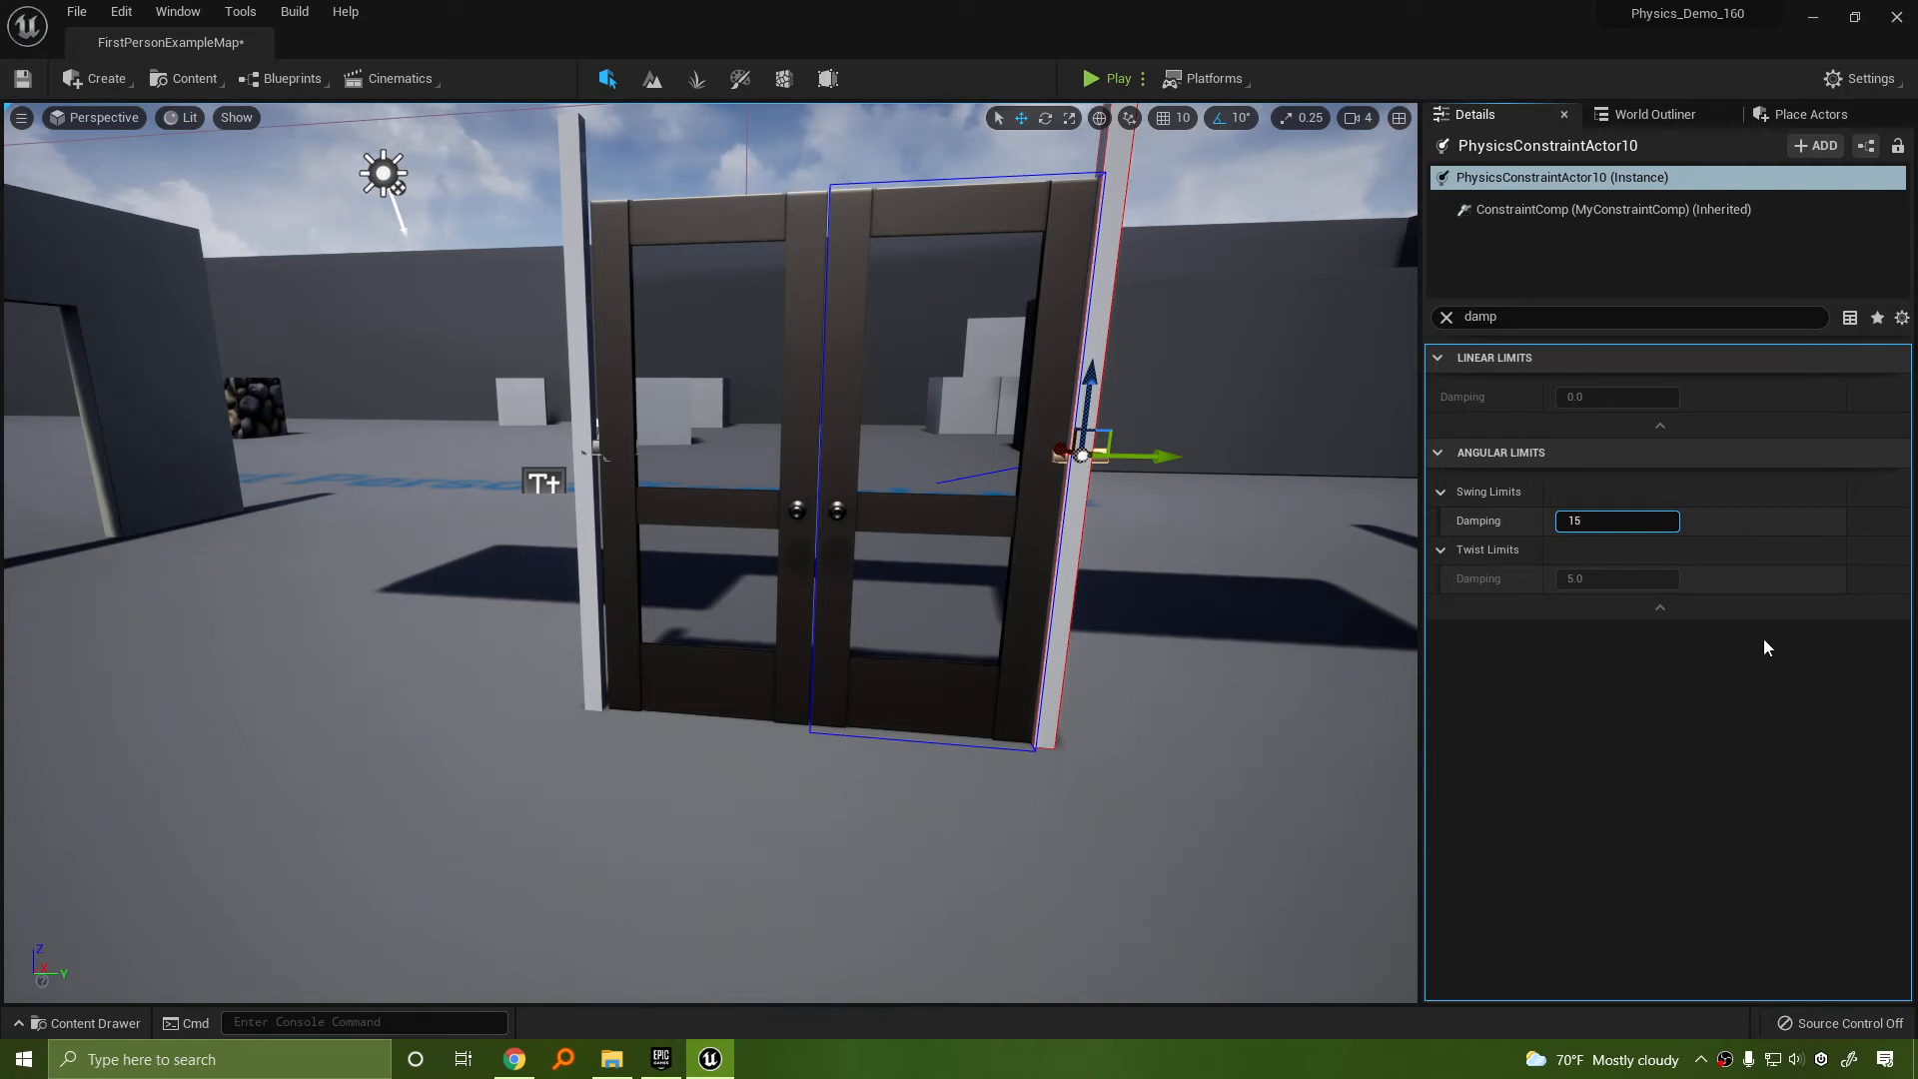
key(Return)
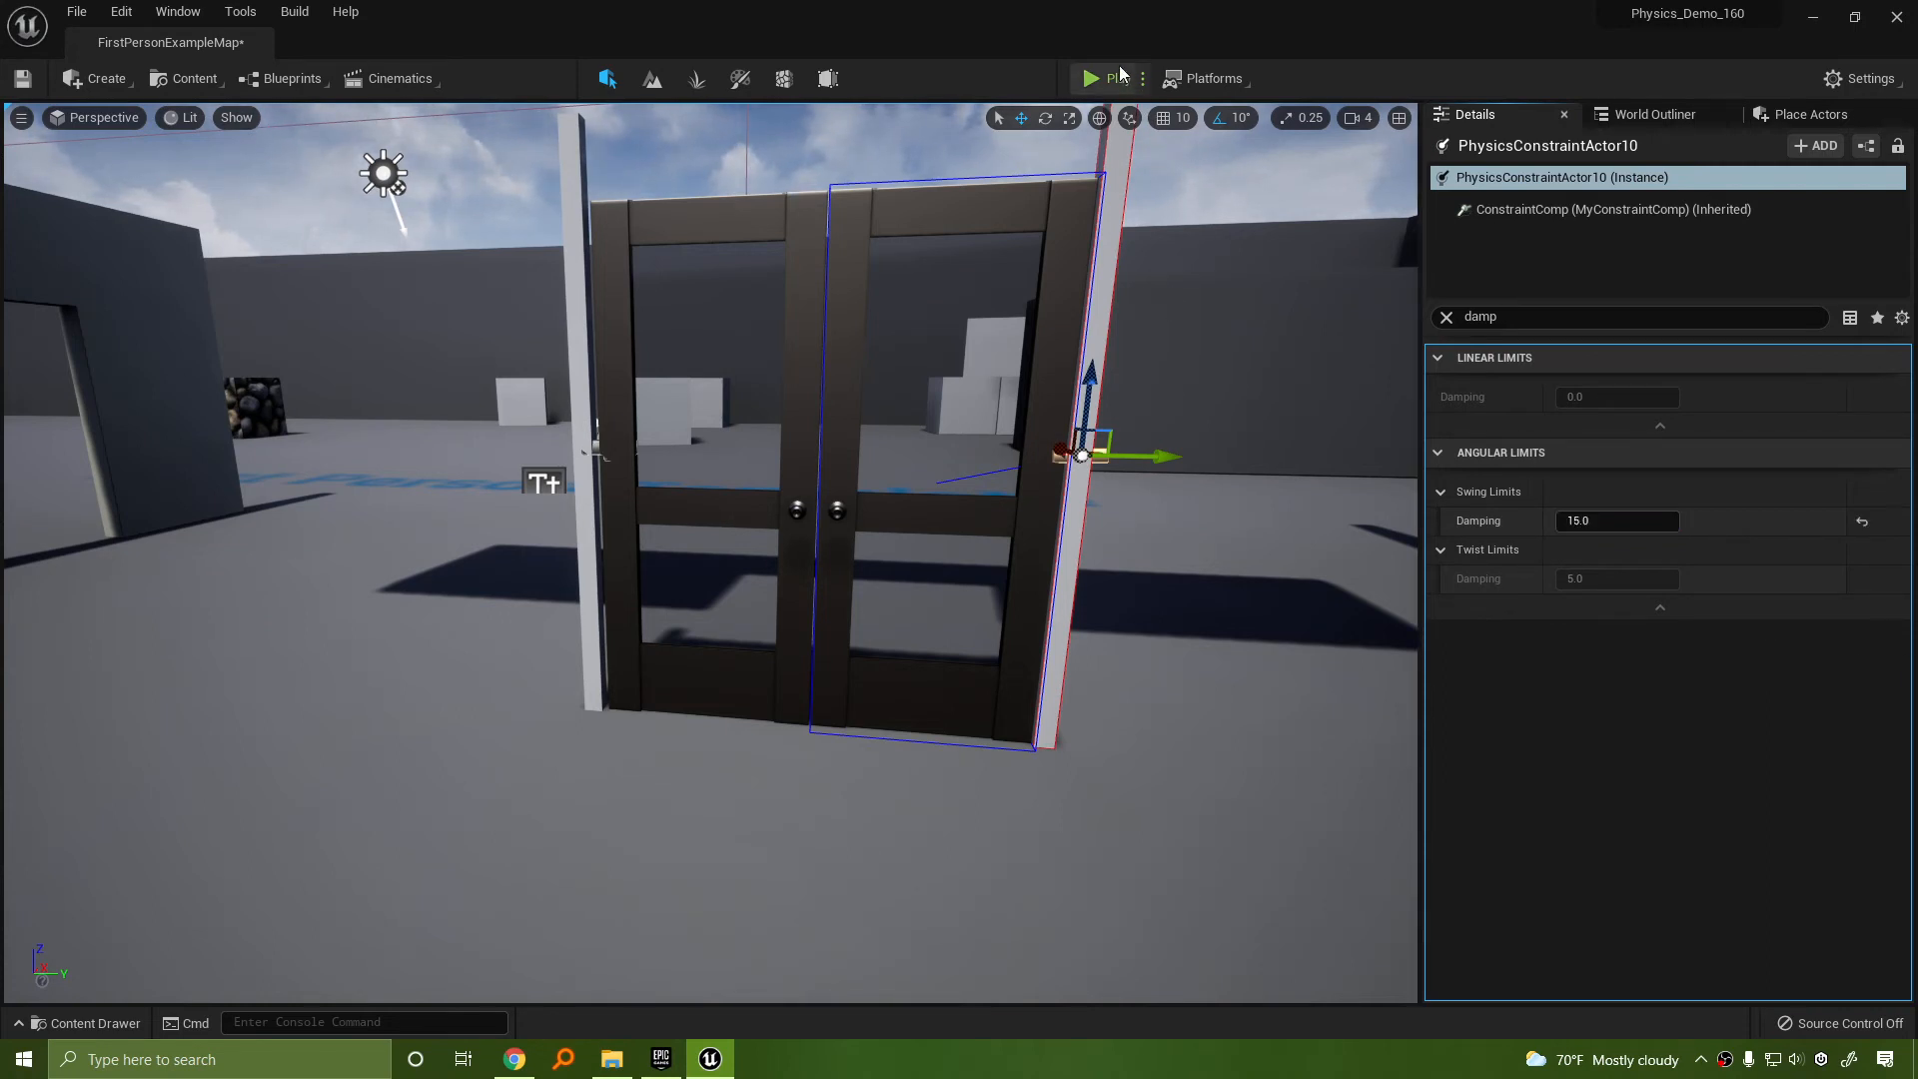
Play the level and walk through the double doors from both sides to test the new swing damping
click(1109, 80)
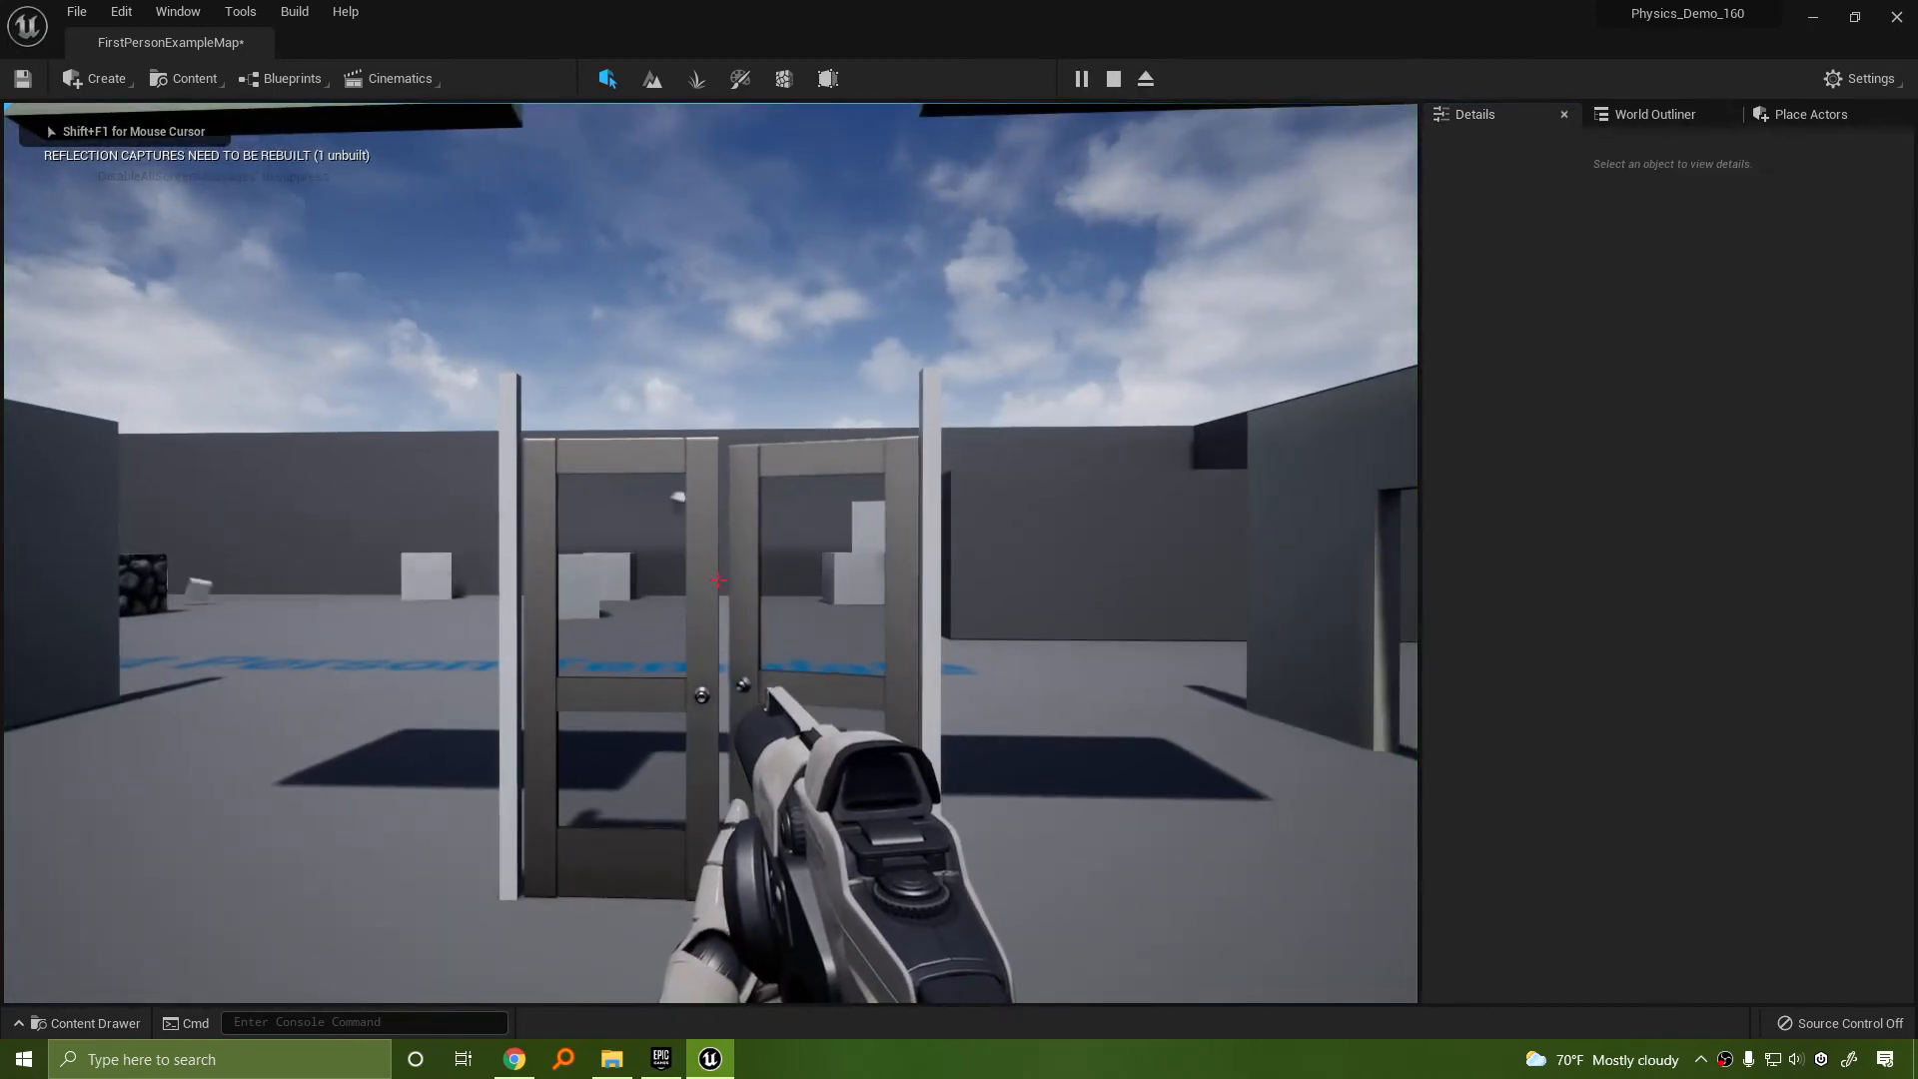
key(w)
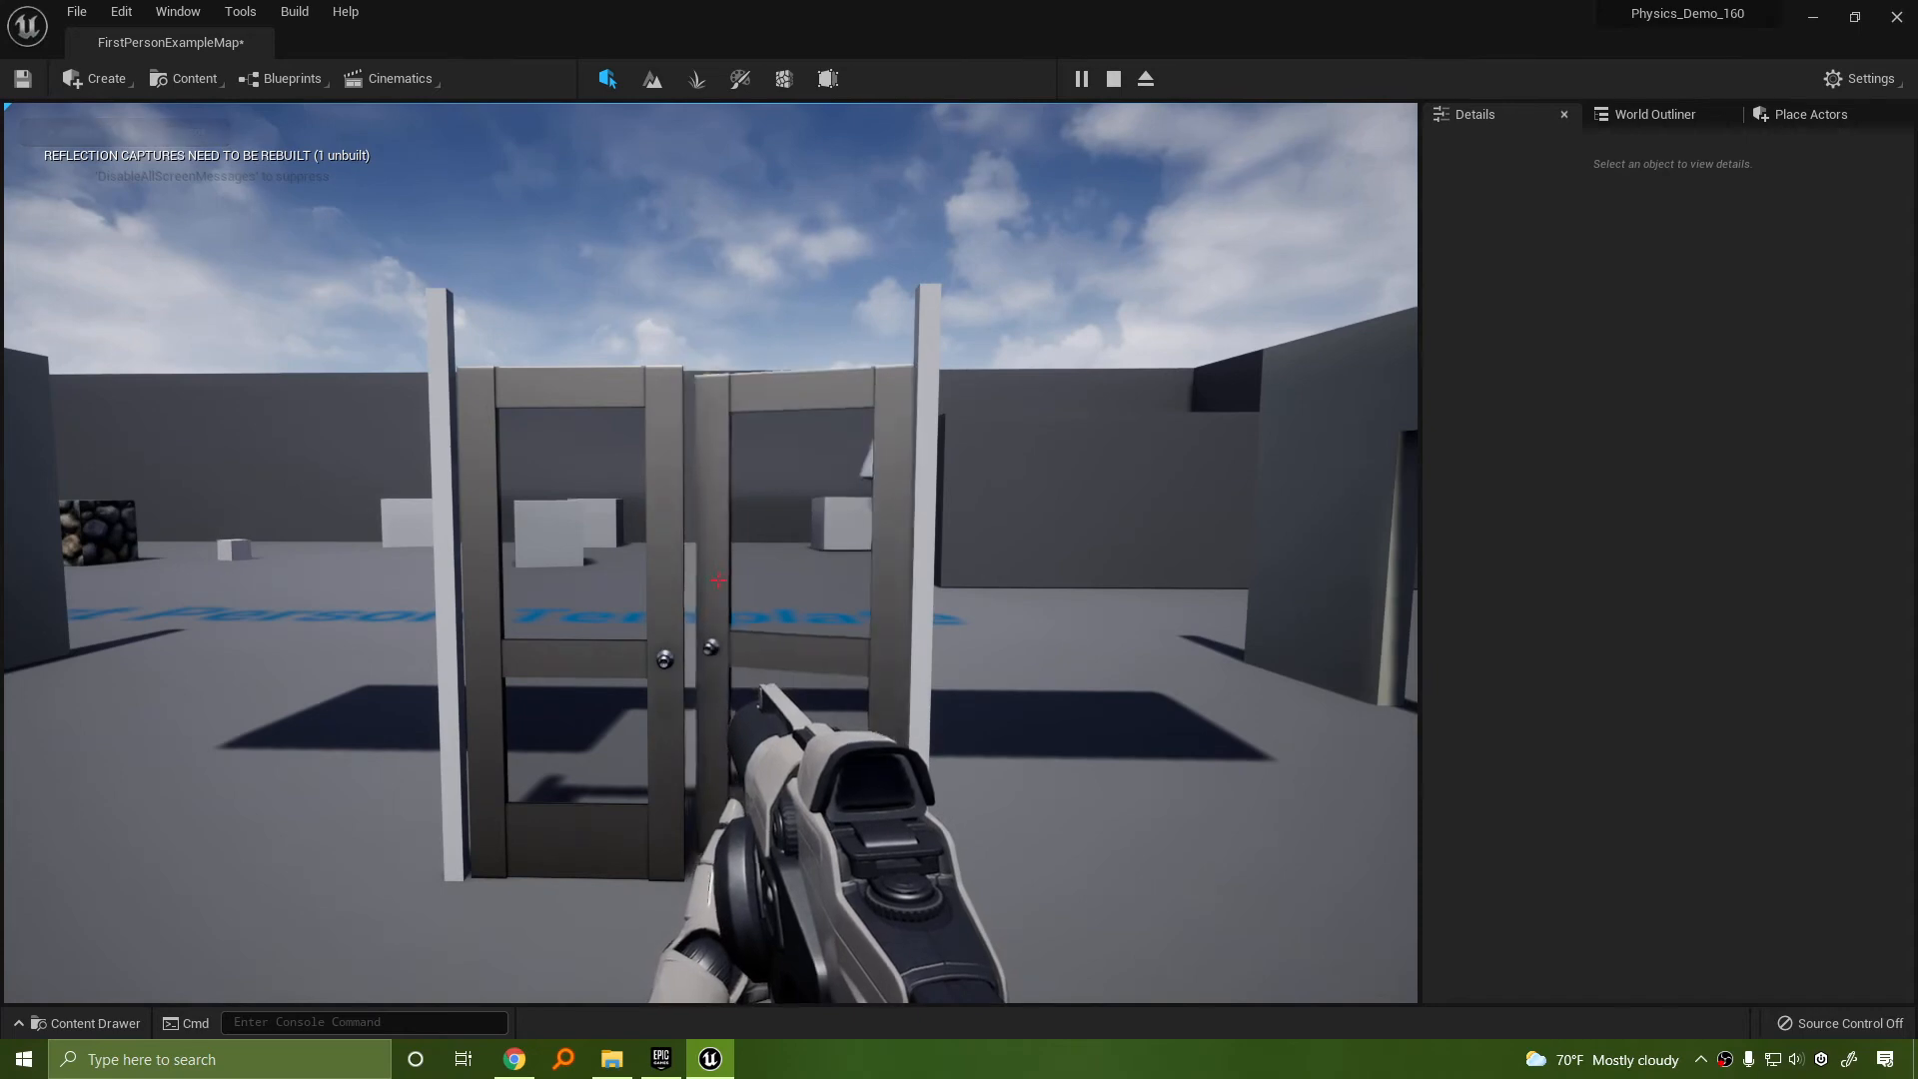
key(w)
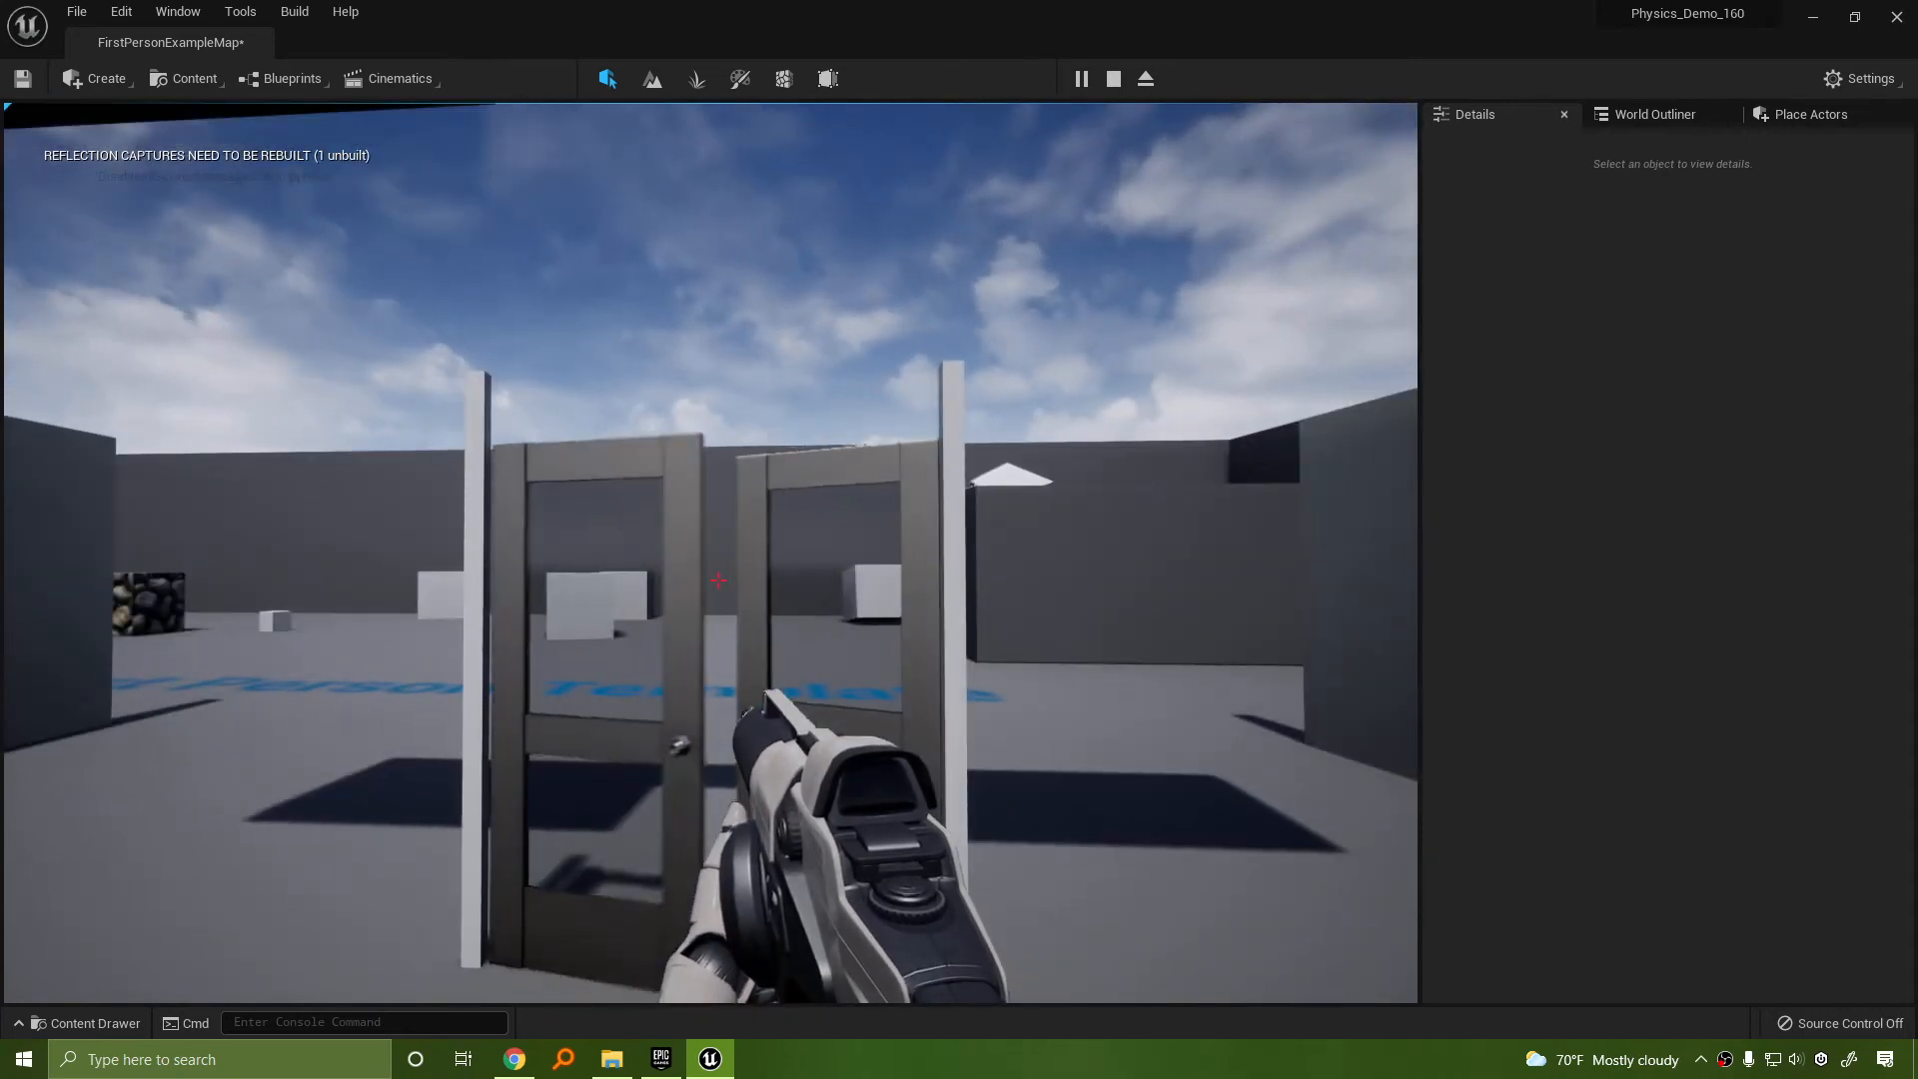
key(s)
key(w)
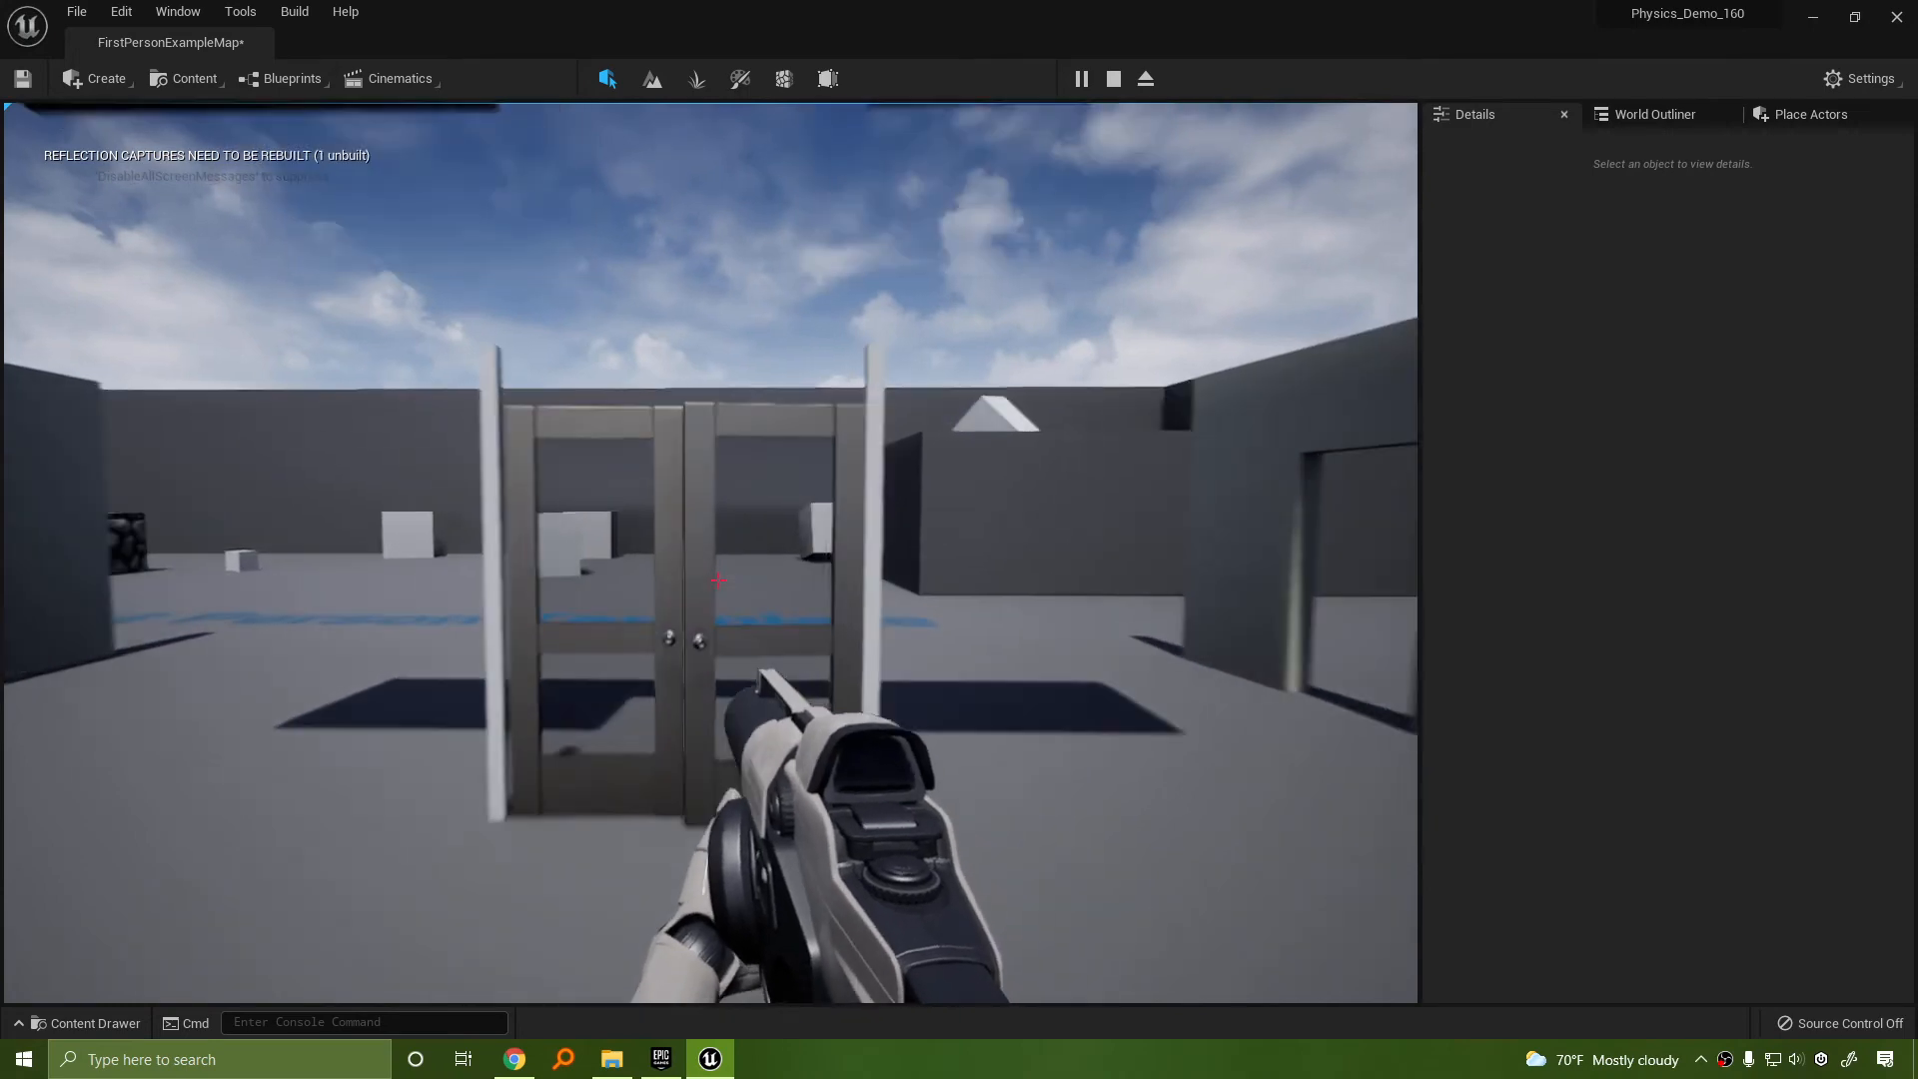
key(w)
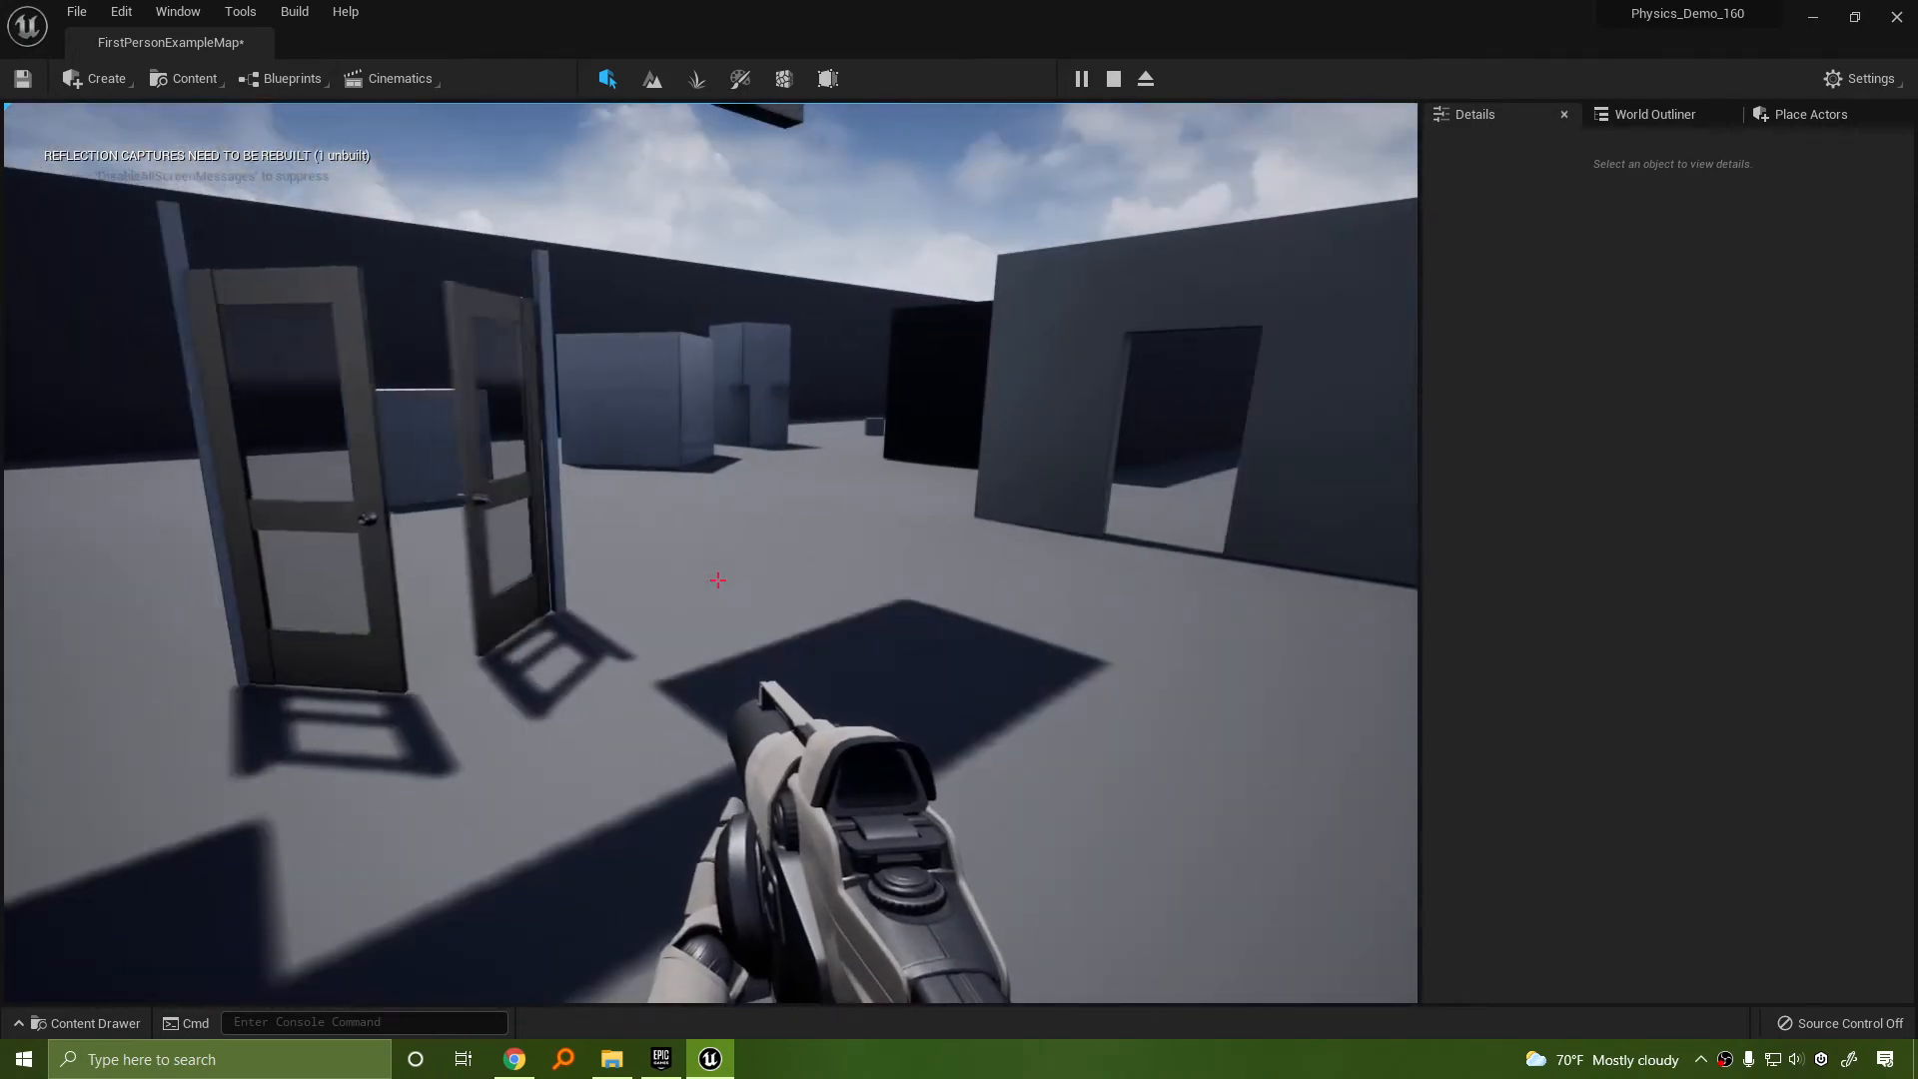
key(w)
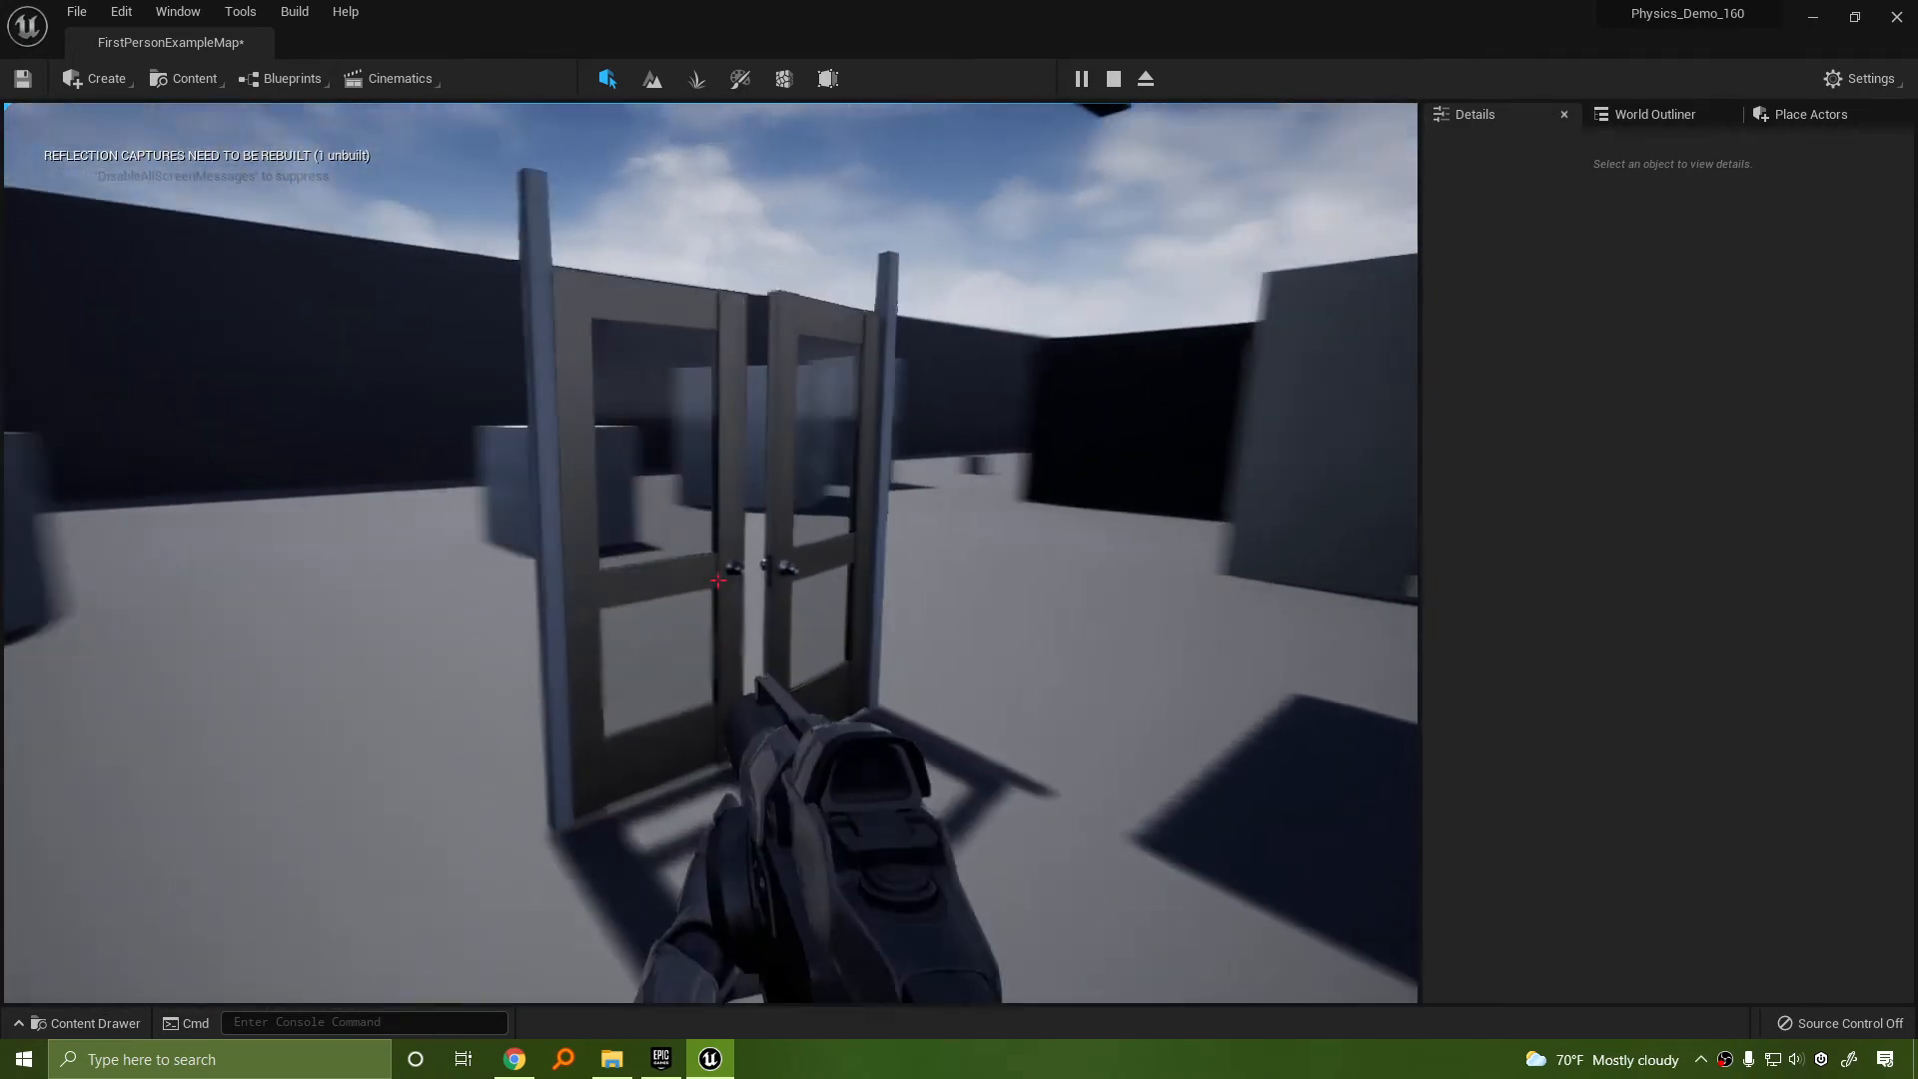
key(a)
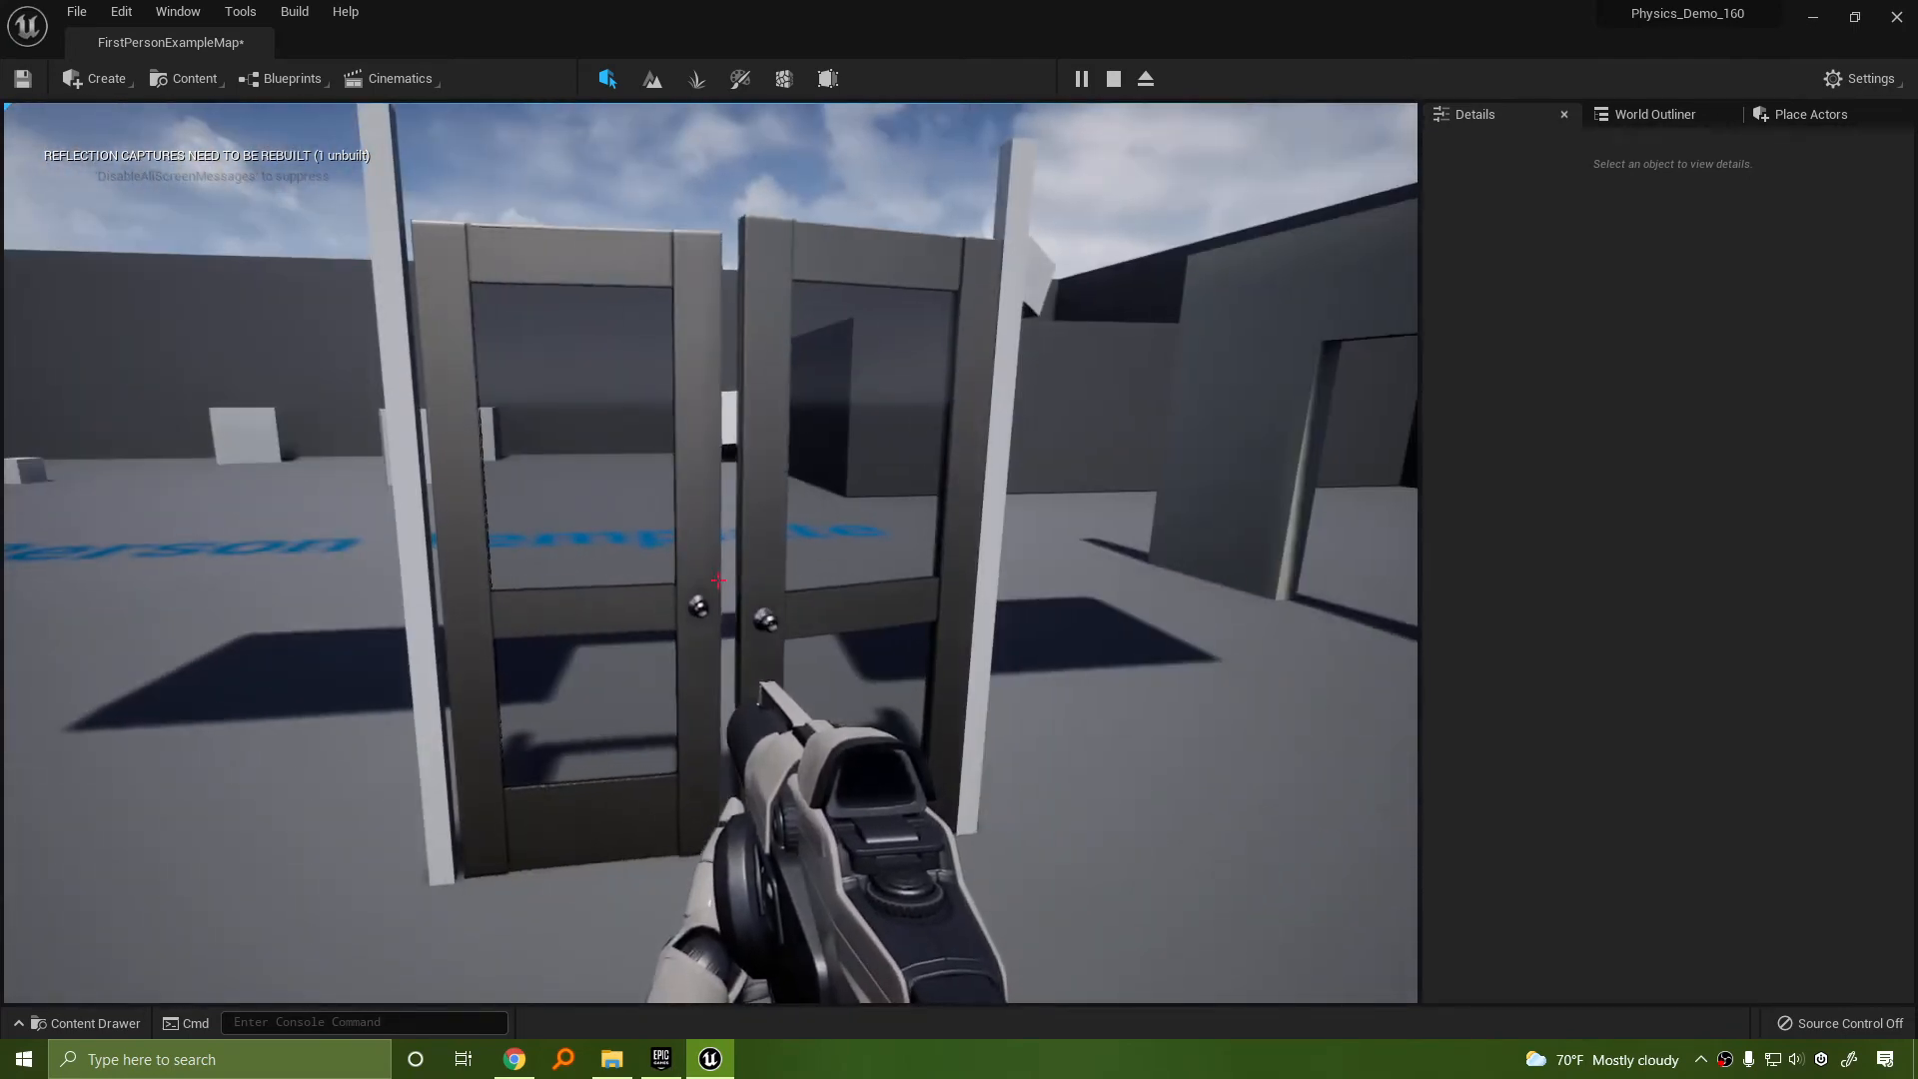
key(Escape)
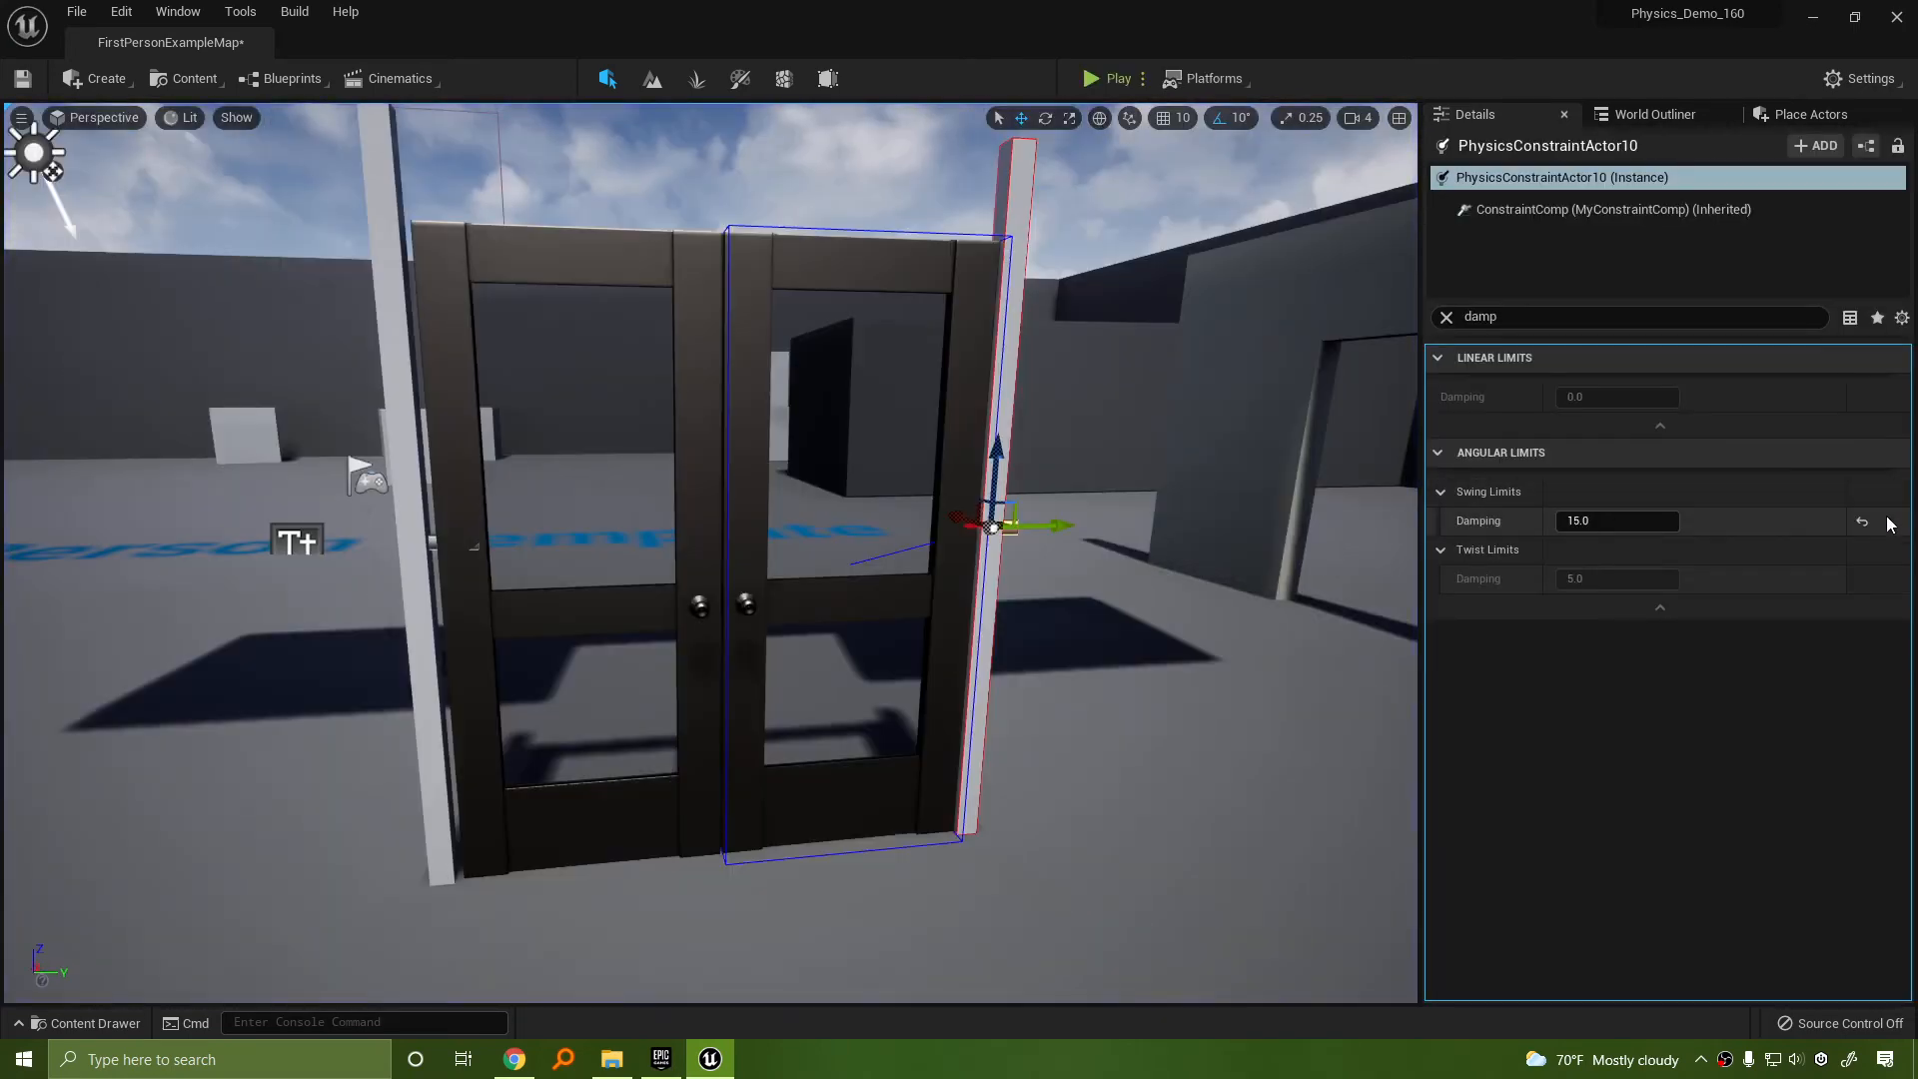
Try a Swing Limits damping of 500 on the physics constraint and play-test the doors
click(1864, 523)
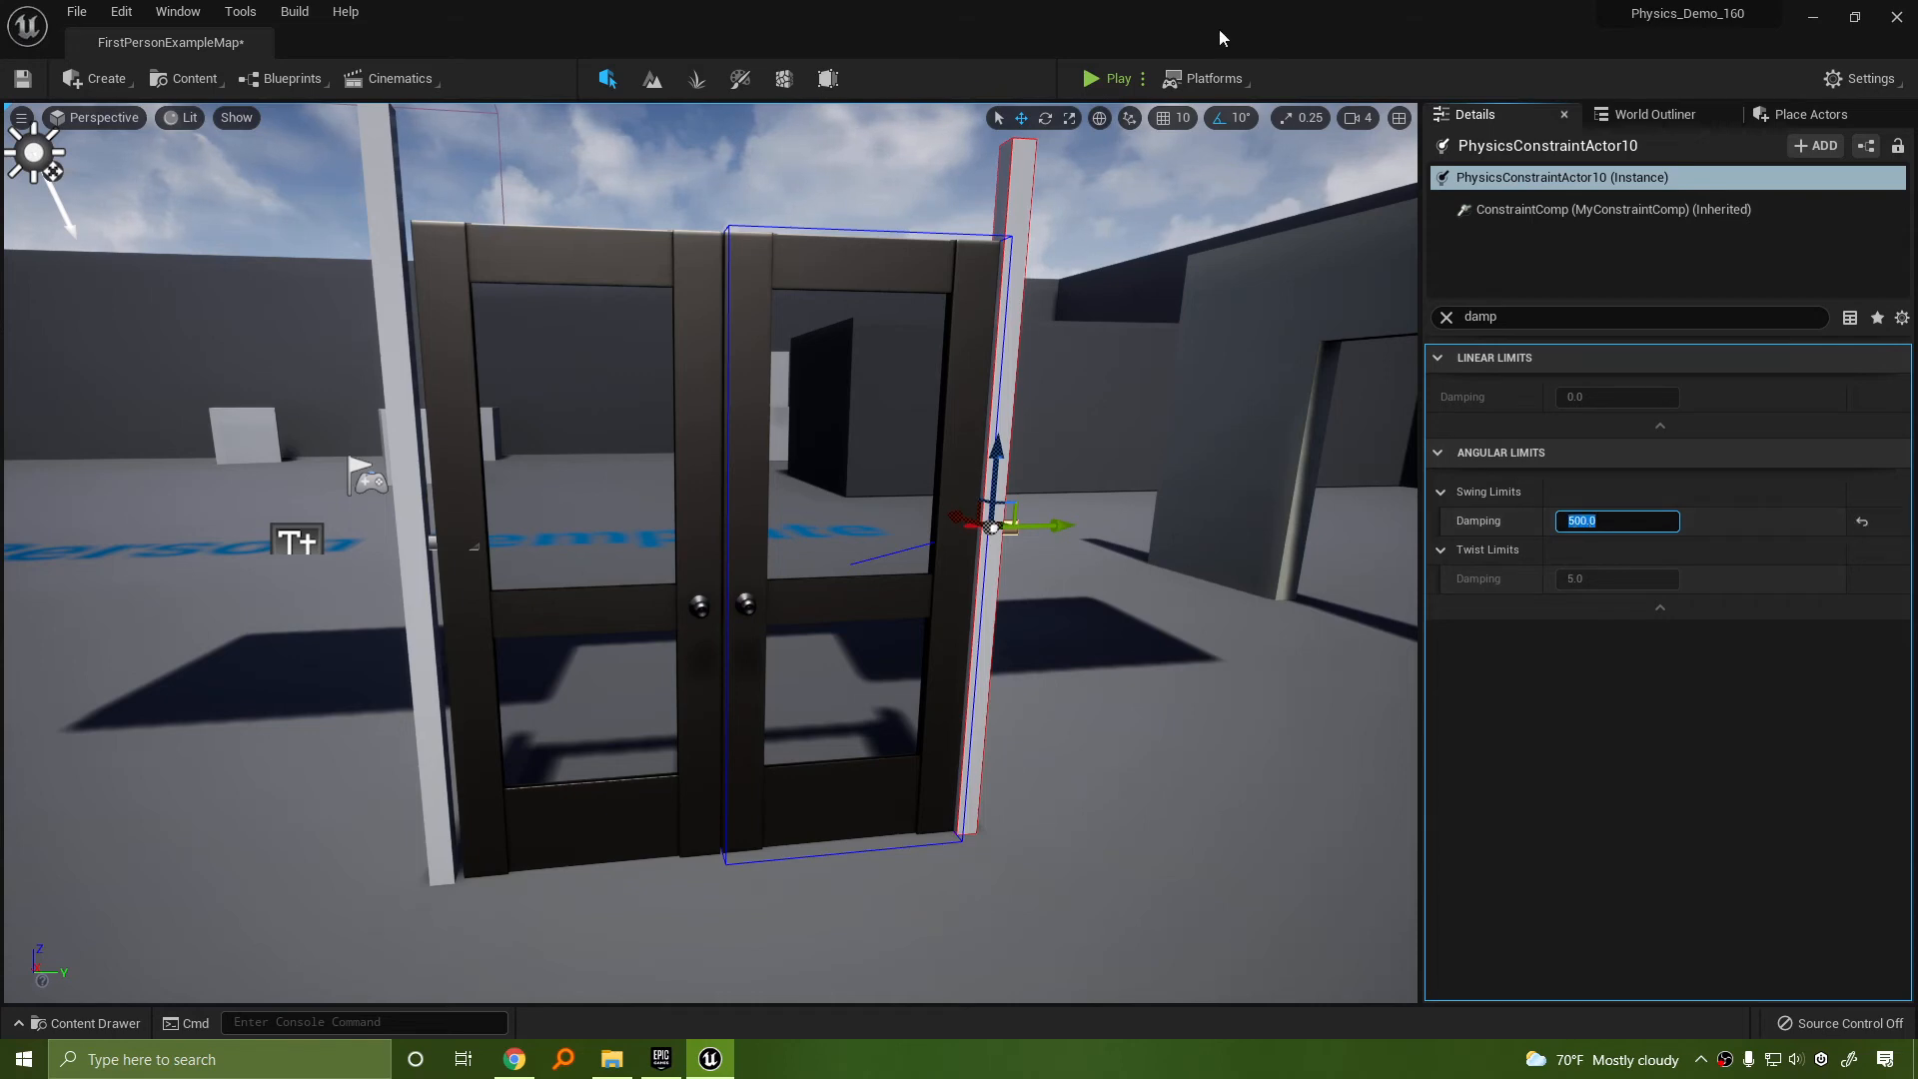
click(1099, 78)
key(w)
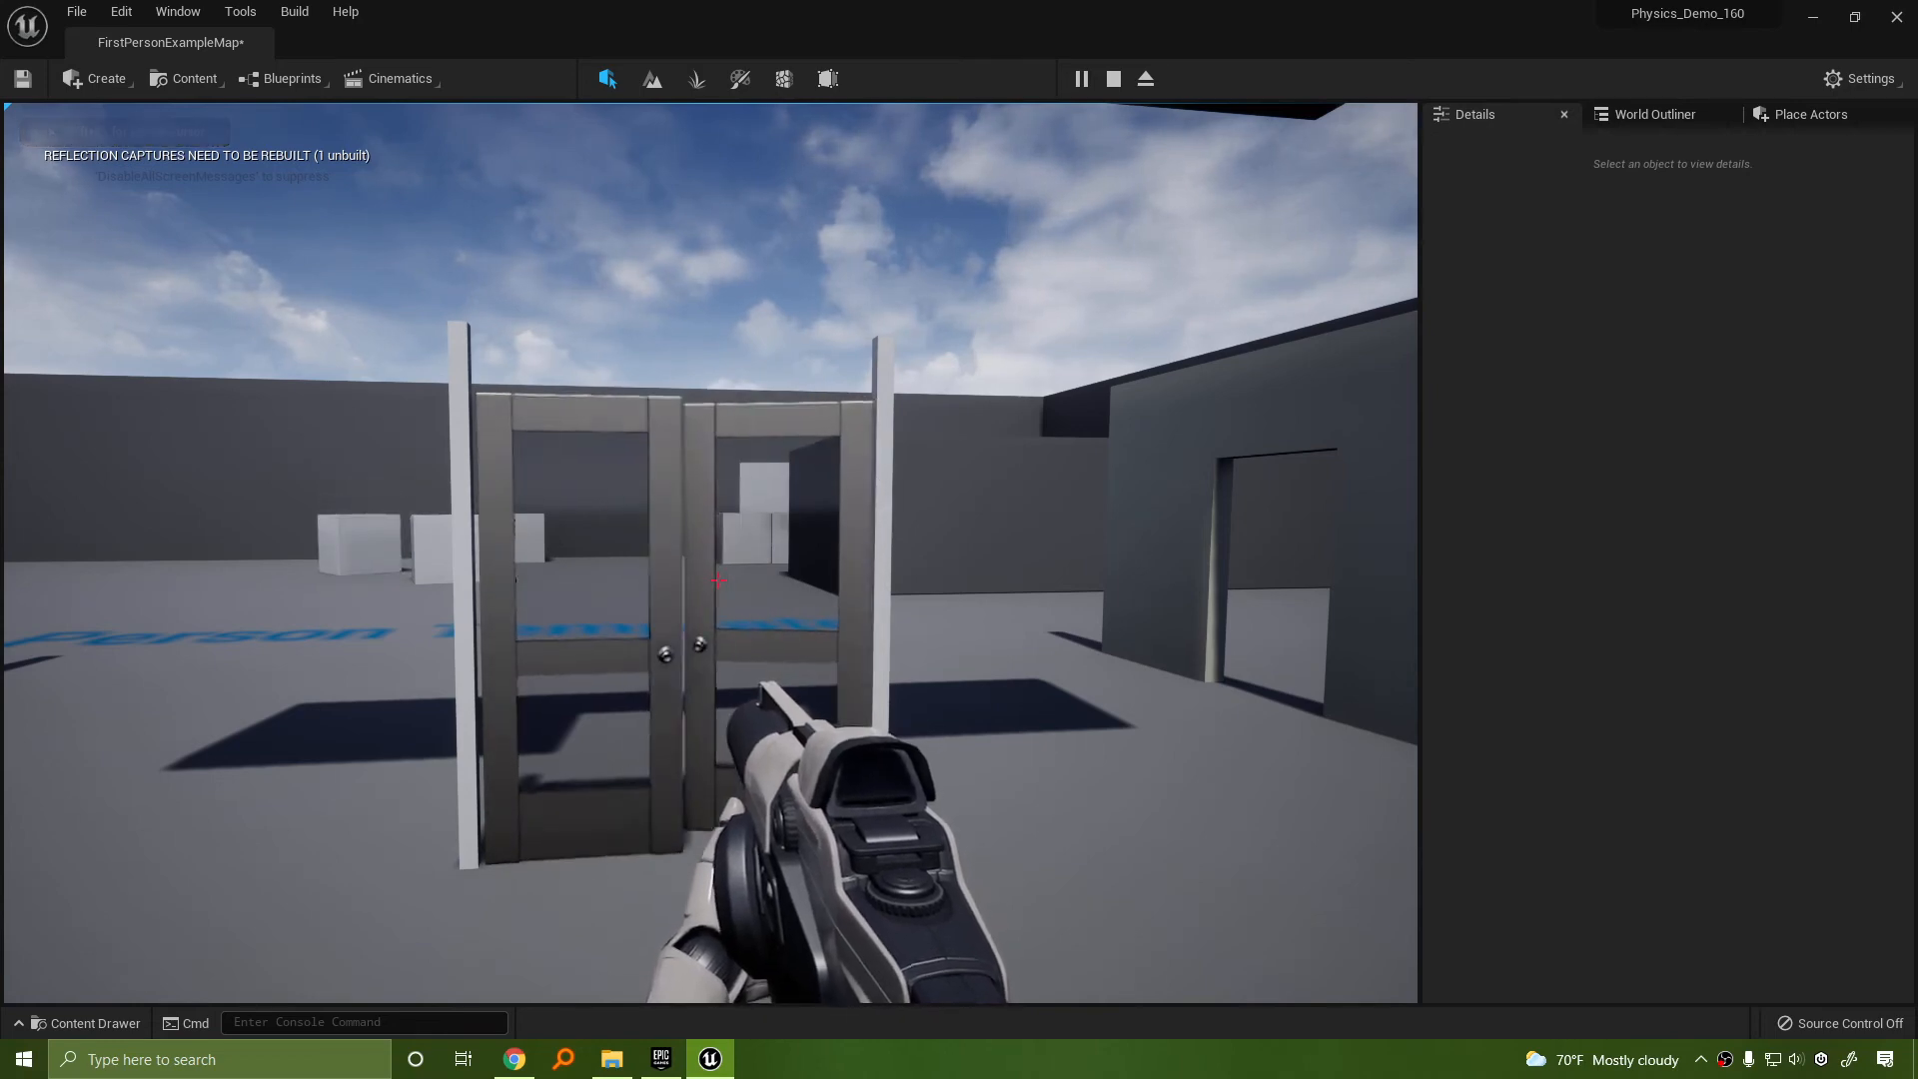
key(Escape)
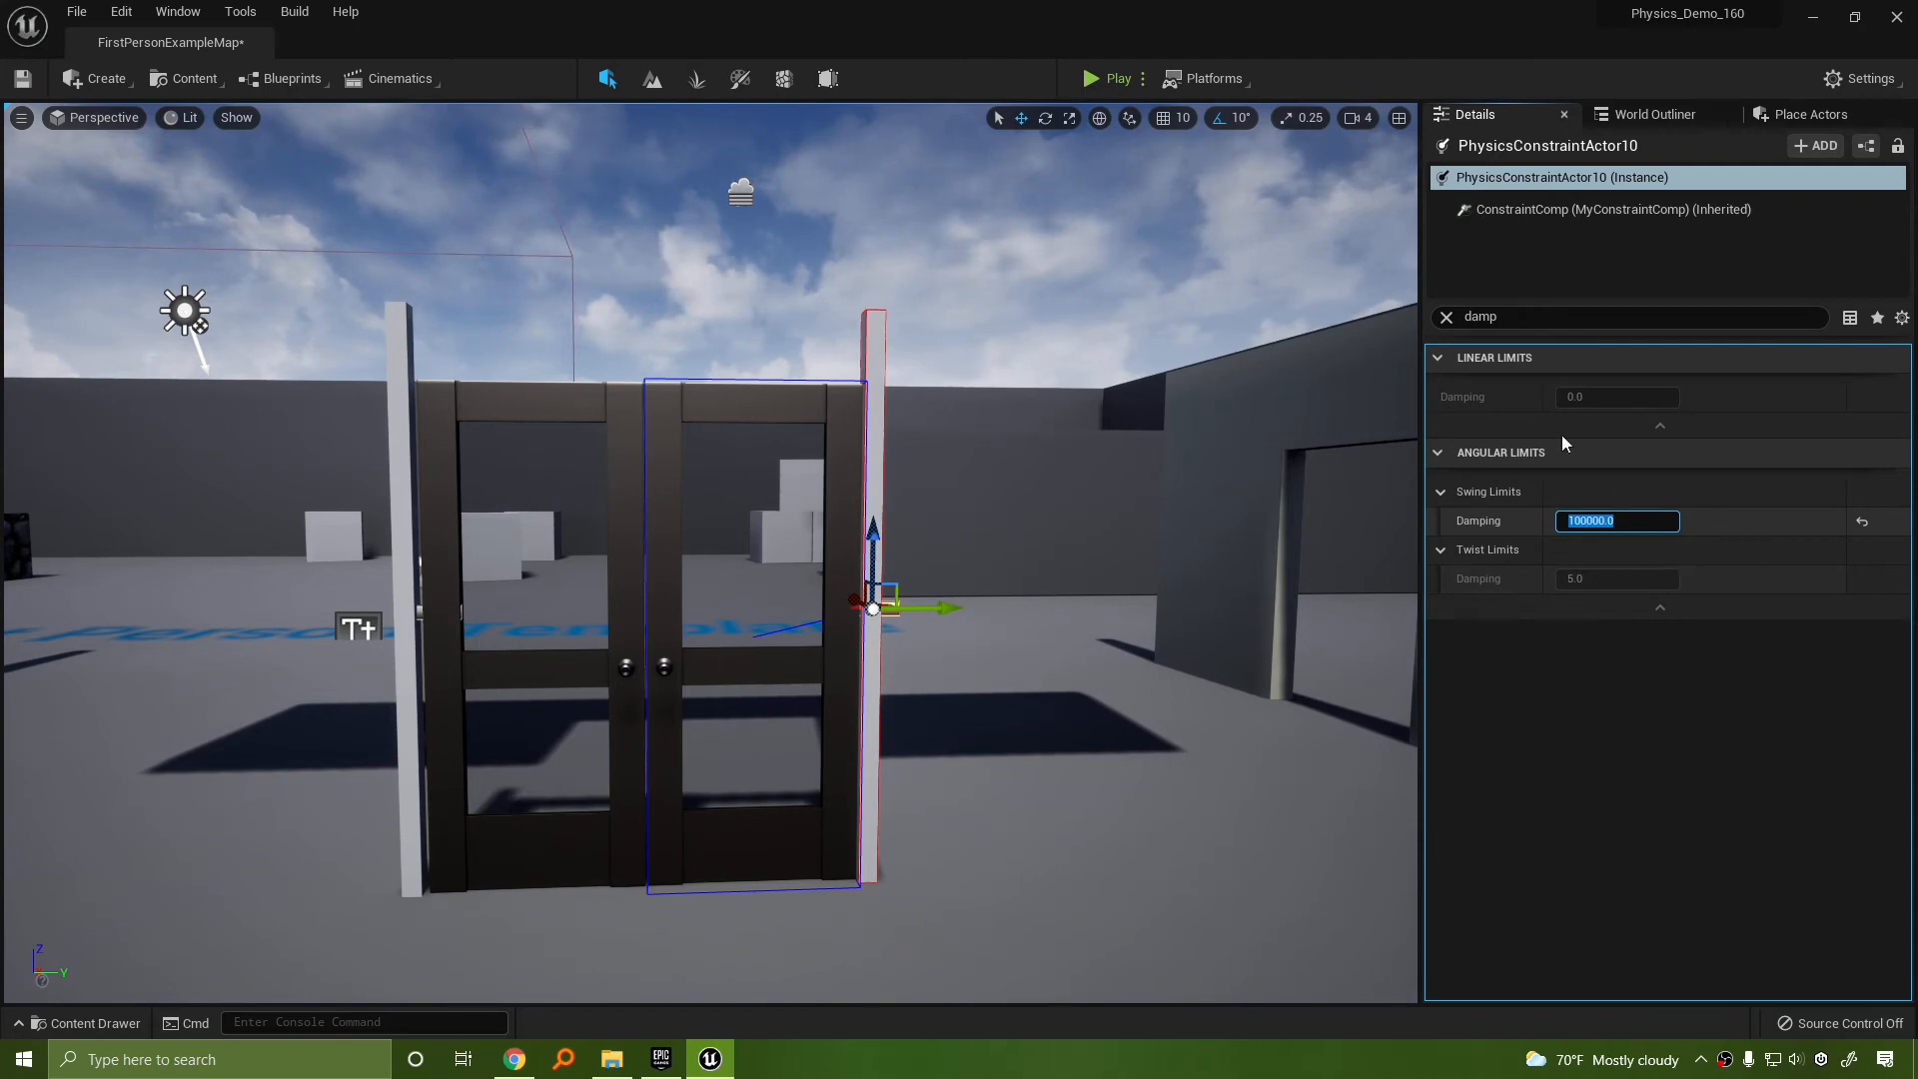
Try a Swing Limits damping of 100000 on the physics constraint and walk through the doors in a play session
click(1118, 79)
key(w)
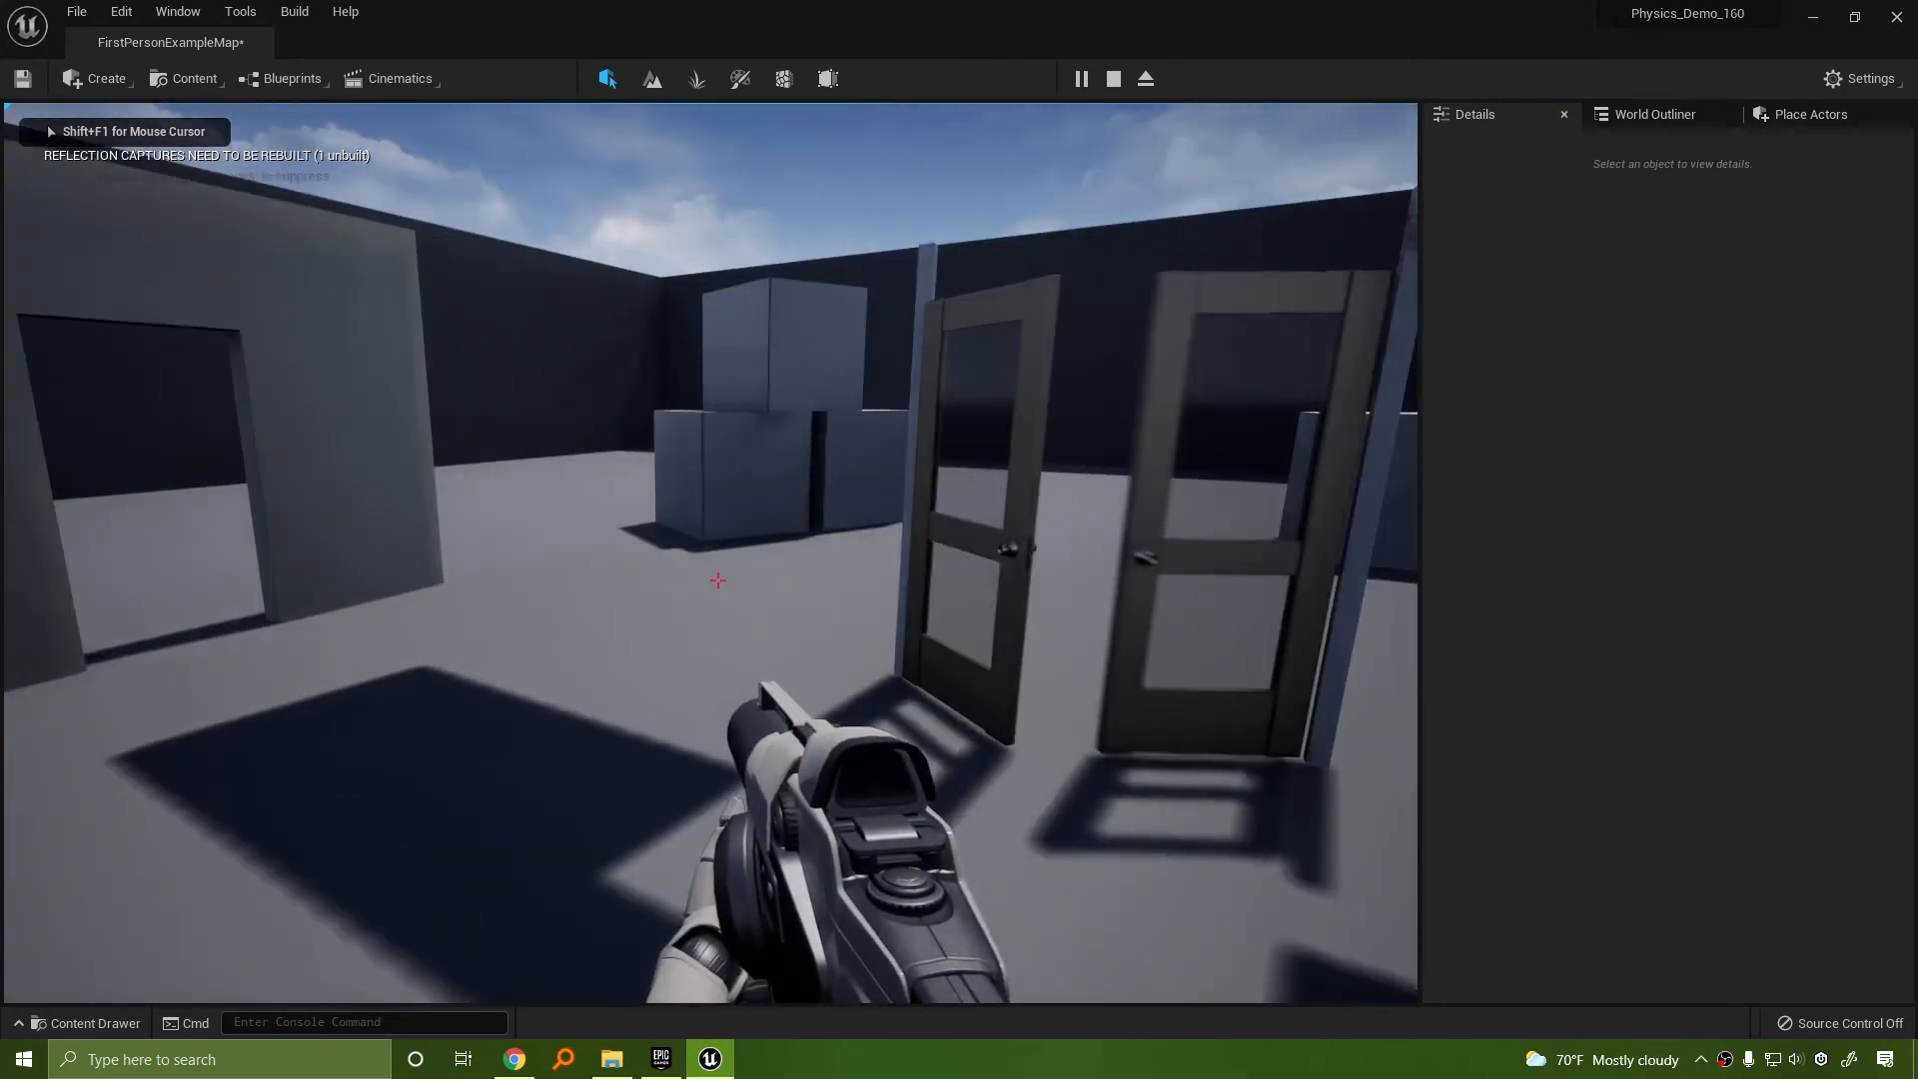
key(w)
key(w)
key(a)
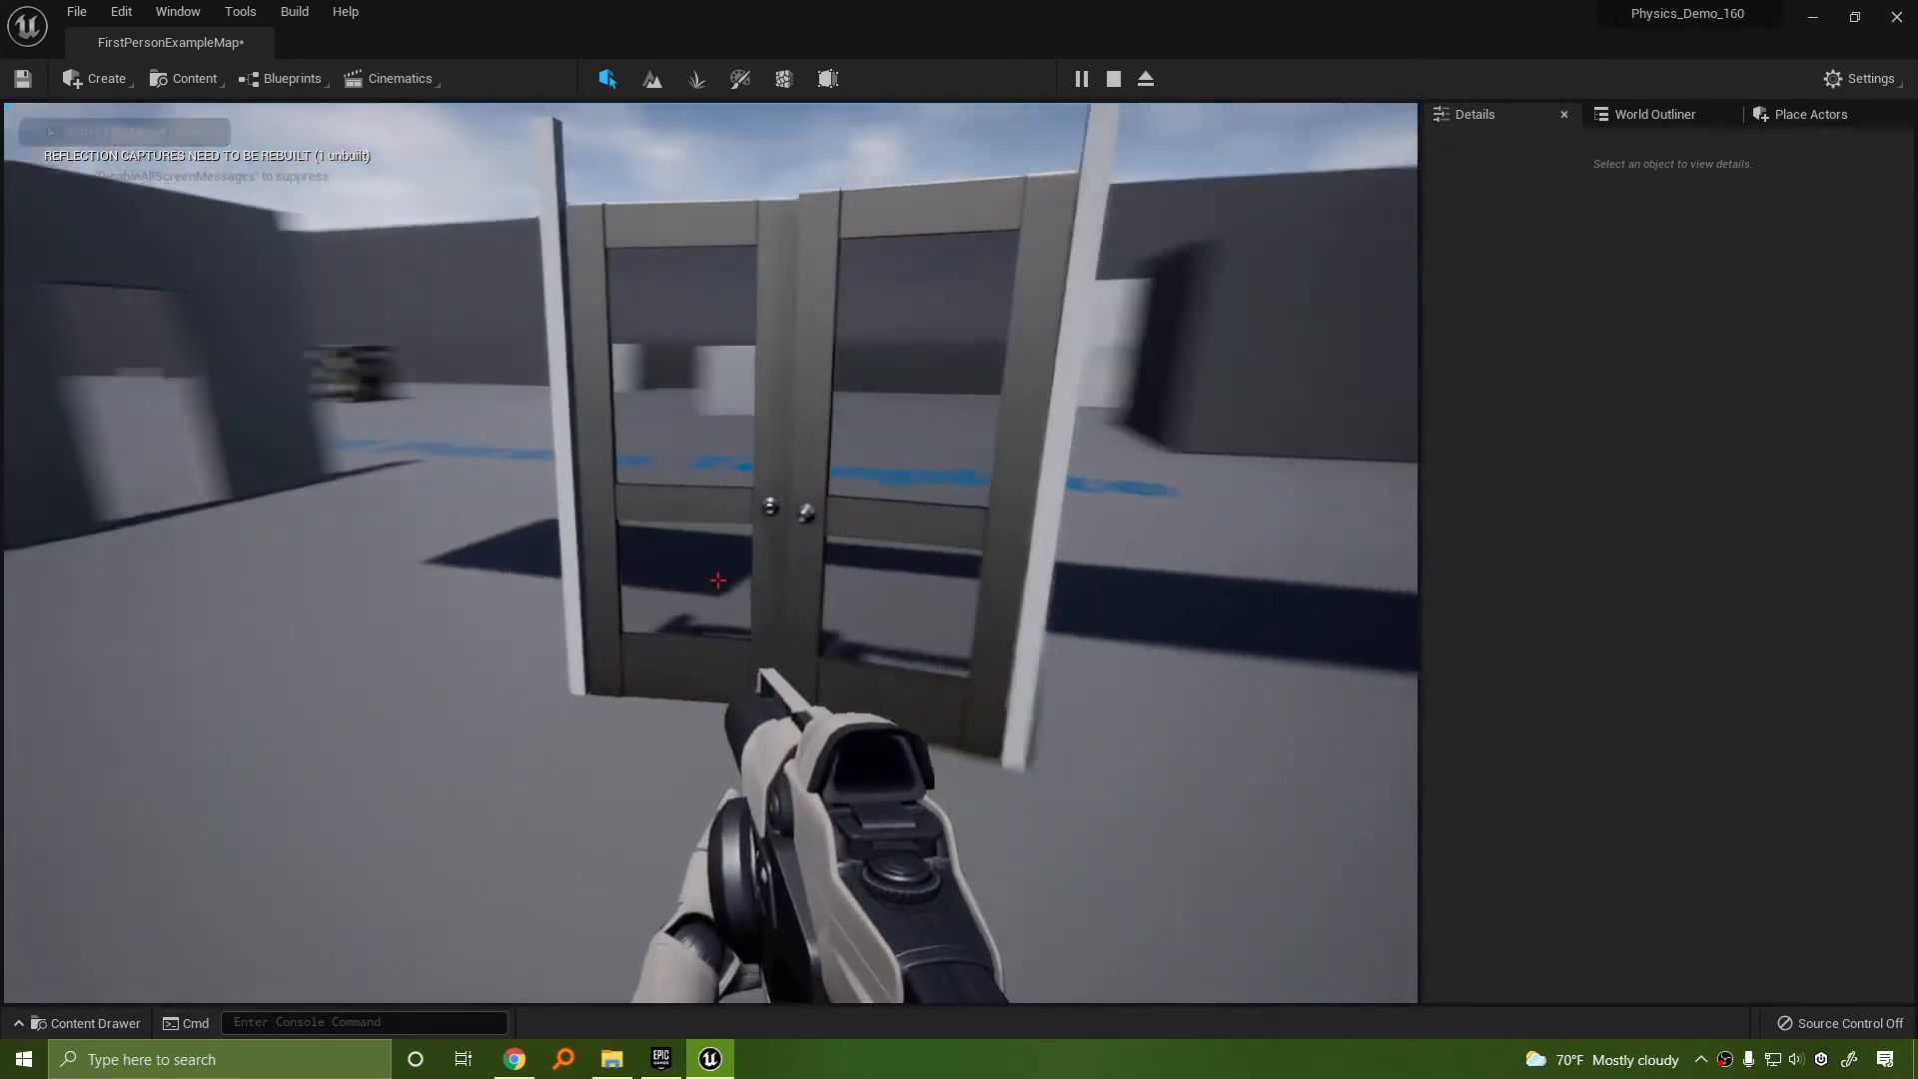
key(w)
key(s)
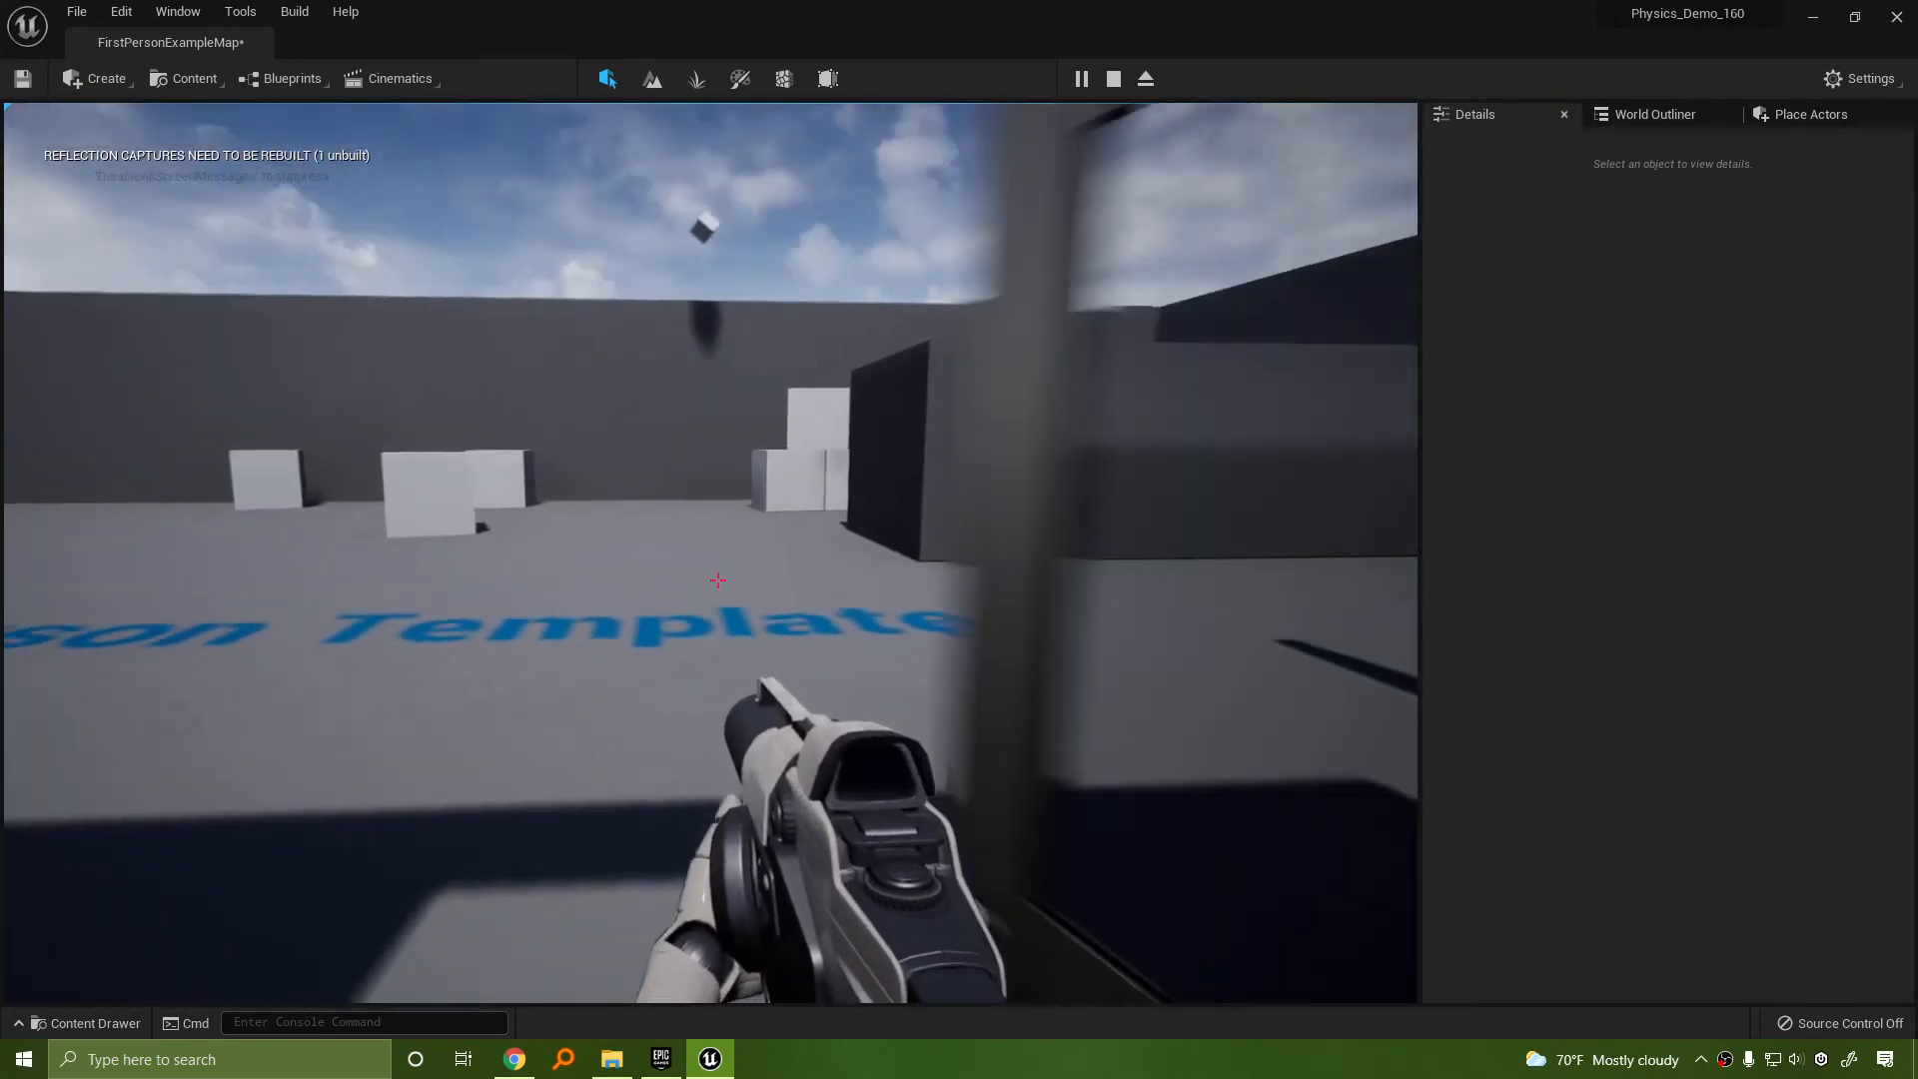
key(Escape)
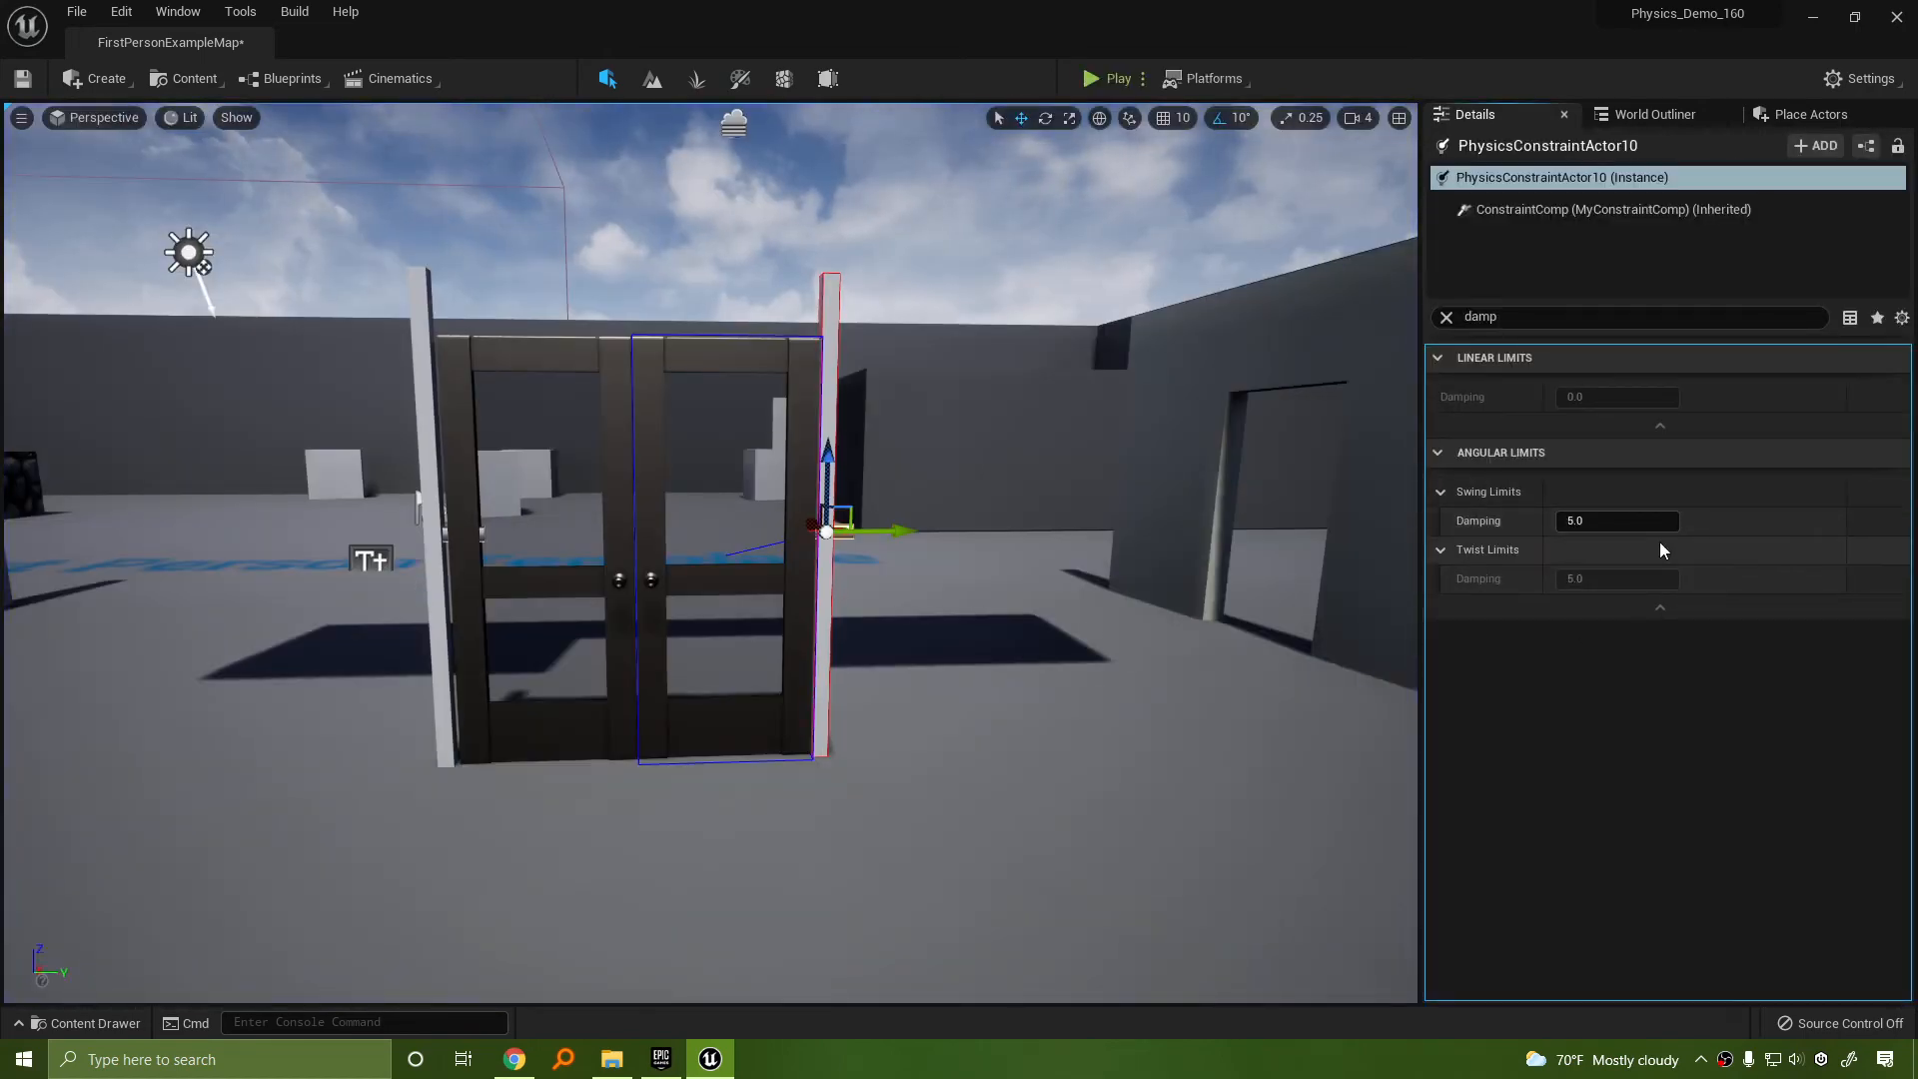
Clear the details filter, select the SM_Door2 leaf and set its physics Linear Damping to 50
click(1446, 316)
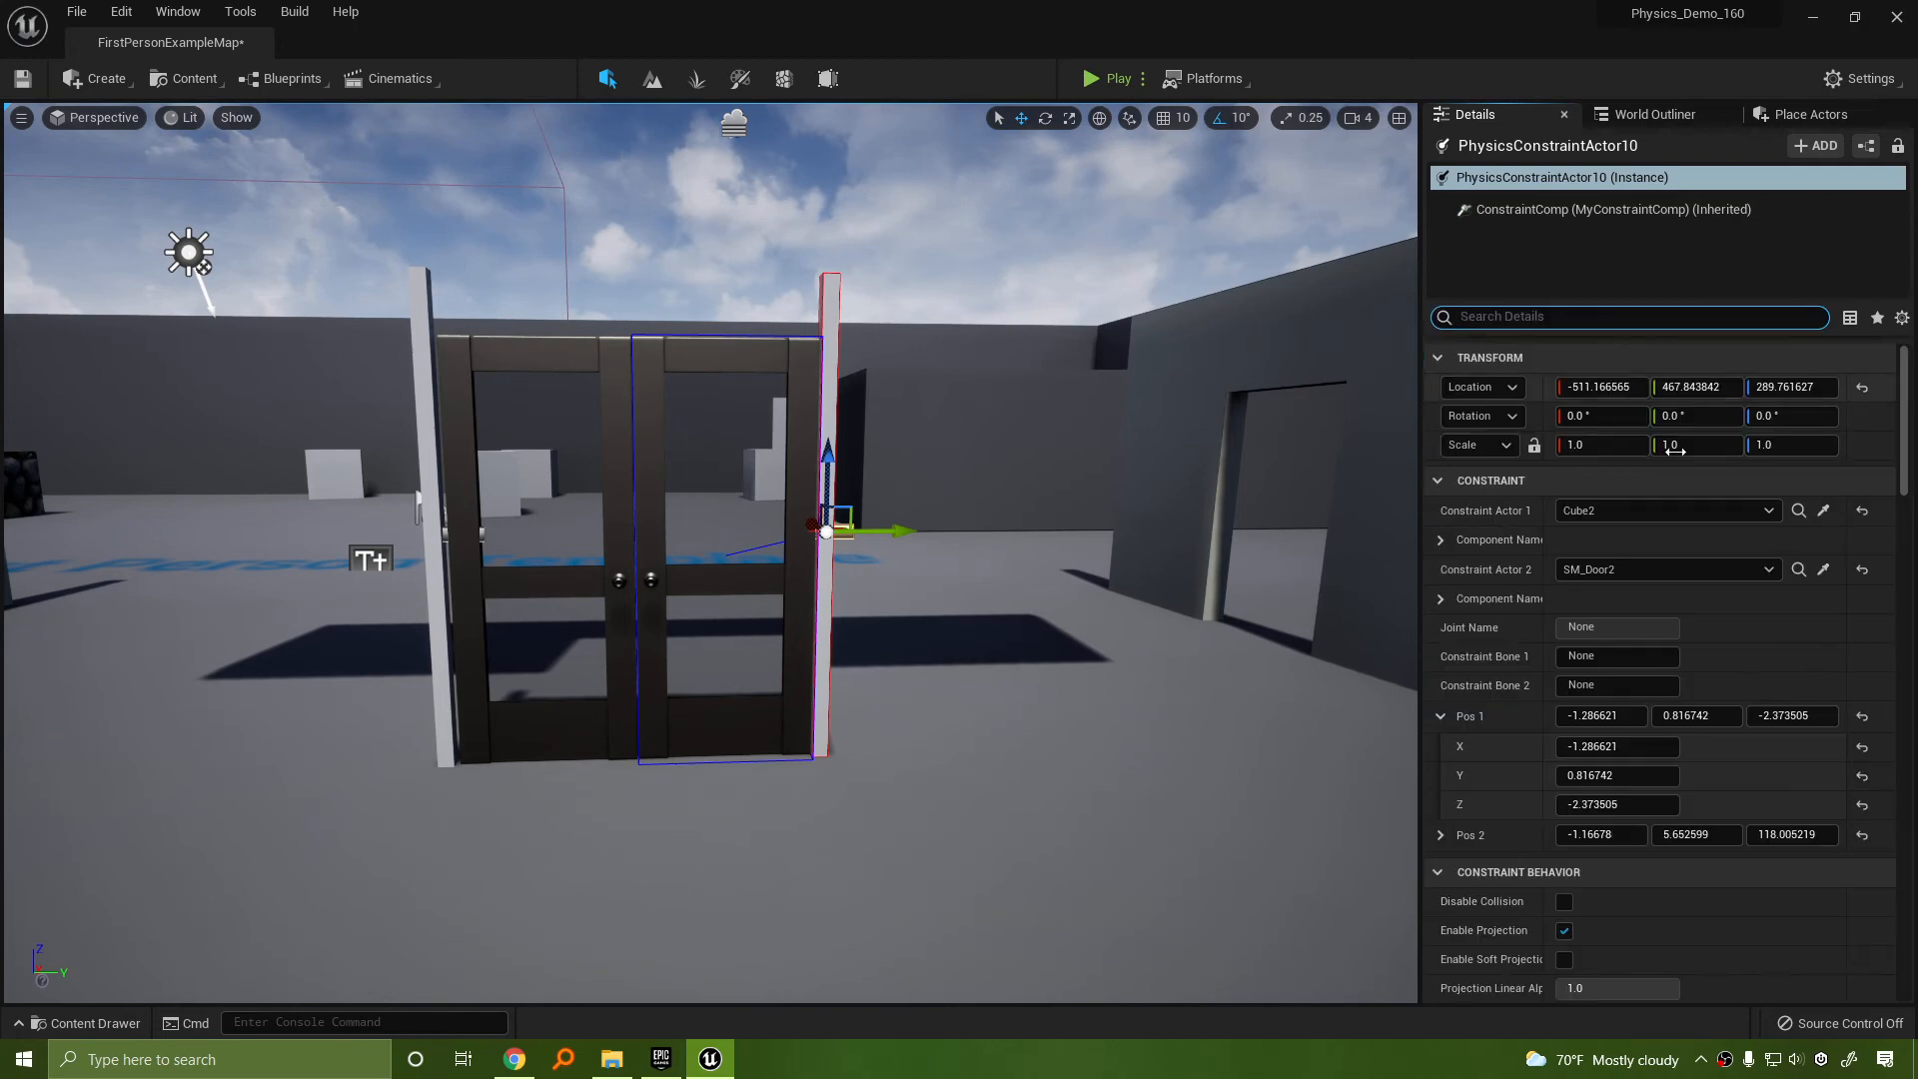
click(770, 359)
scroll(1909, 472, down, 15)
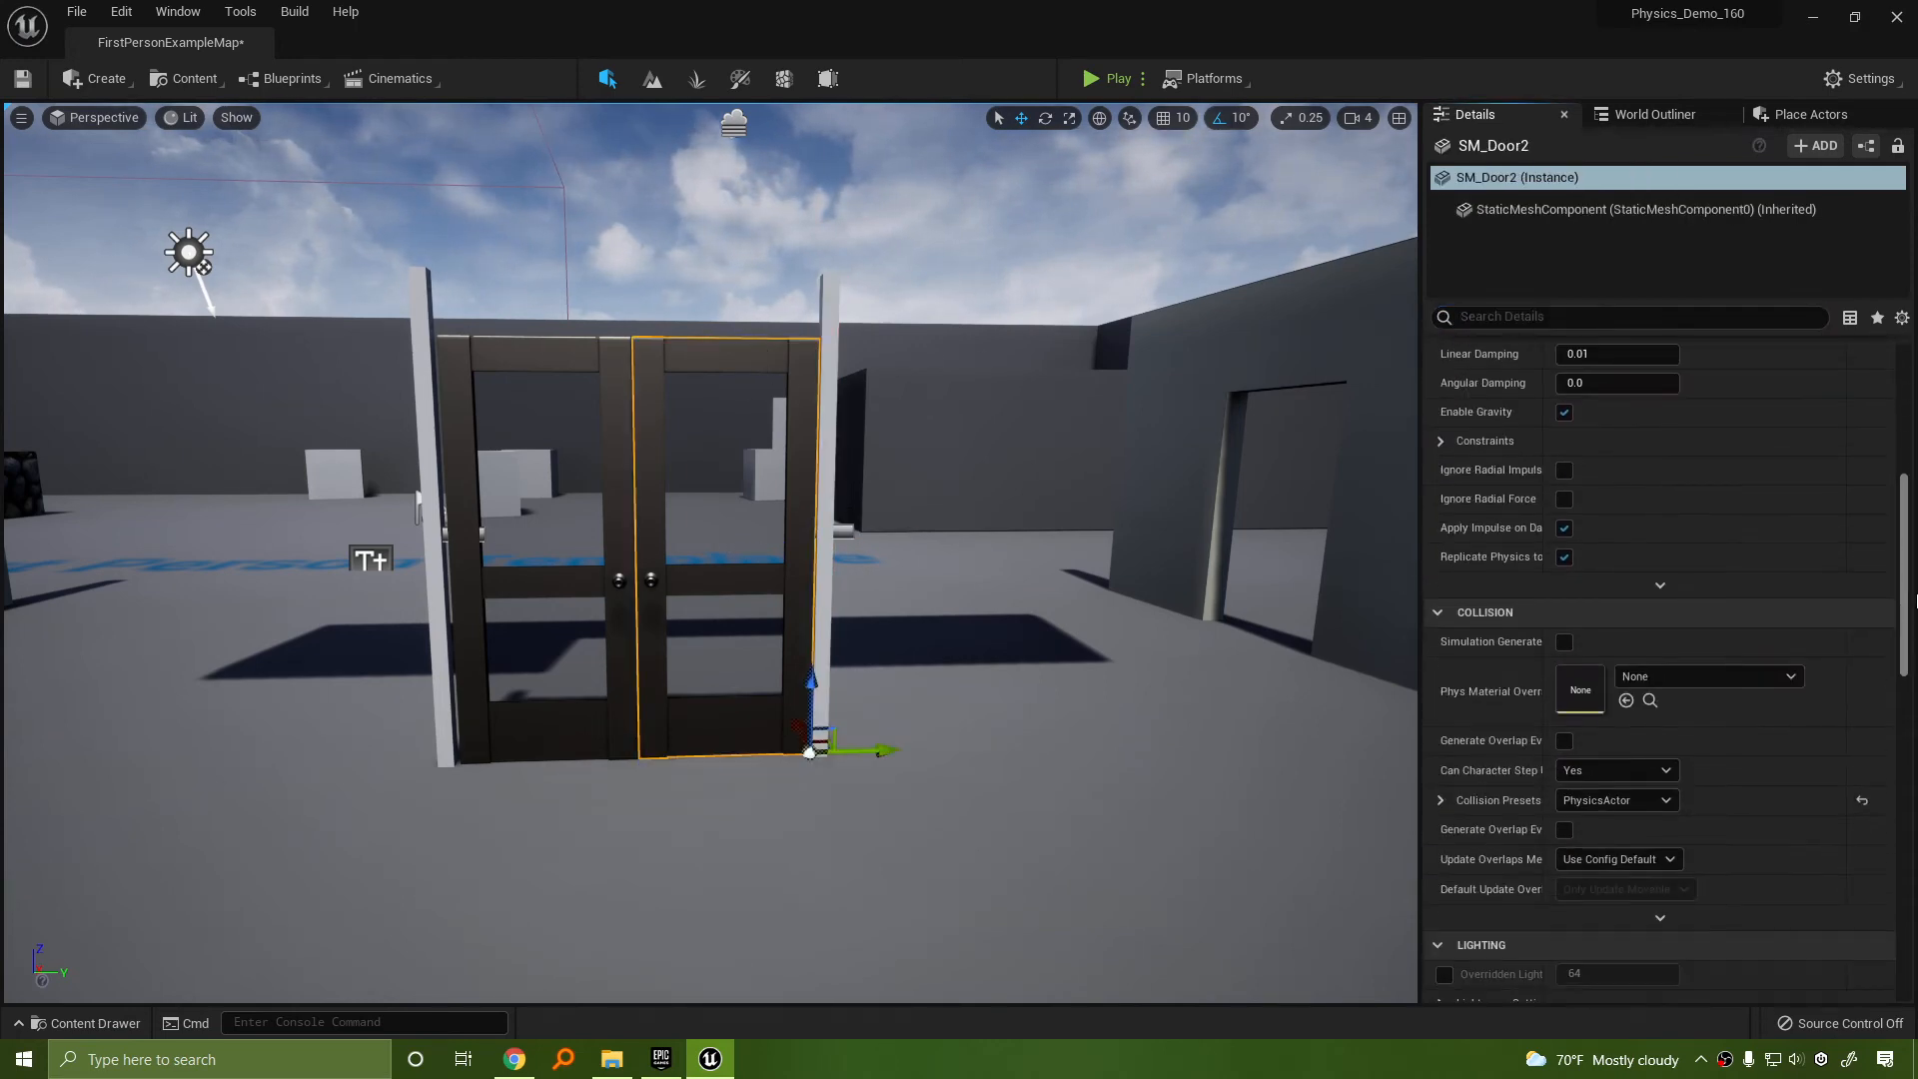
scroll(1667, 672, down, 5)
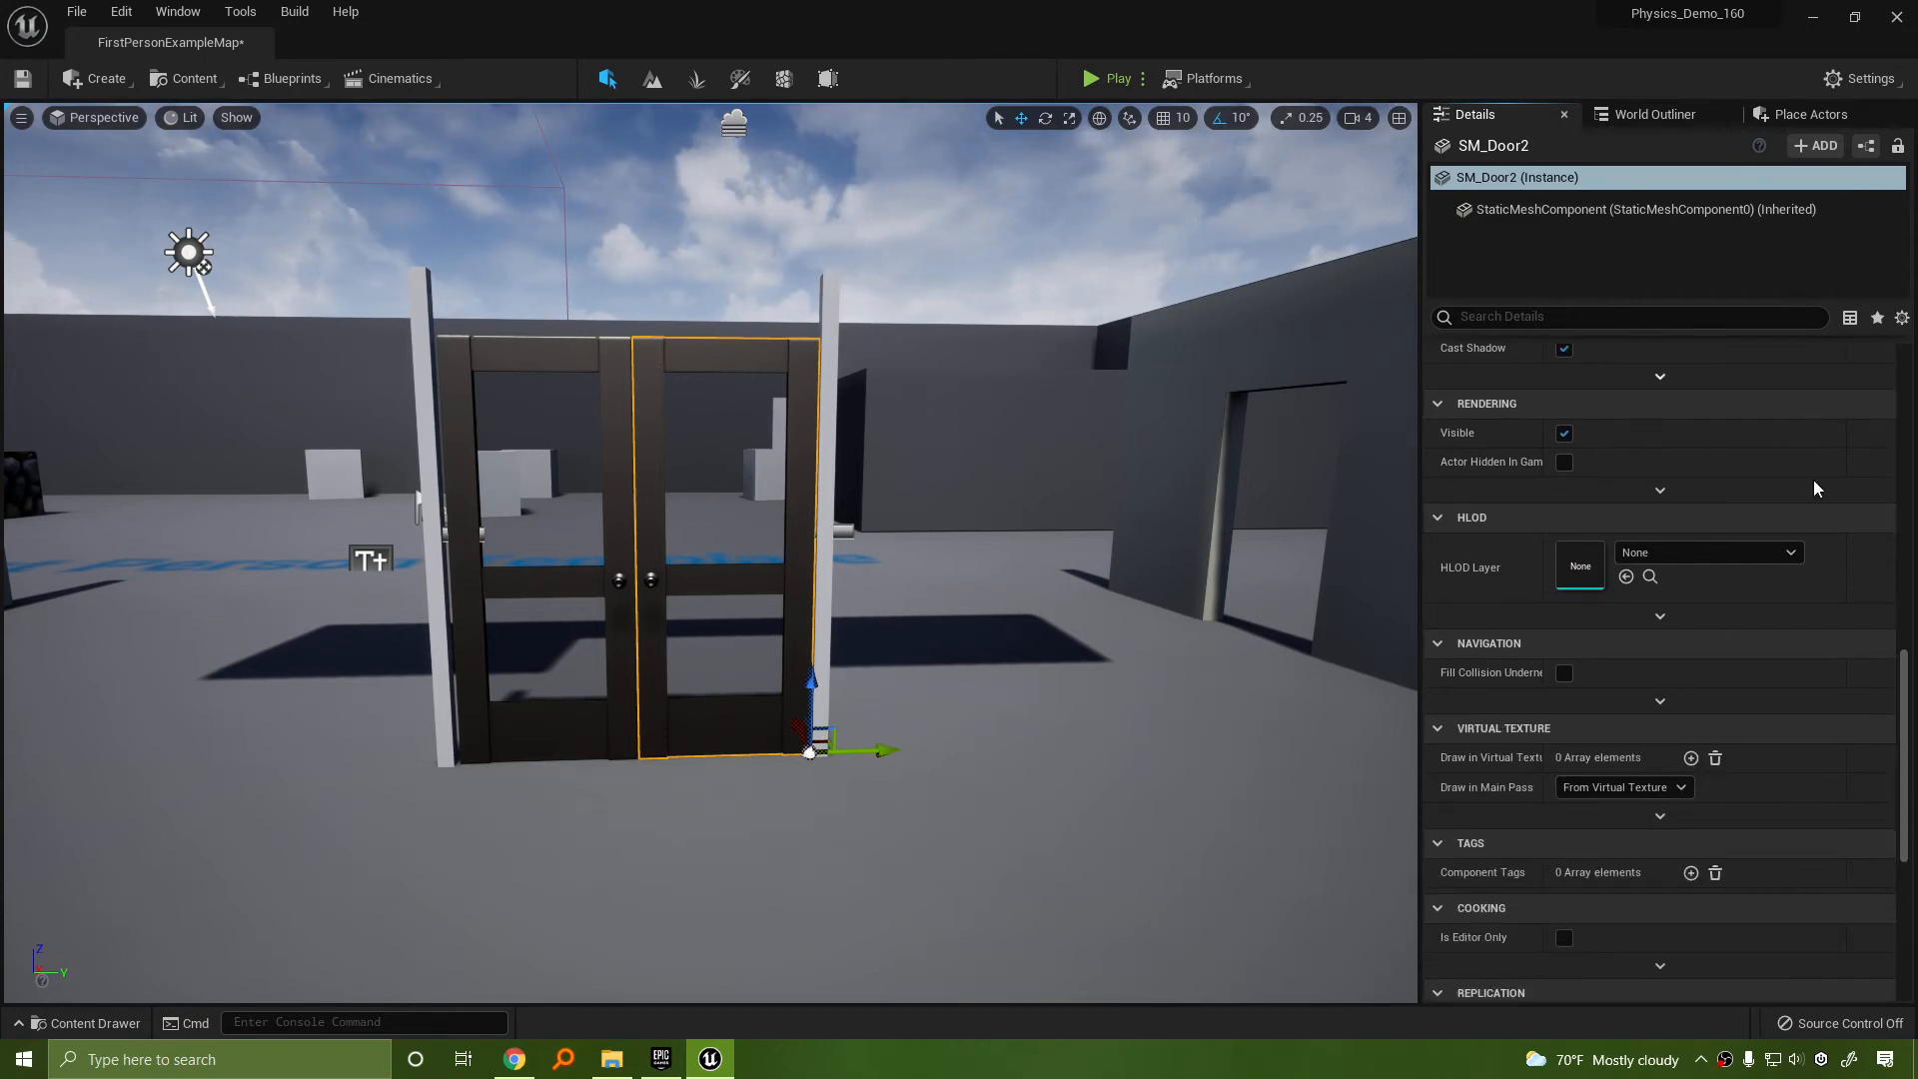
drag(1909, 709, 1908, 476)
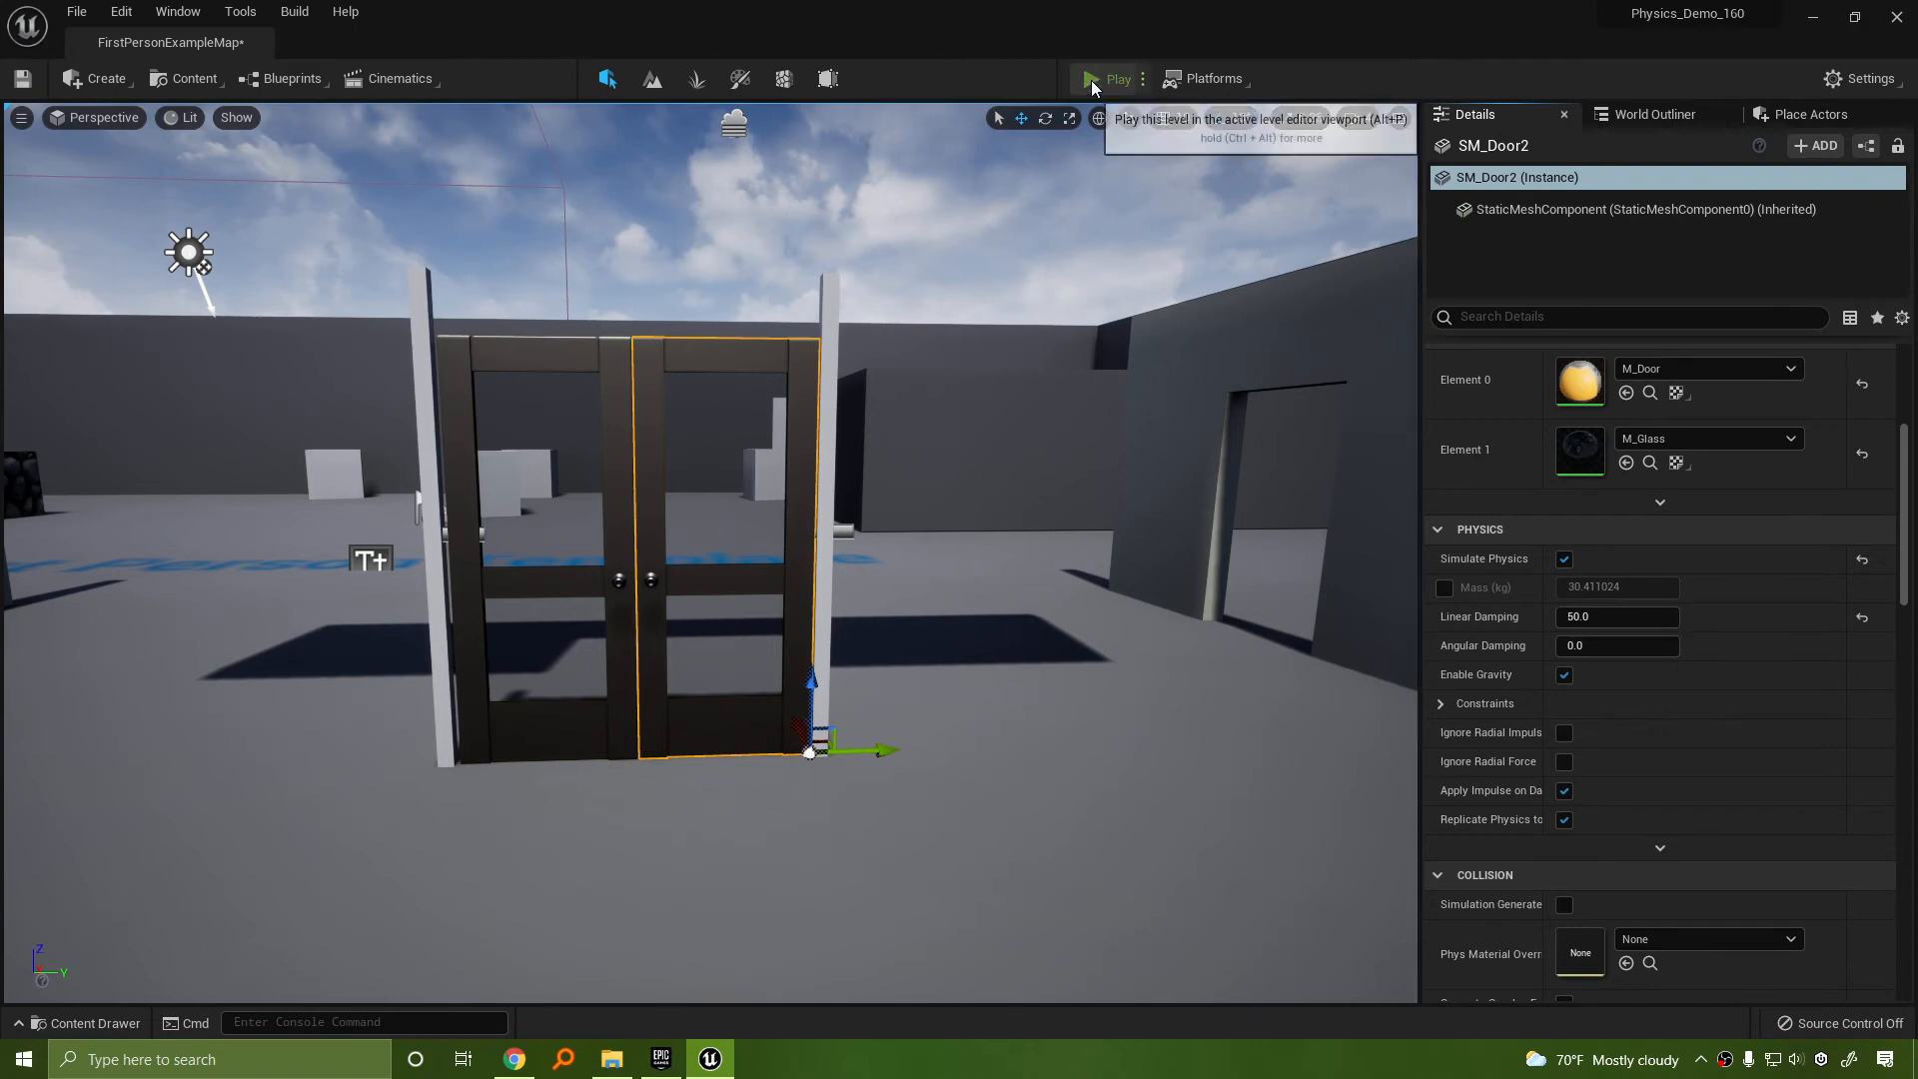
Play the level and walk back and forth through the doors to test the linear damping on SM_Door2
click(1091, 80)
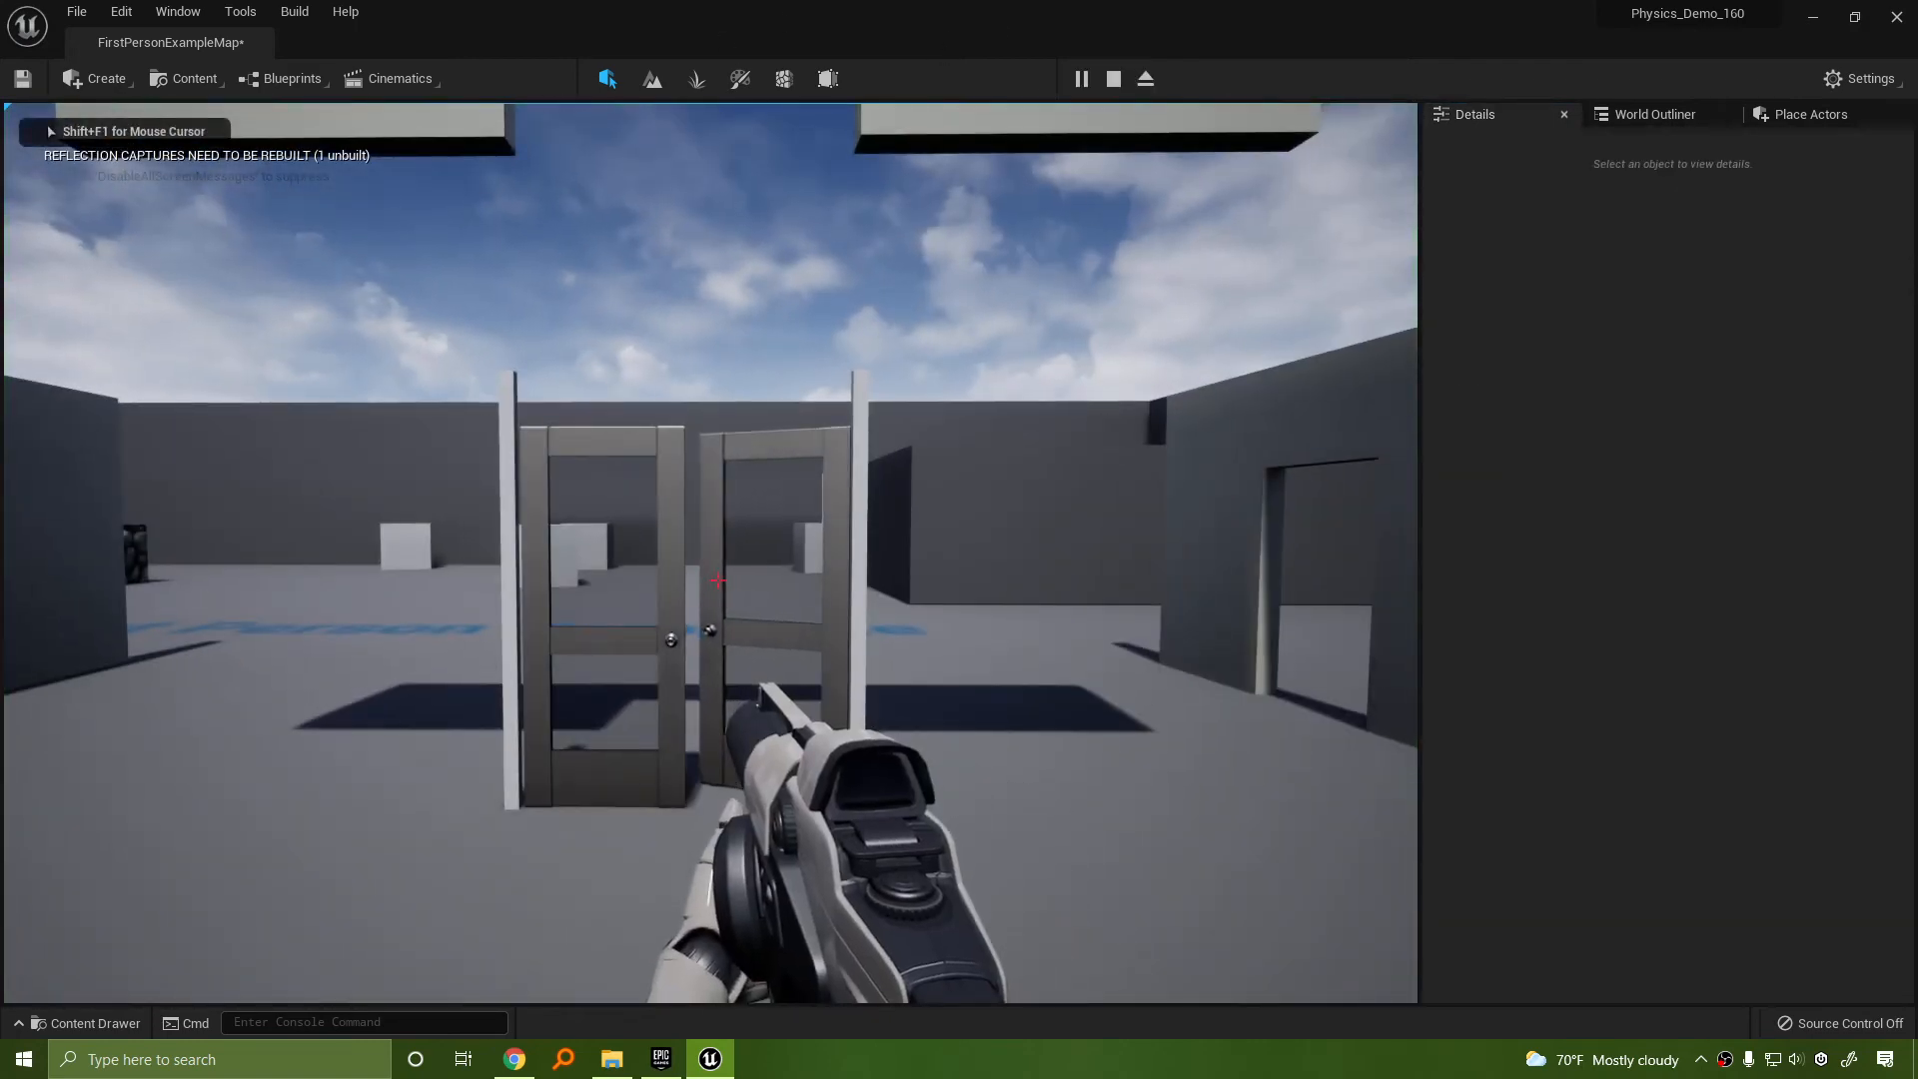
key(w)
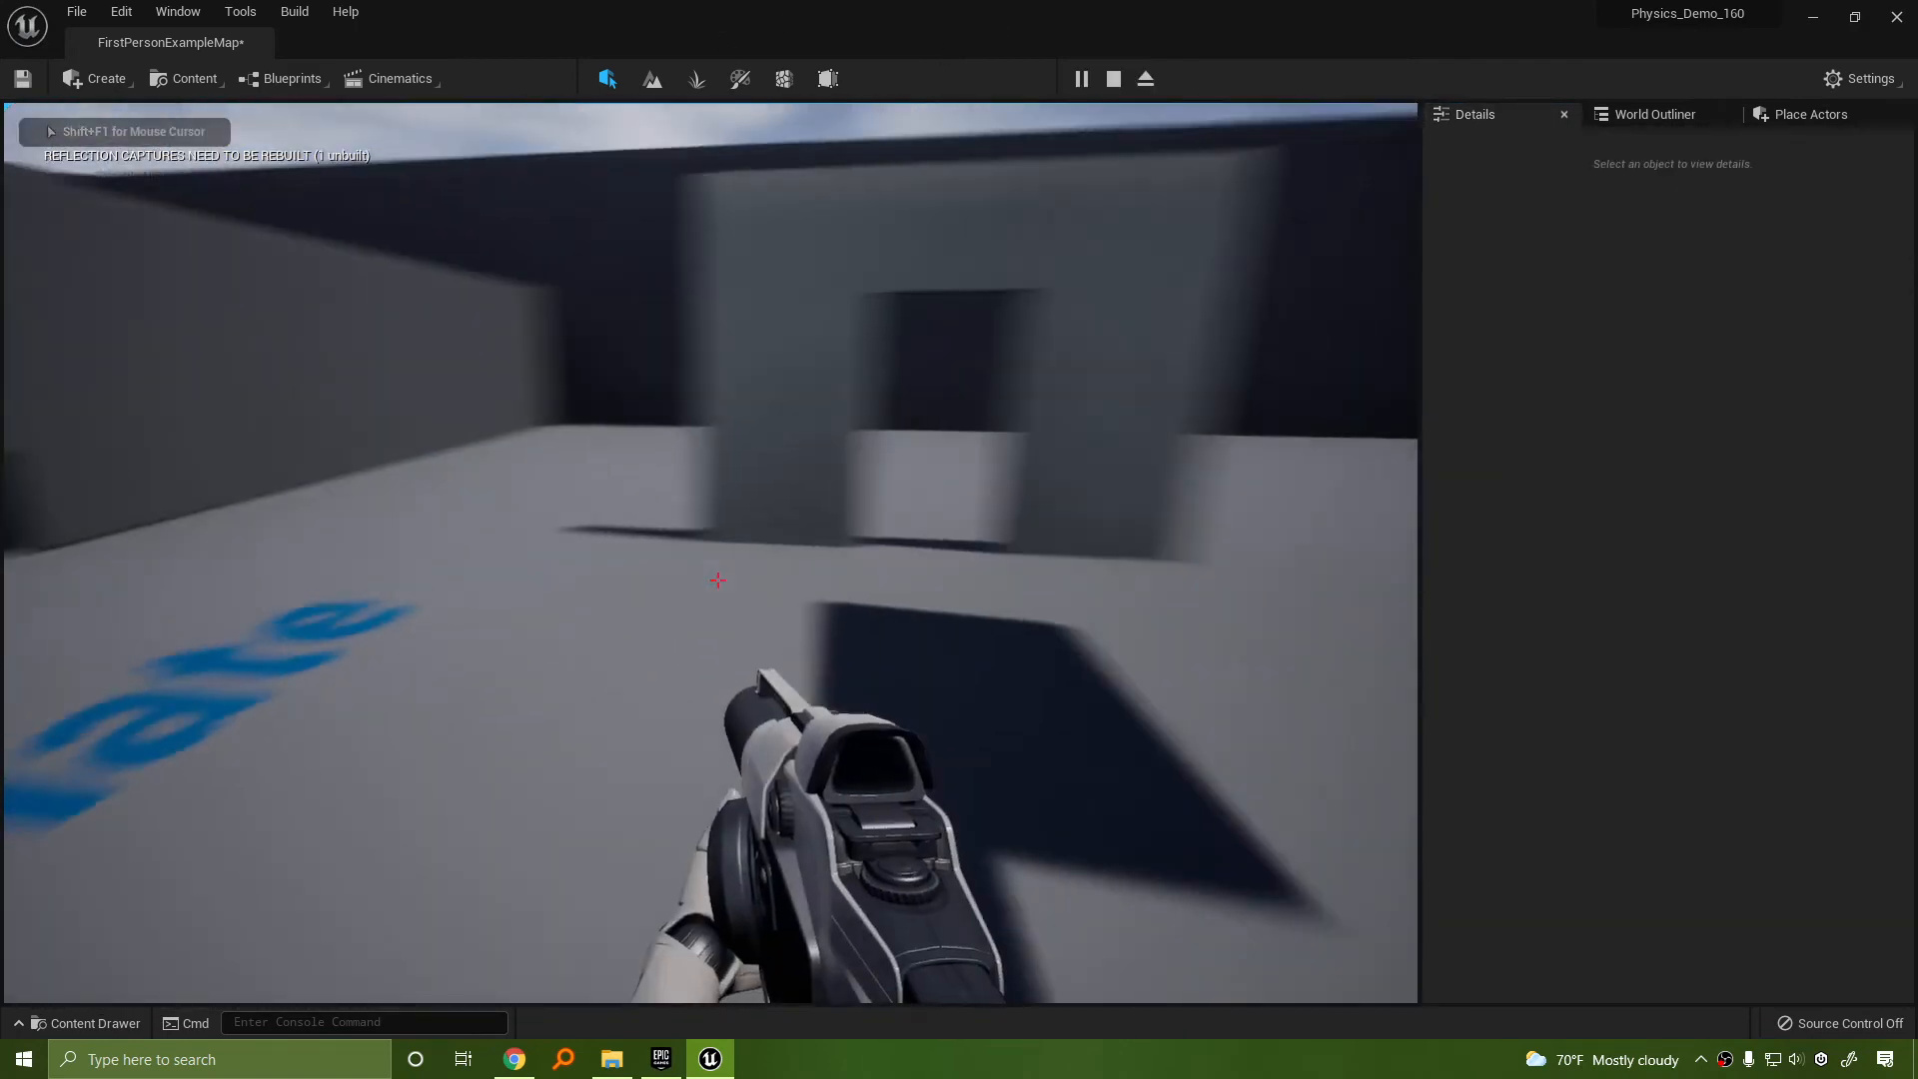
key(a)
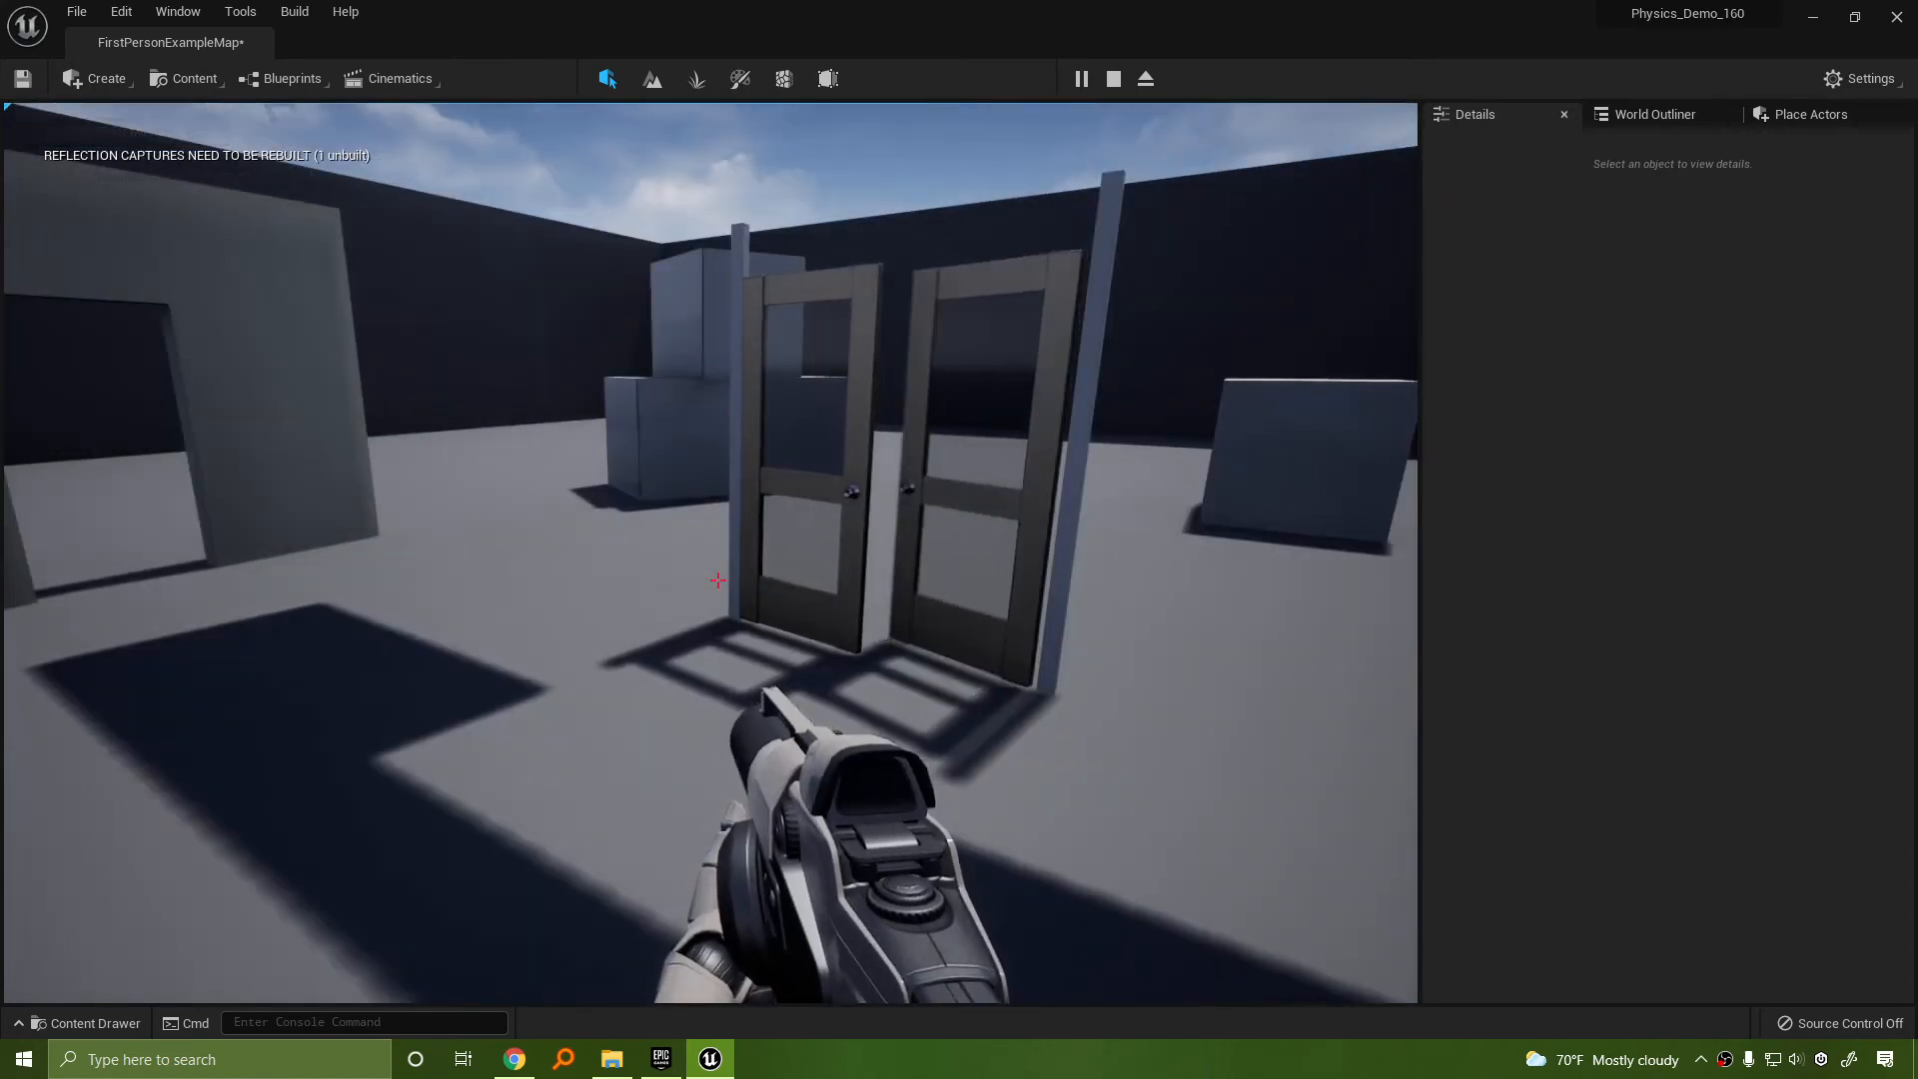
key(w)
key(d)
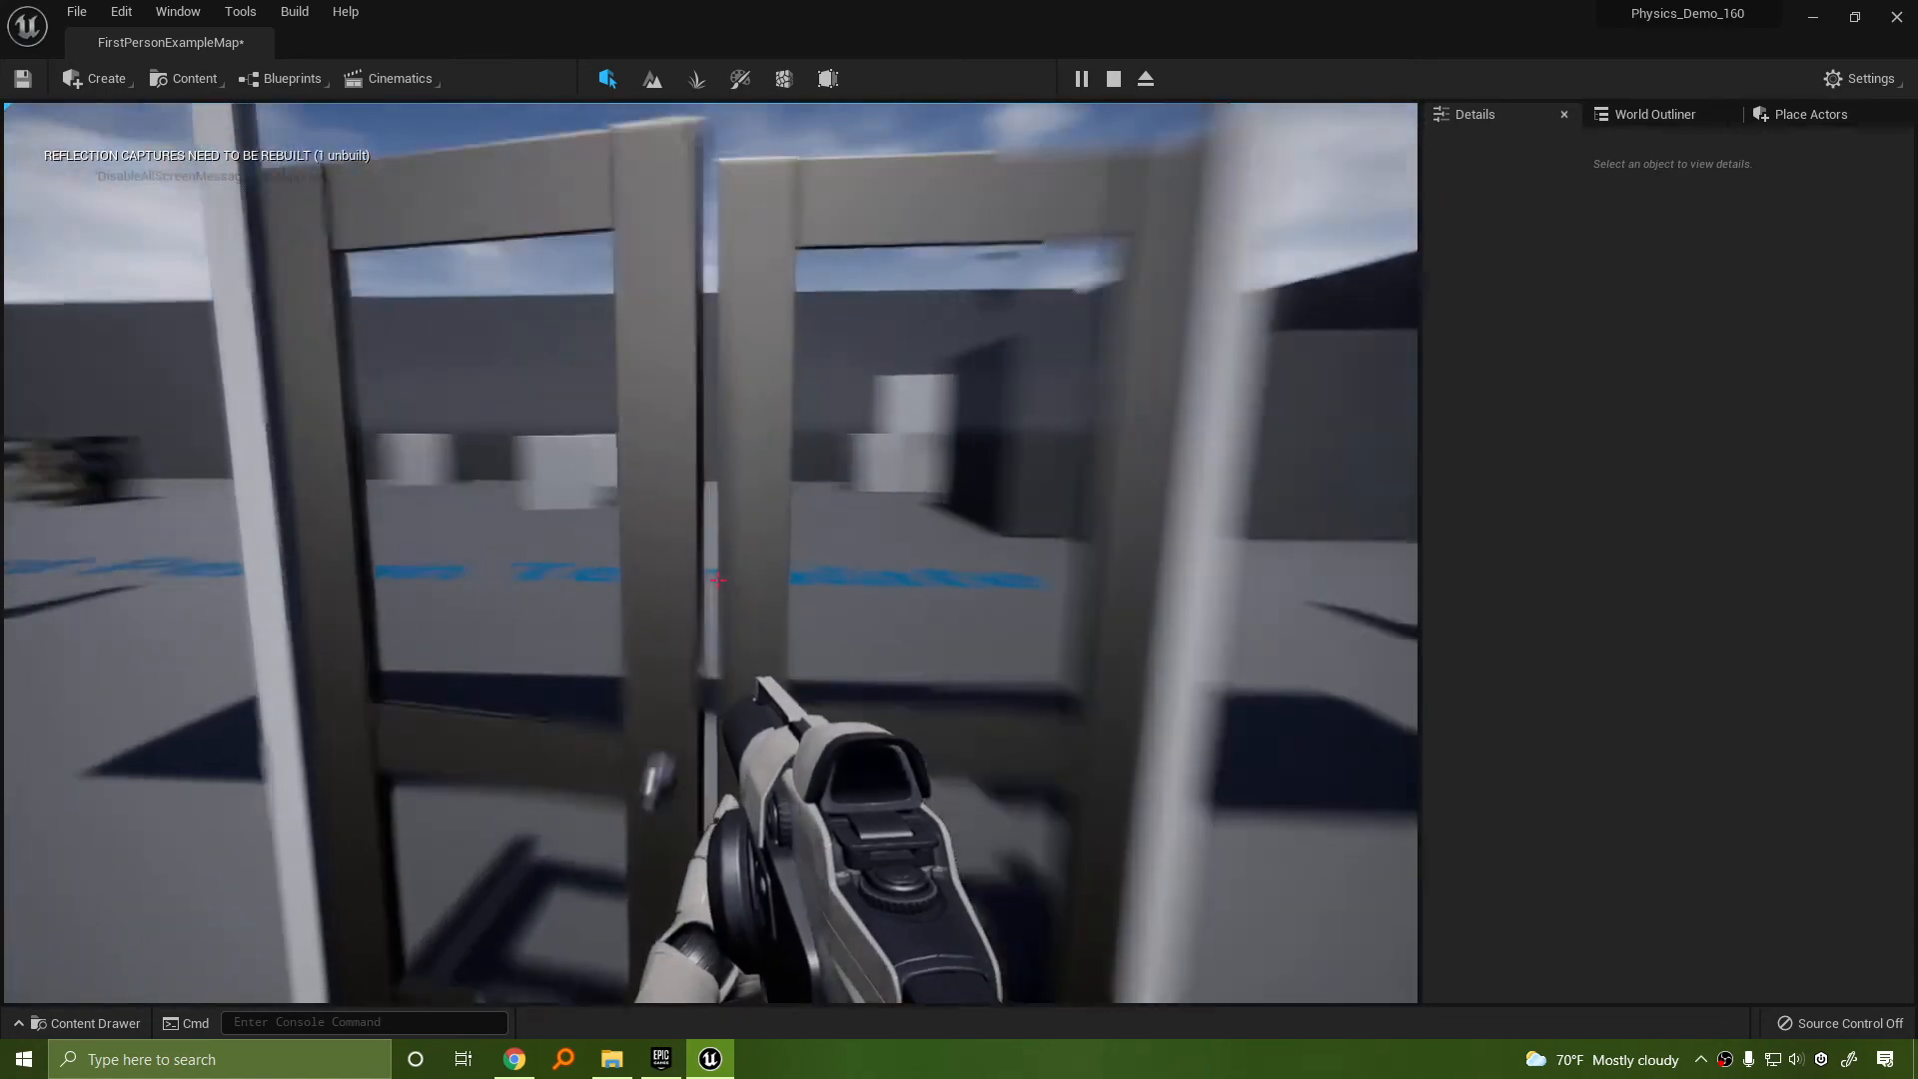
key(w)
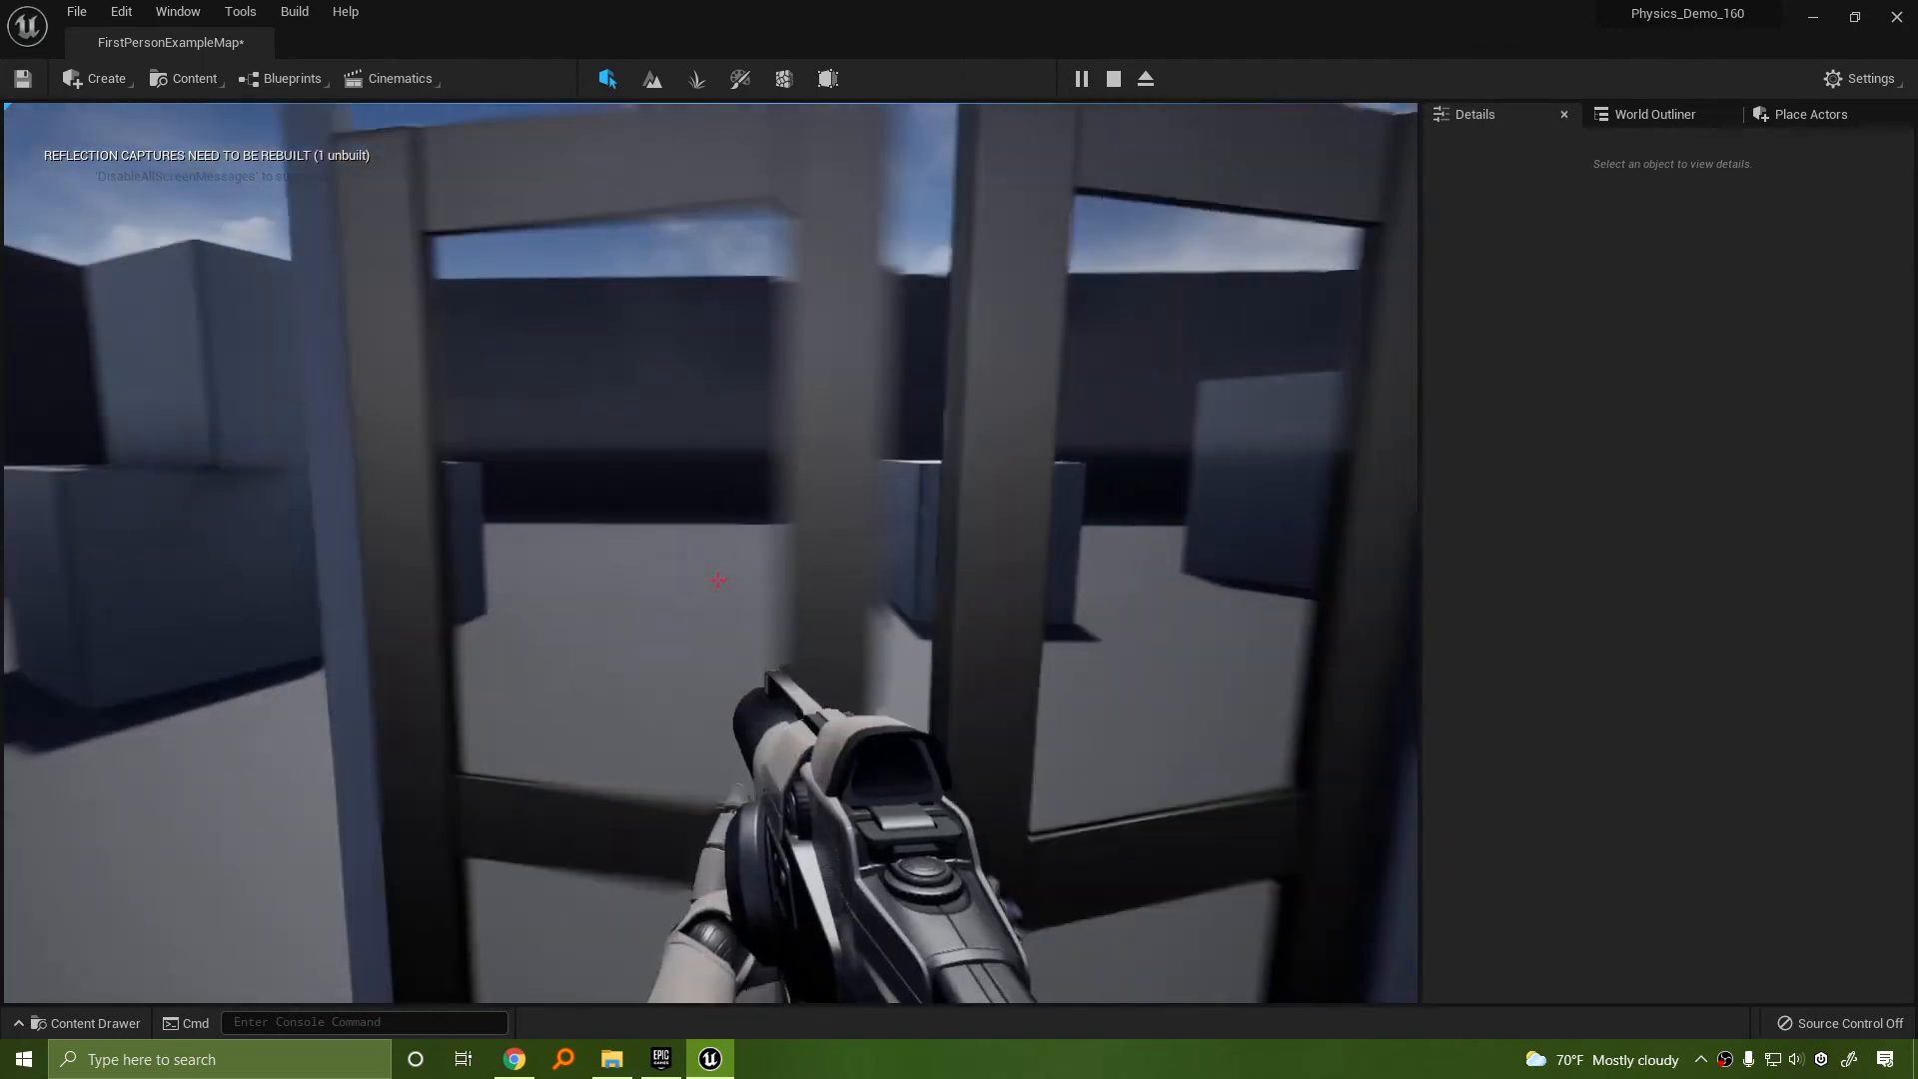
key(Escape)
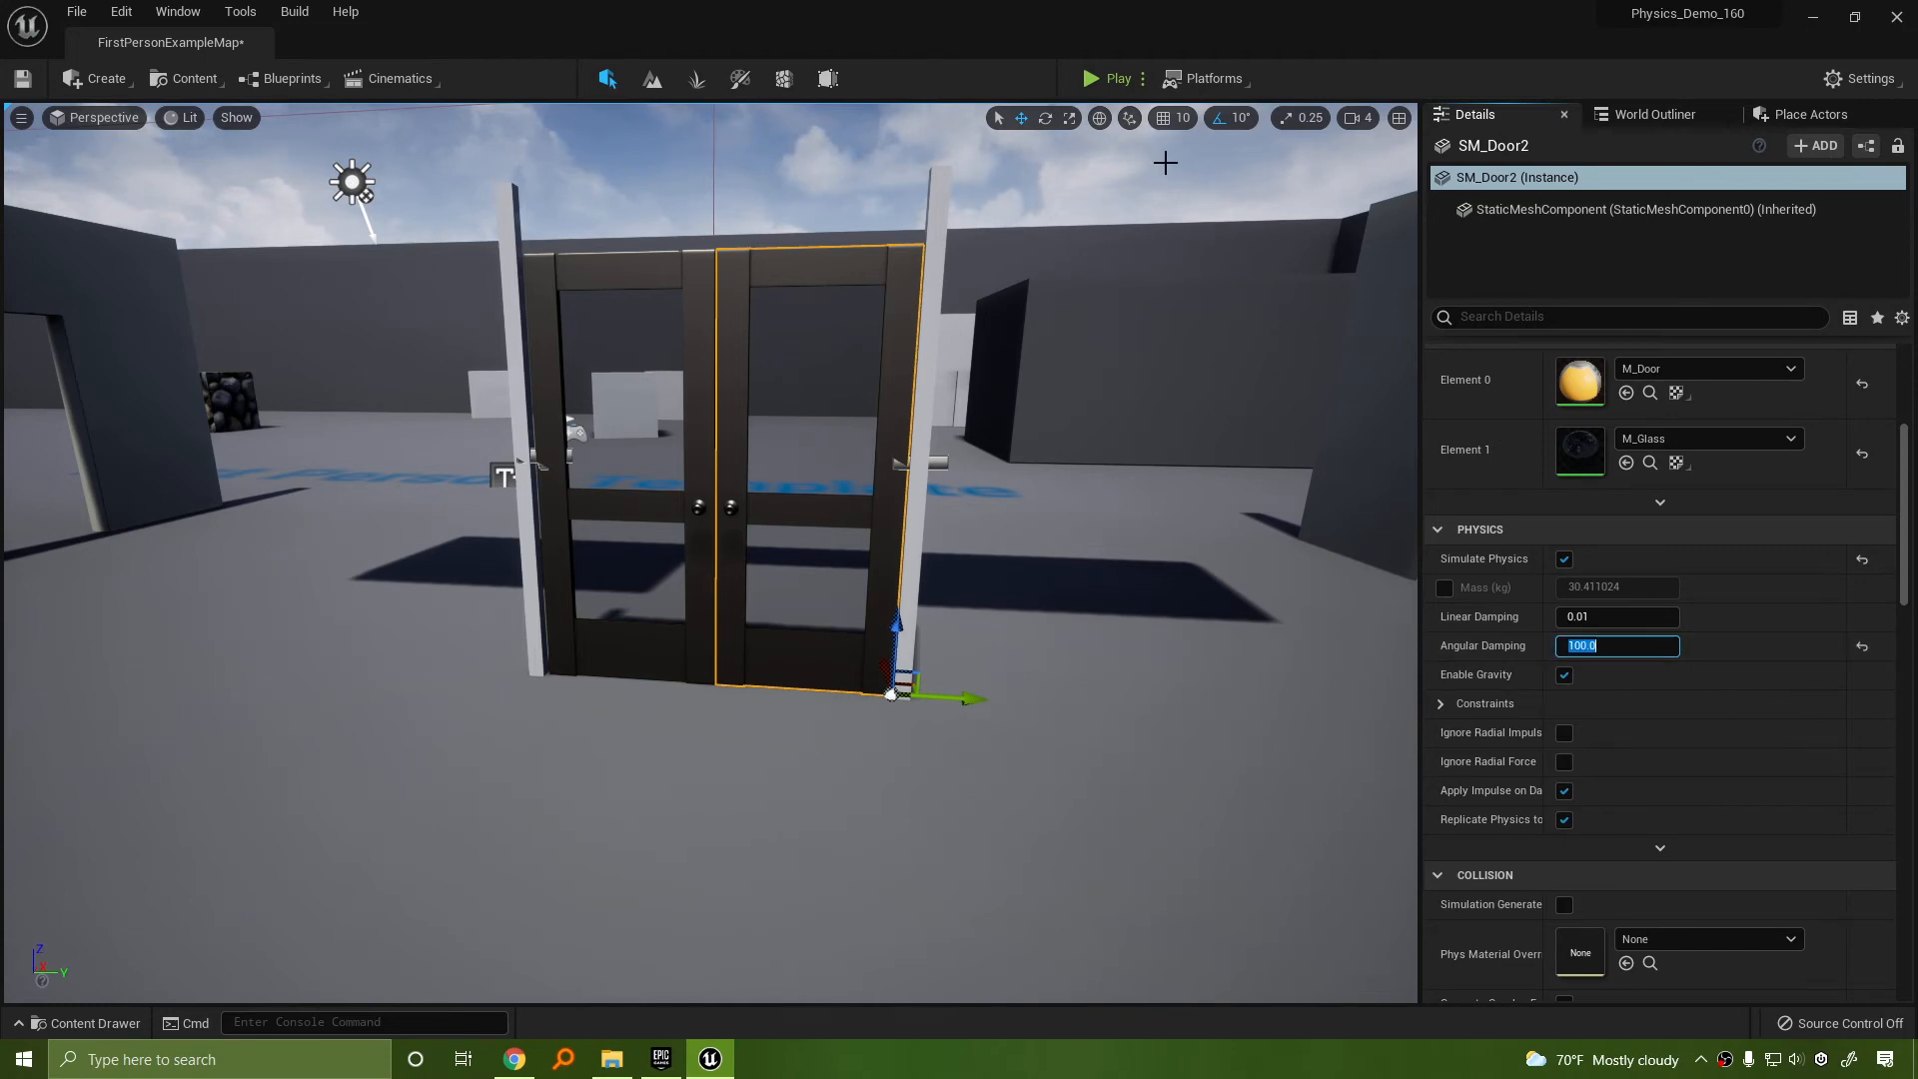
Set the Angular Damping of both door leaves, SM_Door2 and SM_Door, to 100, and play-test their swing
click(1099, 80)
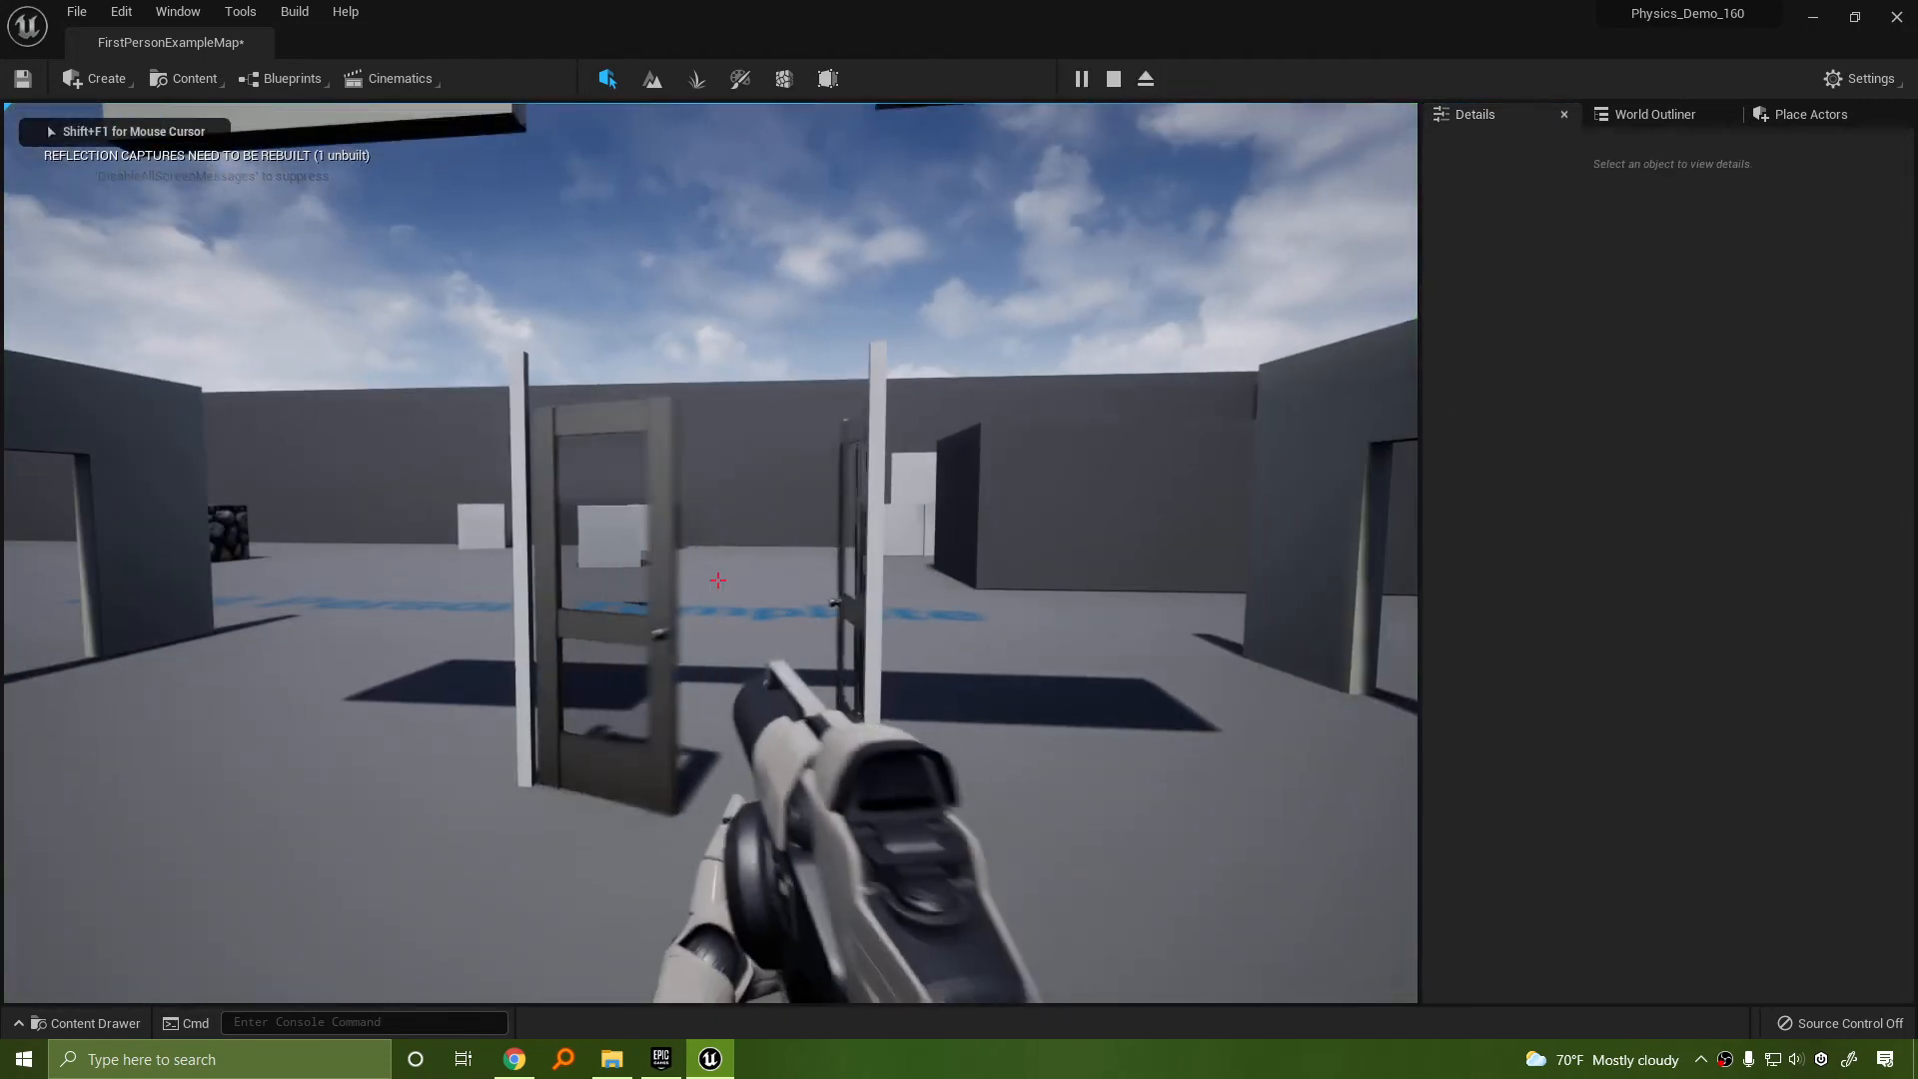
key(w)
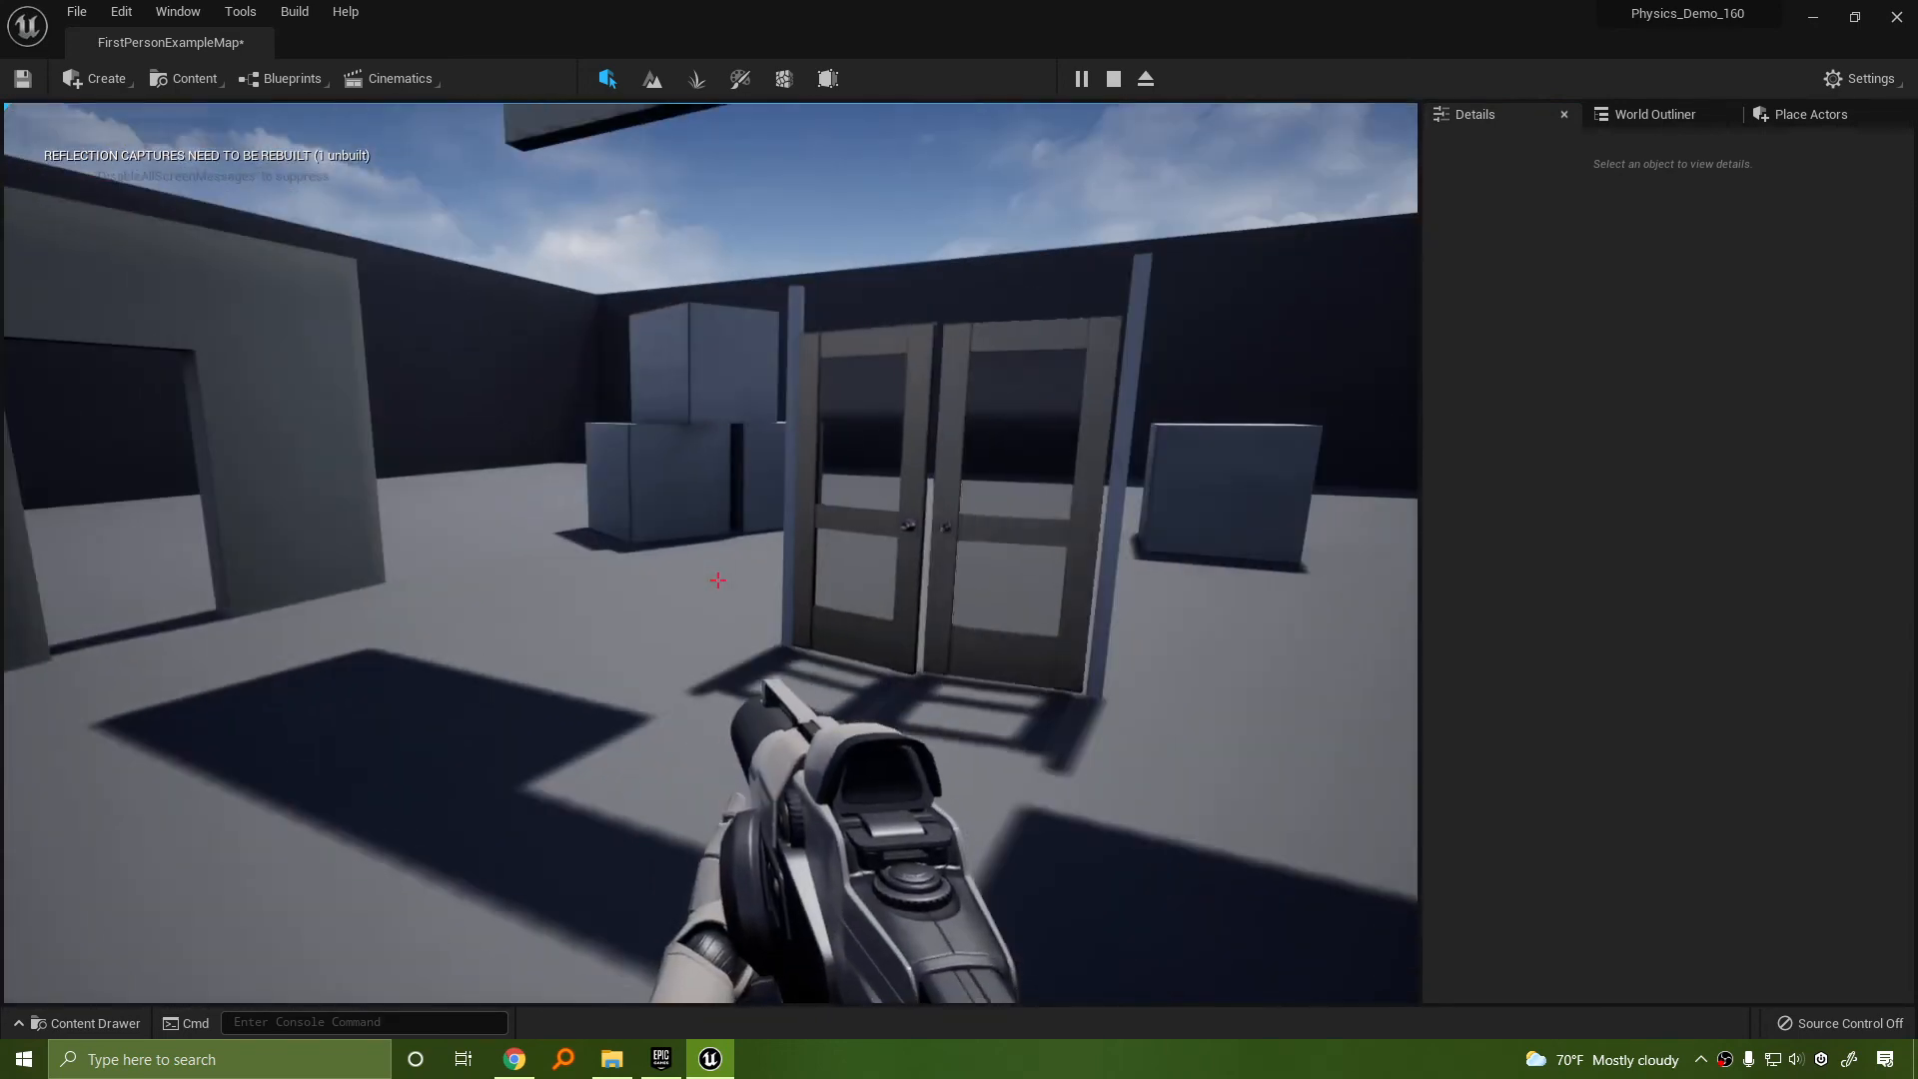
key(w)
key(d)
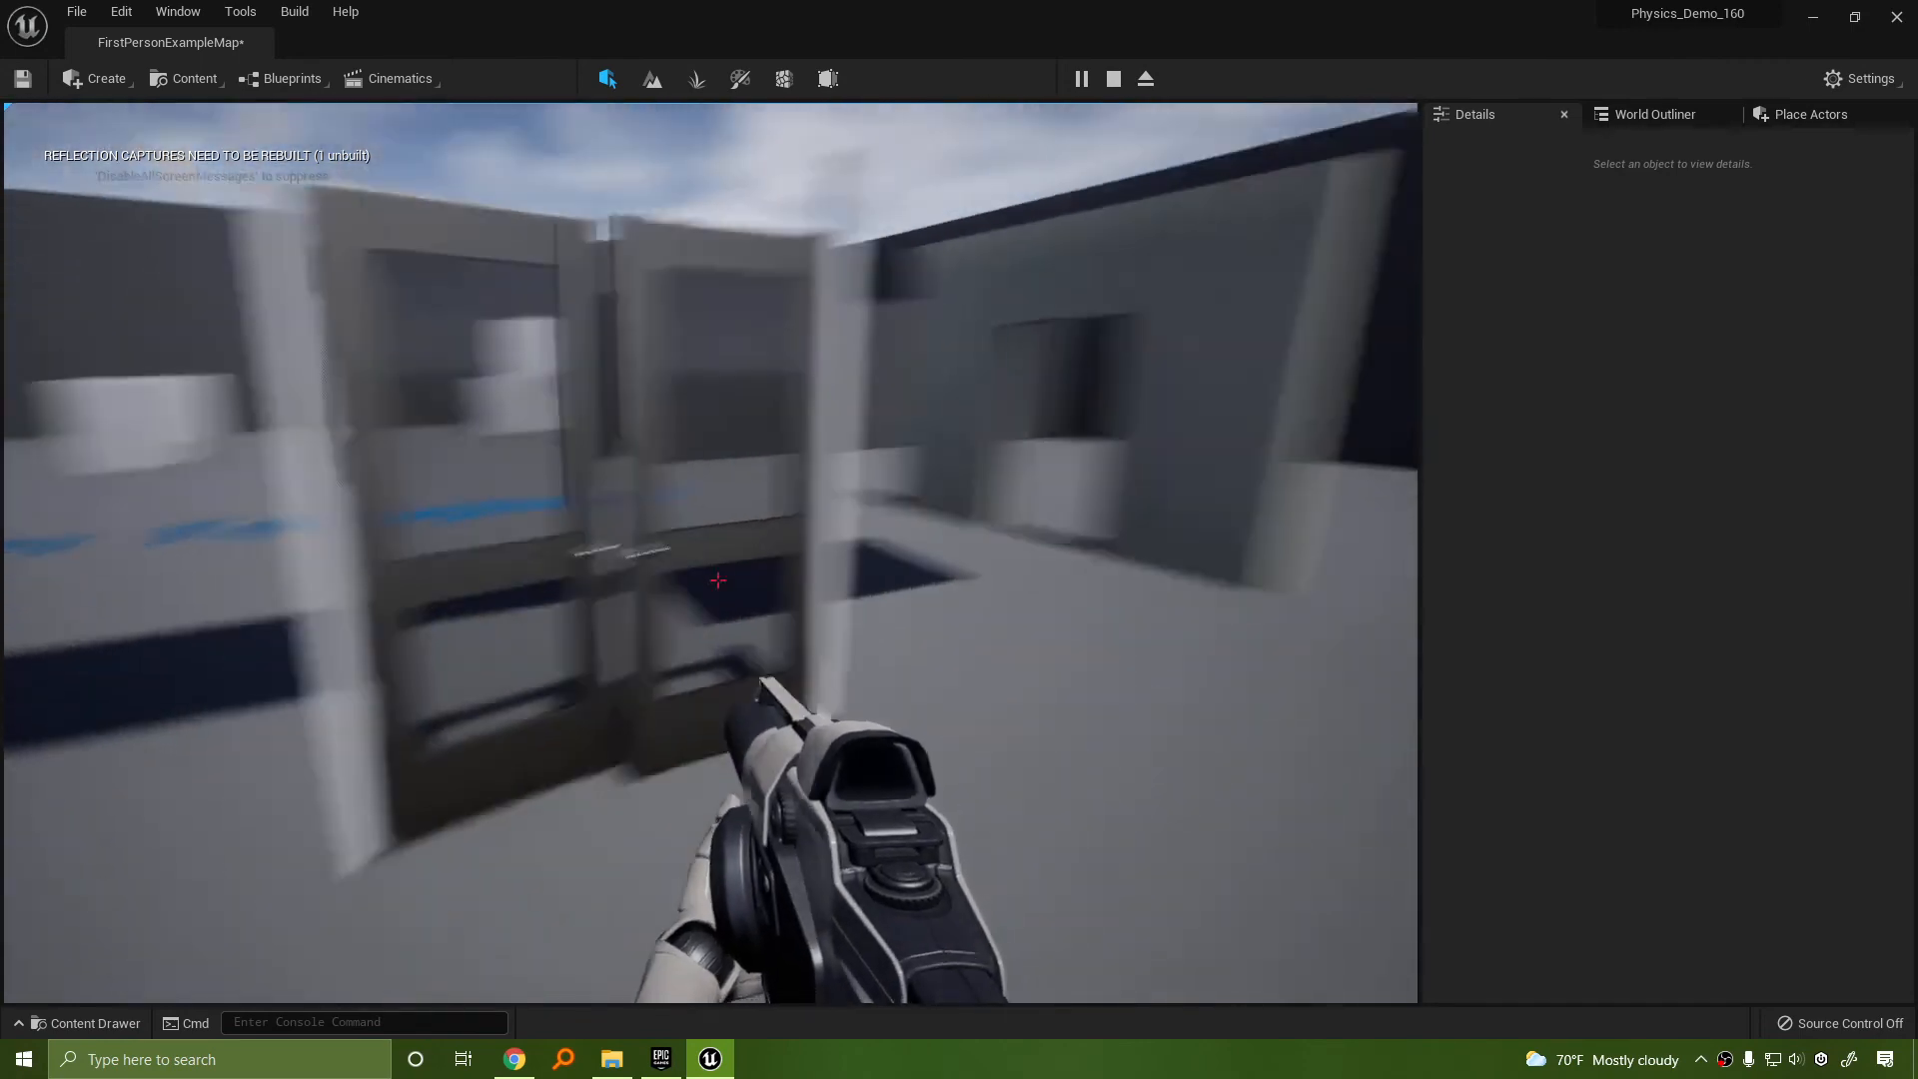
key(Escape)
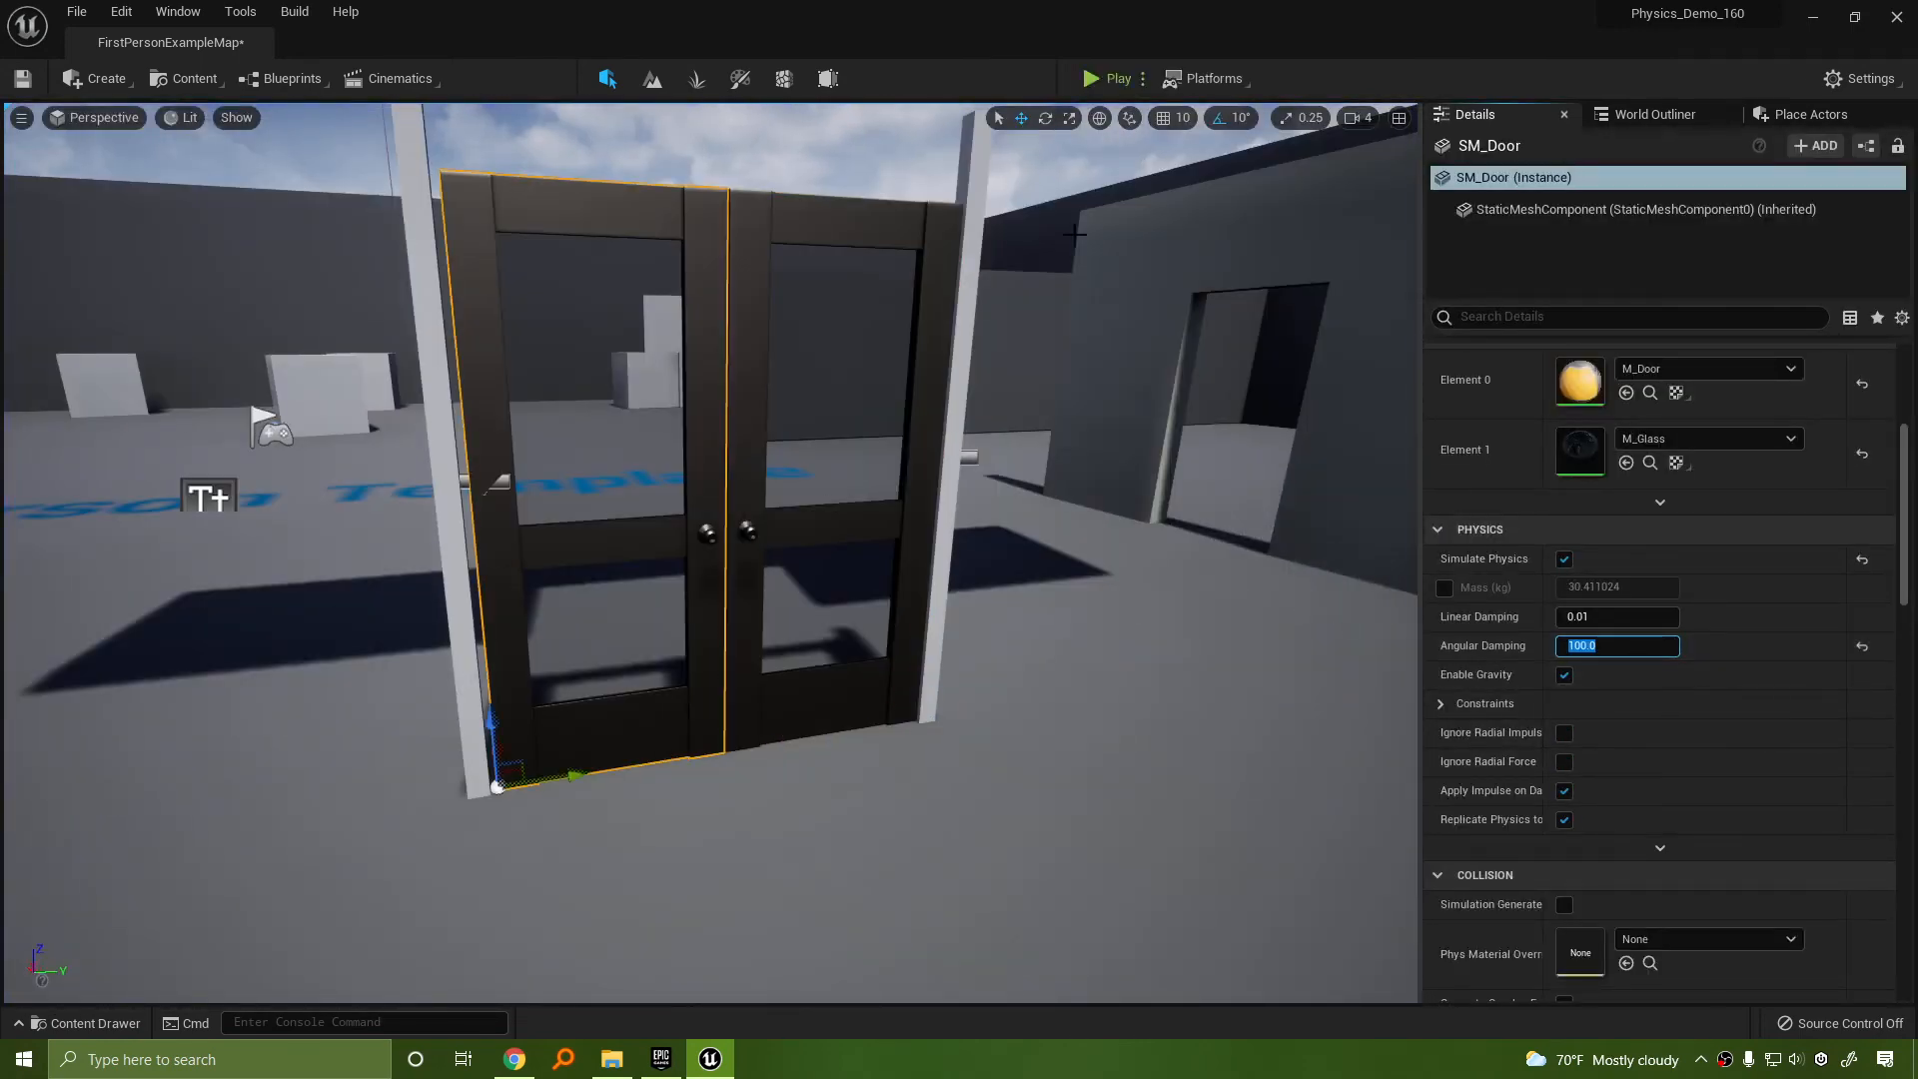
Lower the raised Wall_Door_400x300 along Z to the floor so its opening frames the double doors
right_drag(923, 462, 859, 330)
key(s)
click(1057, 411)
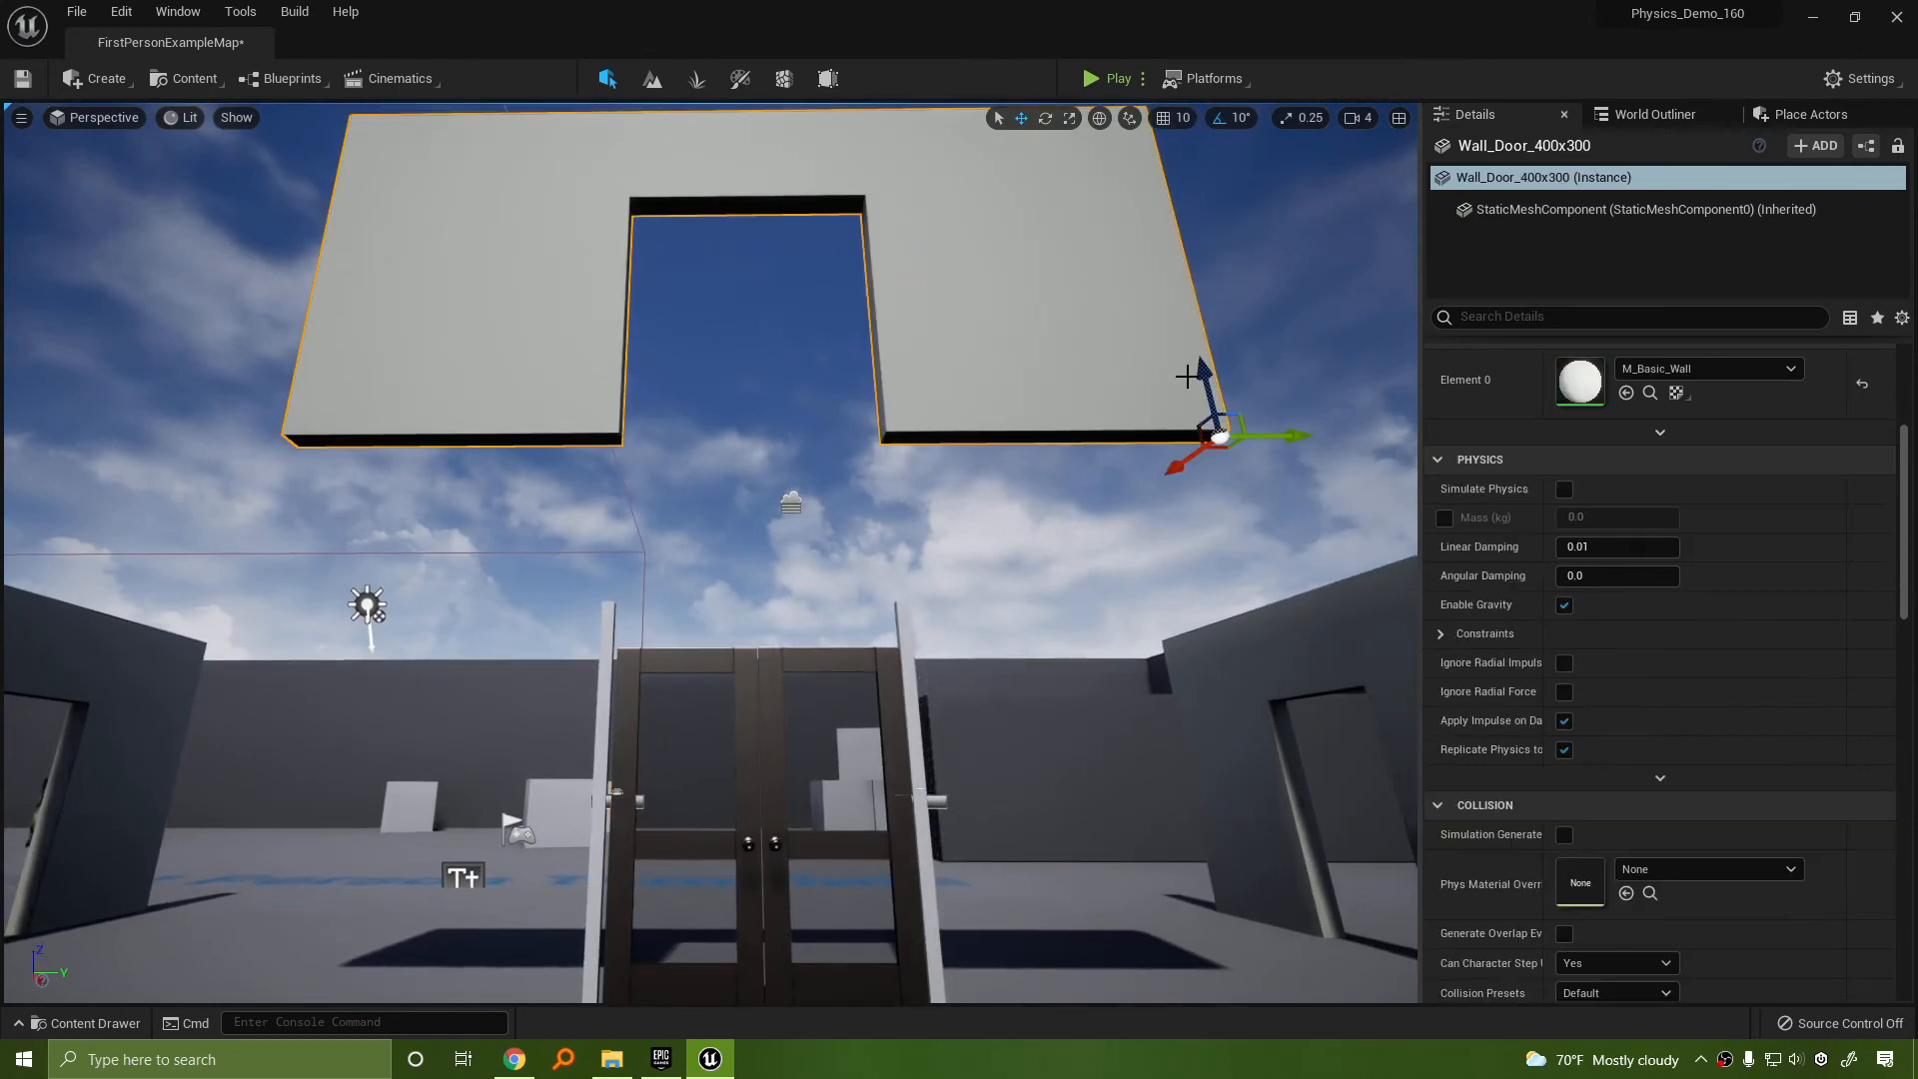
drag(1187, 376, 1215, 913)
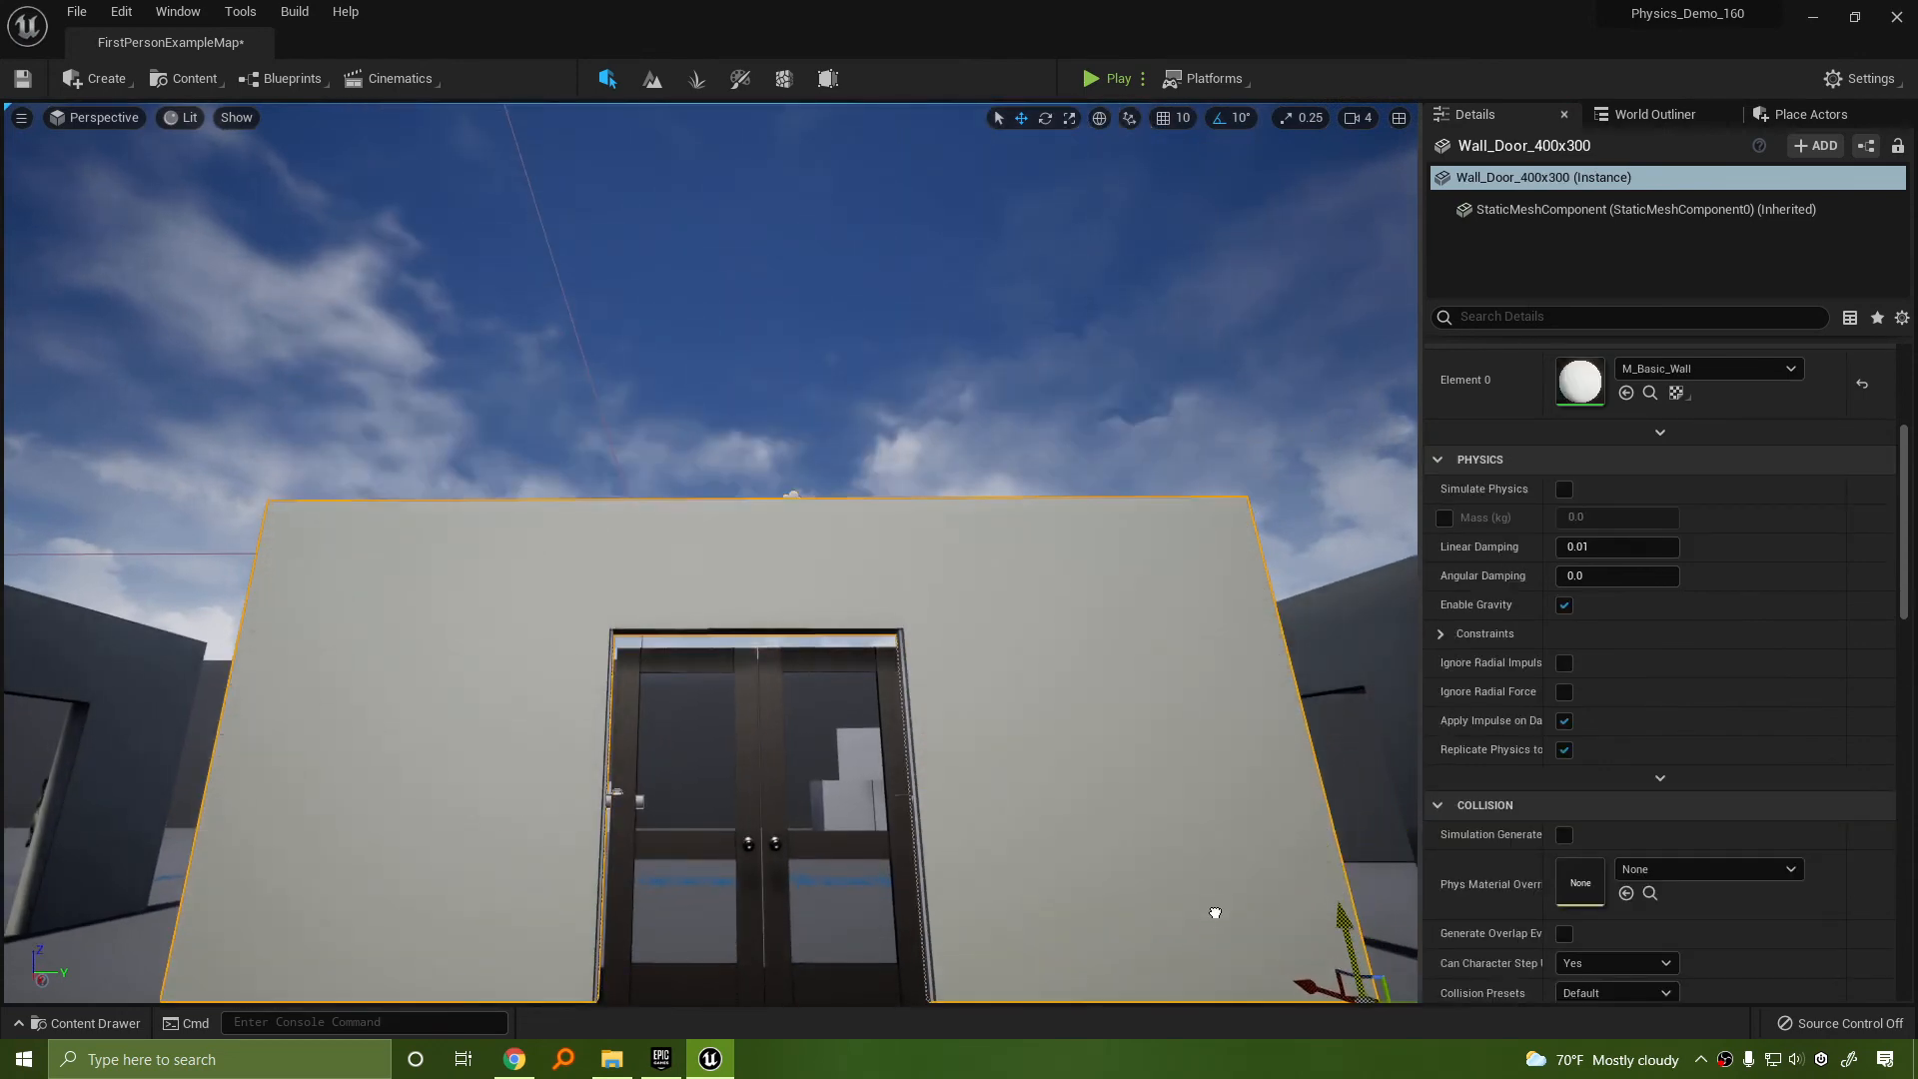
right_drag(1037, 681, 1035, 771)
key(s)
key(r)
mouse_move(1207, 642)
mouse_down()
mouse_move(1207, 615)
mouse_move(1207, 642)
mouse_up()
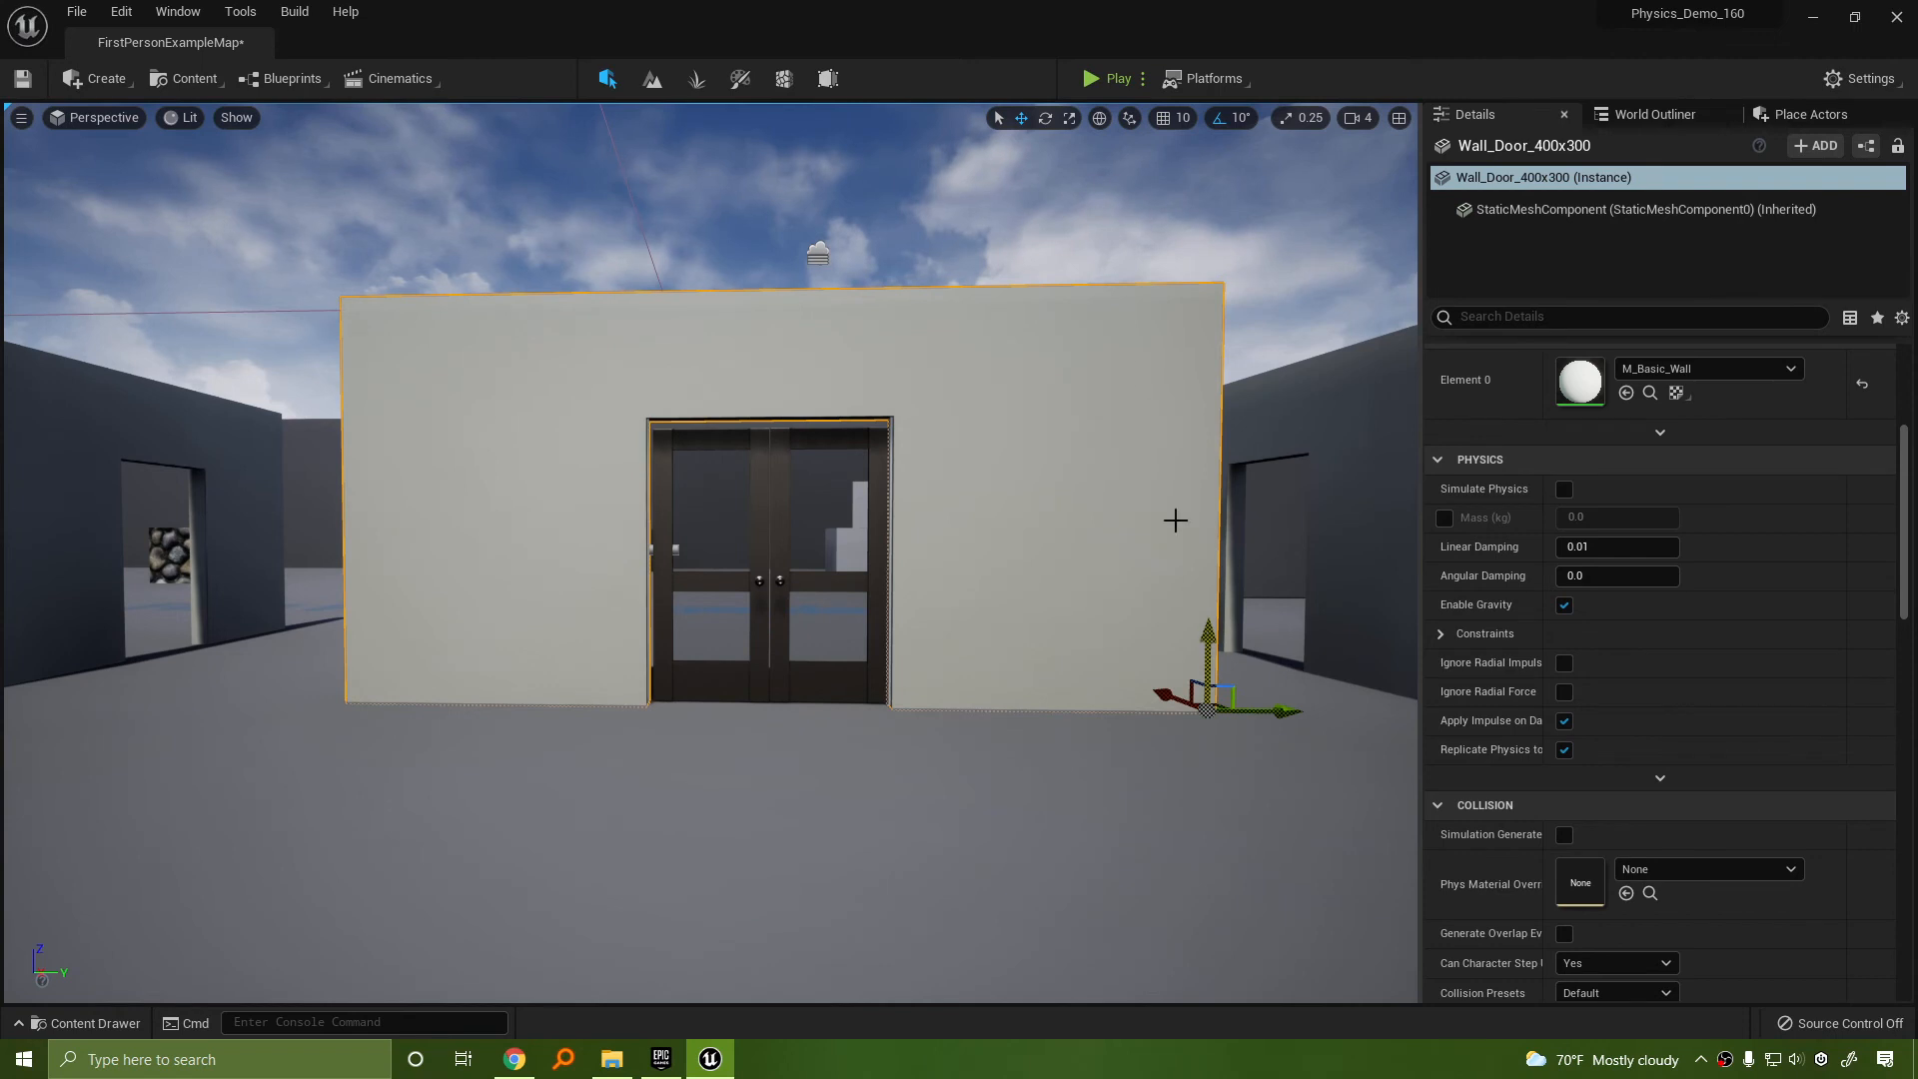
Play the level, shoot the double doors and walk up to them to test their swing in the lowered wall
click(1117, 79)
key(w)
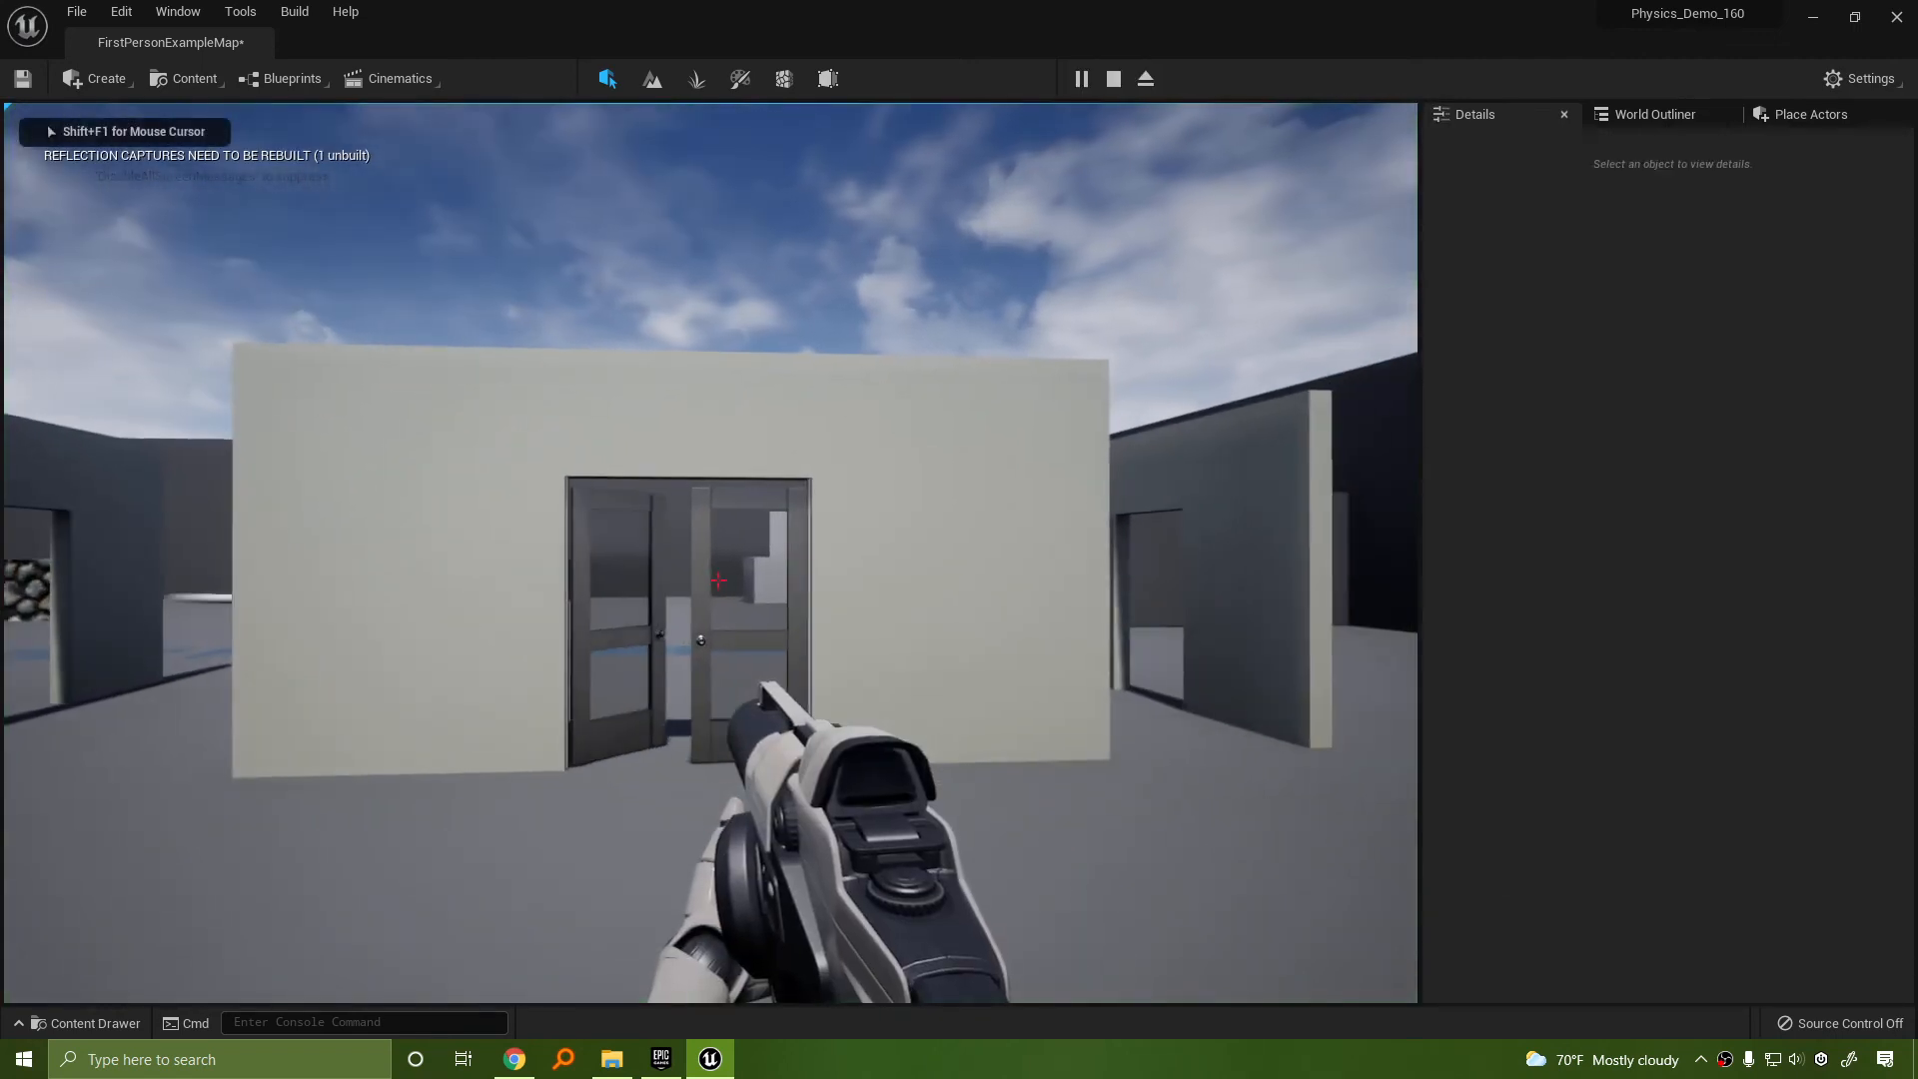
click(717, 580)
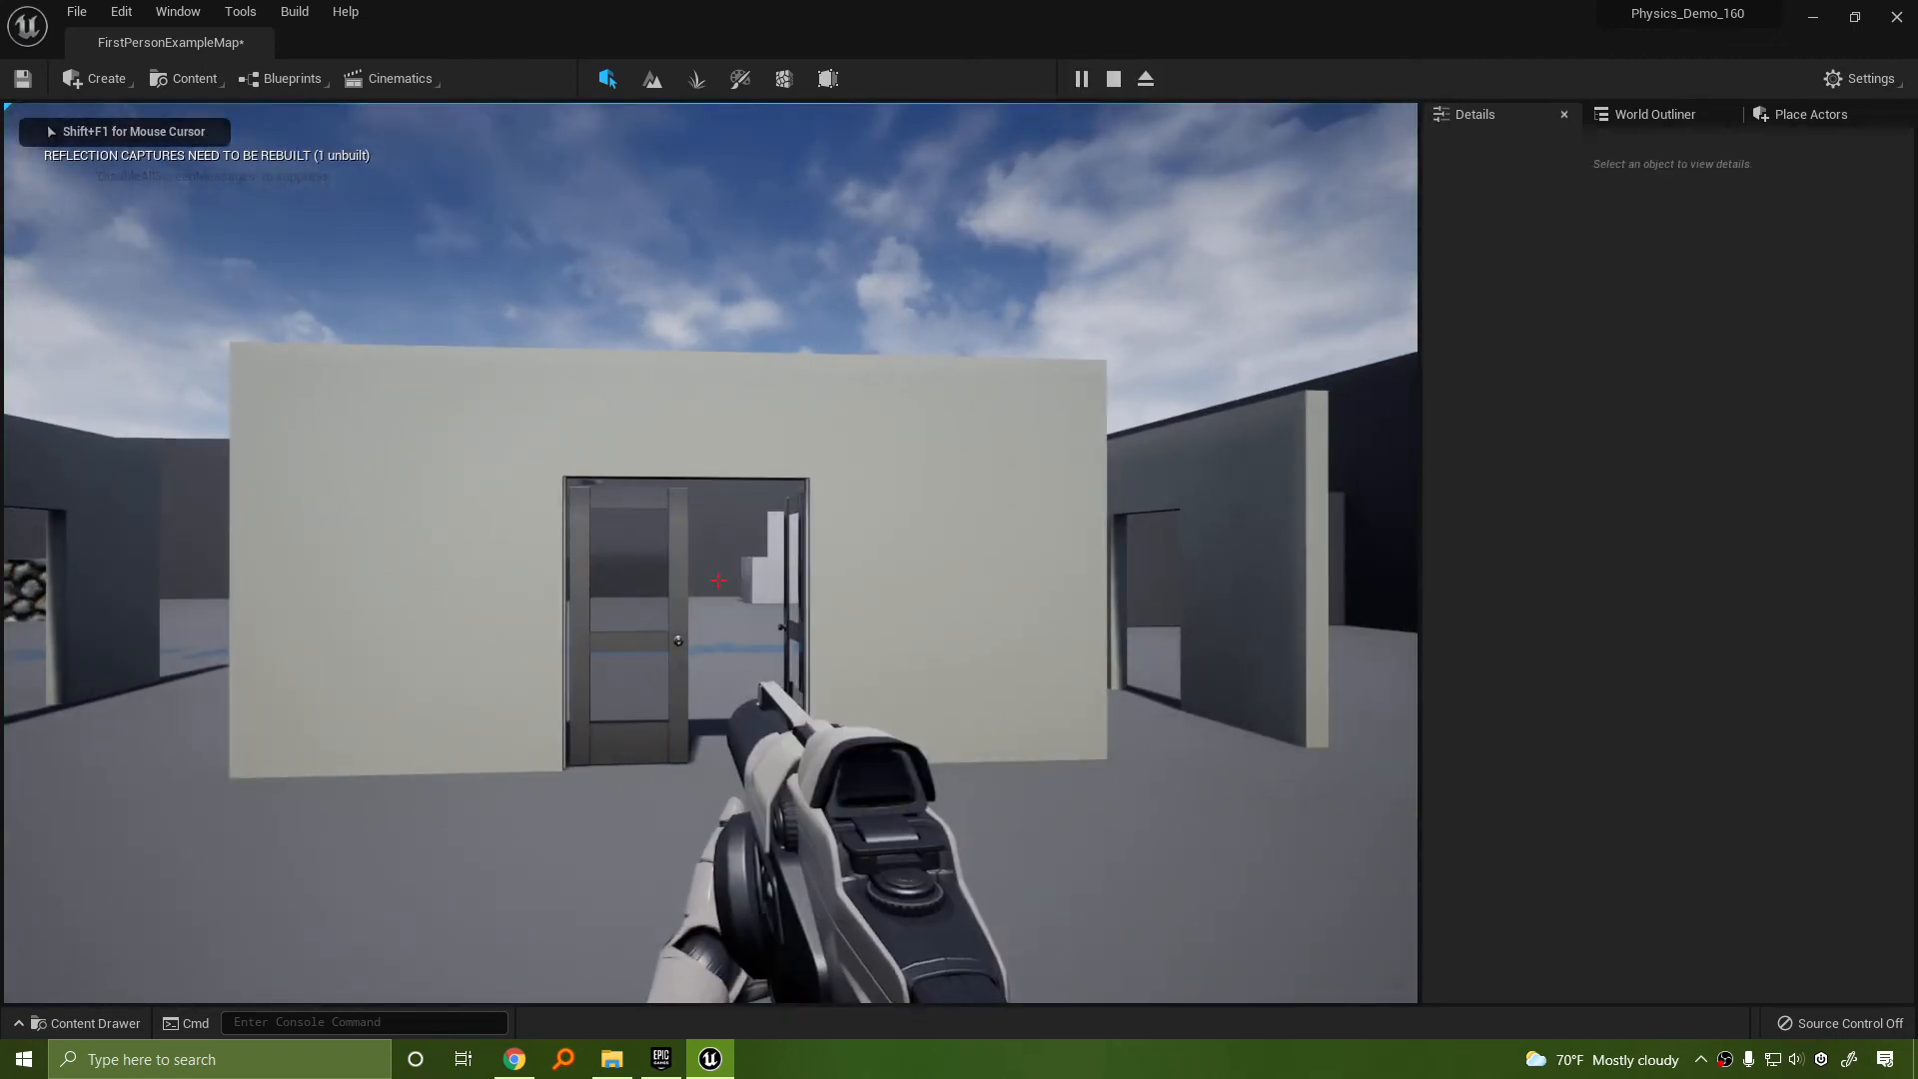
key(w)
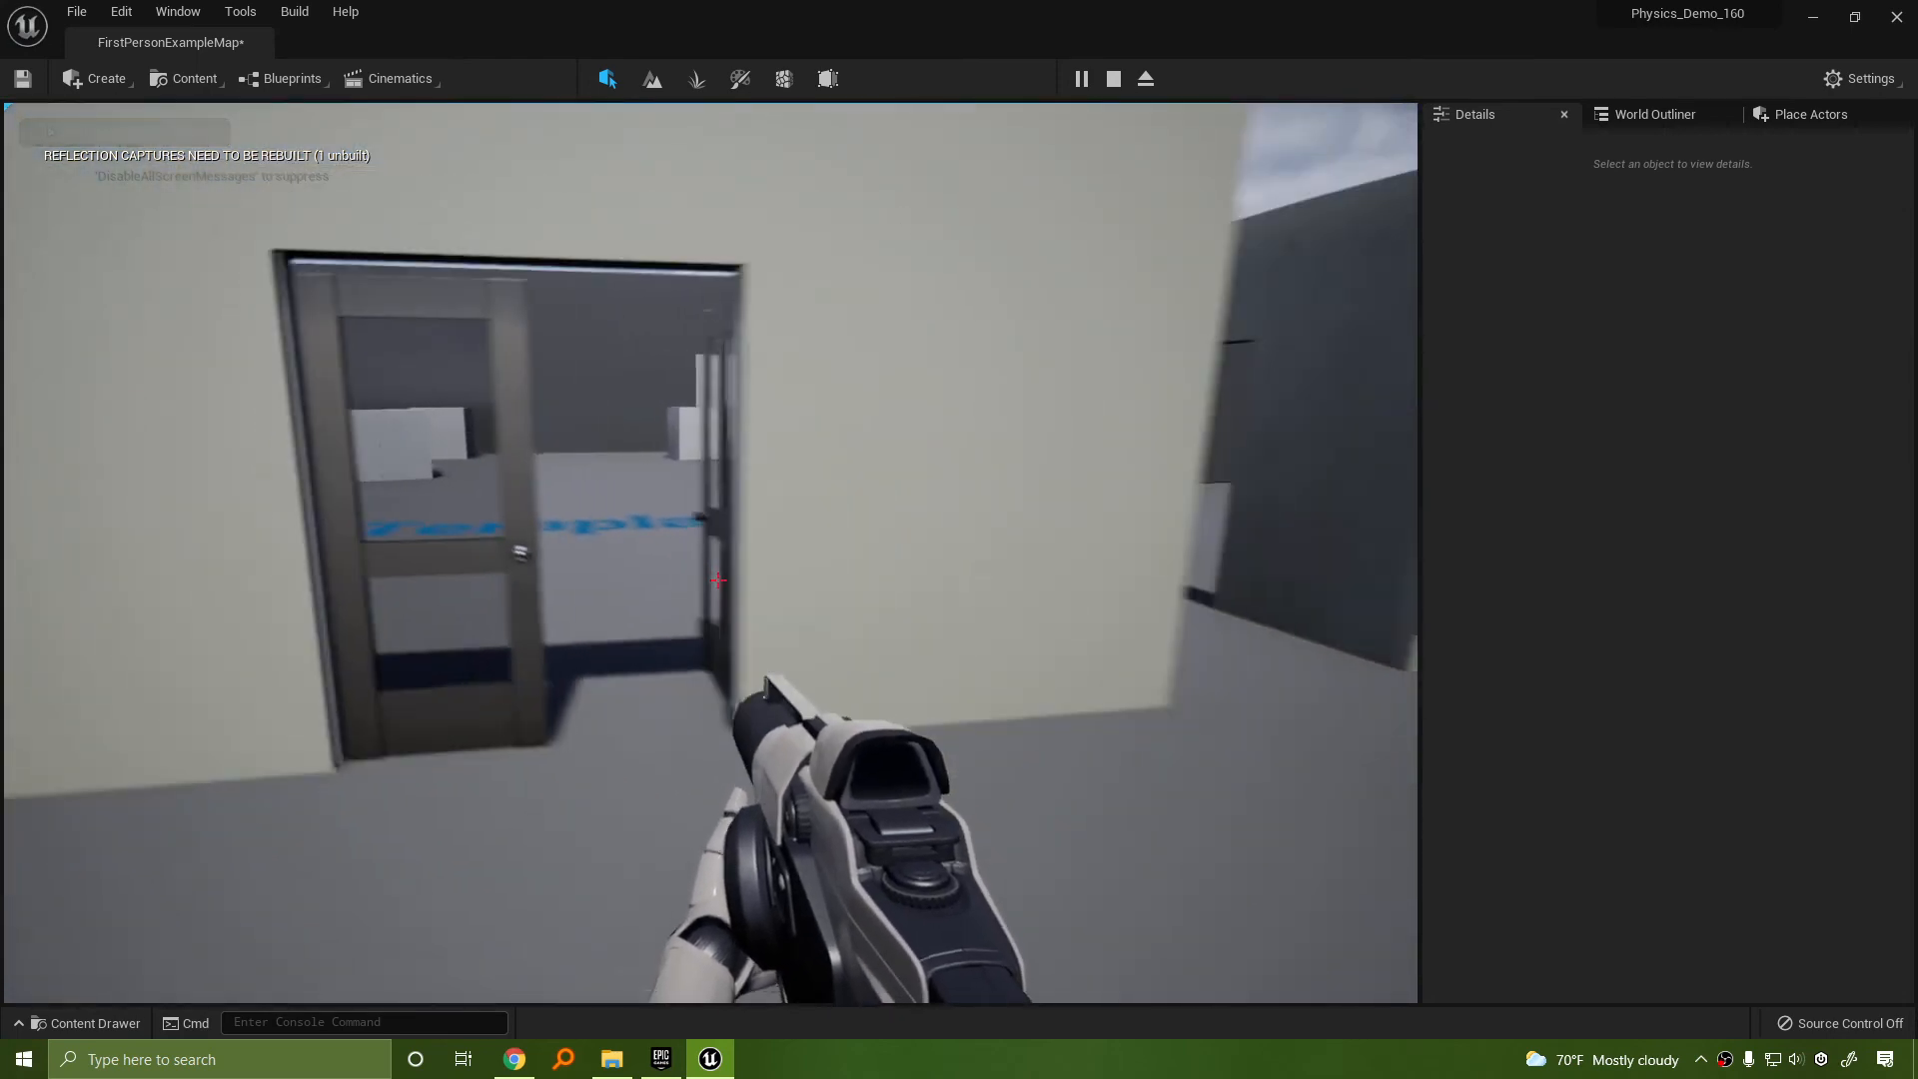
key(Escape)
Play-test the doors from the wall's shaded side, walking through and back to check how they close
key(w)
right_drag(741, 600, 1129, 559)
key(s)
right_drag(913, 208, 942, 183)
key(d)
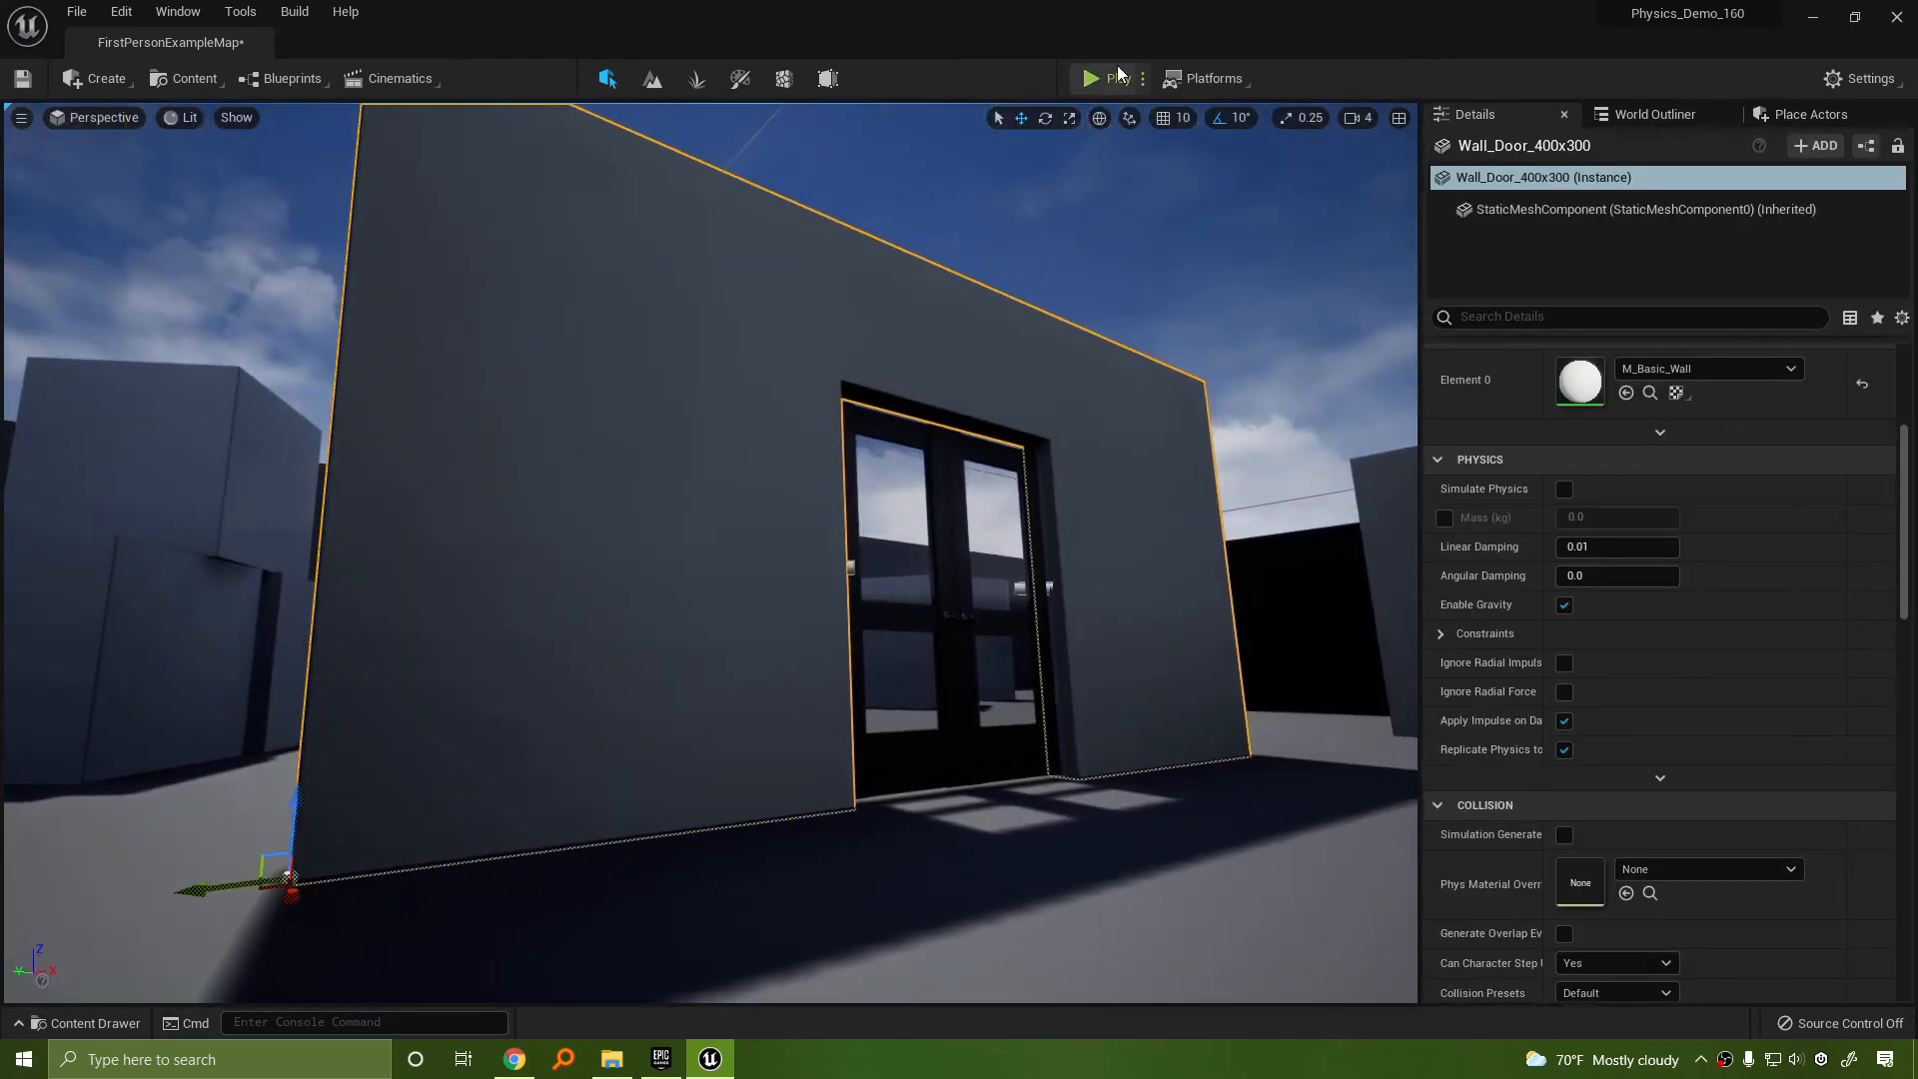
click(1104, 78)
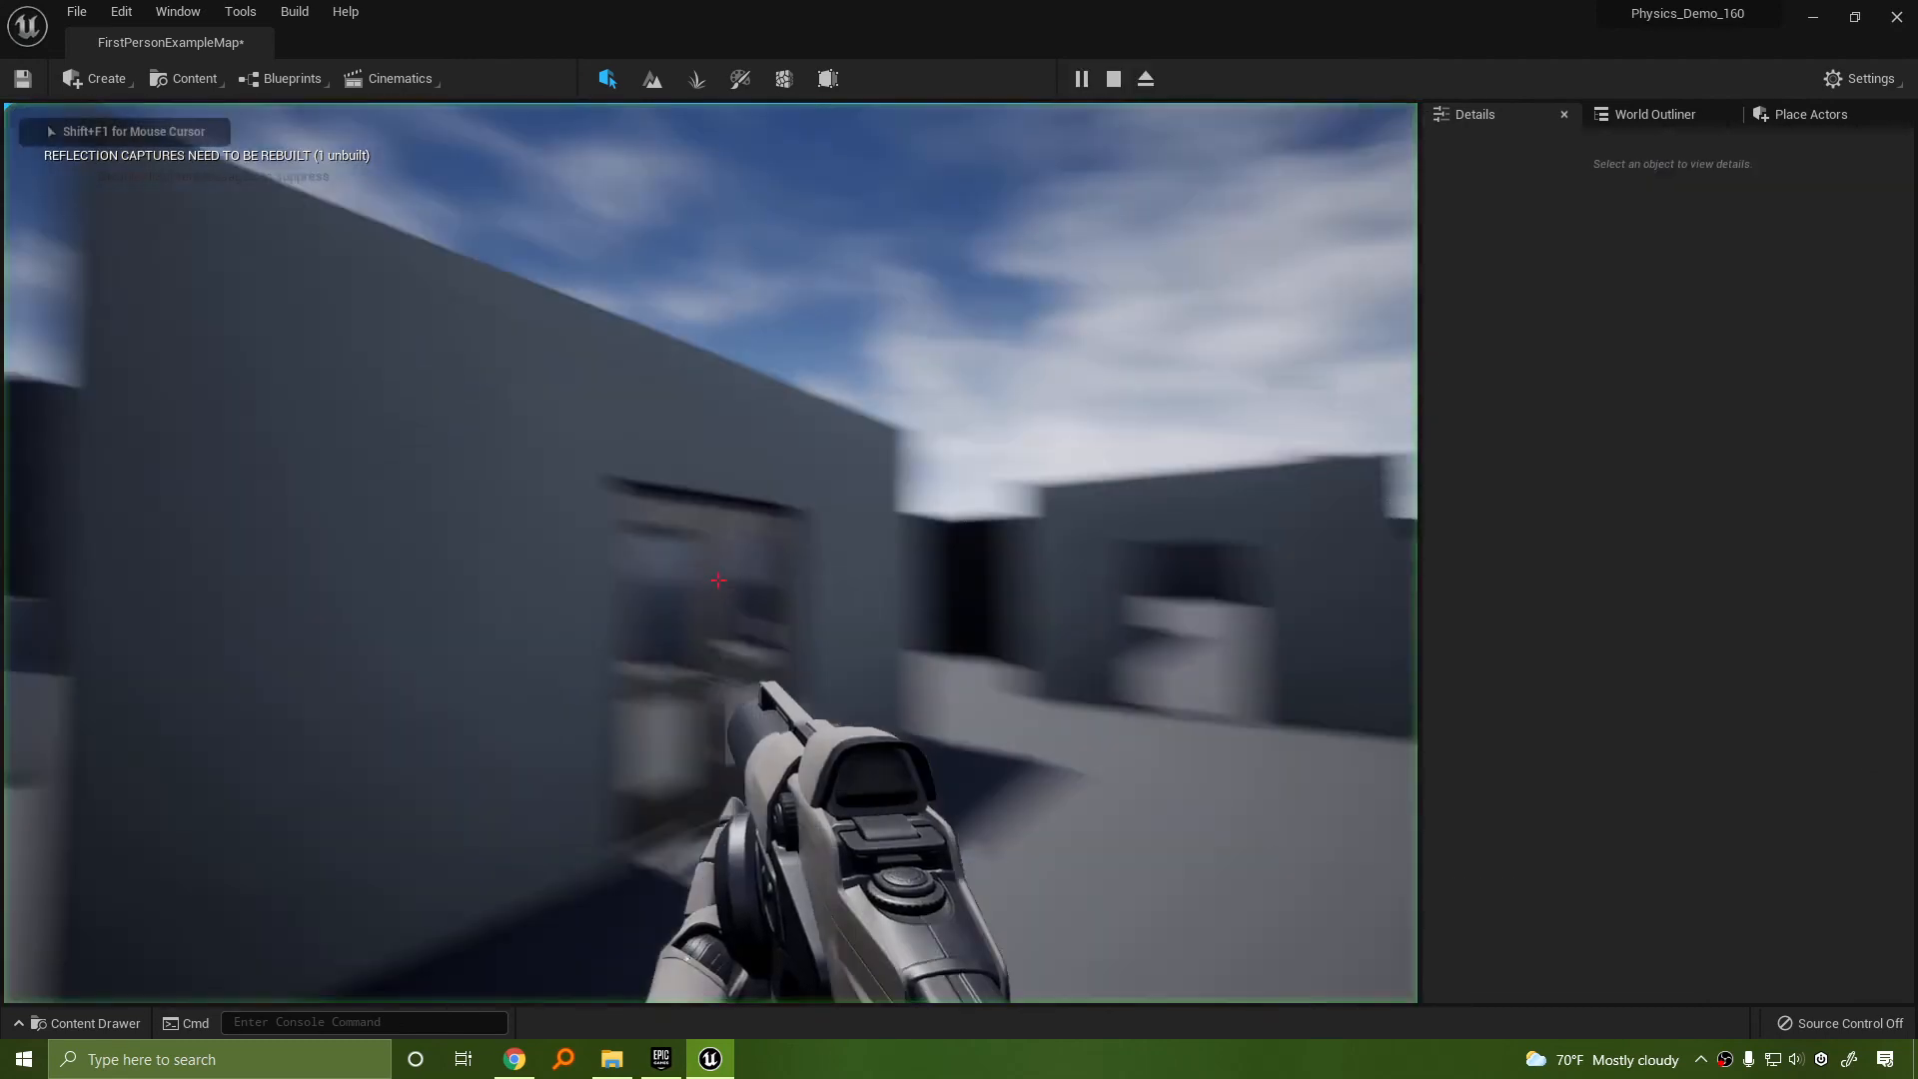
key(w)
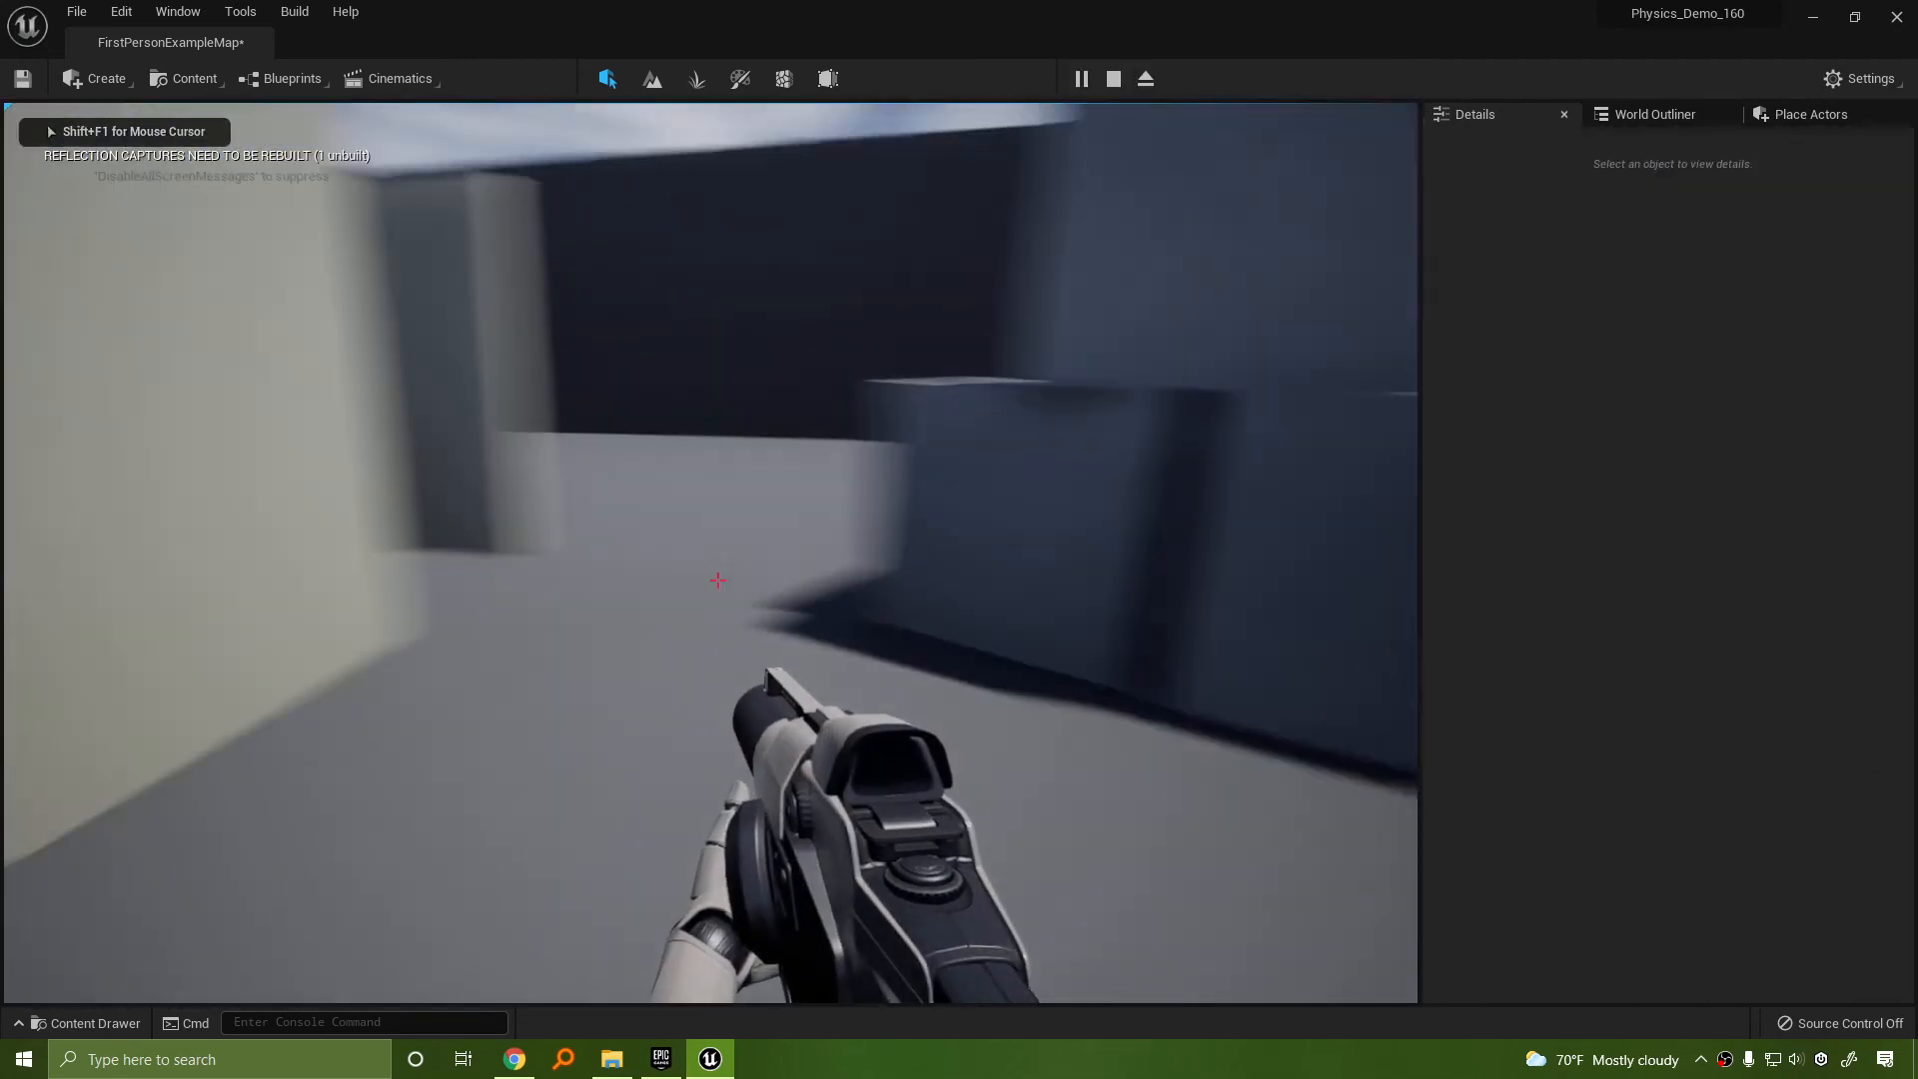
key(w)
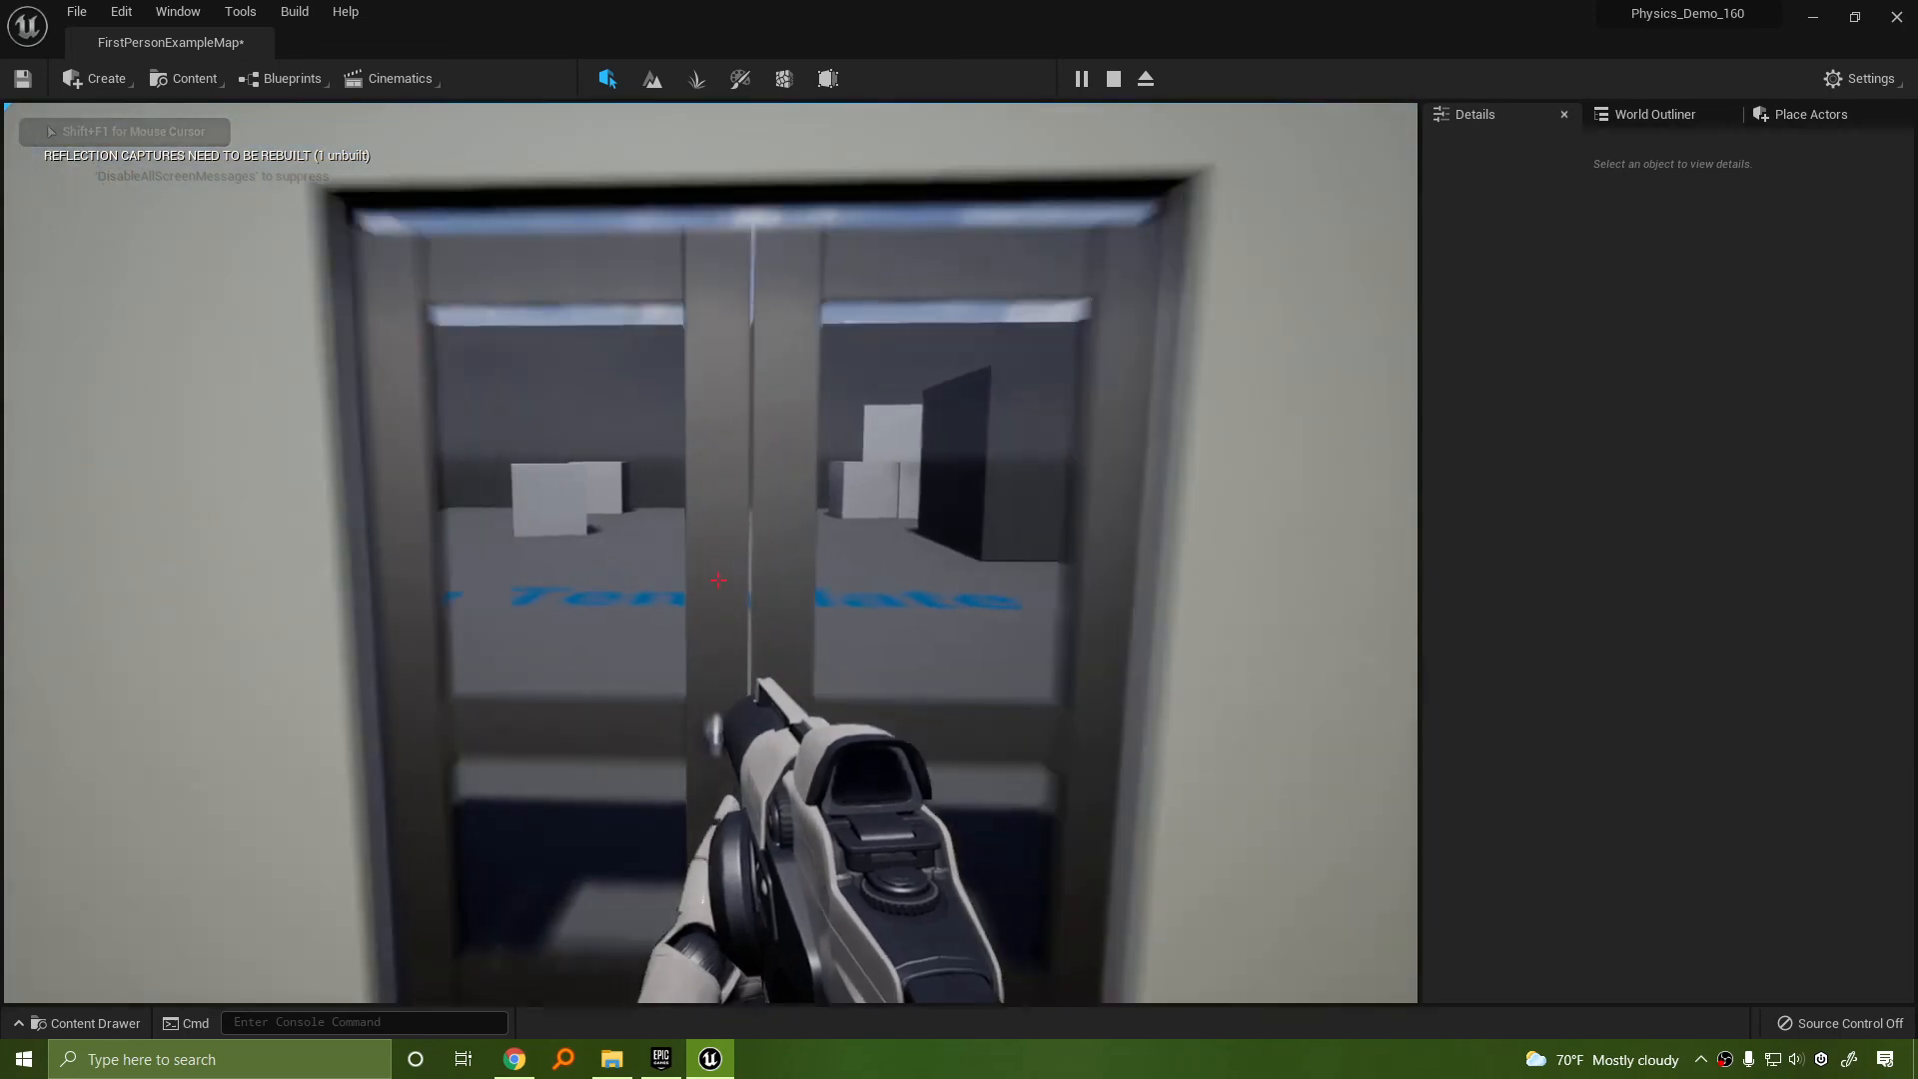
key(w)
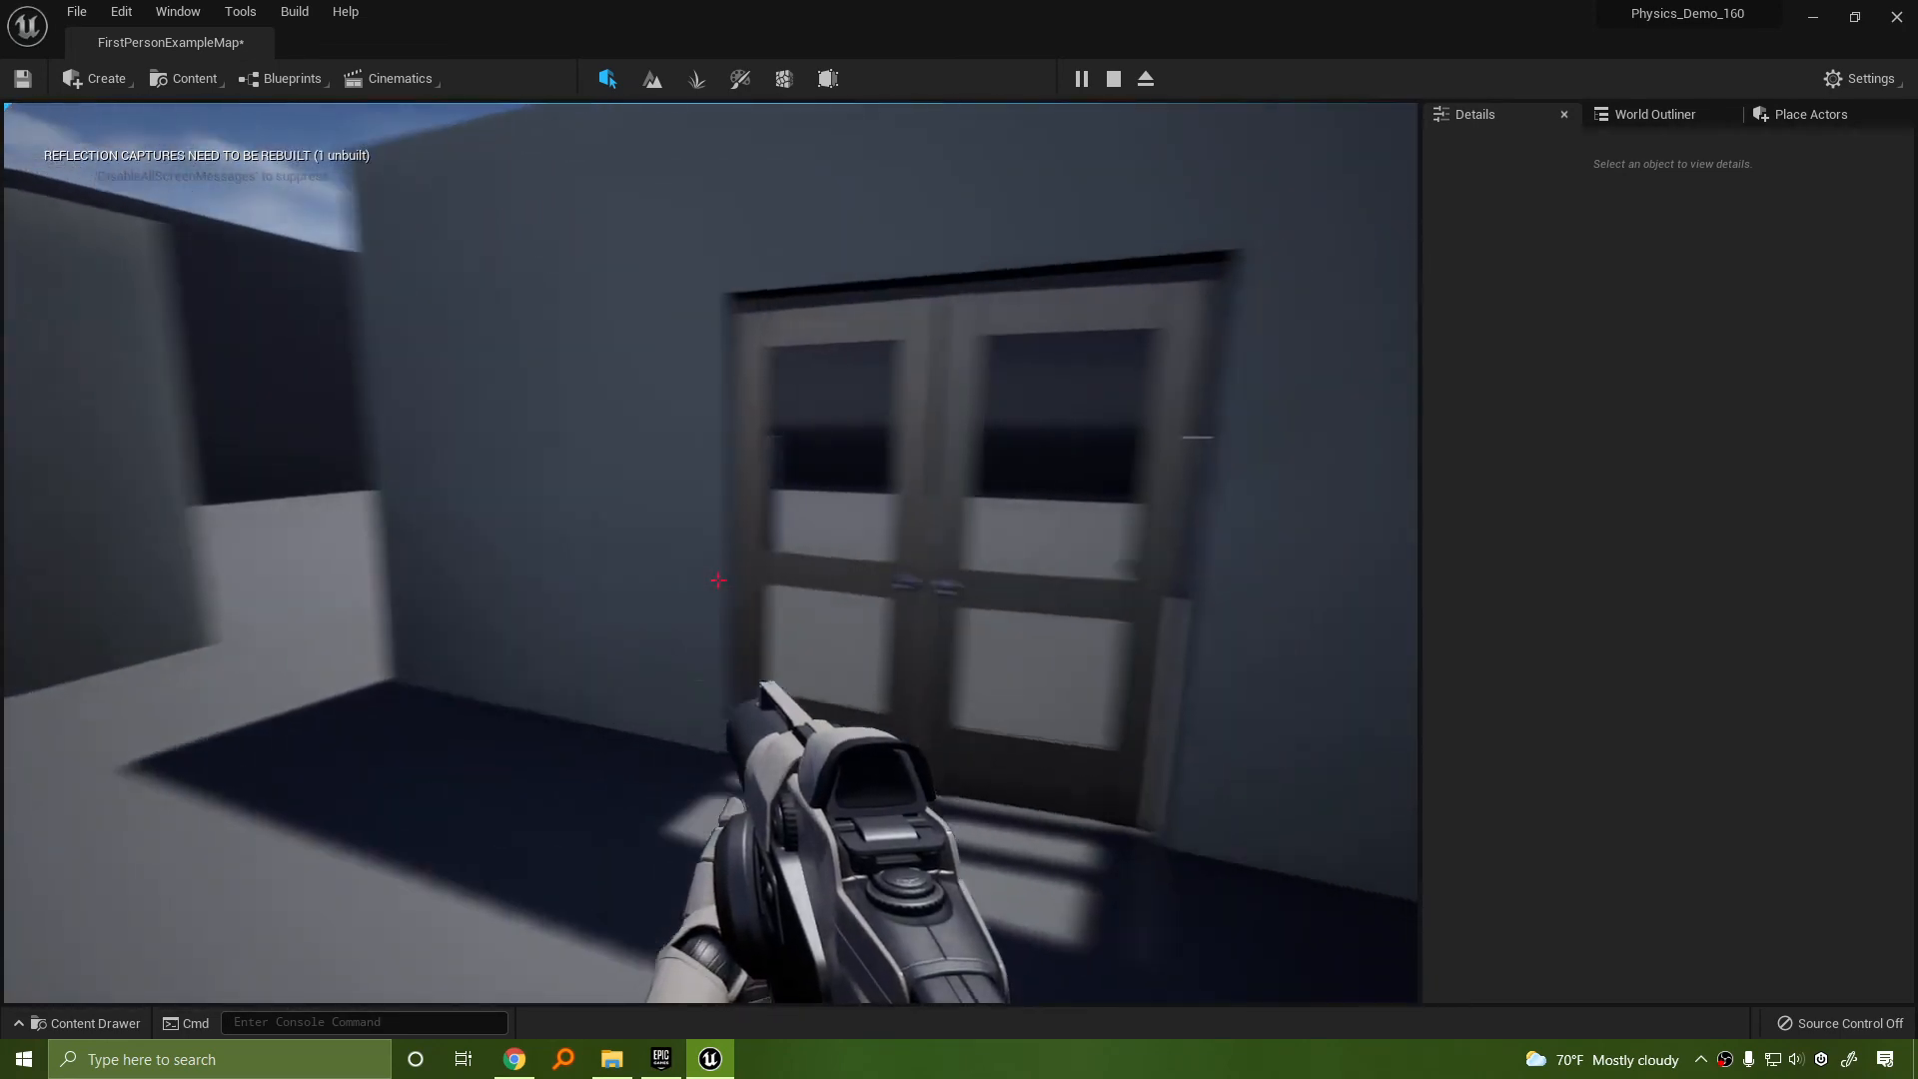
key(Escape)
Set the Angular Damping of both door leaves, SM_Door2 and SM_Door, to 35
click(863, 426)
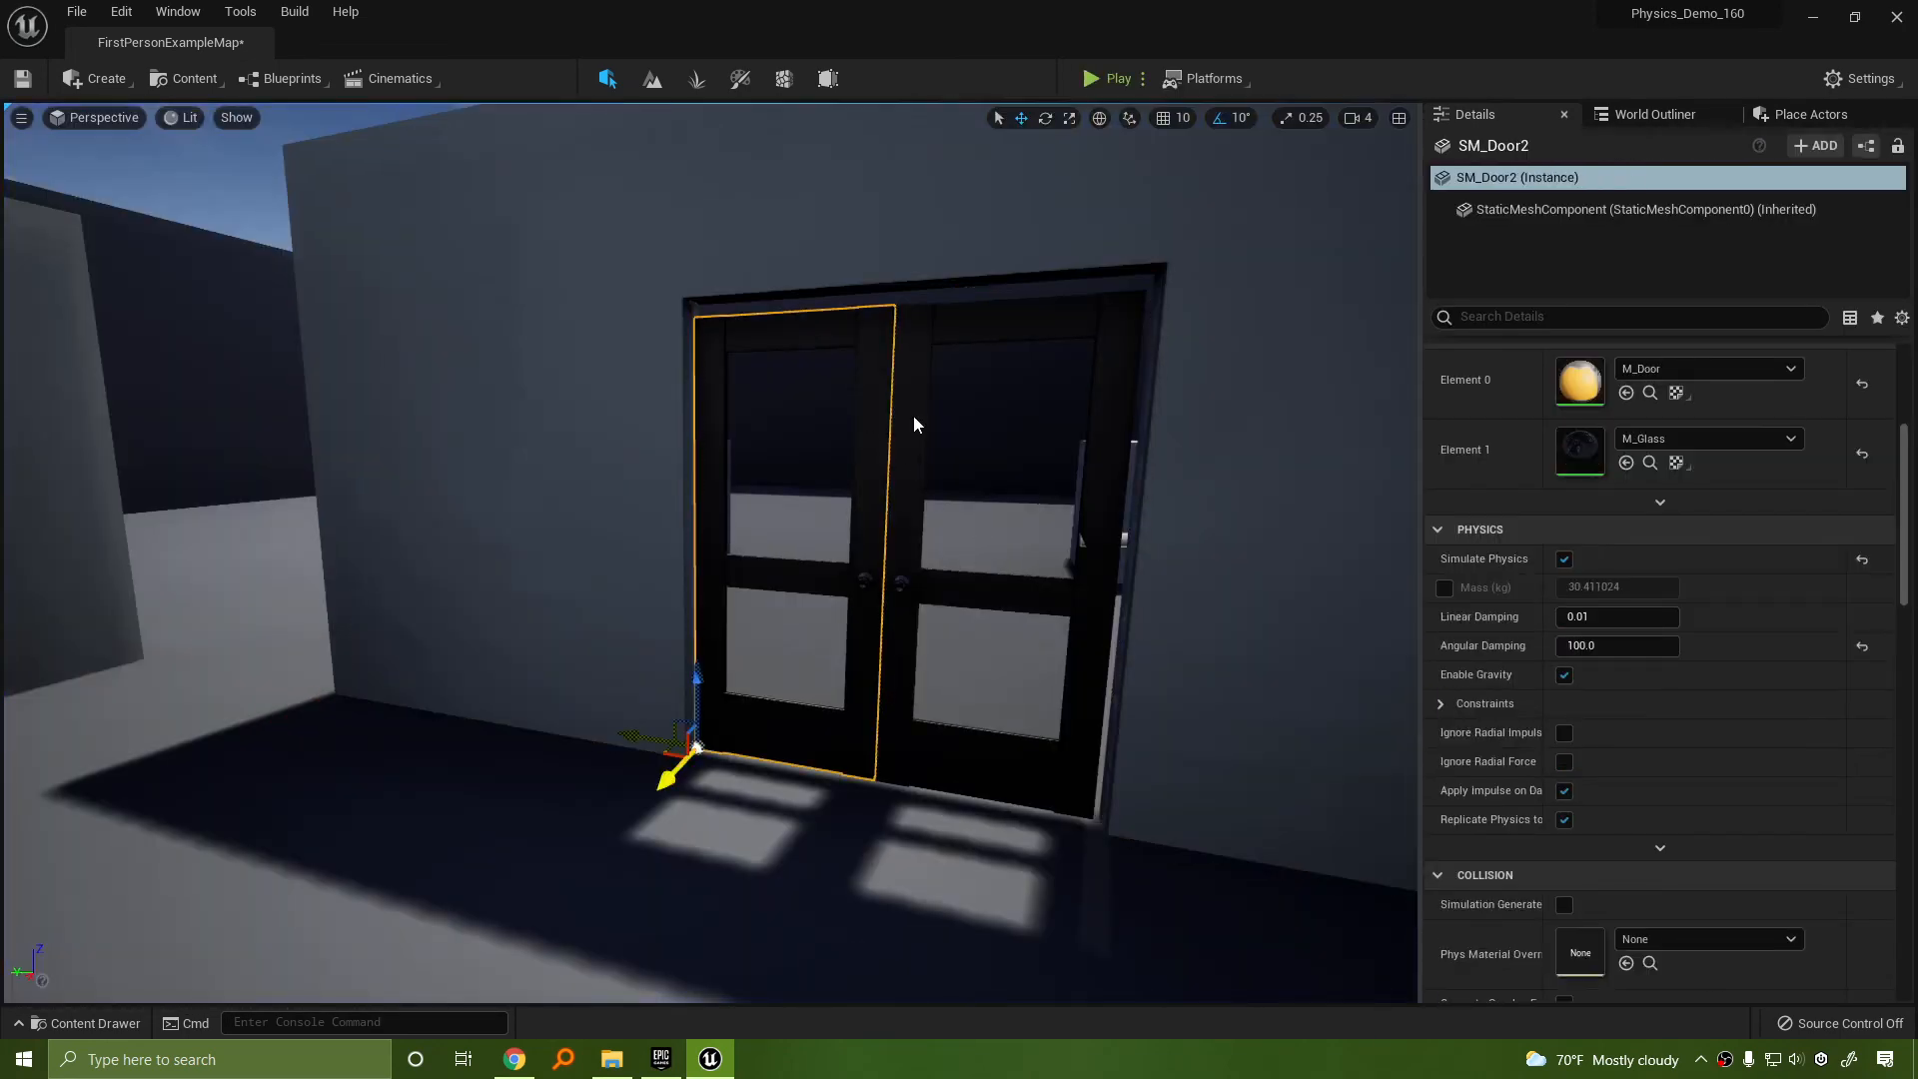
ctrl+click(922, 425)
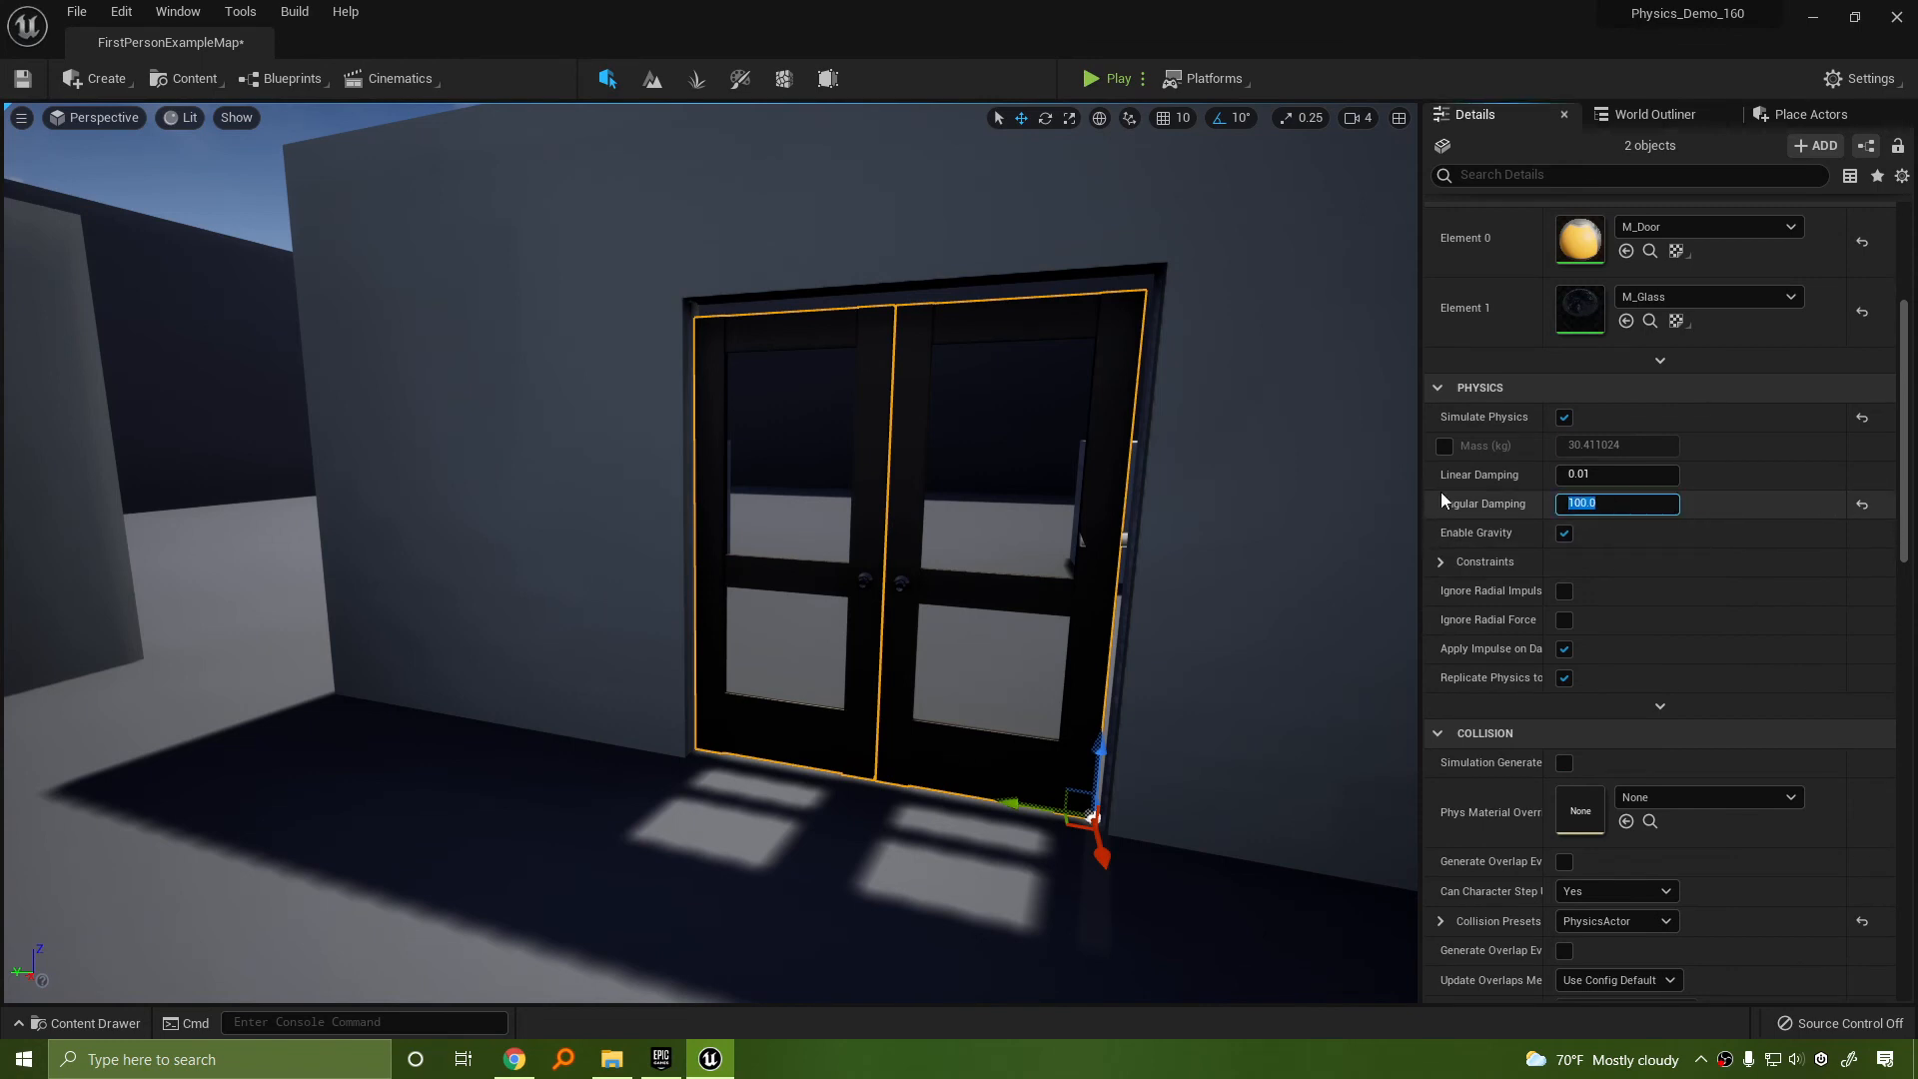
text(35)
key(Return)
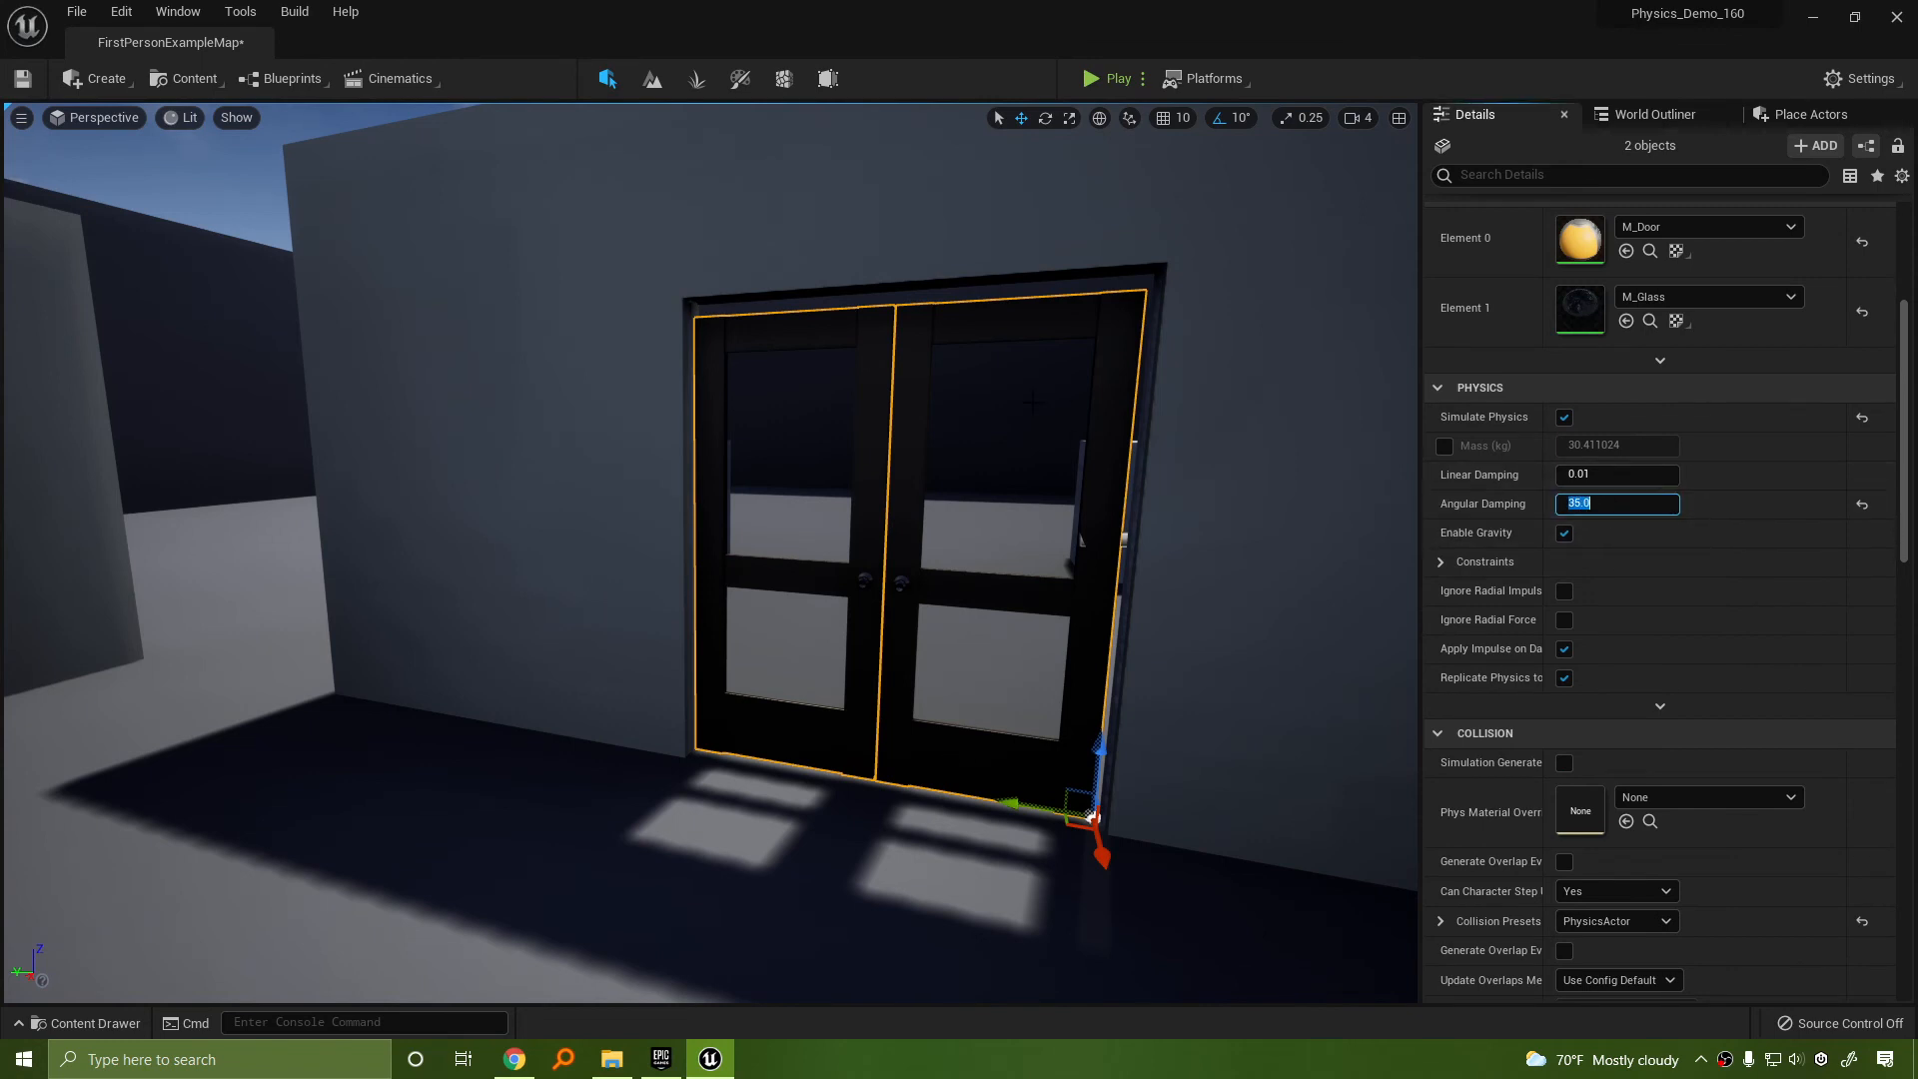
ctrl+click(786, 352)
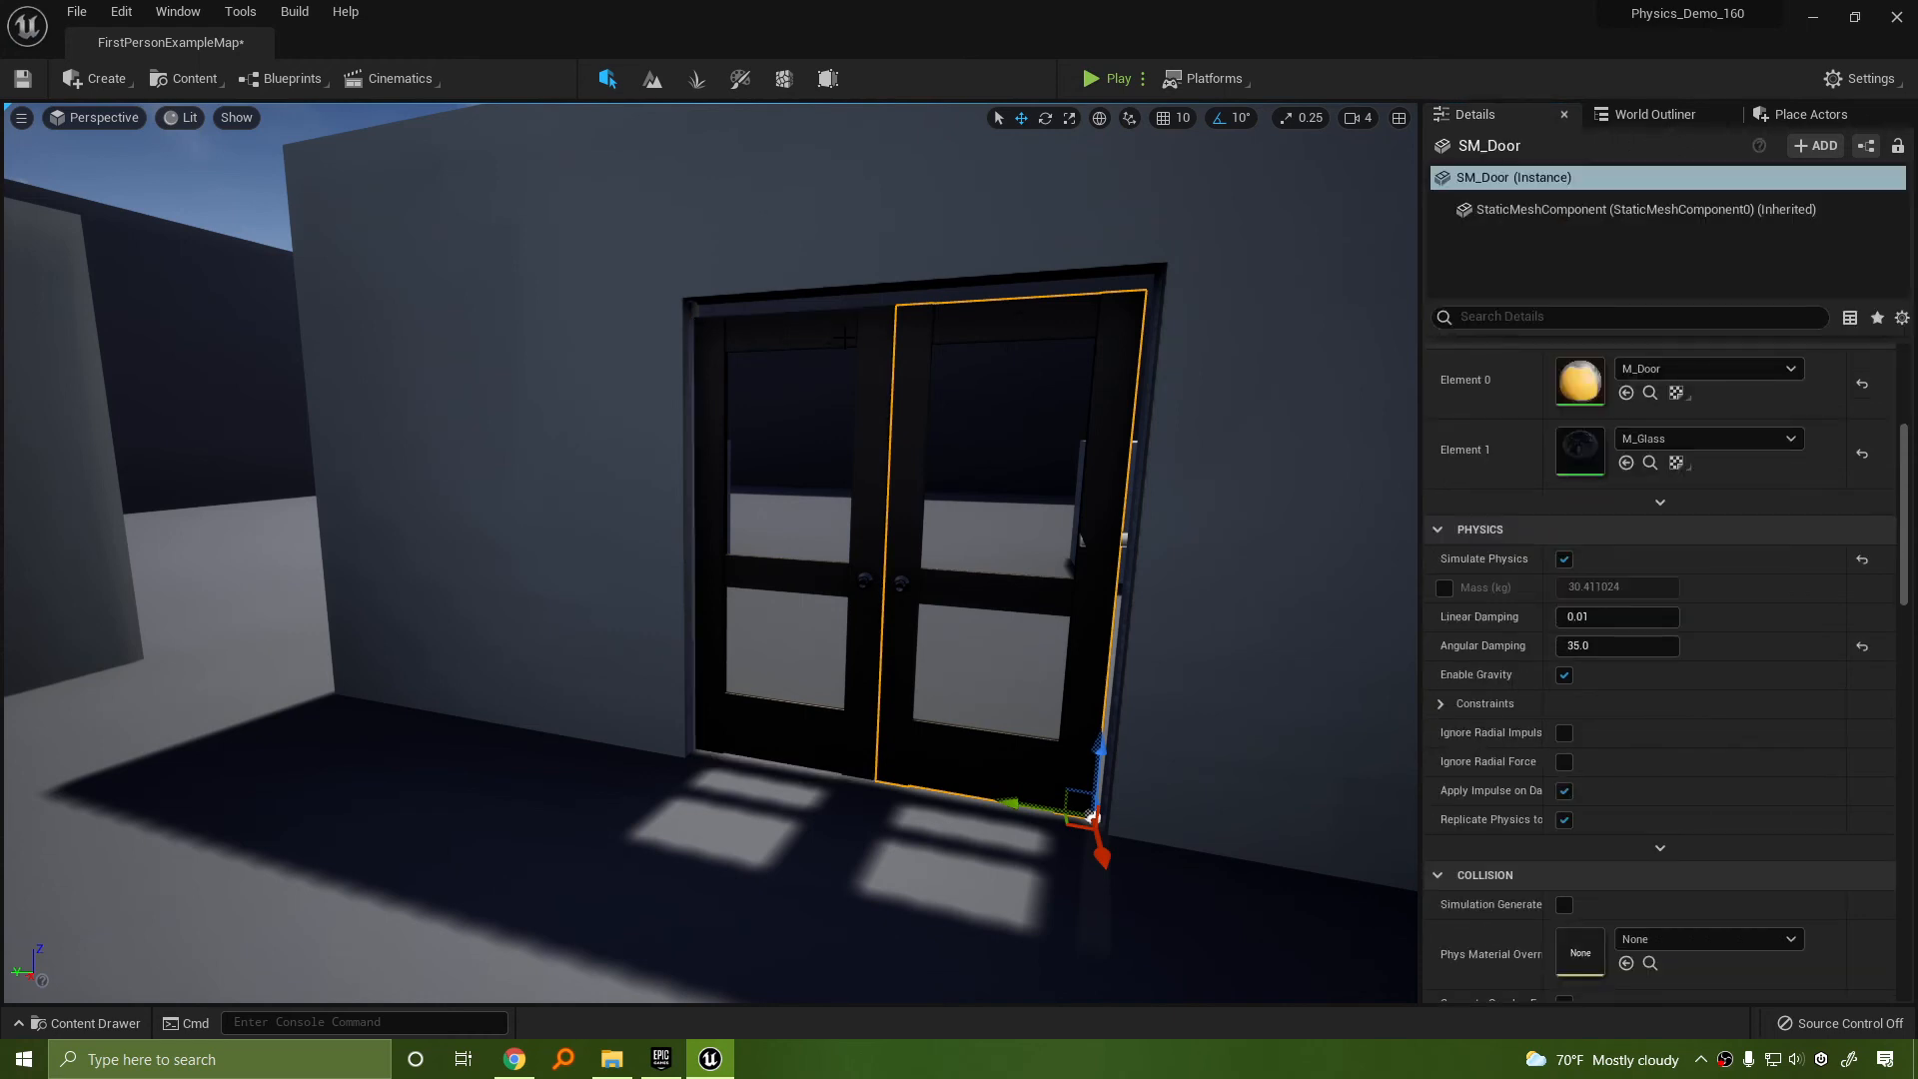
Play the level, shooting the doors and walking through them to test the 35 angular damping
click(1104, 78)
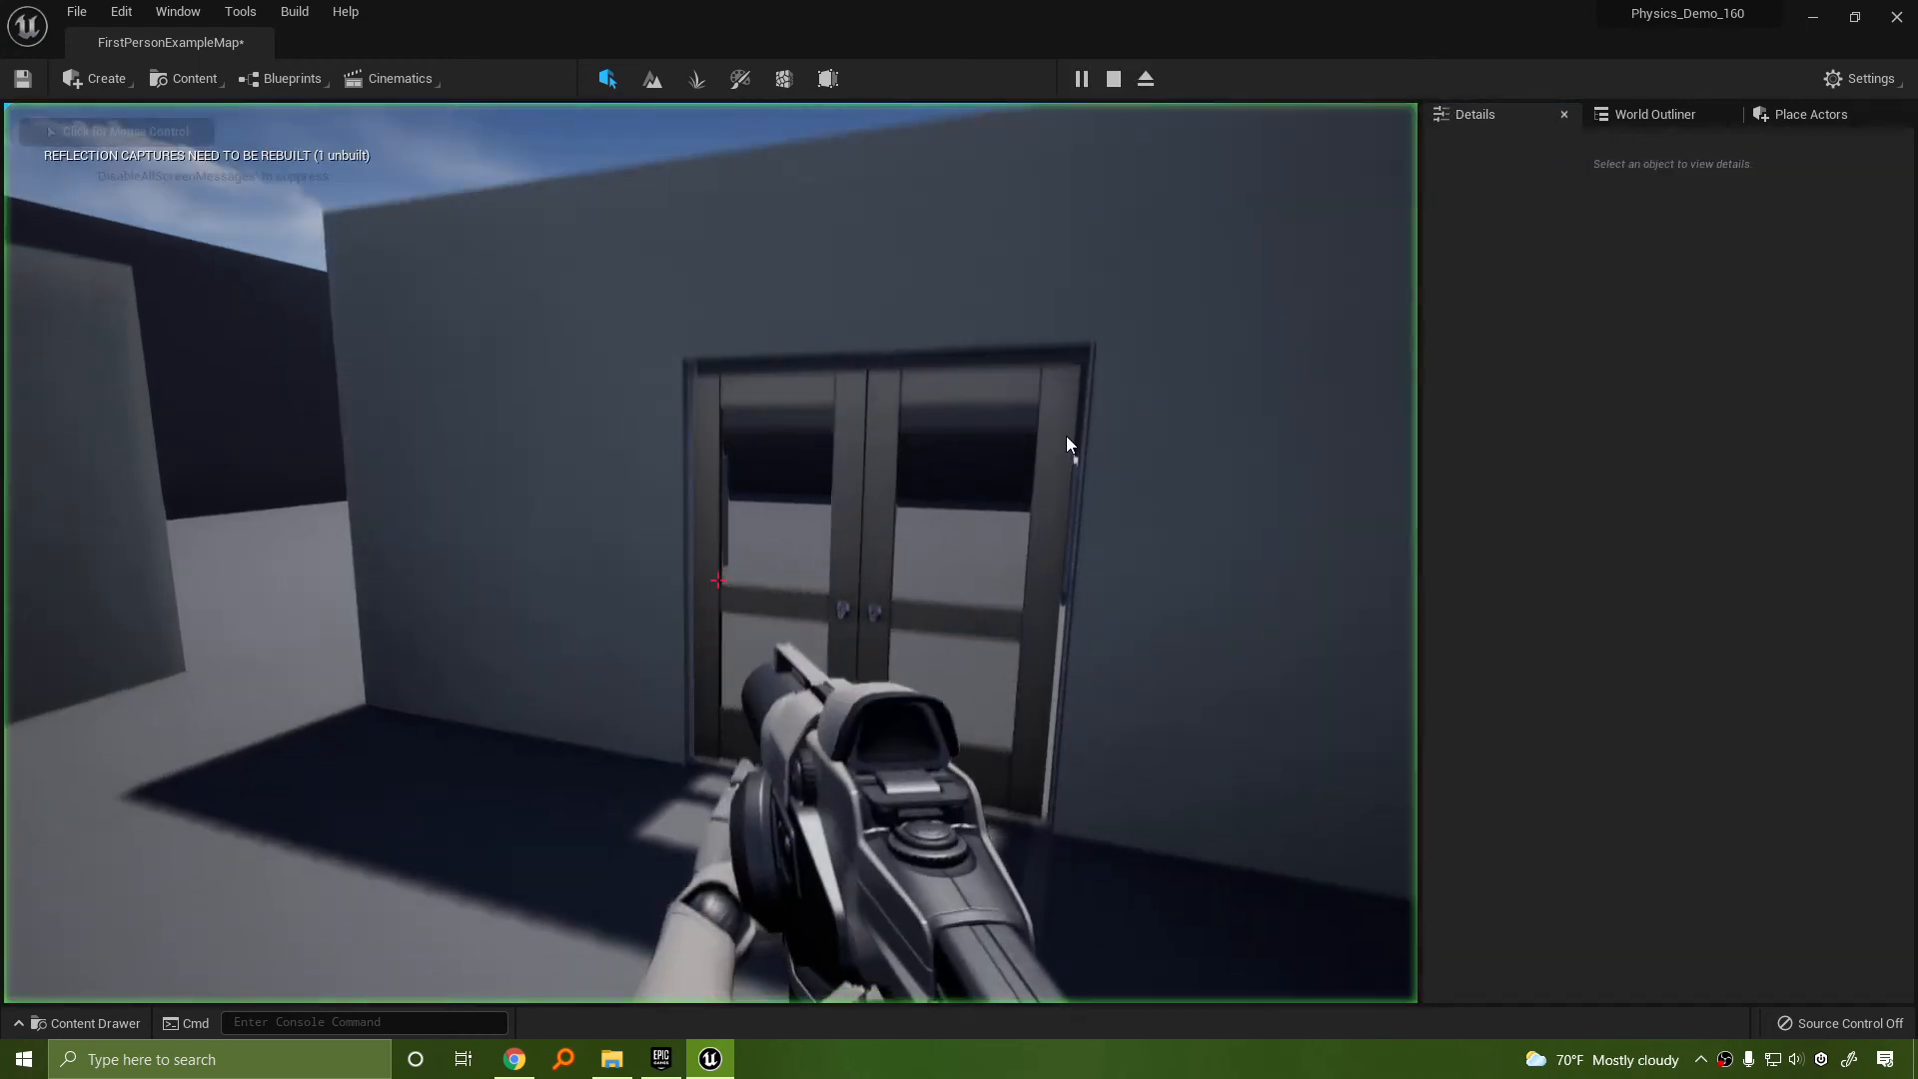
click(718, 581)
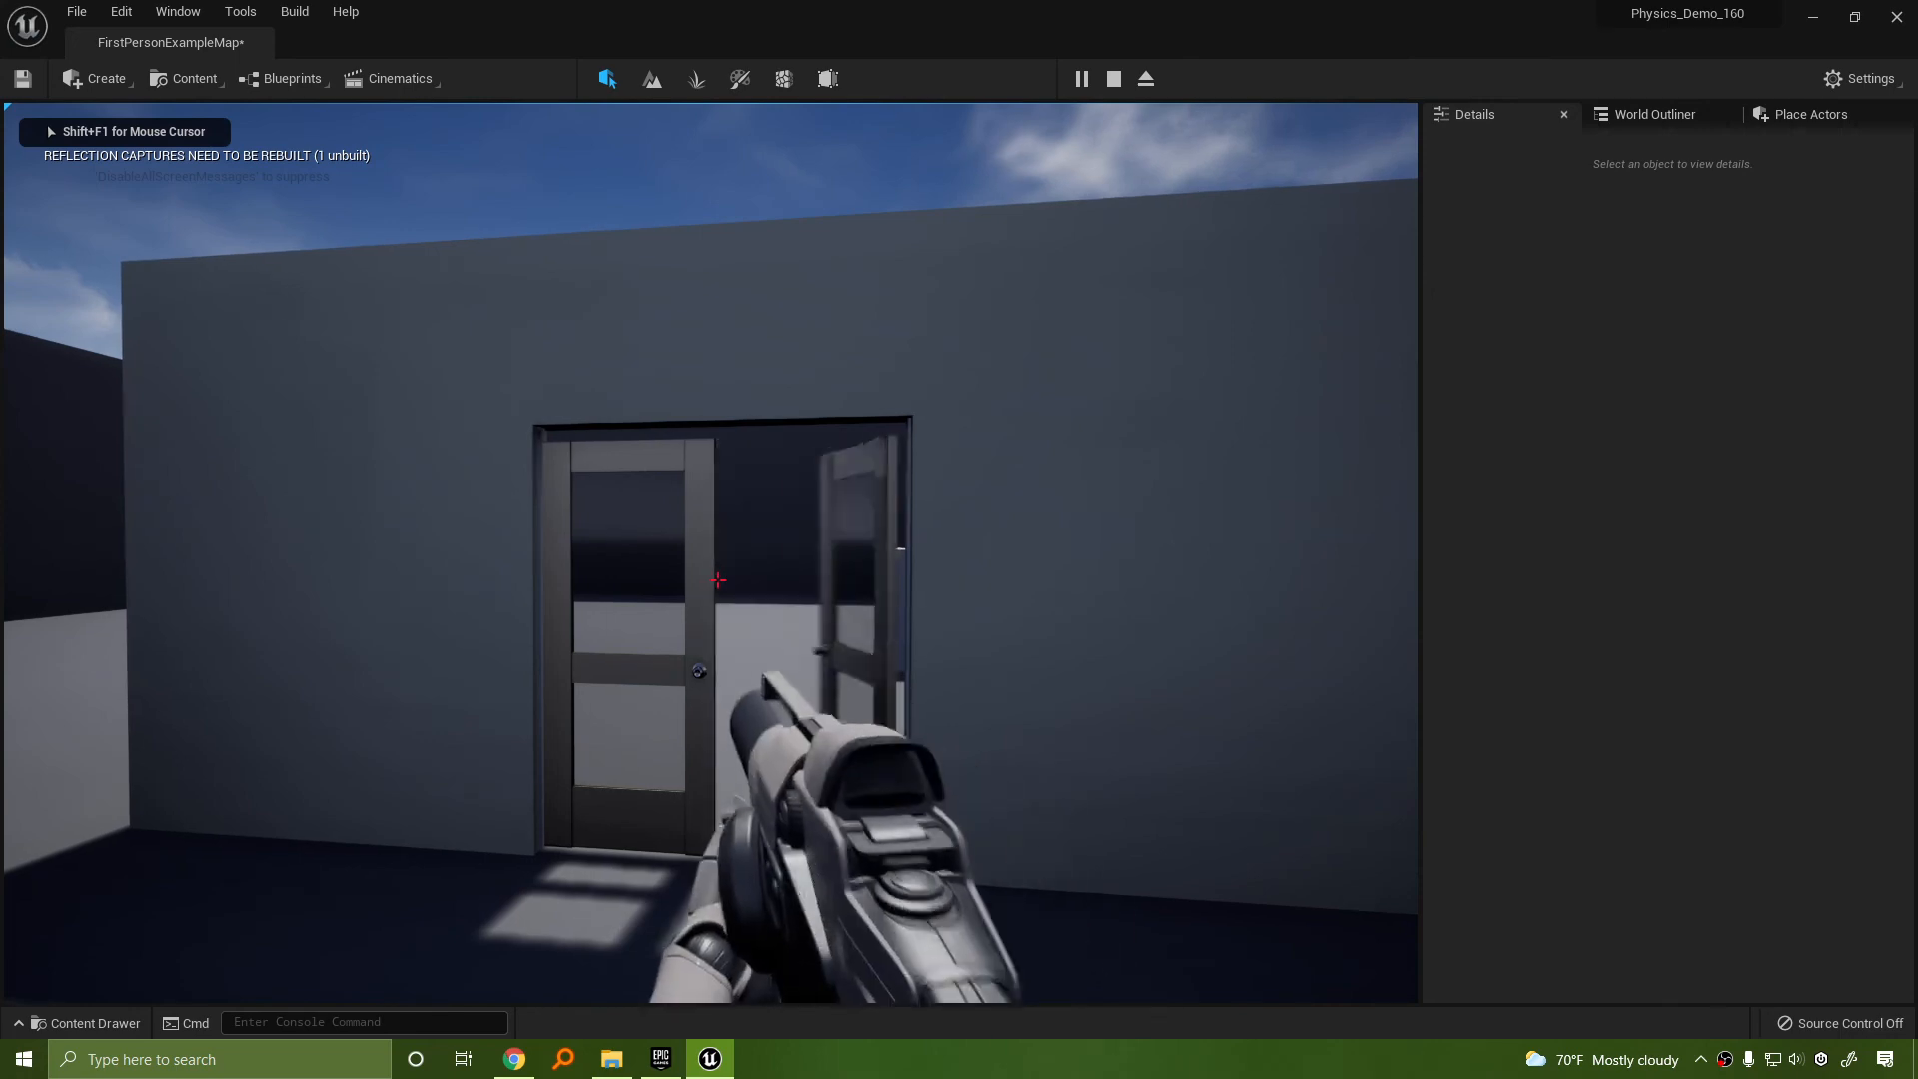
click(719, 581)
key(w)
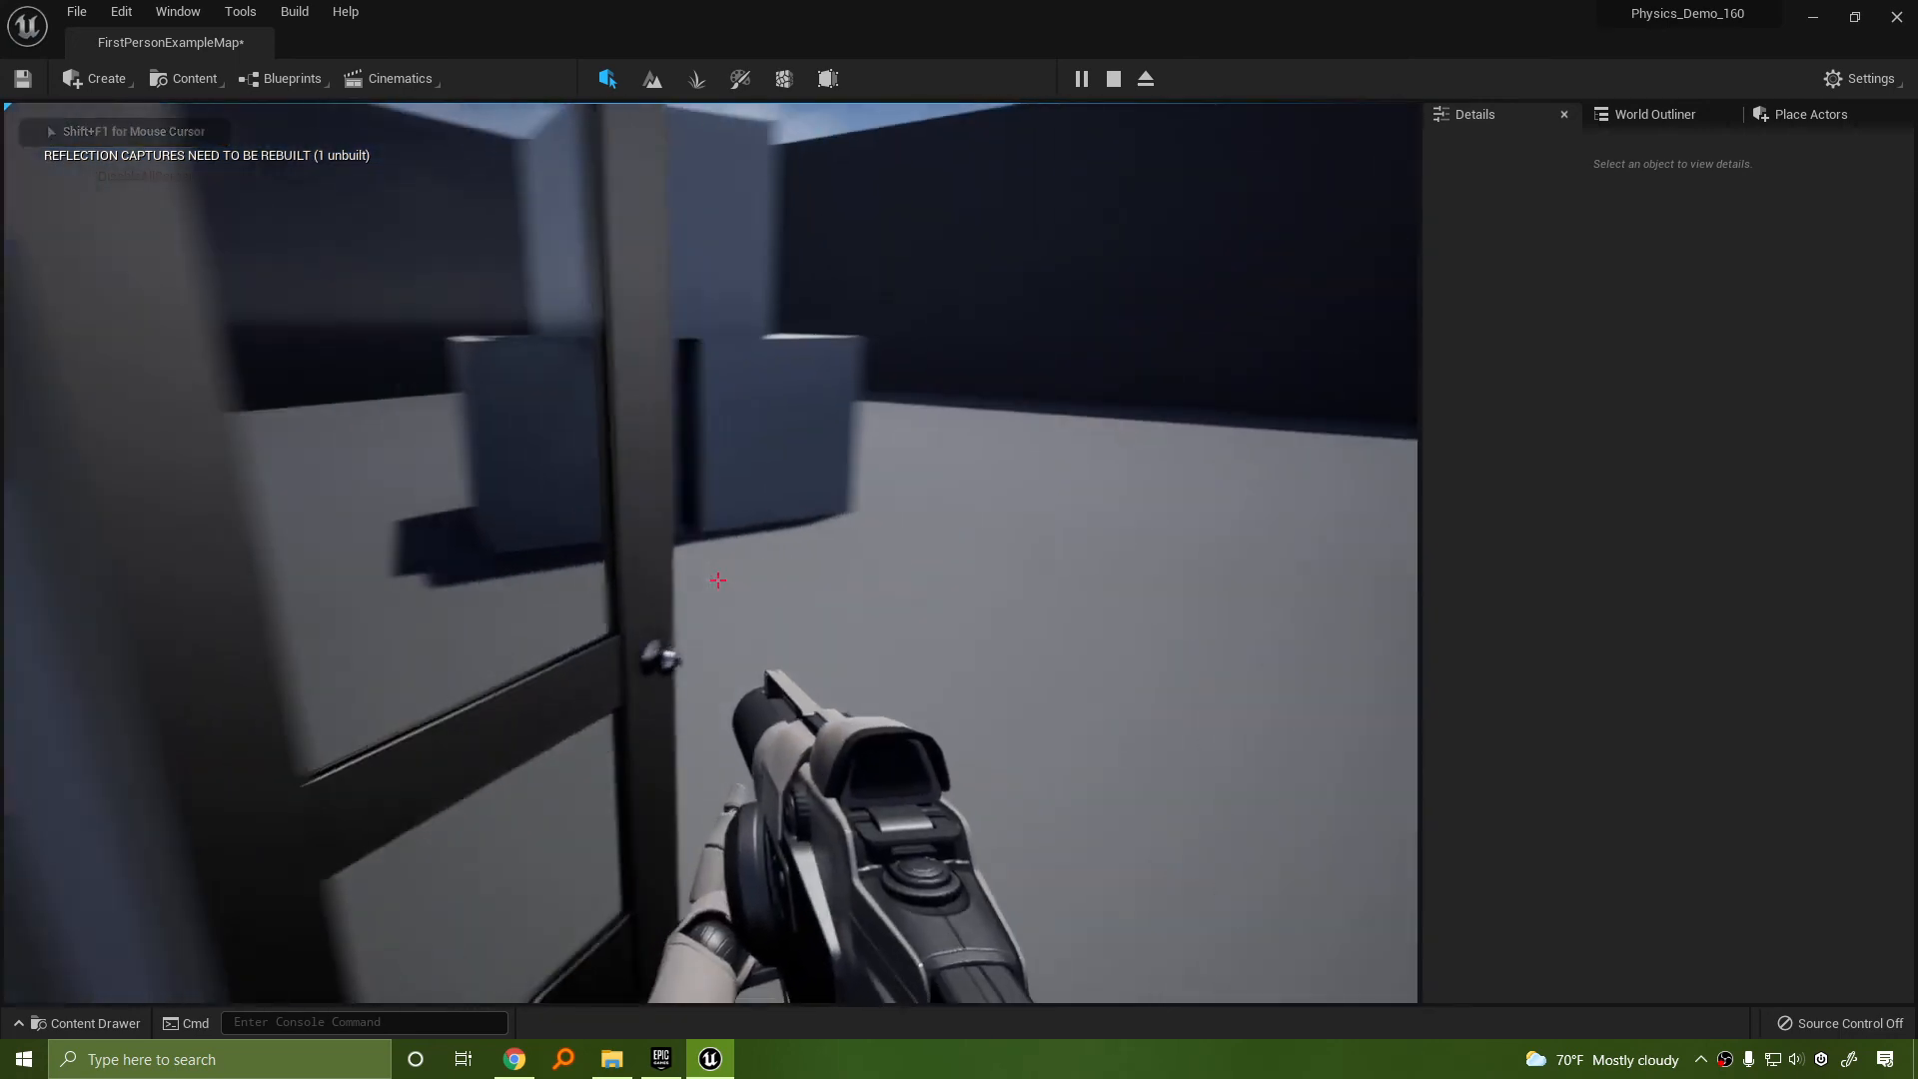
key(s)
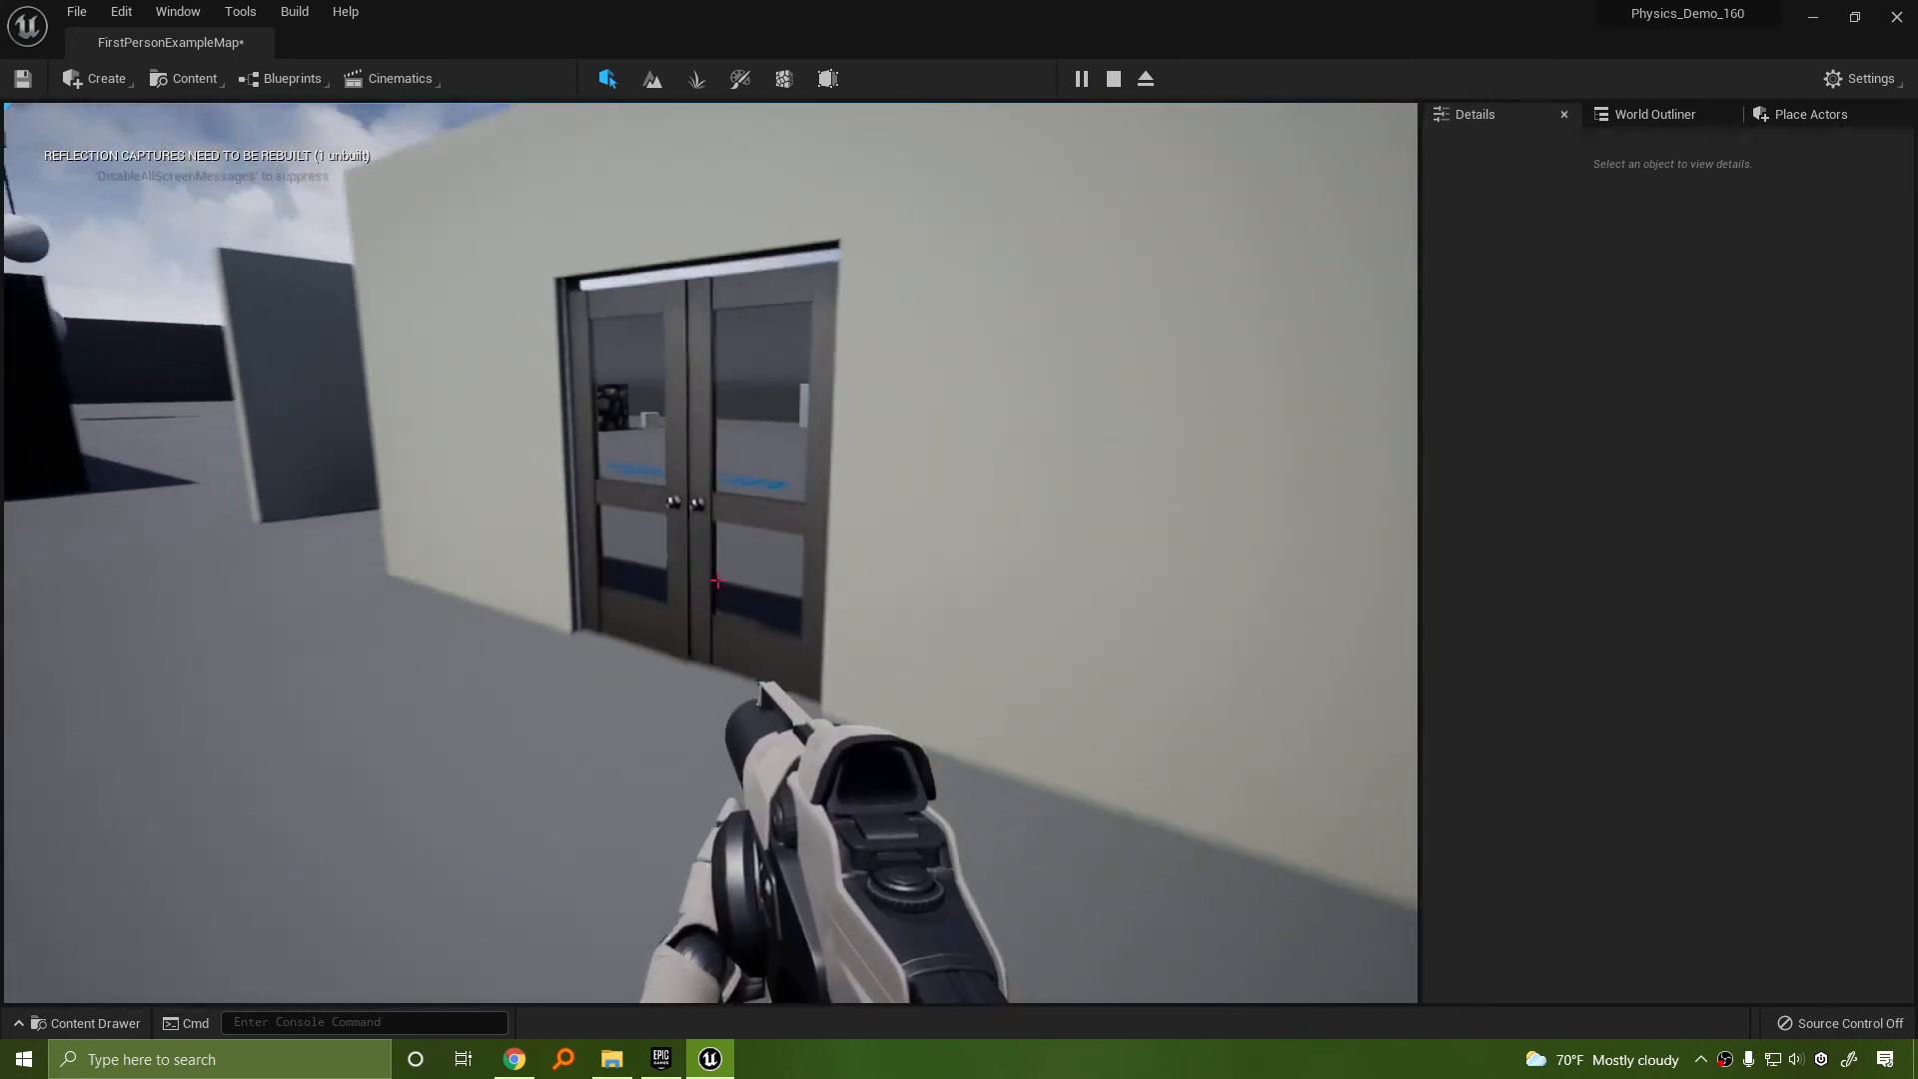
key(w)
key(s)
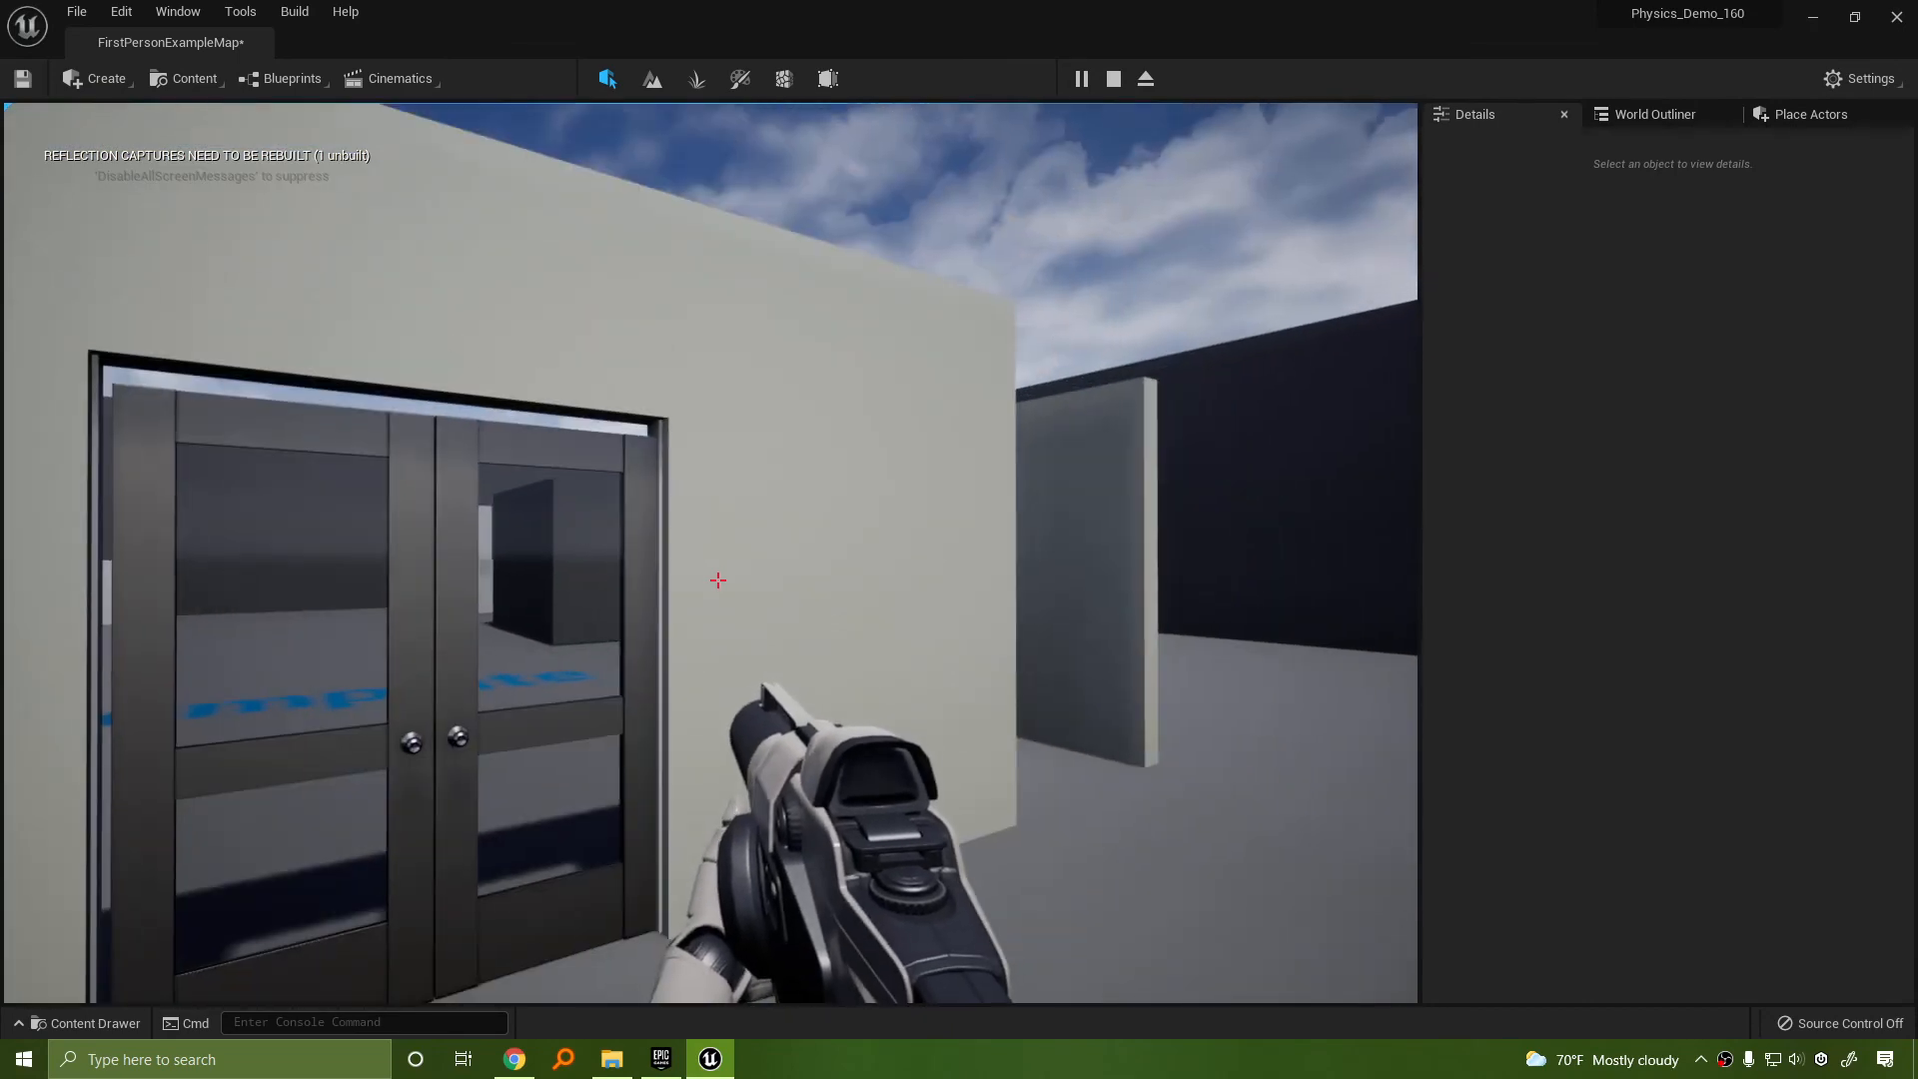
key(w)
key(d)
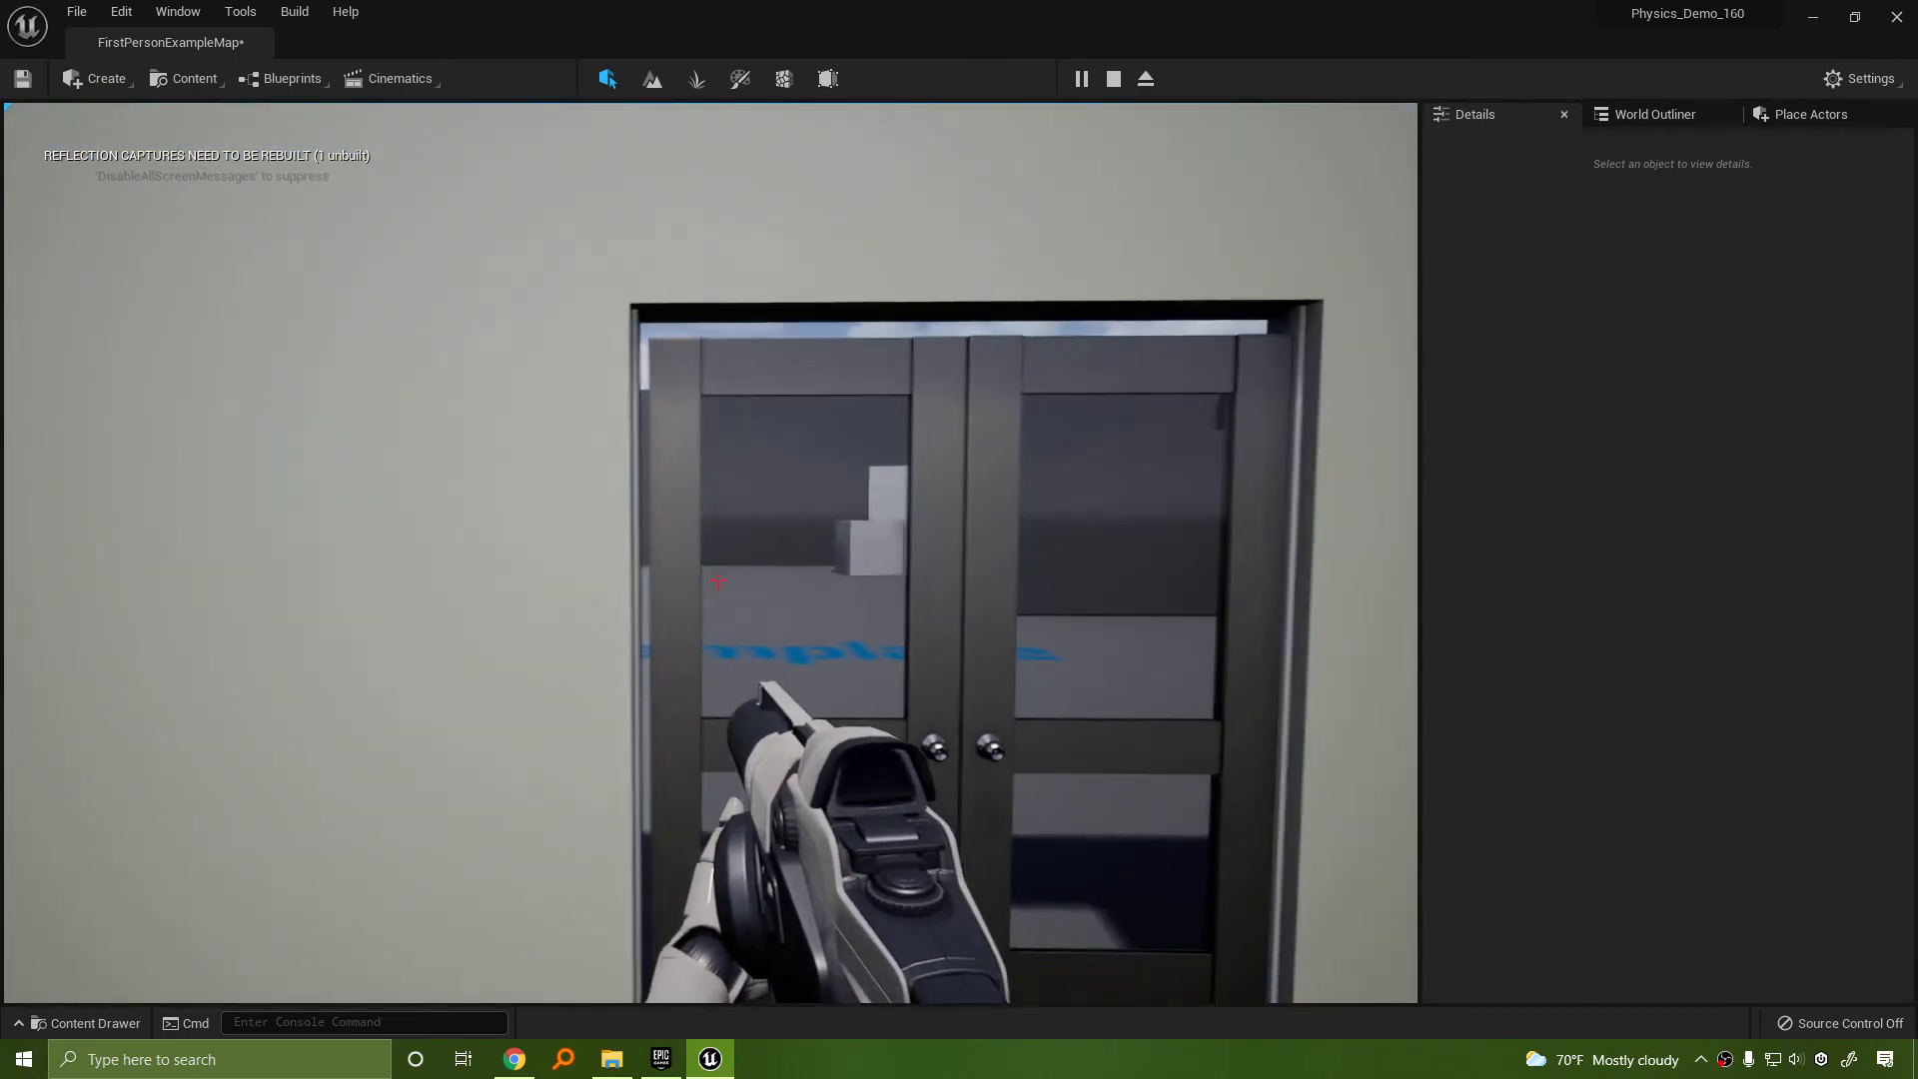
key(s)
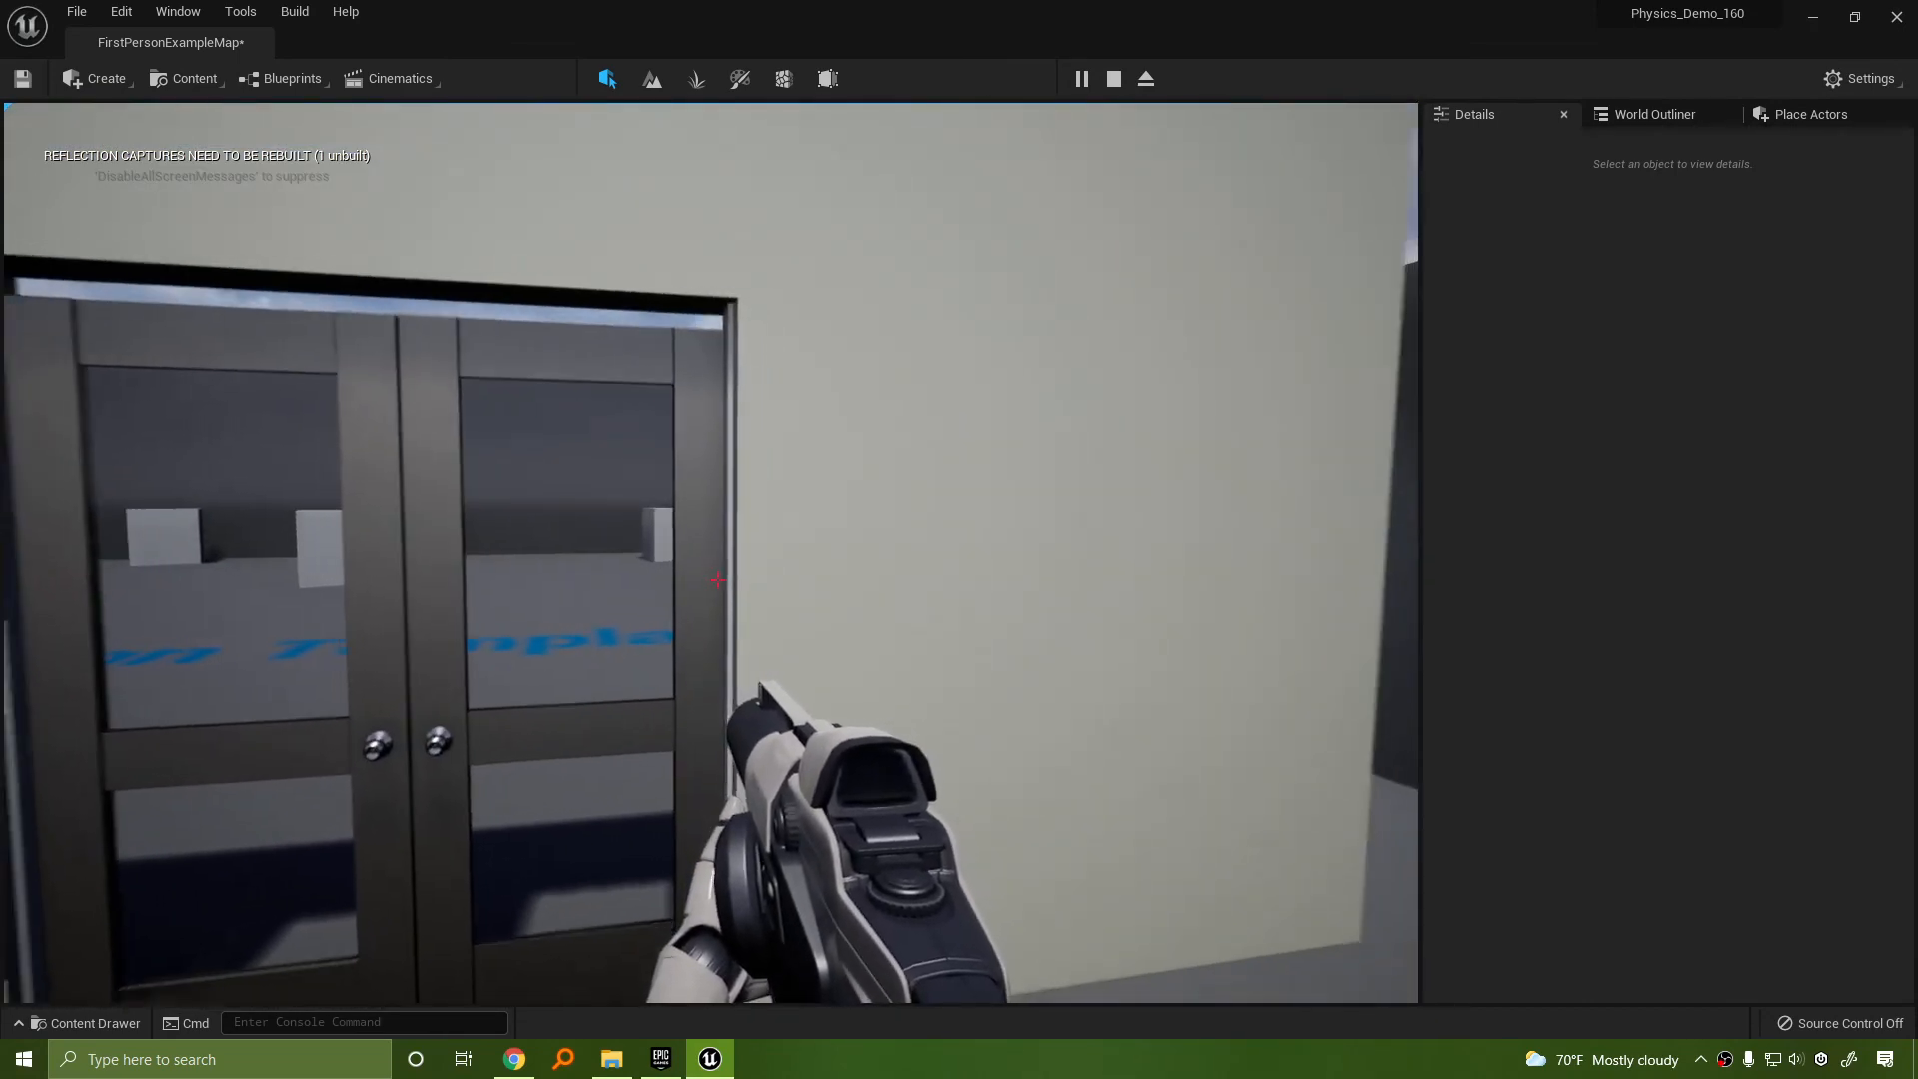
key(Escape)
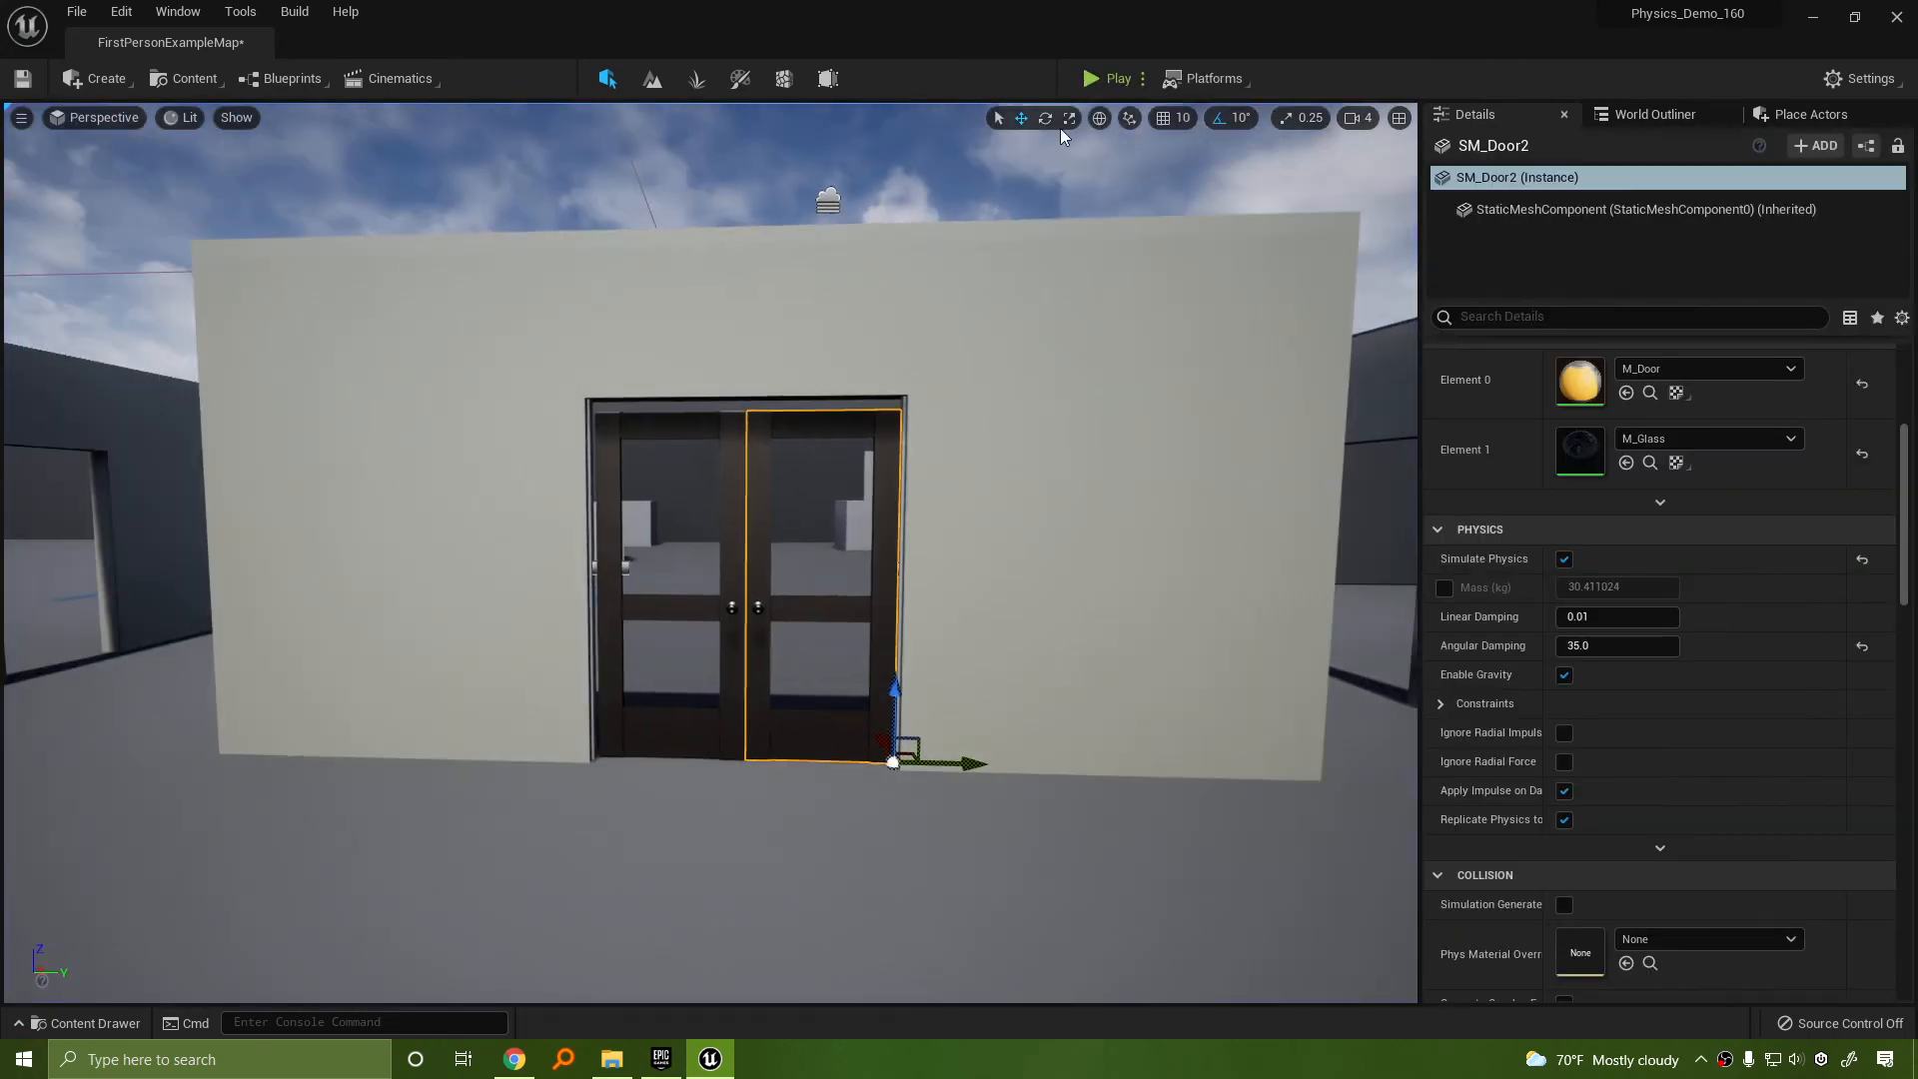
Run another play-test, passing through the doors and firing projectiles at the leaves to check their self-closing
click(1099, 78)
click(1015, 553)
key(w)
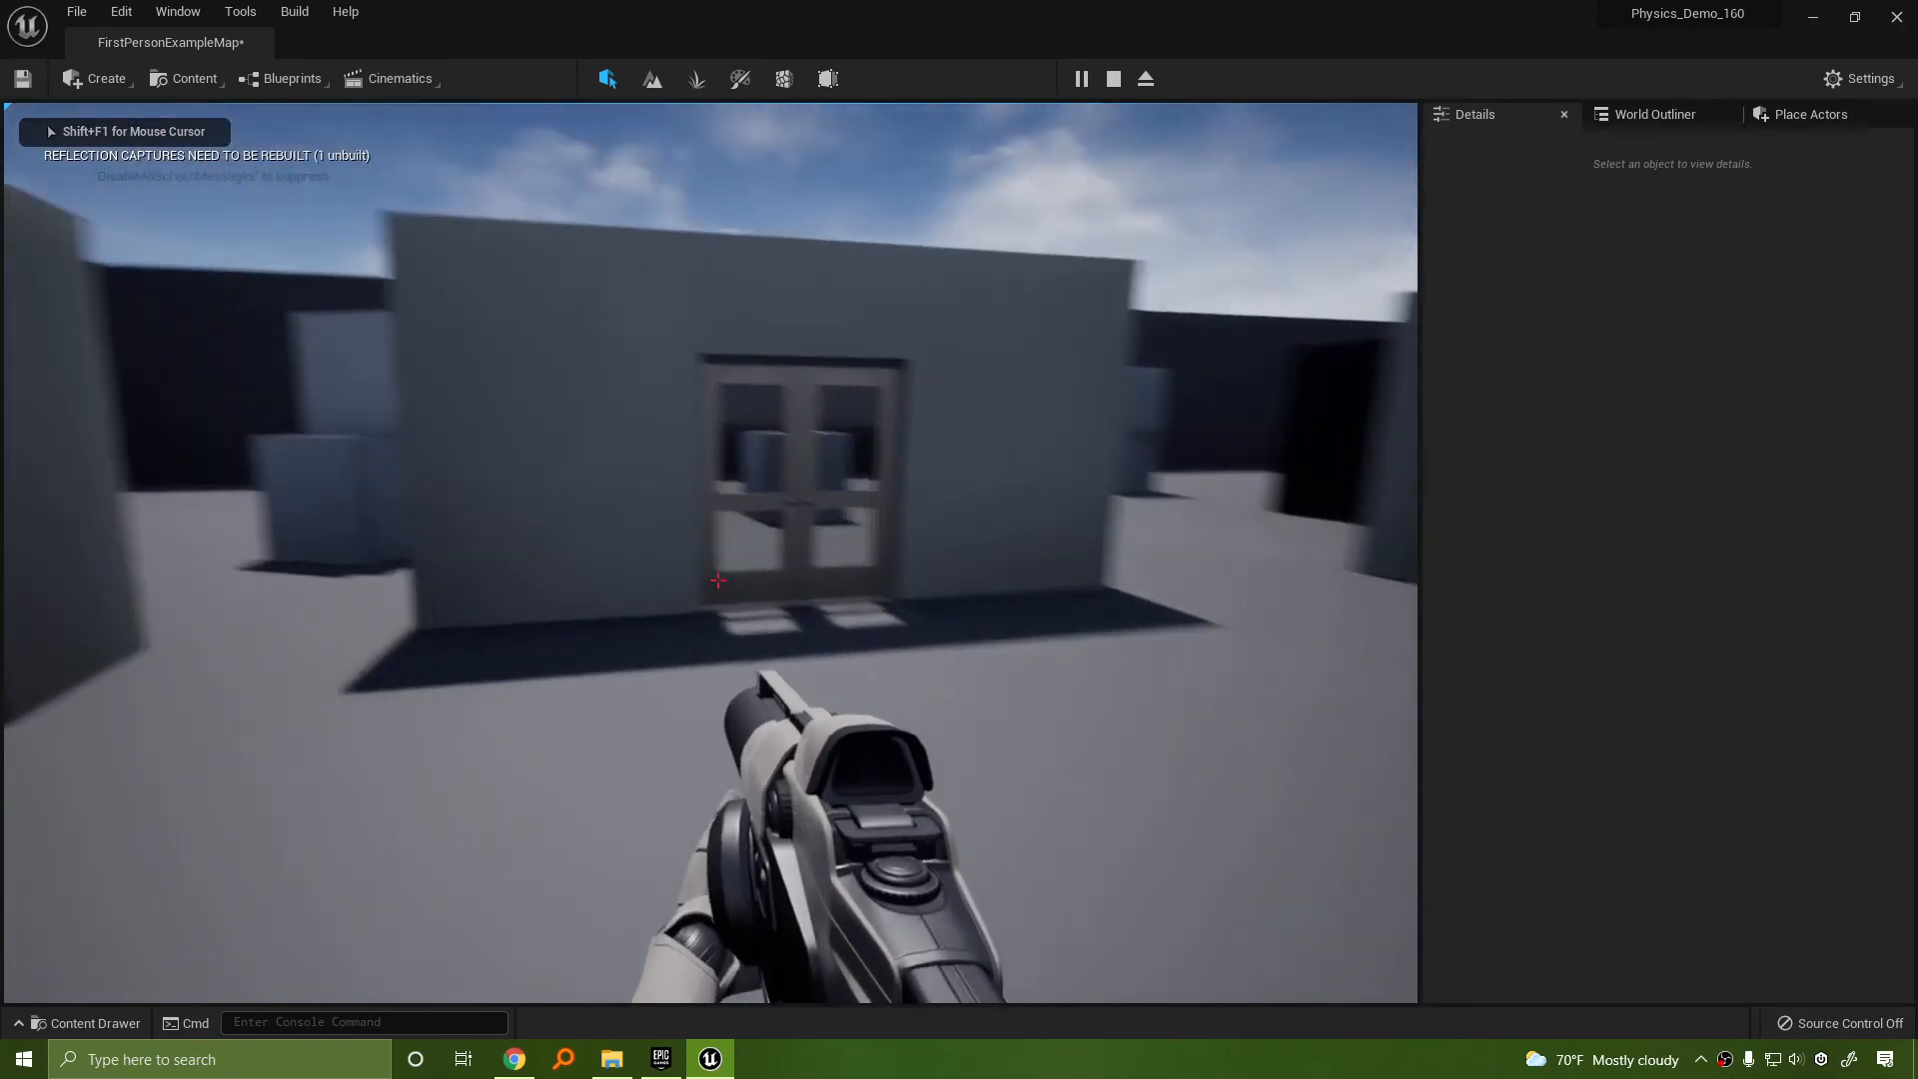
key(w)
key(w)
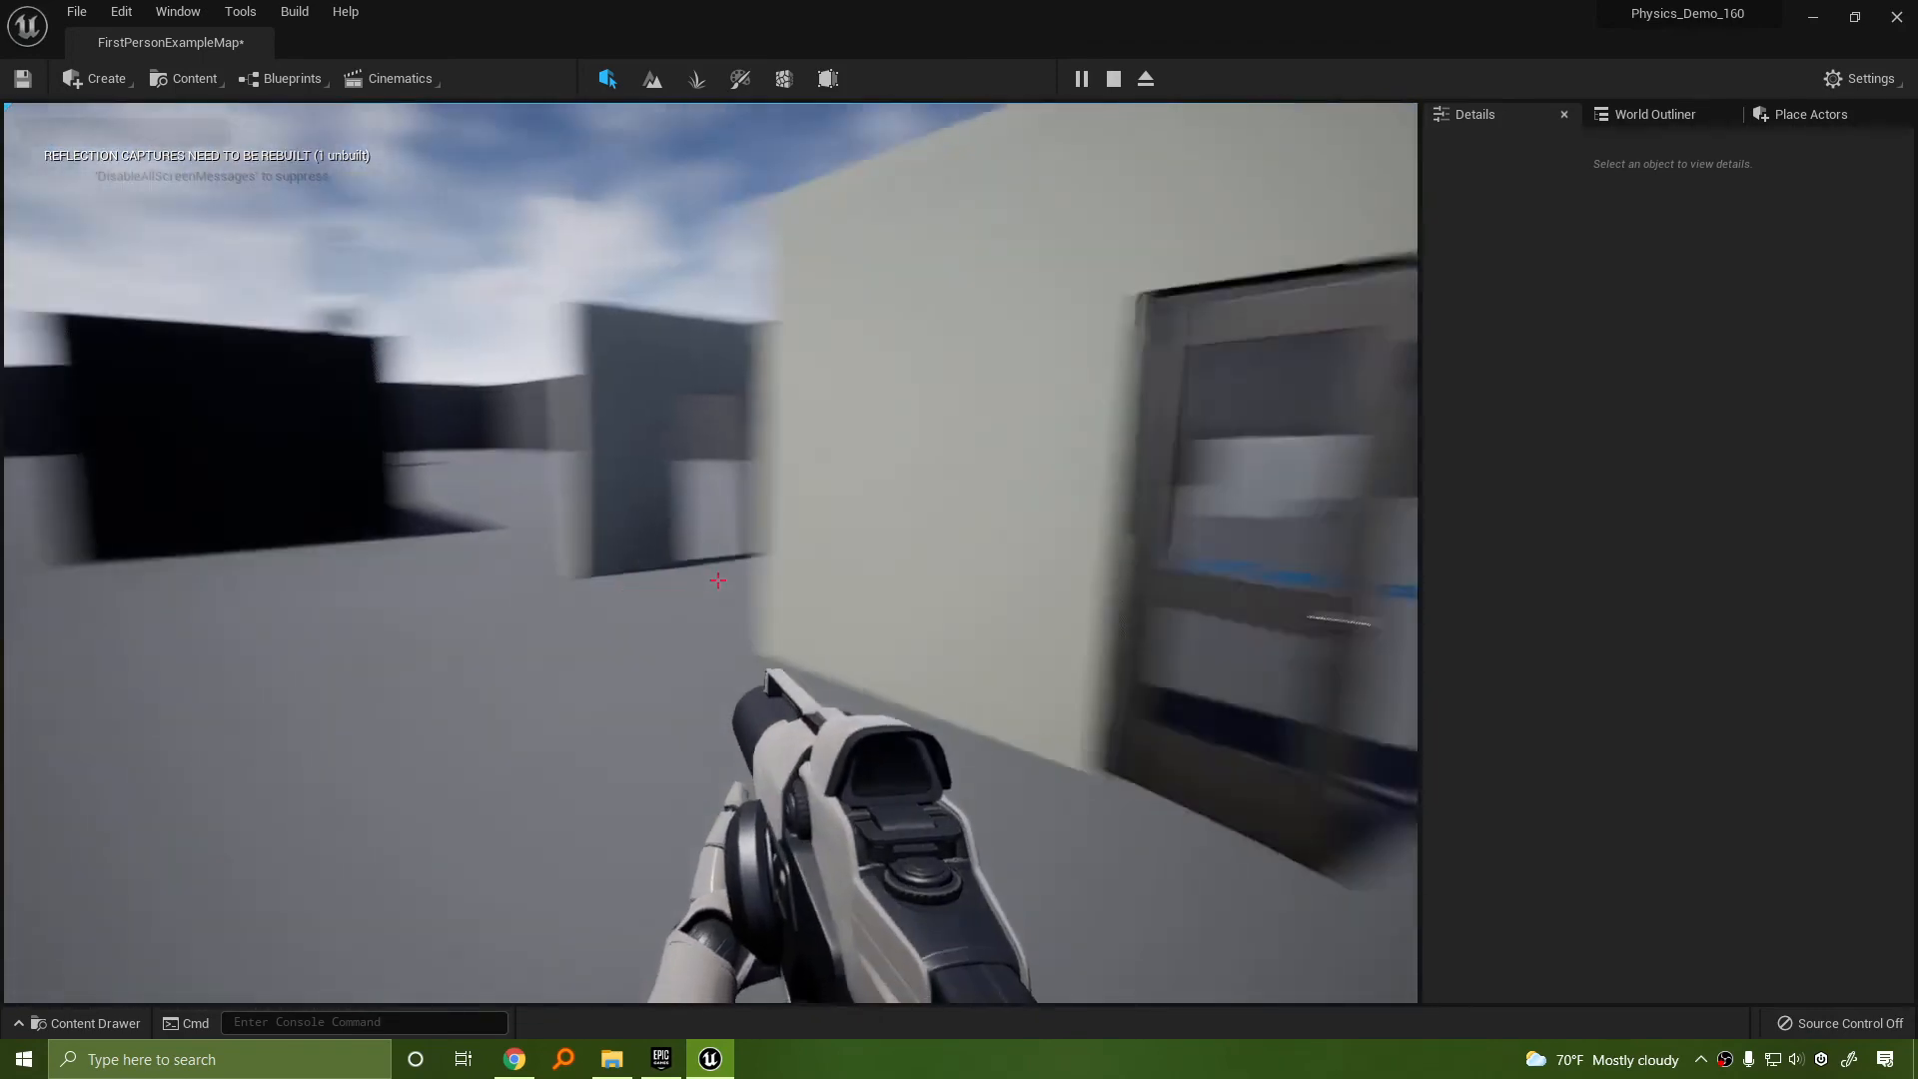
key(s)
key(w)
click(718, 579)
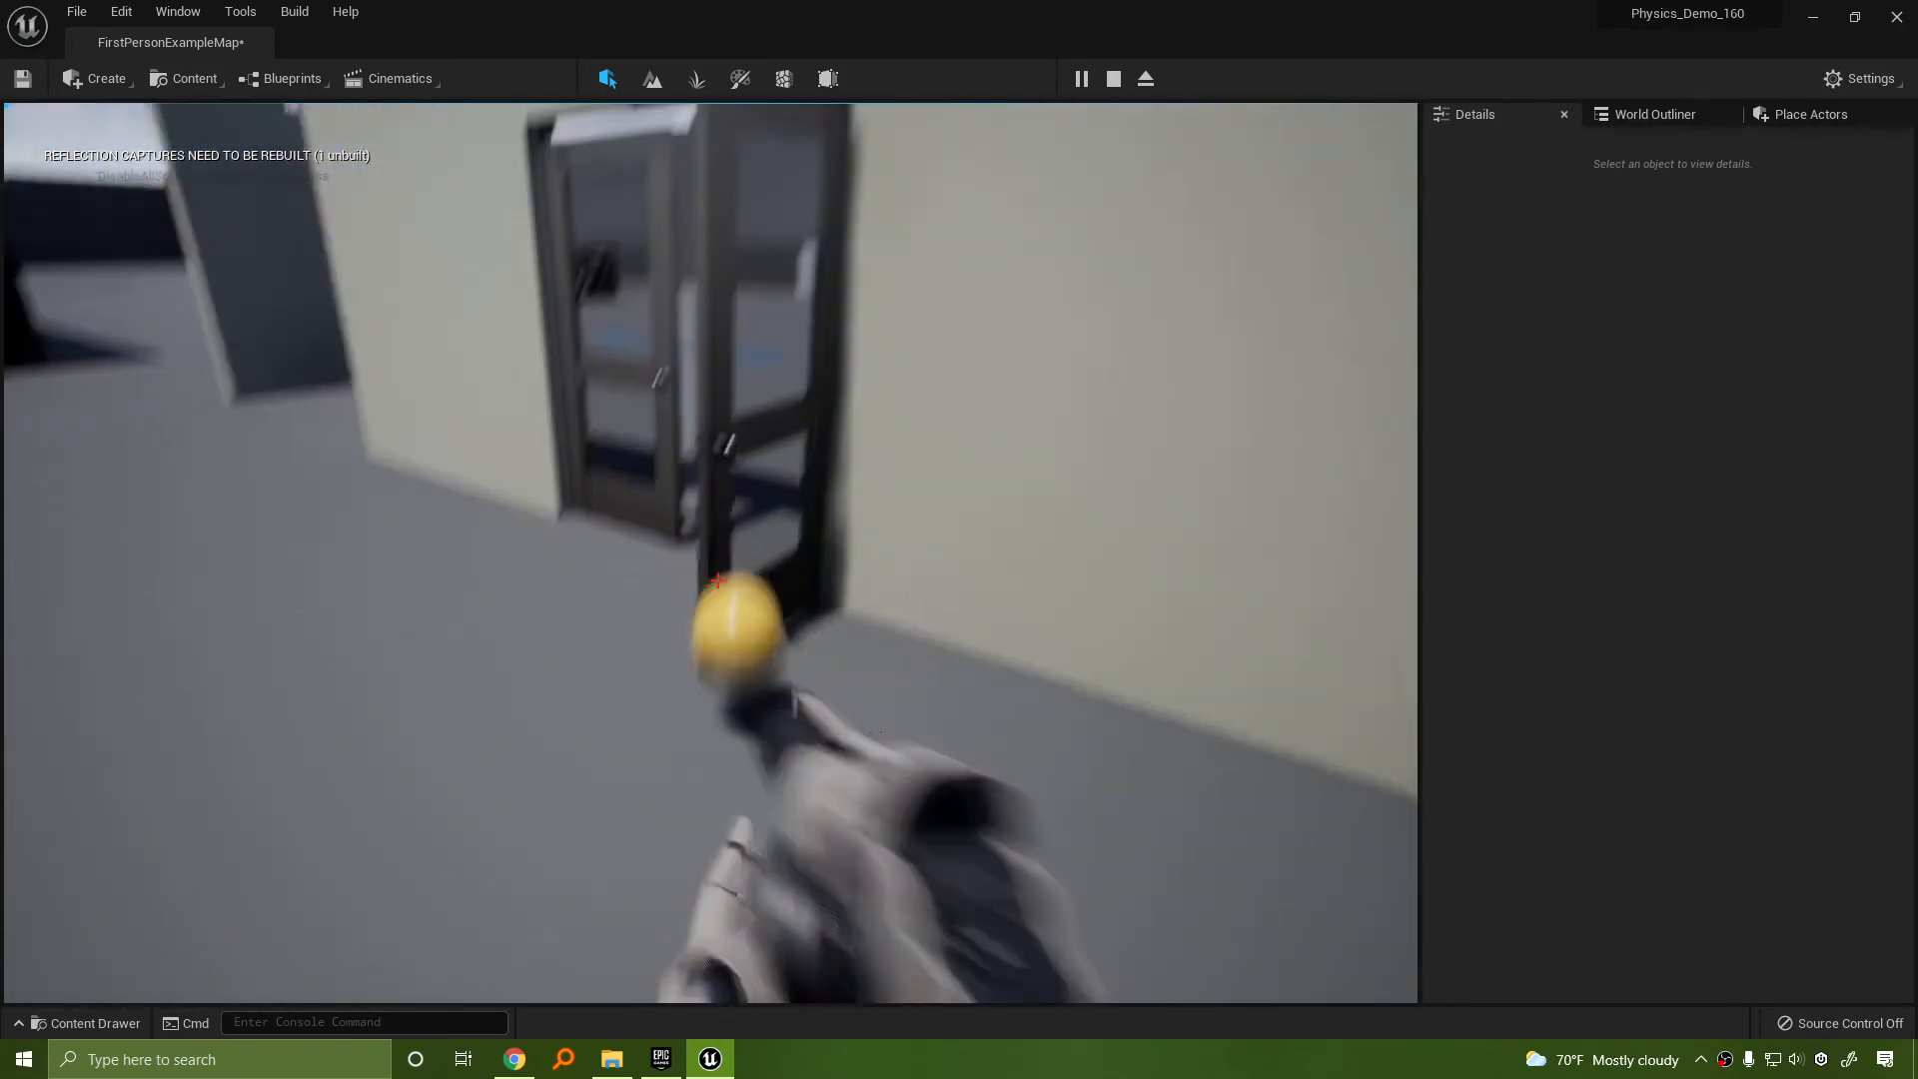
key(s)
click(718, 580)
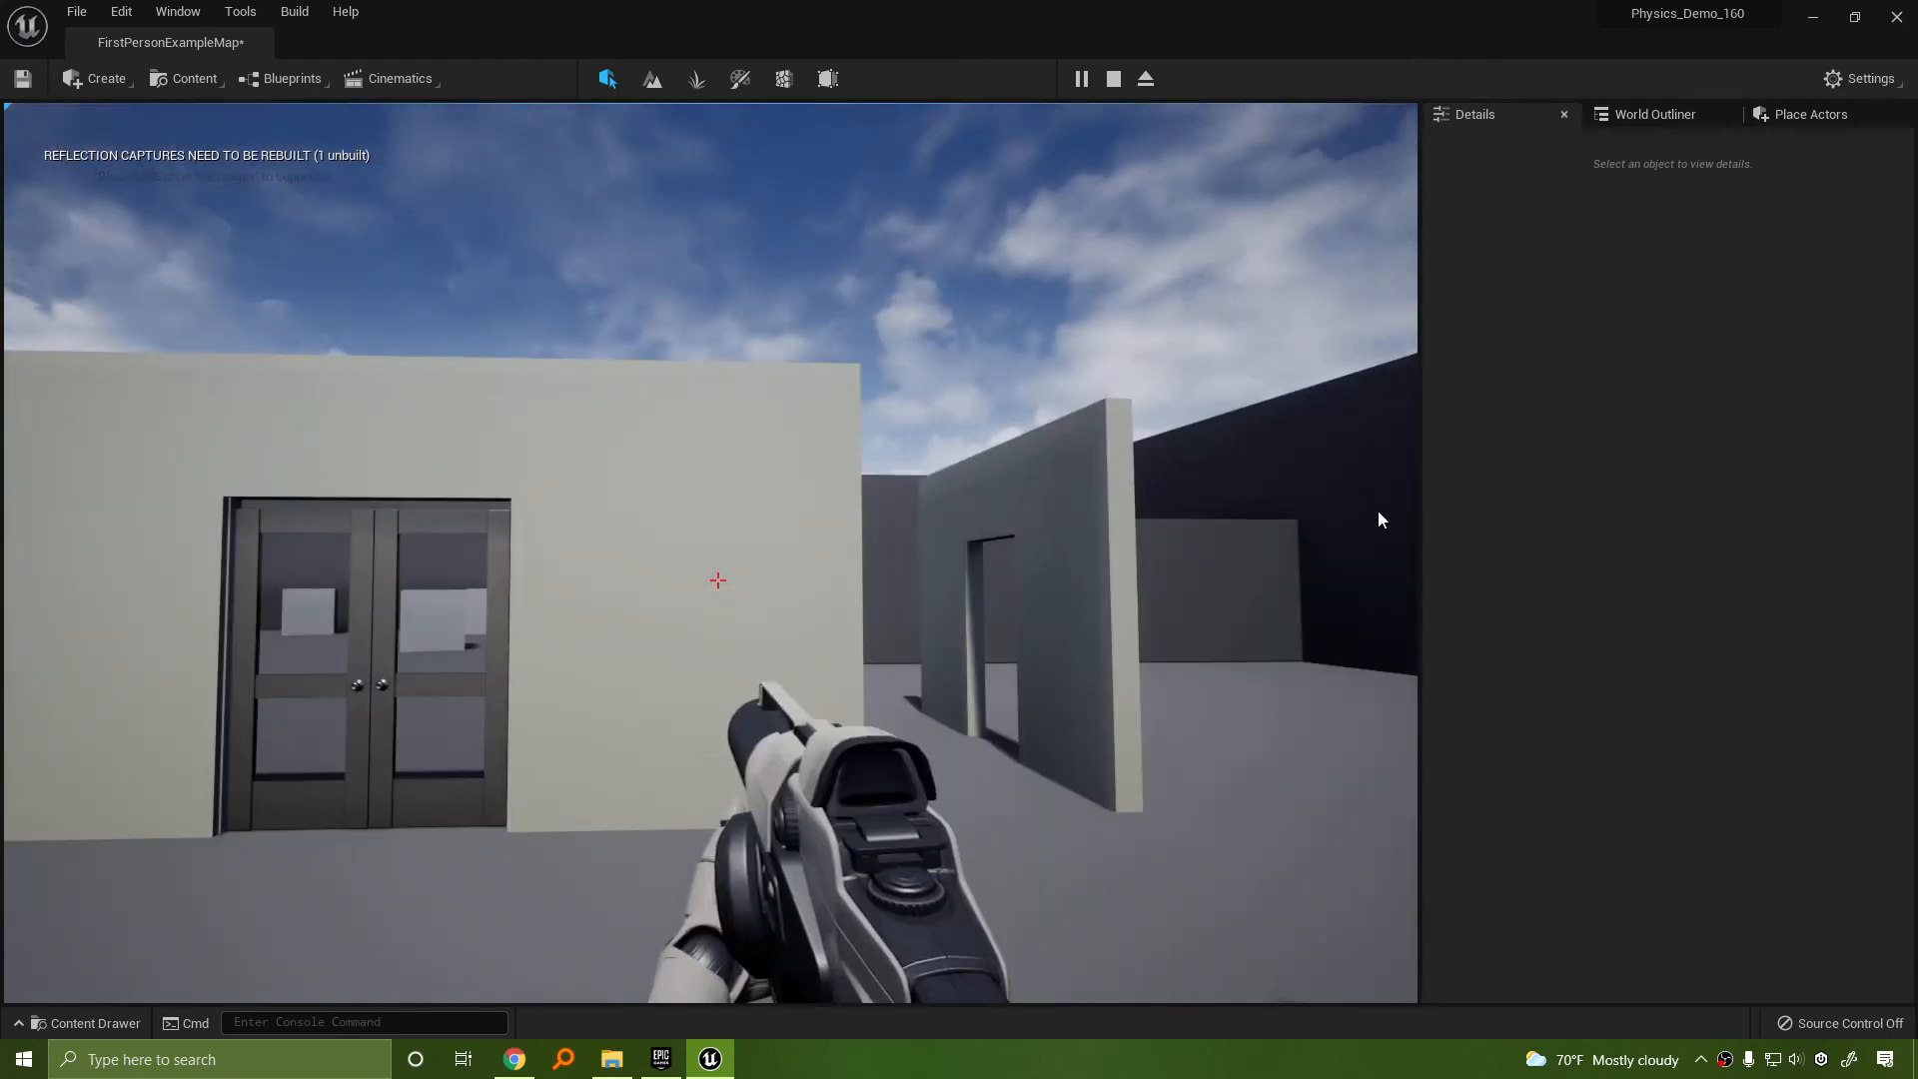
key(Escape)
Shift Wall_Door_400x300 slightly along Y to adjust its opening around the double doors
click(703, 805)
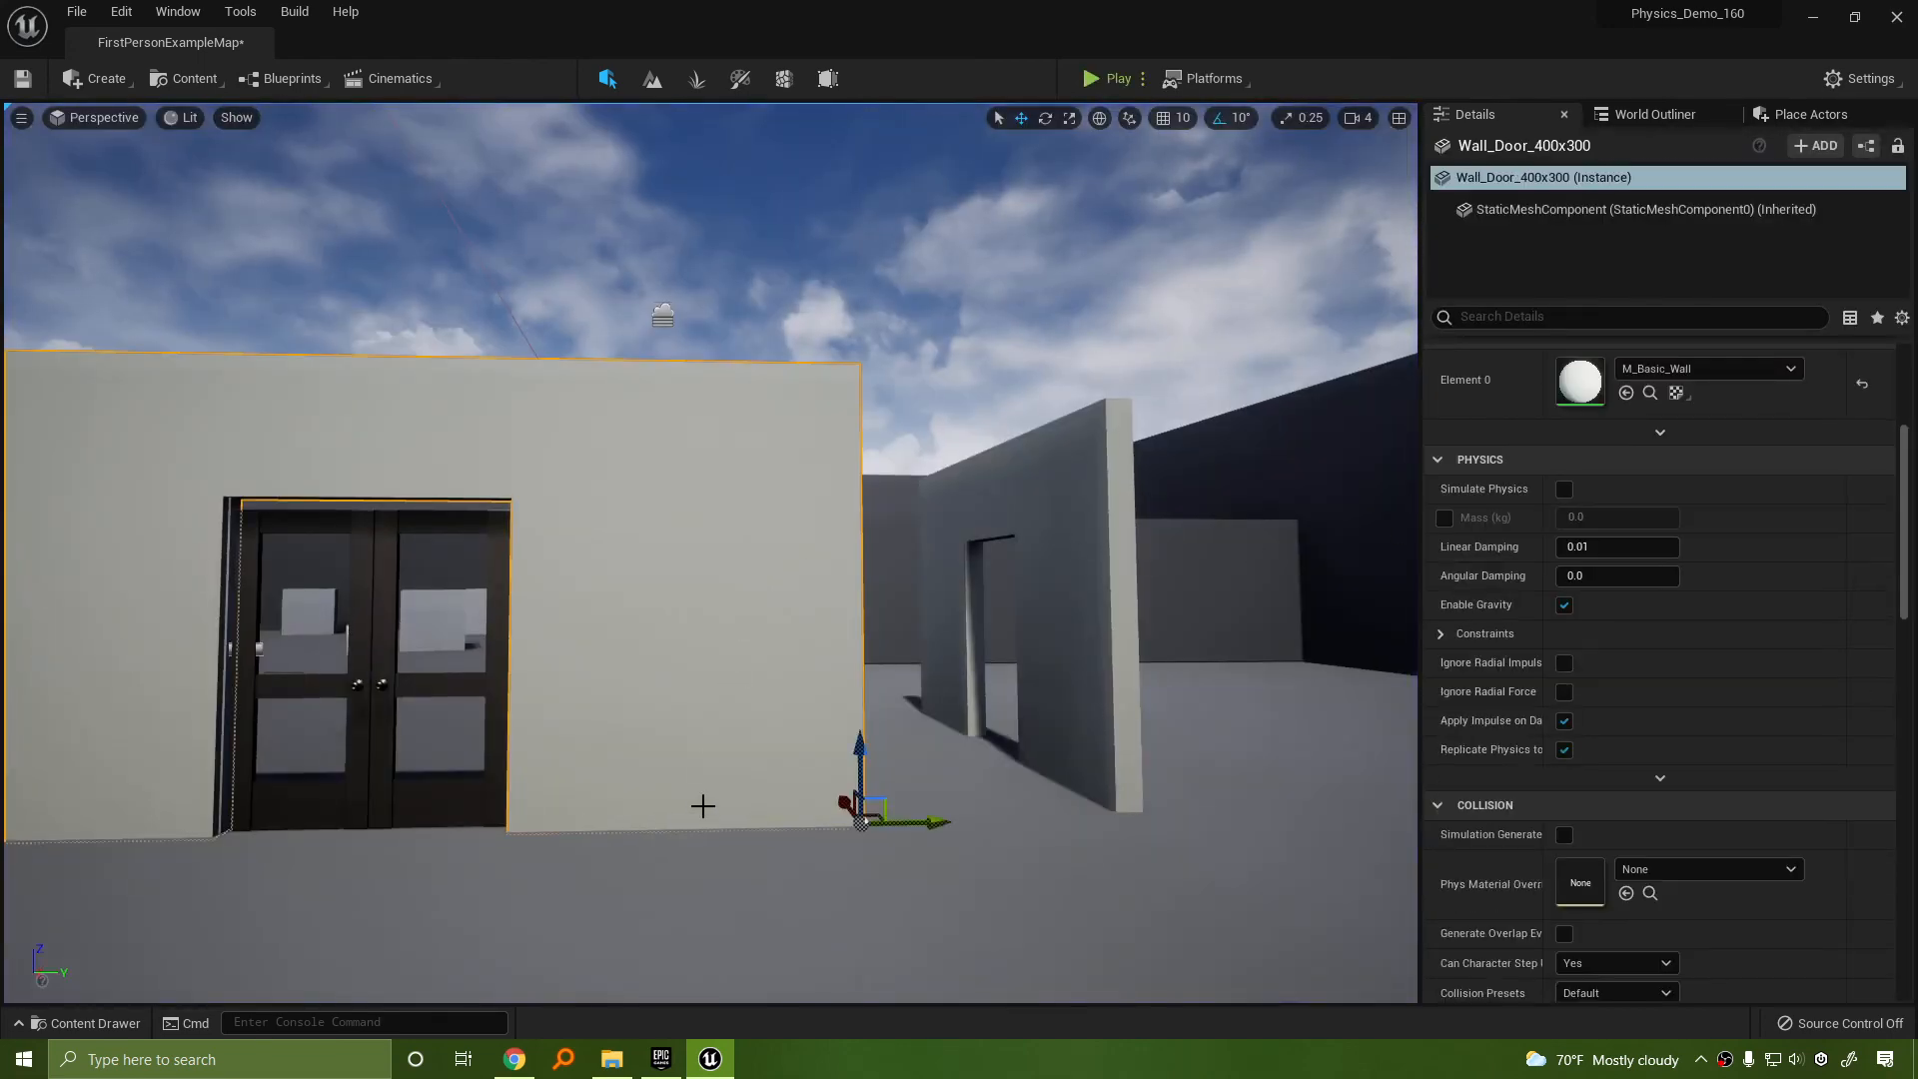
click(934, 818)
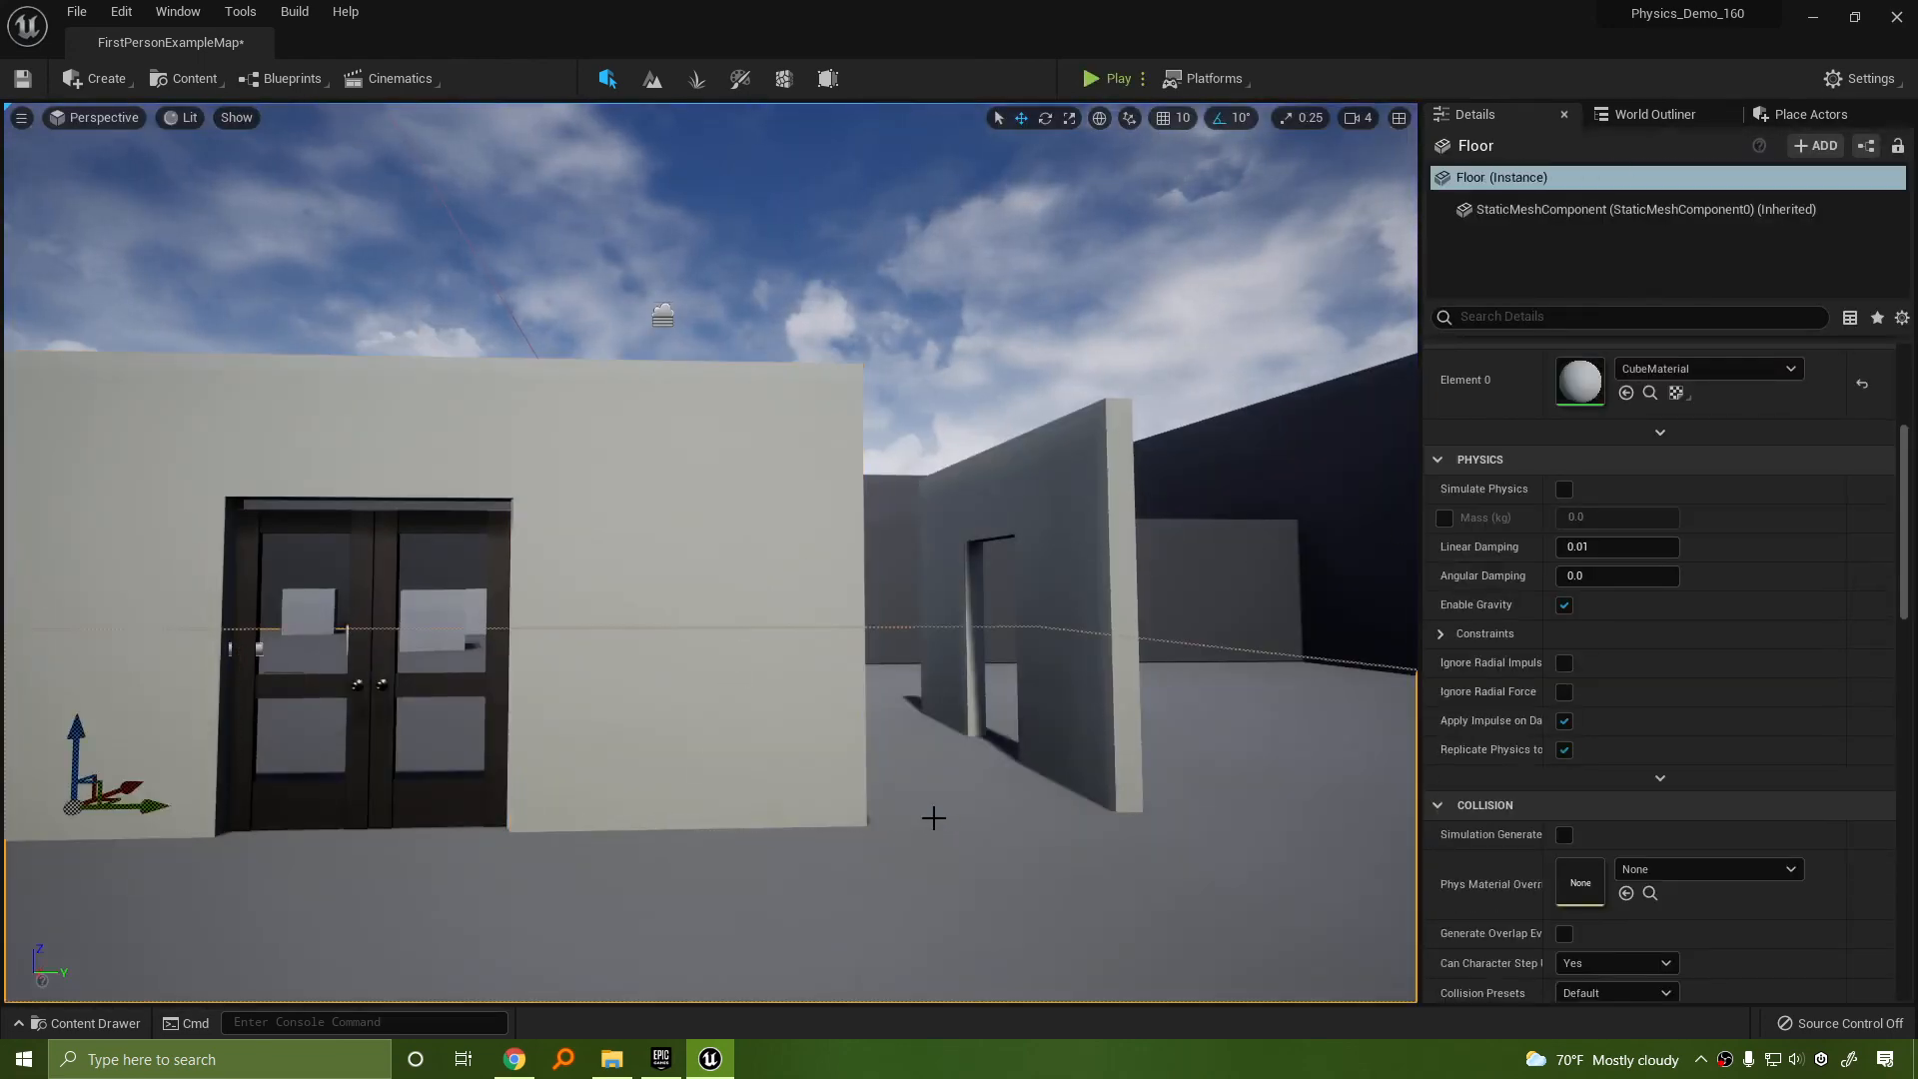
click(860, 782)
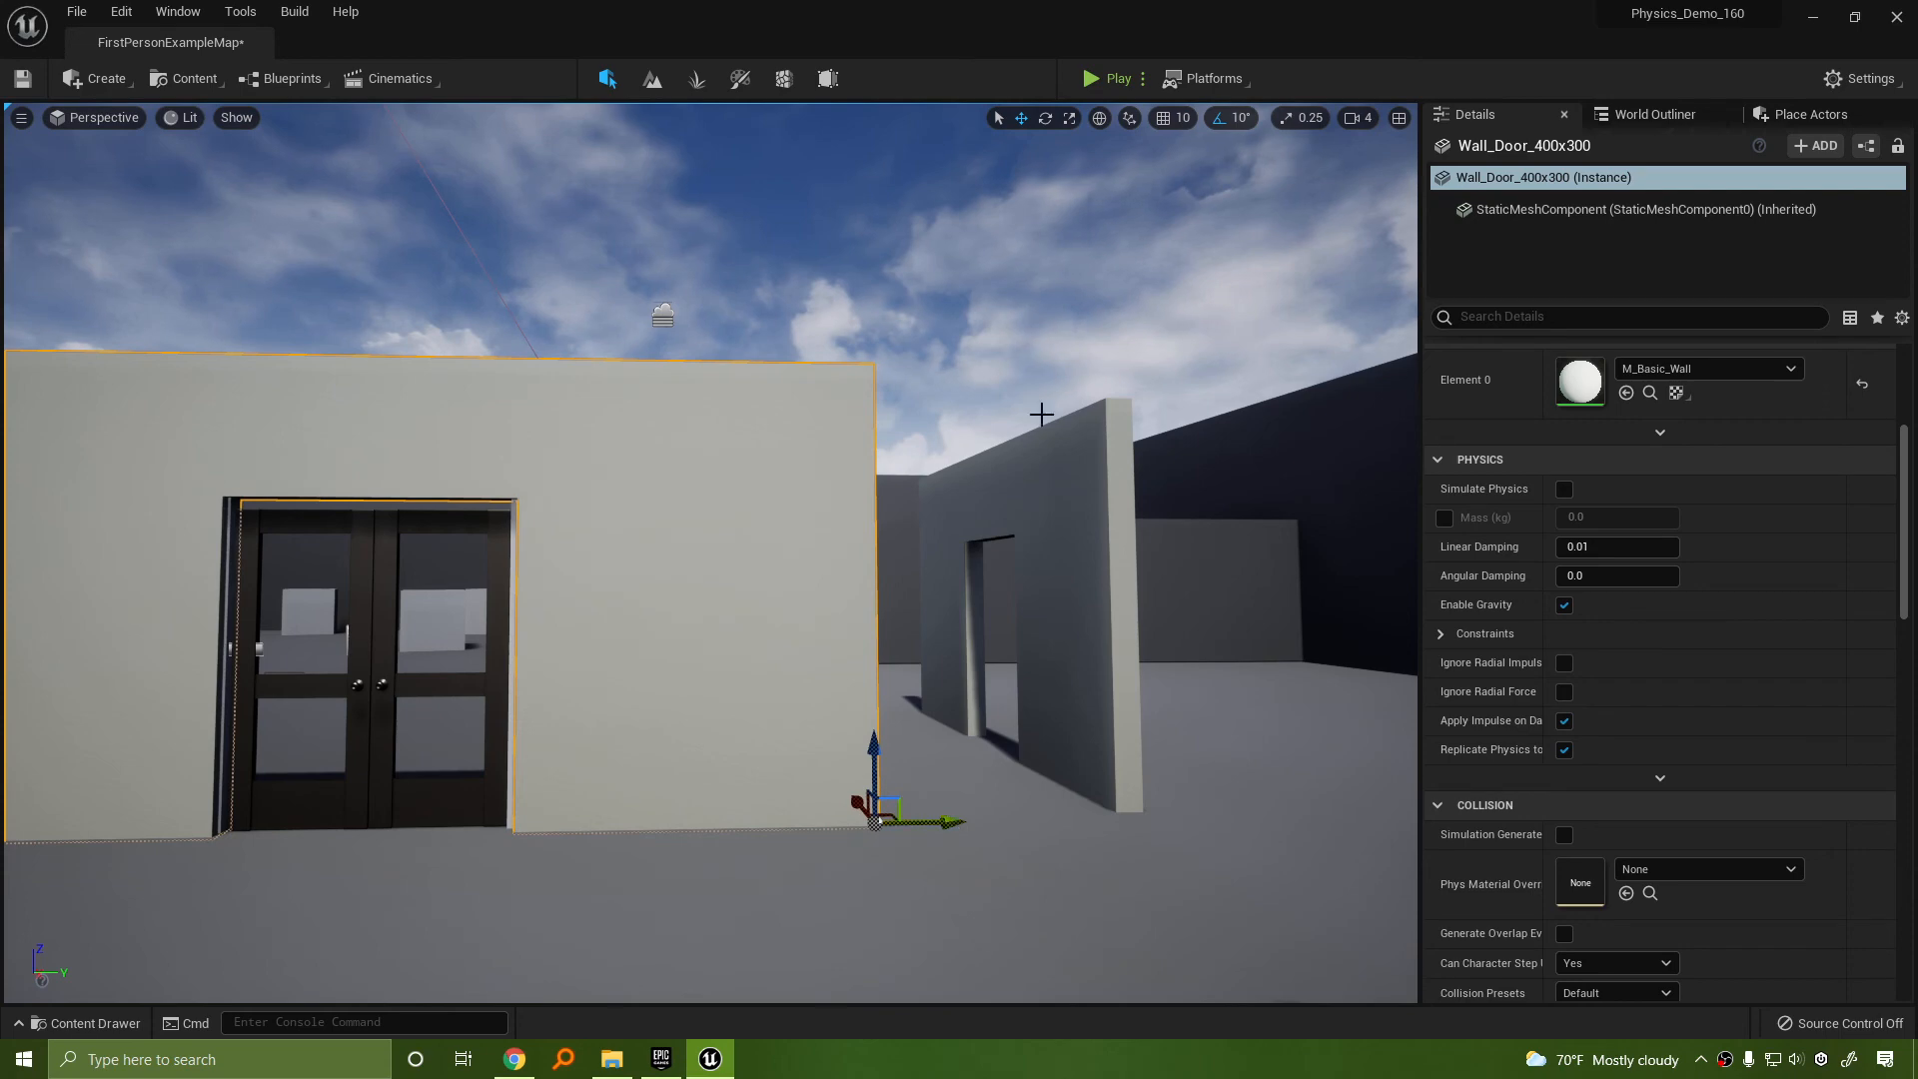
Play the level and walk through the doors in both directions to test their fit in the shifted wall
click(1109, 78)
key(w)
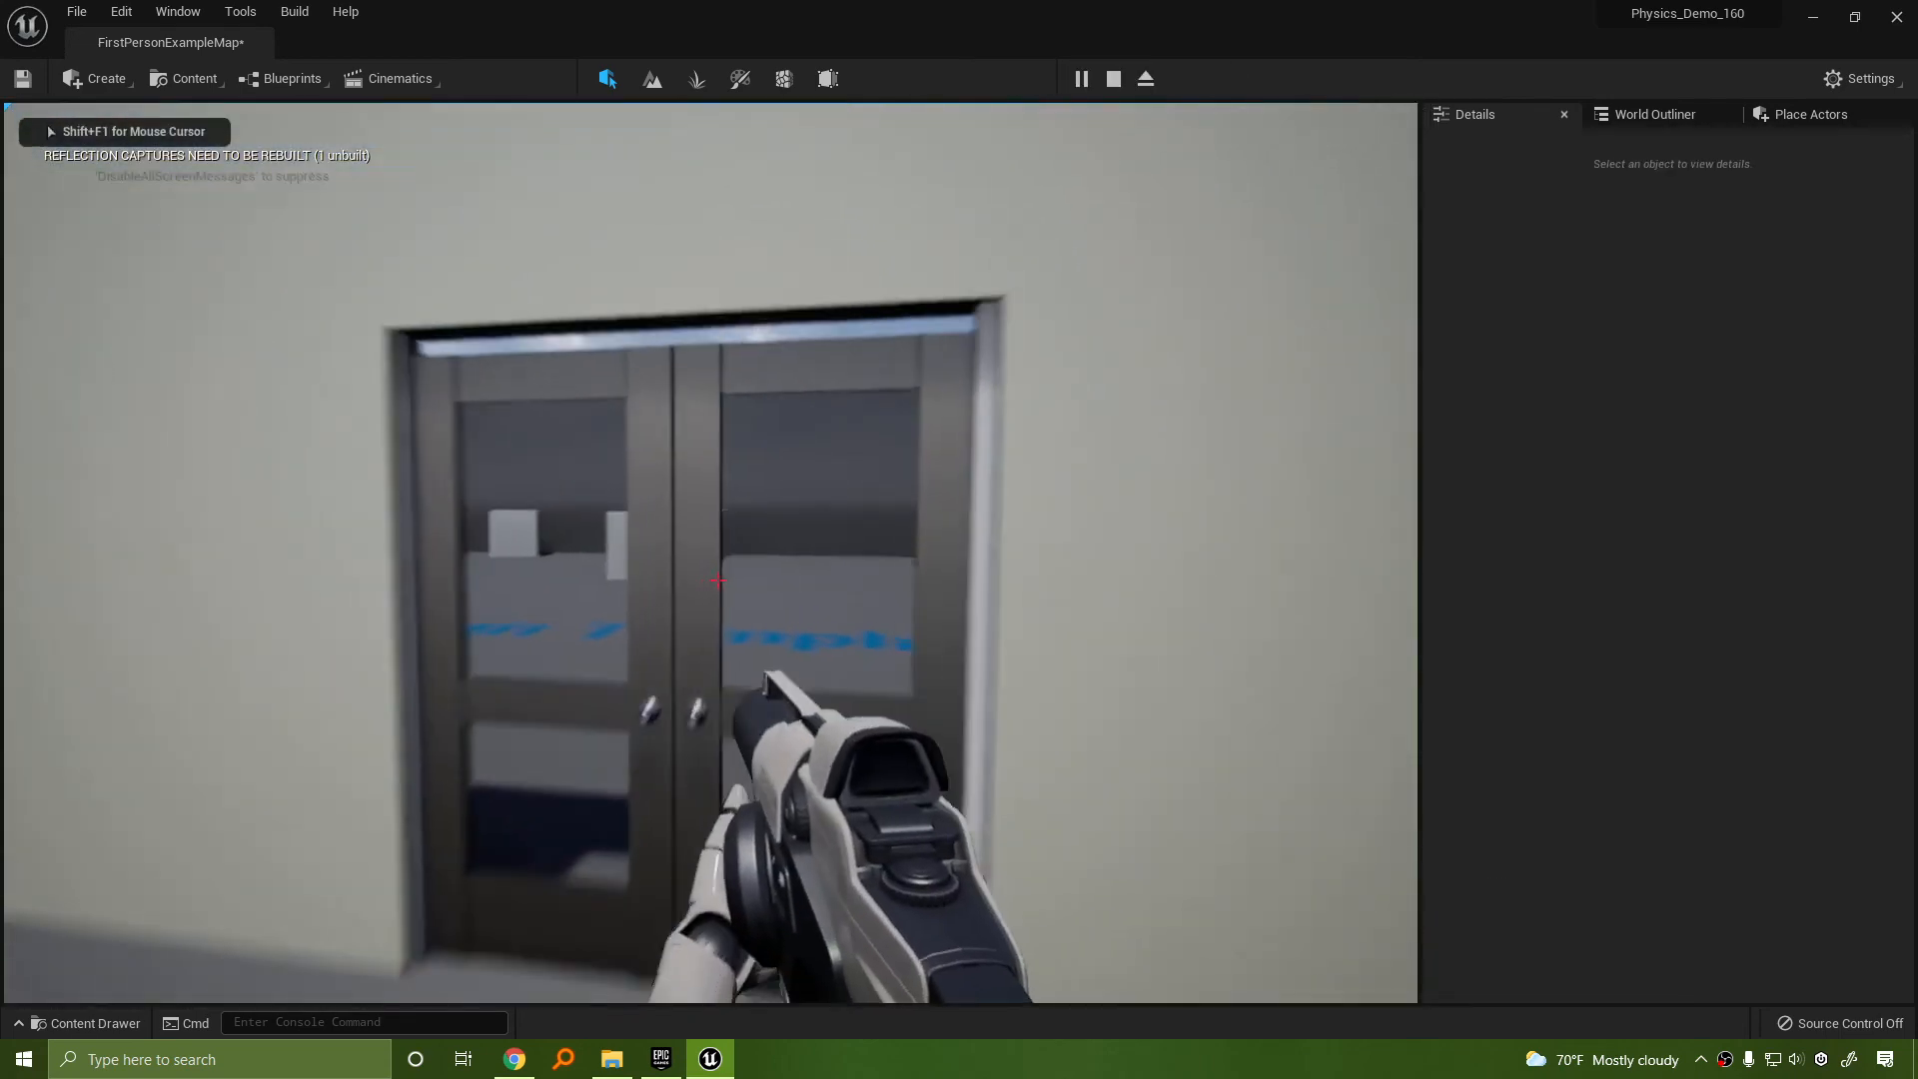
key(w)
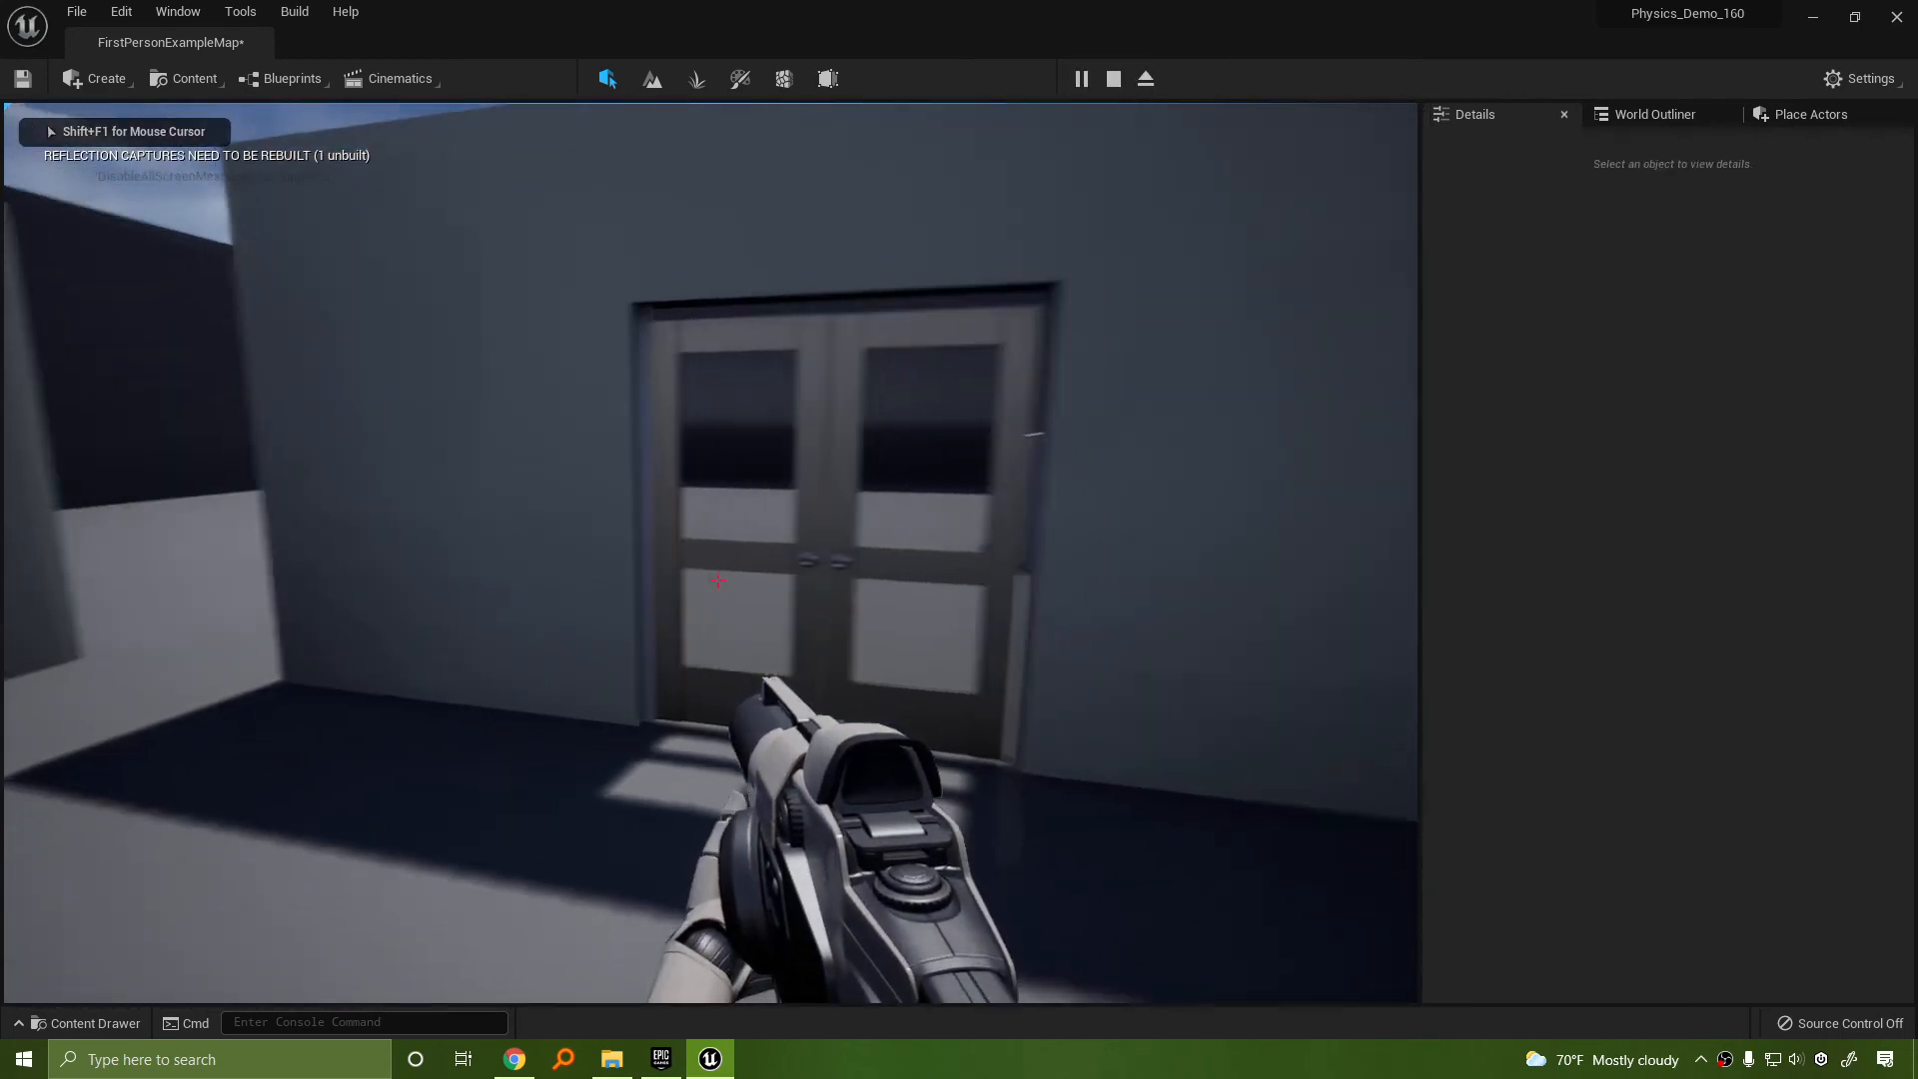
key(w)
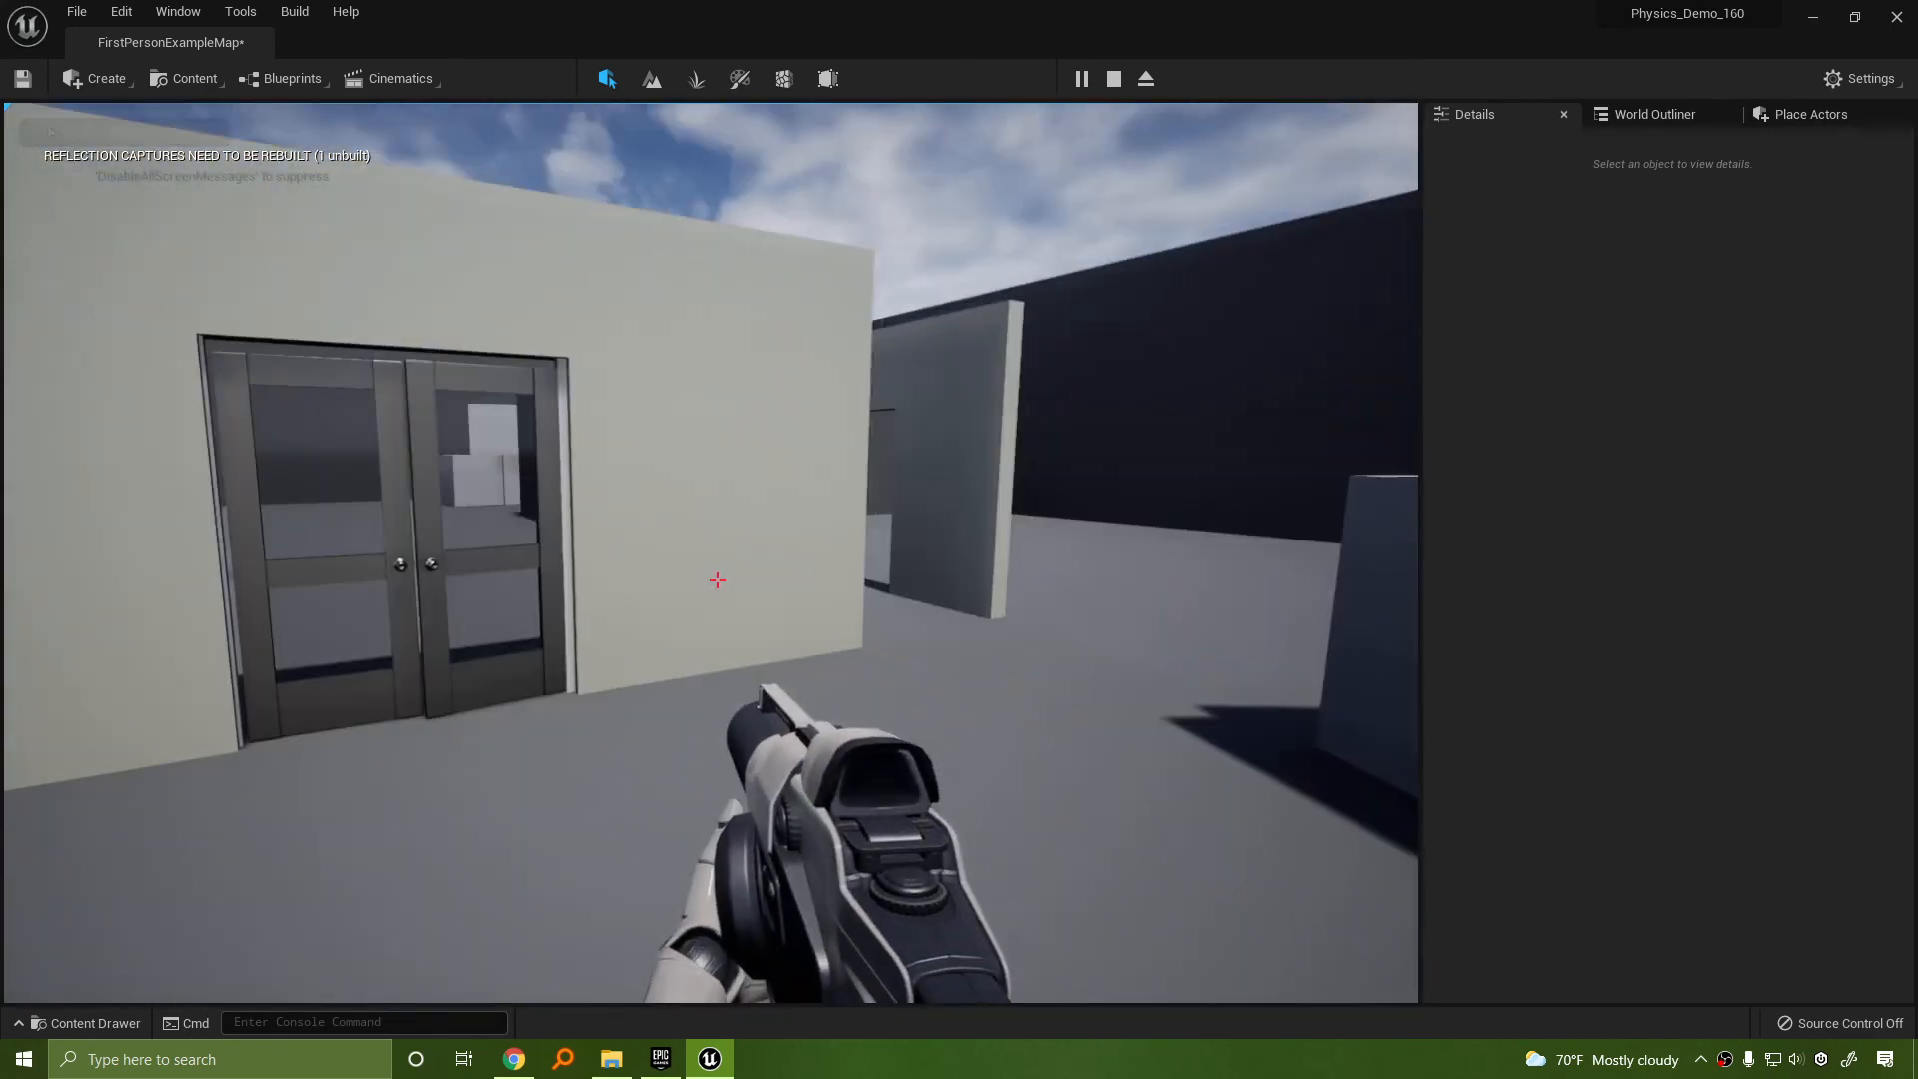
key(Escape)
Set the angular damping of both door leaves to 8 and play-test walking through them in both directions
click(407, 675)
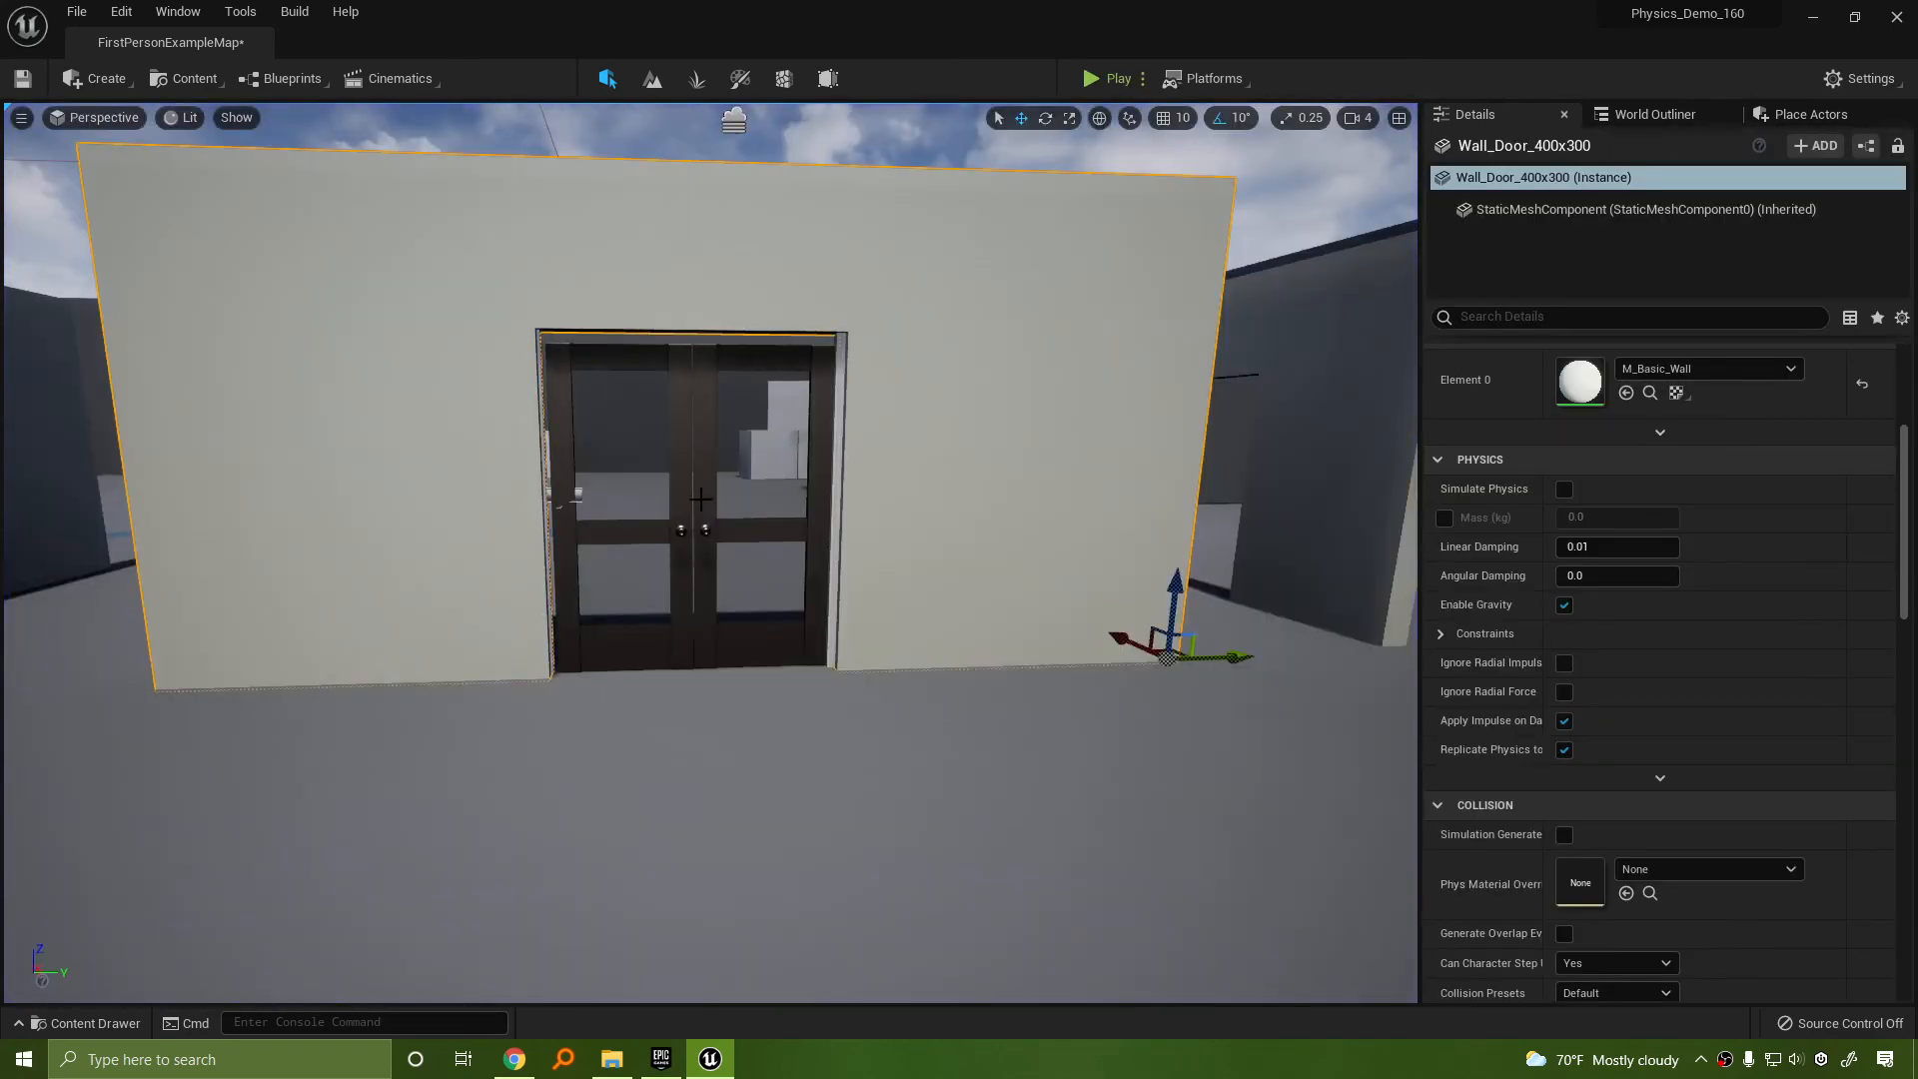
click(701, 499)
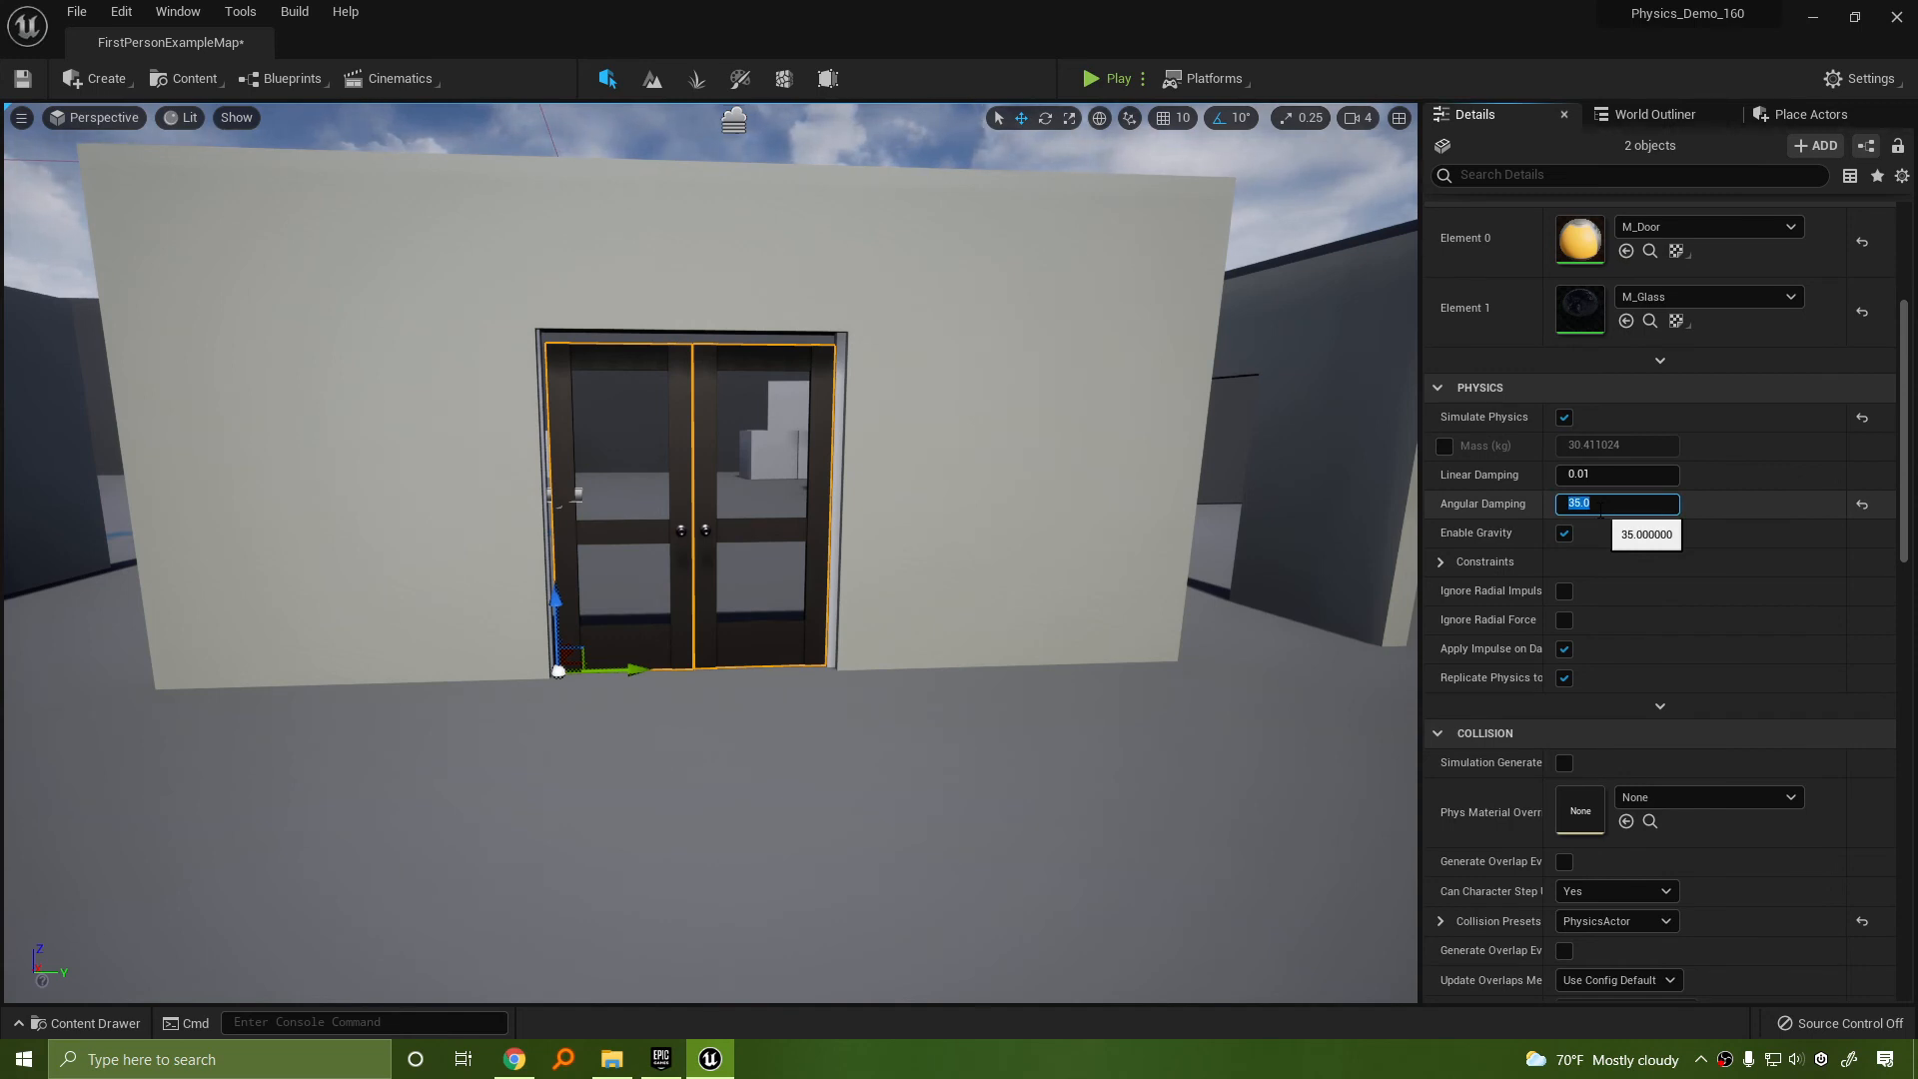
click(1109, 78)
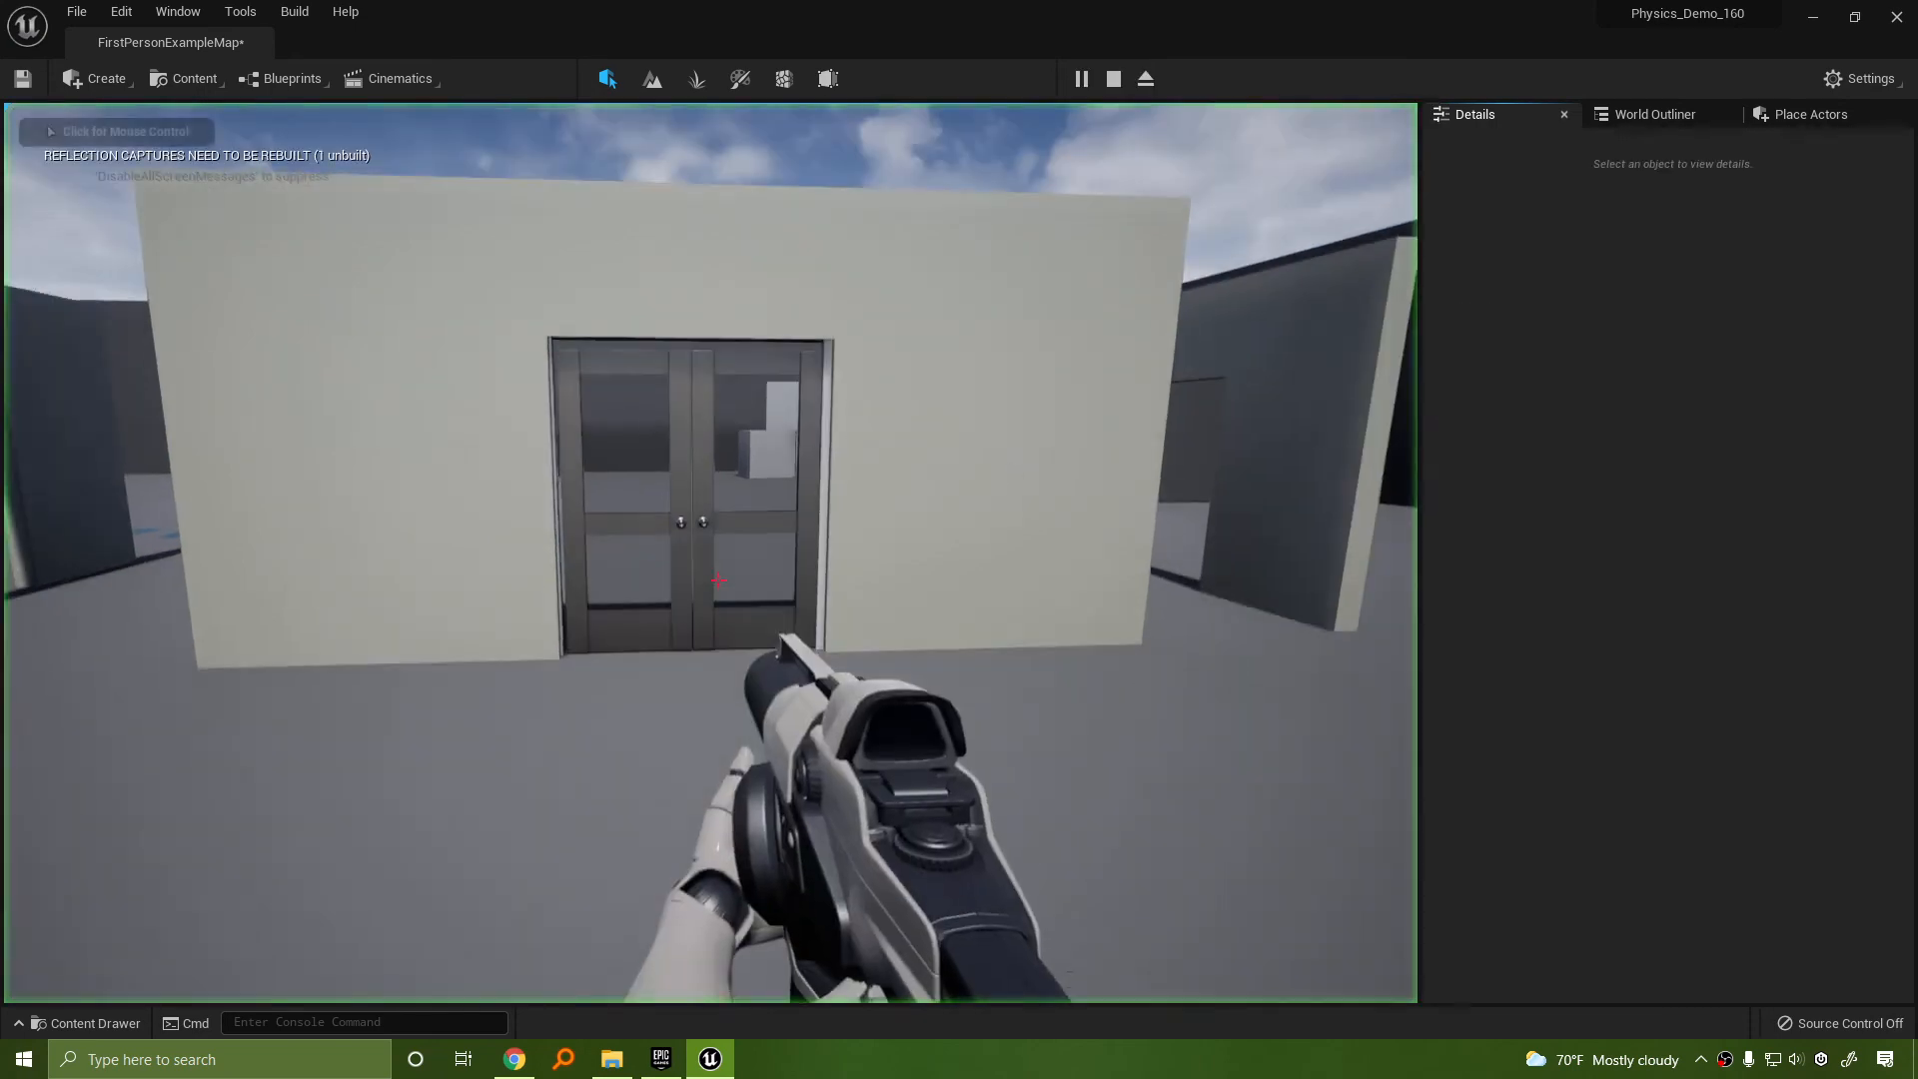
key(w)
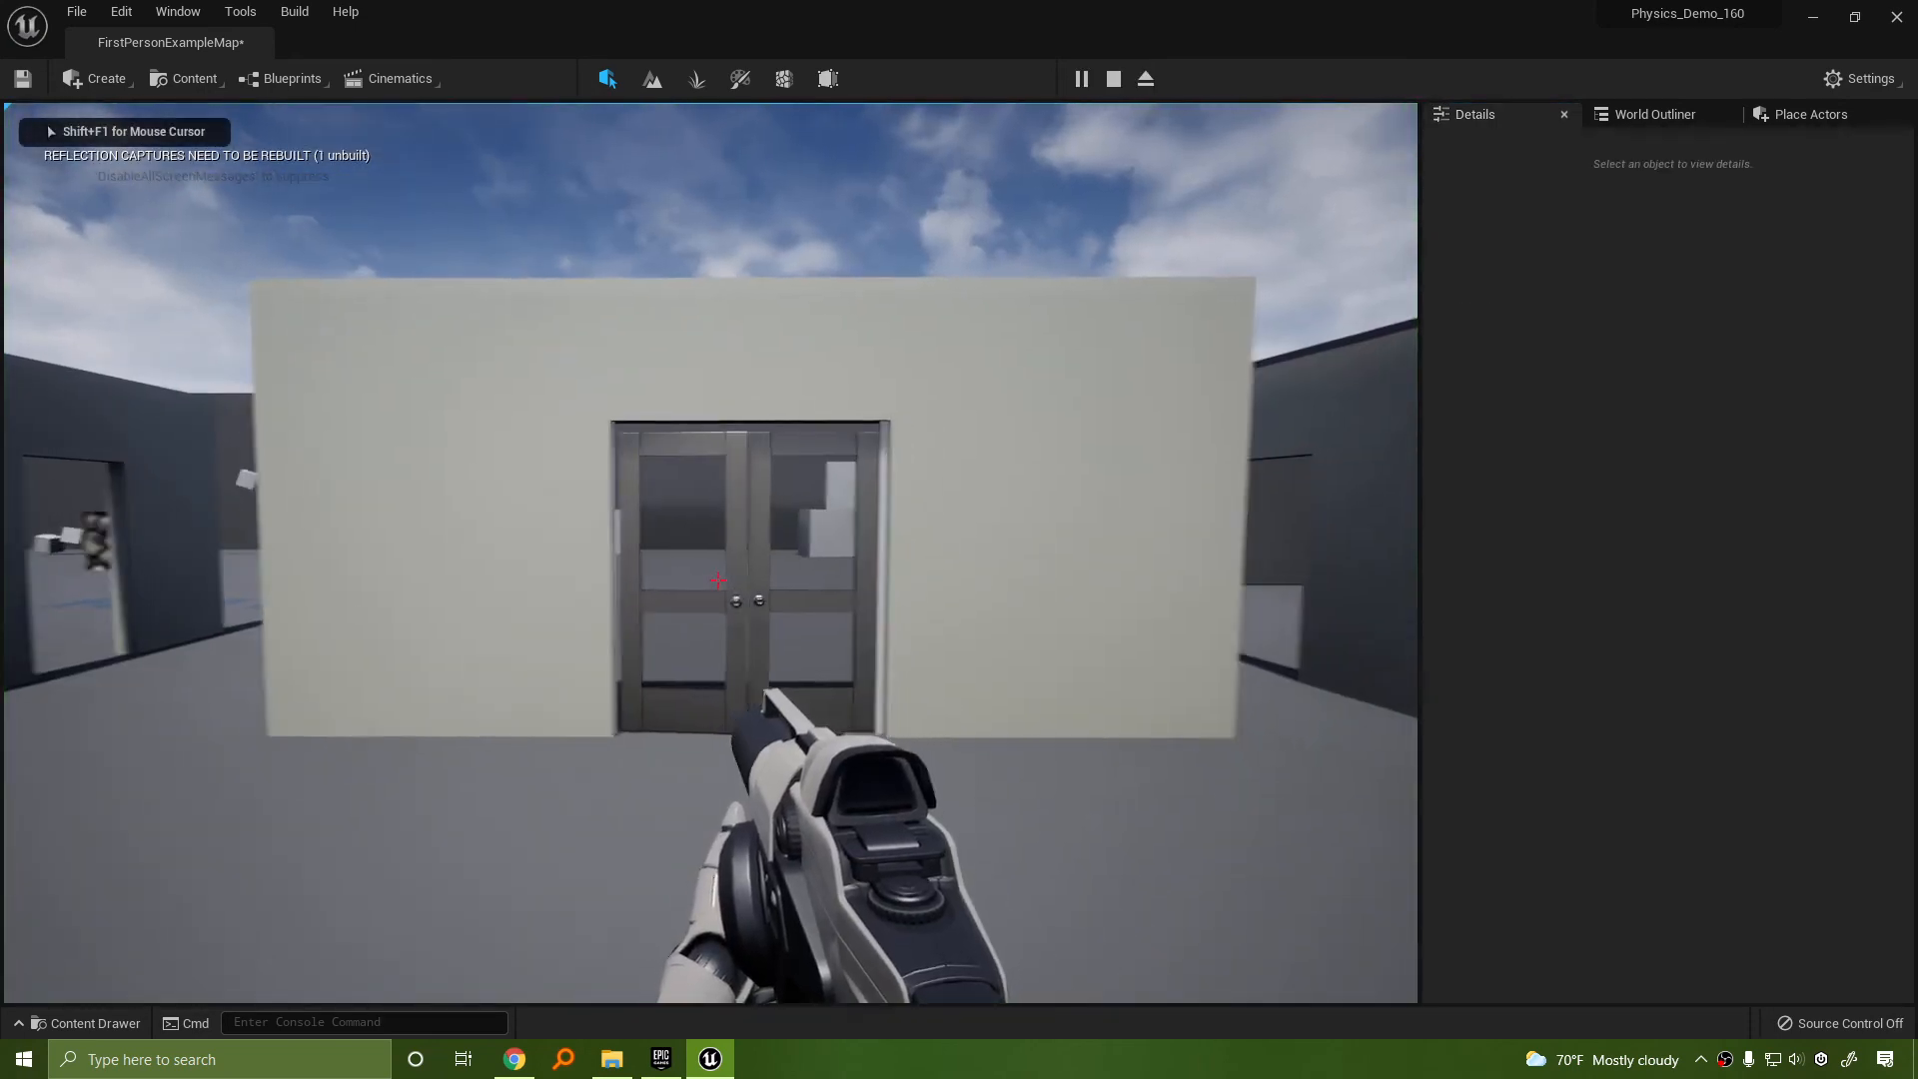
key(w)
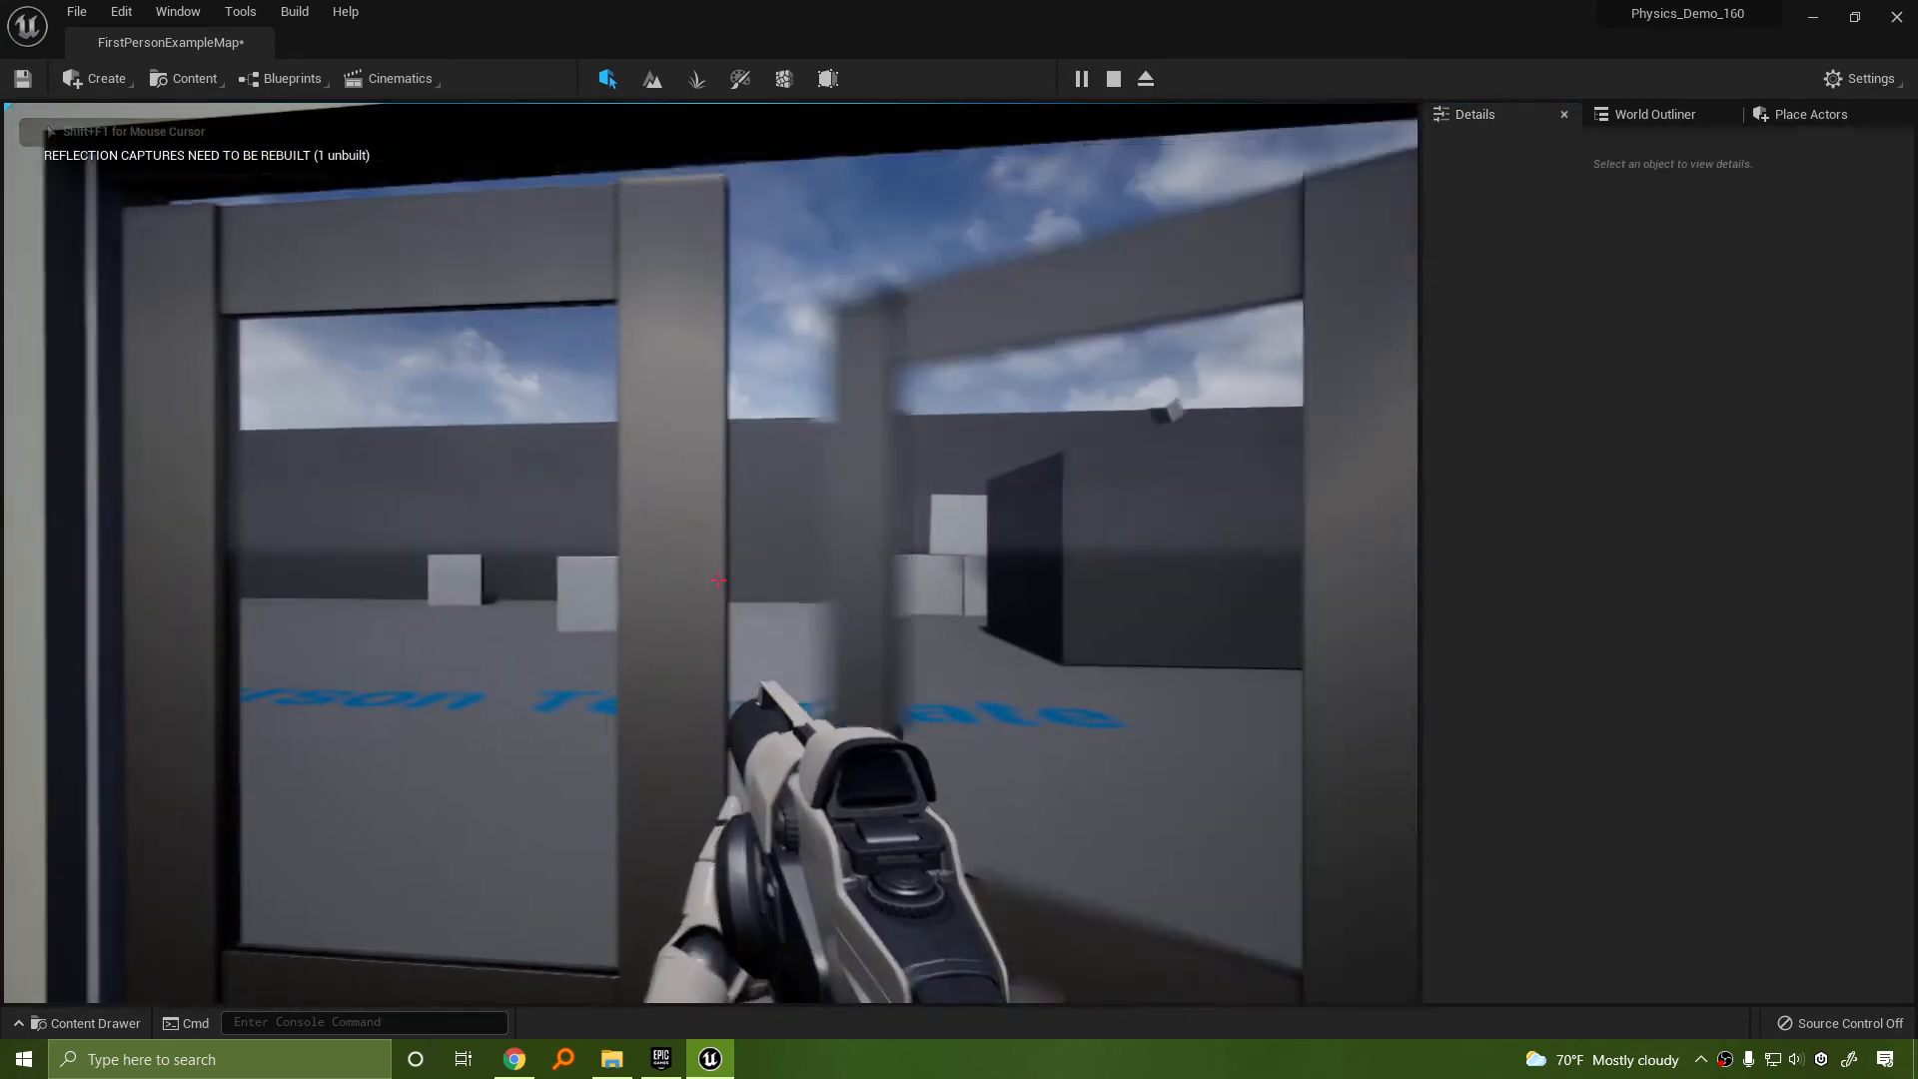
key(w)
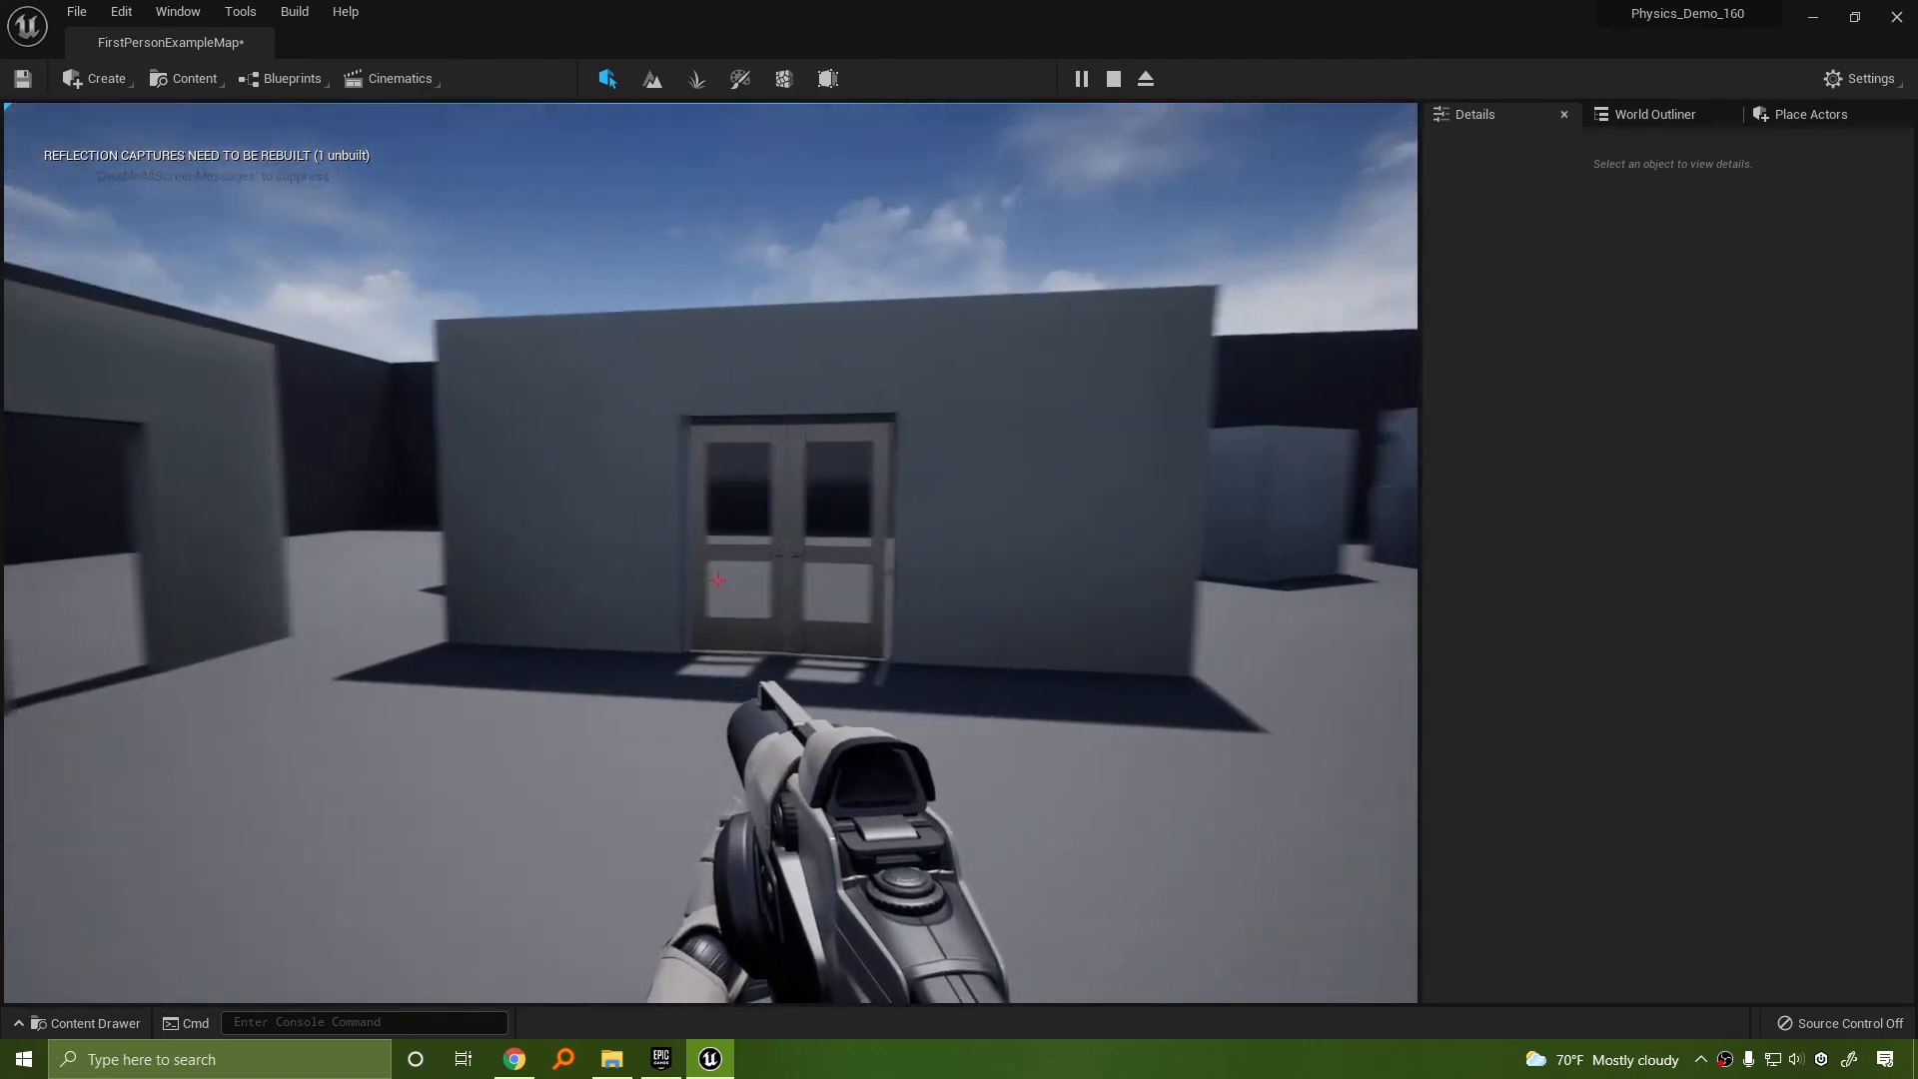
key(w)
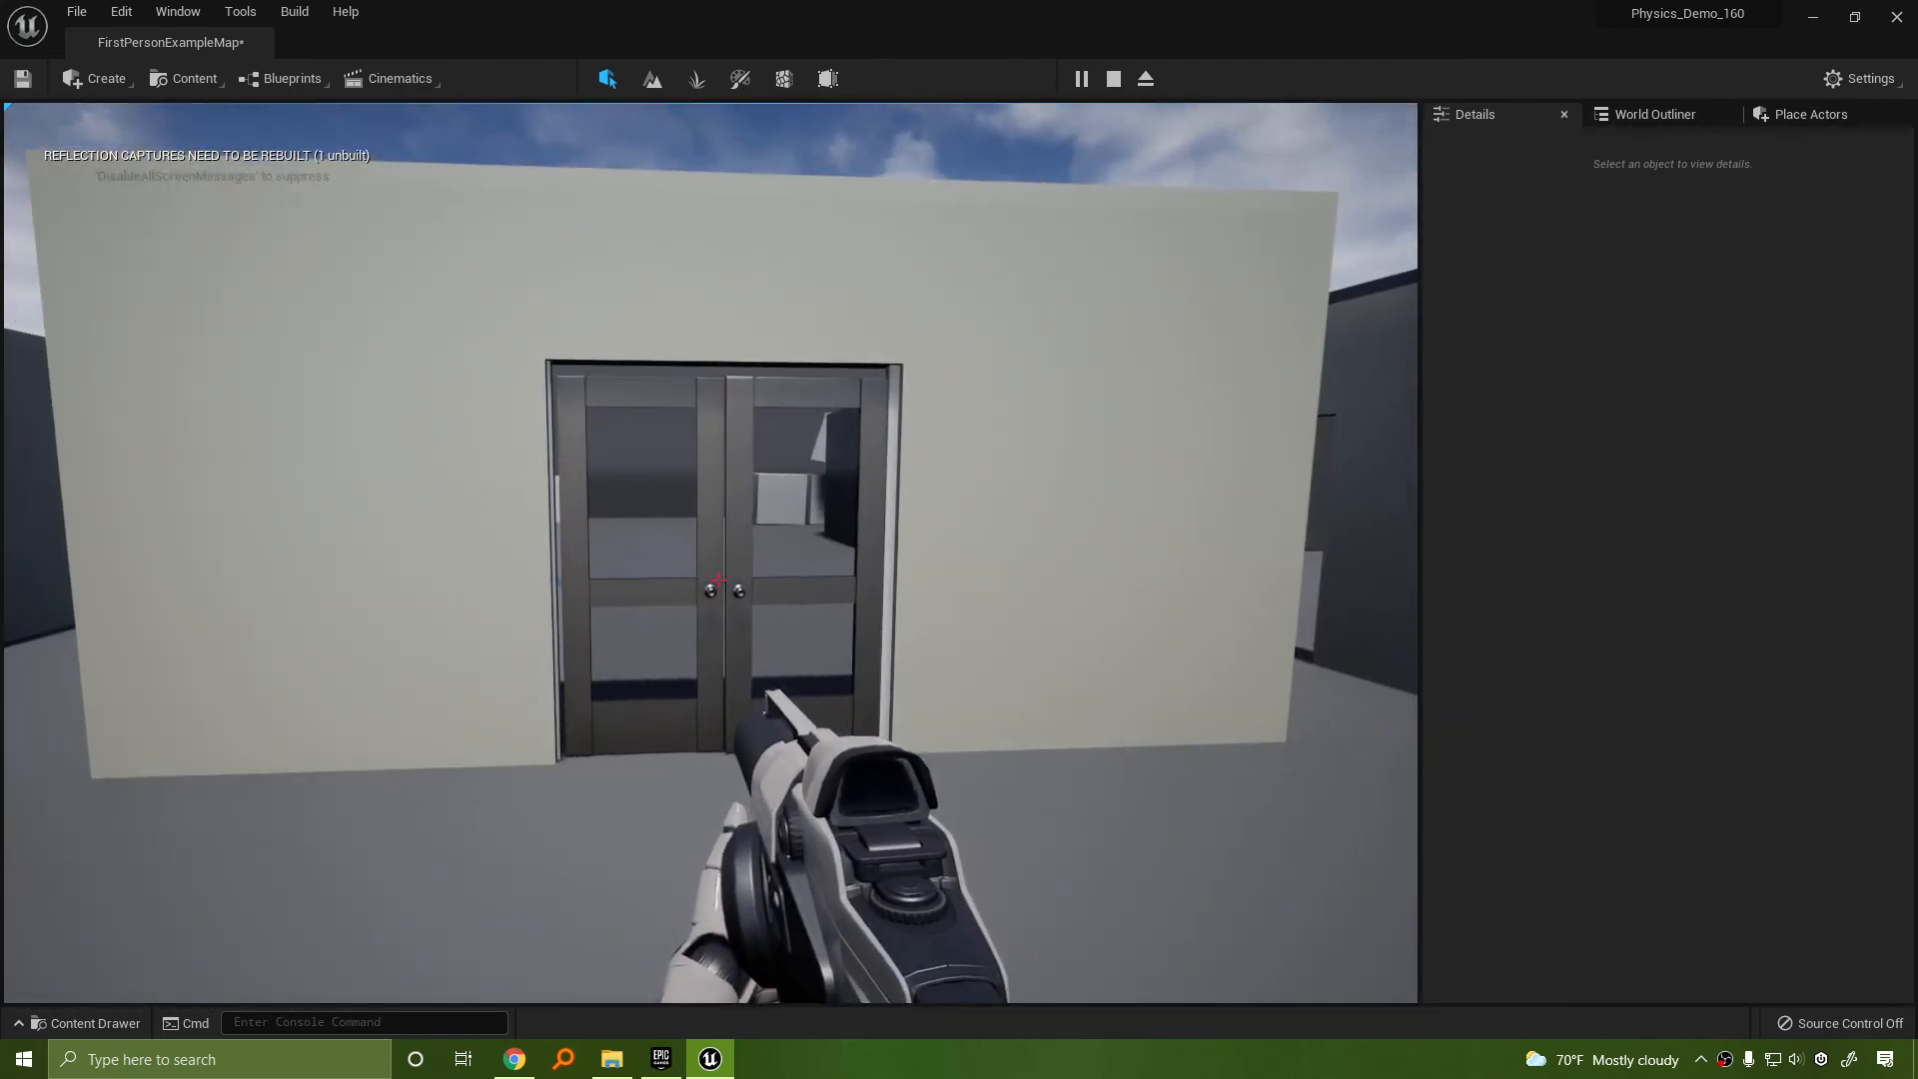
Run through the double doors, fire projectiles at the loose cubes beyond, and return to the doorway
key(s)
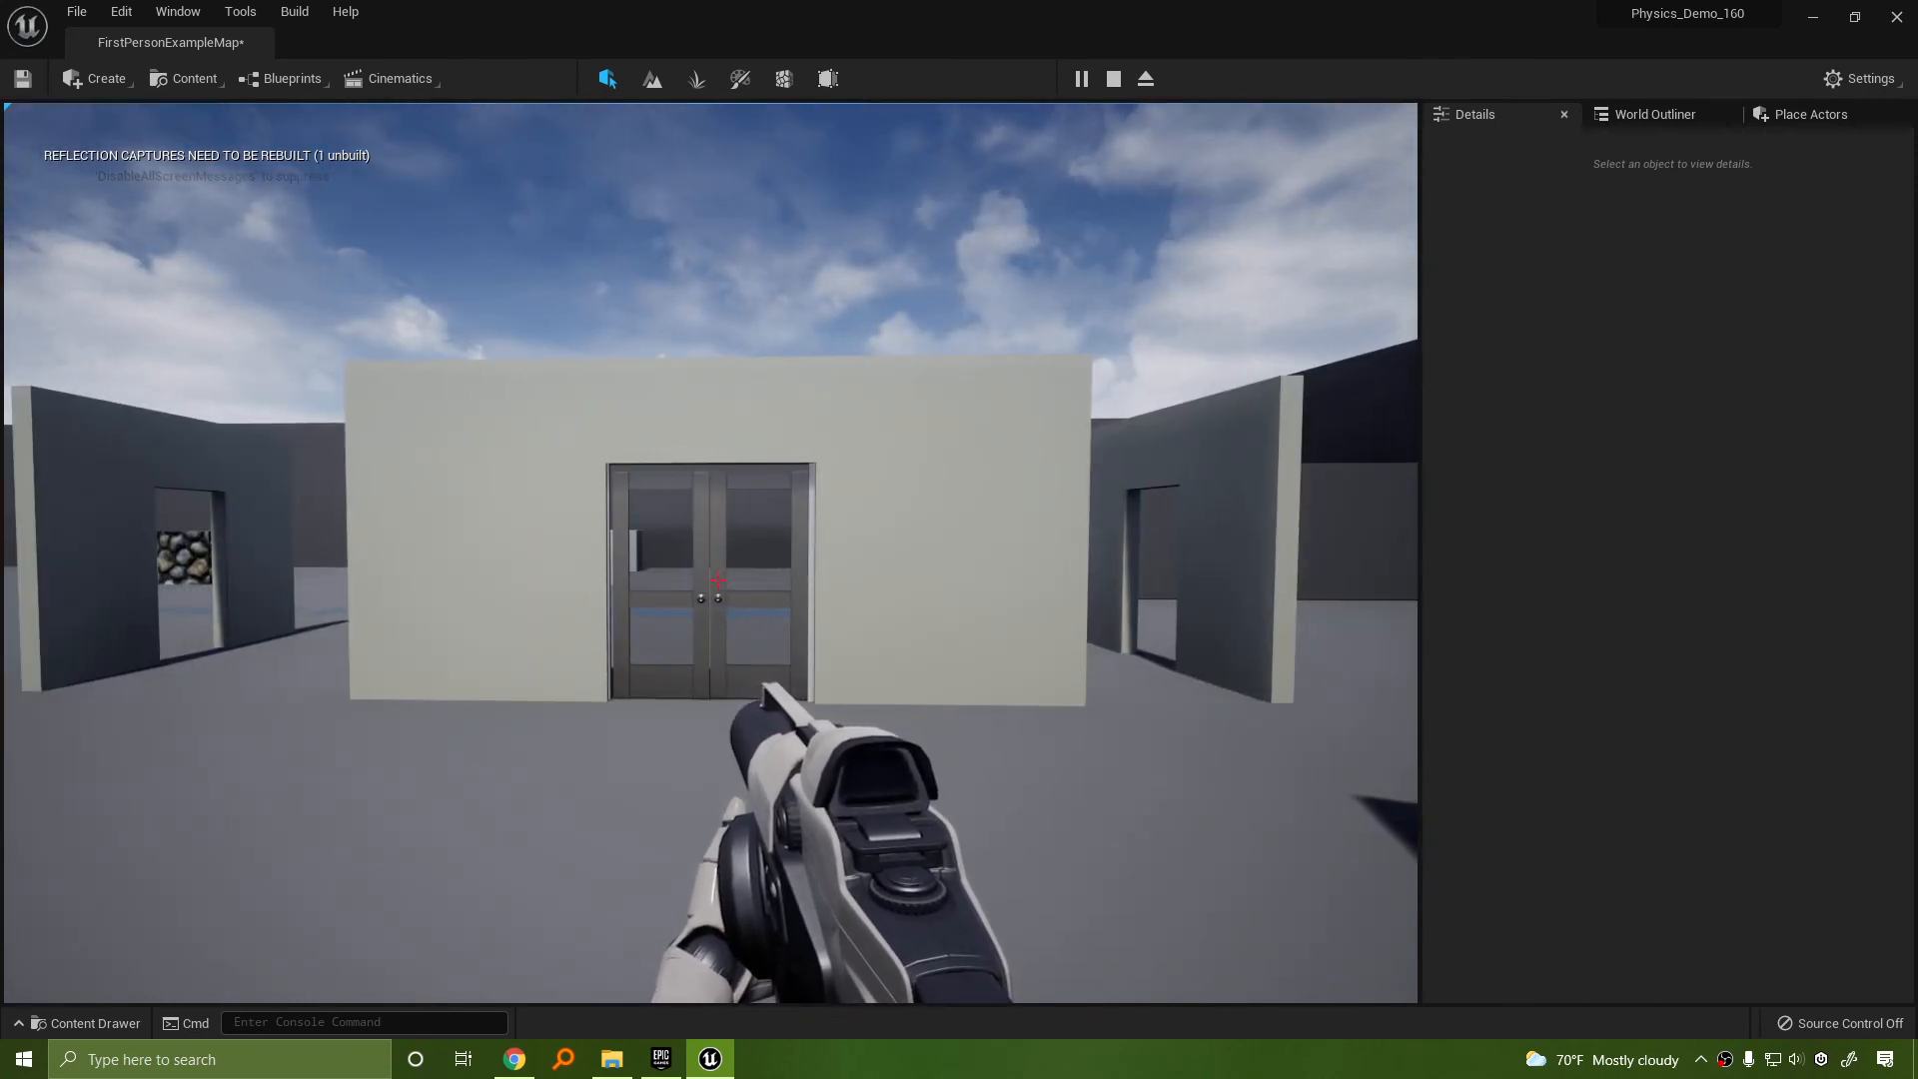
key(w)
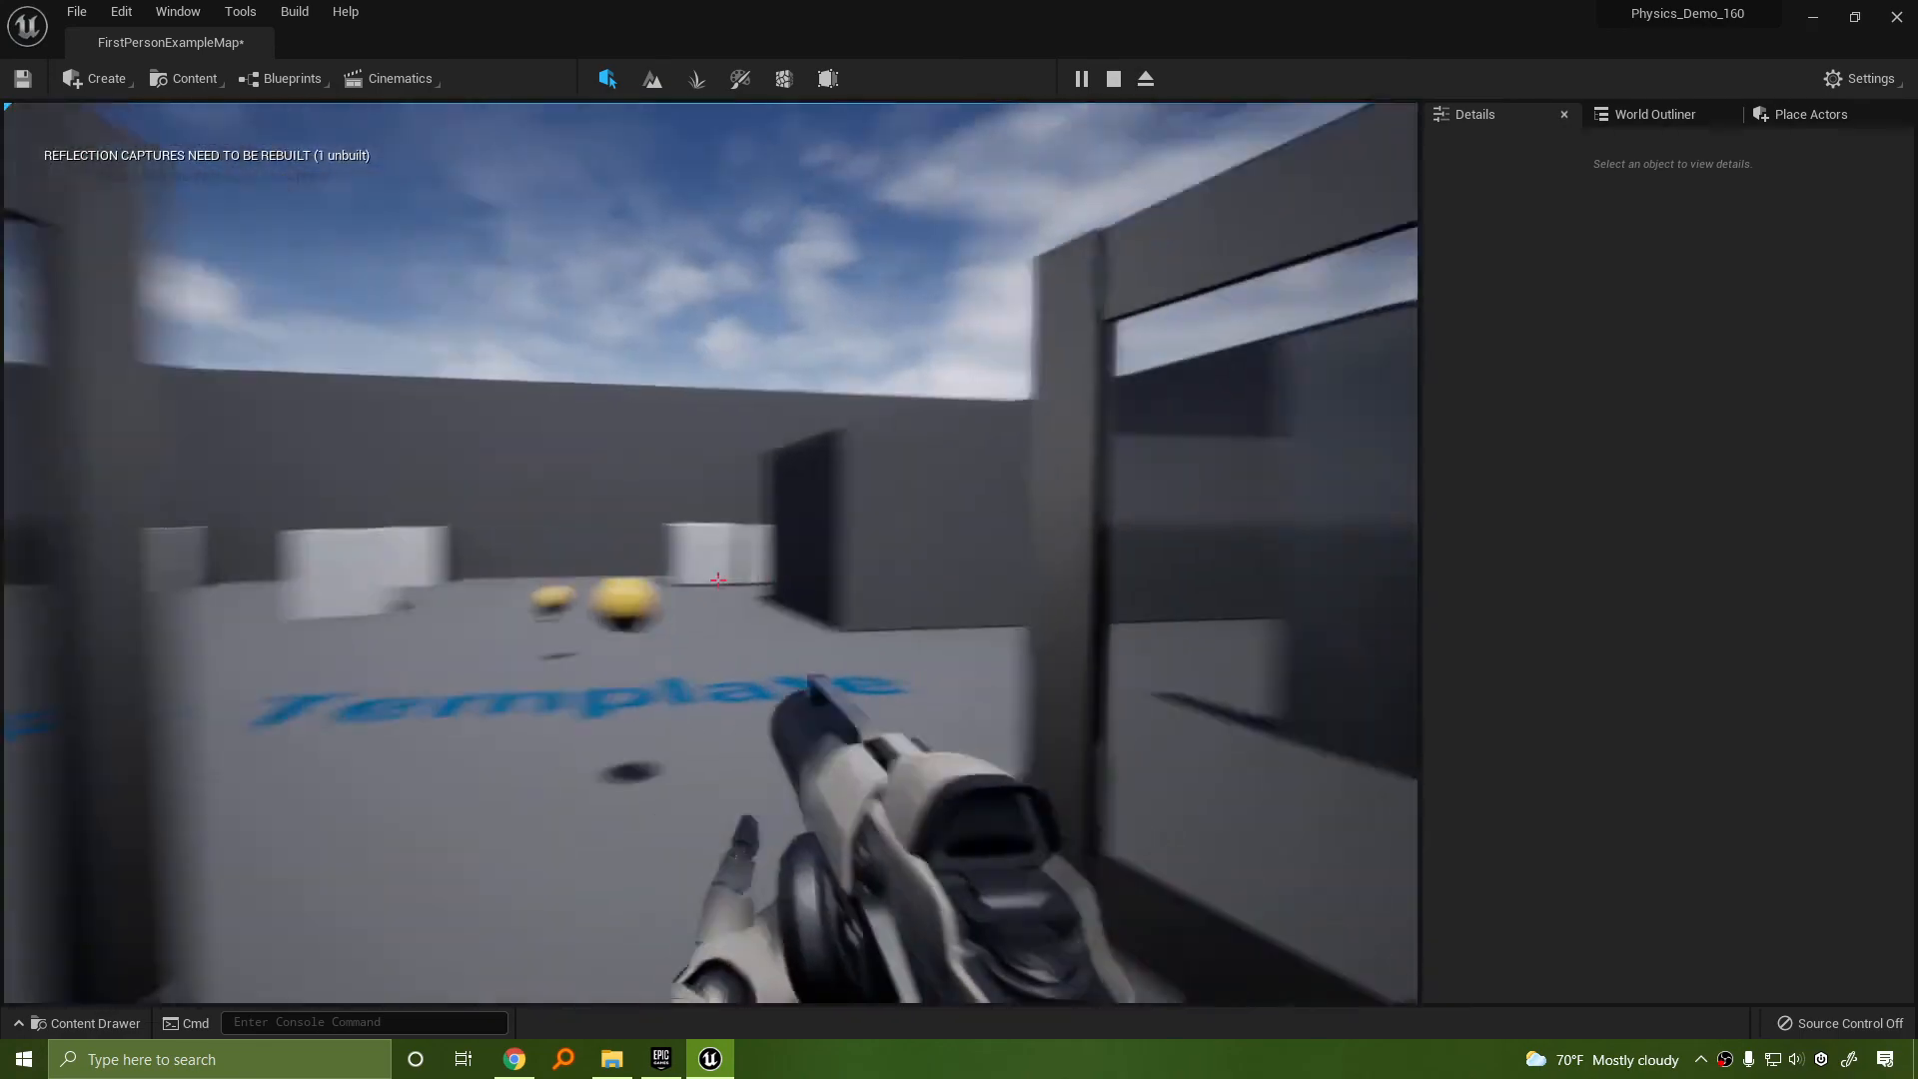
key(w)
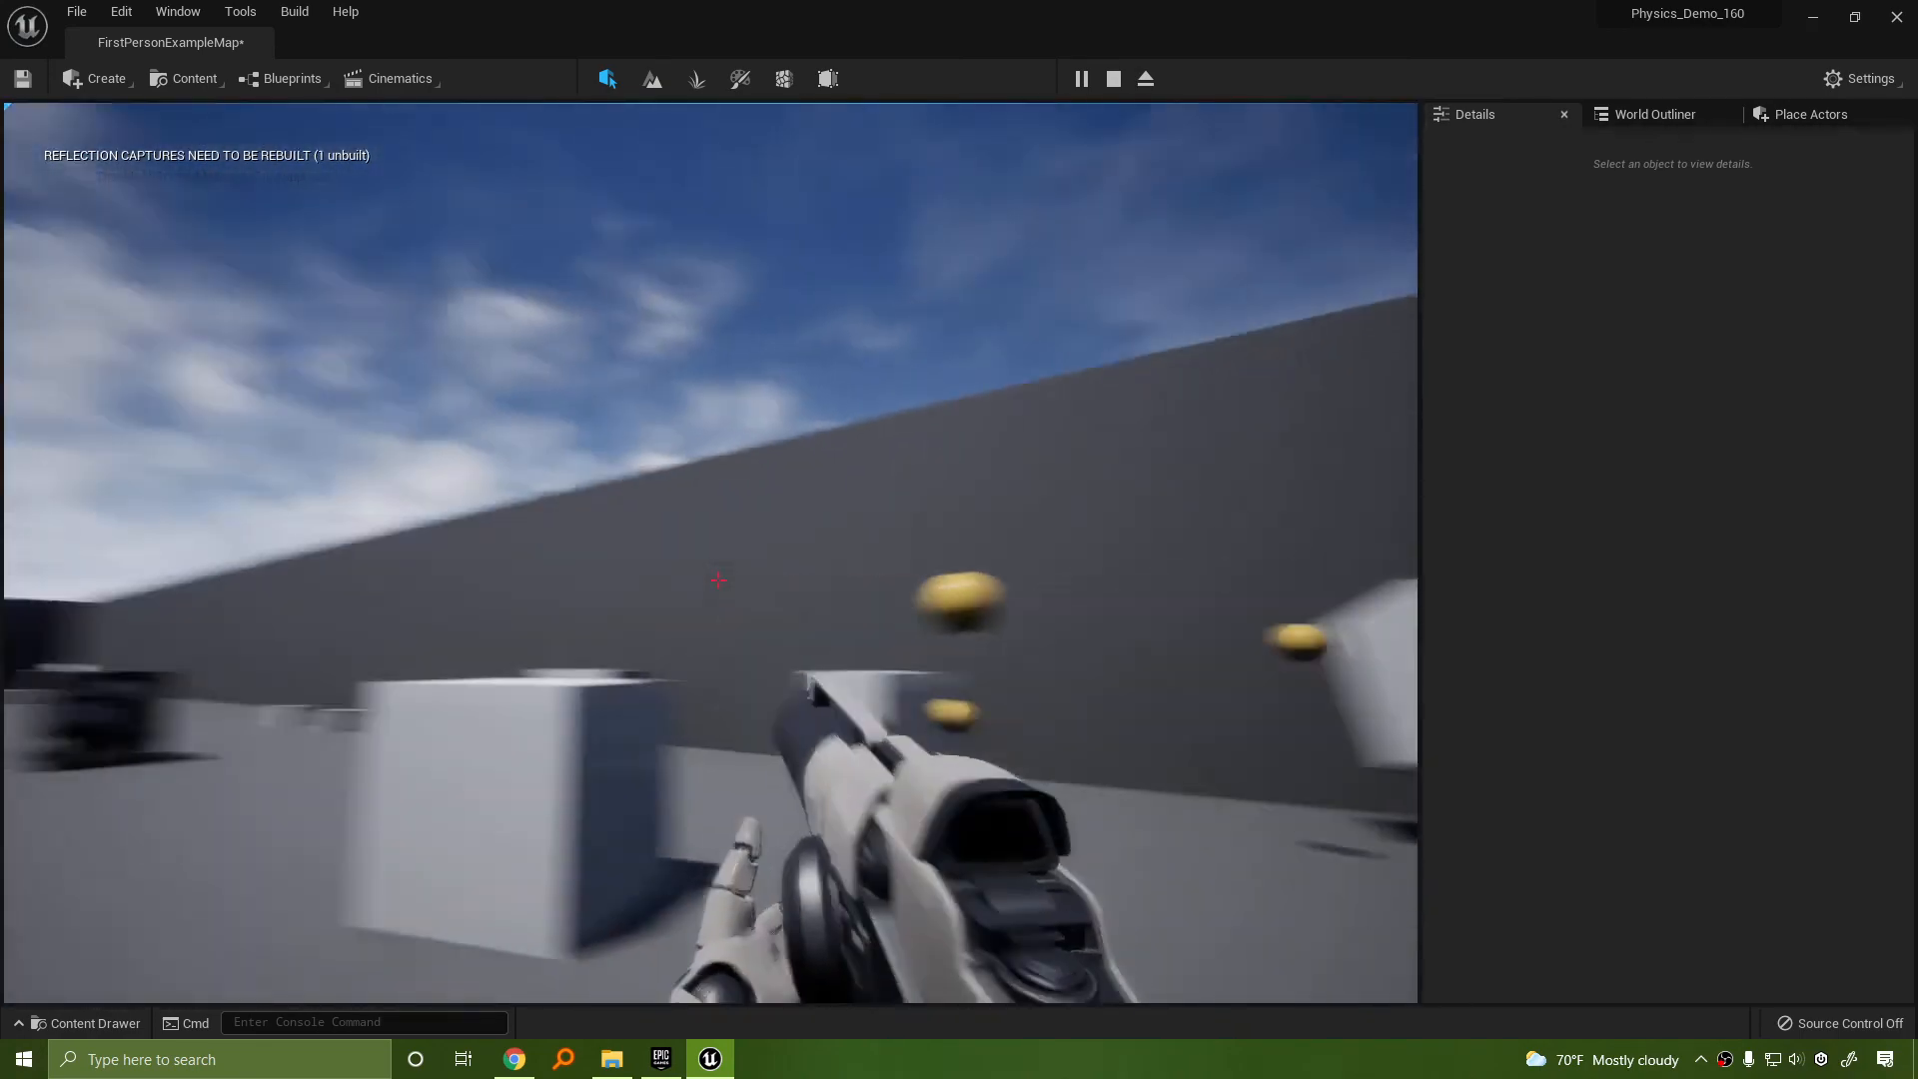
click(717, 581)
click(718, 580)
click(717, 581)
click(718, 581)
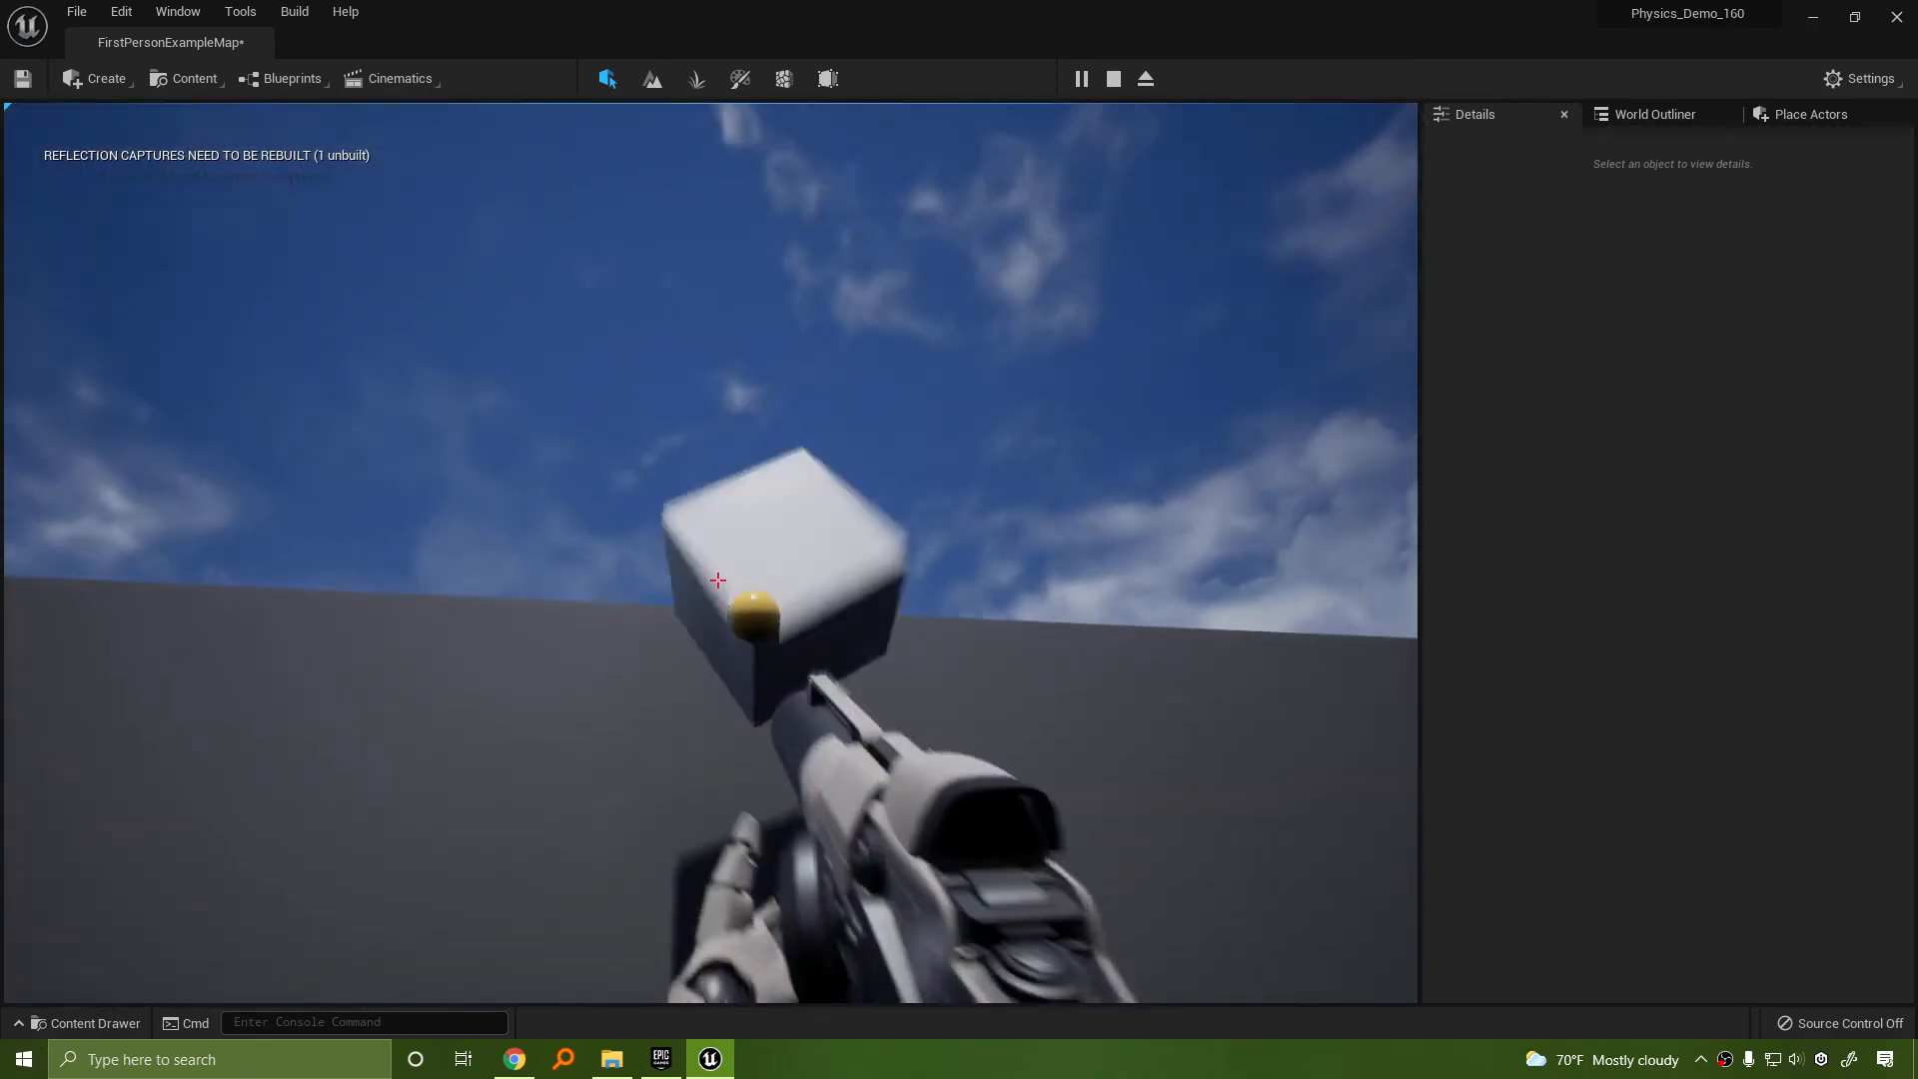
click(717, 581)
key(d)
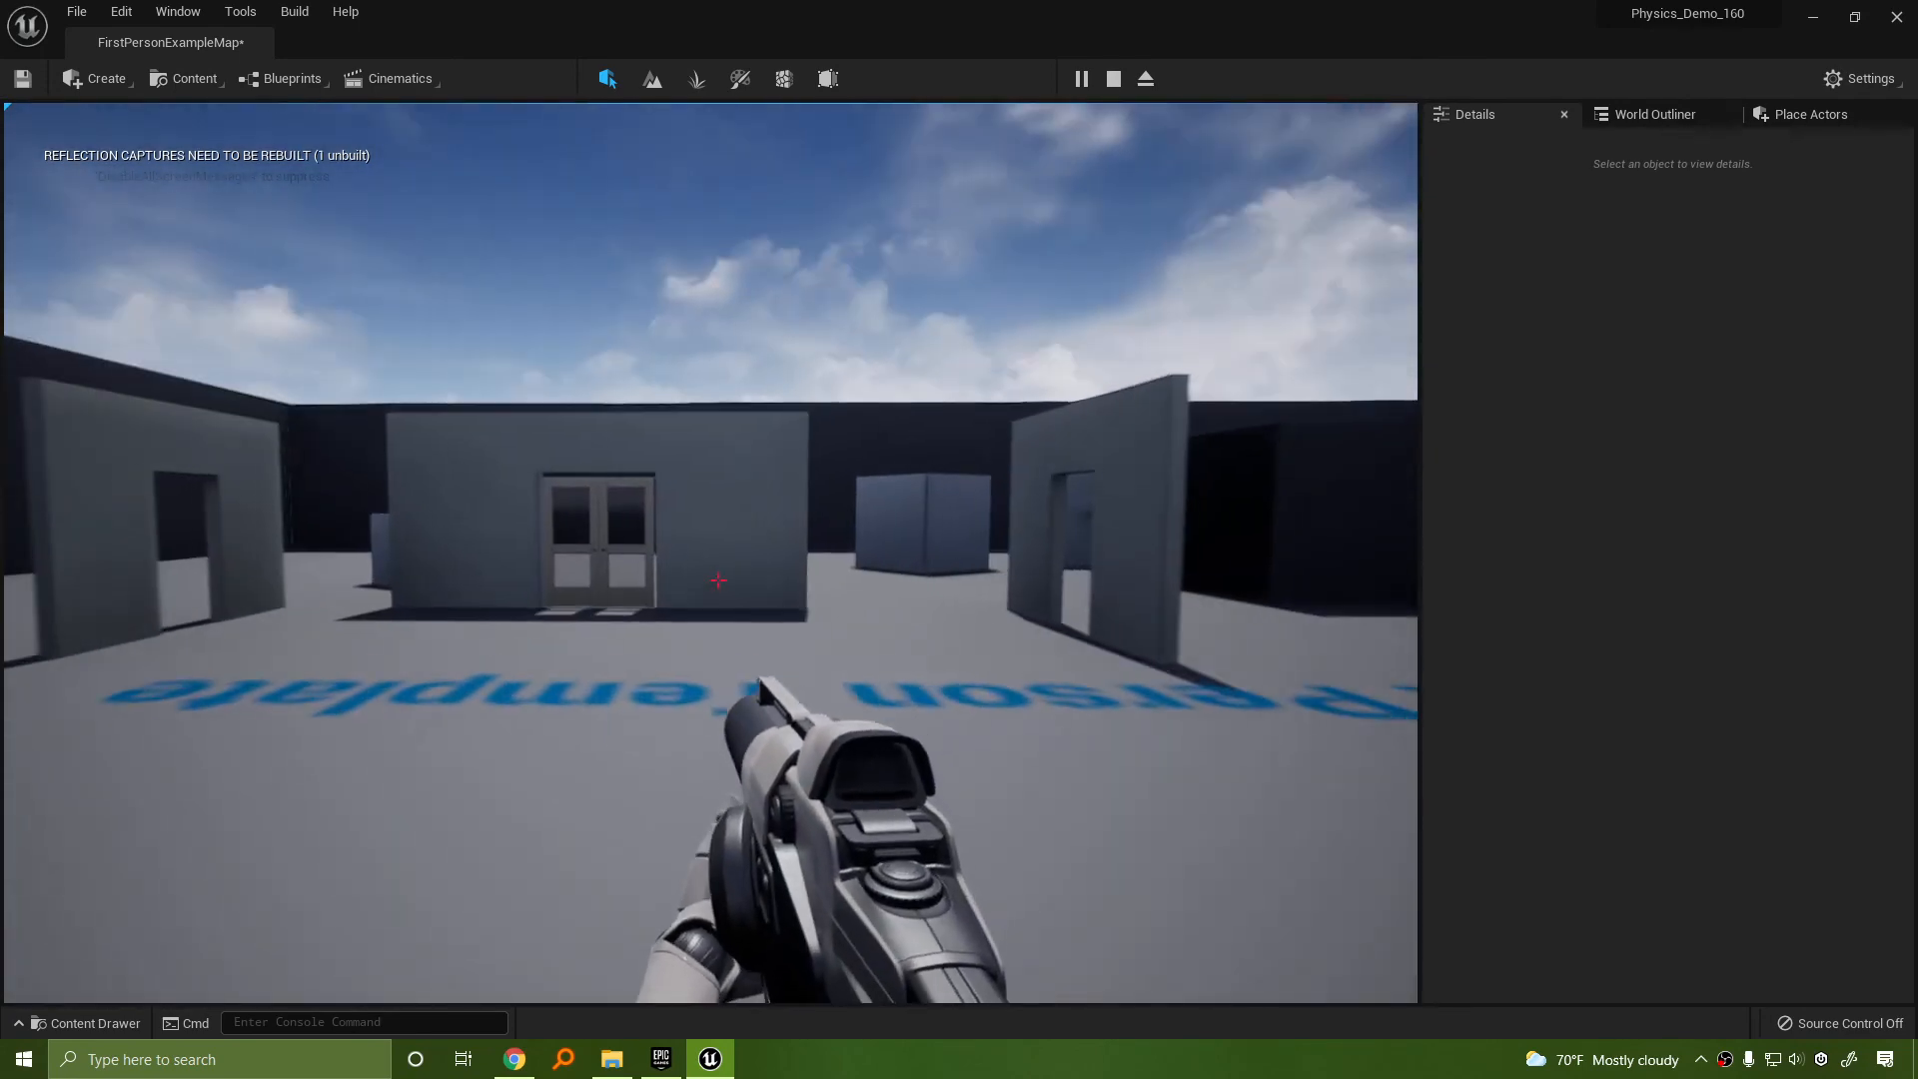
key(w)
key(w)
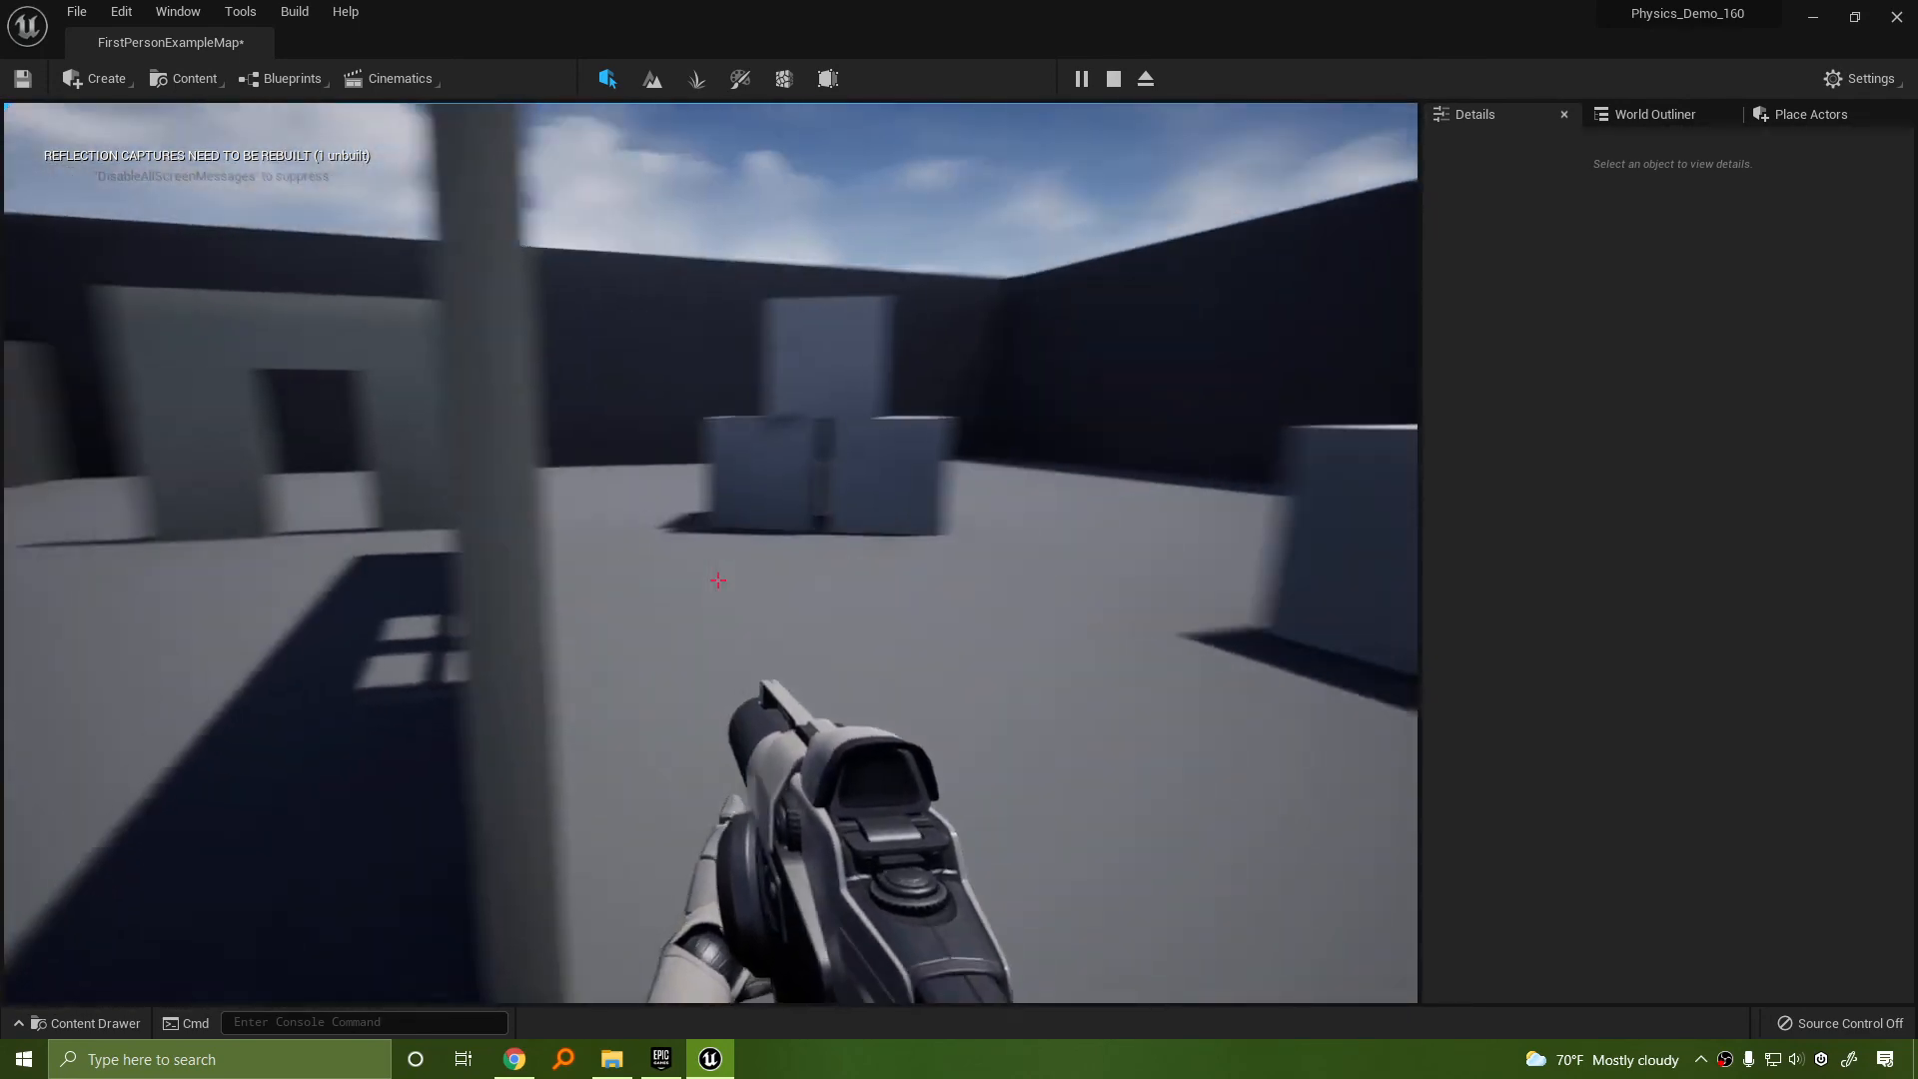
key(s)
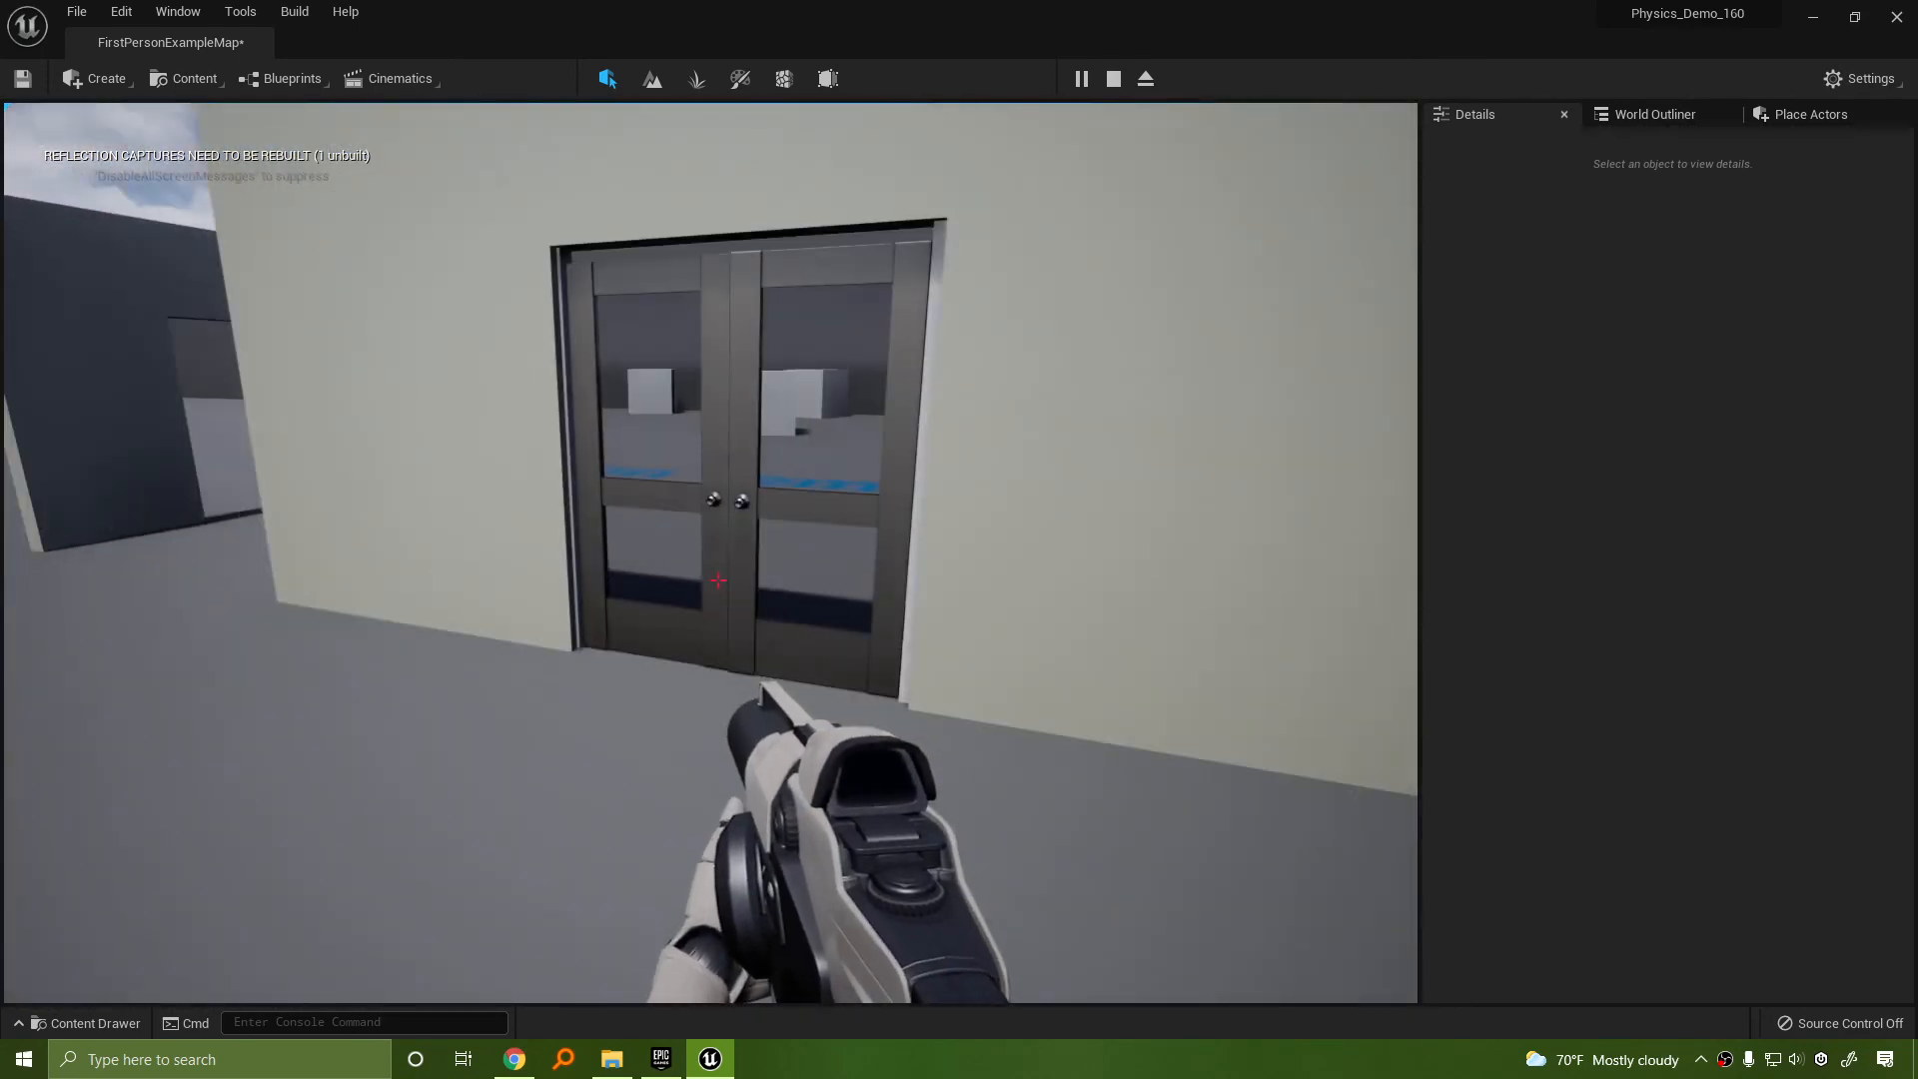
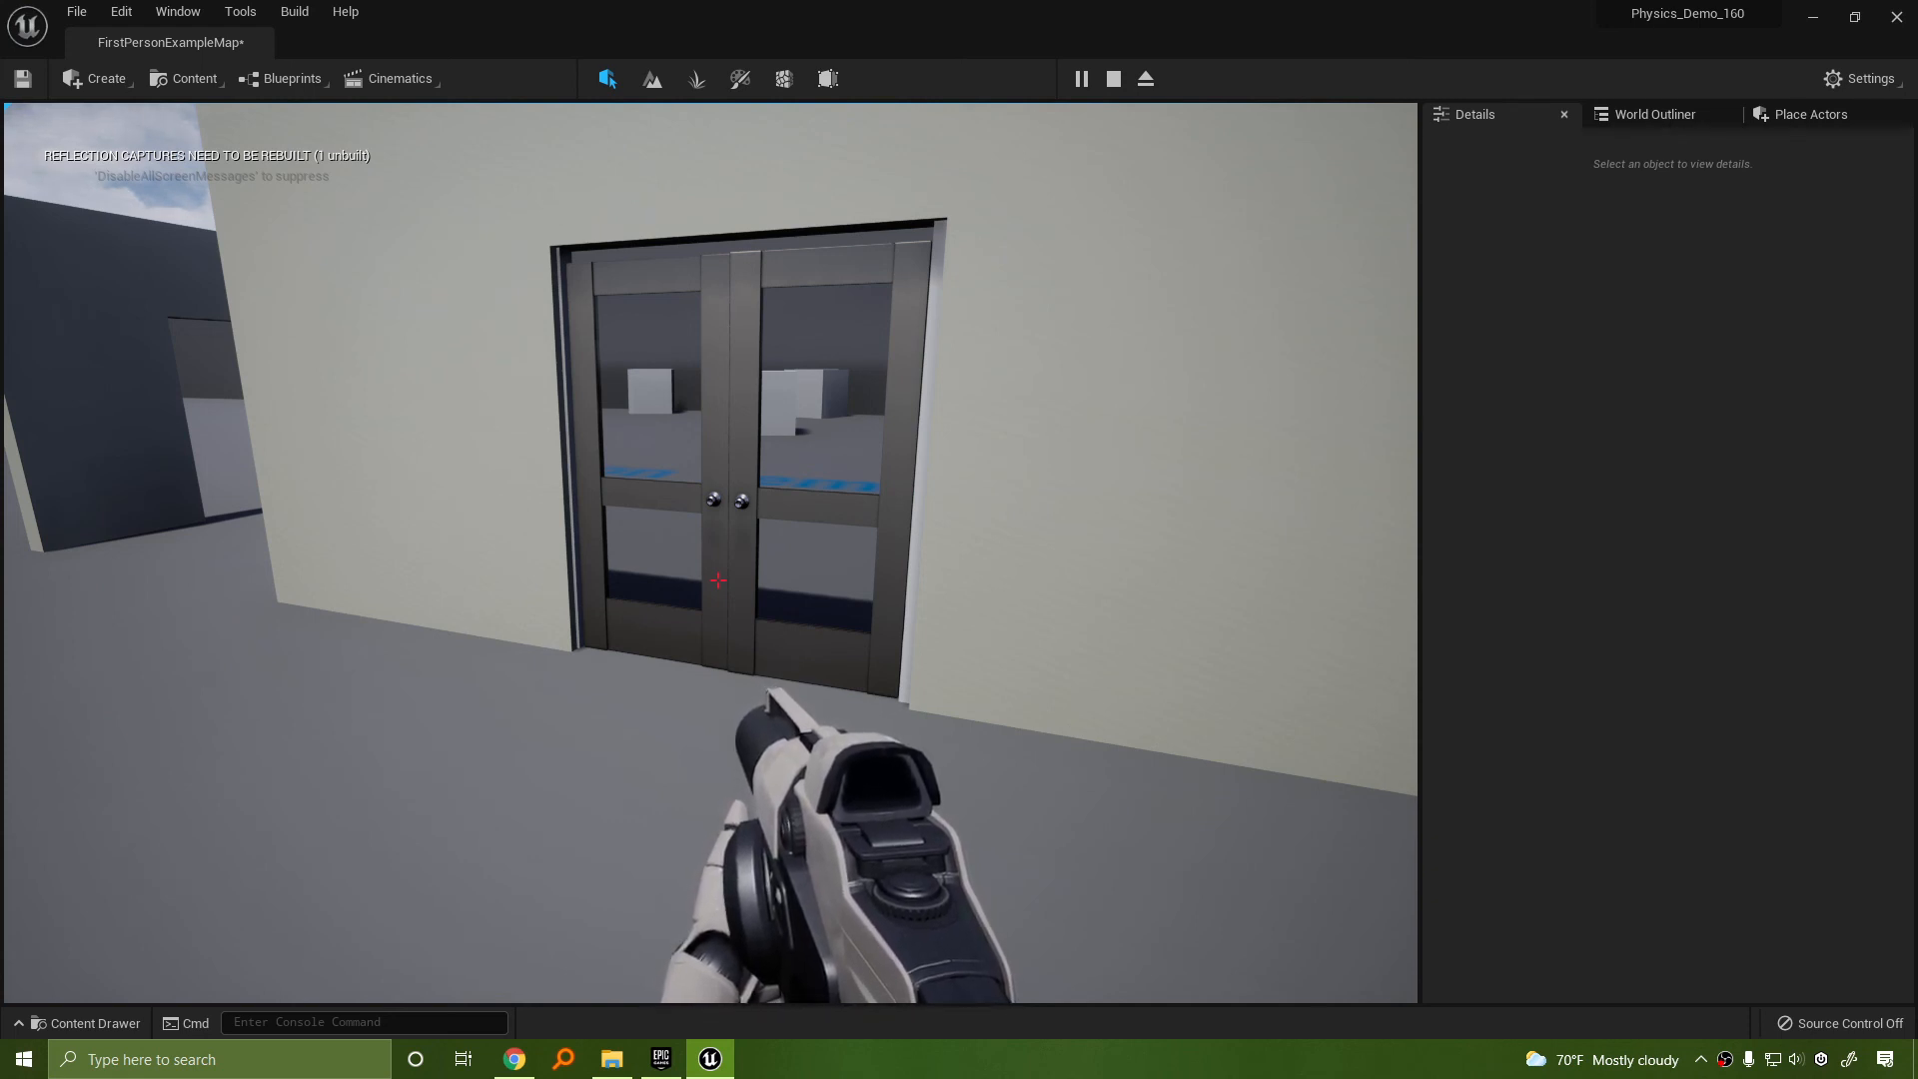
Nudge the door leaves and pass through them again to check how they swing shut, ending the play-test
key(s)
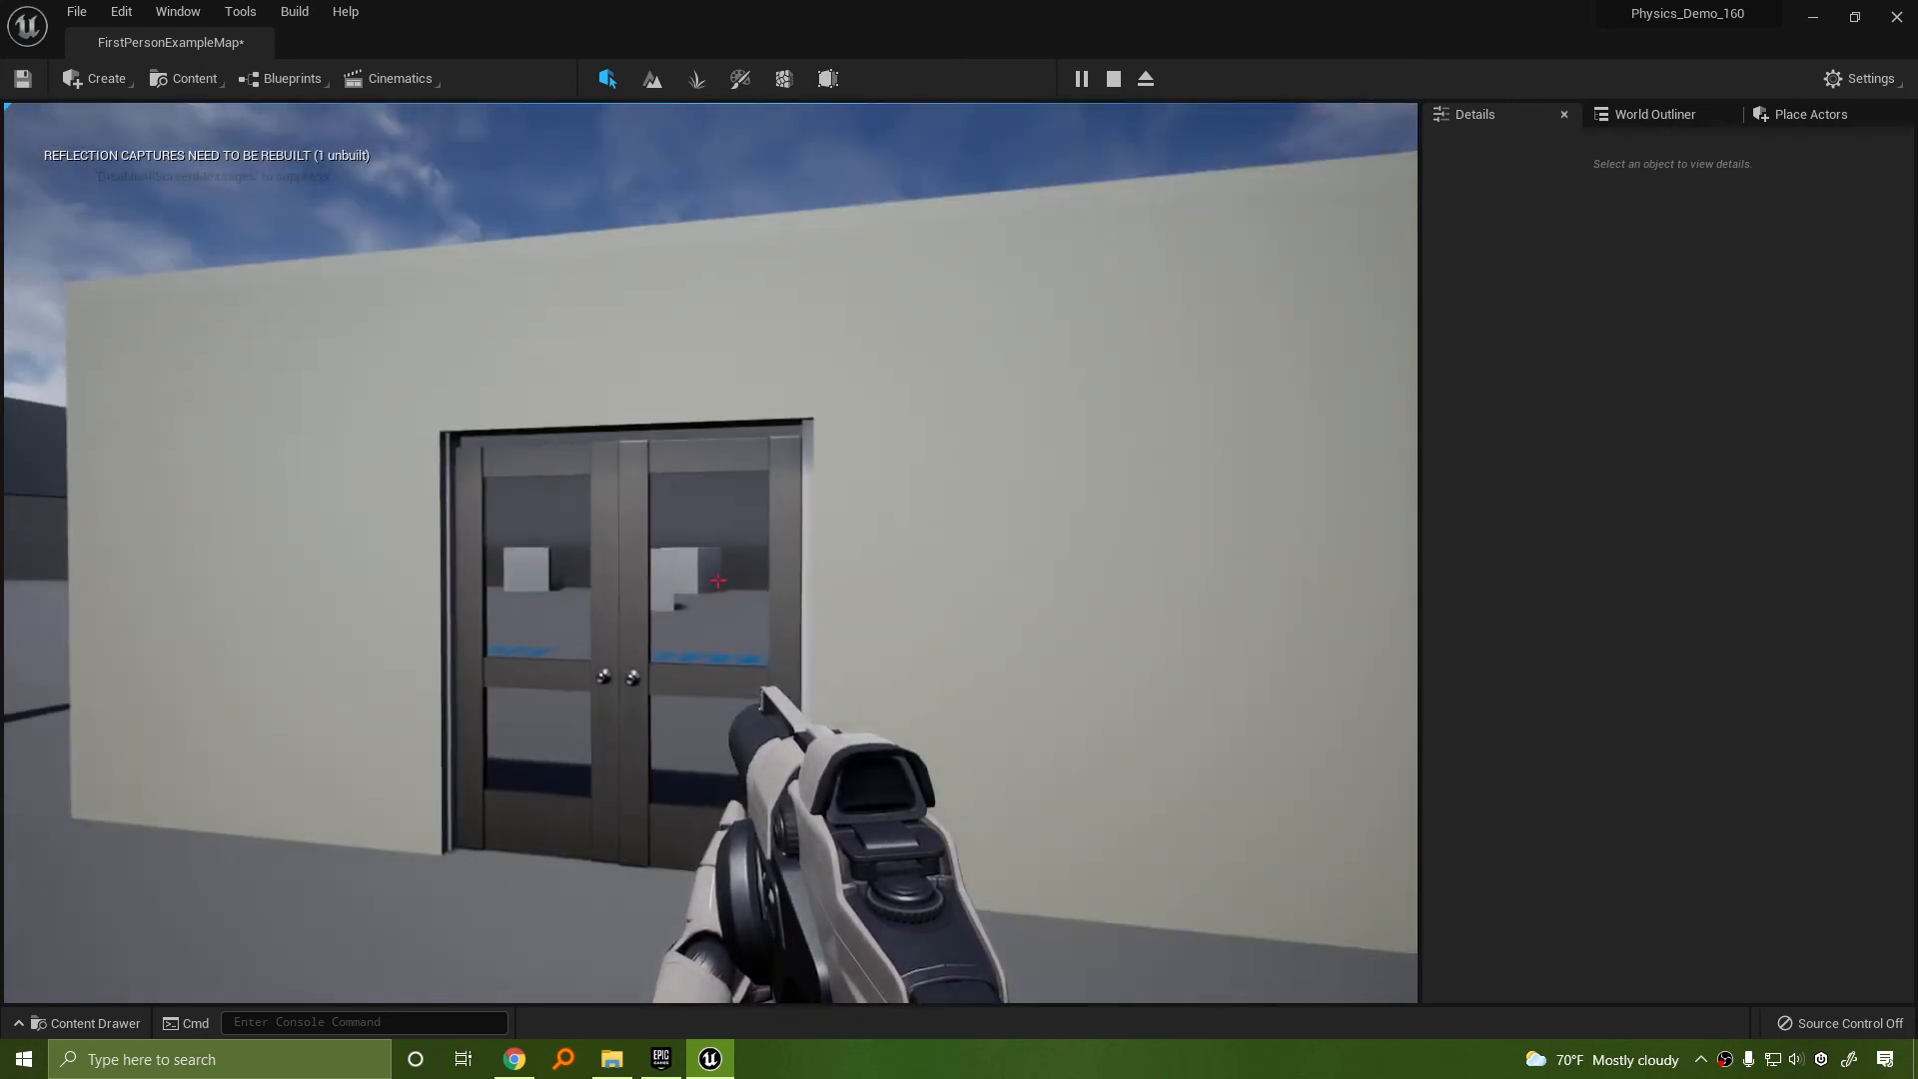
key(w)
key(s)
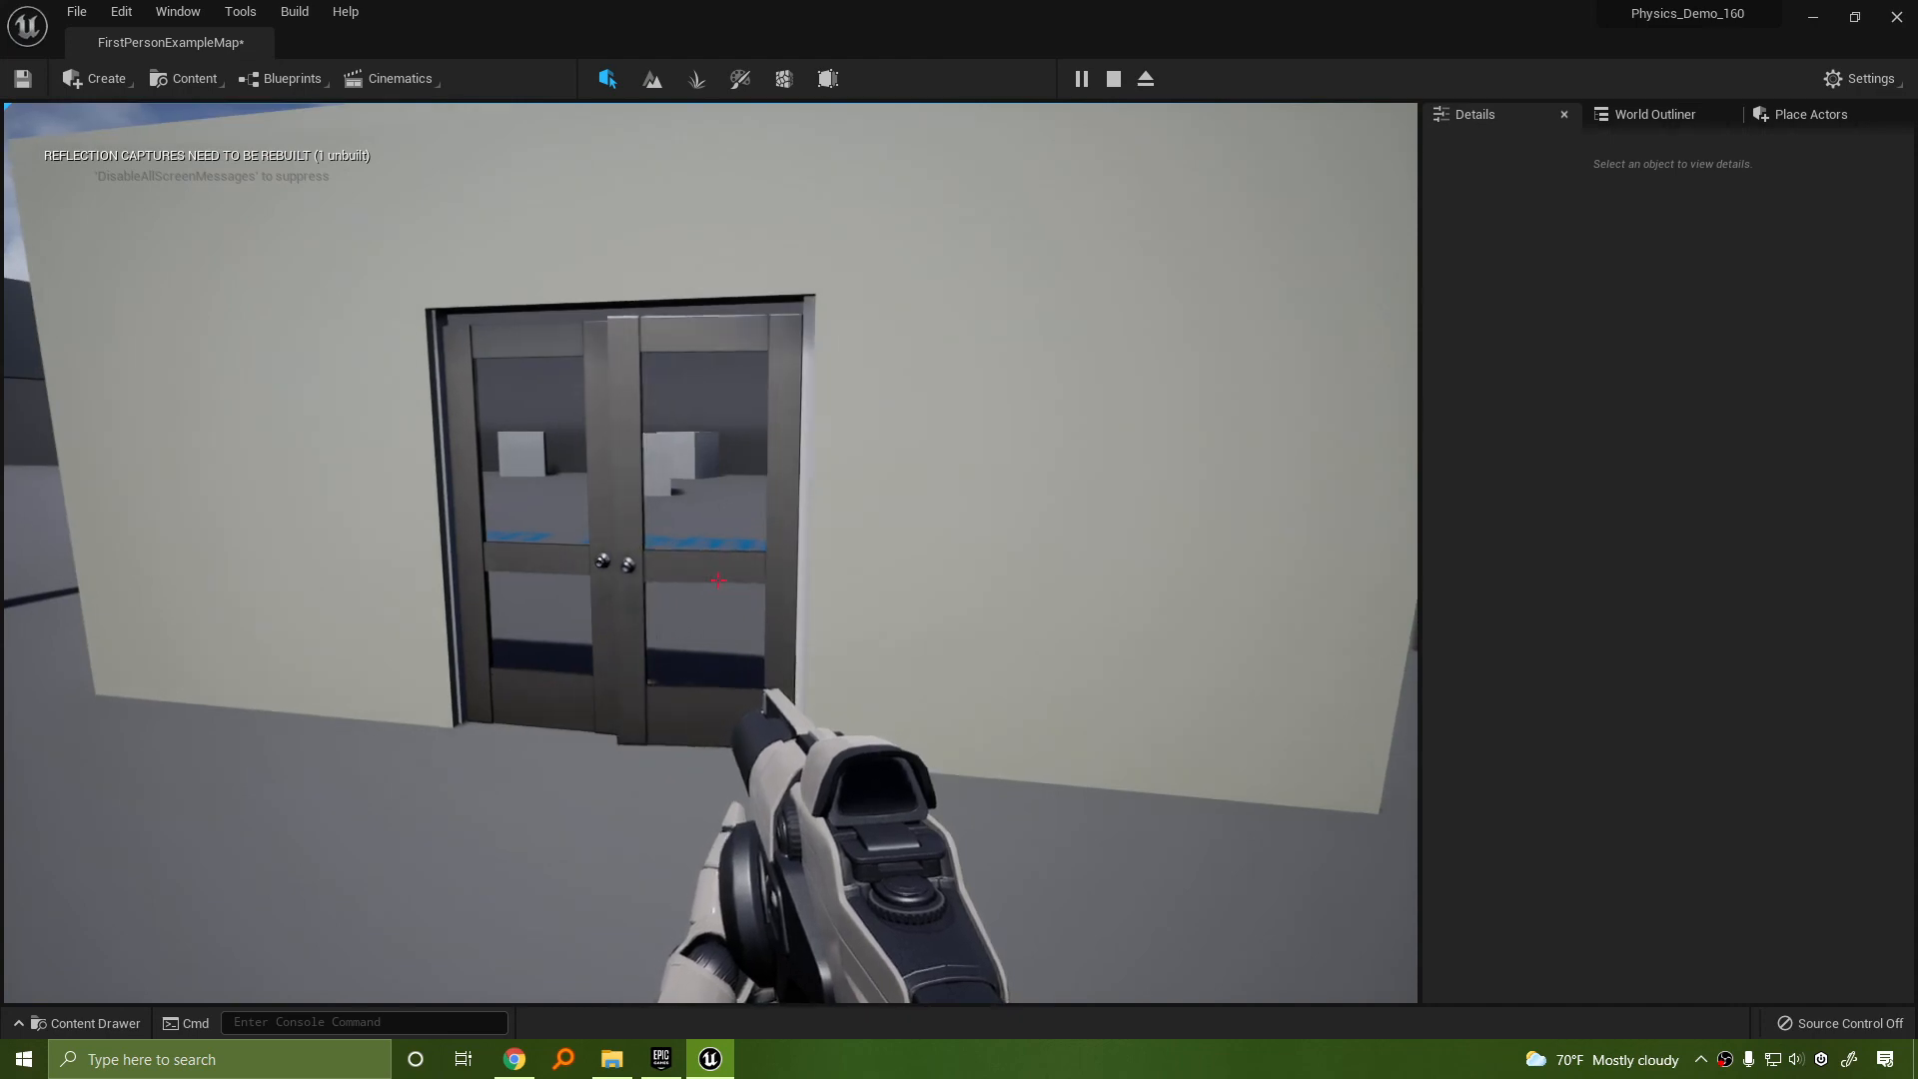
key(w)
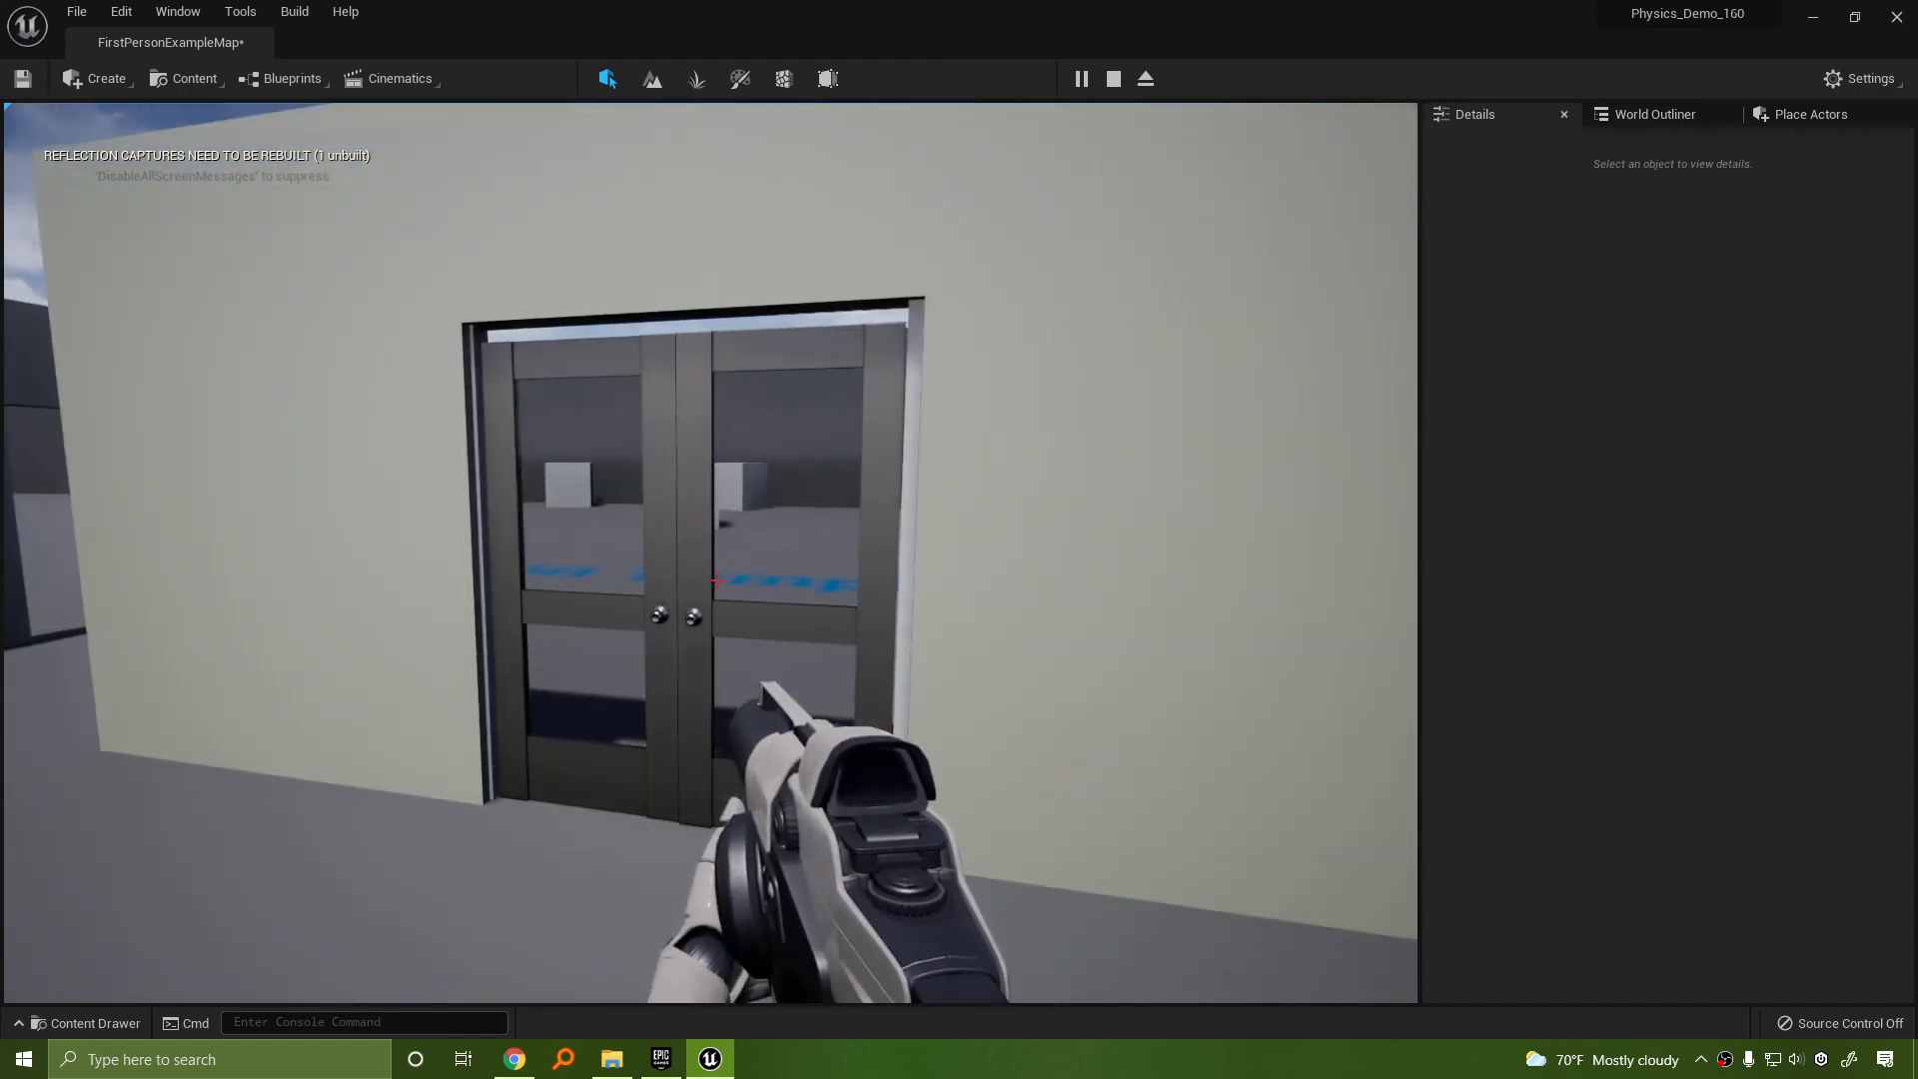
key(w)
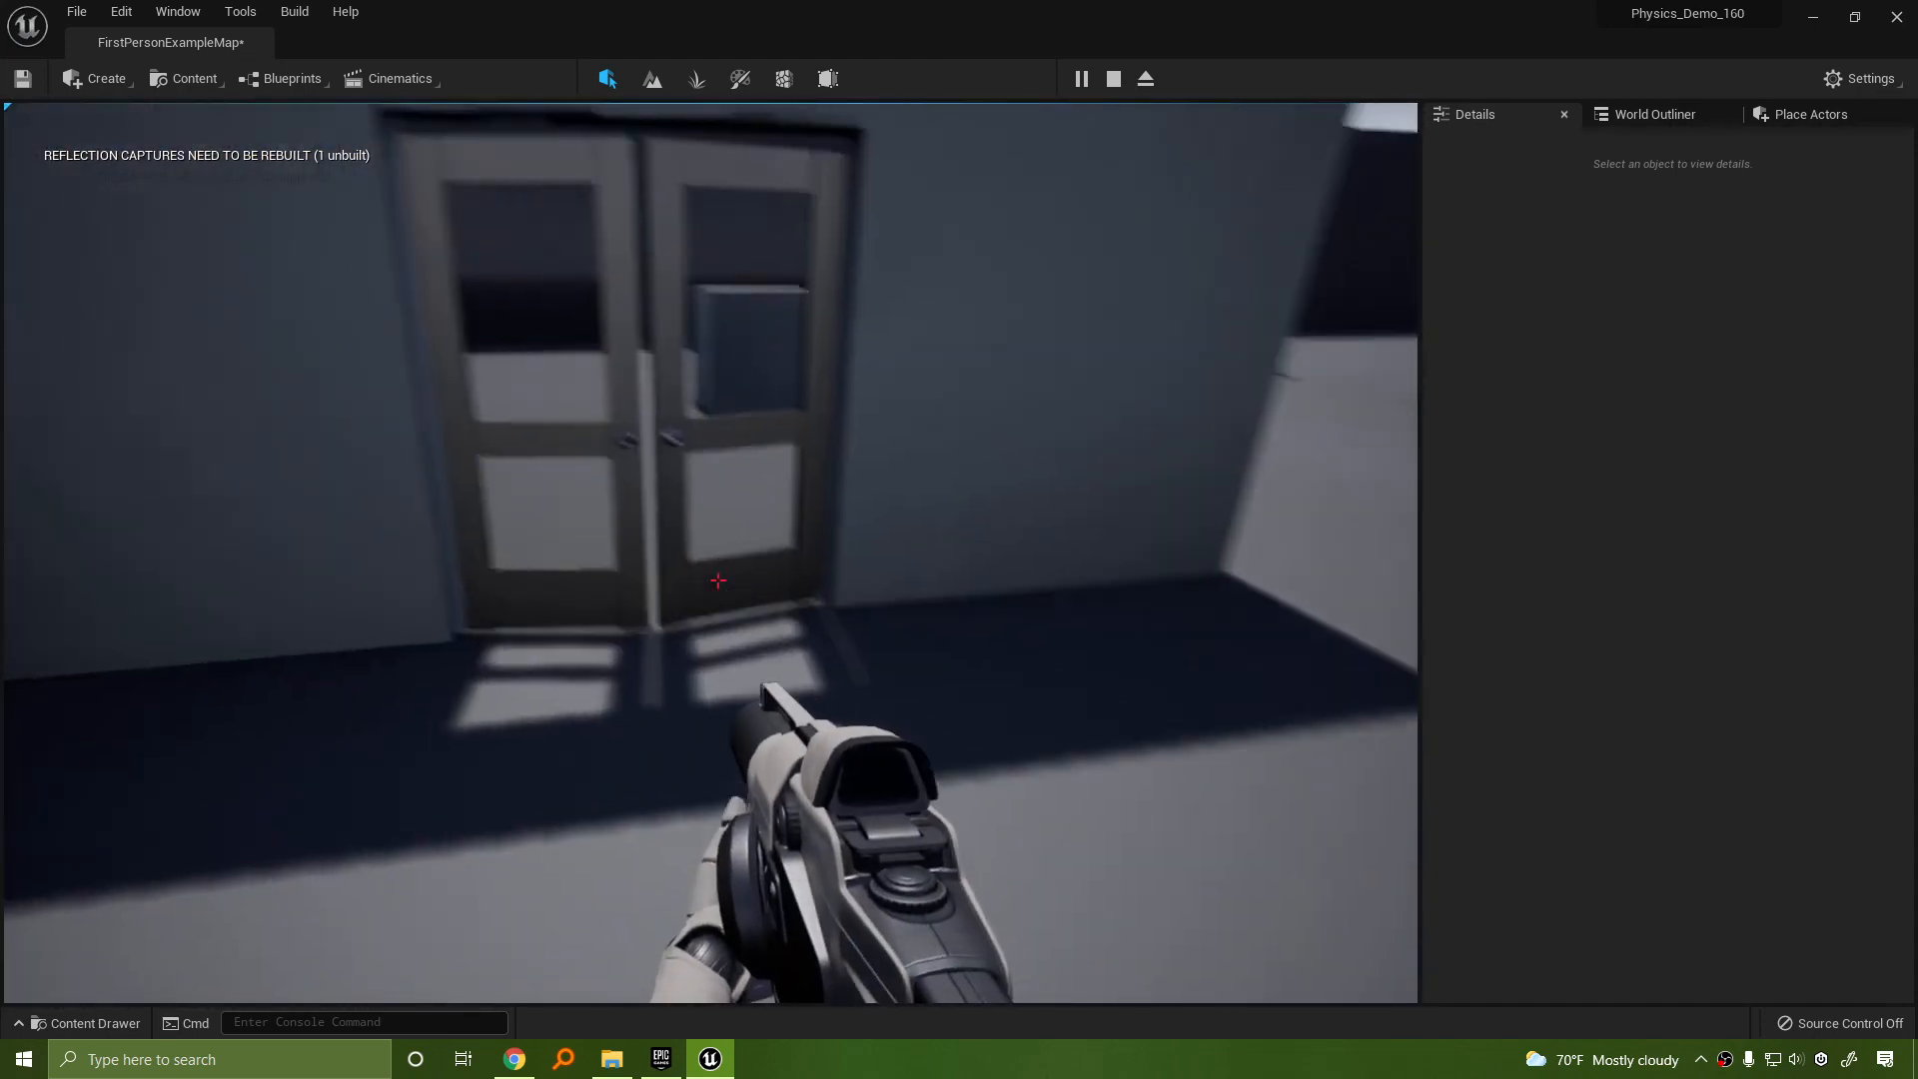
key(w)
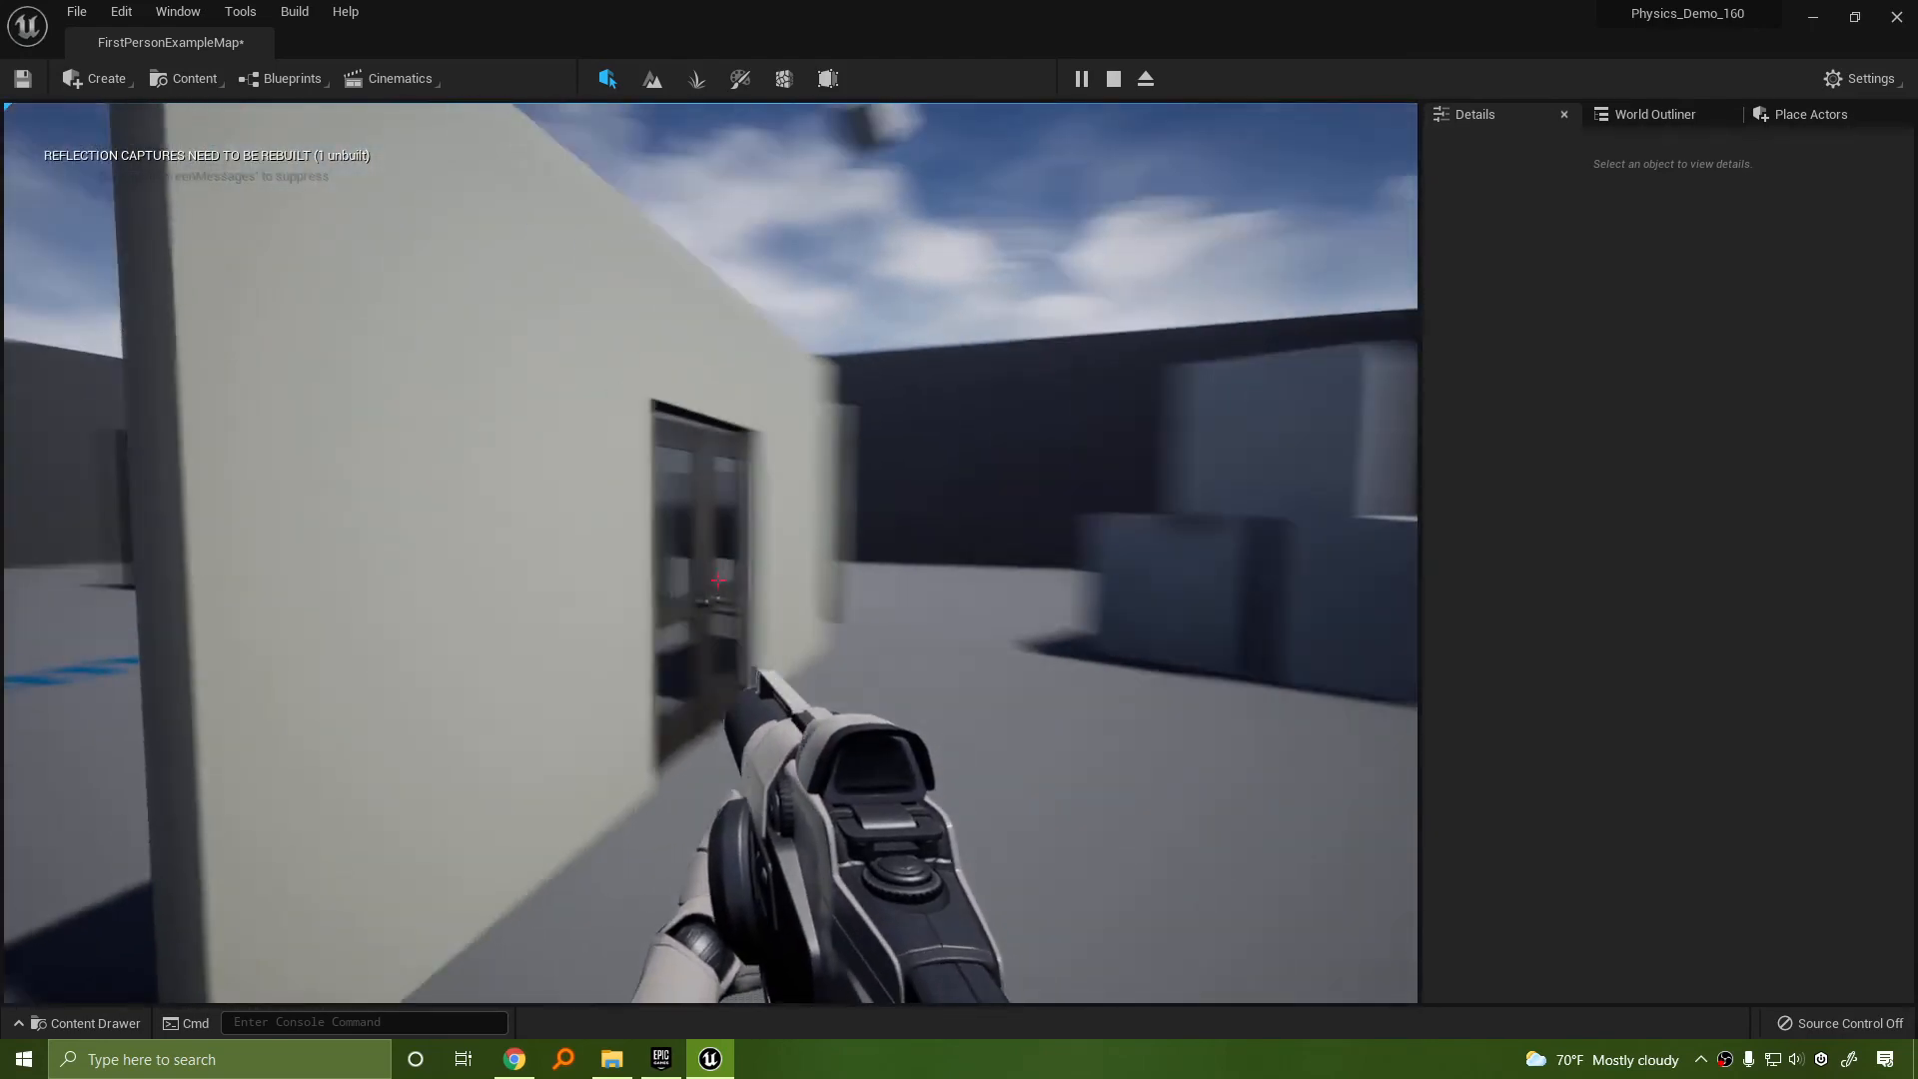
key(w)
key(Escape)
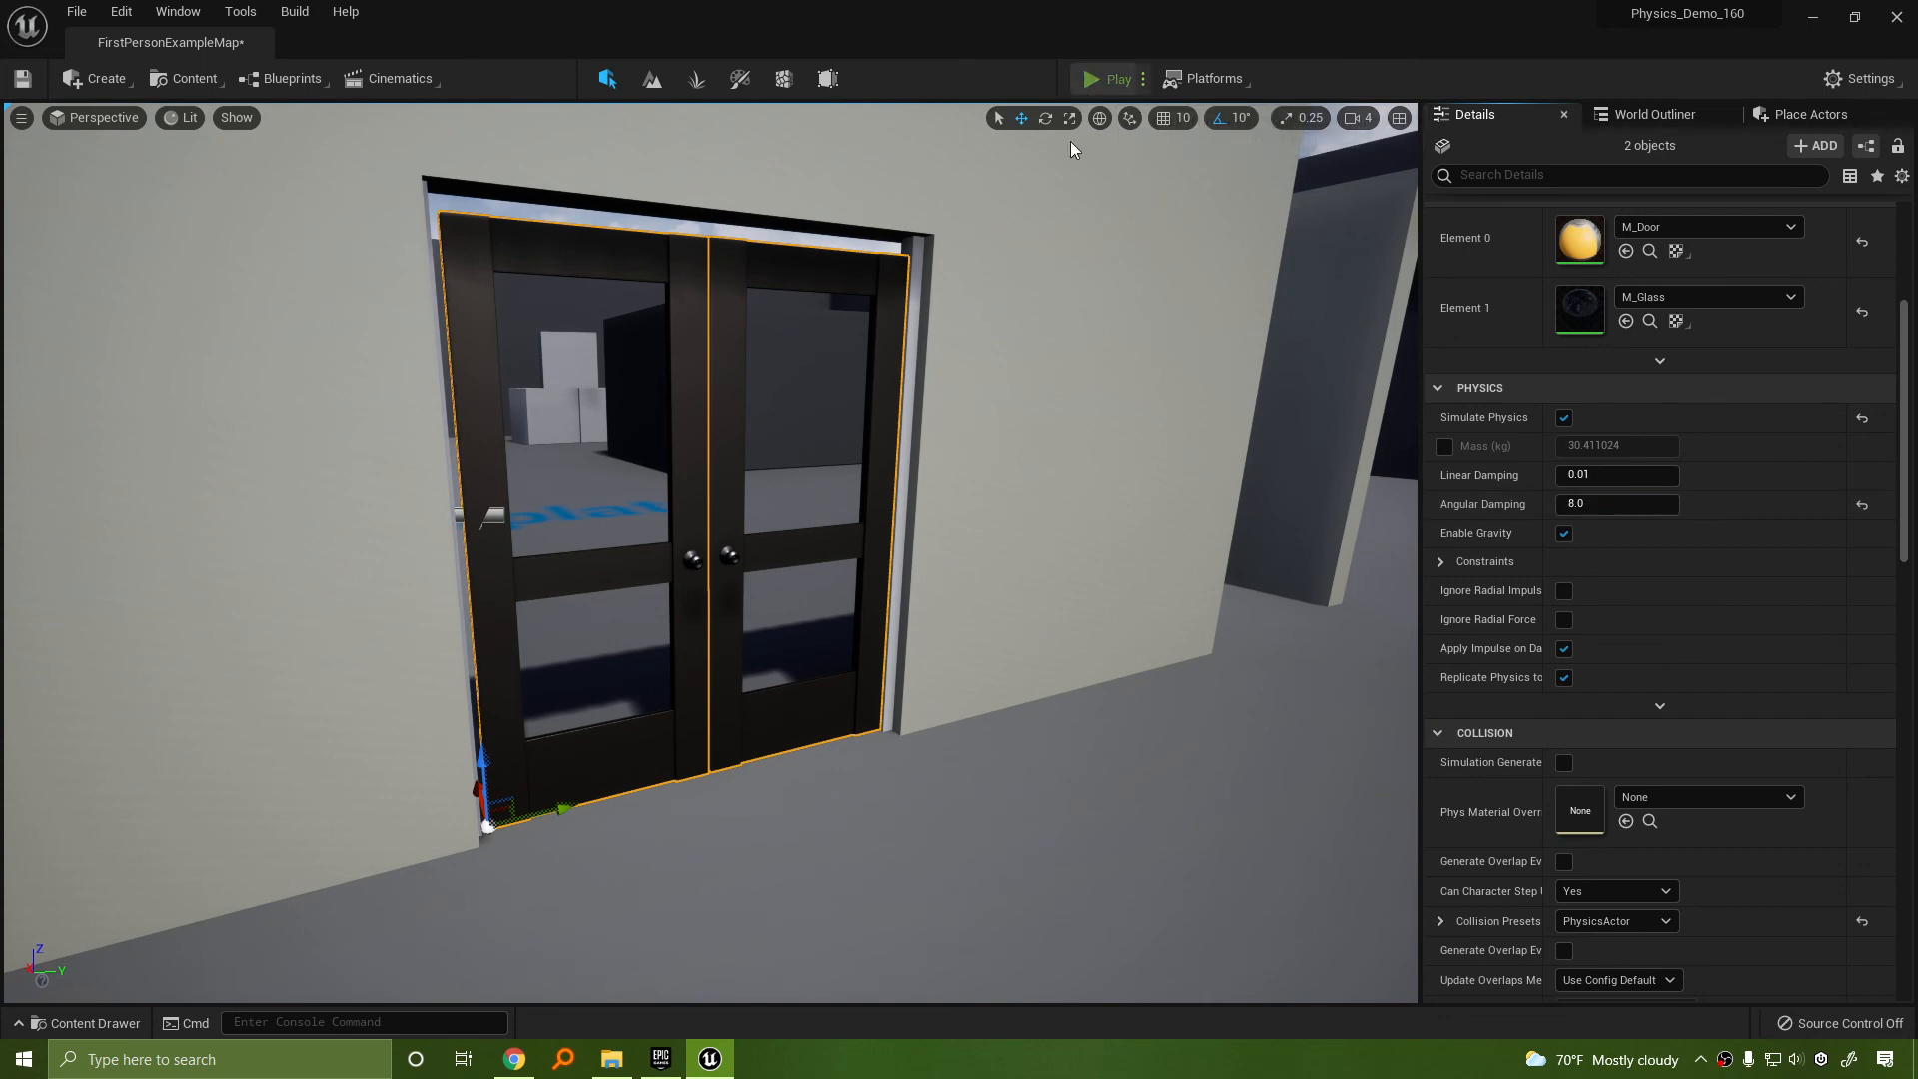
Run a brief play-test from close range, pushing into the double doors to check their resistance
click(1107, 79)
key(w)
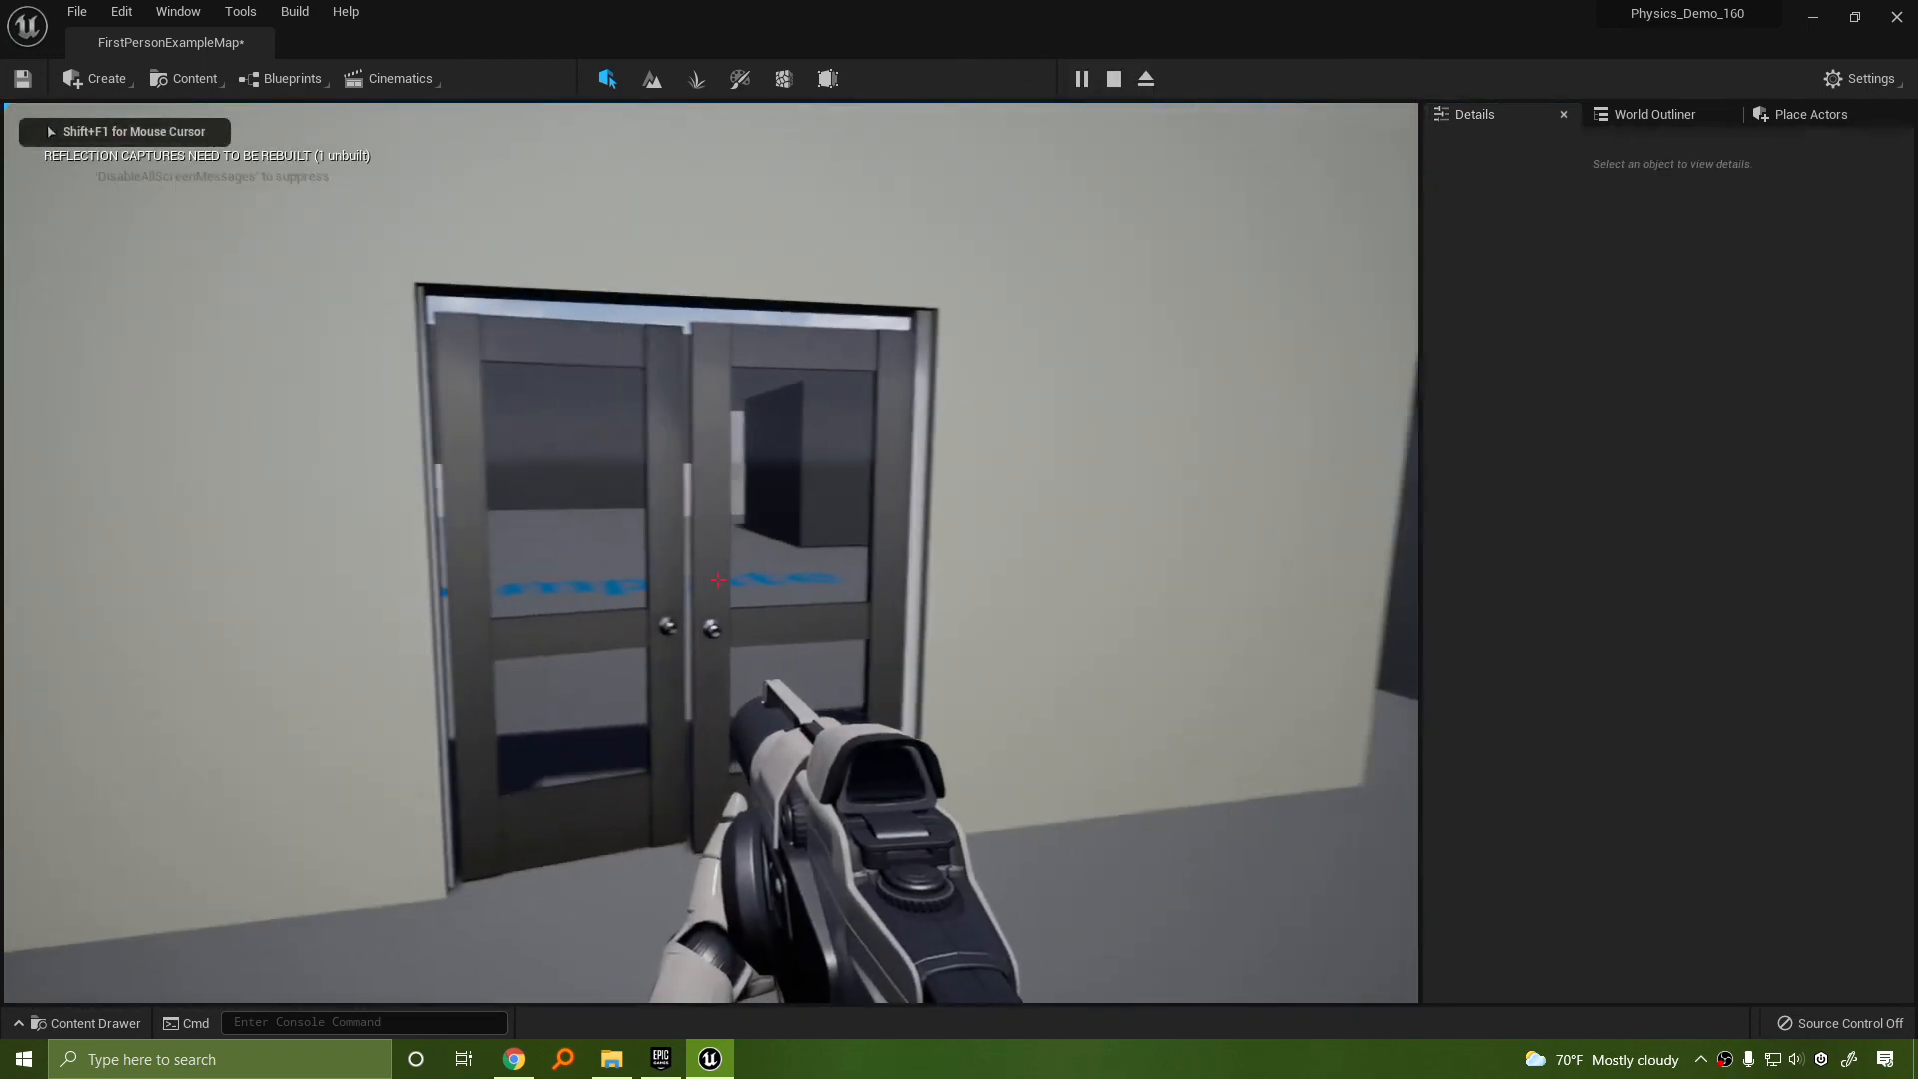
key(Escape)
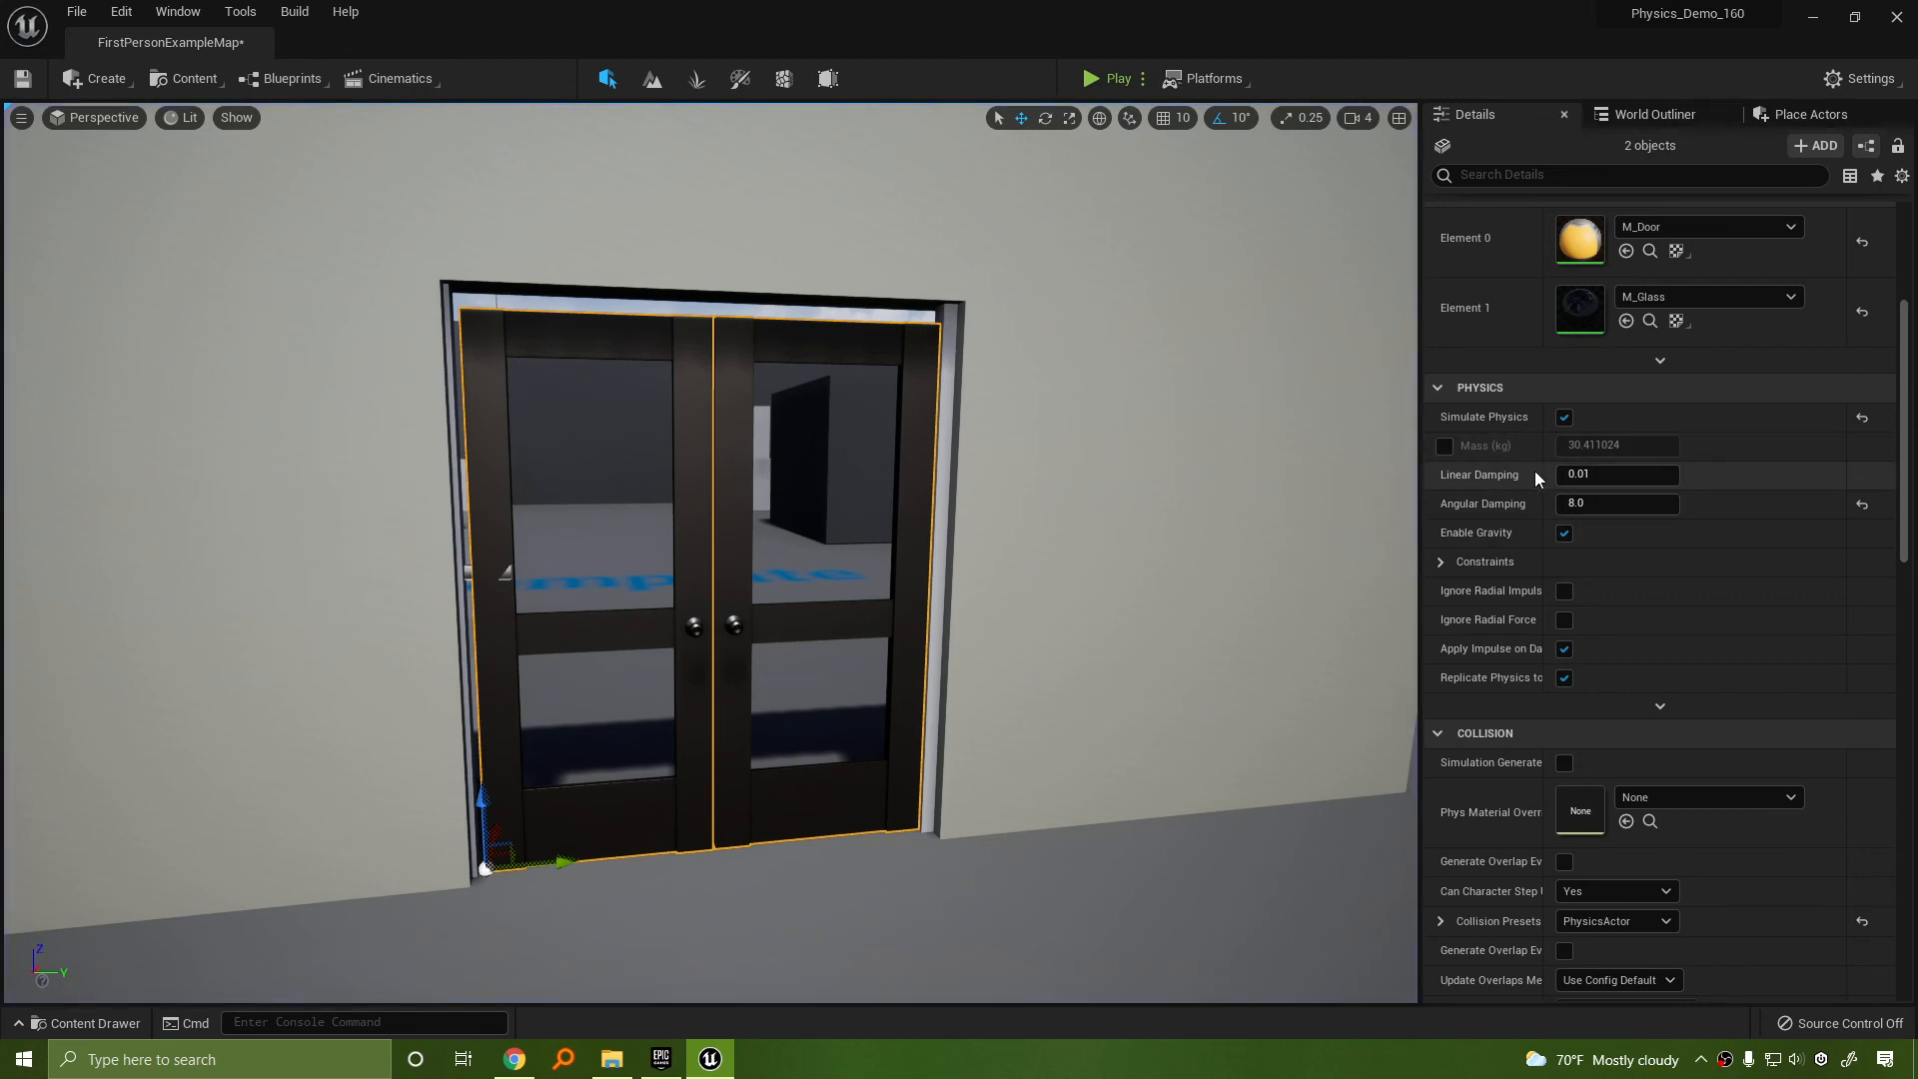
Override the mass of both door leaves at 100 kg and play-test walking through them
click(1446, 447)
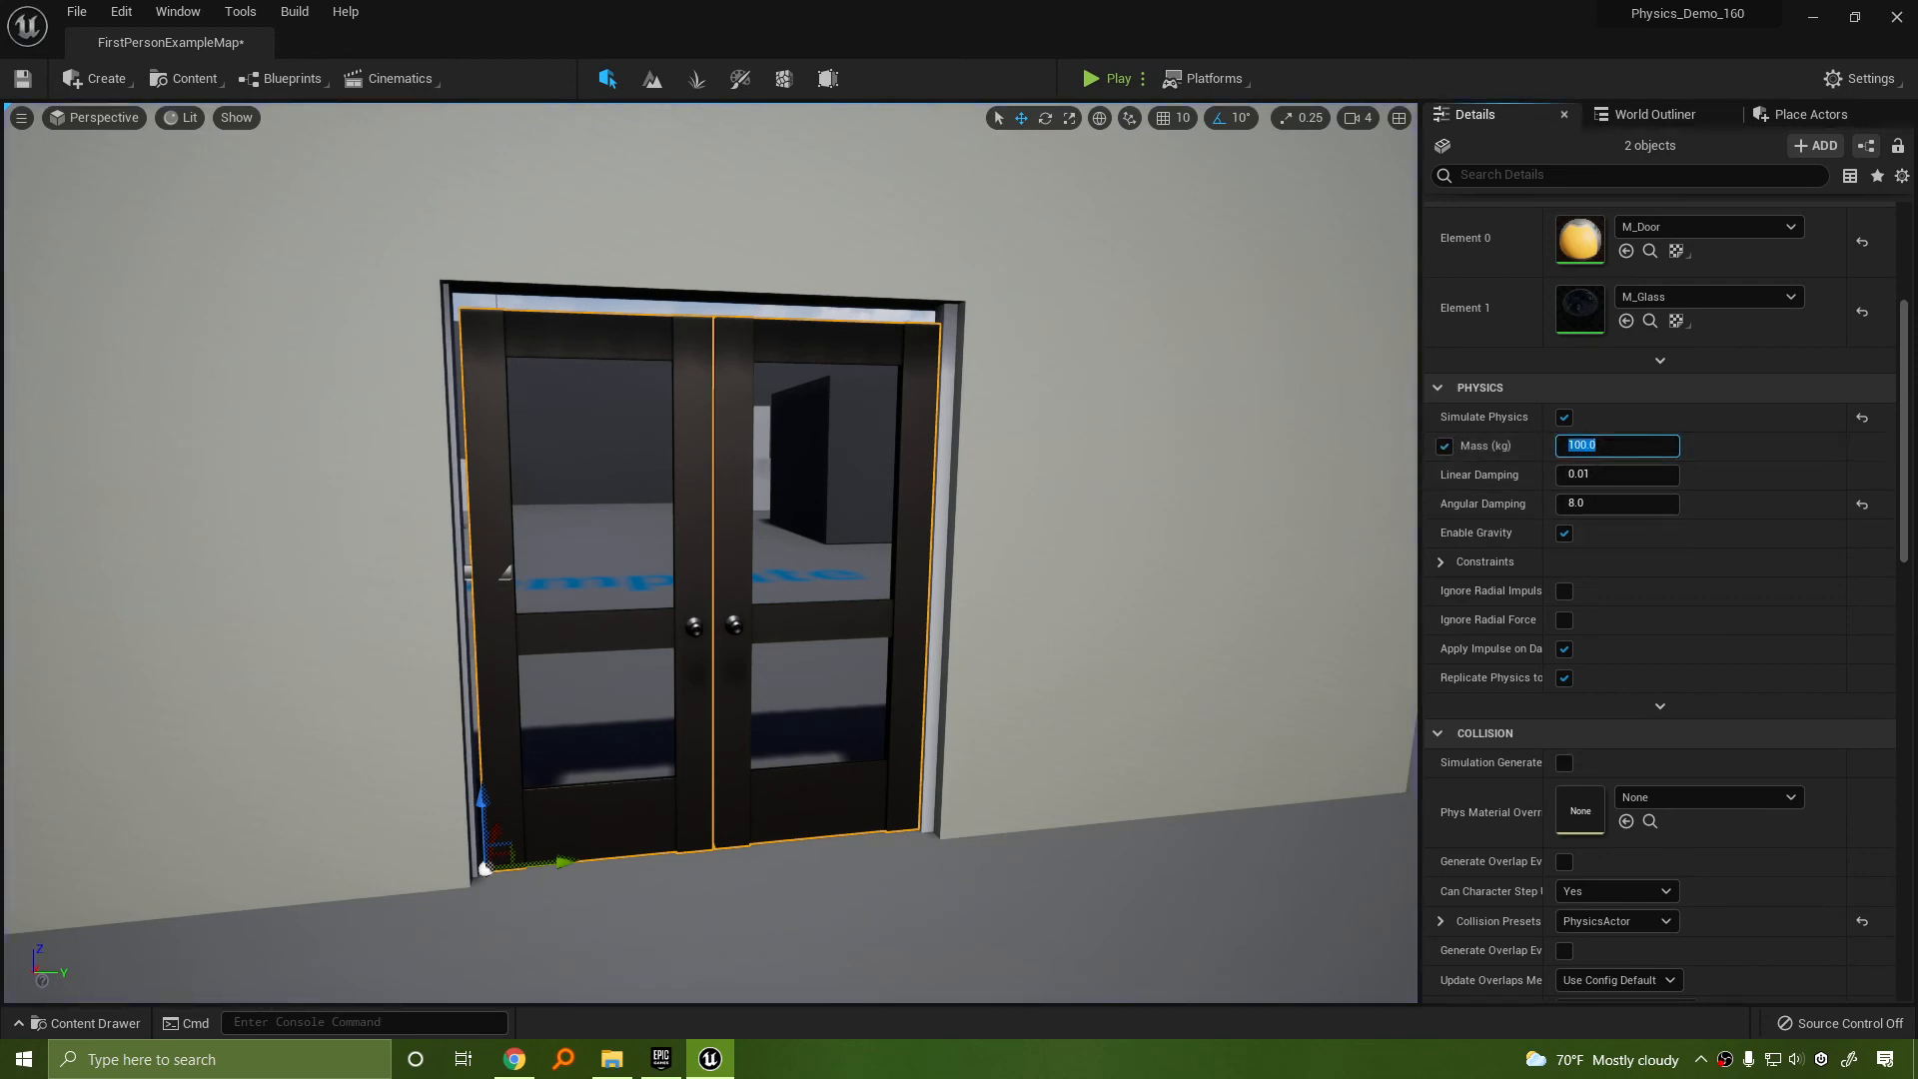
click(1109, 77)
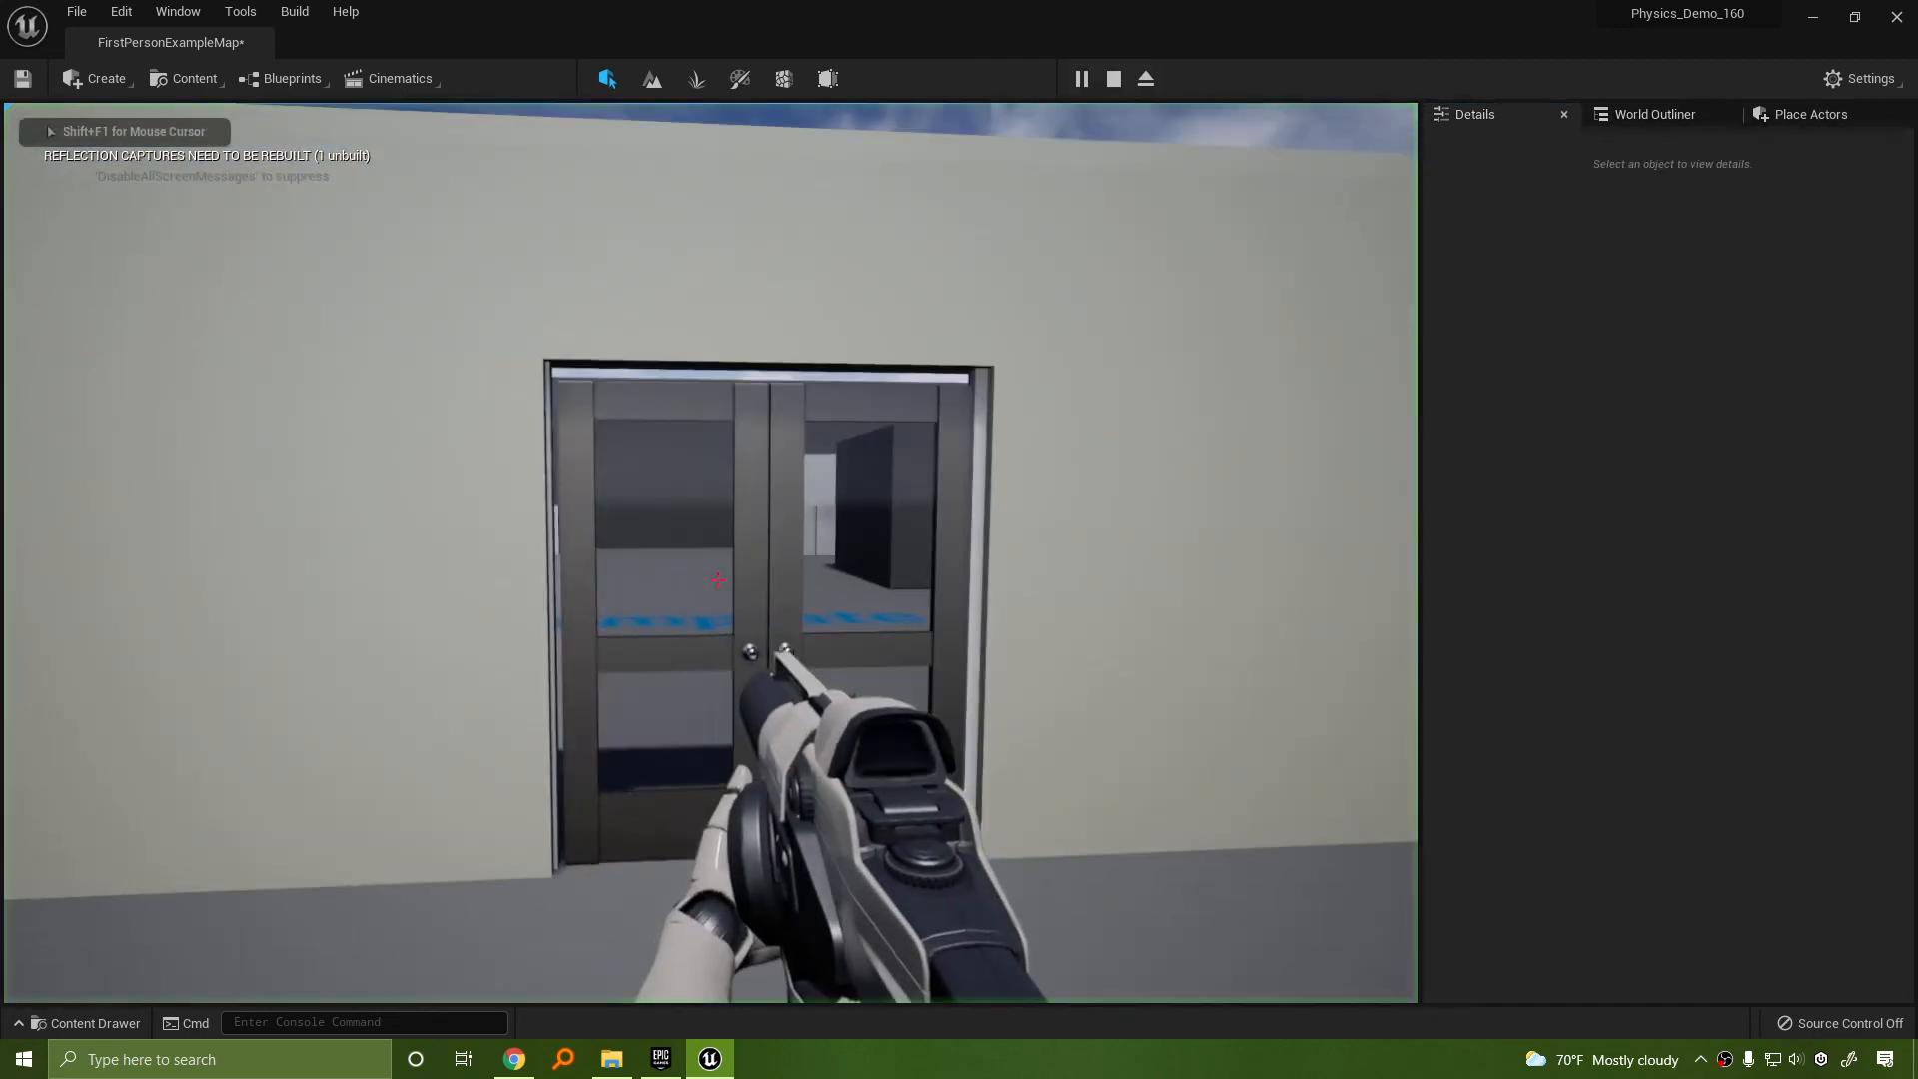
key(w)
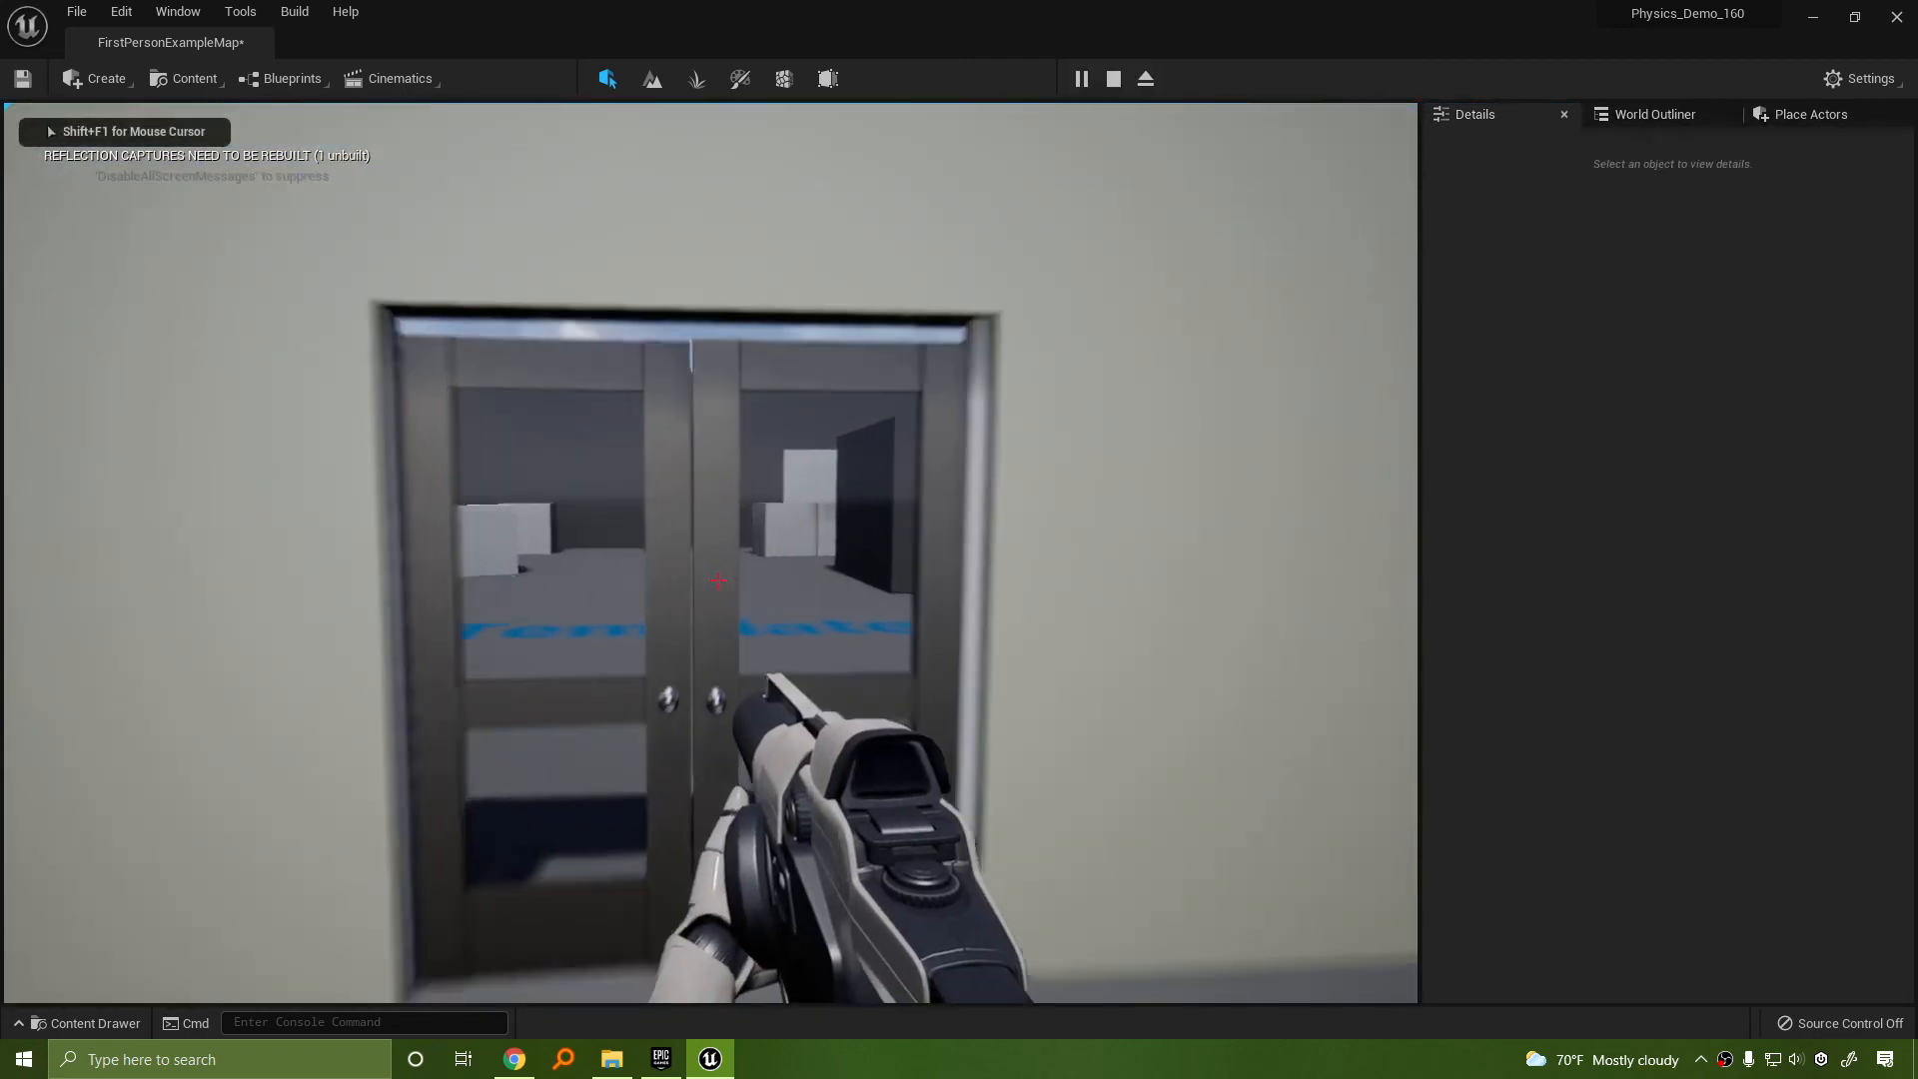
key(w)
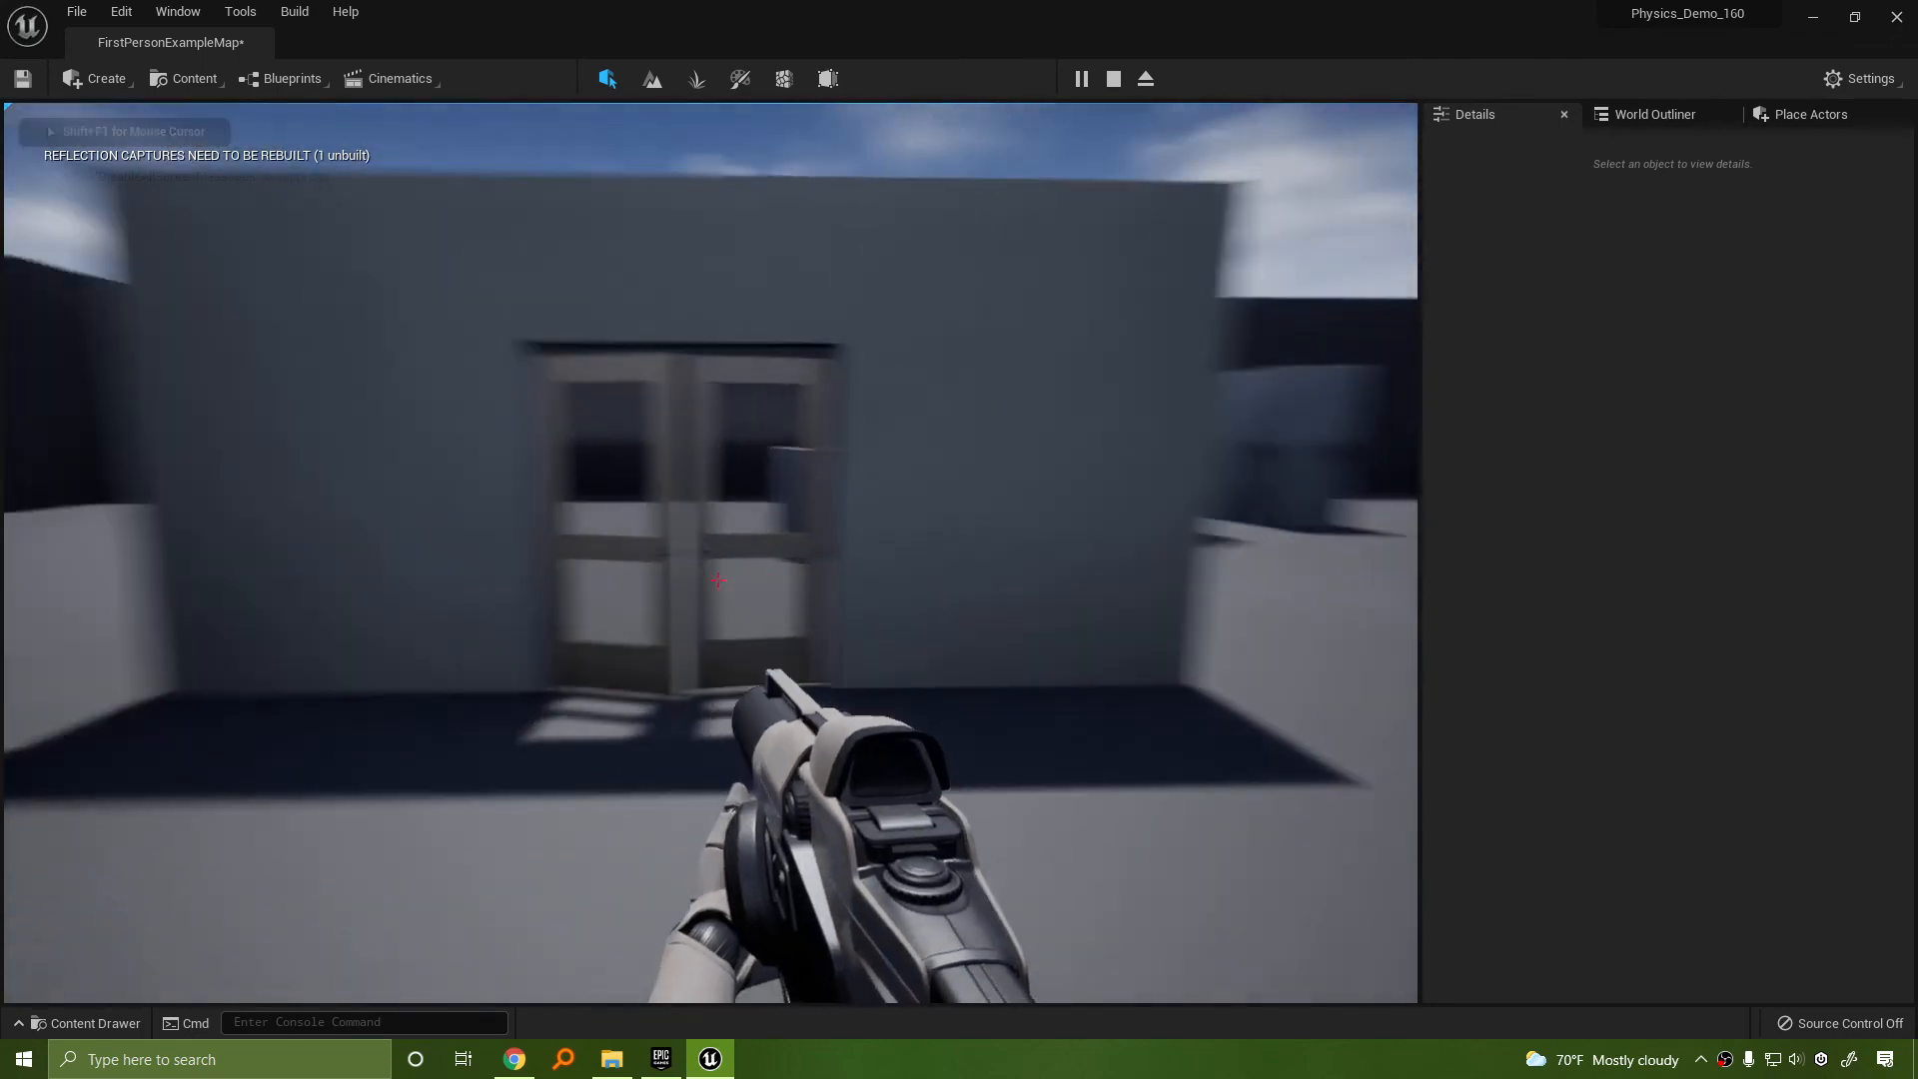
key(w)
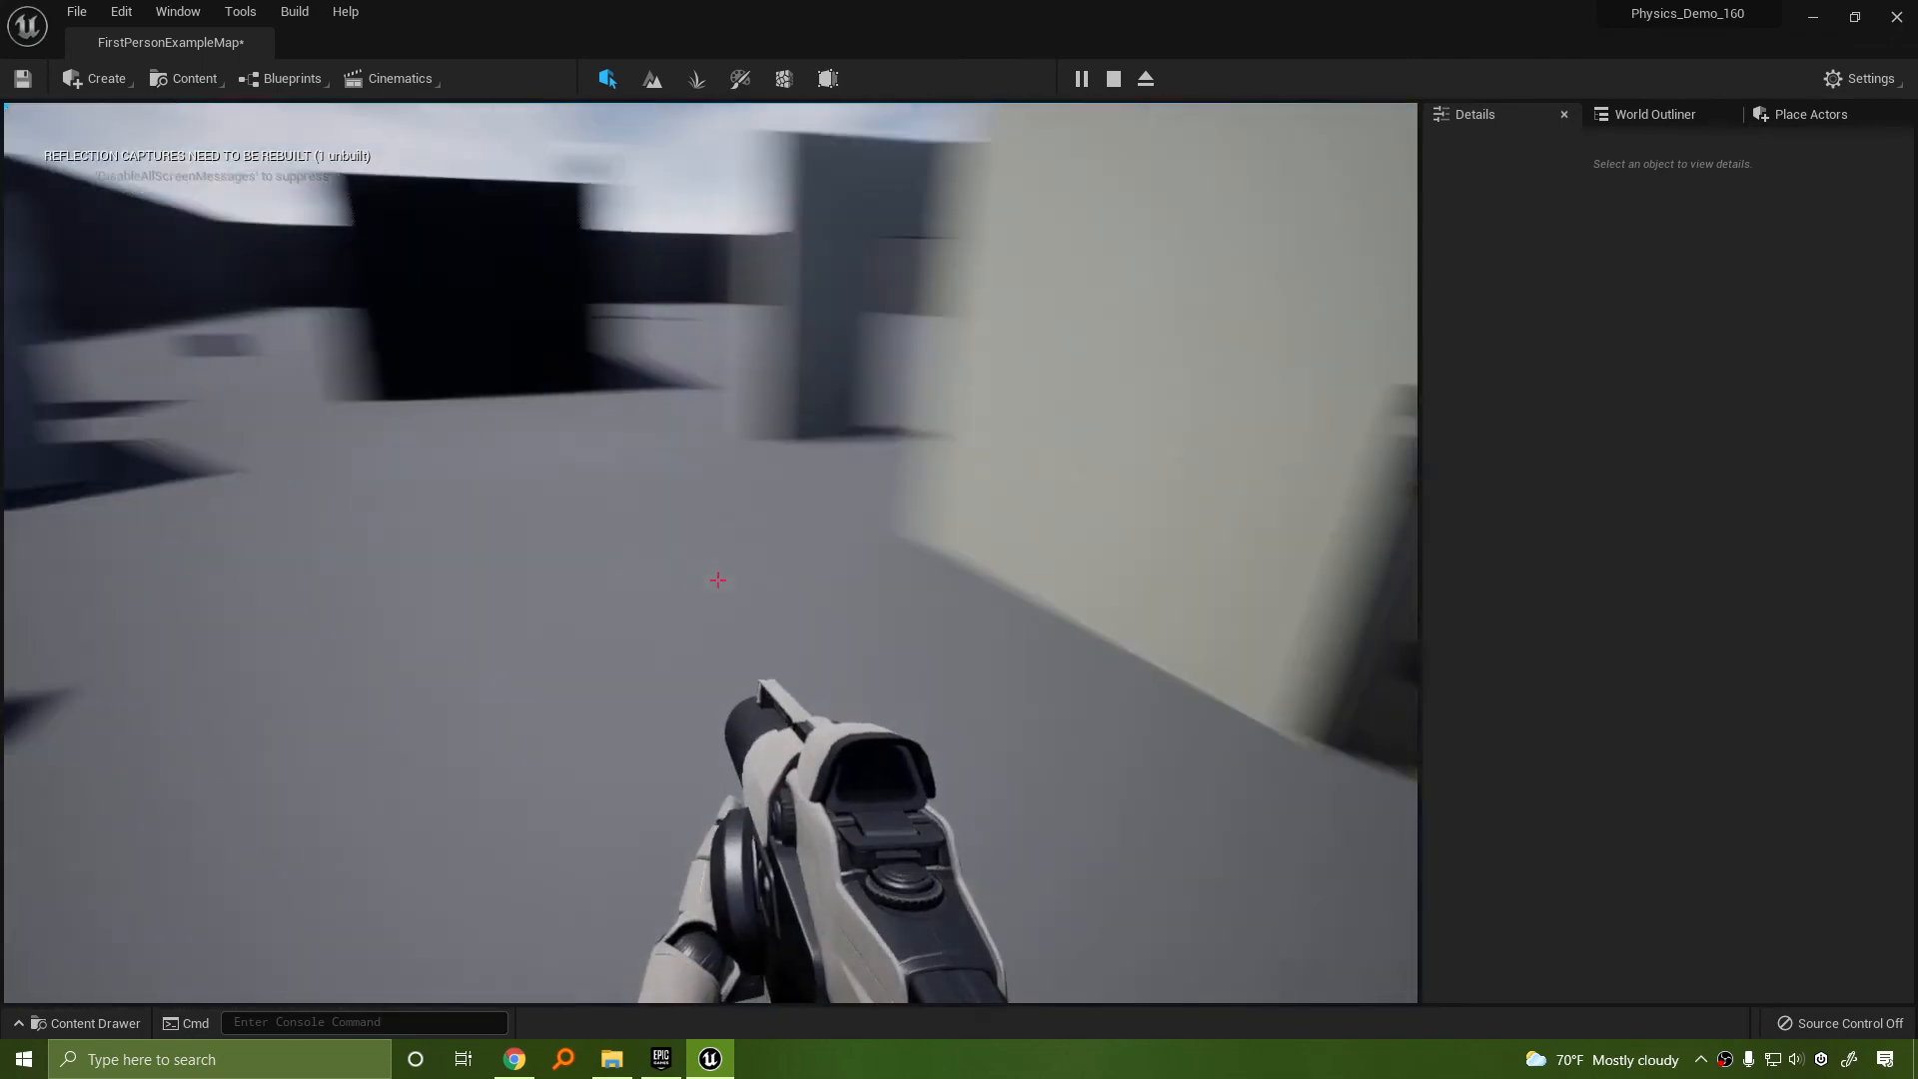
key(w)
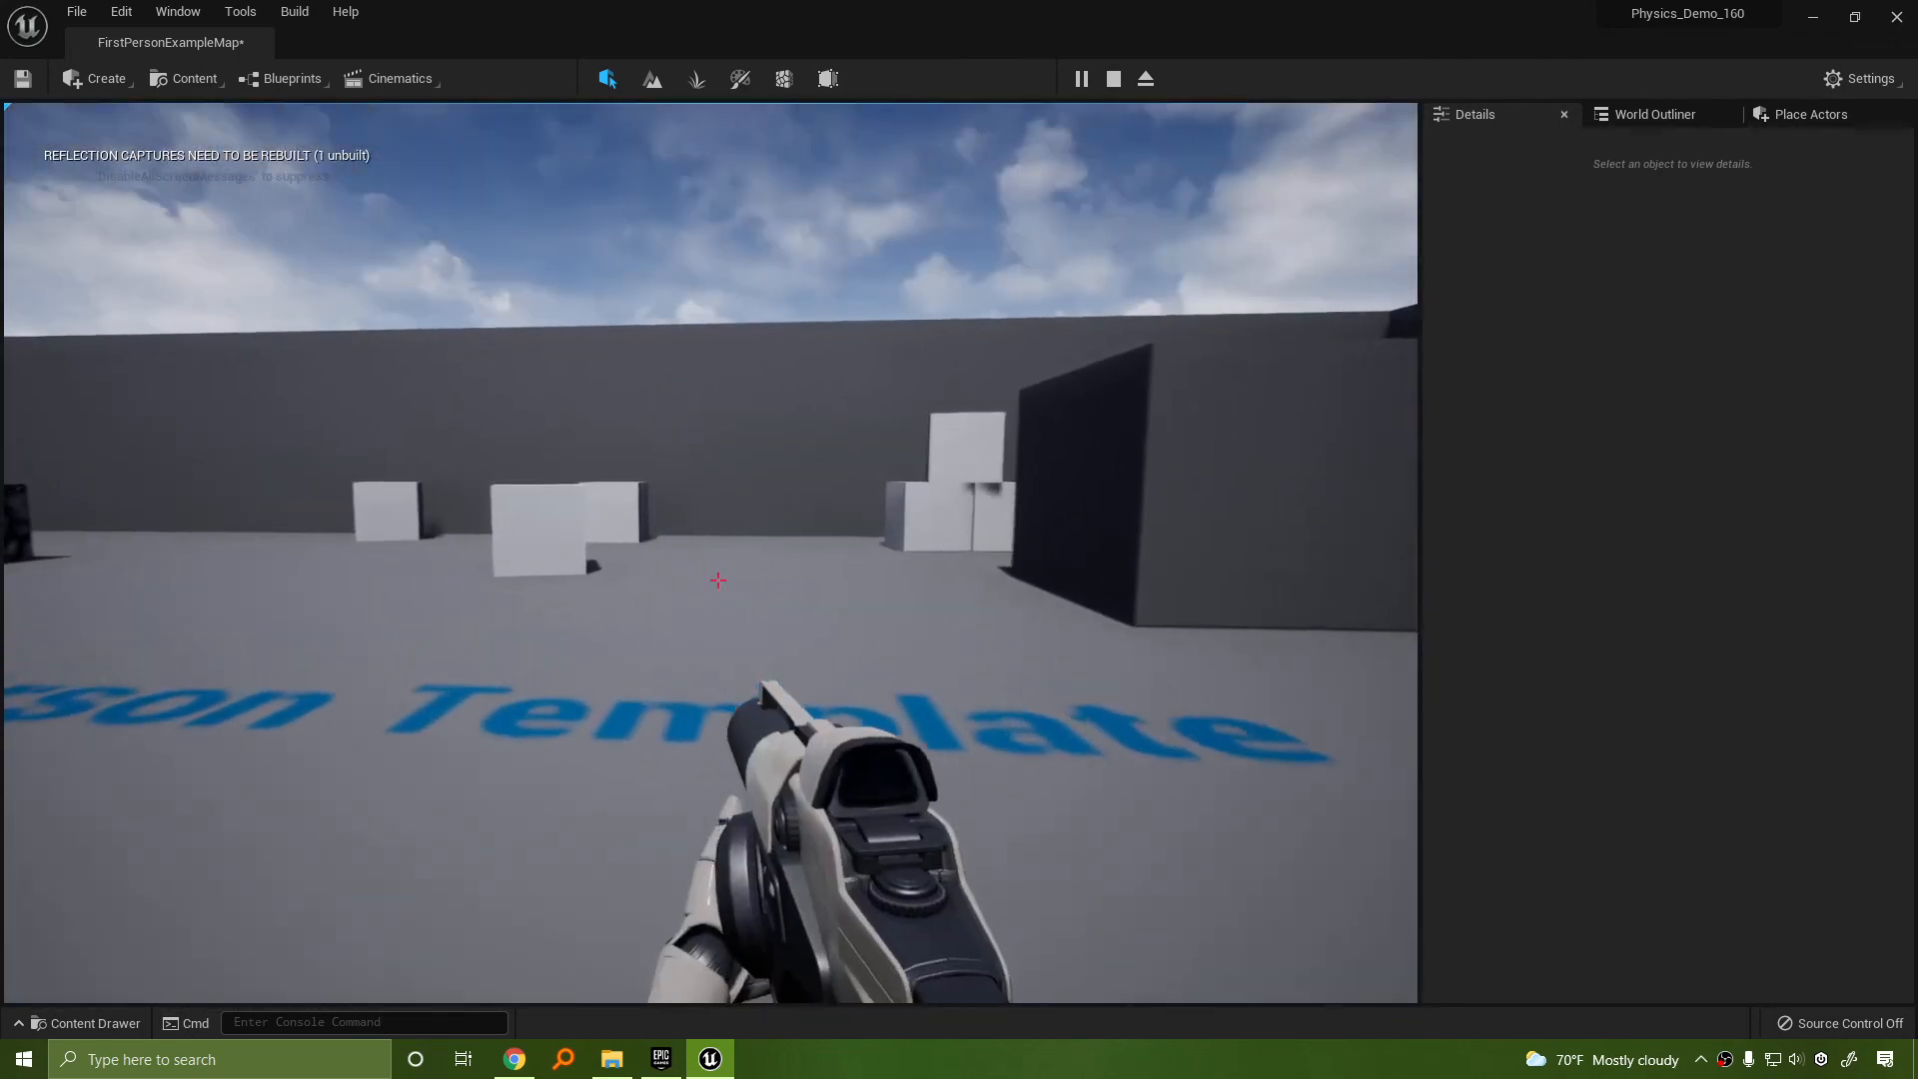
key(w)
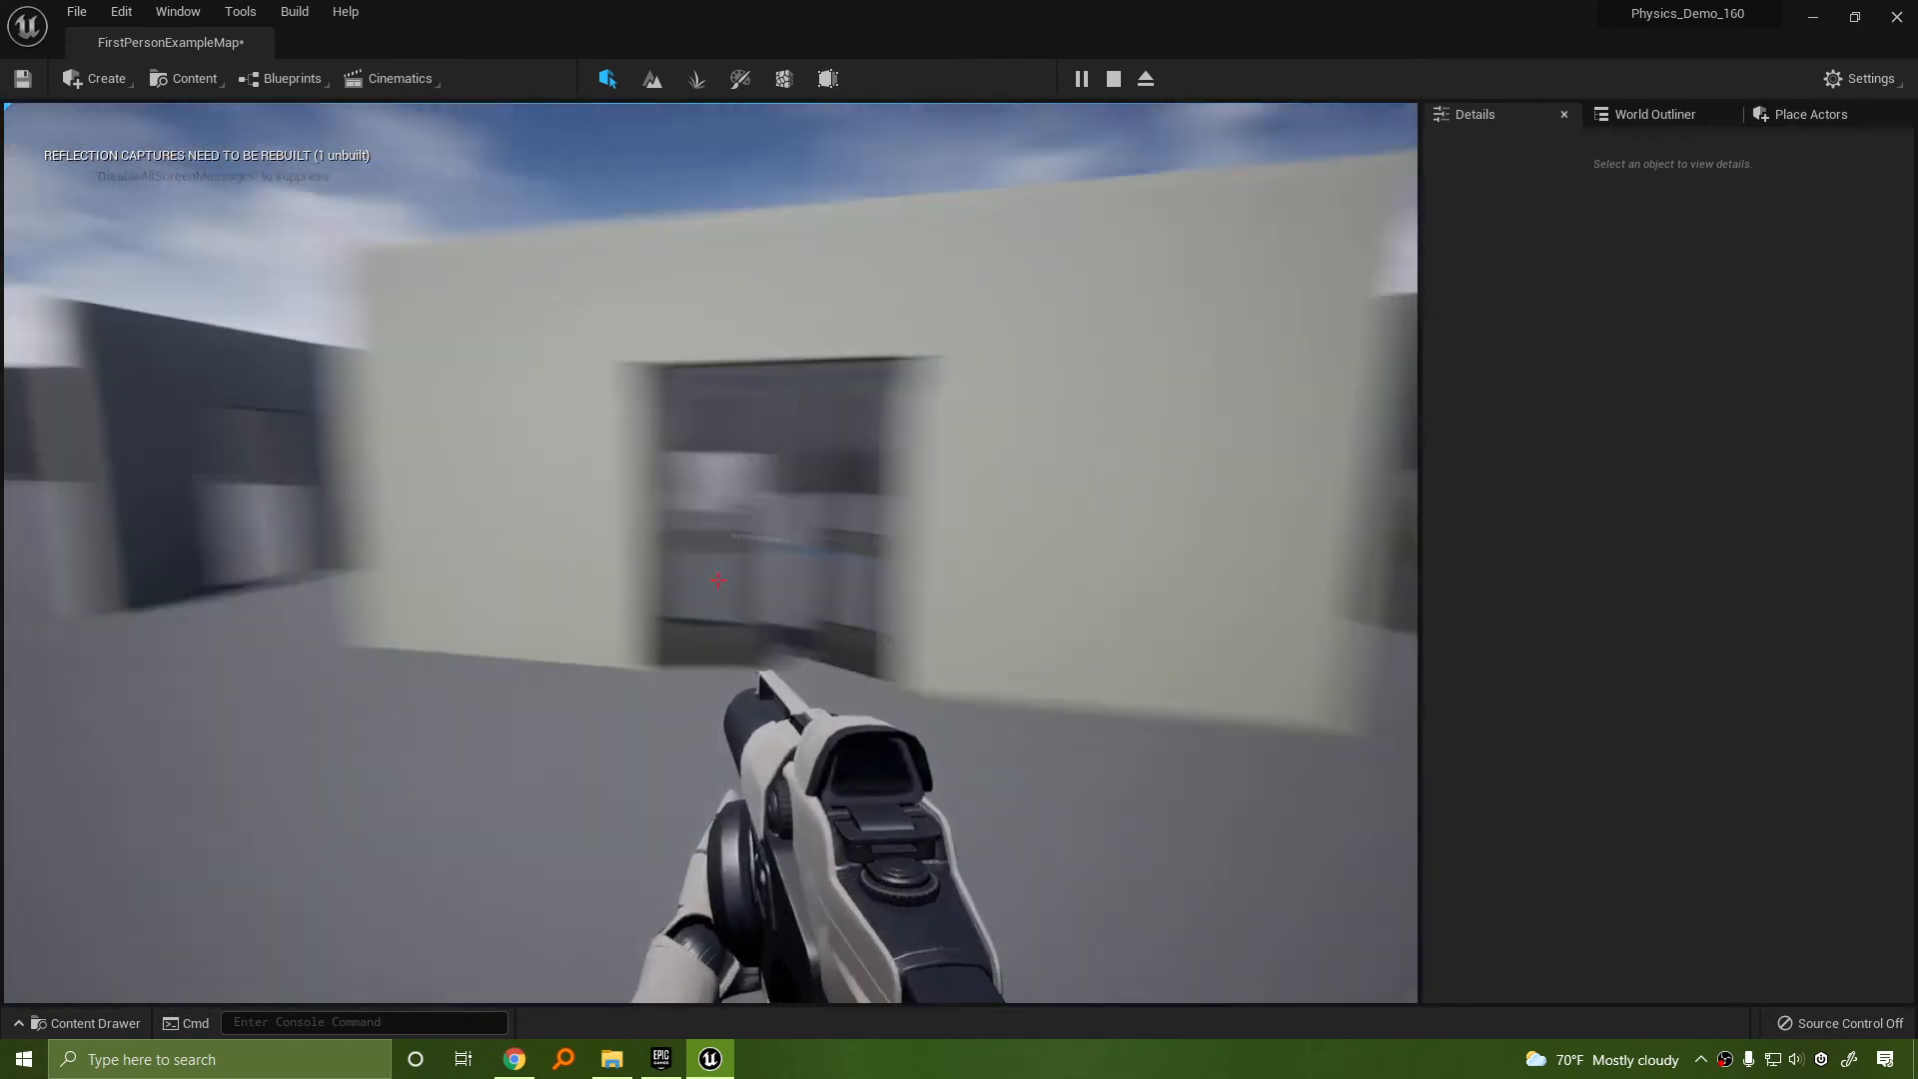
key(w)
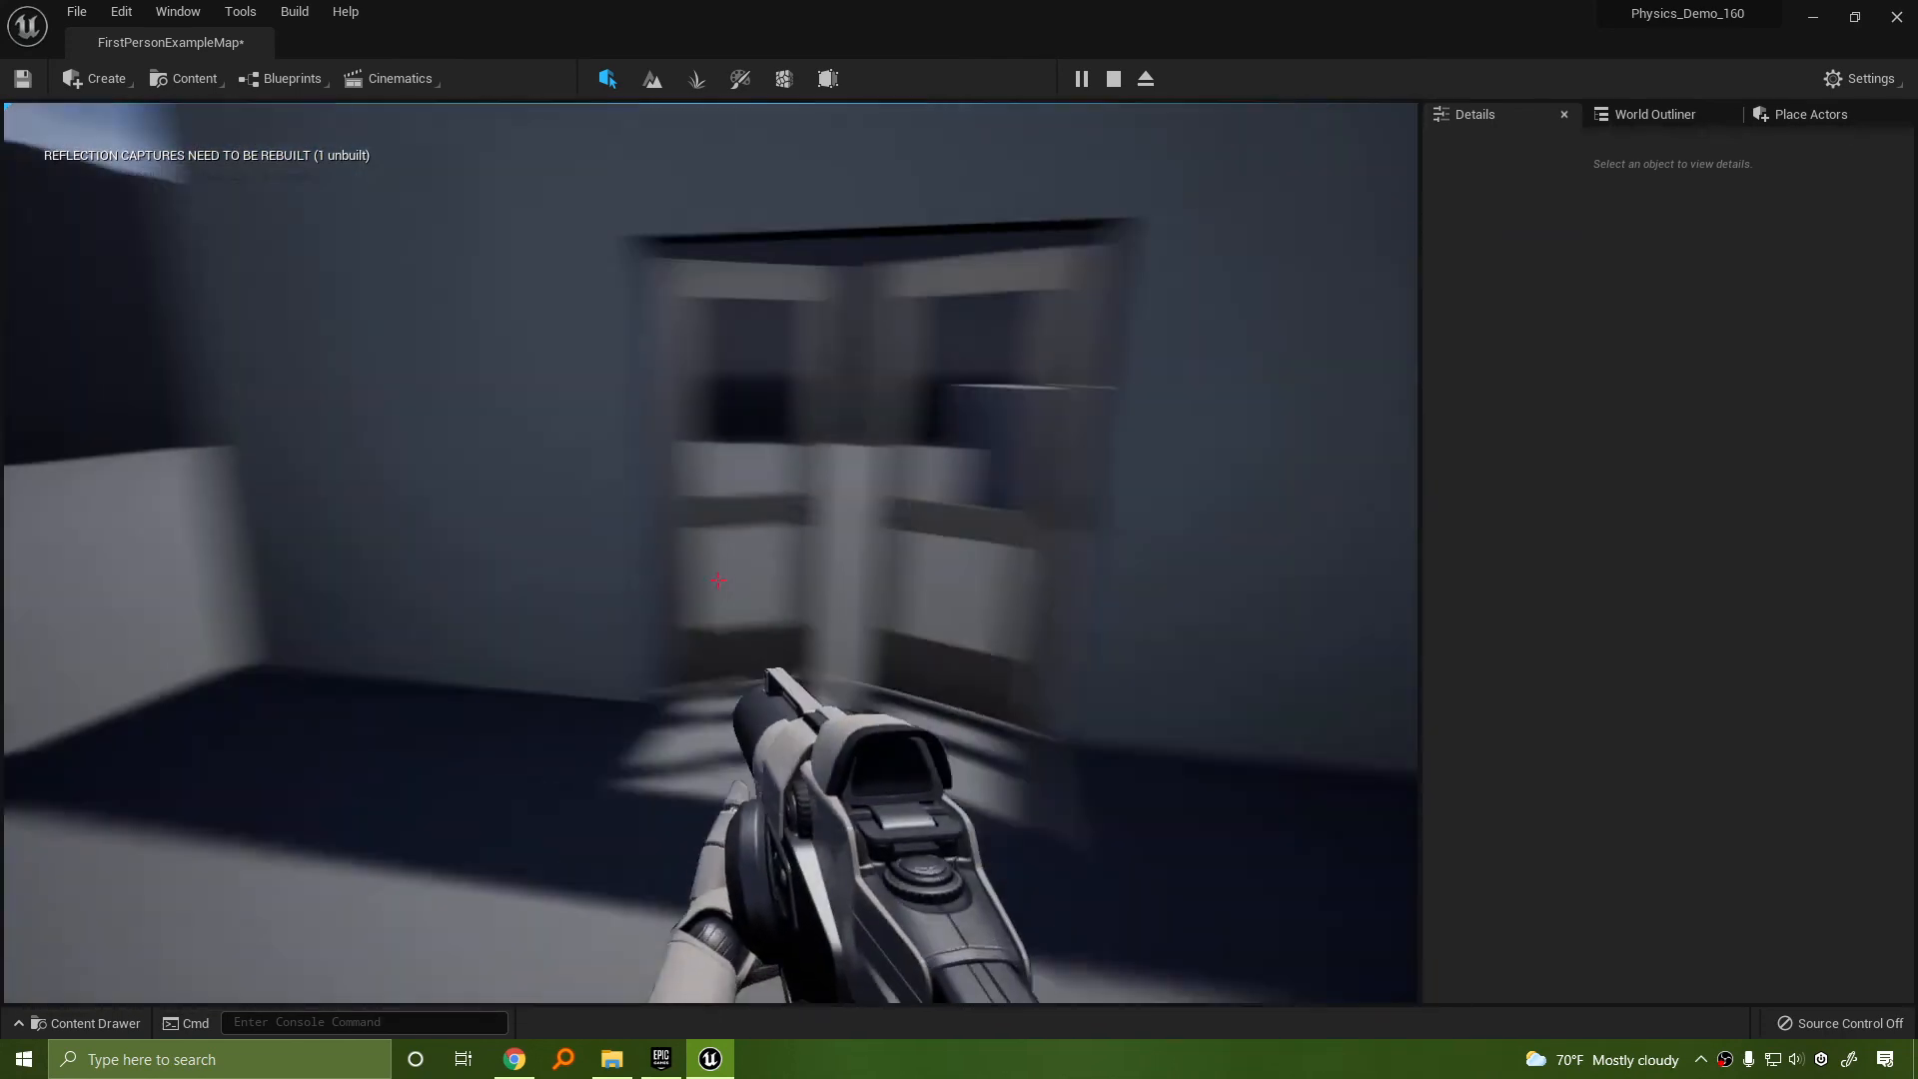
Walk up to the closed double doors and fire projectiles at them while passing through to test how the 100 kg leaves react
key(s)
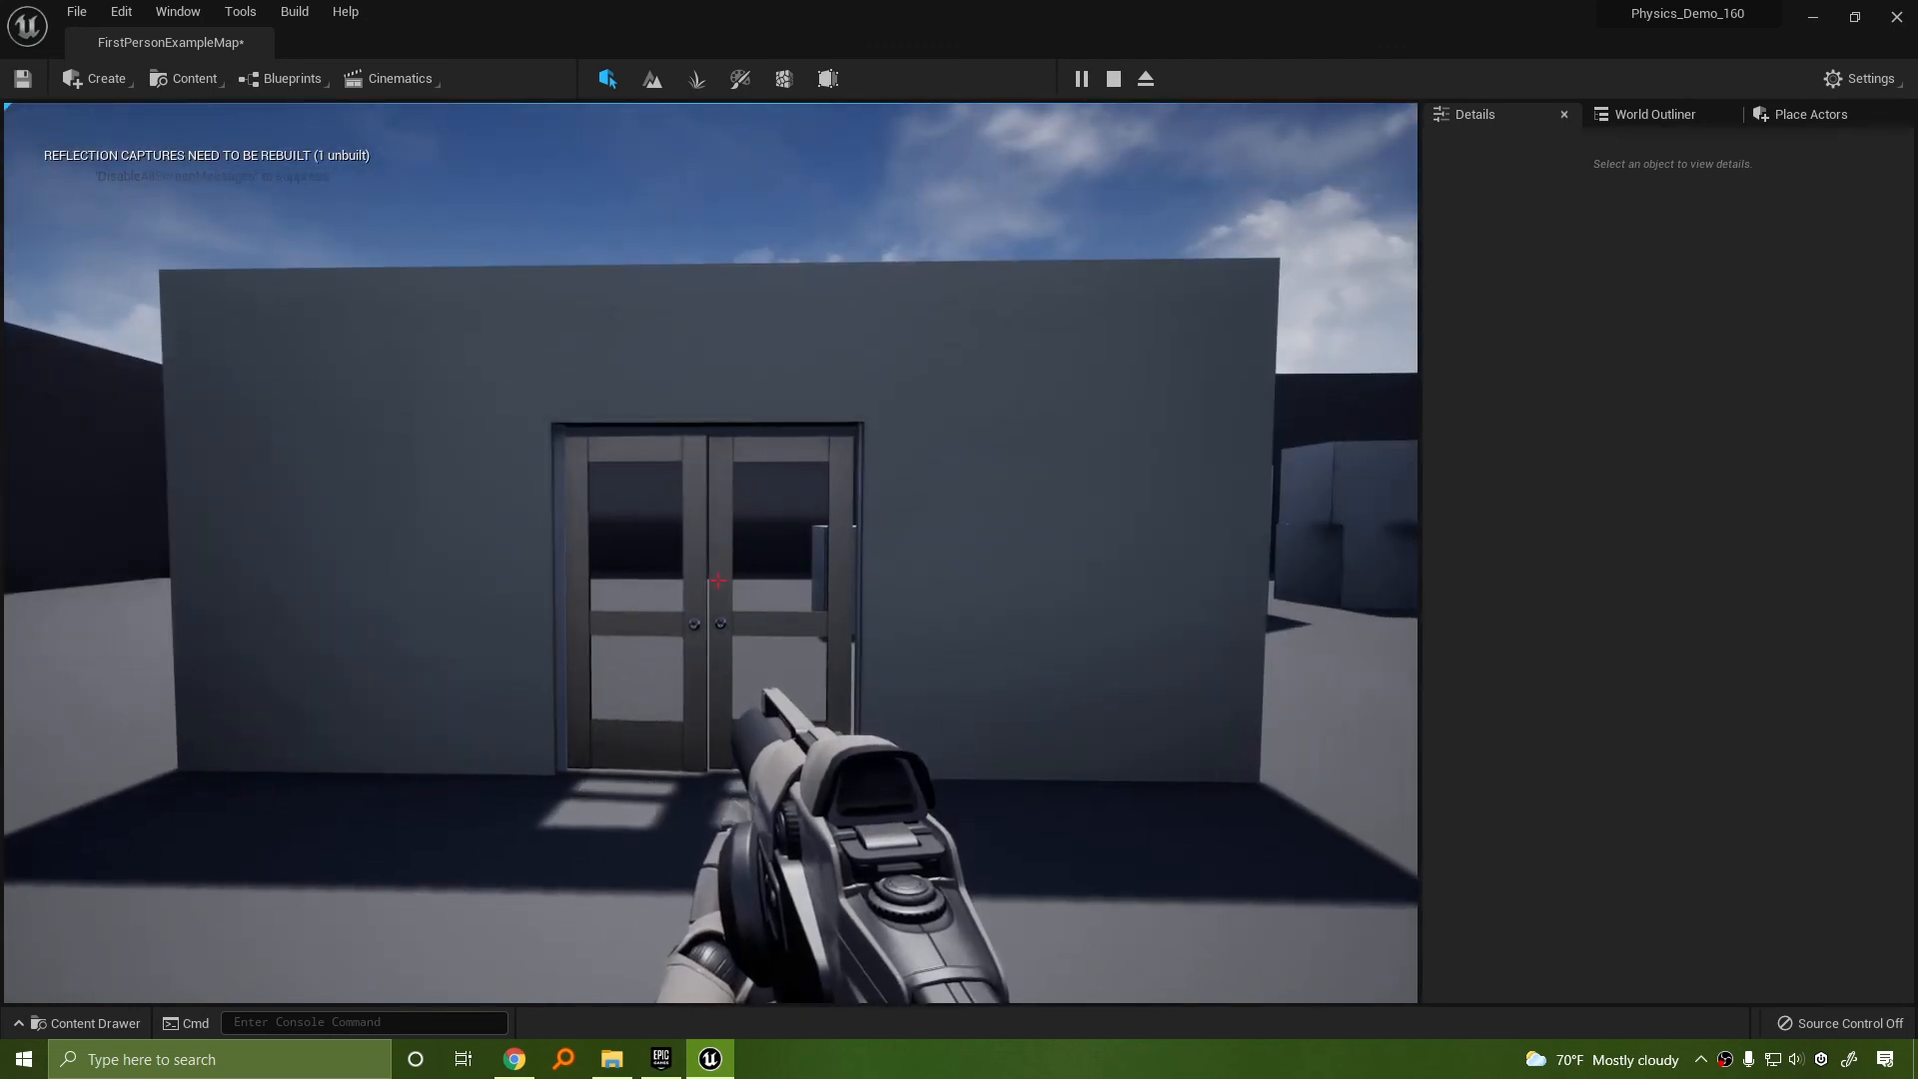
key(w)
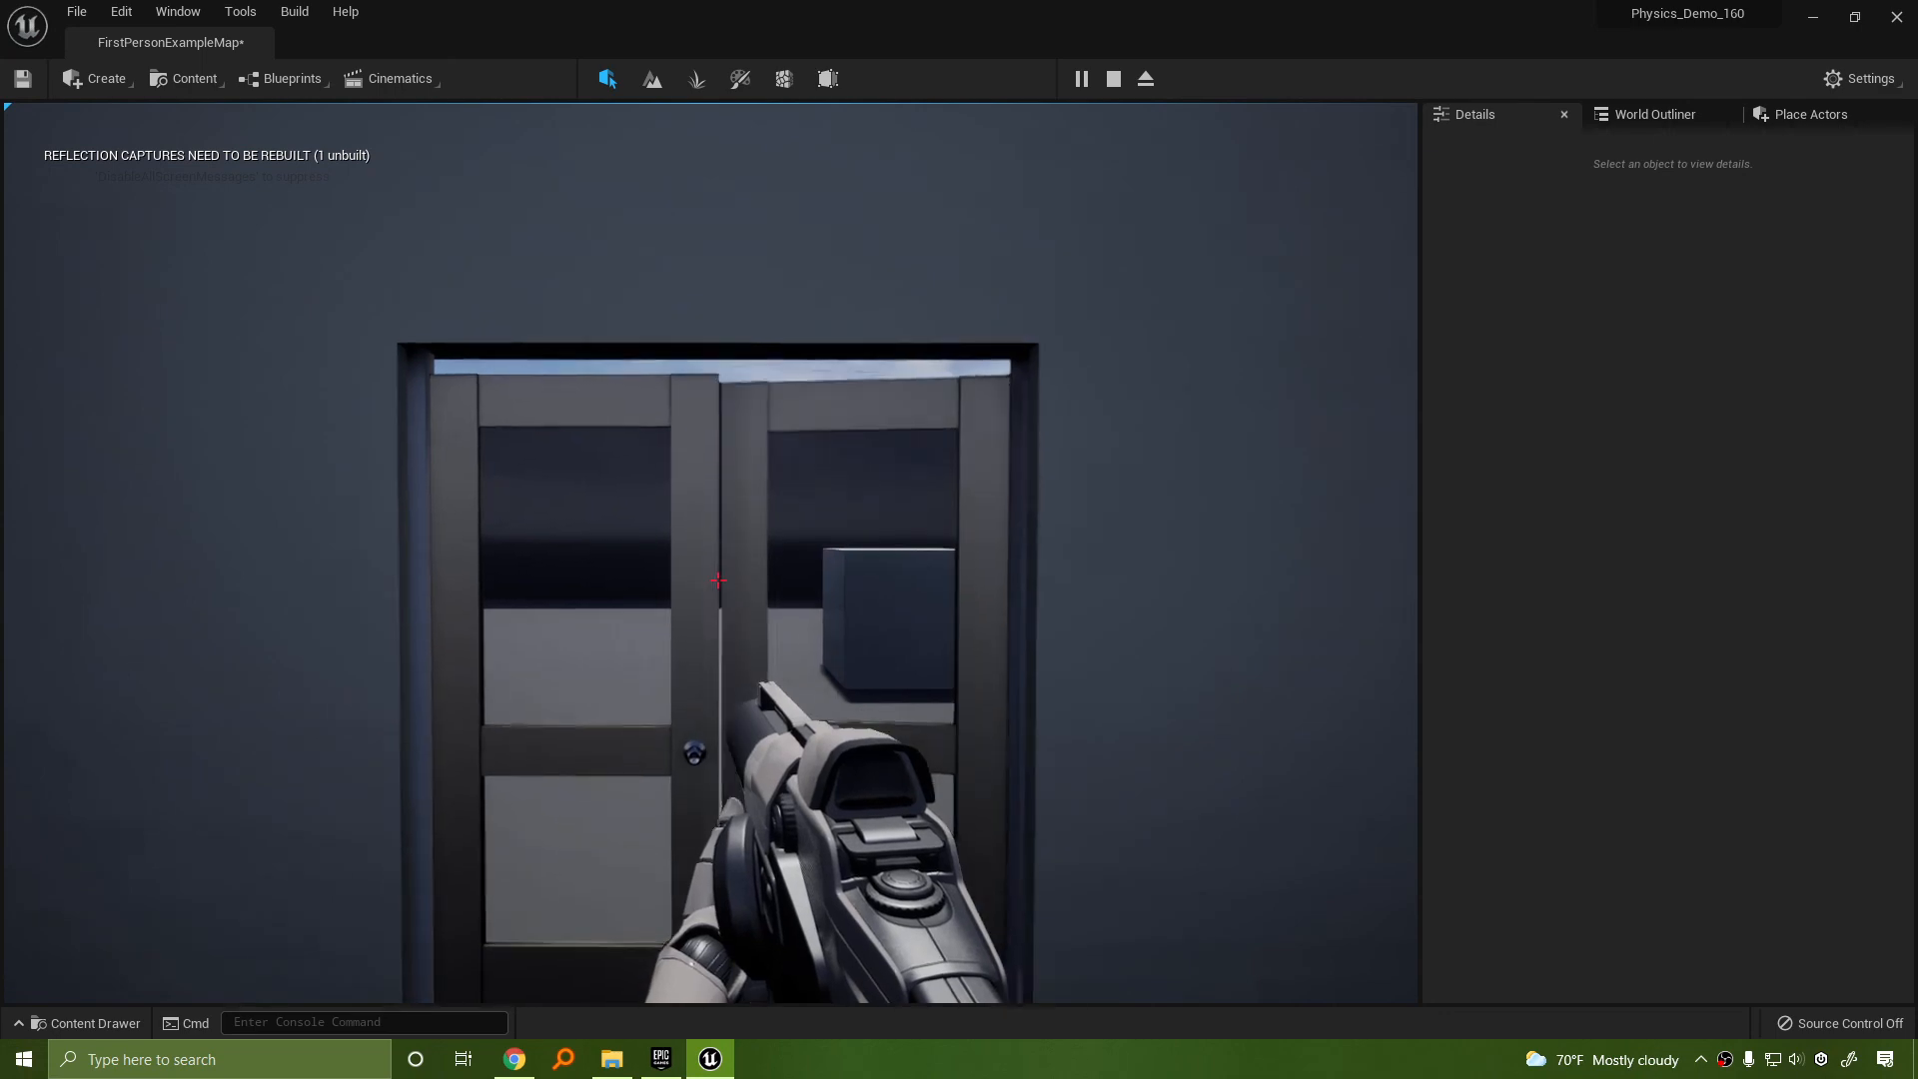
key(w)
click(718, 580)
click(719, 581)
key(s)
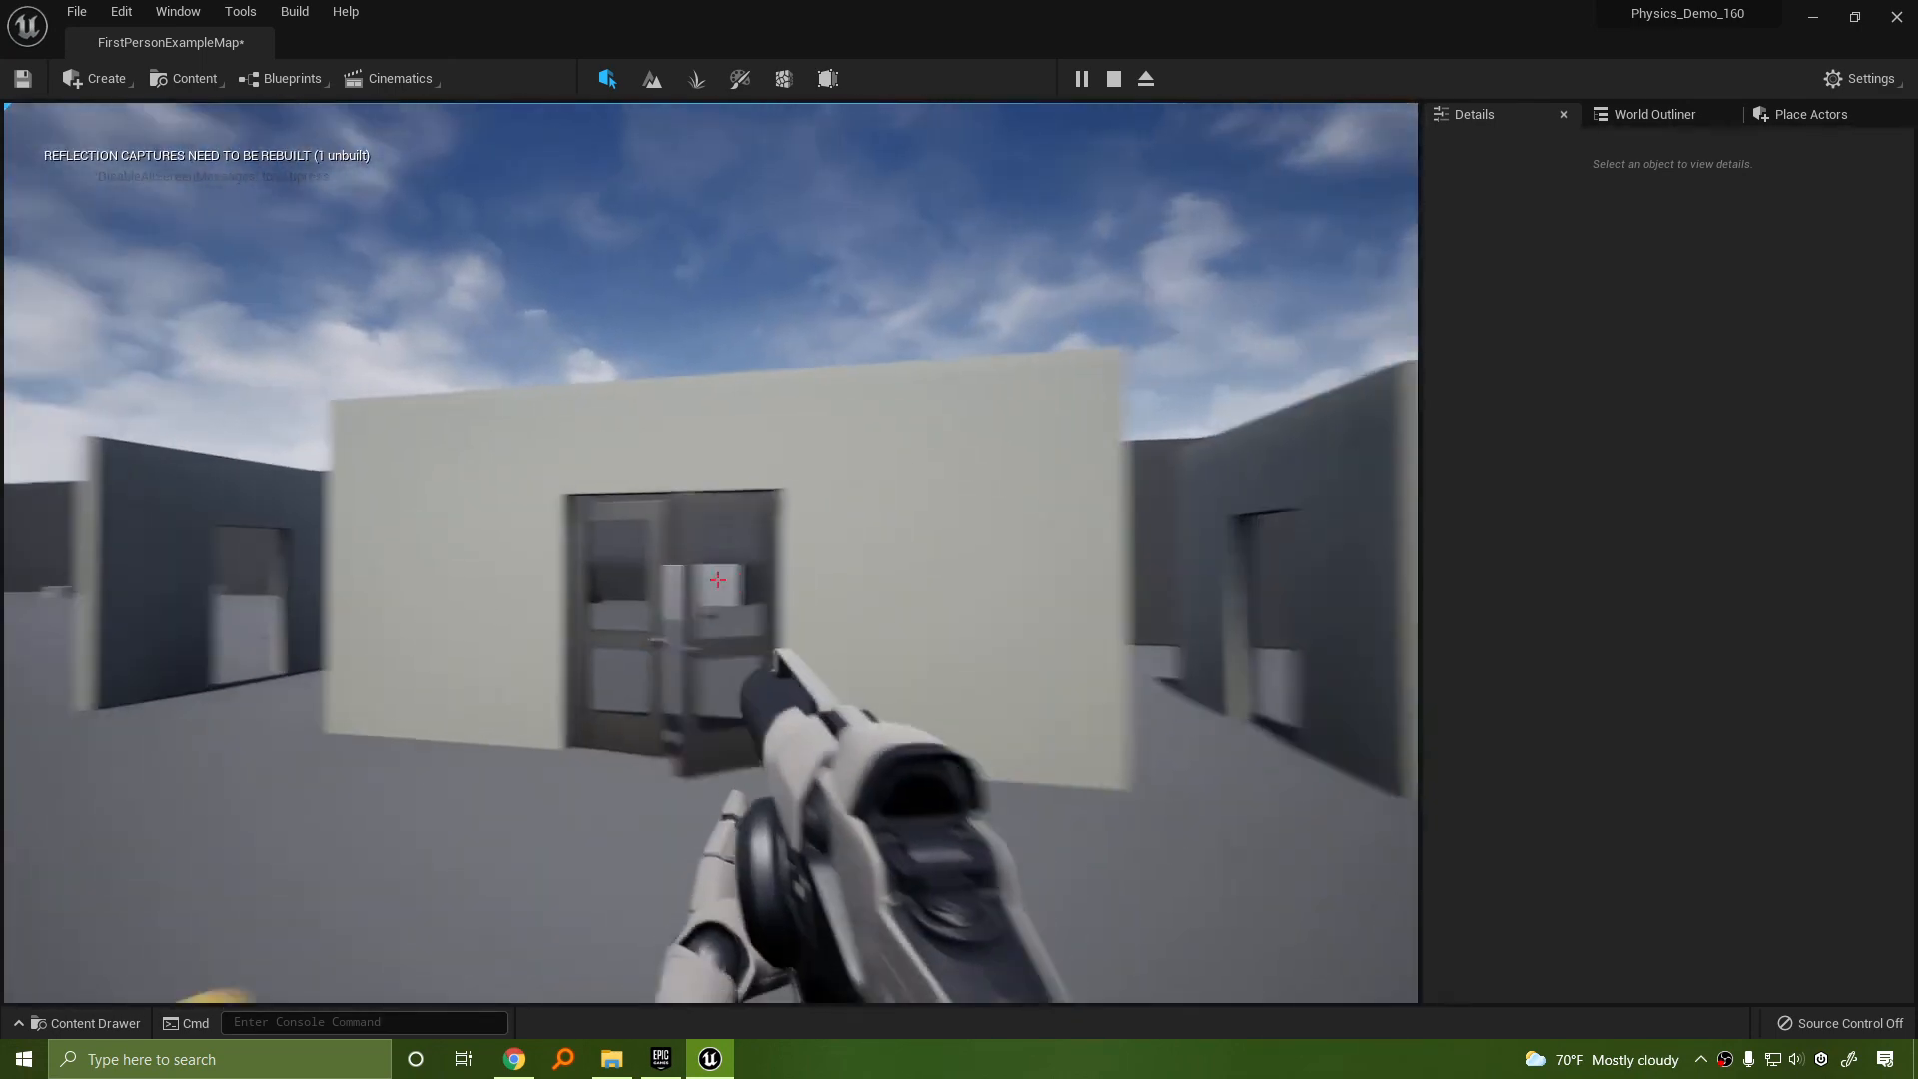
key(w)
click(719, 580)
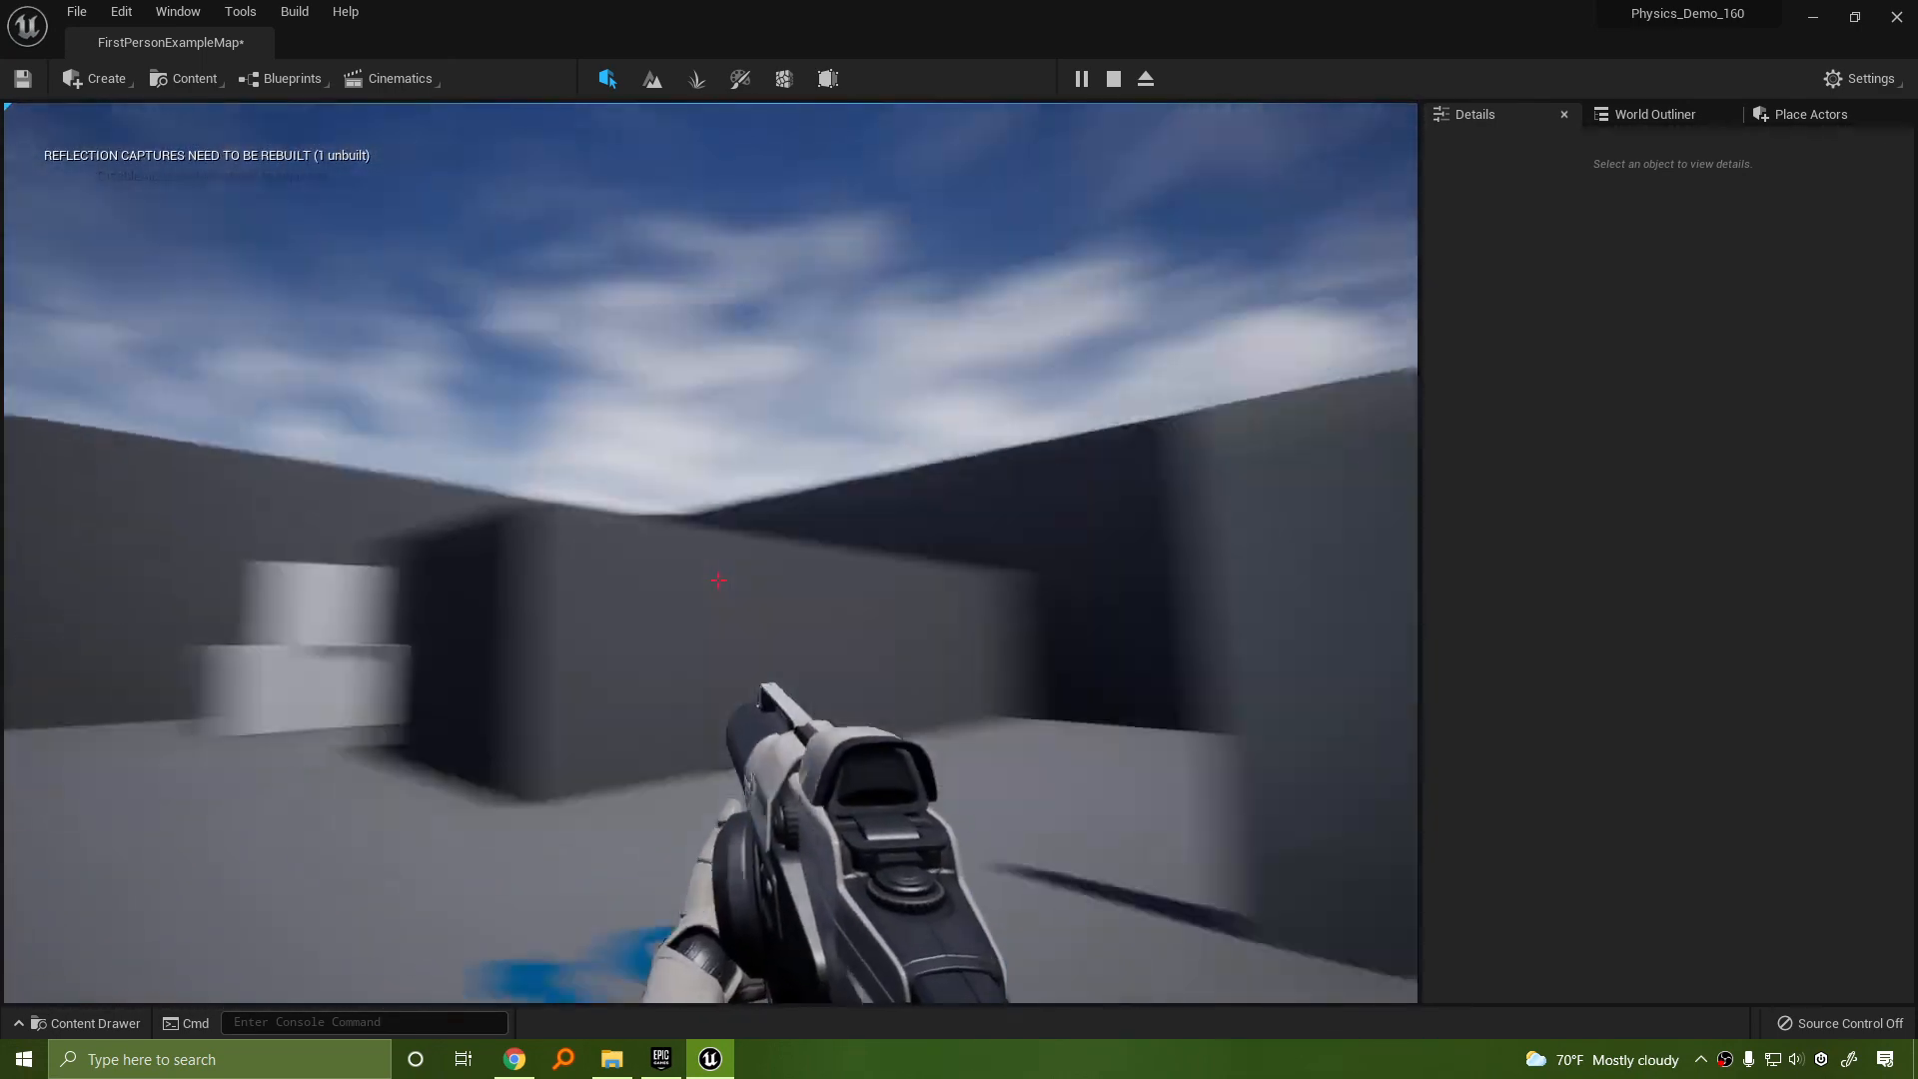
Pass back and forth through the double doors to check how the heavier leaves swing closed, and end the play-test
key(w)
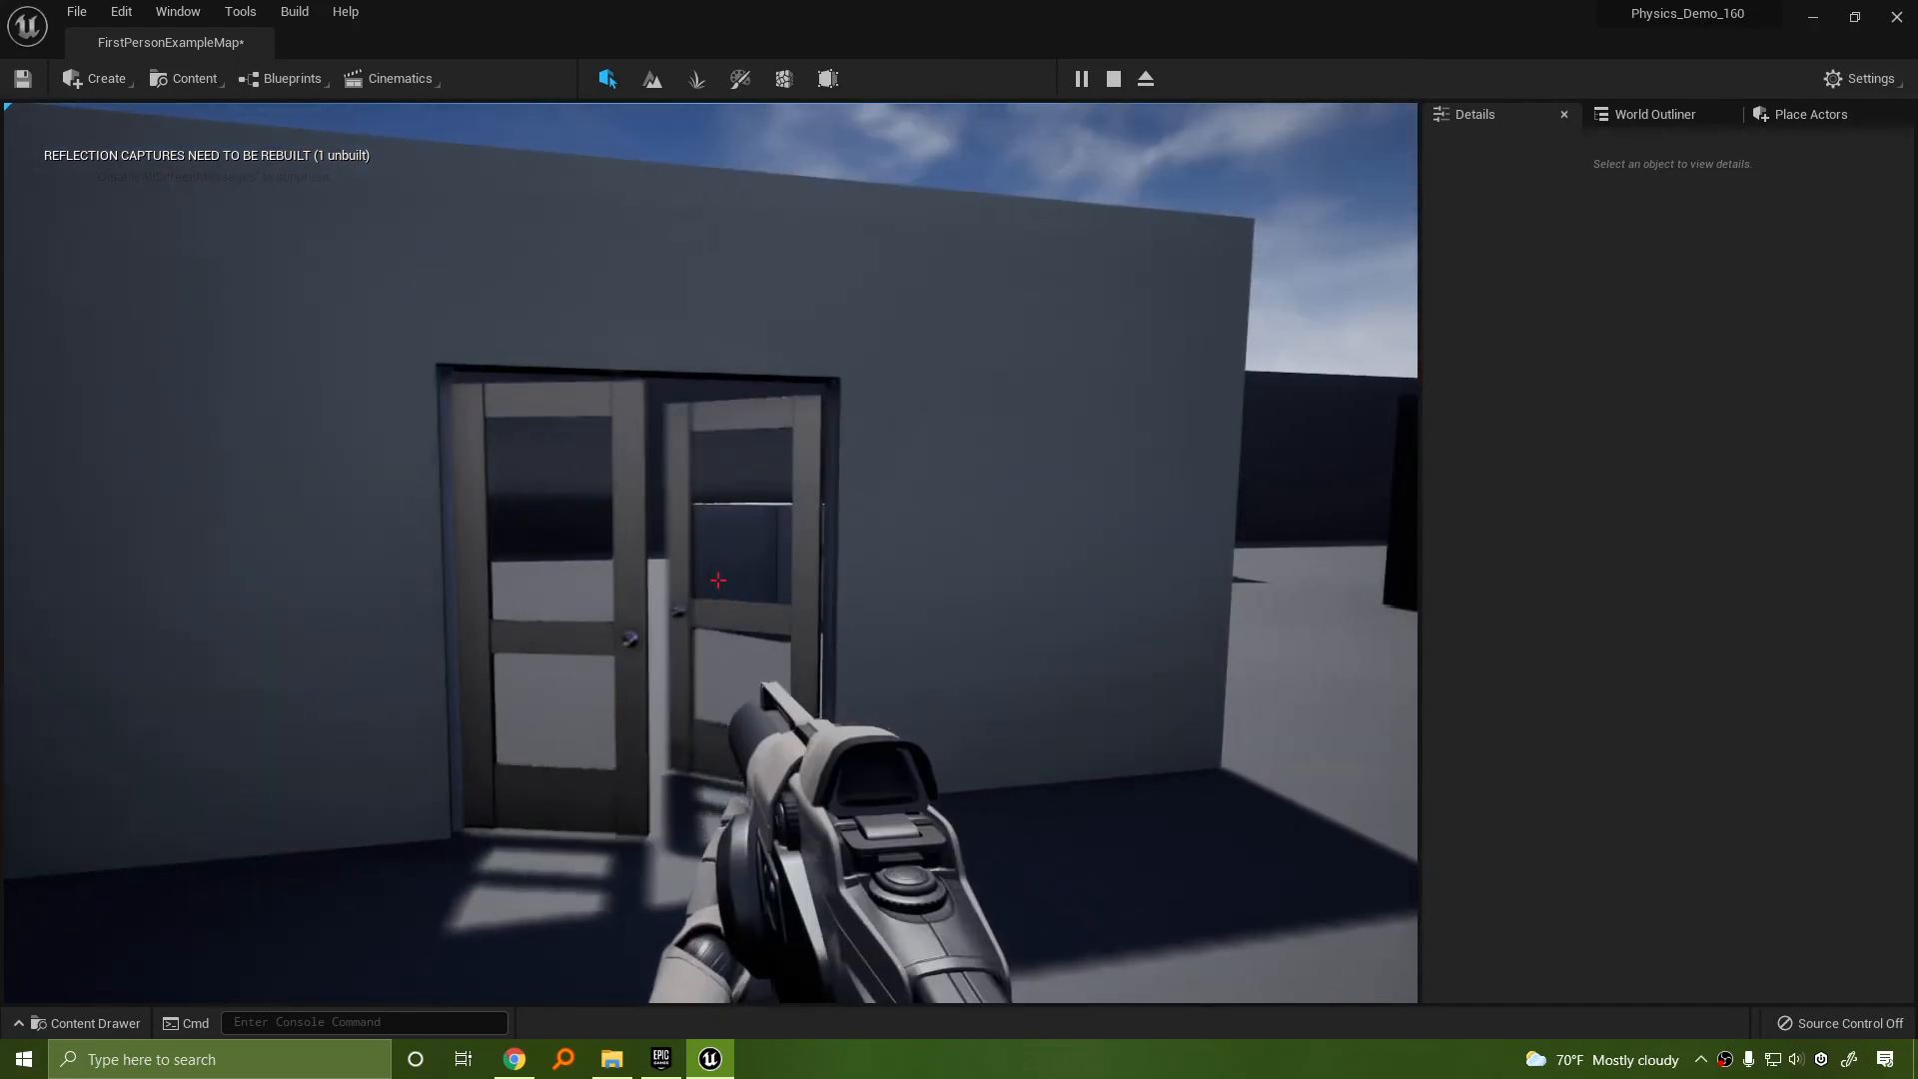
key(w)
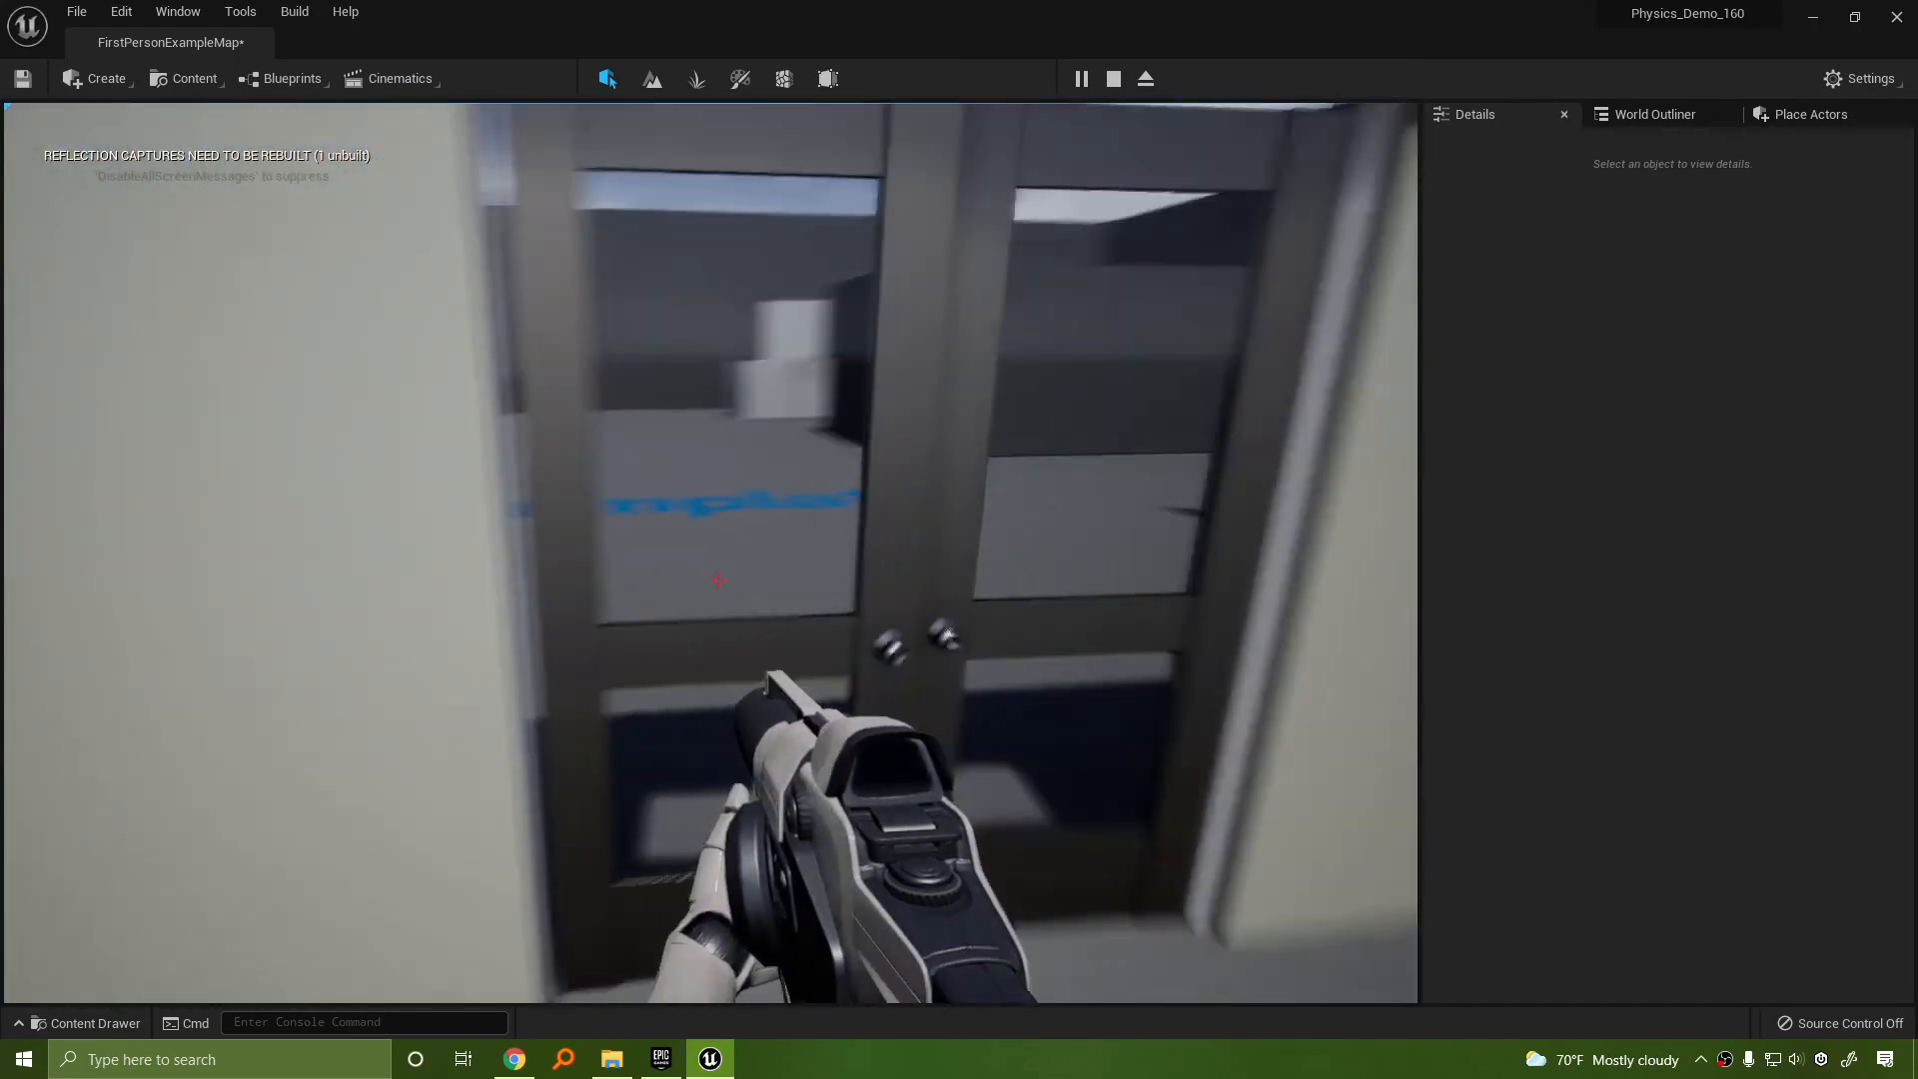
key(w)
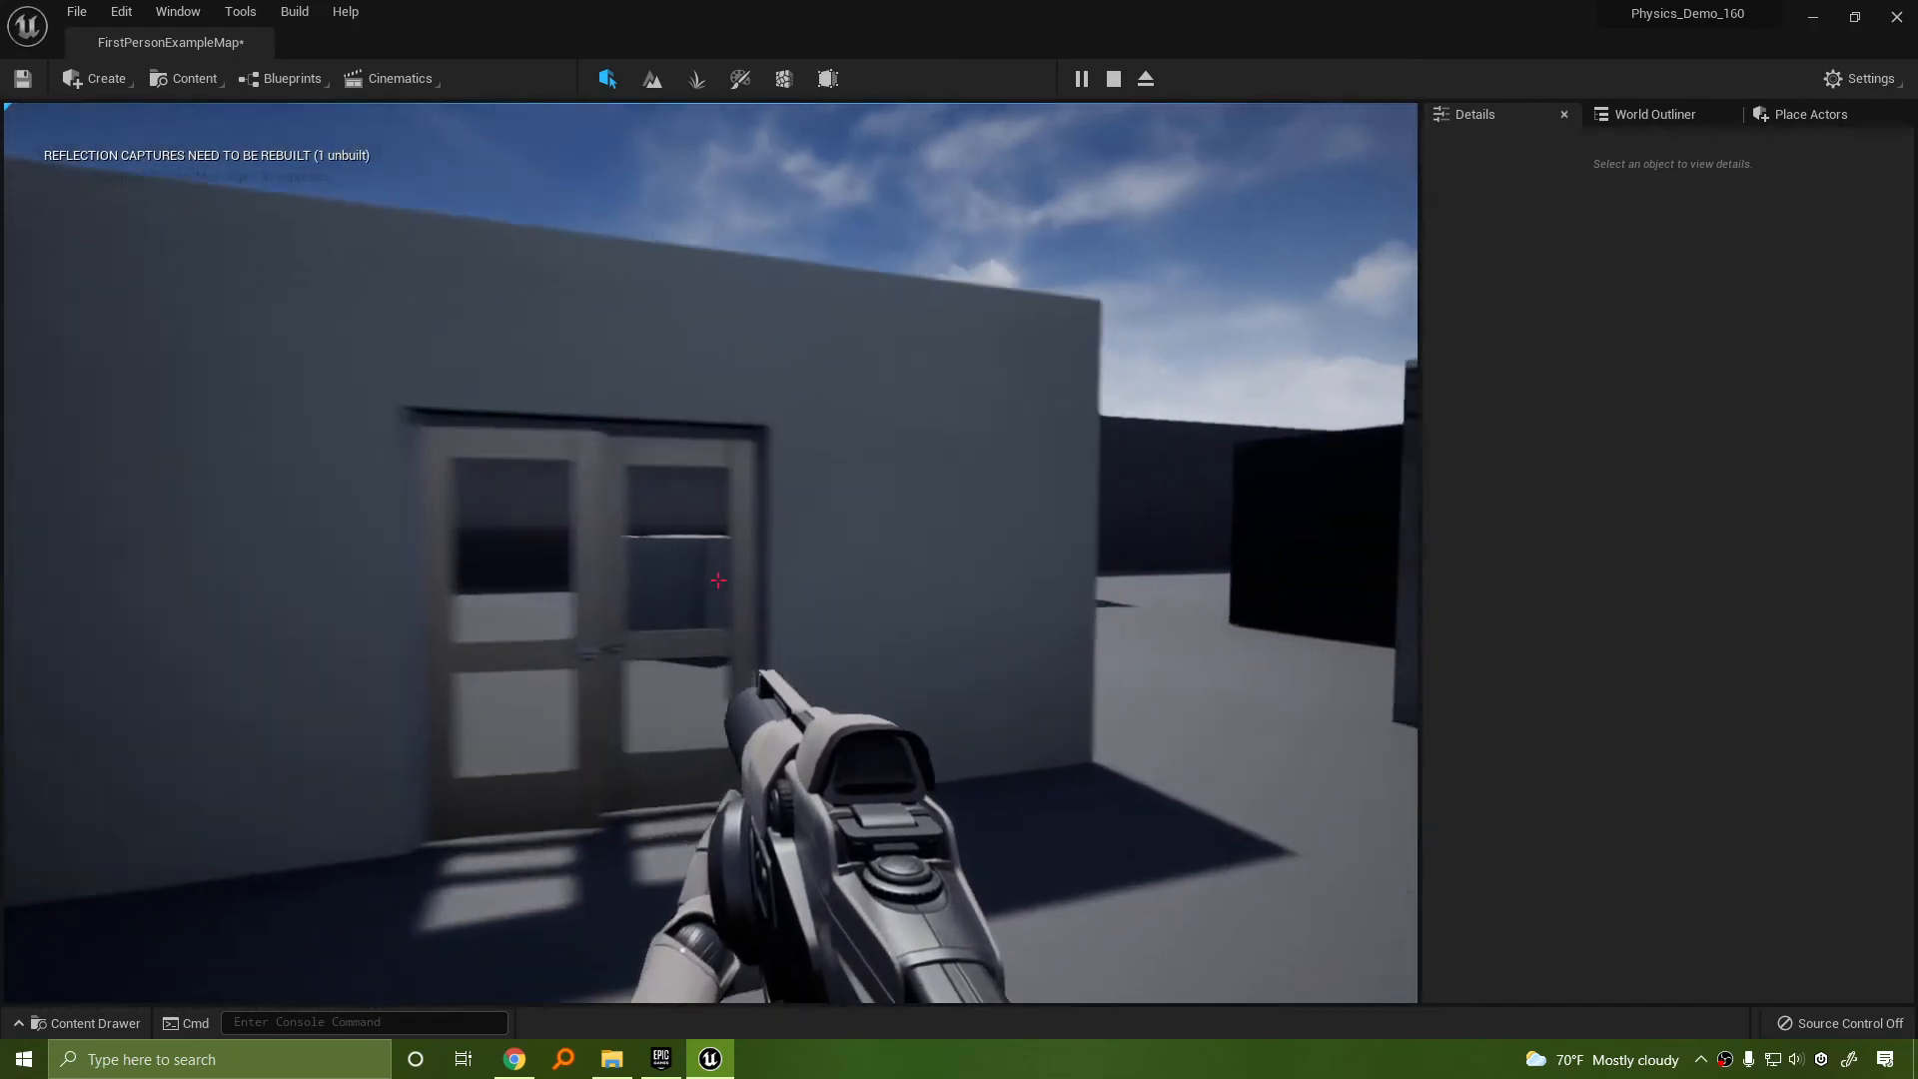
key(w)
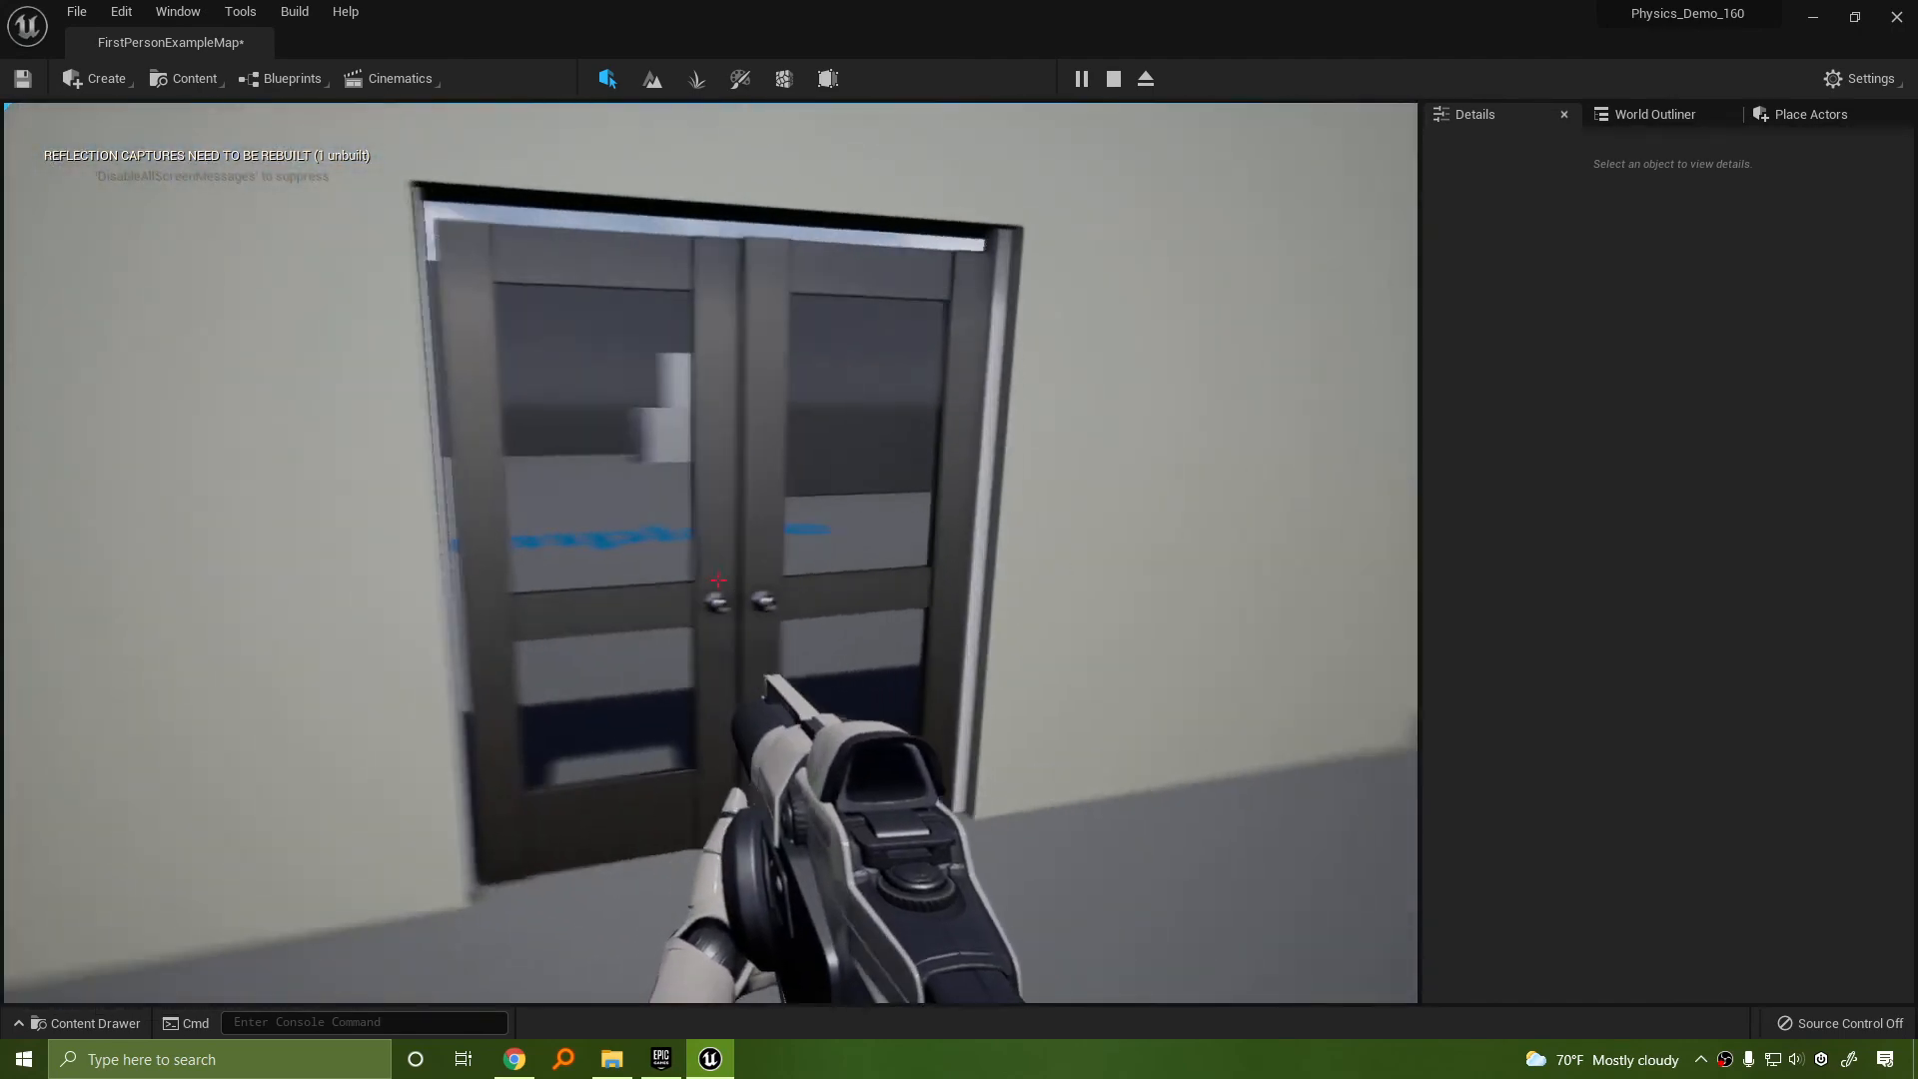
key(s)
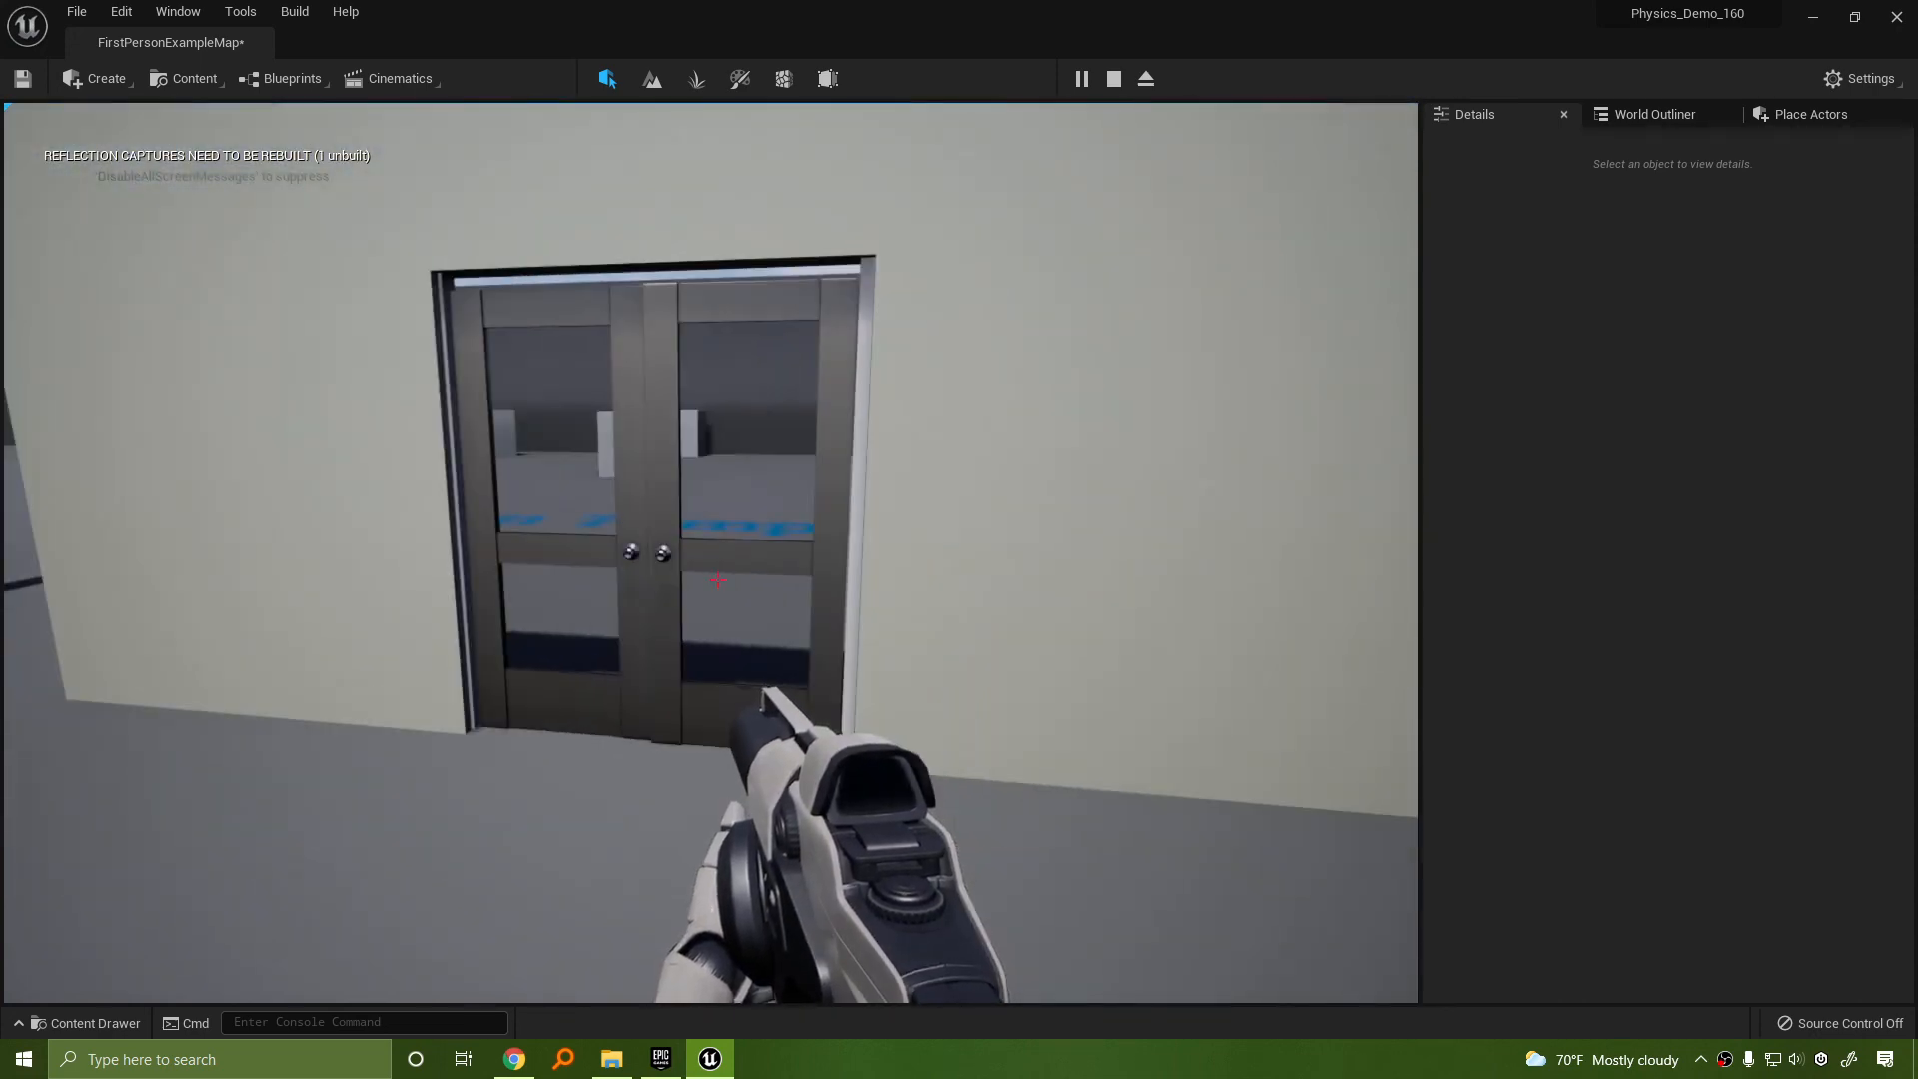
key(Escape)
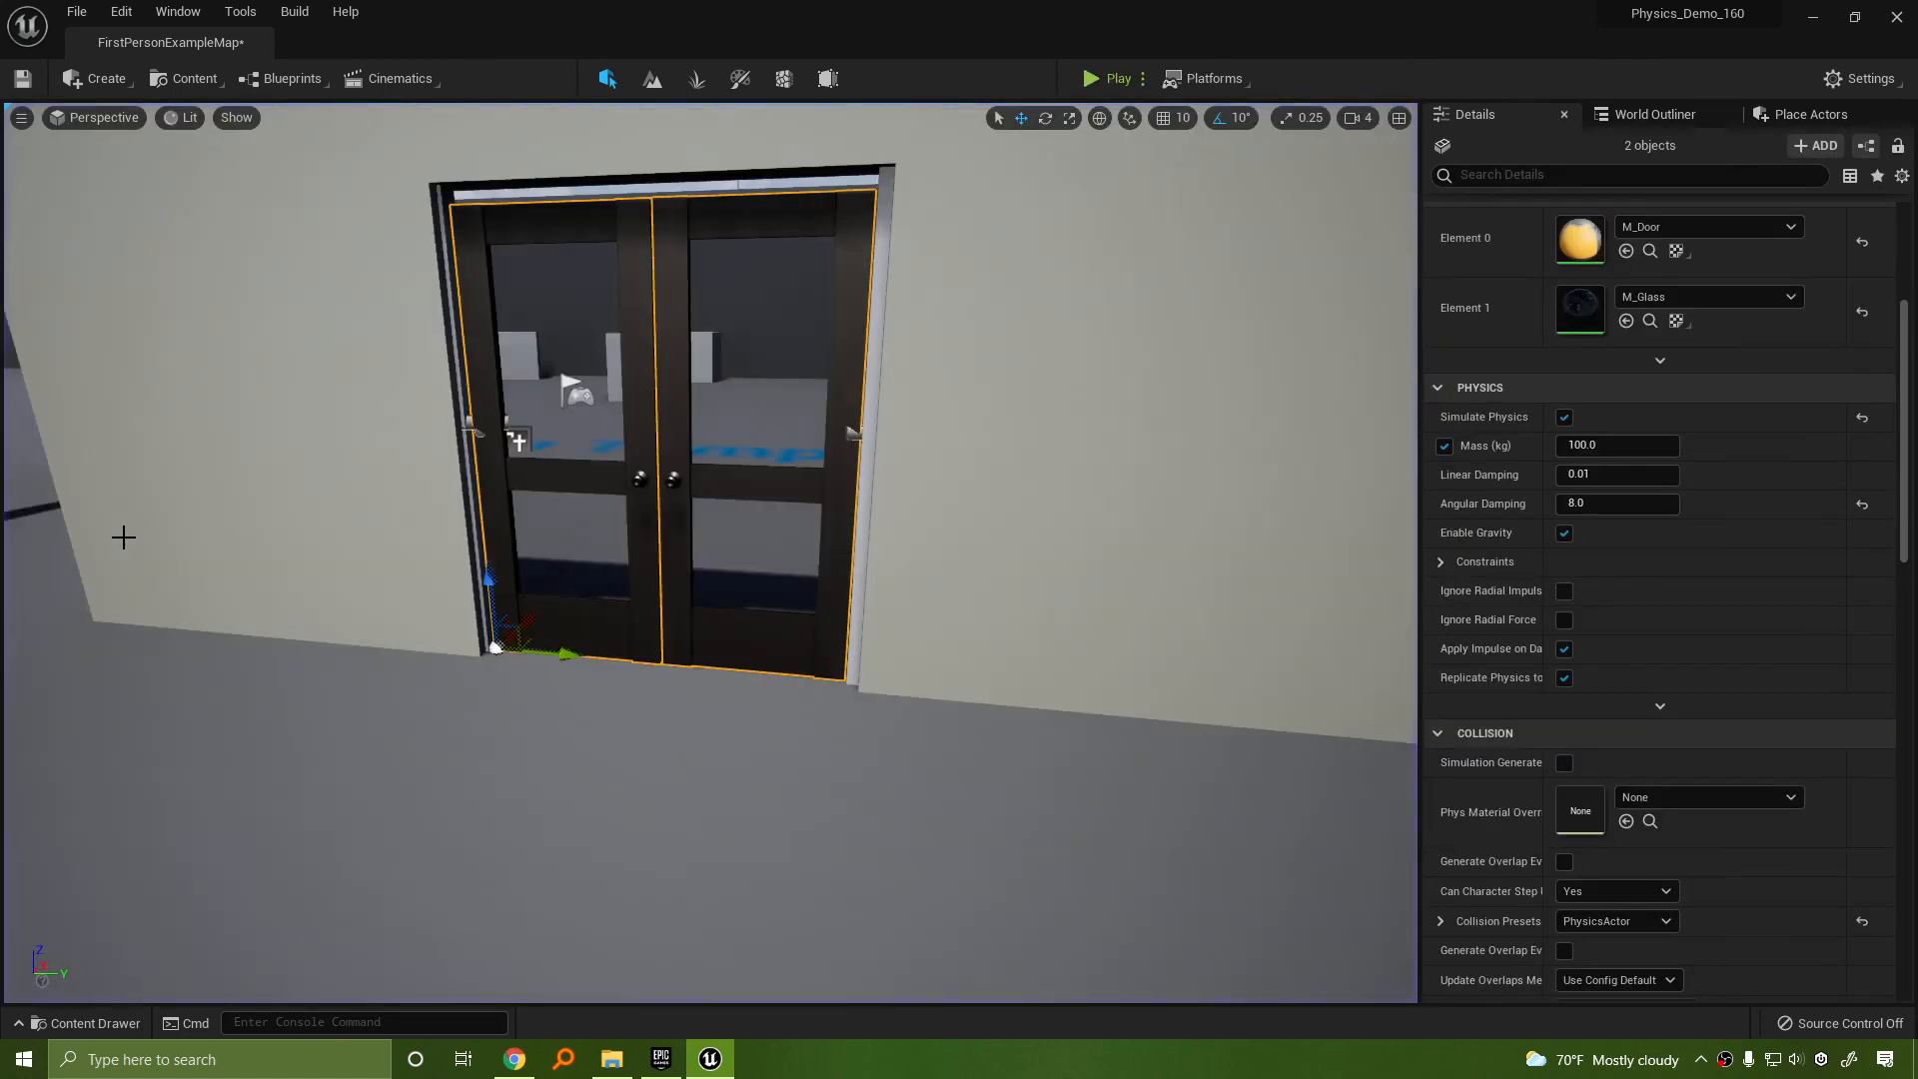